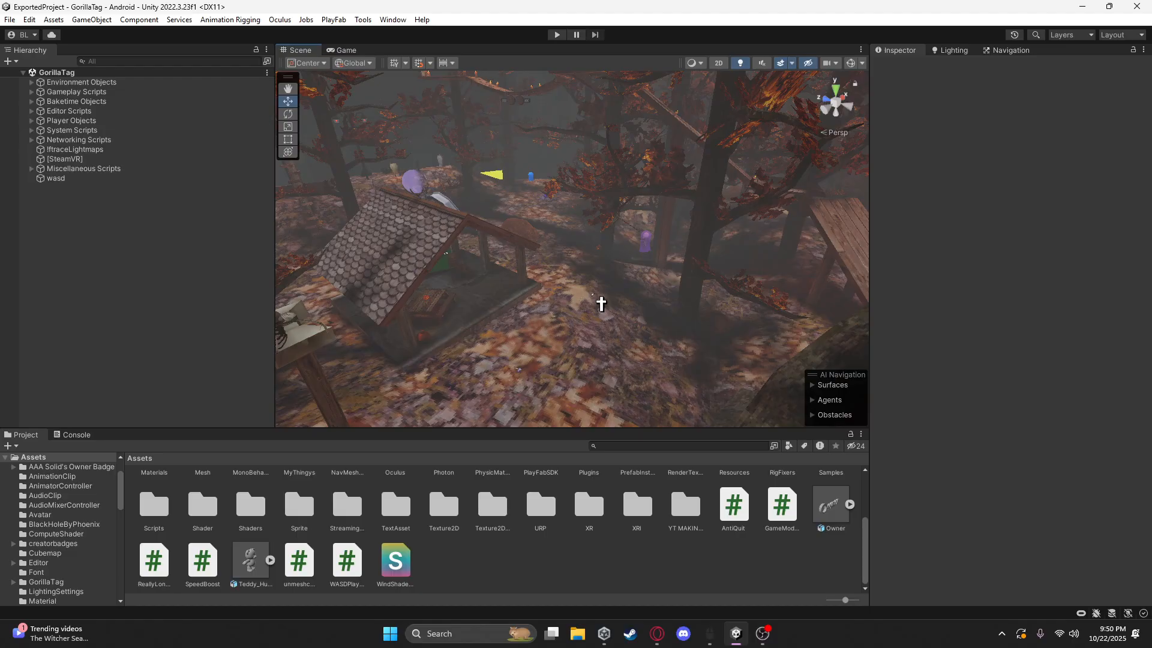
# Enlarge the Scene view by narrowing the Hierarchy and Inspector areas and shortening the Project area
pyautogui.moveTo(601, 304); pyautogui.dragTo(296, 308, button='right')
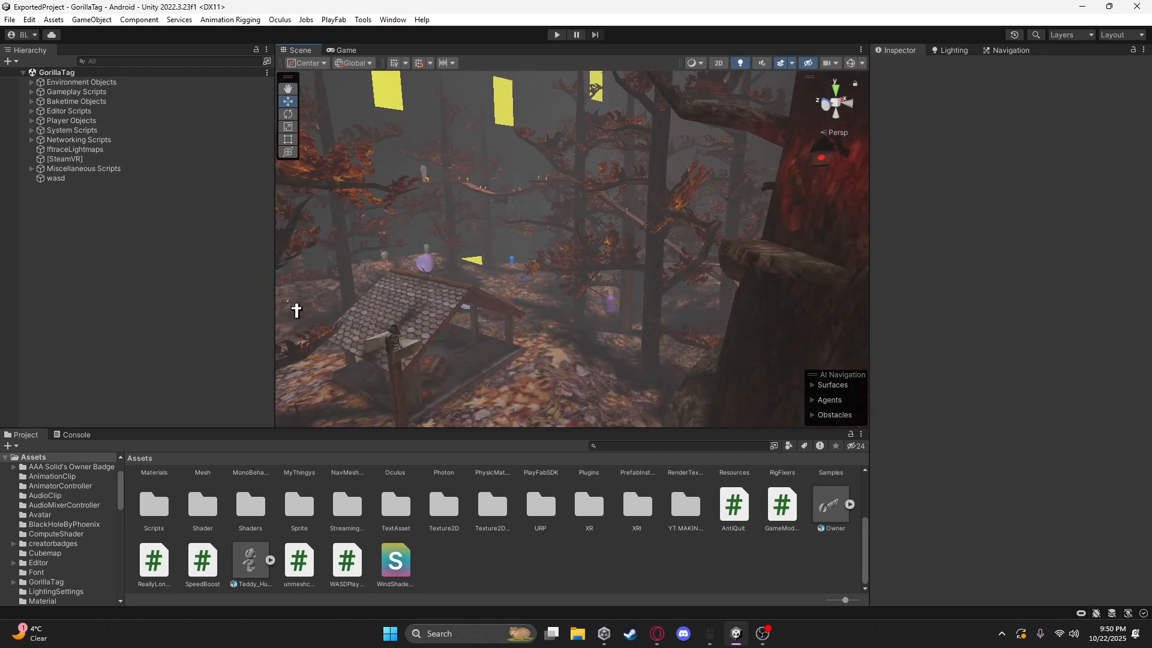
pyautogui.moveTo(274, 304); pyautogui.dragTo(173, 325)
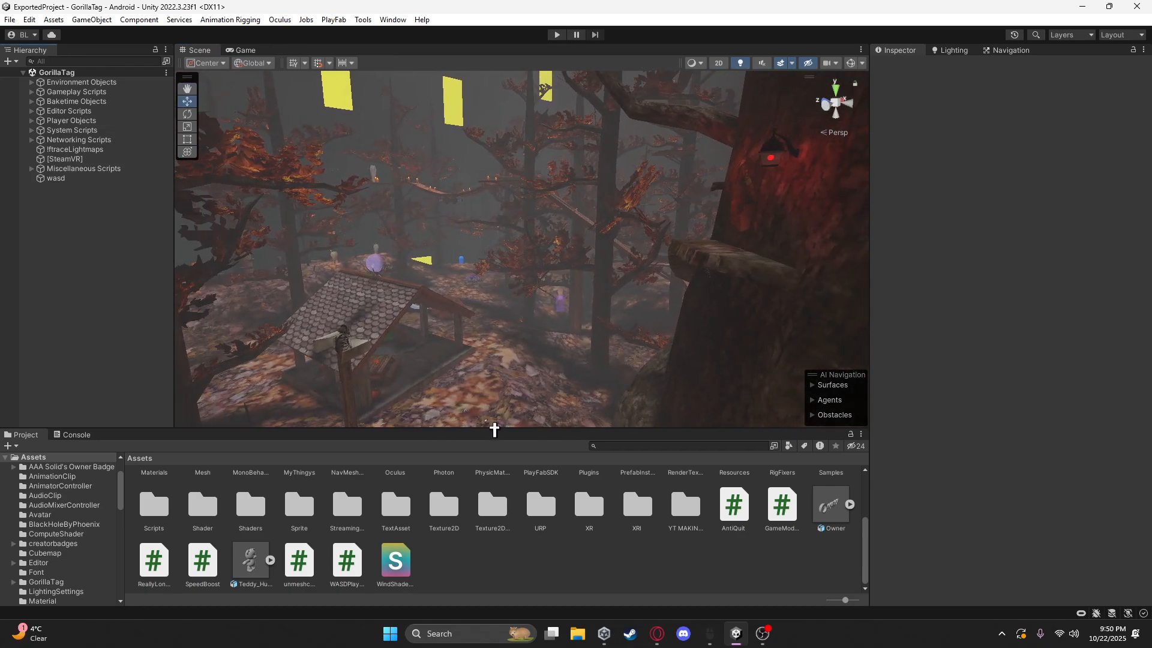
pyautogui.moveTo(481, 428); pyautogui.dragTo(480, 444)
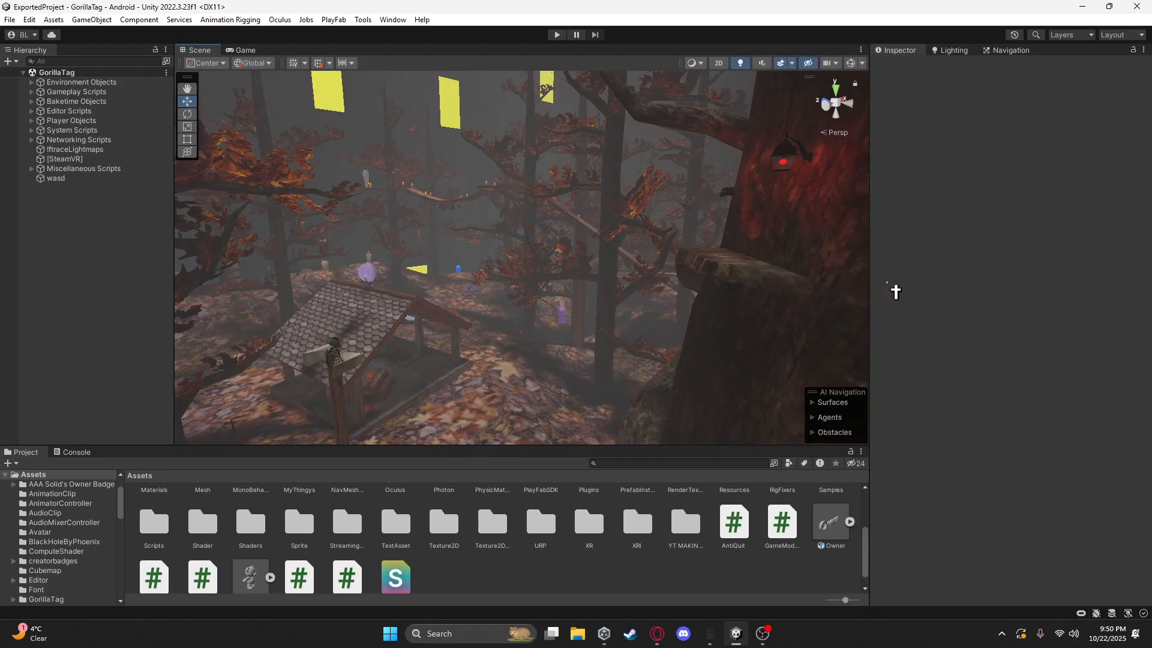
pyautogui.moveTo(869, 286); pyautogui.dragTo(936, 287)
pyautogui.press('w')
pyautogui.moveTo(651, 360); pyautogui.dragTo(720, 352, button='right')
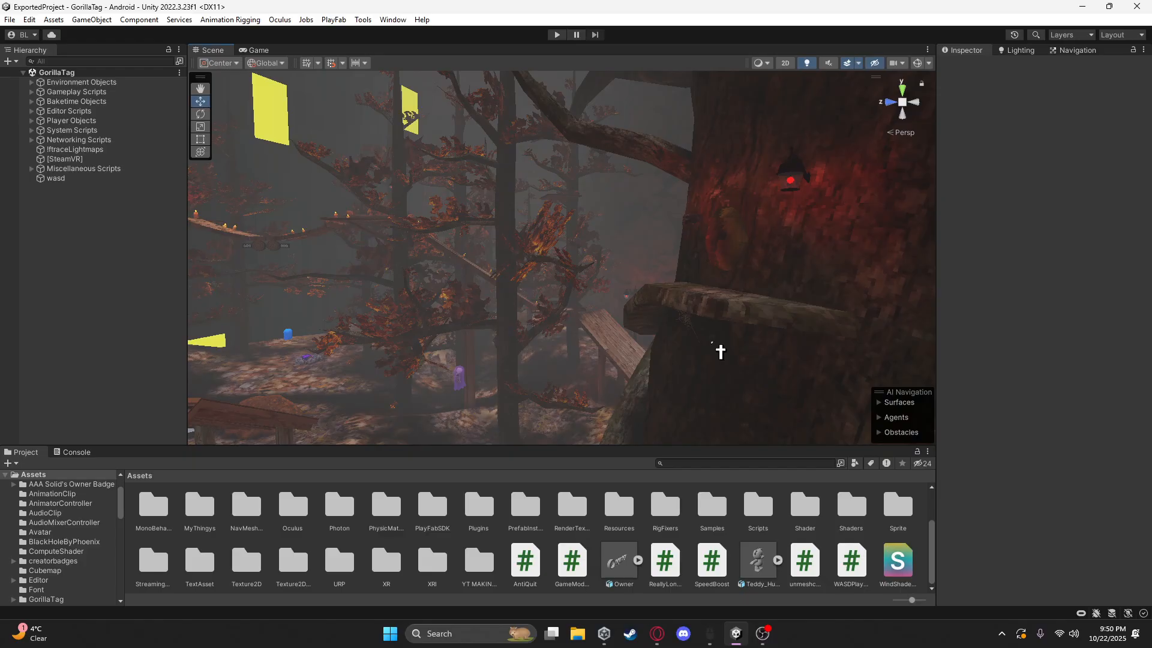
# Switch to the browser's Coddy page and review the C# fundamentals chapters from Introduction to Operators Part 1
pyautogui.click(657, 633)
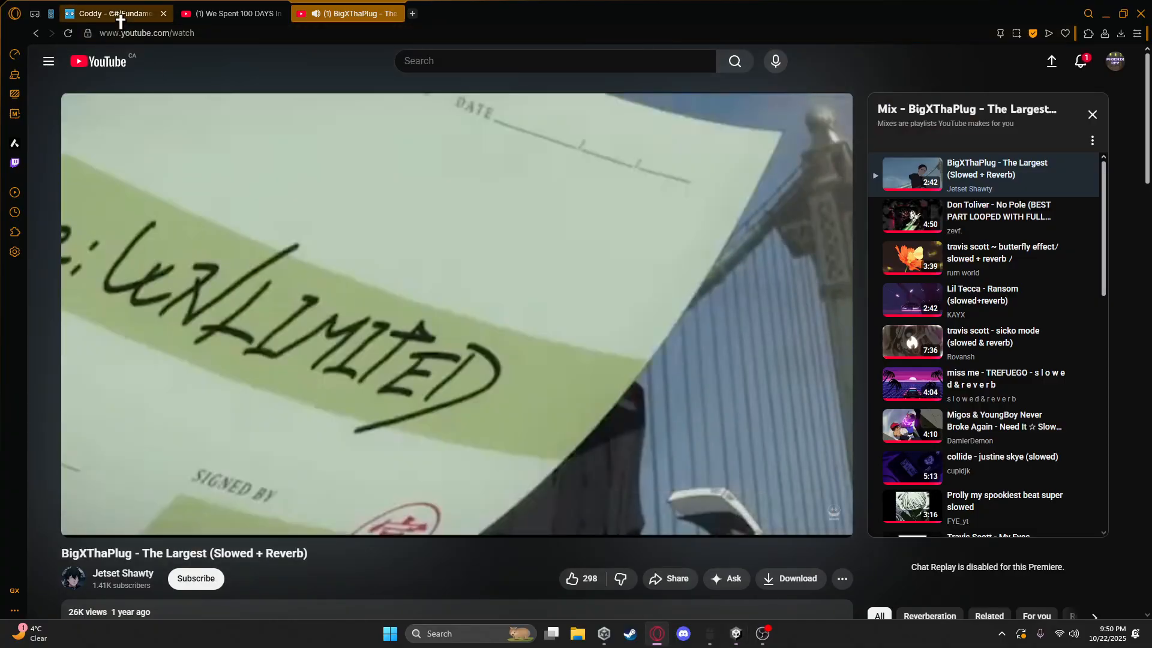
pyautogui.click(120, 18)
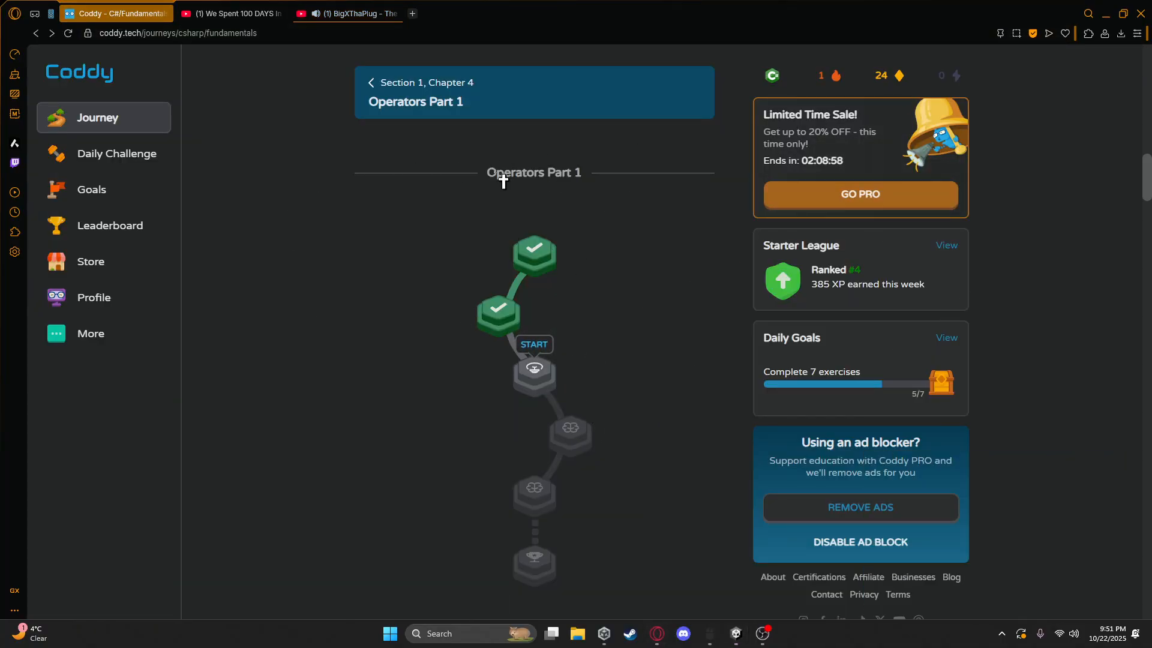
pyautogui.scroll(6, 599, 275)
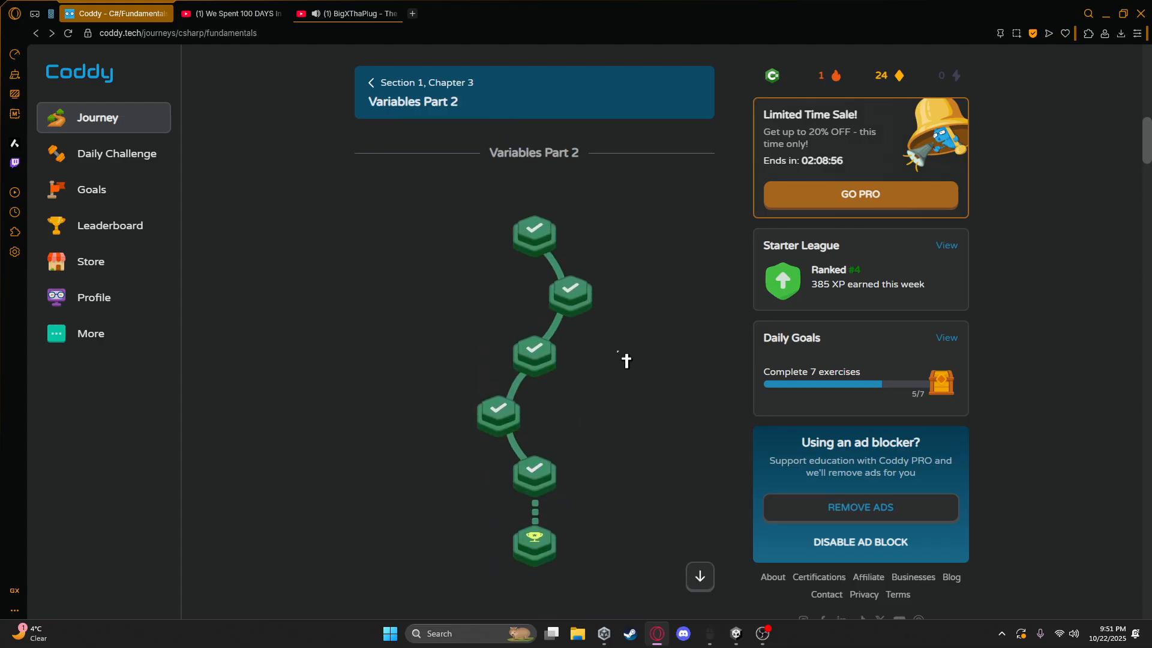
pyautogui.scroll(8, 626, 361)
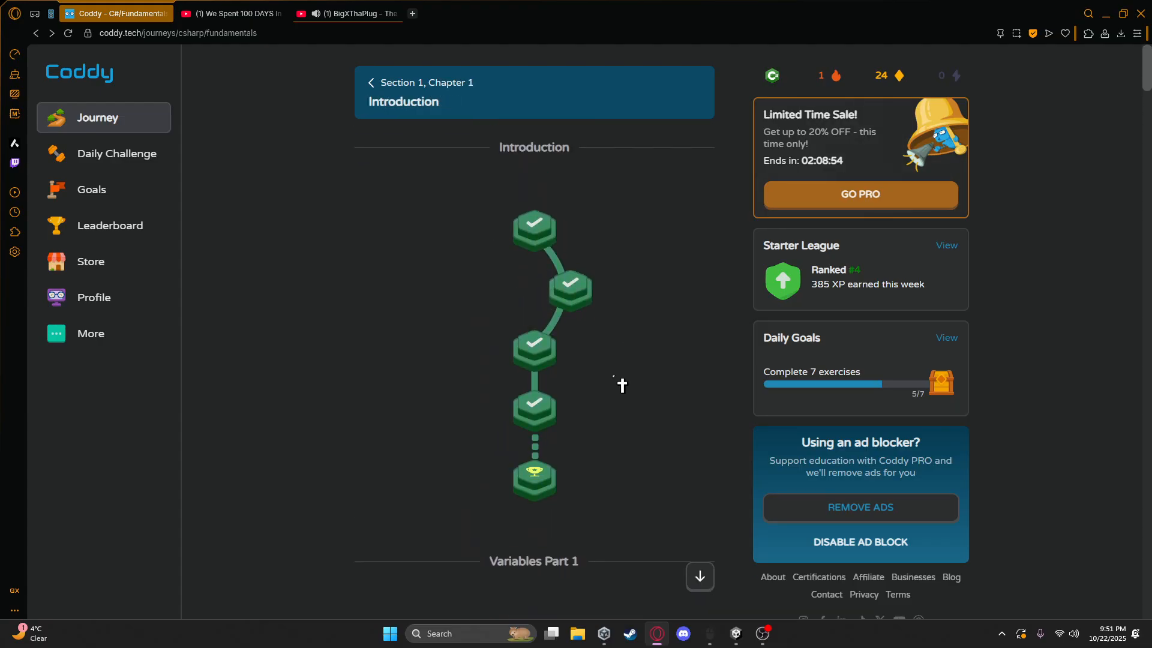
pyautogui.scroll(-5, 517, 287)
pyautogui.scroll(-1, 600, 330)
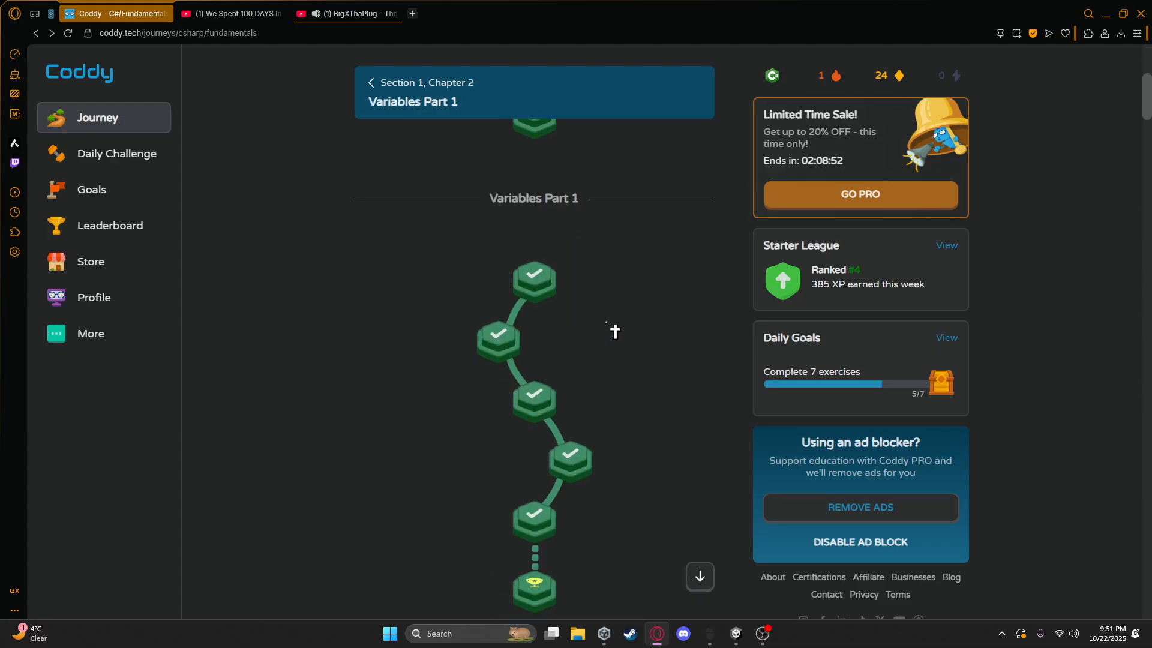
pyautogui.scroll(-5, 624, 336)
pyautogui.scroll(-5, 600, 297)
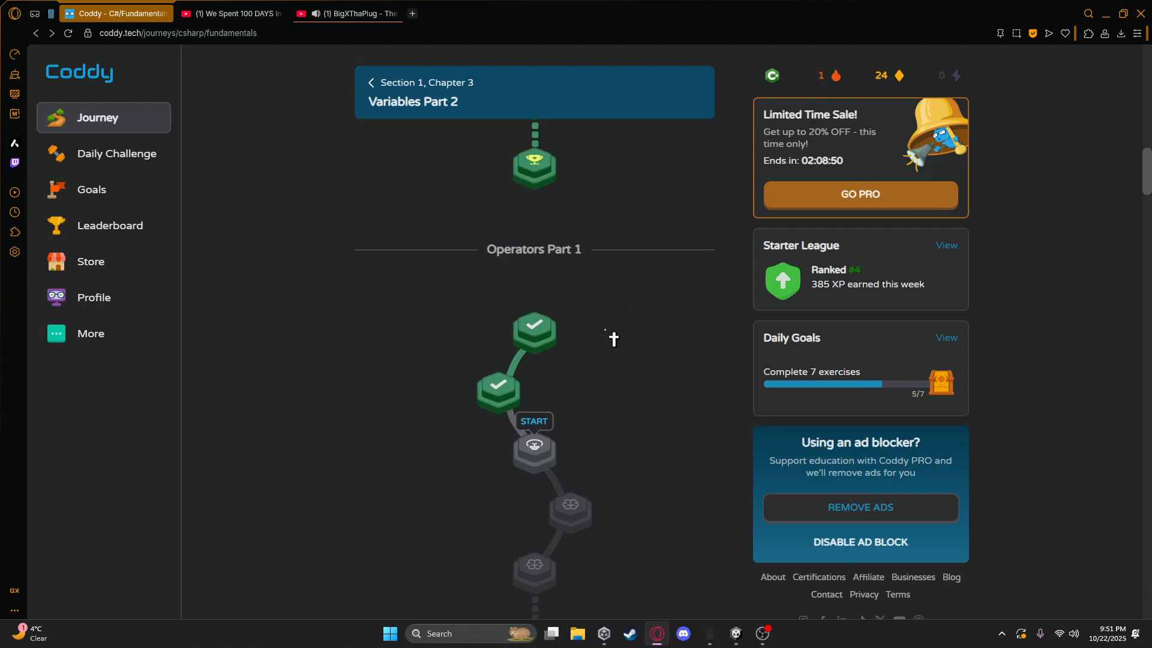
# Open the Increment/Decrement lesson in Operators Part 1, read its challenge and check the energy options
pyautogui.click(537, 450)
pyautogui.click(574, 342)
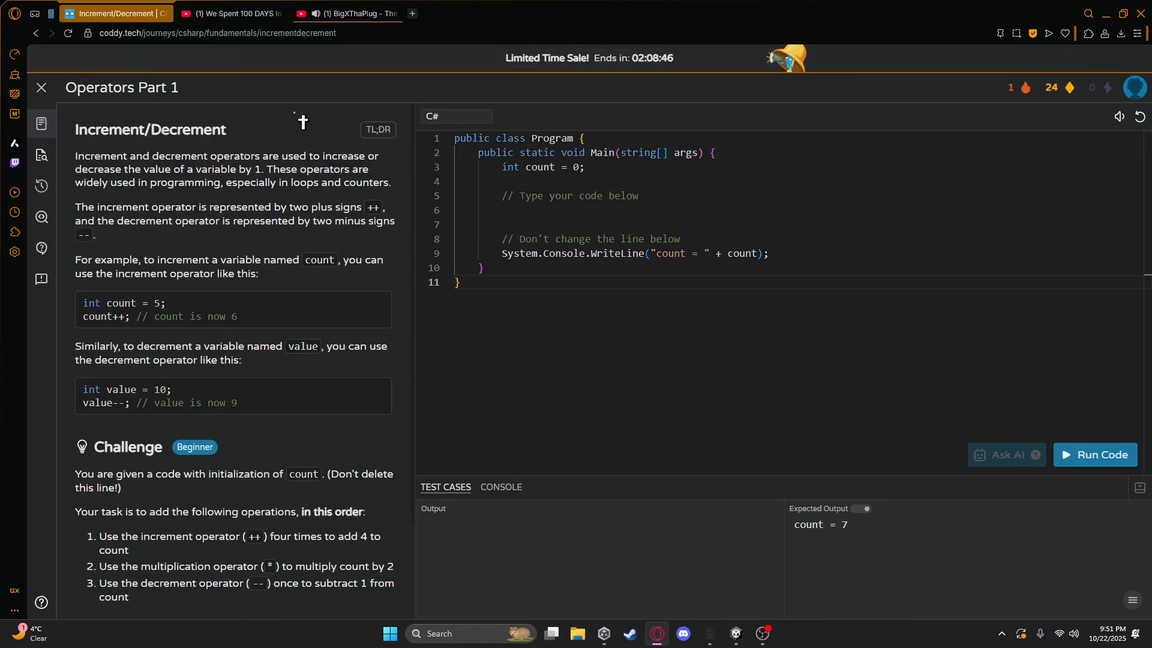
pyautogui.scroll(-2, 180, 444)
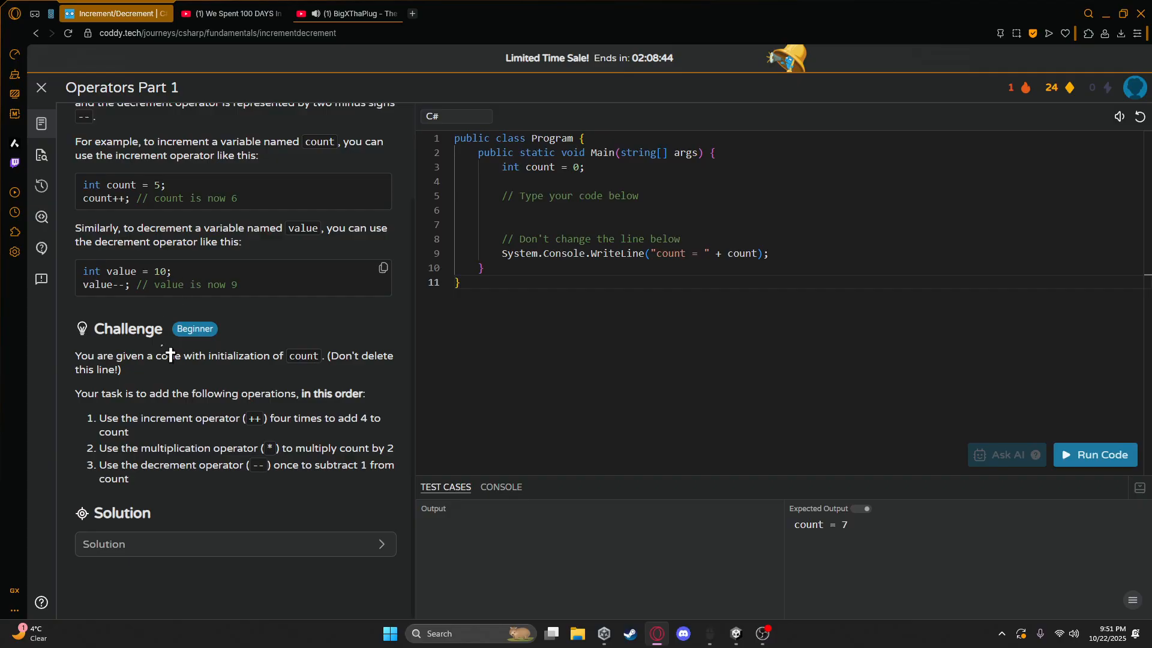
pyautogui.scroll(2, 192, 391)
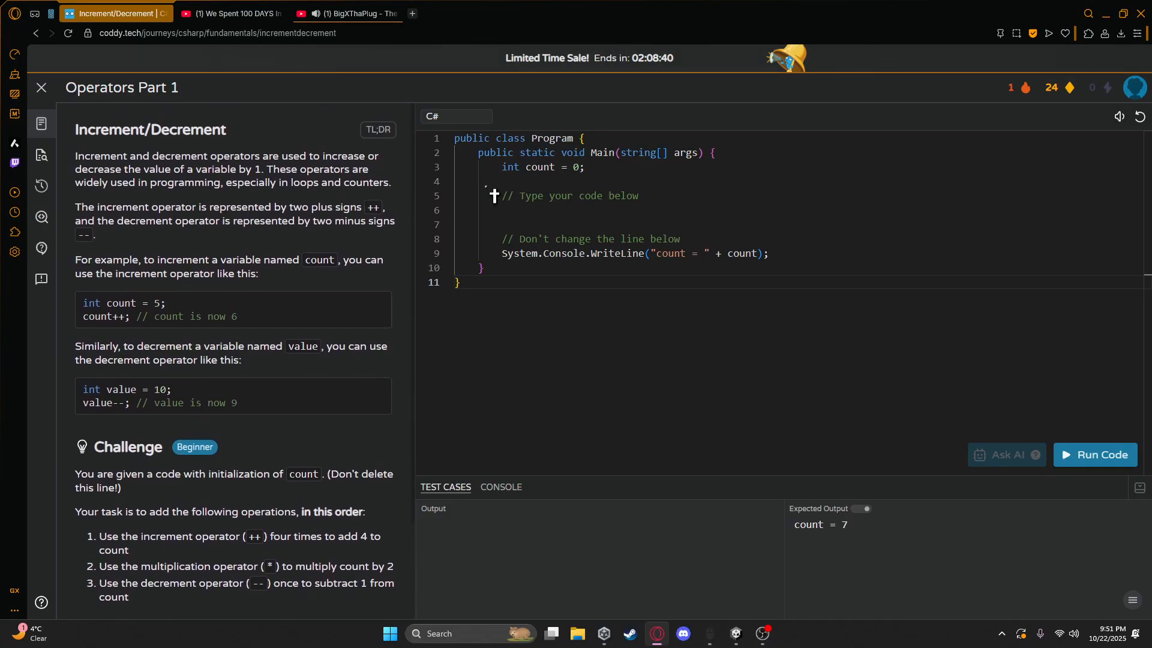
pyautogui.click(1103, 90)
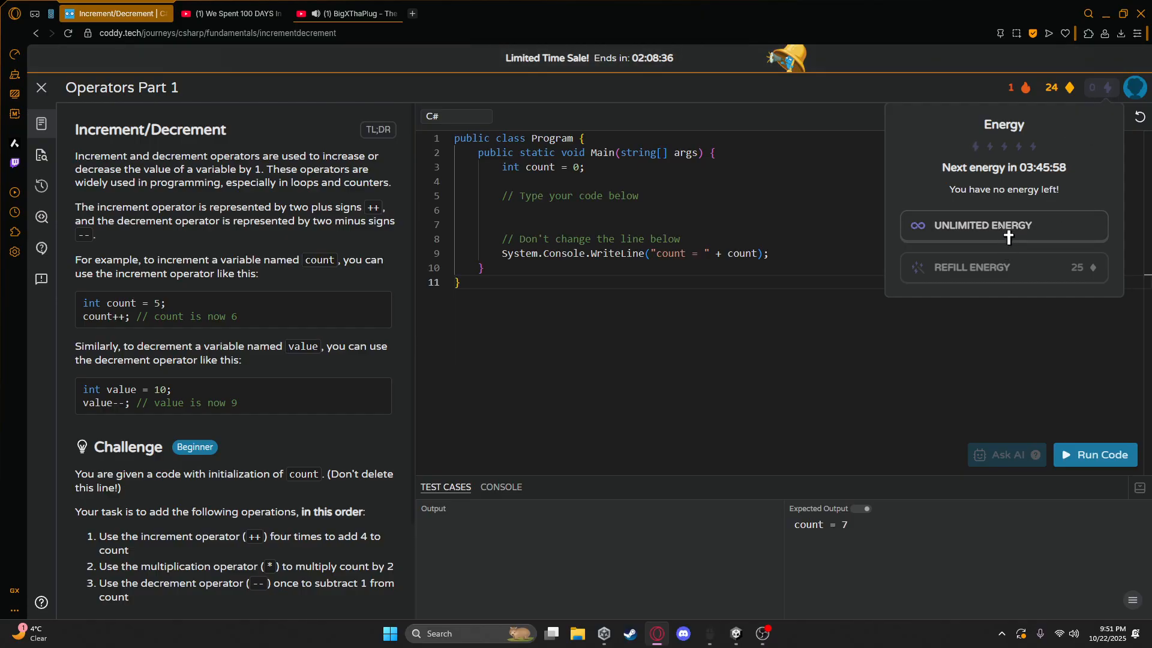
pyautogui.moveTo(1059, 96)
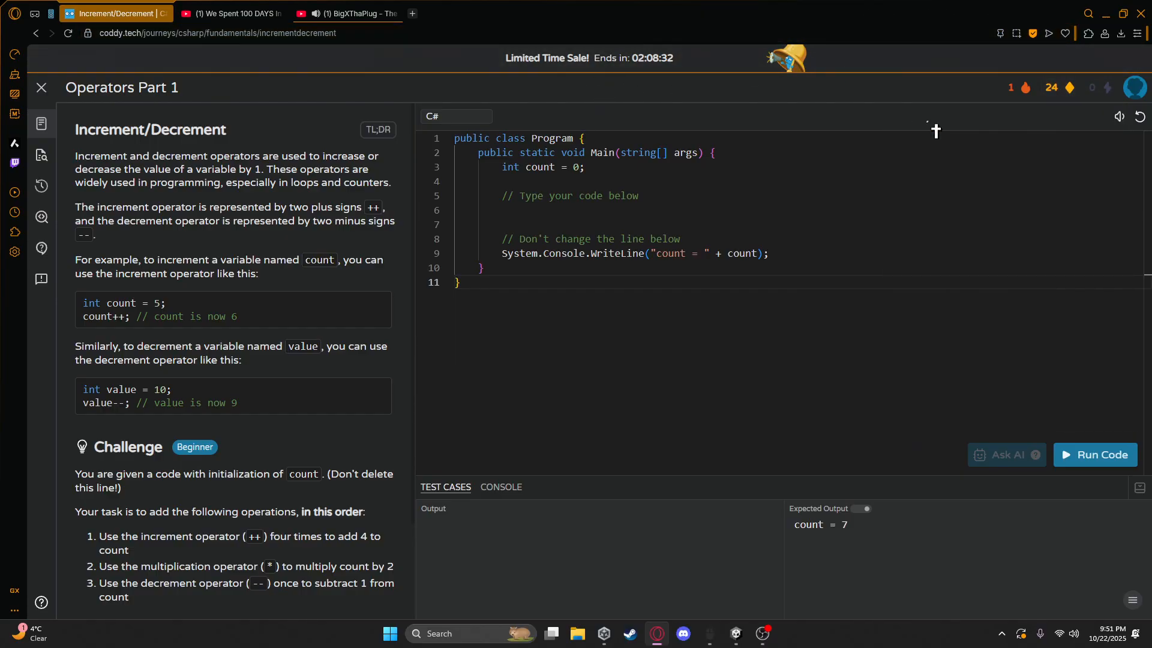
pyautogui.moveTo(1106, 89)
pyautogui.click(738, 641)
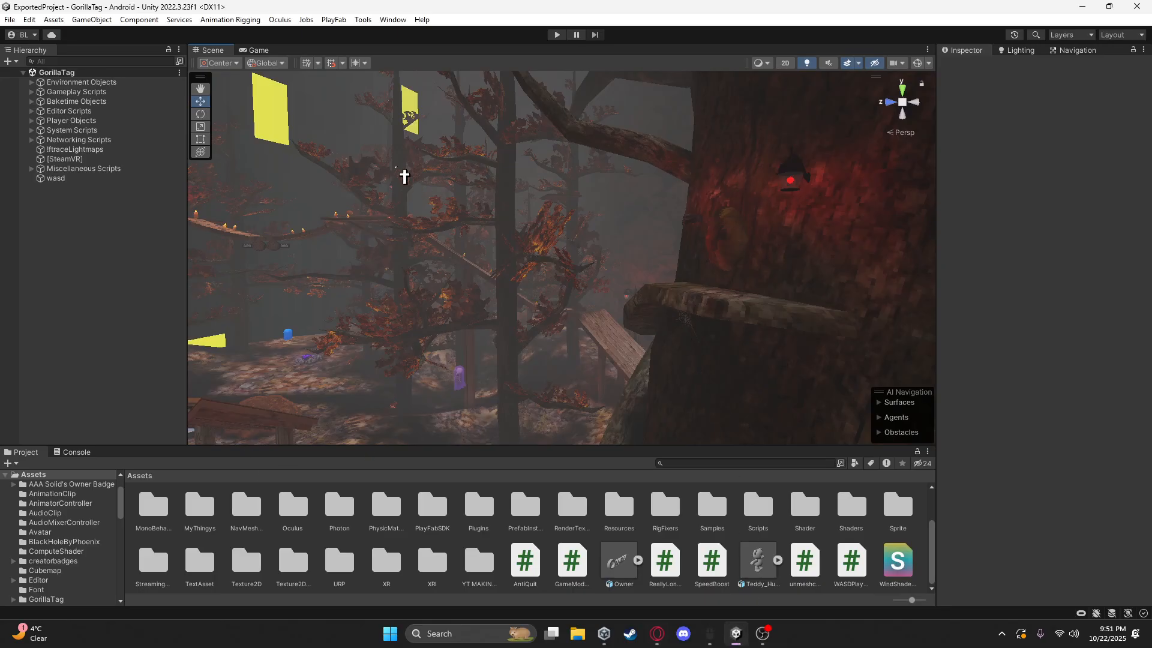
pyautogui.moveTo(491, 326); pyautogui.dragTo(454, 363, button='right')
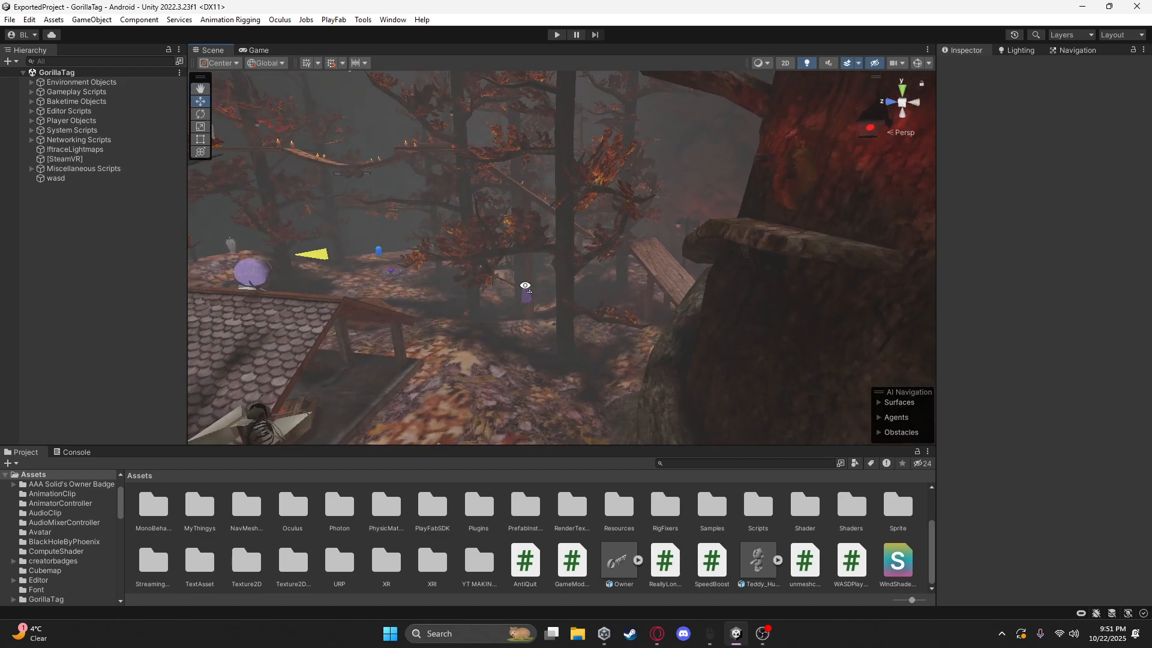
pyautogui.click(662, 638)
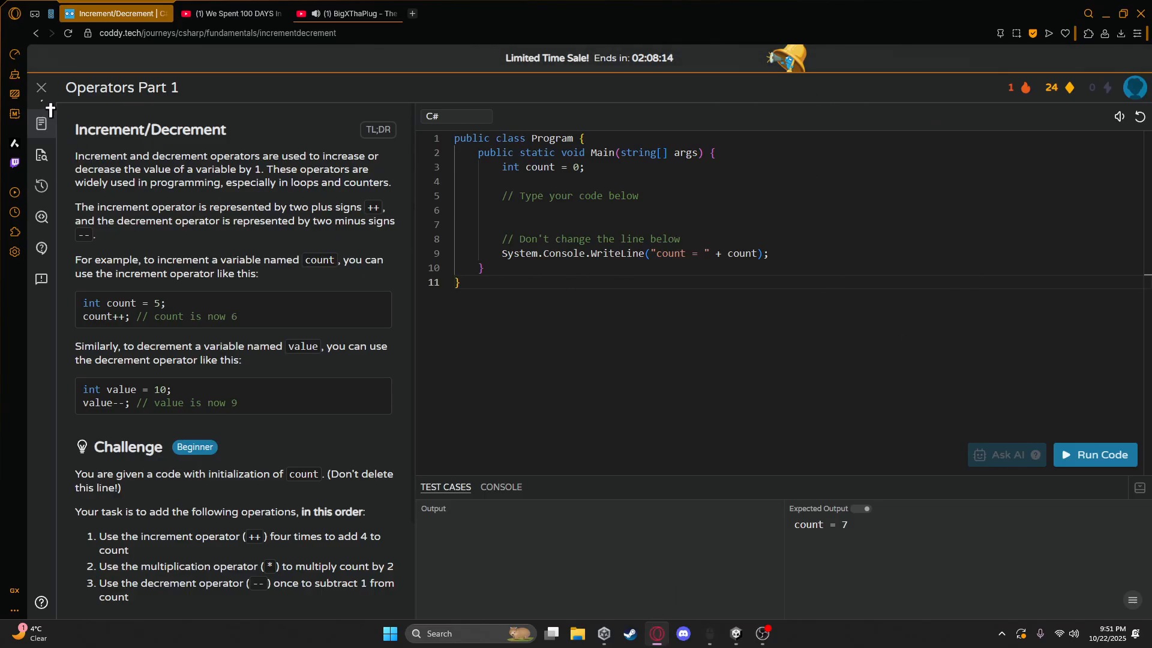
# Leave the Increment/Decrement lesson and look through the coding journeys that can be added
pyautogui.click(42, 88)
pyautogui.click(772, 75)
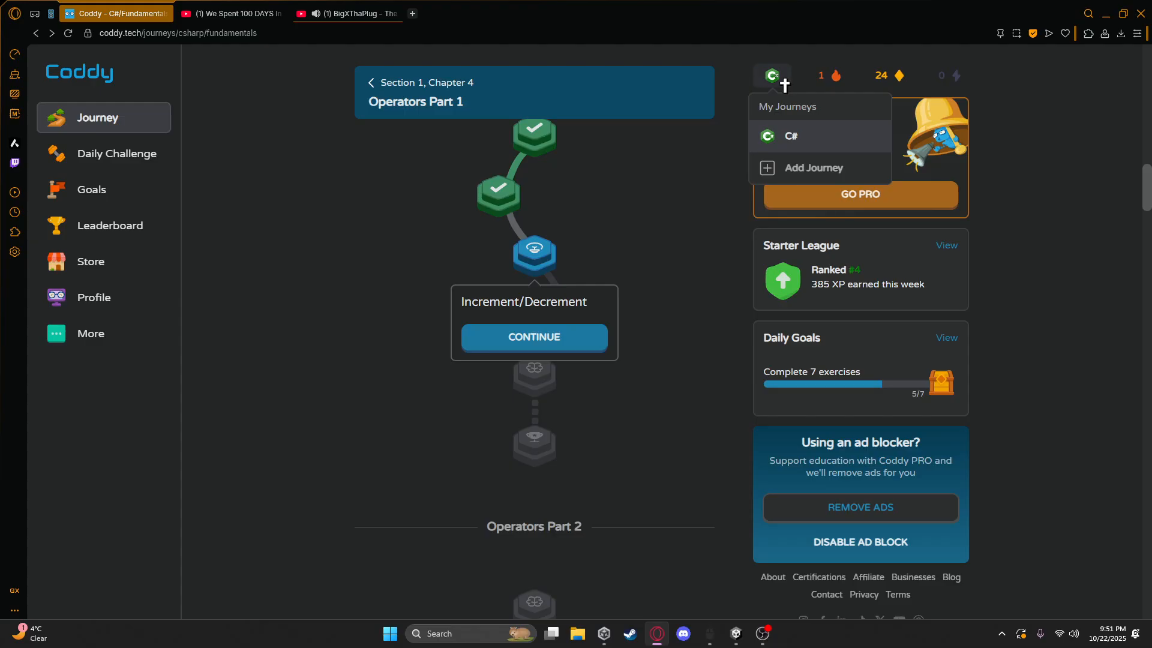
pyautogui.click(817, 171)
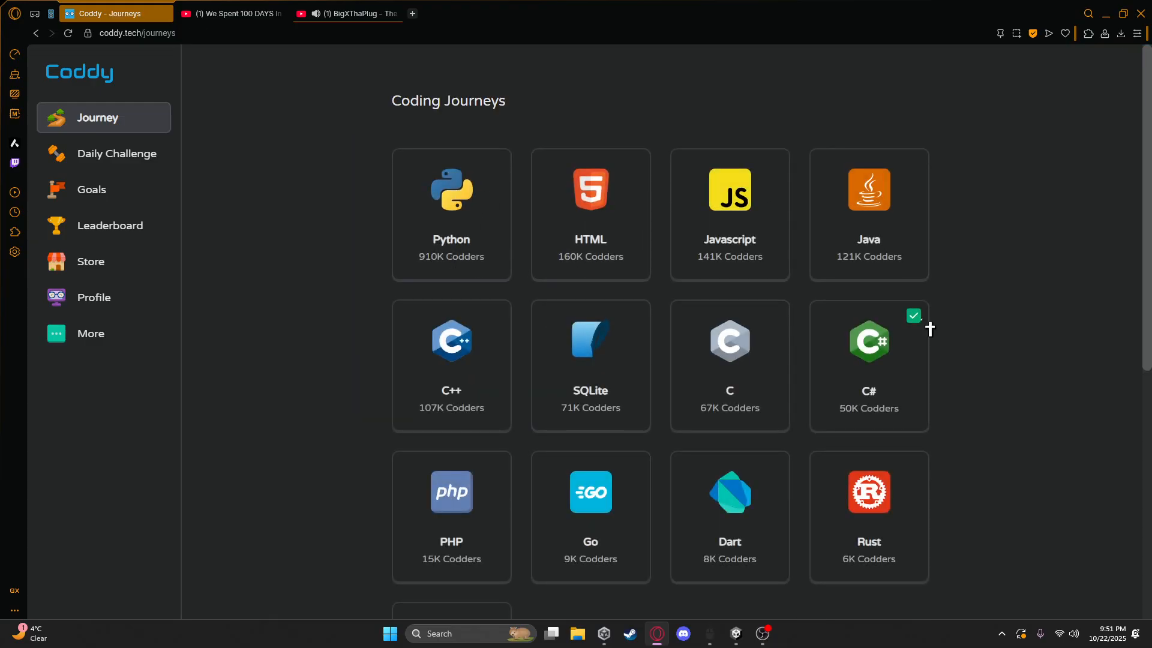
pyautogui.scroll(-2, 1002, 357)
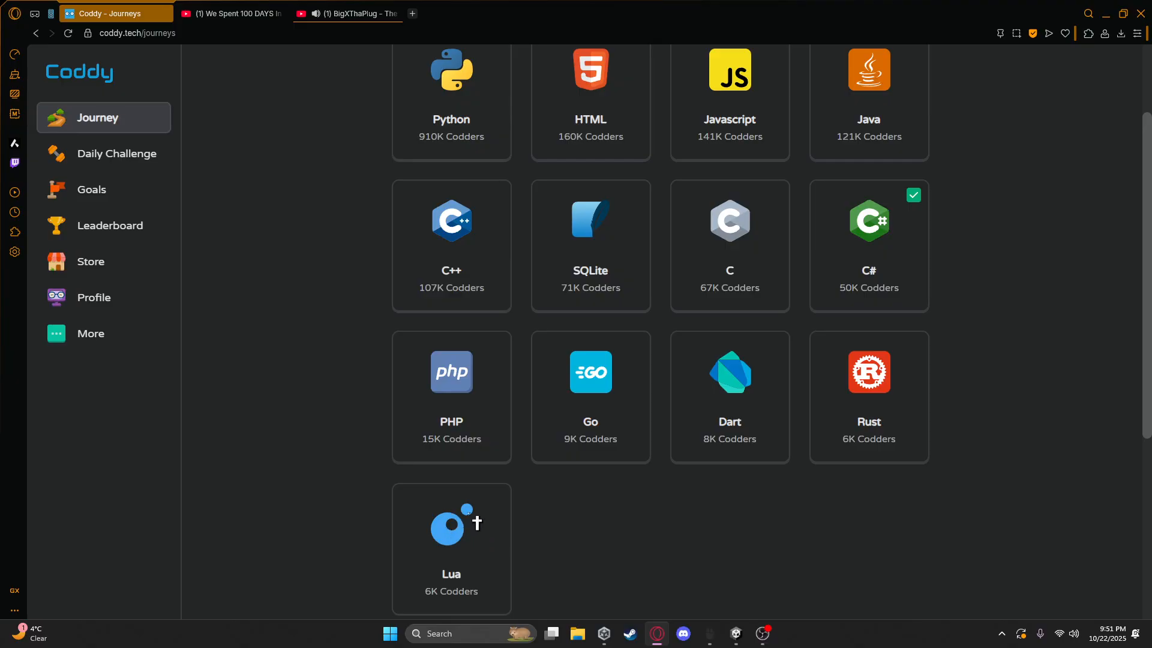
pyautogui.scroll(1, 843, 529)
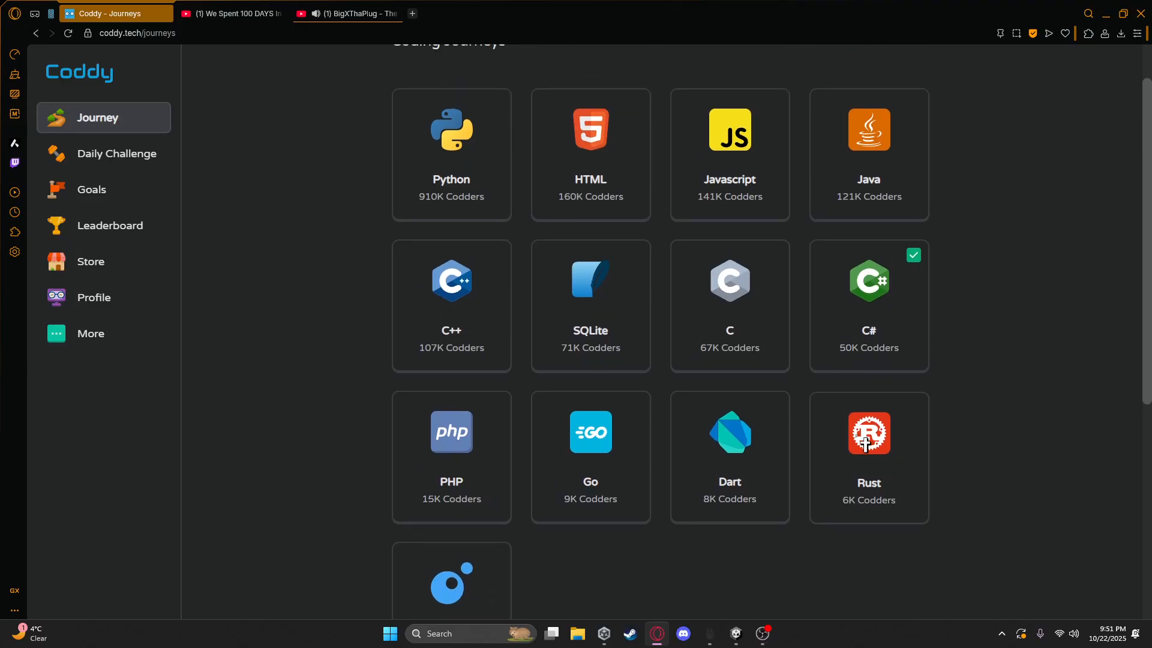
pyautogui.scroll(1, 870, 447)
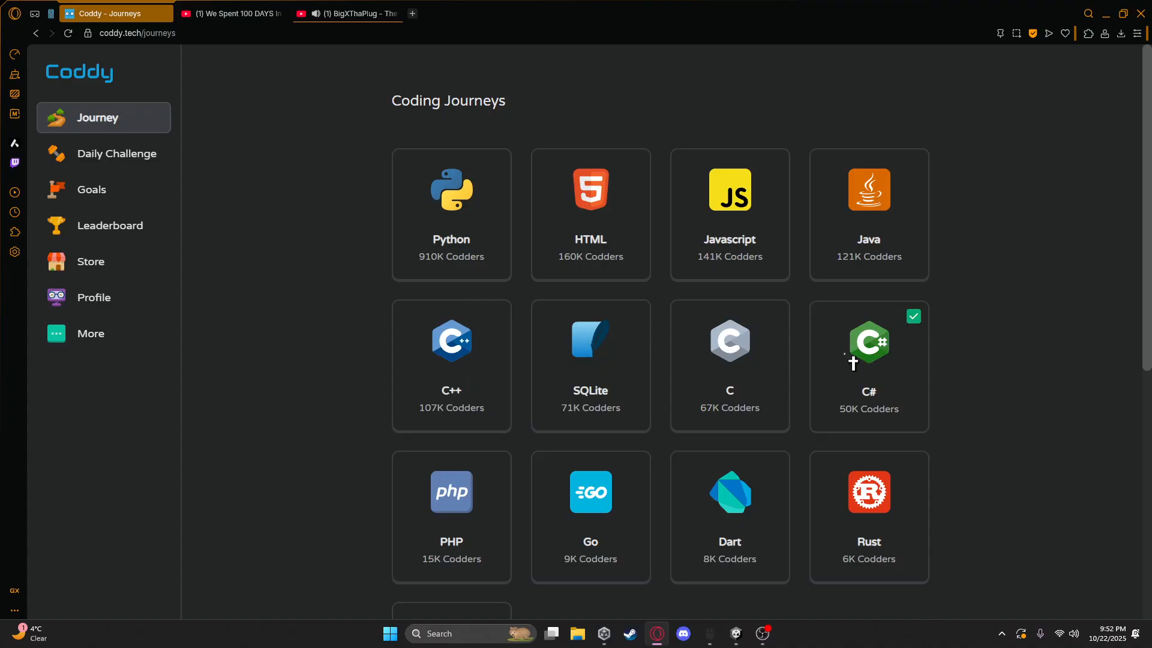
pyautogui.click(736, 633)
pyautogui.press('s')
pyautogui.moveTo(589, 321); pyautogui.dragTo(611, 304, button='right')
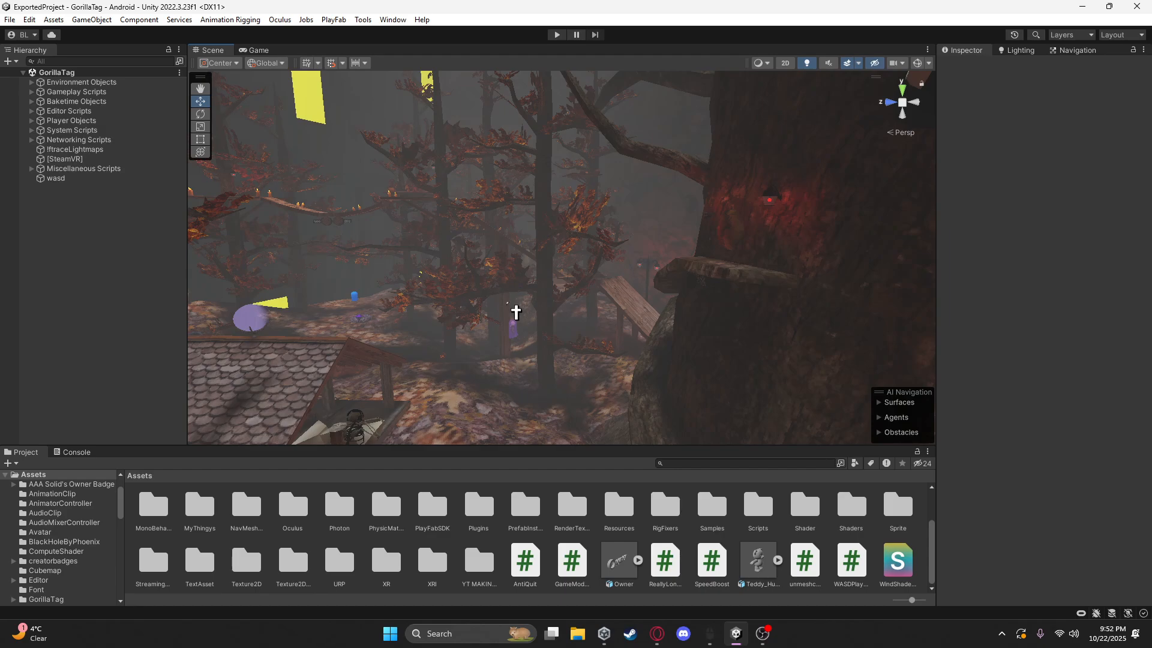
pyautogui.moveTo(516, 312); pyautogui.dragTo(602, 310, button='right')
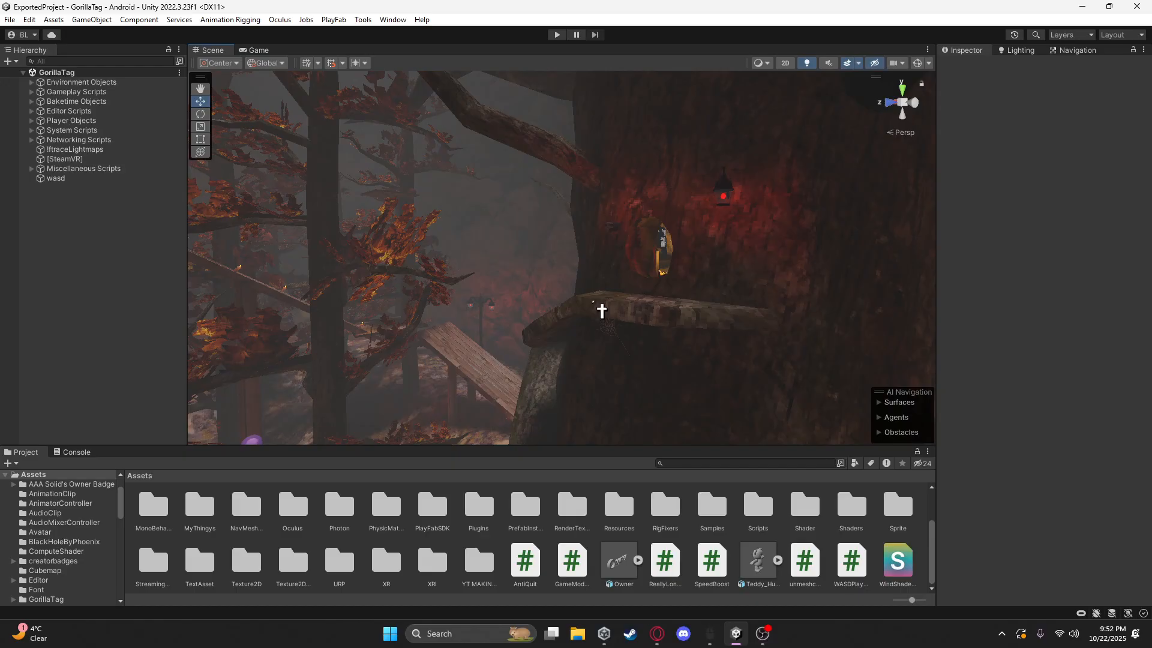
pyautogui.click(657, 633)
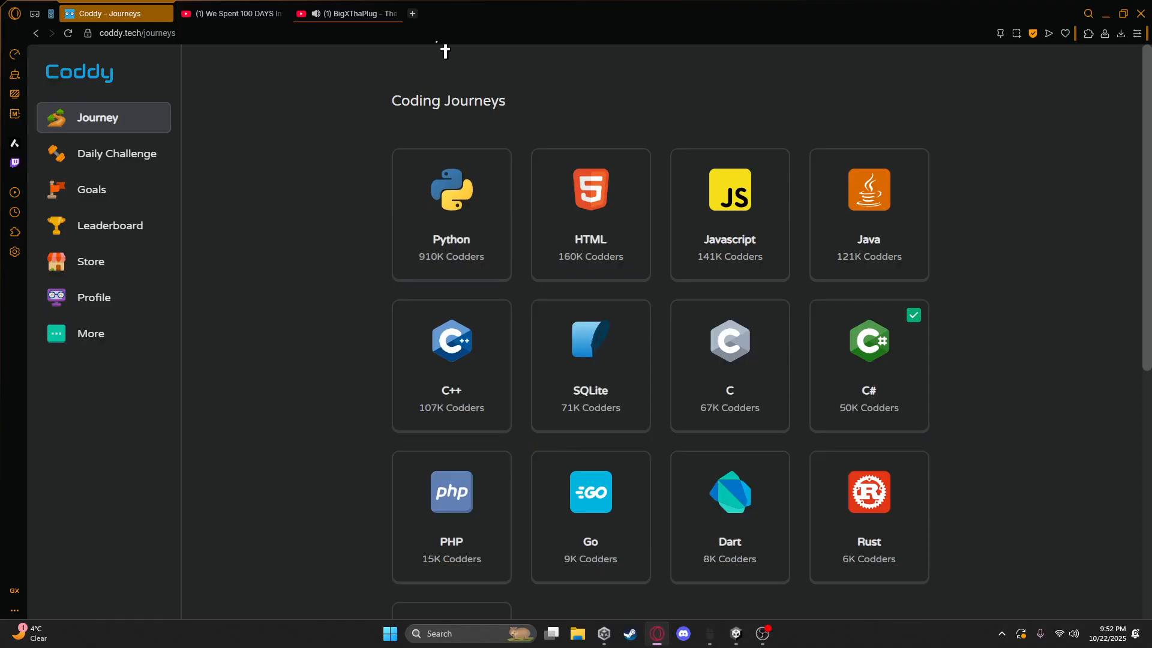
# Open the Sketchfab website in a new browser tab
pyautogui.click(412, 14)
pyautogui.write('sh')
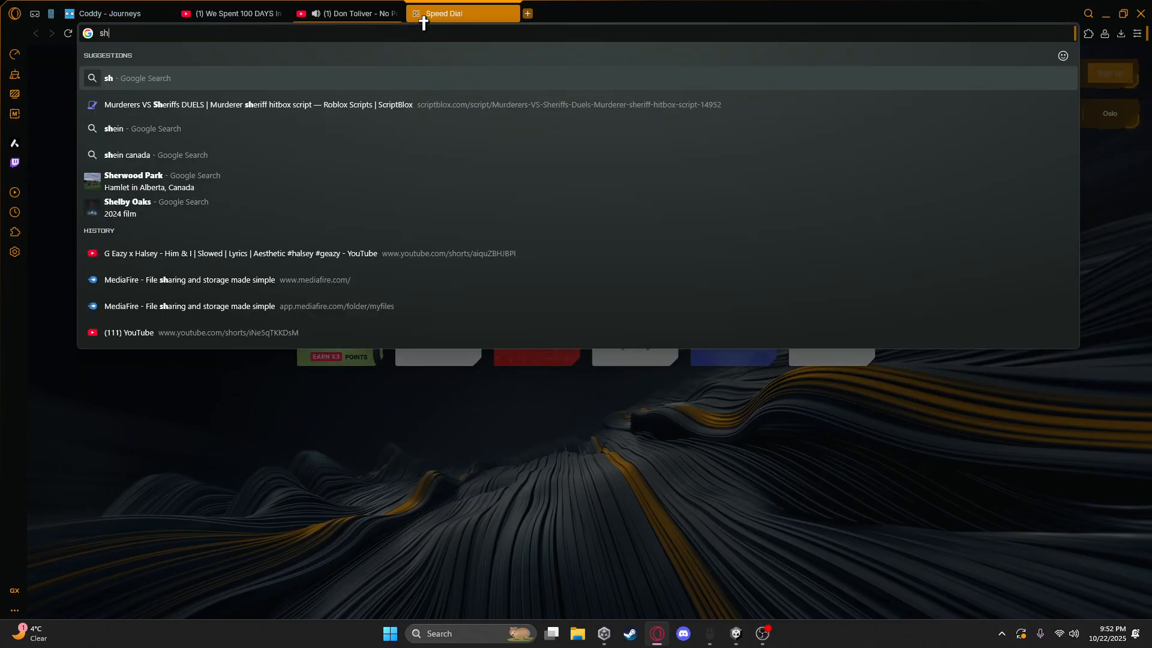
pyautogui.press('BackSpace')
pyautogui.write('cket')
pyautogui.press('BackSpace')
pyautogui.press('BackSpace')
pyautogui.press('BackSpace')
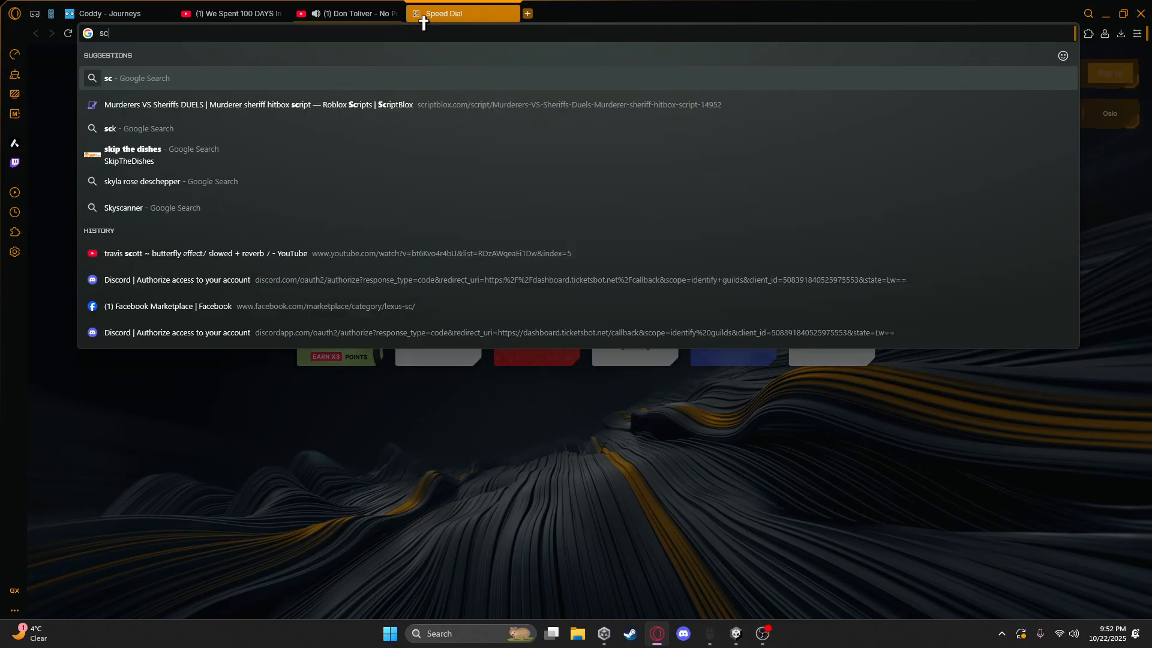
pyautogui.write('h')
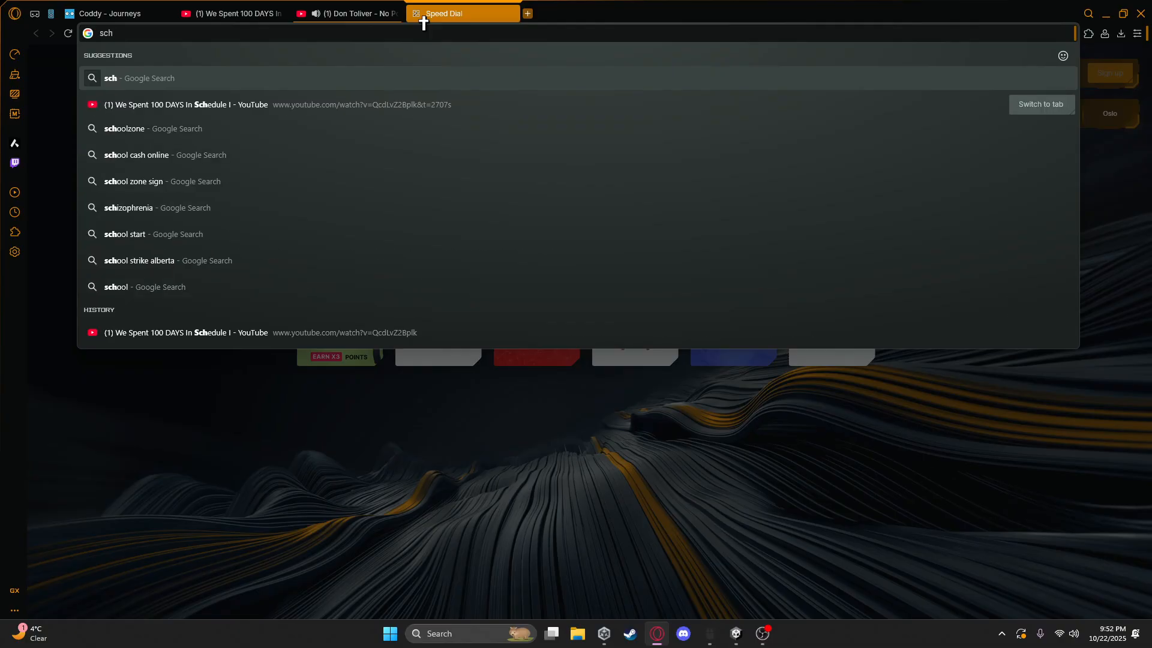
pyautogui.write('etch')
pyautogui.press('BackSpace')
pyautogui.press('BackSpace')
pyautogui.press('BackSpace')
pyautogui.press('BackSpace')
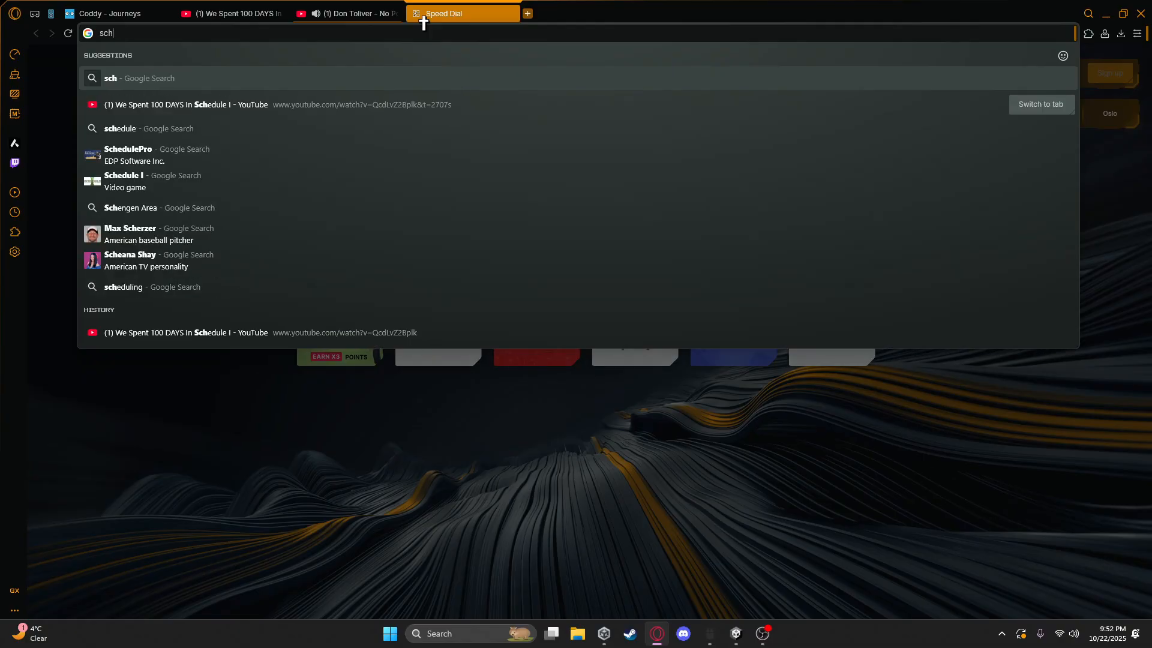
pyautogui.press('BackSpace')
pyautogui.press('BackSpace')
pyautogui.write('k')
pyautogui.press('Return')
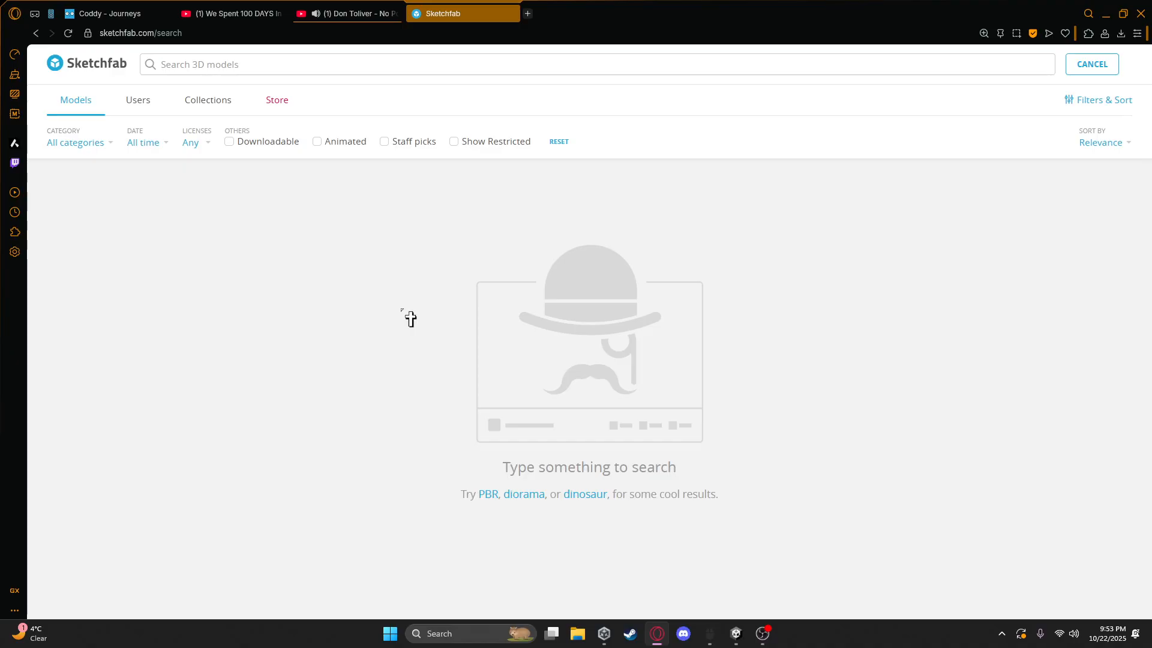
# Search Sketchfab for "crown" and download the free Golden crown model in its original obj format
pyautogui.write('crown')
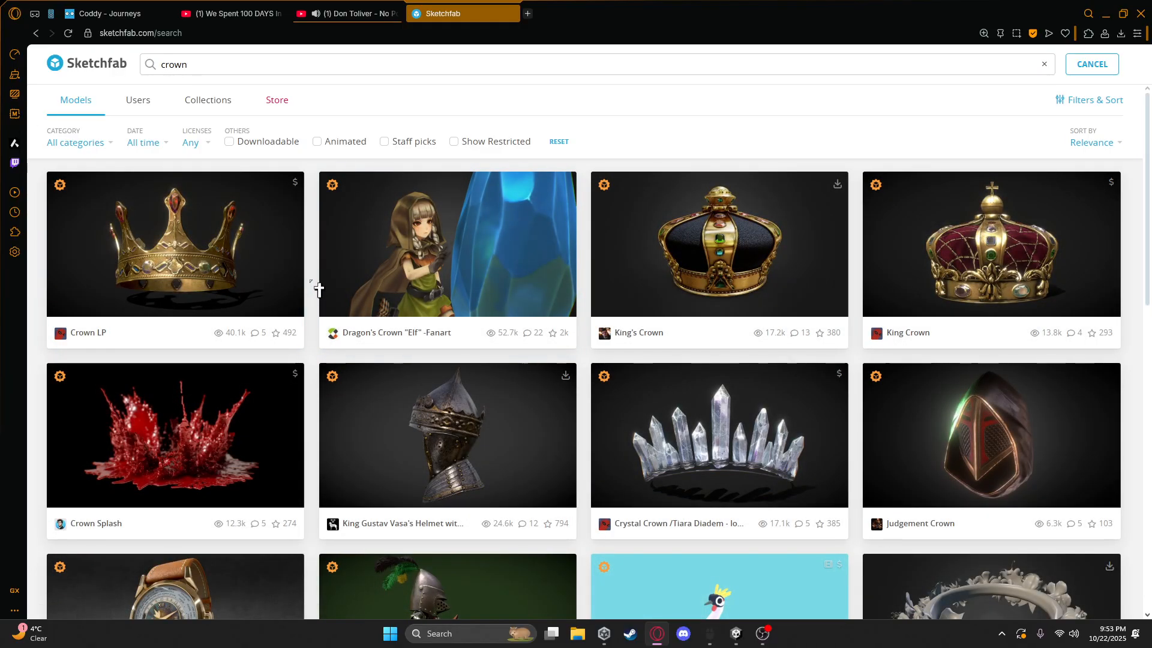
pyautogui.scroll(-4, 319, 291)
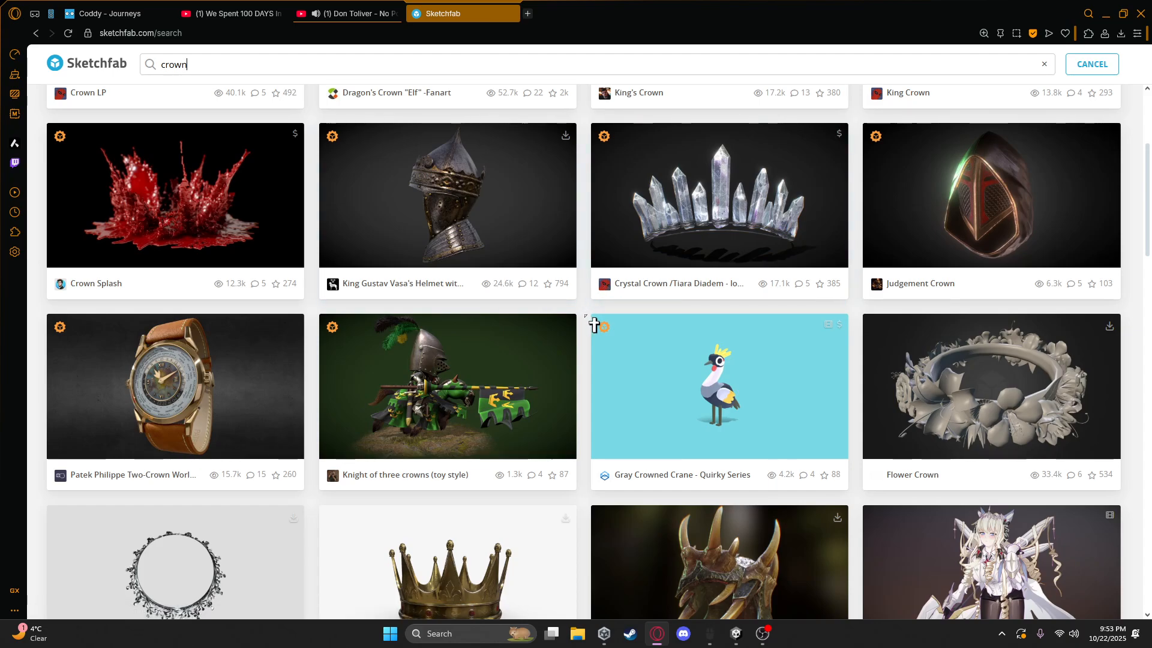
pyautogui.scroll(-3, 592, 318)
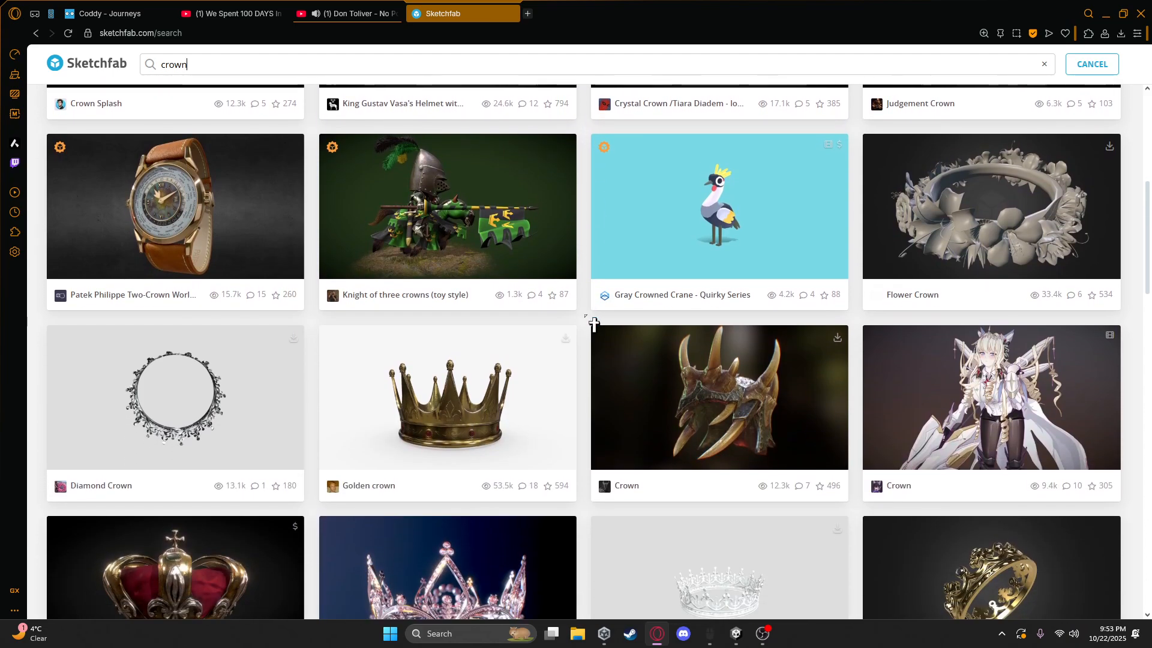
pyautogui.scroll(-1, 592, 324)
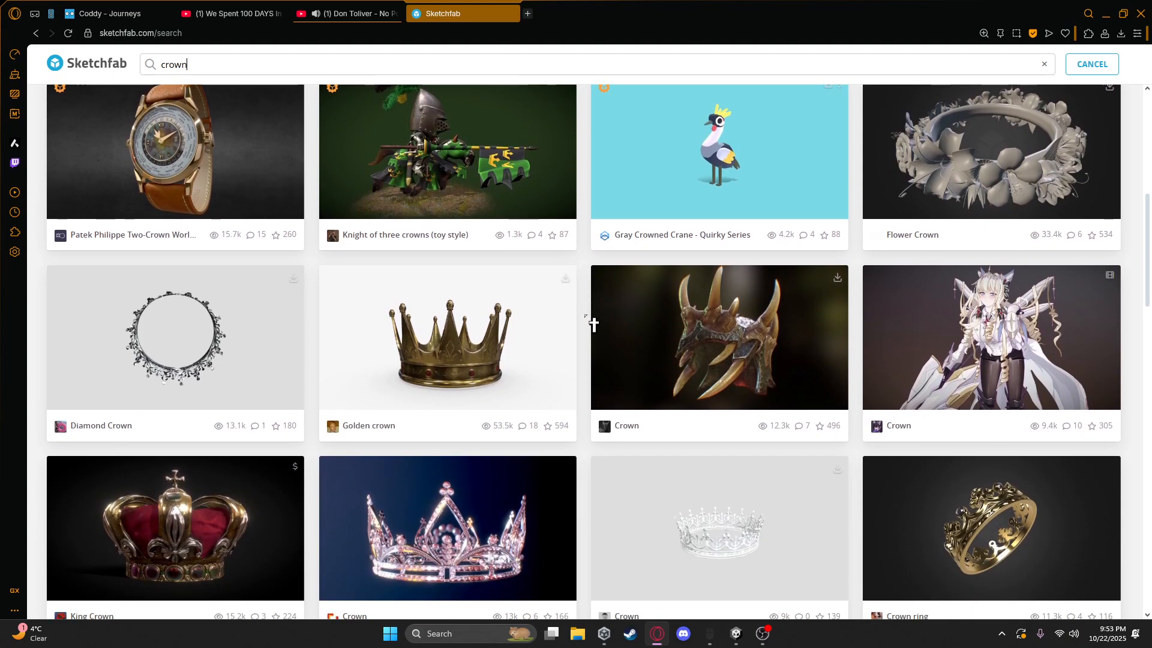
pyautogui.click(565, 278)
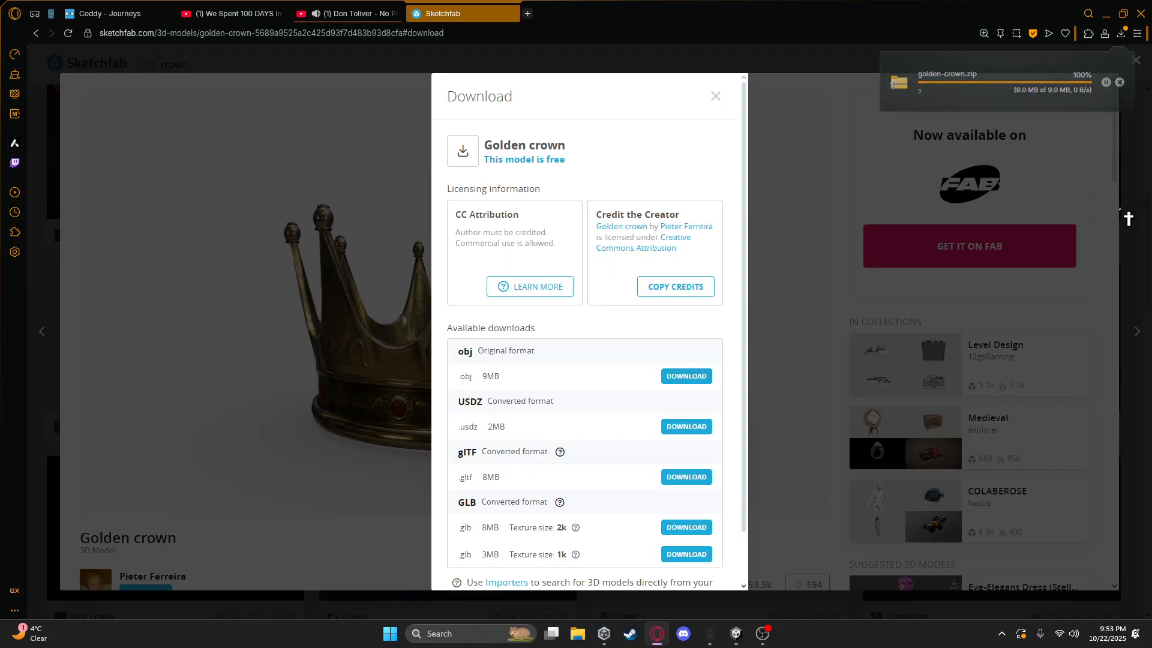
pyautogui.click(1128, 219)
# Switch to the Unity project, enlarge the asset browser and its thumbnails, and show the end of the Assets folder
pyautogui.click(736, 634)
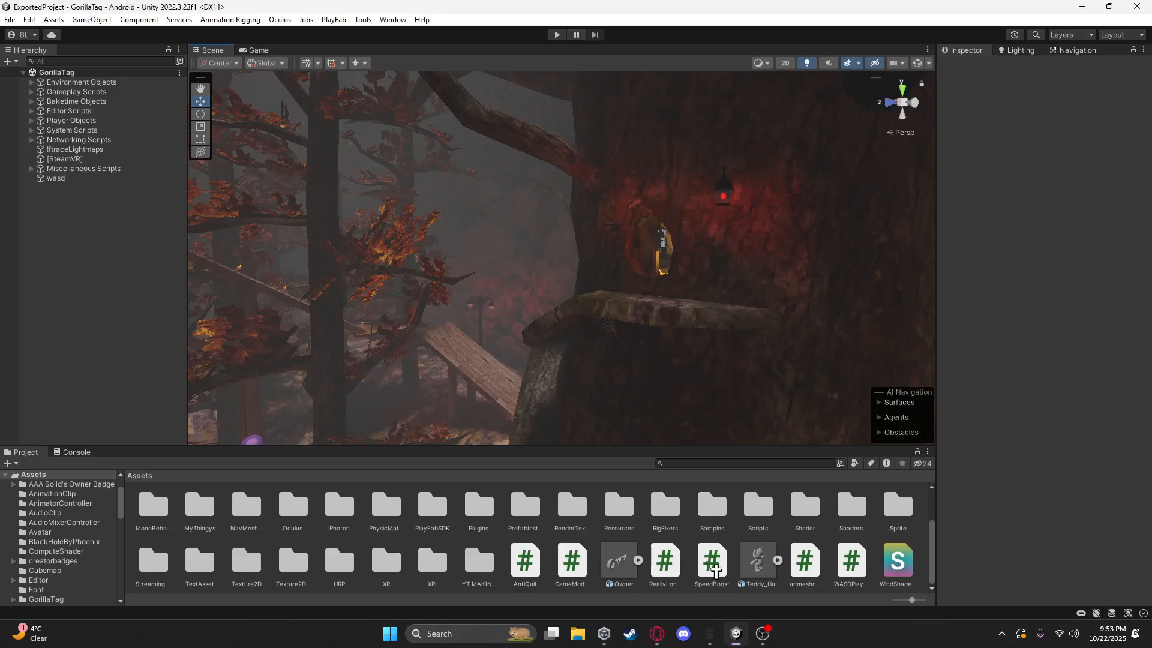
pyautogui.moveTo(671, 445); pyautogui.dragTo(672, 423)
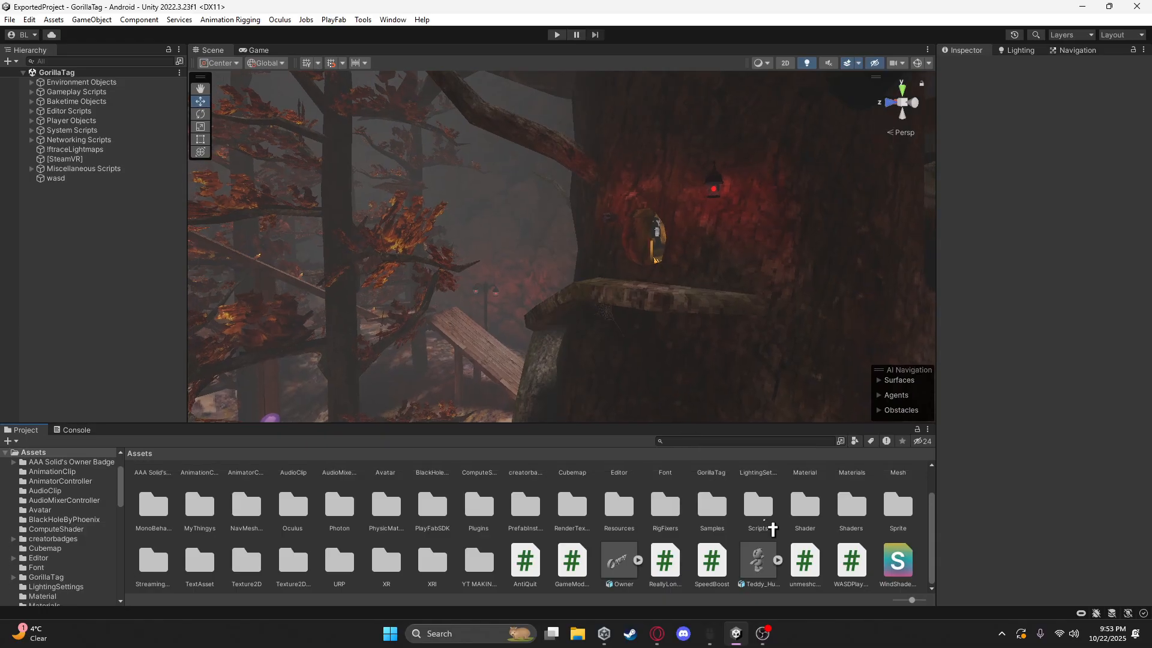
pyautogui.moveTo(915, 599); pyautogui.dragTo(918, 599)
pyautogui.scroll(1, 755, 542)
pyautogui.scroll(-1, 755, 542)
pyautogui.scroll(-2, 812, 550)
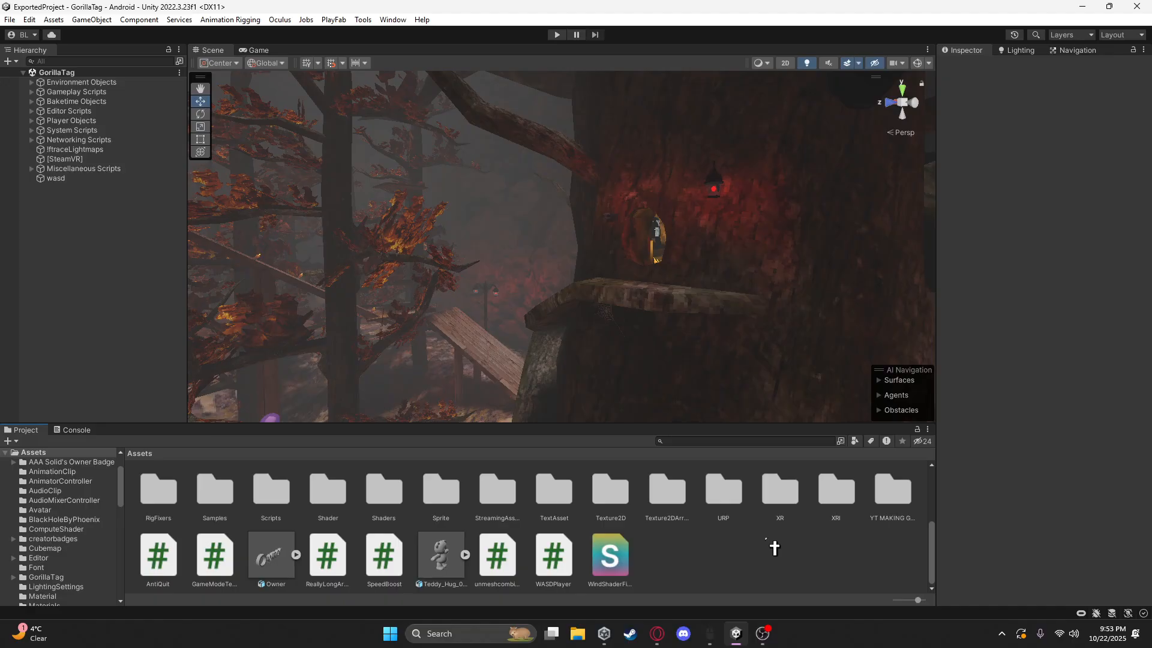
# Start importing a new asset into Assets and browse to the most recent files in the Downloads folder
pyautogui.rightClick(796, 451)
pyautogui.click(812, 330)
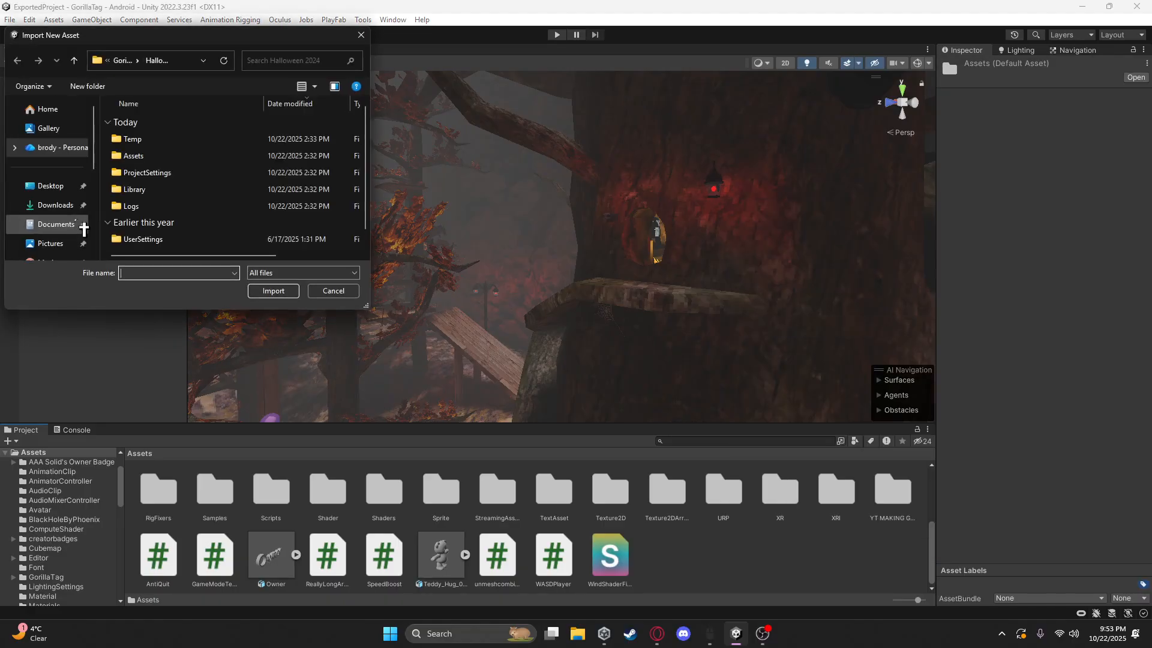
pyautogui.click(55, 204)
pyautogui.scroll(3, 164, 141)
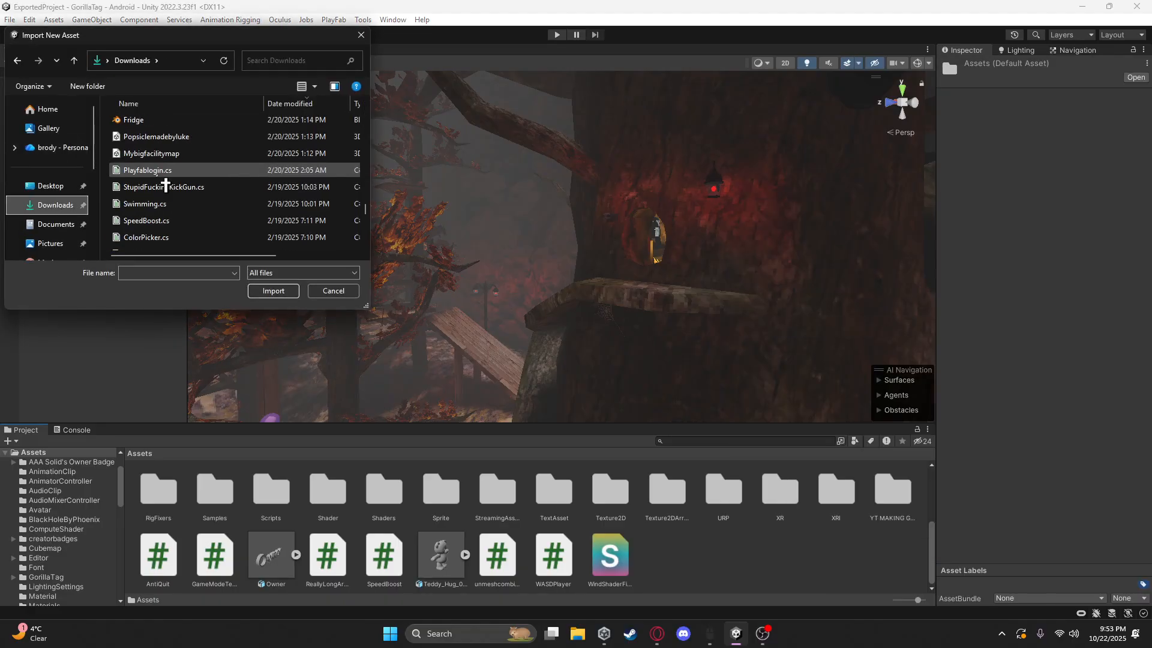
pyautogui.moveTo(367, 209); pyautogui.dragTo(377, 111)
# Extract the golden-crown archive into a golden-crown folder within Downloads
pyautogui.rightClick(181, 145)
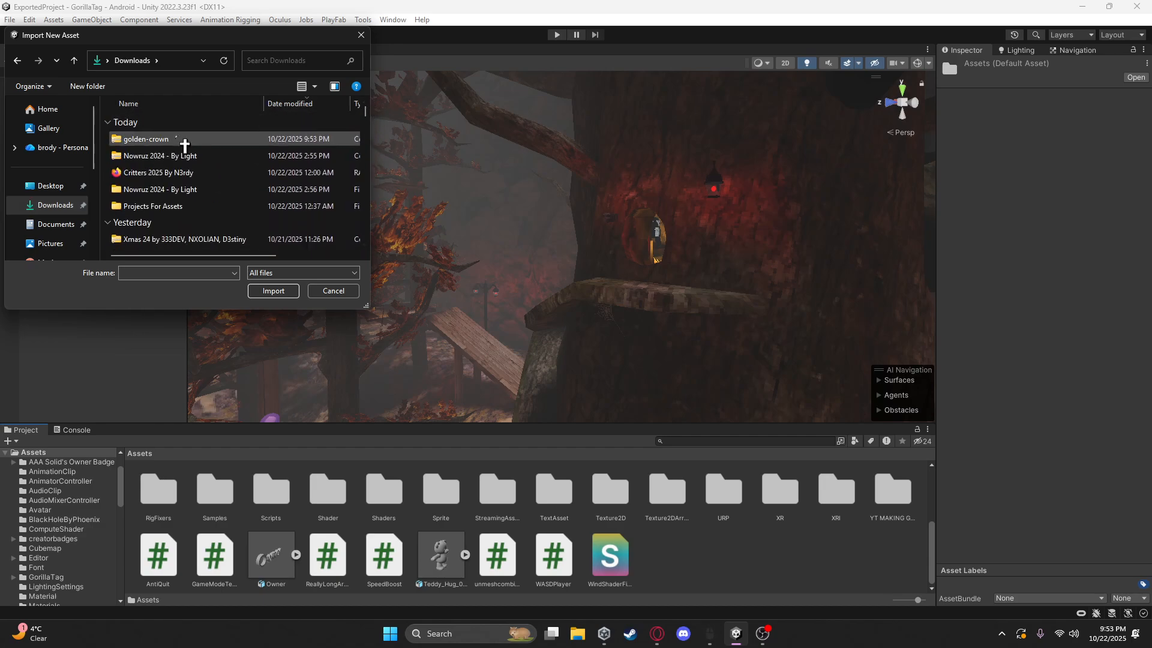
pyautogui.click(157, 154)
pyautogui.rightClick(149, 143)
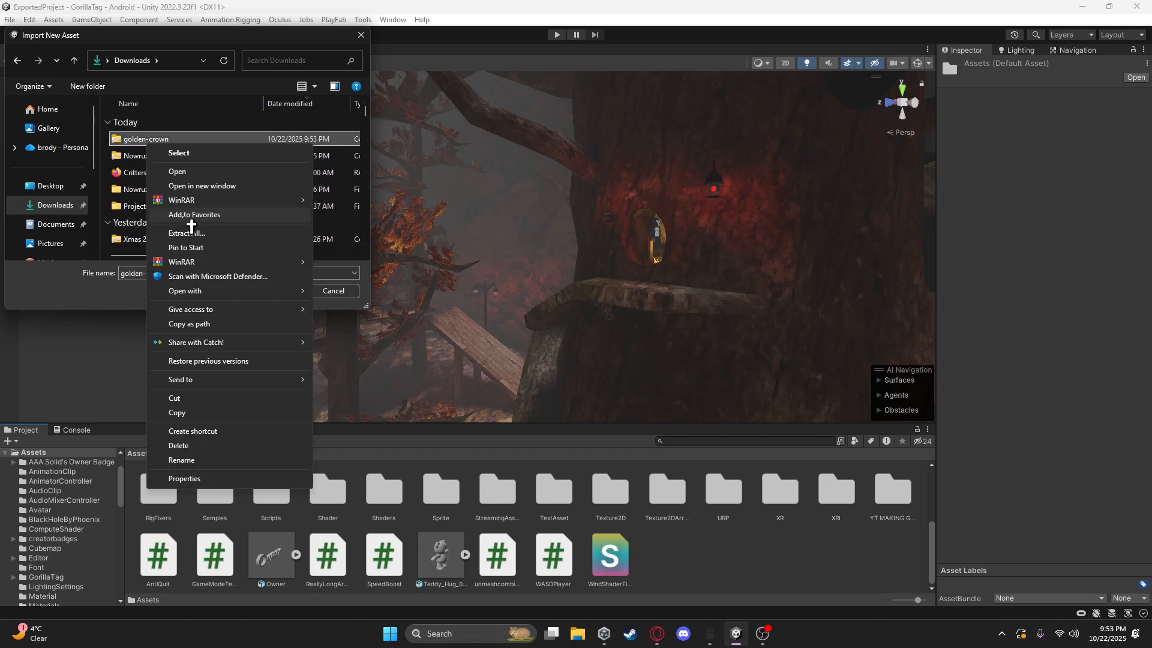
pyautogui.click(192, 231)
pyautogui.click(691, 435)
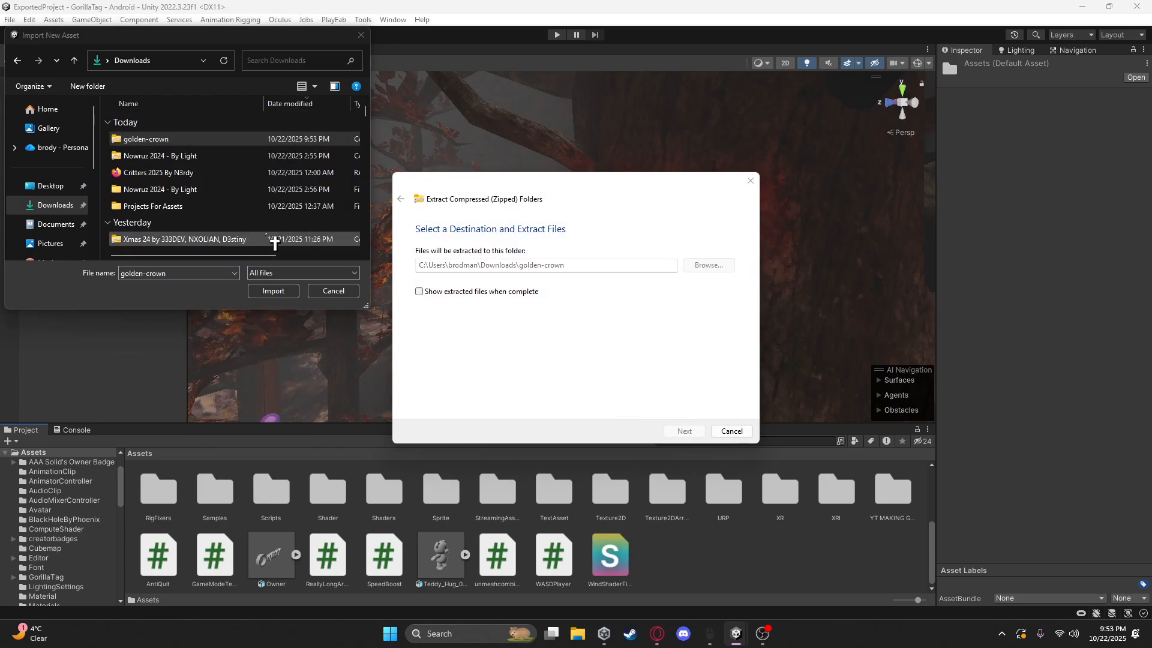
pyautogui.click(260, 235)
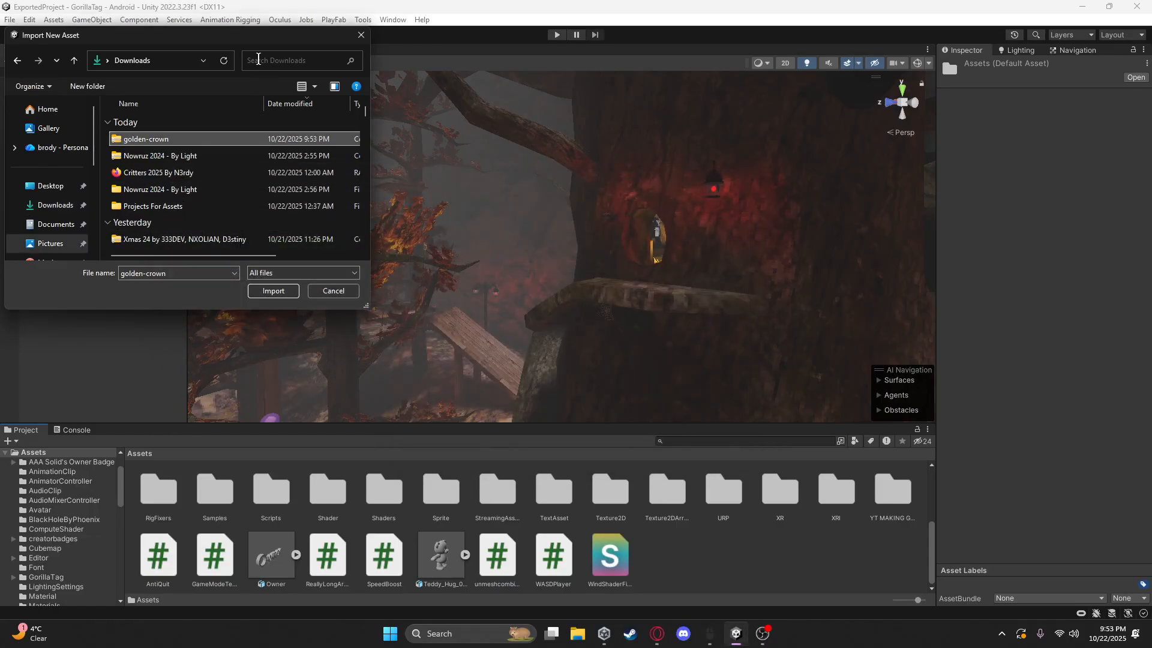
# Search Downloads for "golden-crown" and import the Iron crown triangulated model from its source folder
pyautogui.click(258, 59)
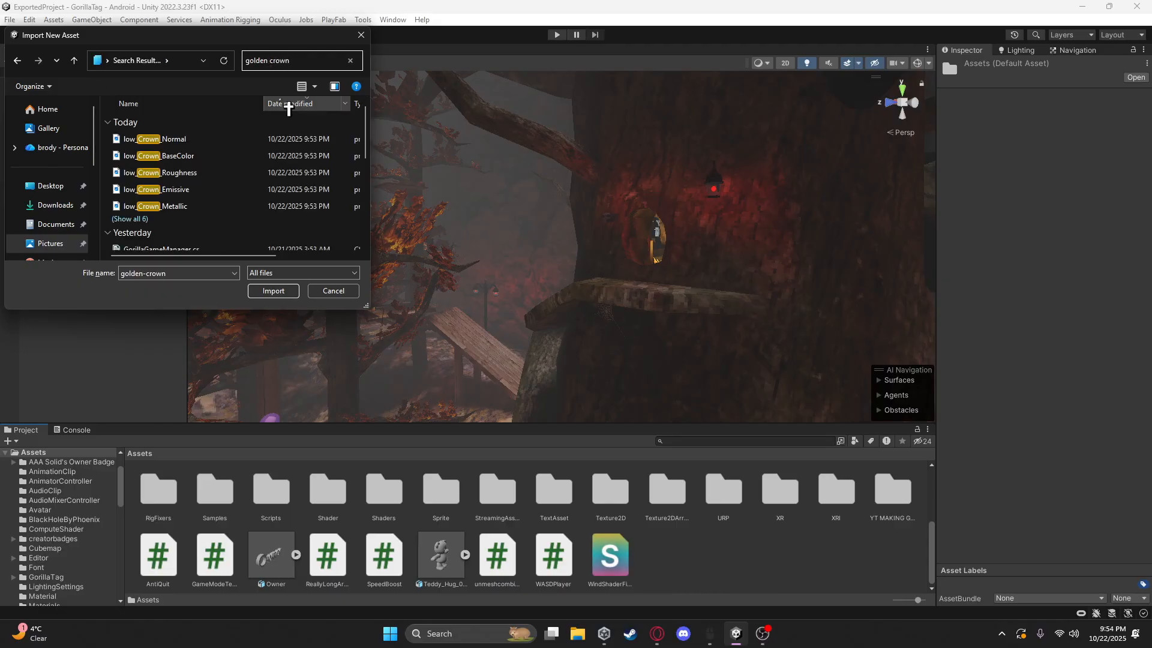
pyautogui.scroll(-5, 219, 180)
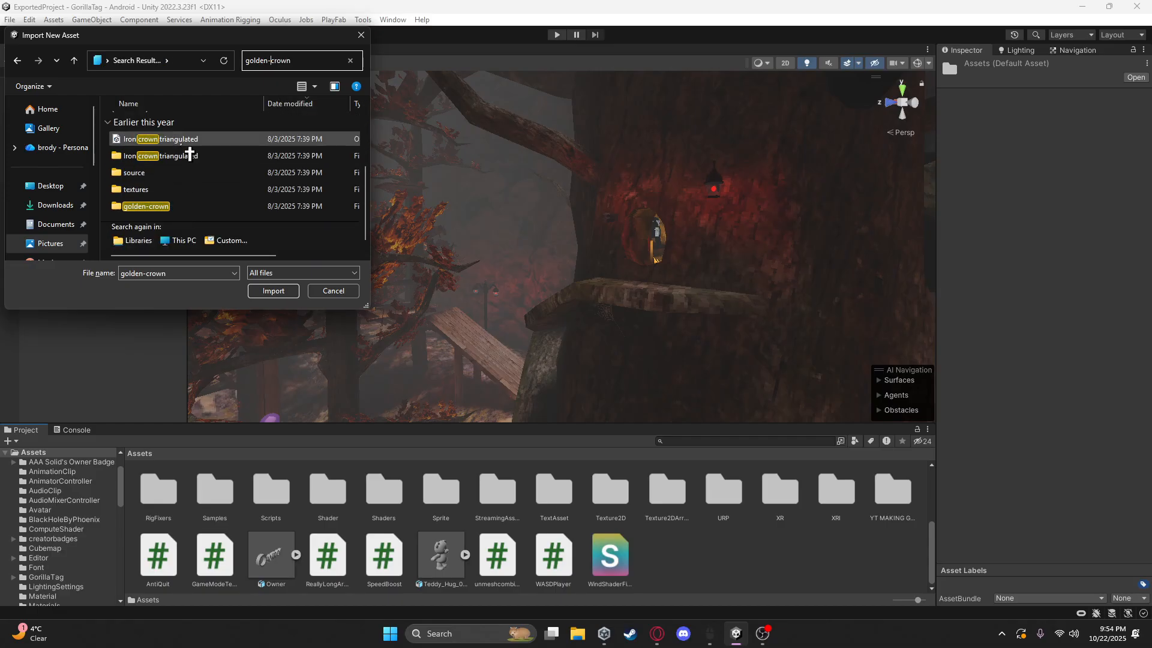
pyautogui.doubleClick(192, 210)
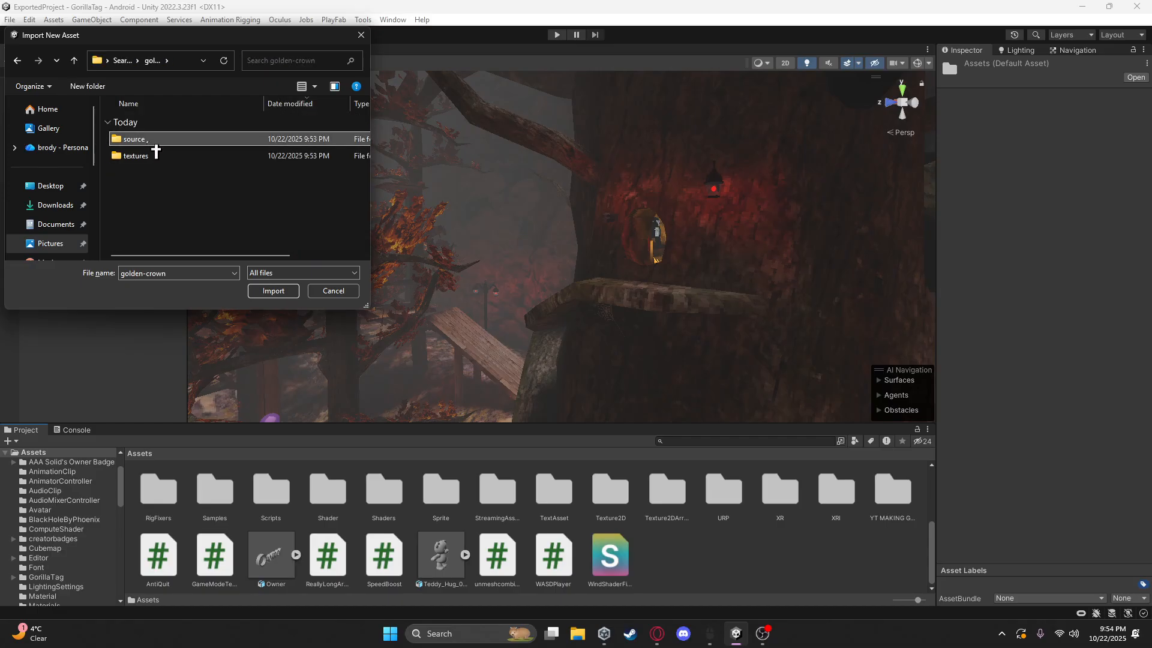
pyautogui.doubleClick(155, 141)
pyautogui.doubleClick(198, 175)
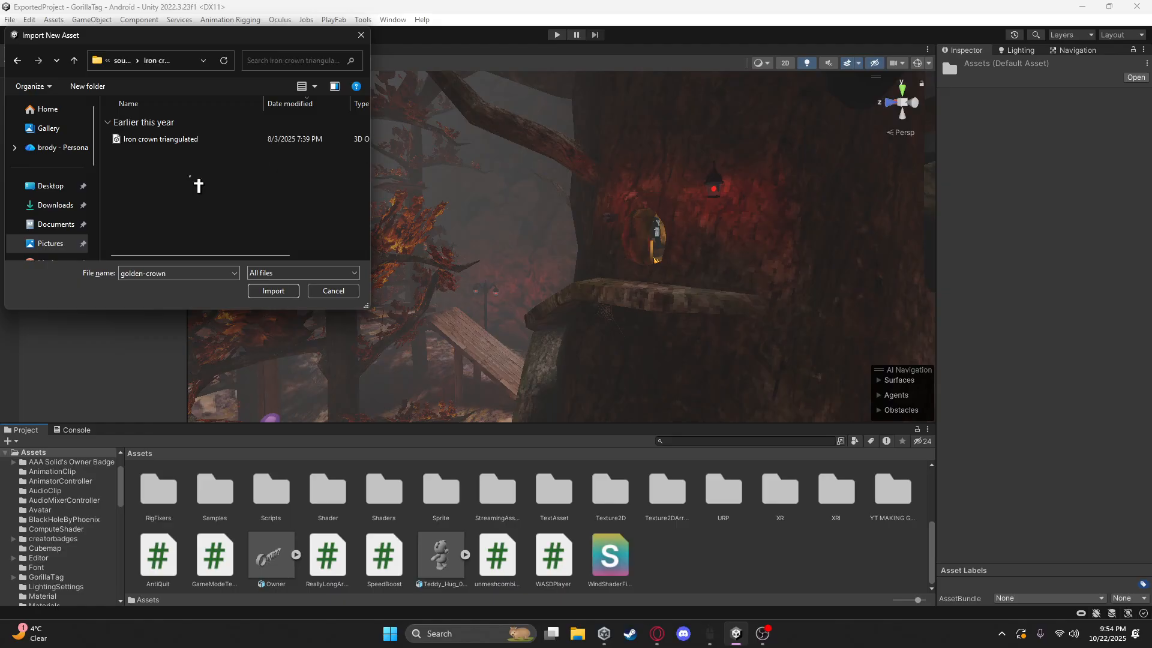
pyautogui.click(180, 142)
pyautogui.click(271, 291)
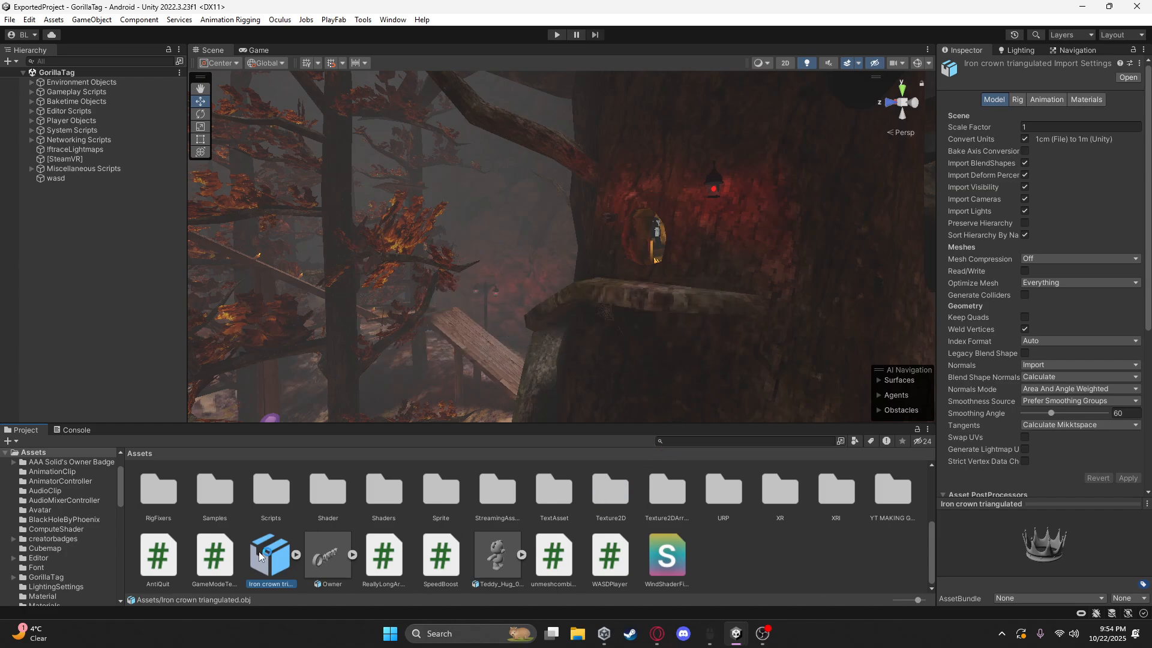
# Place the Iron crown triangulated model in the scene at the tree room and unpack its prefab
pyautogui.click(871, 570)
pyautogui.moveTo(687, 283); pyautogui.dragTo(606, 378, button='right')
pyautogui.press('w')
pyautogui.moveTo(251, 538); pyautogui.dragTo(435, 408)
pyautogui.rightClick(120, 189)
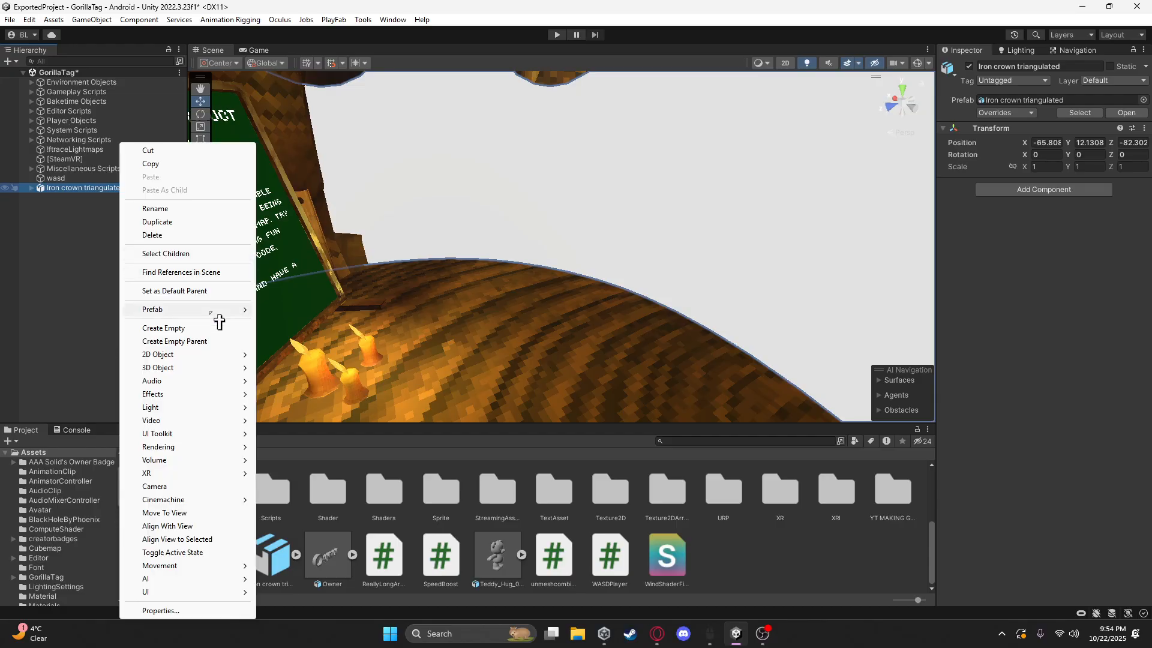
pyautogui.moveTo(218, 309)
pyautogui.click(360, 405)
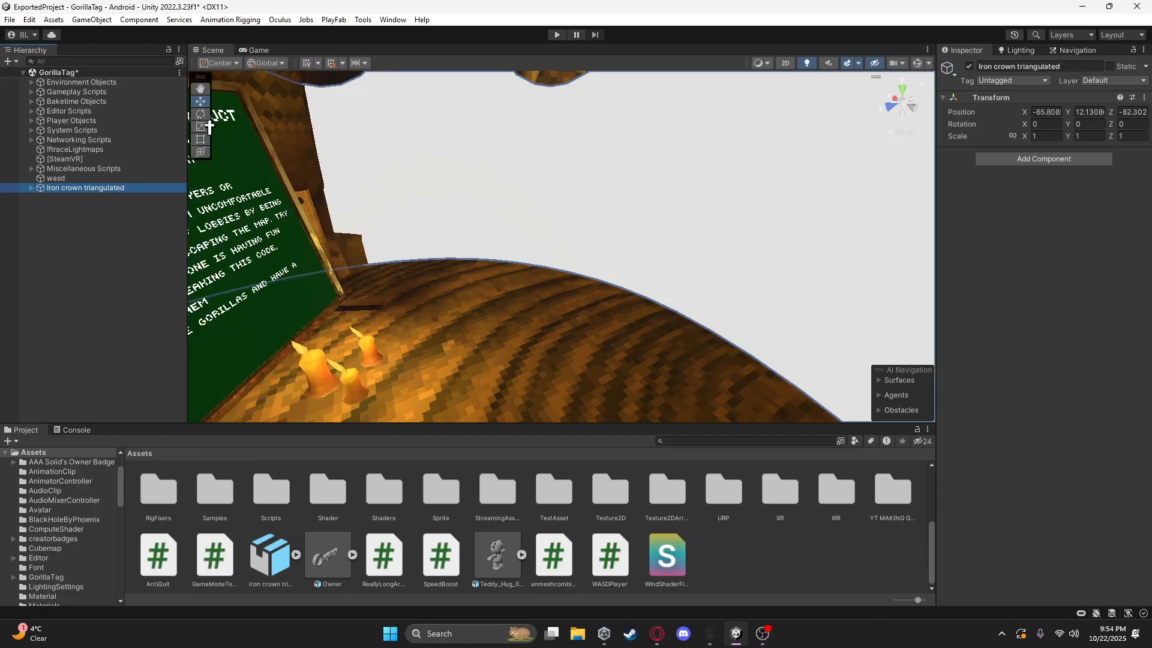
# Scale the whole crown down uniformly to about 0.25
pyautogui.click(207, 127)
pyautogui.moveTo(465, 198); pyautogui.dragTo(480, 222, button='right')
pyautogui.press('s')
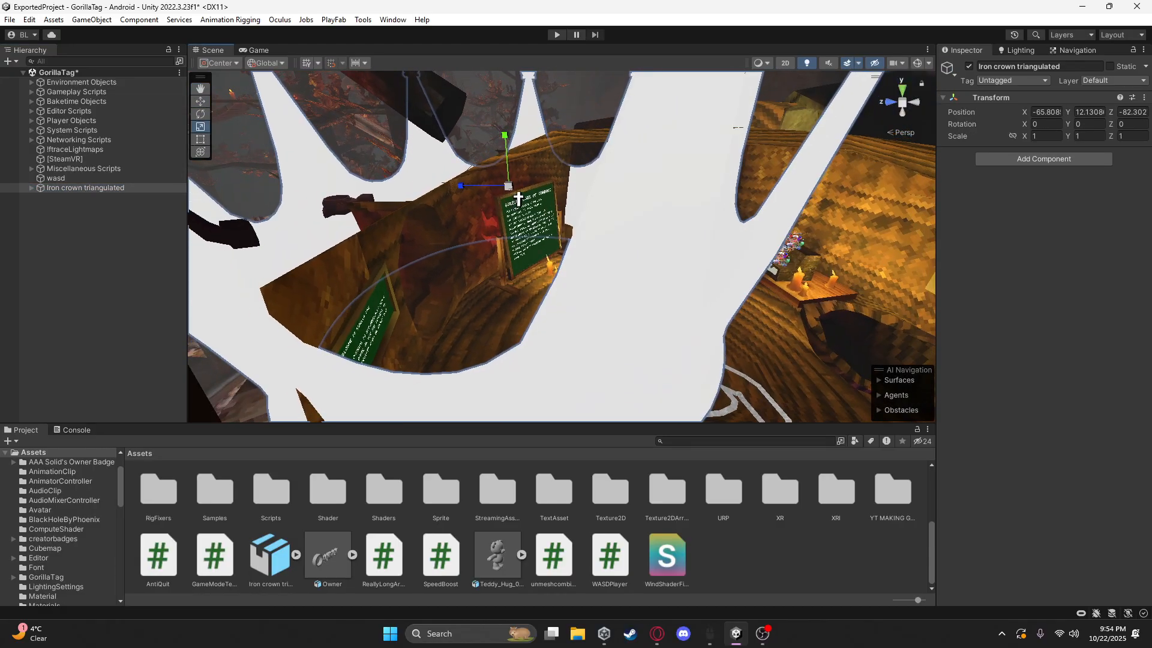
pyautogui.moveTo(518, 198); pyautogui.dragTo(27, 230)
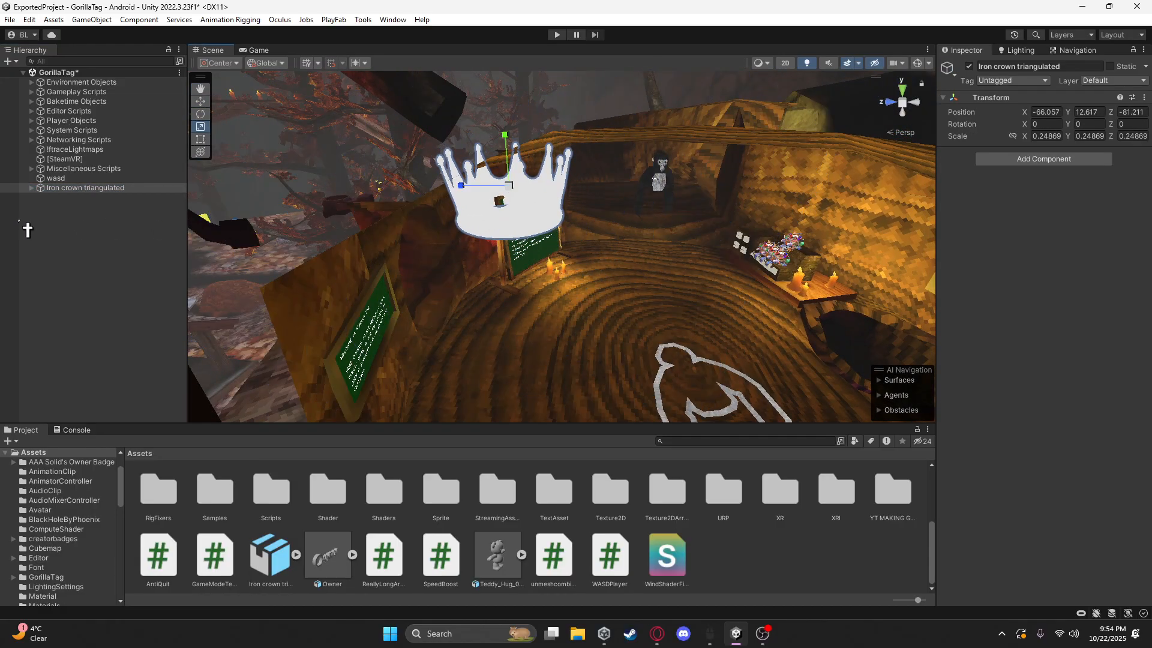
# Delete the diamonds_low_Mesh.005 part from the Iron crown triangulated object
pyautogui.click(33, 189)
pyautogui.click(108, 208)
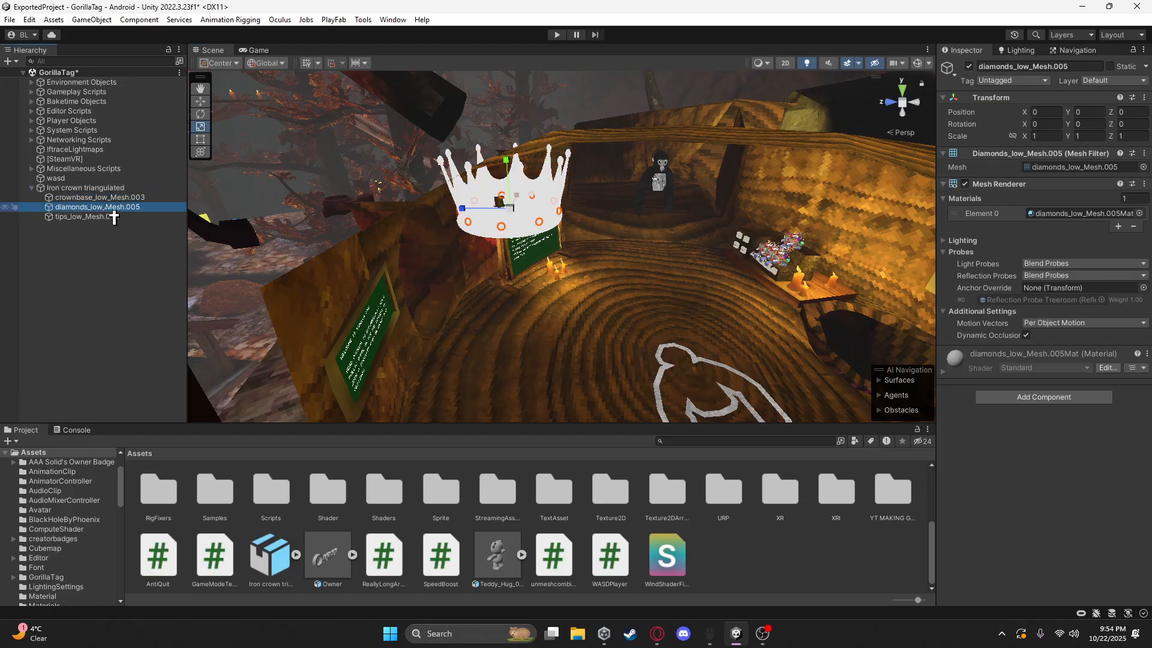
pyautogui.rightClick(105, 208)
pyautogui.click(138, 195)
# Search the project assets for "gold" and apply the GoldMonkey material to the crown's base and tips
pyautogui.press('w')
pyautogui.moveTo(510, 201); pyautogui.dragTo(496, 233, button='right')
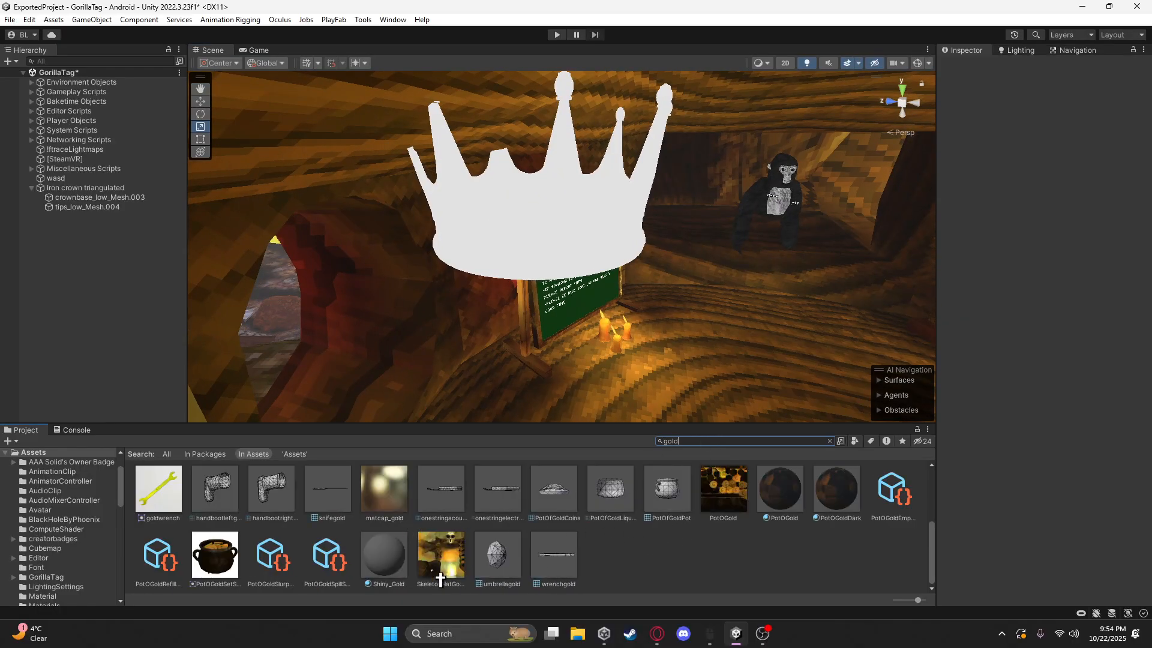
pyautogui.scroll(5, 440, 581)
pyautogui.moveTo(438, 558); pyautogui.dragTo(563, 249)
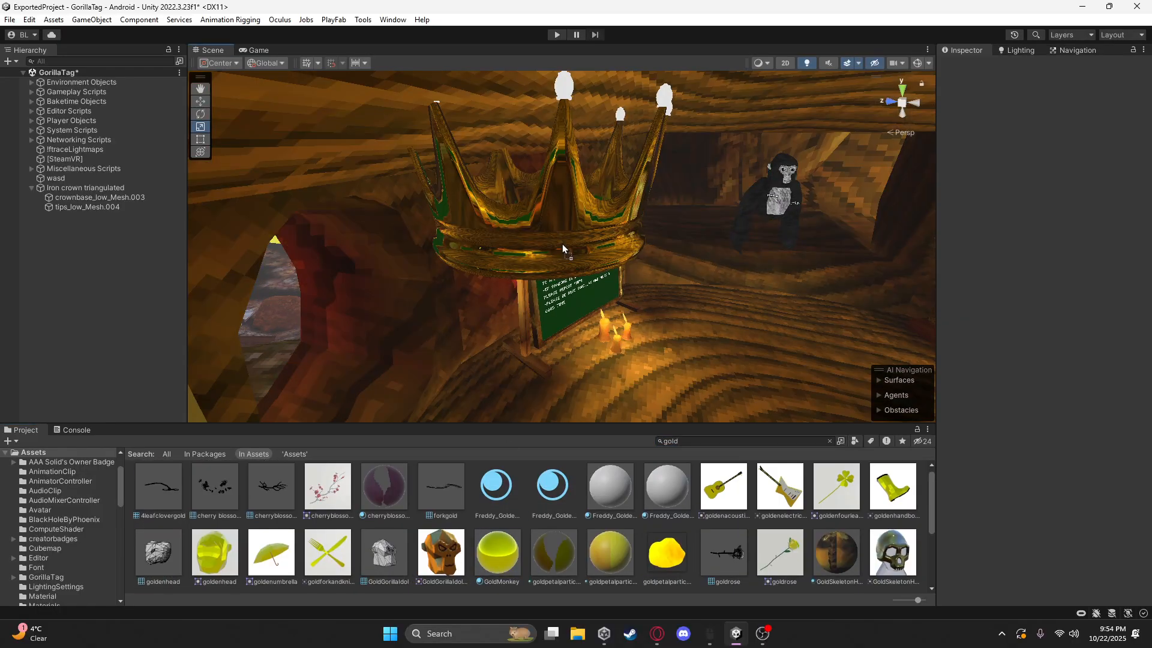
pyautogui.moveTo(580, 256); pyautogui.dragTo(456, 229, button='right')
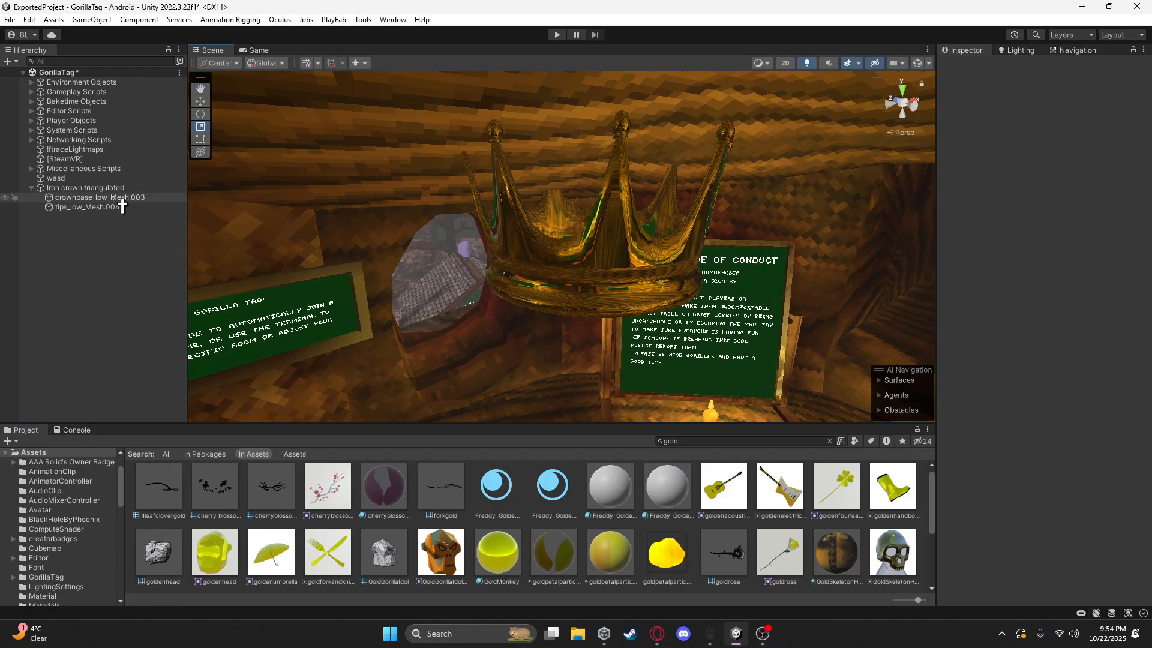
# Make tips_low_Mesh.004 a child of crownbase_low_Mesh.003
pyautogui.click(117, 198)
pyautogui.click(120, 208)
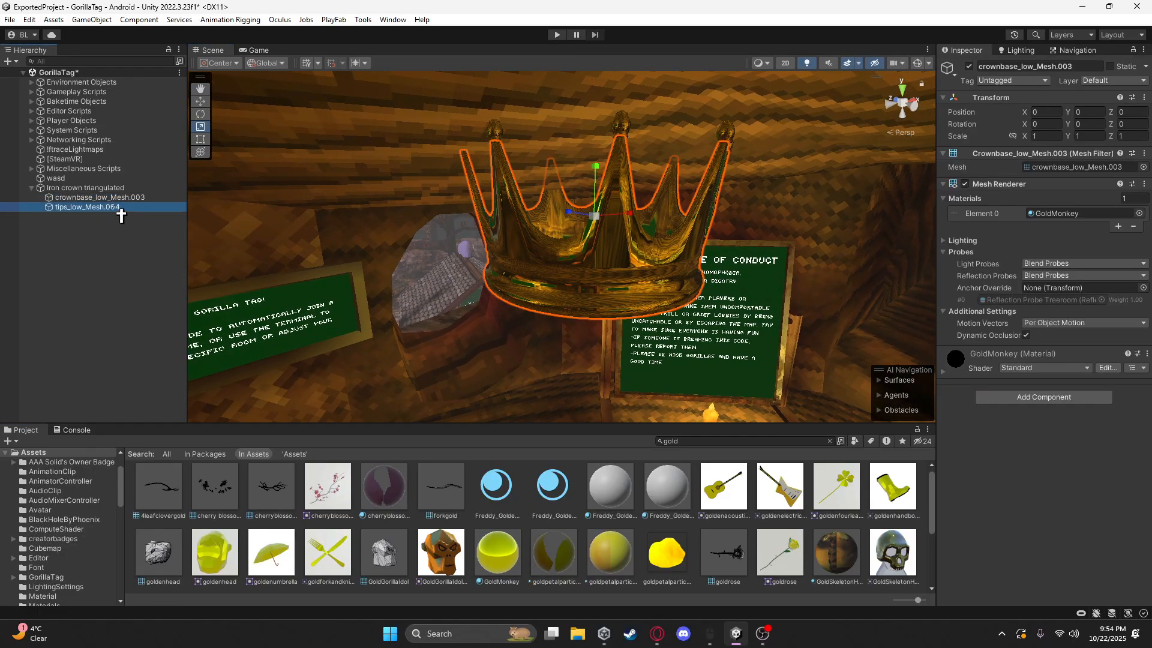
pyautogui.moveTo(114, 201); pyautogui.dragTo(115, 200)
pyautogui.click(120, 198)
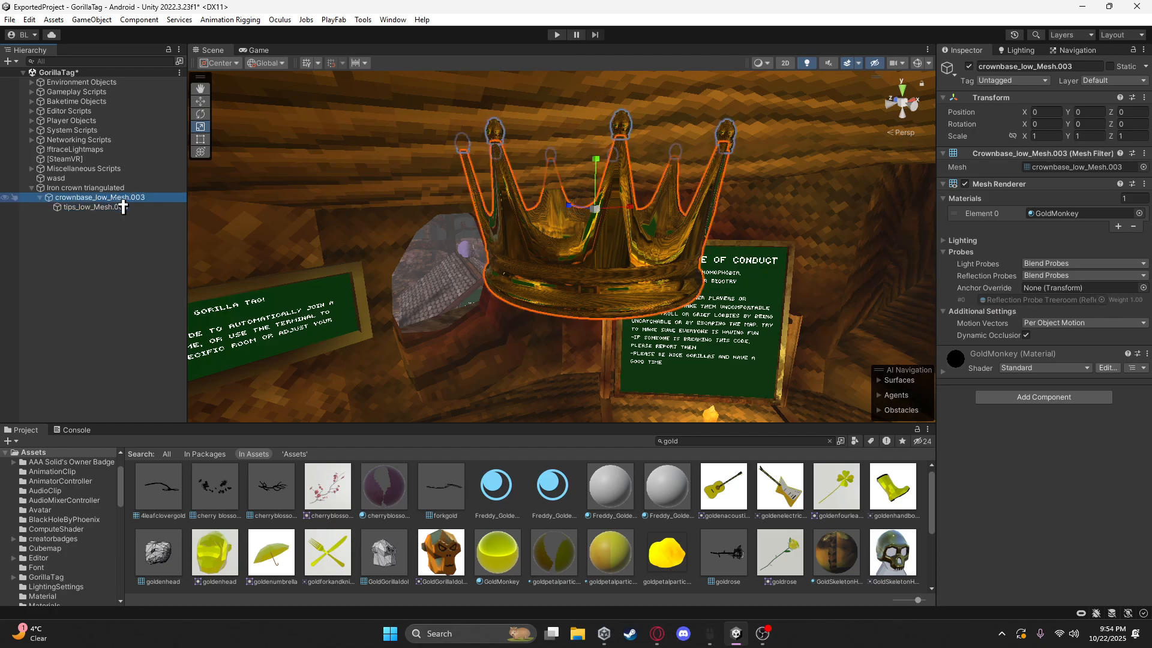
# Move crownbase_low_Mesh.003 out to the scene's root level and delete the emptied Iron crown triangulated object
pyautogui.moveTo(72, 191); pyautogui.dragTo(74, 185)
pyautogui.click(78, 198)
pyautogui.rightClick(78, 198)
pyautogui.click(114, 235)
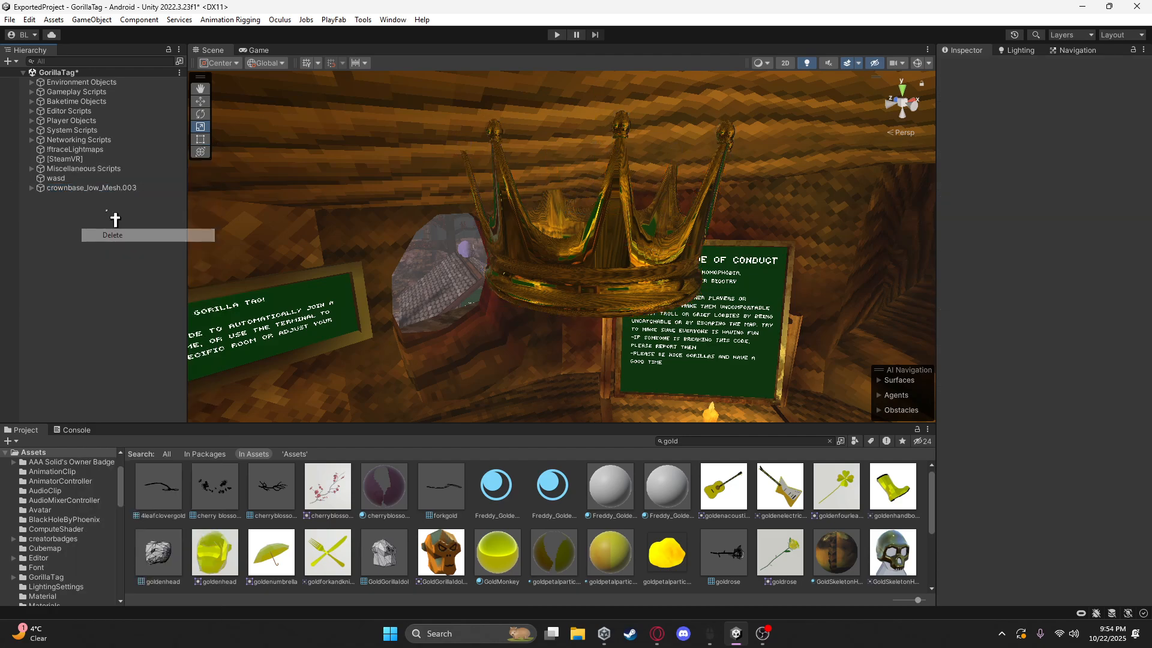
# Scale crownbase_low_Mesh.003 down uniformly to about 0.084
pyautogui.click(121, 189)
pyautogui.press('s')
pyautogui.moveTo(240, 241); pyautogui.dragTo(276, 267, button='right')
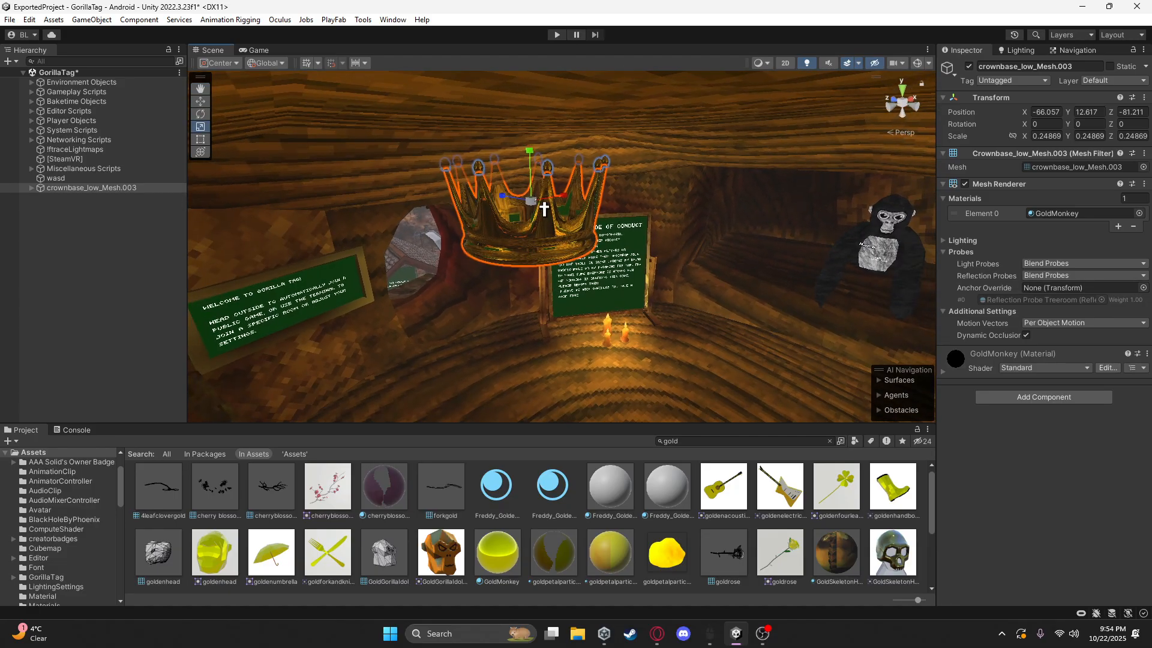
pyautogui.moveTo(544, 209); pyautogui.dragTo(528, 237)
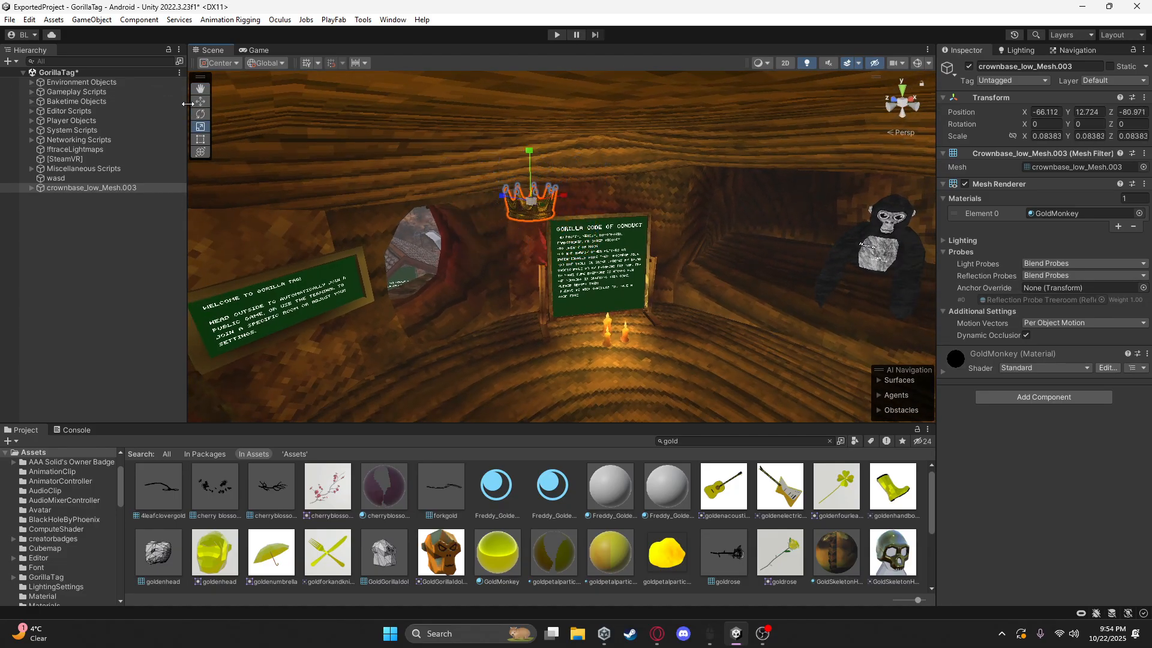
# Move the crown across the tree room onto the gorilla's head and shrink it to a scale of about 0.067
pyautogui.moveTo(507, 197); pyautogui.dragTo(805, 292)
pyautogui.press('d')
pyautogui.moveTo(805, 292); pyautogui.dragTo(759, 315, button='right')
pyautogui.moveTo(370, 123); pyautogui.dragTo(458, 277, button='right')
pyautogui.press('e')
pyautogui.click(464, 273)
pyautogui.moveTo(464, 273); pyautogui.dragTo(901, 304)
pyautogui.hotkey('ctrl', 'z')
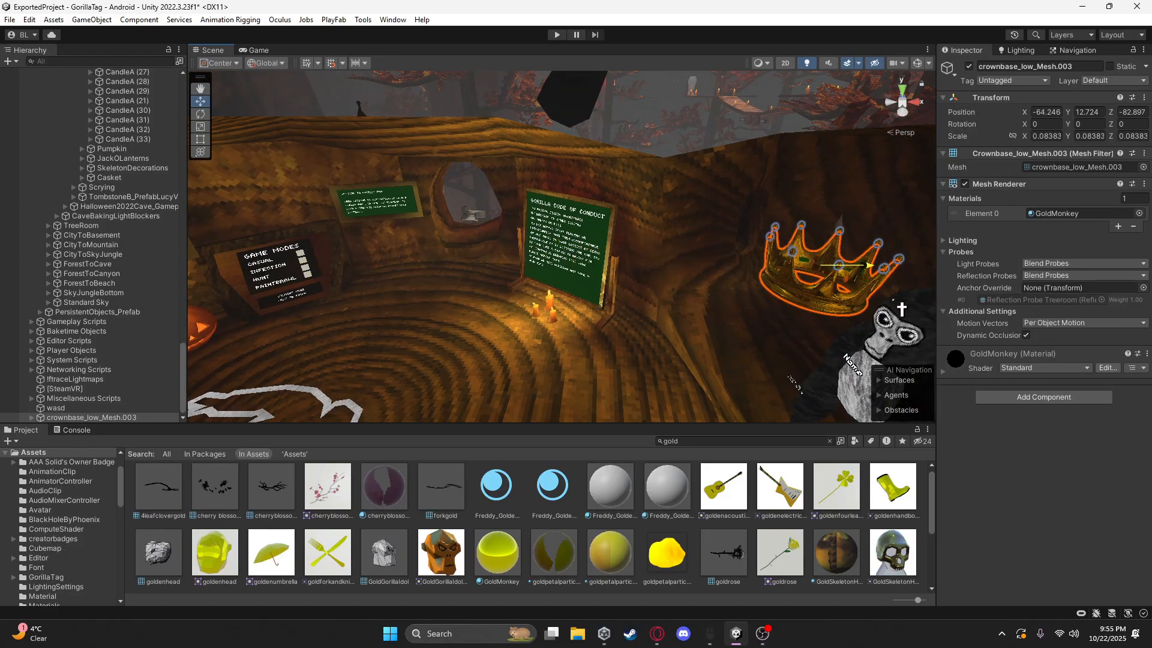
pyautogui.moveTo(642, 307); pyautogui.dragTo(571, 246, button='right')
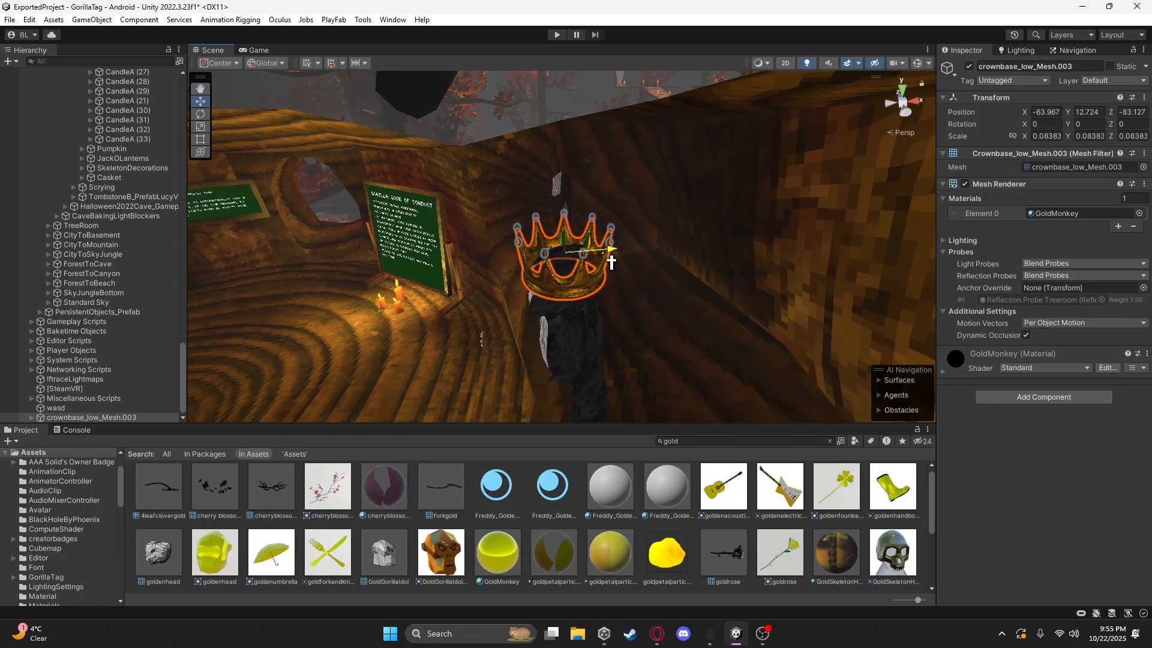
pyautogui.moveTo(611, 262); pyautogui.dragTo(796, 271, button='right')
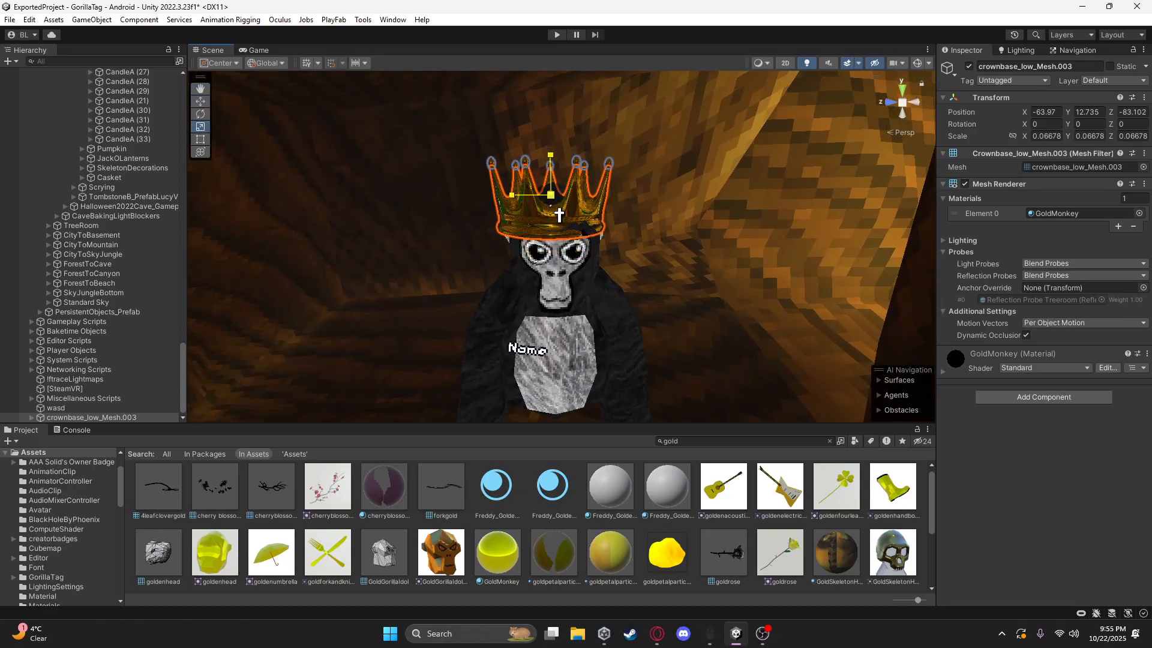
# Refine the crown's fit on the gorilla's head to about 0.066 scale and position X -63.981, Y 12.744, Z -83.113
pyautogui.keyDown('alt'); pyautogui.moveTo(558, 215); pyautogui.dragTo(433, 289); pyautogui.keyUp('alt')
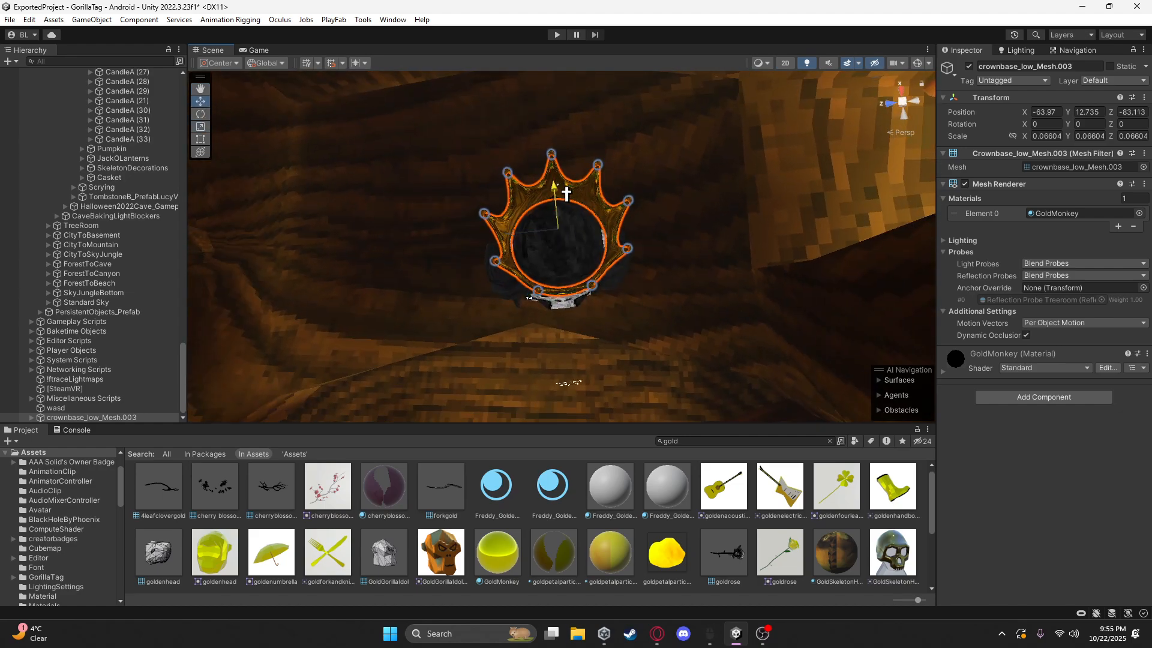
pyautogui.press('q')
pyautogui.moveTo(567, 194); pyautogui.dragTo(547, 80, button='right')
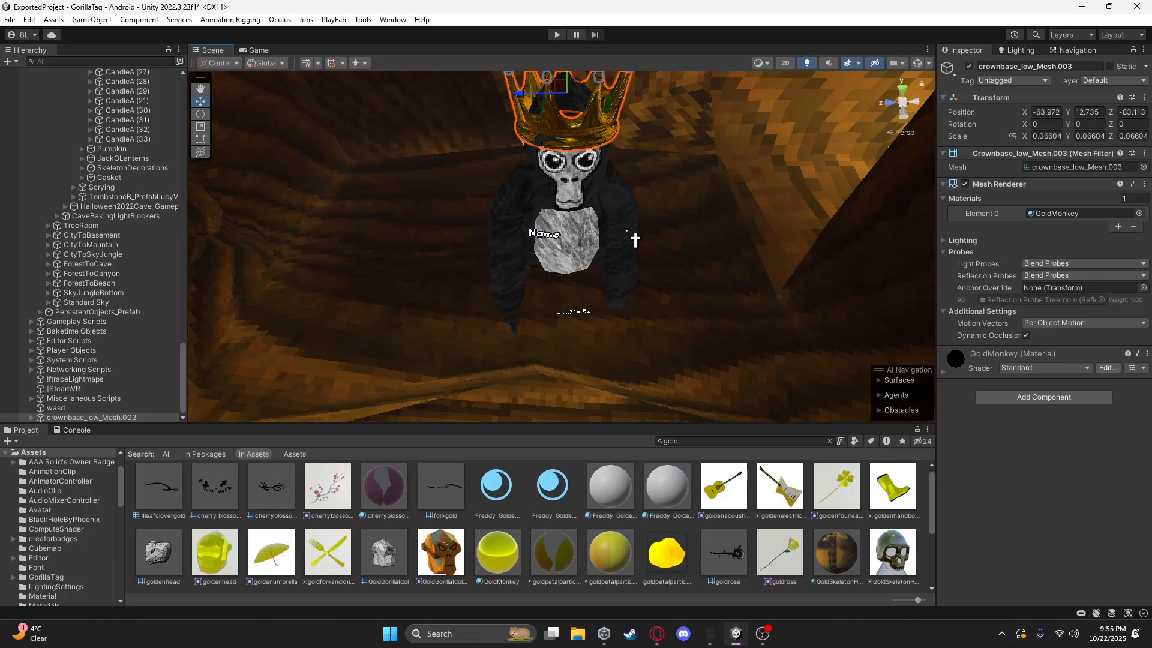
pyautogui.press('w')
pyautogui.moveTo(635, 239); pyautogui.dragTo(516, 144, button='right')
pyautogui.press('a')
pyautogui.press('q')
pyautogui.press('e')
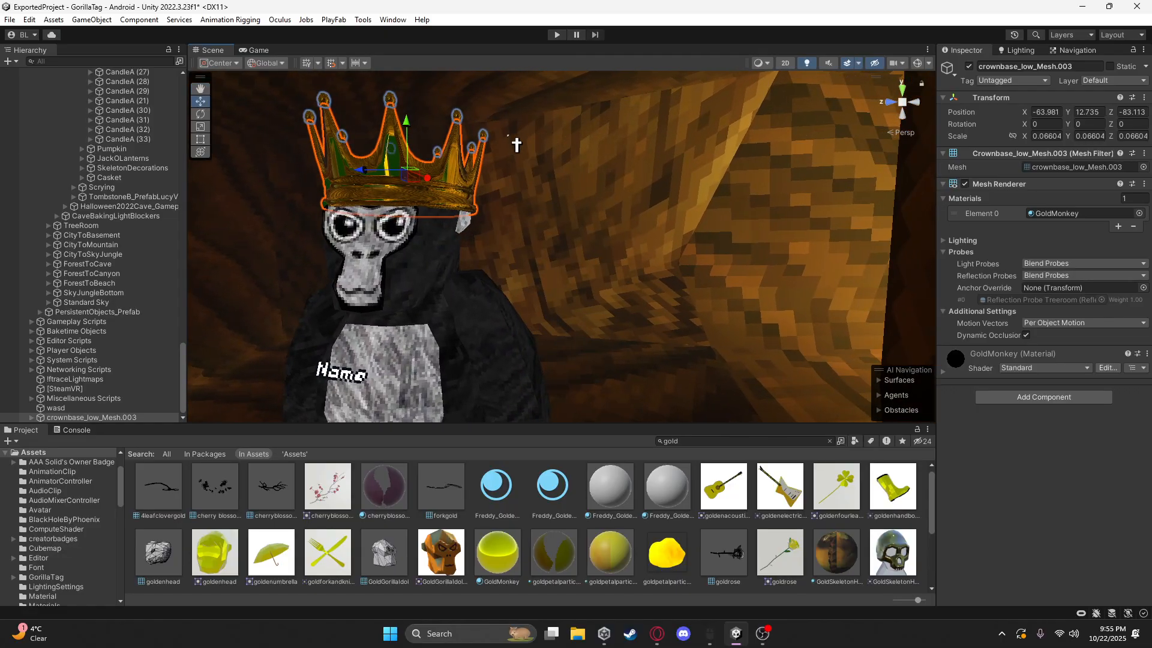
pyautogui.moveTo(415, 137); pyautogui.dragTo(419, 129)
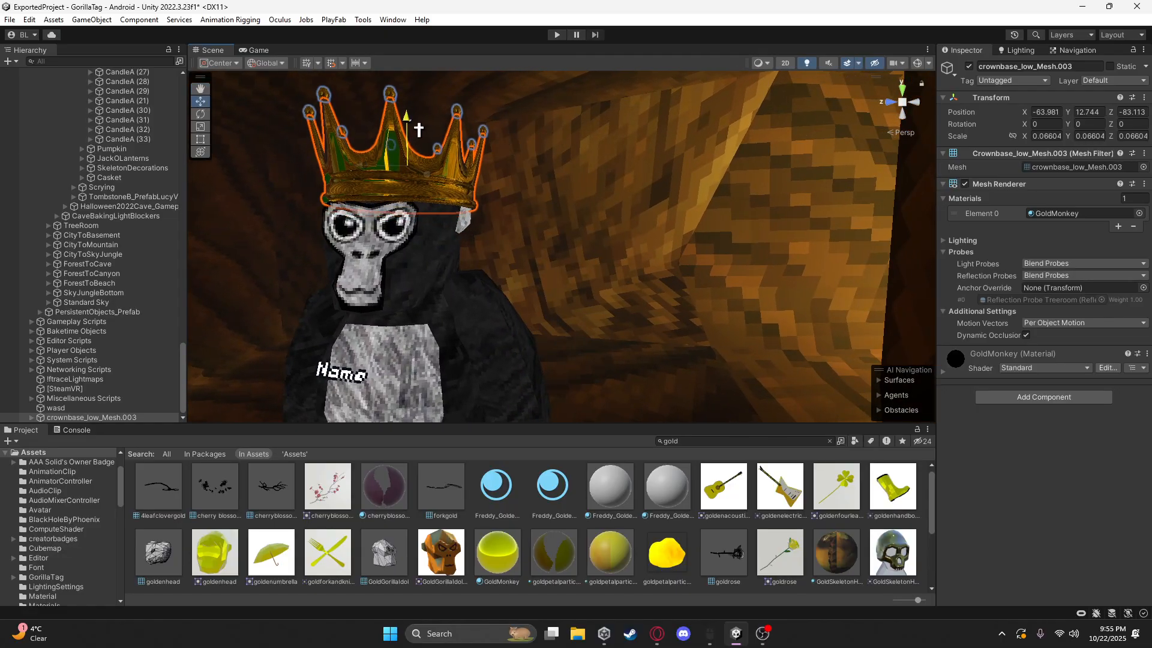
# Lower the crown to about Y 12.696 and check how much of it shows in the player camera's view
pyautogui.click(257, 50)
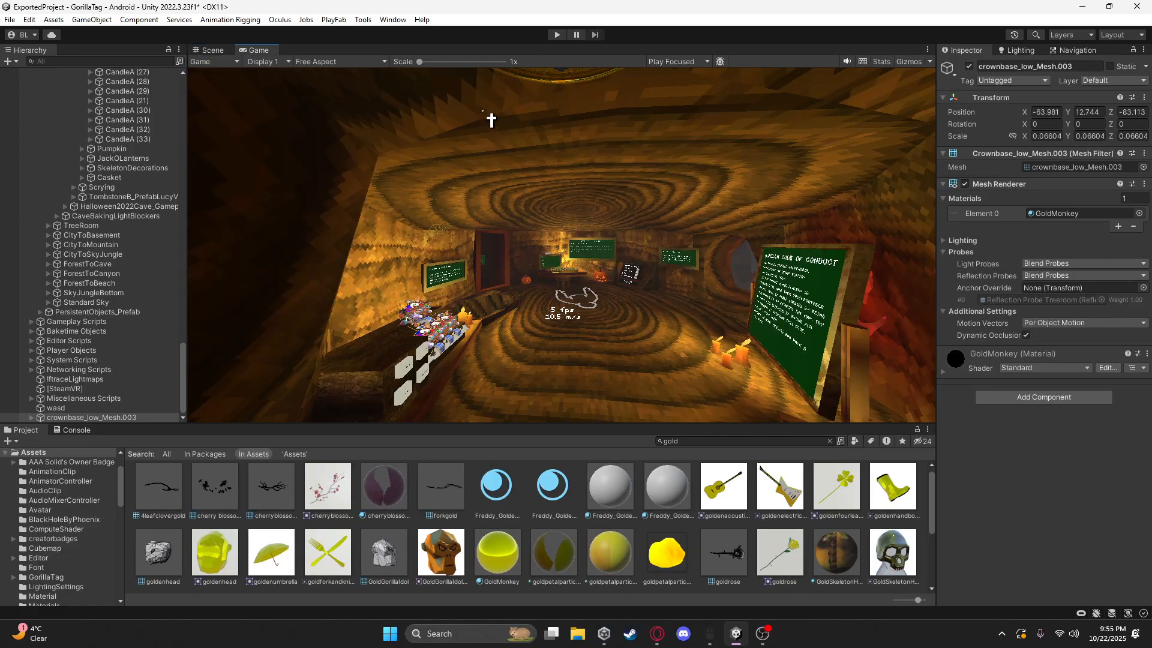
pyautogui.click(216, 52)
pyautogui.moveTo(414, 127); pyautogui.dragTo(405, 148)
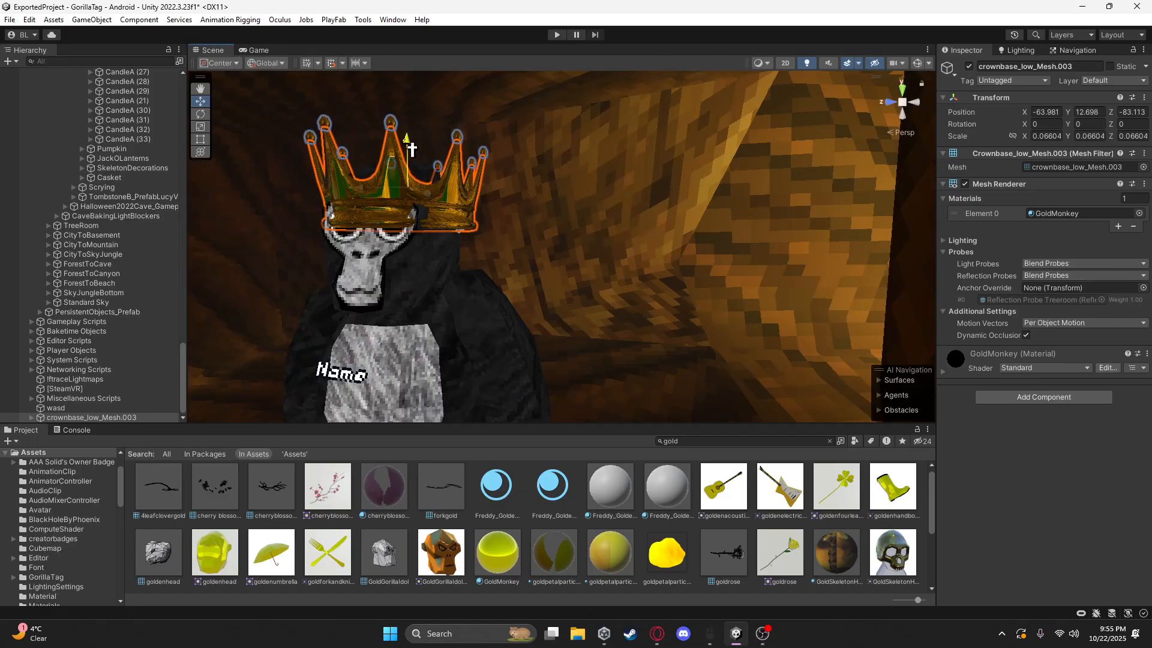
pyautogui.click(258, 50)
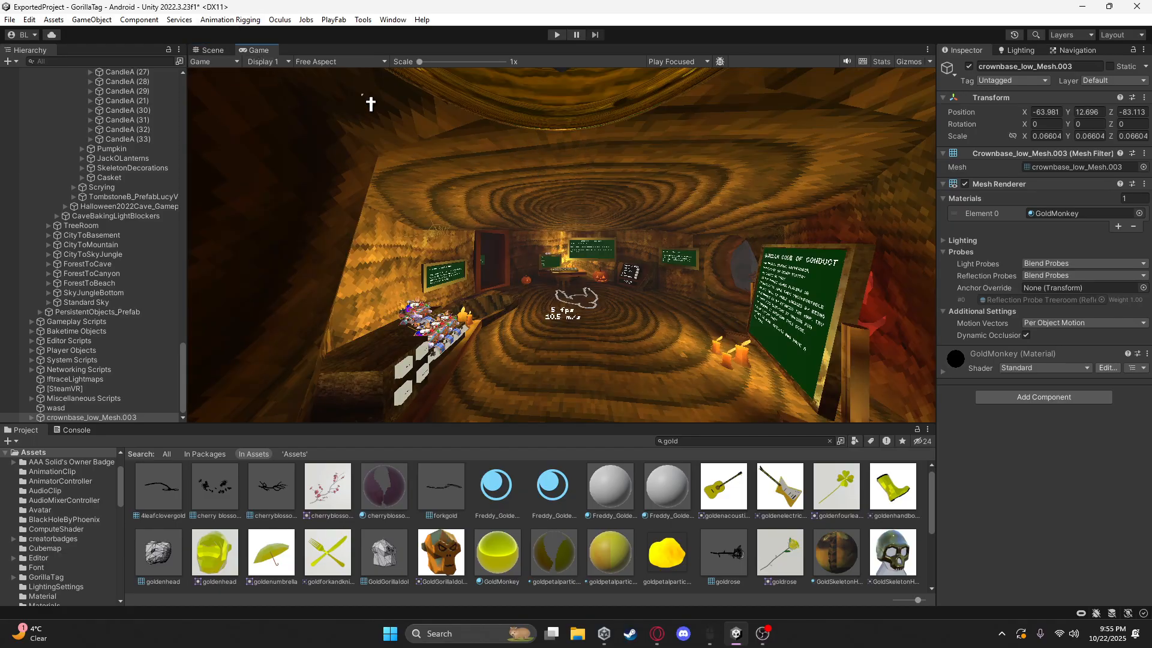
# Raise the crown on the gorilla's head to about Y 12.743
pyautogui.click(210, 52)
pyautogui.moveTo(416, 164); pyautogui.dragTo(421, 143)
pyautogui.press('f')
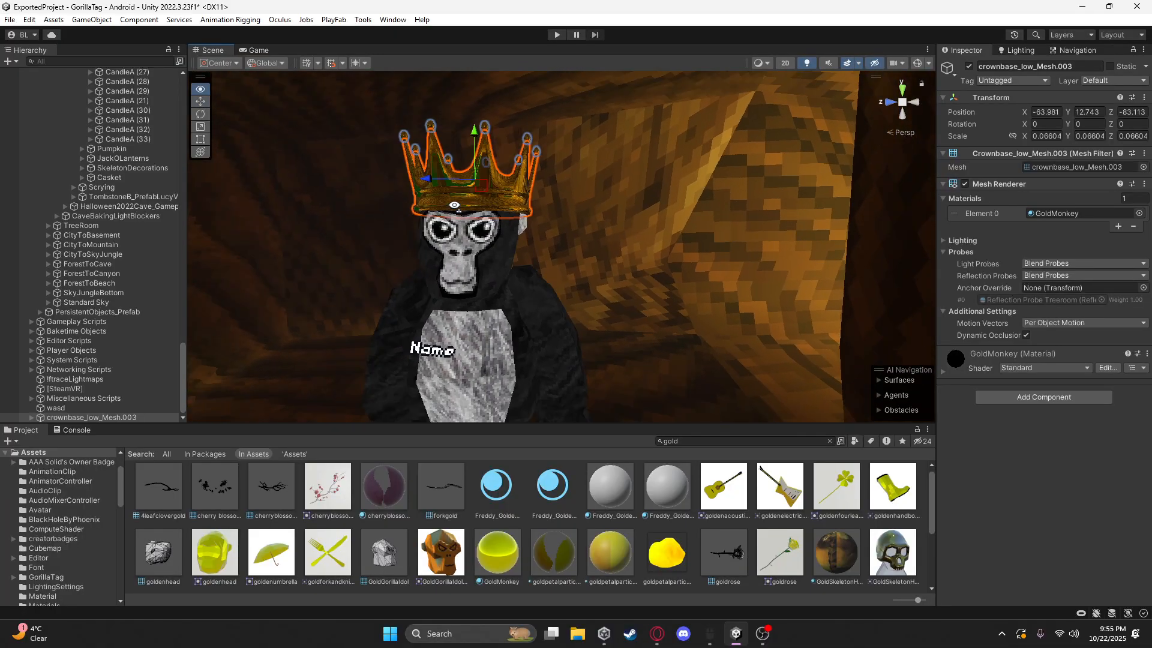
# Collapse Environment Objects in the scene hierarchy and deselect the crown
pyautogui.scroll(8, 146, 355)
pyautogui.moveTo(184, 331); pyautogui.dragTo(186, 99)
pyautogui.click(34, 85)
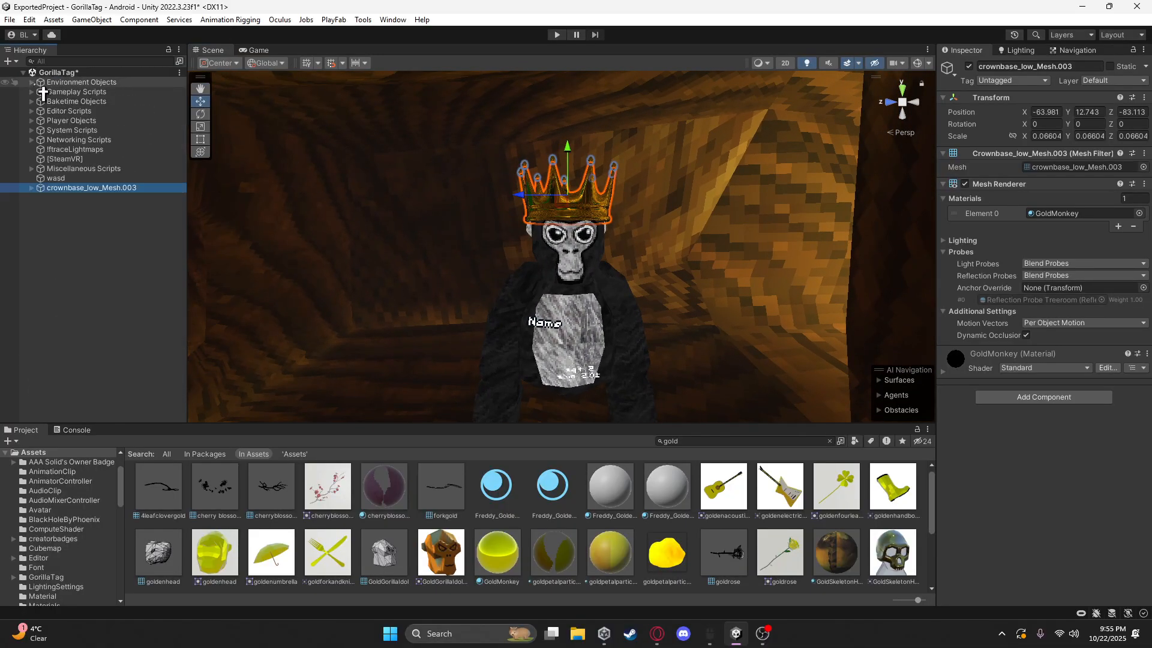
pyautogui.click(56, 259)
# Examine the golden crown on the gorilla's head up close and from farther away
pyautogui.press('s')
pyautogui.moveTo(469, 307); pyautogui.dragTo(669, 420, button='right')
pyautogui.press('w')
pyautogui.press('s')
pyautogui.press('w')
pyautogui.press('s')
pyautogui.press('w')
pyautogui.press('s')
# Search the project assets for "red" and apply the LightRed material to the crown's tips
pyautogui.scroll(-2, 669, 522)
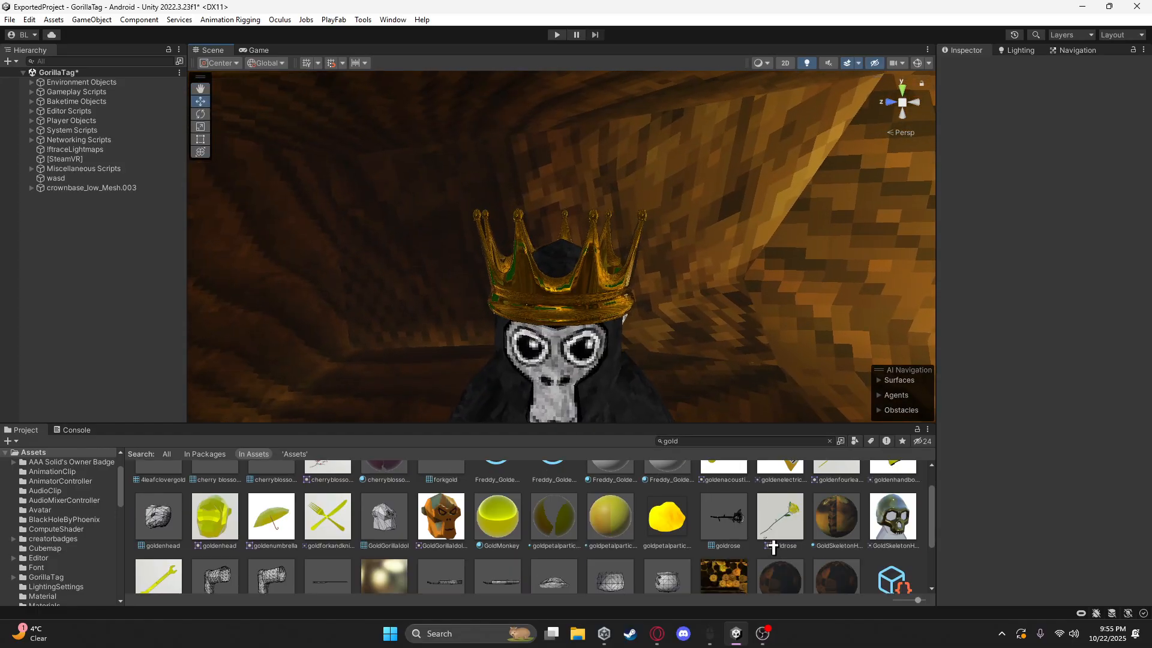
pyautogui.scroll(2, 713, 531)
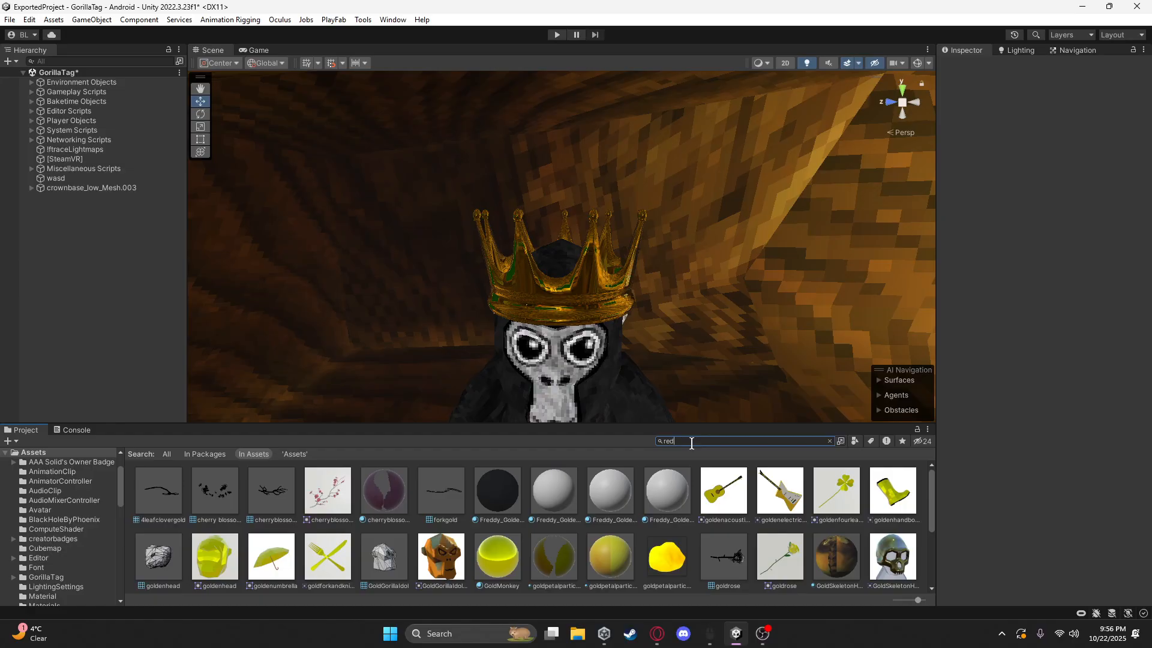
pyautogui.scroll(-3, 510, 551)
pyautogui.scroll(-3, 579, 563)
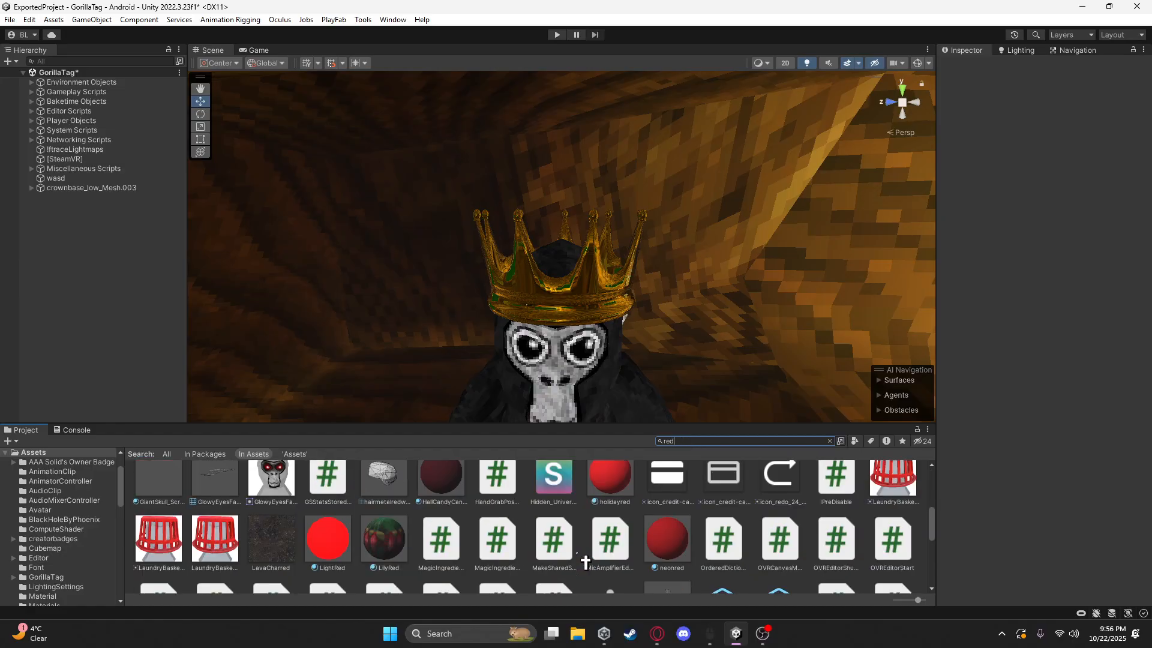
pyautogui.moveTo(337, 520); pyautogui.dragTo(597, 220)
pyautogui.press('s')
pyautogui.moveTo(623, 232); pyautogui.dragTo(613, 218, button='right')
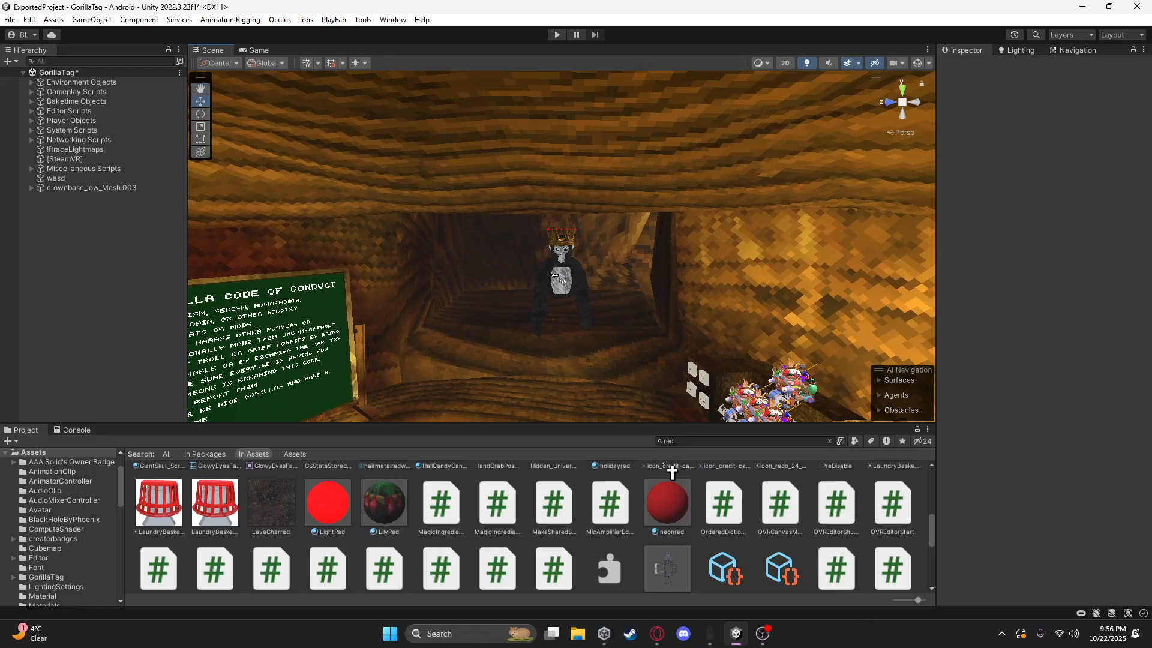
# Search the project assets for "purple" and apply the Flat_Purple material to the crown's tips
pyautogui.write('purpl')
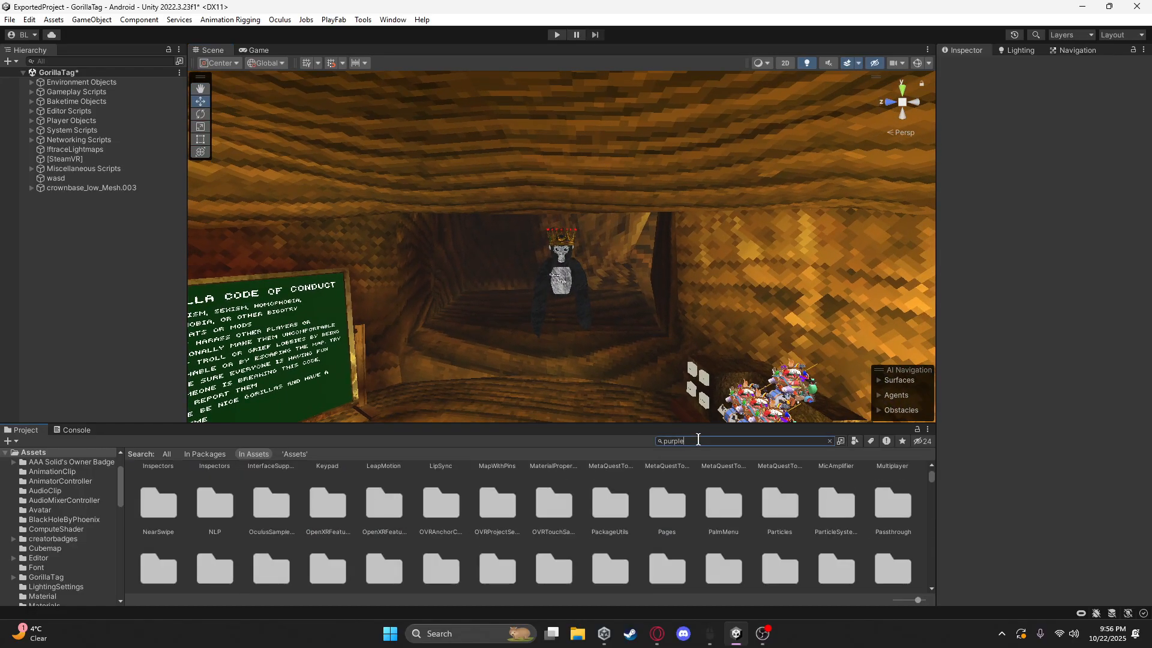
pyautogui.press('w')
pyautogui.moveTo(650, 372)
pyautogui.mouseDown(button='right')
pyautogui.moveTo(639, 354)
pyautogui.moveTo(654, 354)
pyautogui.mouseUp(button='right')
pyautogui.moveTo(393, 487); pyautogui.dragTo(683, 122)
pyautogui.press('s')
pyautogui.moveTo(683, 122); pyautogui.dragTo(678, 121, button='right')
pyautogui.press('w')
pyautogui.moveTo(606, 246); pyautogui.dragTo(585, 246, button='right')
pyautogui.moveTo(398, 491); pyautogui.dragTo(563, 243)
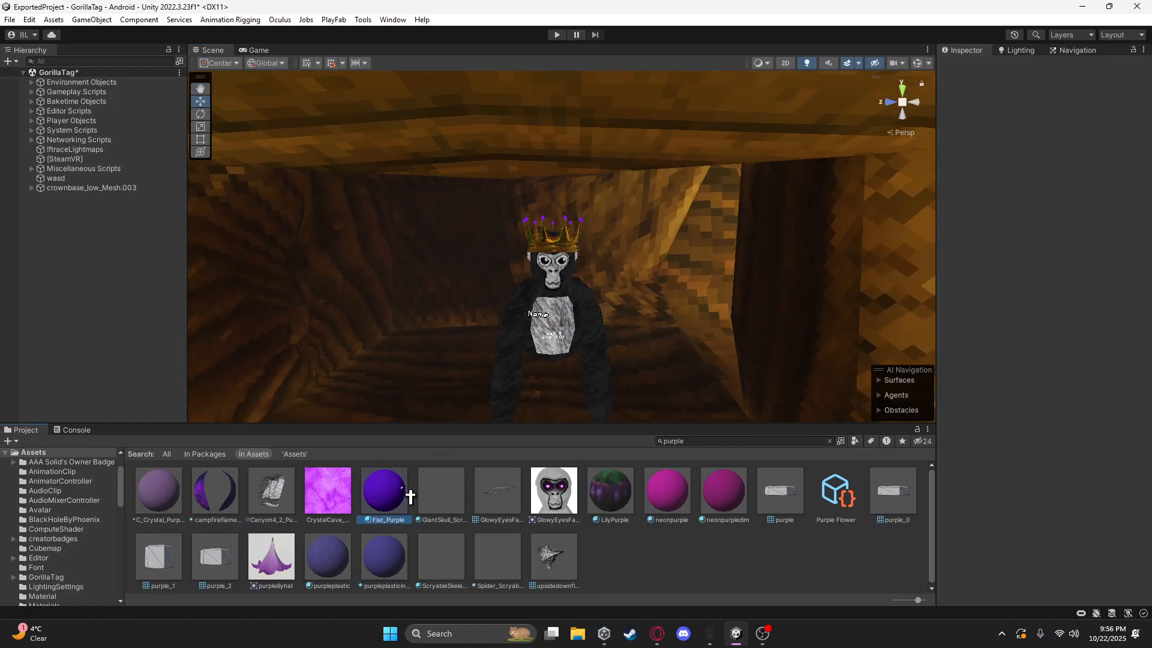
# Set the Flat_Purple material's albedo colour to fully saturated purple, hex 8100FF
pyautogui.click(410, 496)
pyautogui.click(1087, 118)
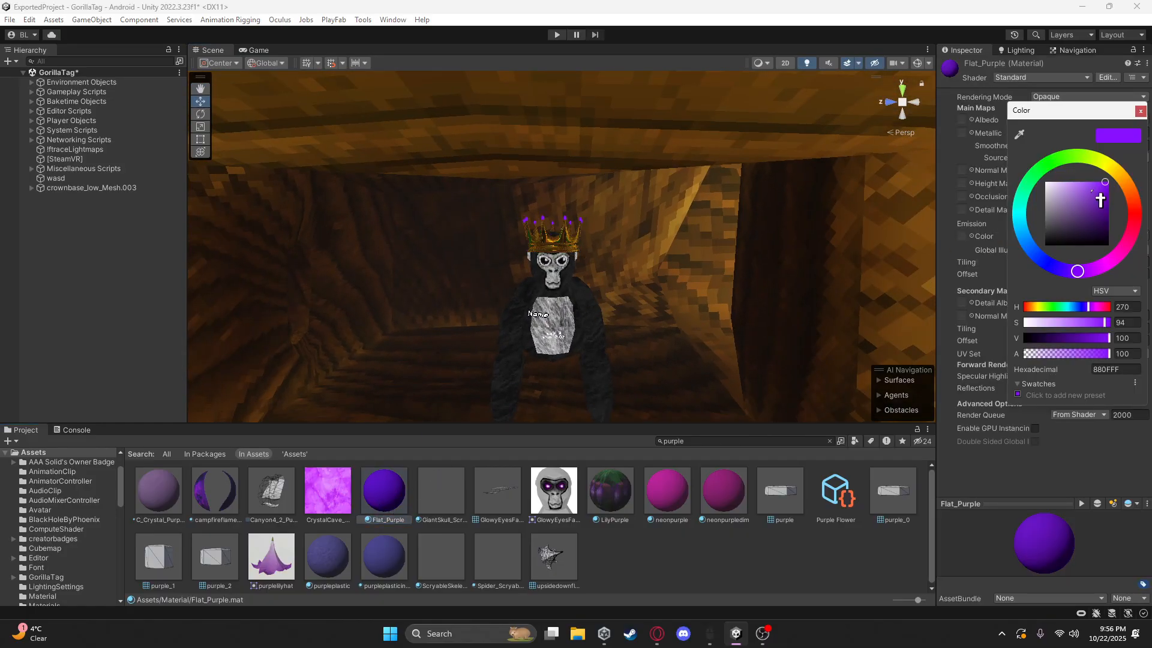
pyautogui.click(1092, 187)
pyautogui.moveTo(1098, 191); pyautogui.dragTo(1128, 183)
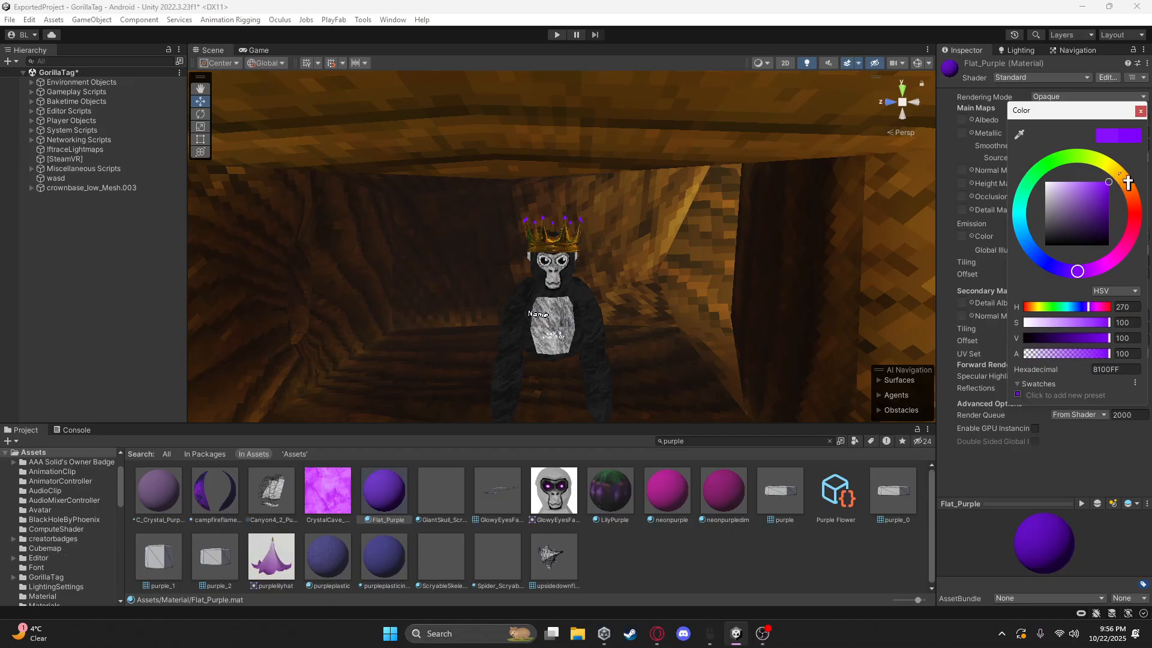
pyautogui.click(1141, 112)
# Try different metallic and smoothness amounts on Flat_Purple, settling on 0 for both
pyautogui.press('w')
pyautogui.moveTo(591, 231); pyautogui.dragTo(701, 421, button='right')
pyautogui.press('s')
pyautogui.press('w')
pyautogui.moveTo(728, 234)
pyautogui.mouseDown(button='right')
pyautogui.moveTo(674, 247)
pyautogui.moveTo(707, 222)
pyautogui.moveTo(724, 230)
pyautogui.mouseUp(button='right')
pyautogui.press('s')
pyautogui.moveTo(1097, 133); pyautogui.dragTo(972, 161)
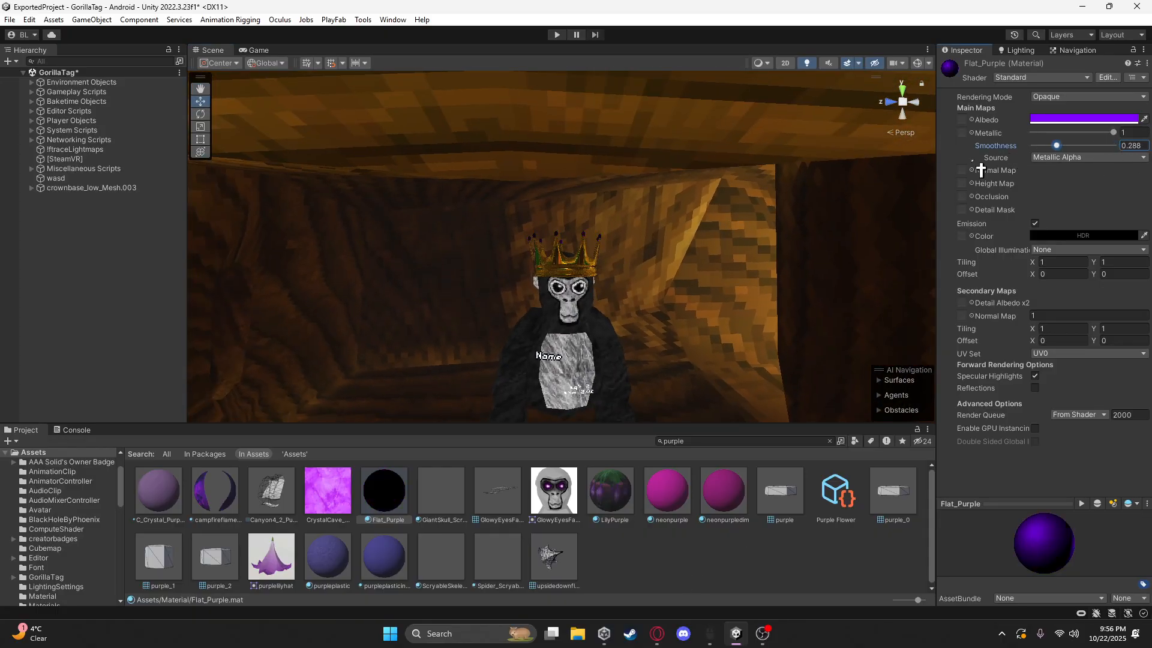
pyautogui.moveTo(1070, 131); pyautogui.dragTo(1031, 132)
# Examine the crown's purple tips from several angles and distances, and return the project browser to the main Assets folder
pyautogui.press('w')
pyautogui.moveTo(695, 250); pyautogui.dragTo(622, 291, button='right')
pyautogui.press('d')
pyautogui.press('s')
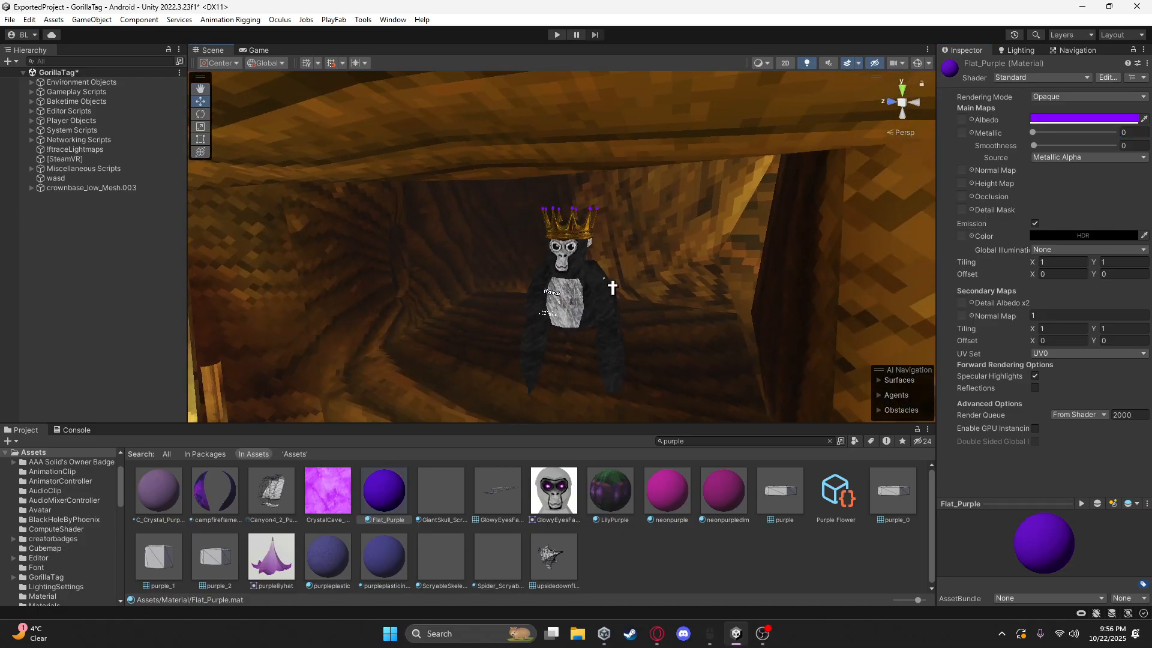
pyautogui.moveTo(565, 195); pyautogui.dragTo(483, 203, button='right')
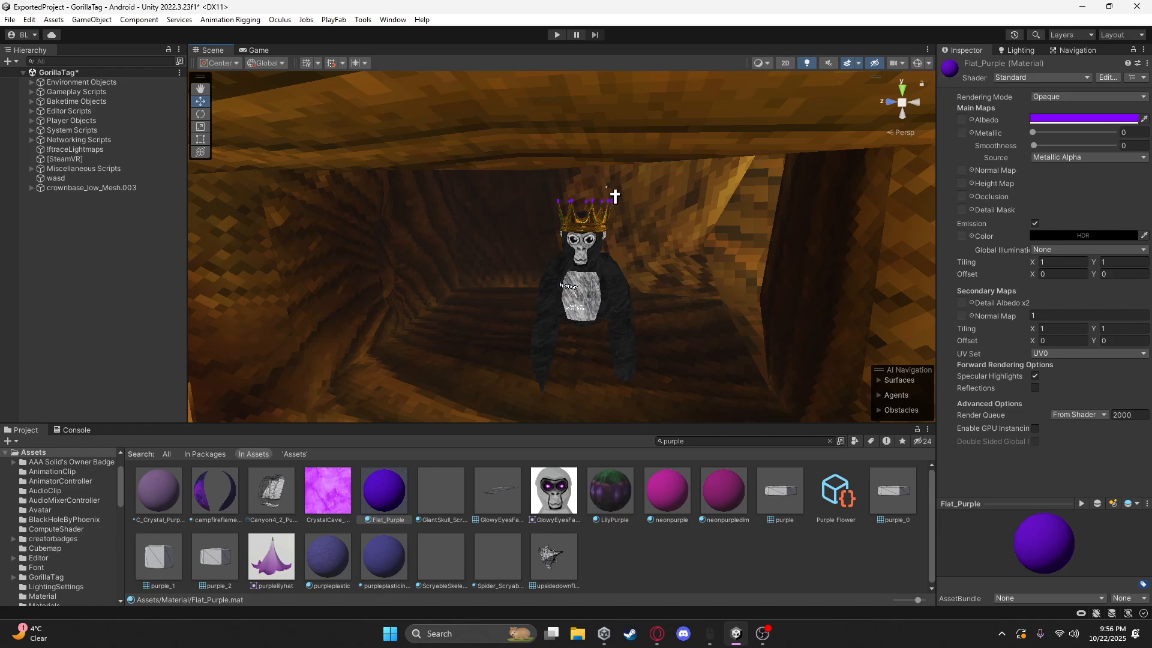
pyautogui.press('w')
pyautogui.moveTo(508, 224); pyautogui.dragTo(570, 207, button='right')
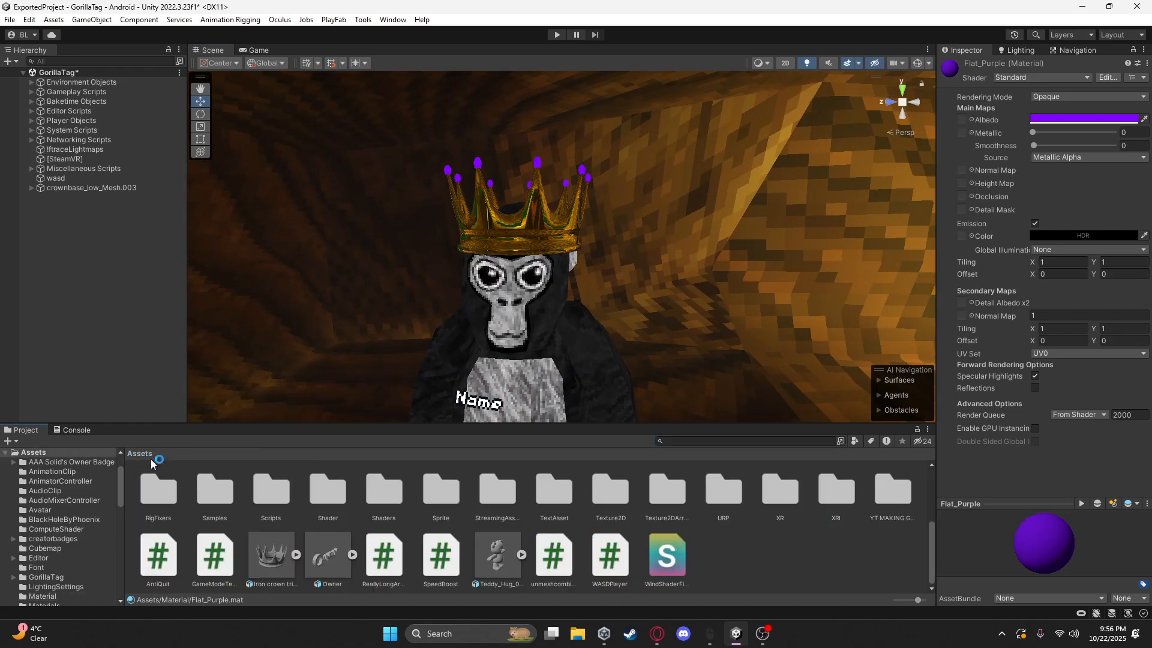
pyautogui.click(692, 559)
pyautogui.scroll(-5, 542, 253)
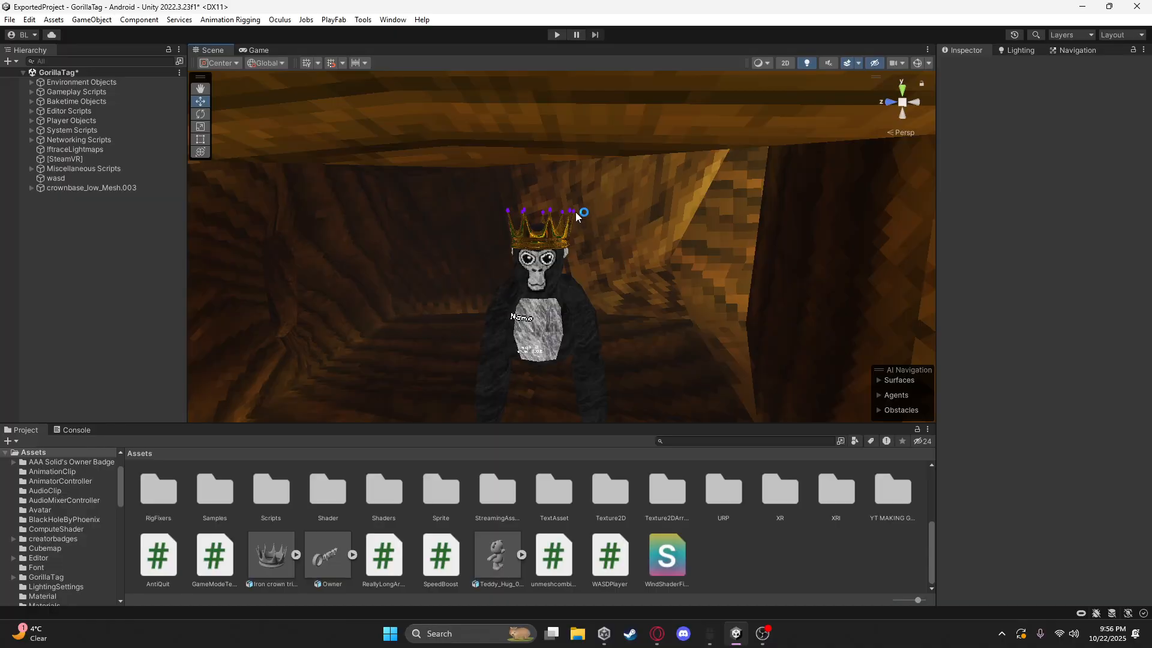
# Select the gorilla's body mesh in the scene to reveal it under Local Gorilla Player in the hierarchy
pyautogui.click(63, 188)
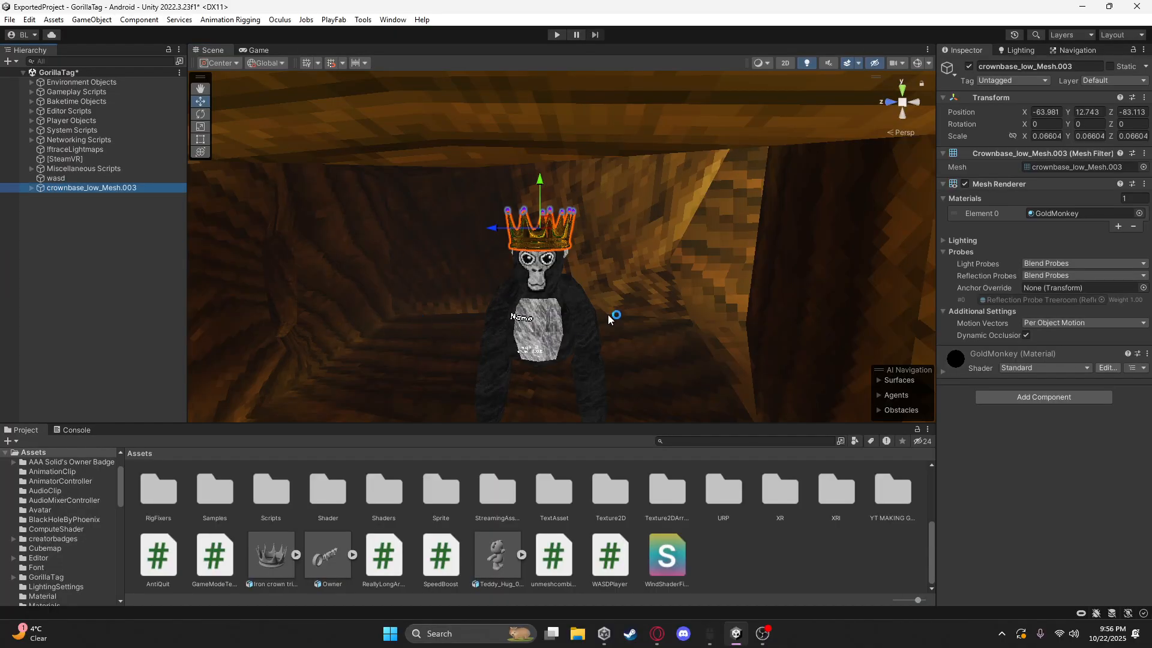
pyautogui.moveTo(606, 261); pyautogui.dragTo(630, 264, button='right')
pyautogui.press('e')
pyautogui.press('w')
pyautogui.click(98, 289)
pyautogui.click(631, 324)
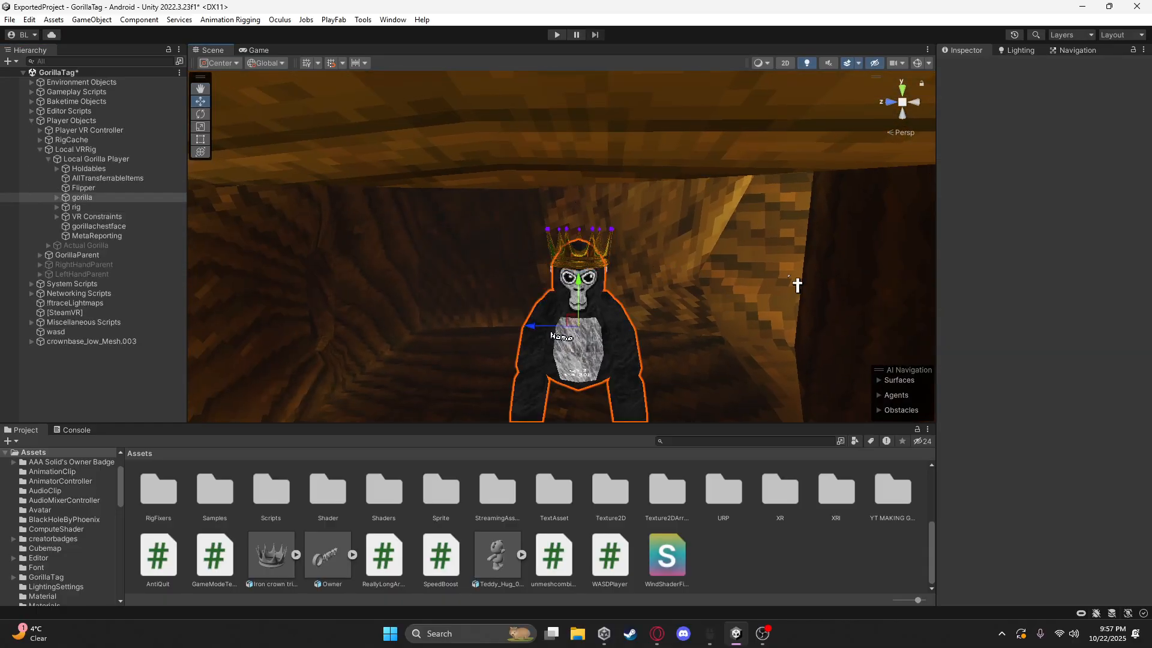
# Expand the local gorilla's rig, body and head objects down to the head cosmetics groups
pyautogui.click(57, 207)
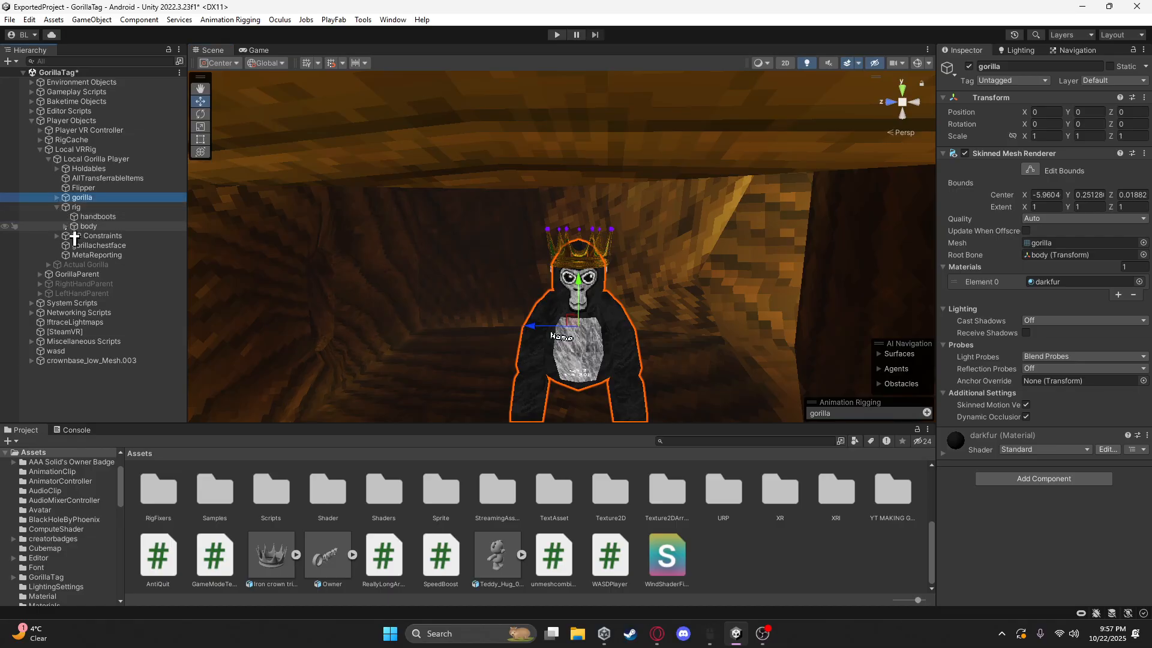
pyautogui.click(65, 226)
pyautogui.scroll(-5, 81, 258)
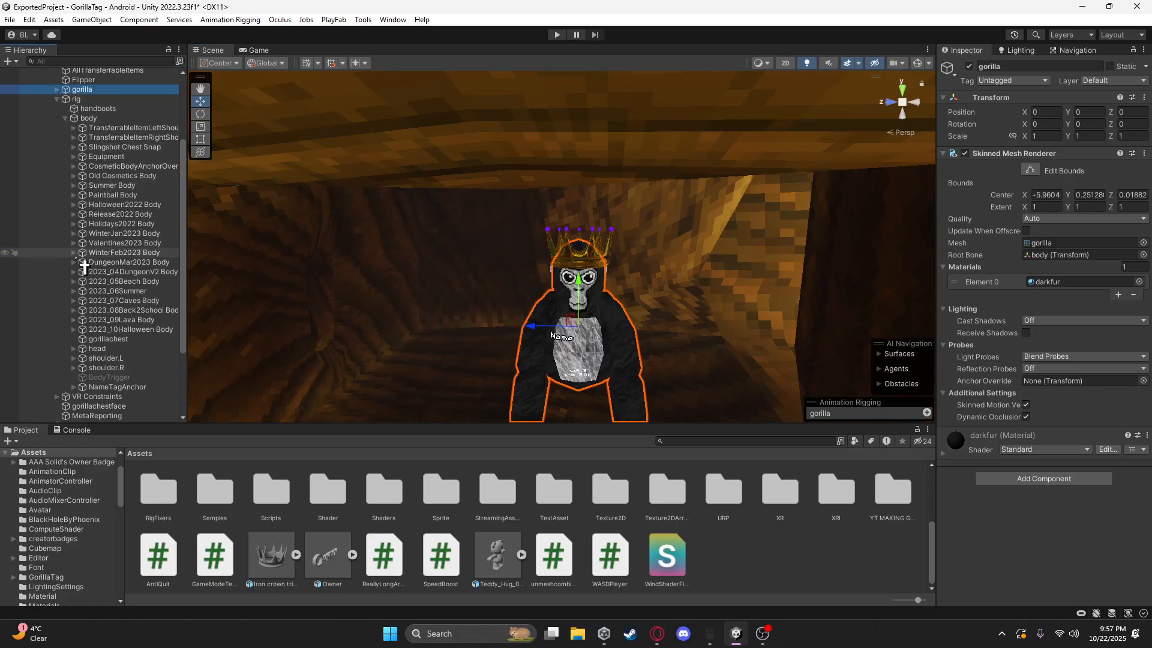
pyautogui.click(73, 312)
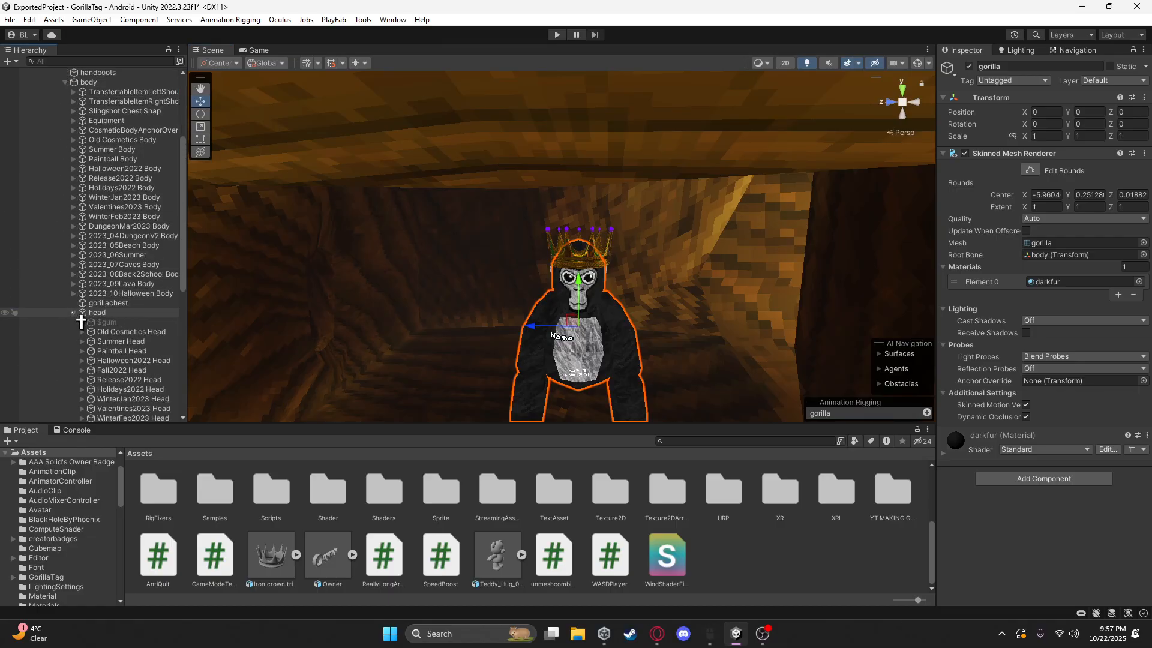
pyautogui.scroll(-10, 81, 322)
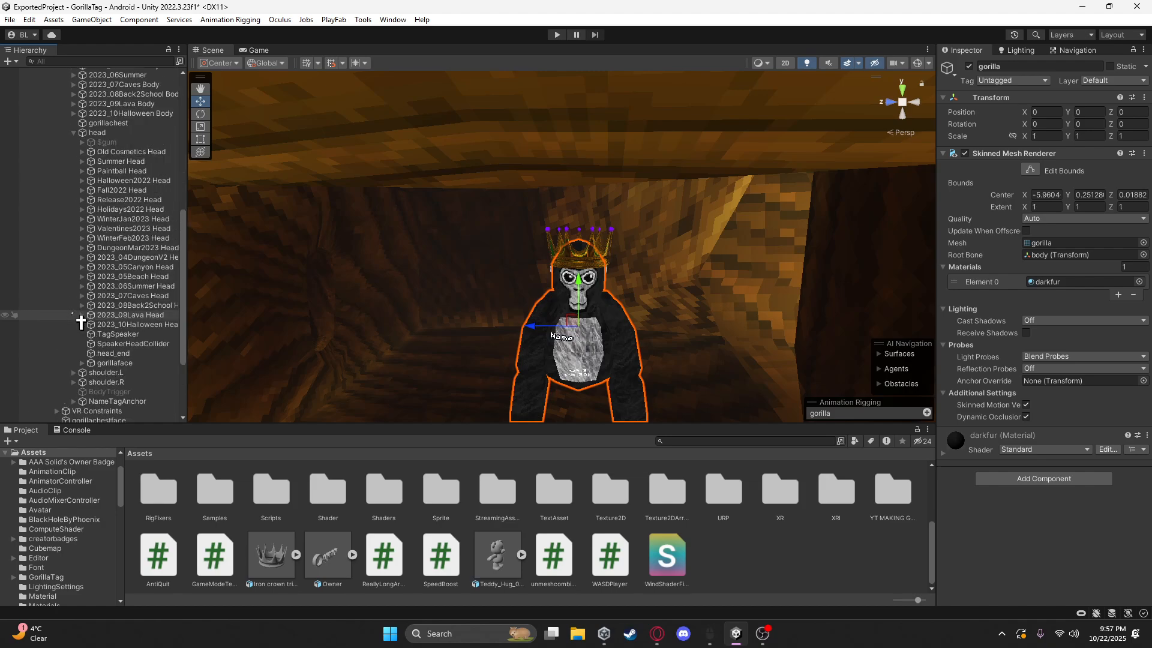
# Rename crownbase_low_Mesh.003 as CROWN and make it a child of Old Cosmetics Head
pyautogui.click(137, 418)
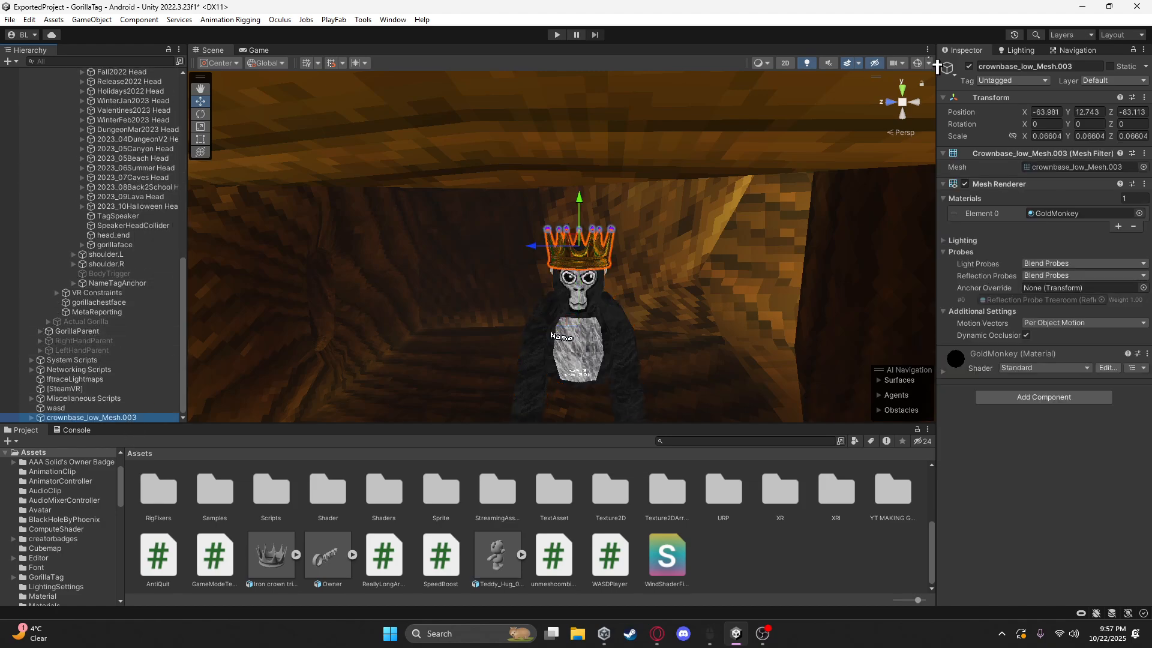
pyautogui.click(1034, 63)
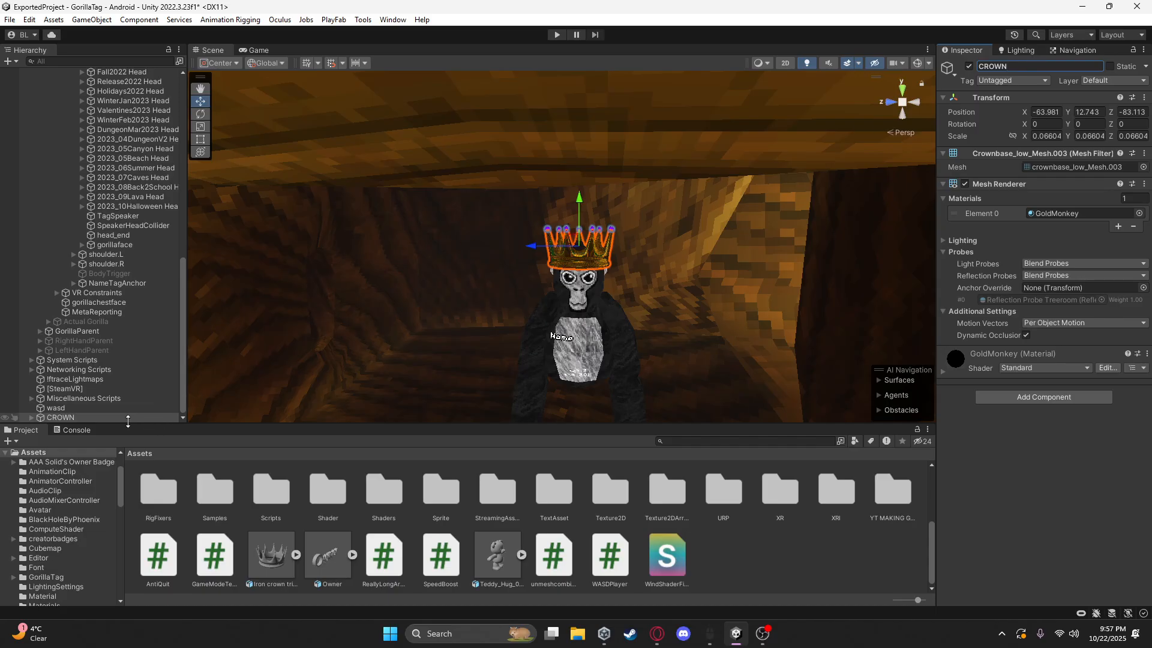
pyautogui.moveTo(130, 418); pyautogui.dragTo(129, 389)
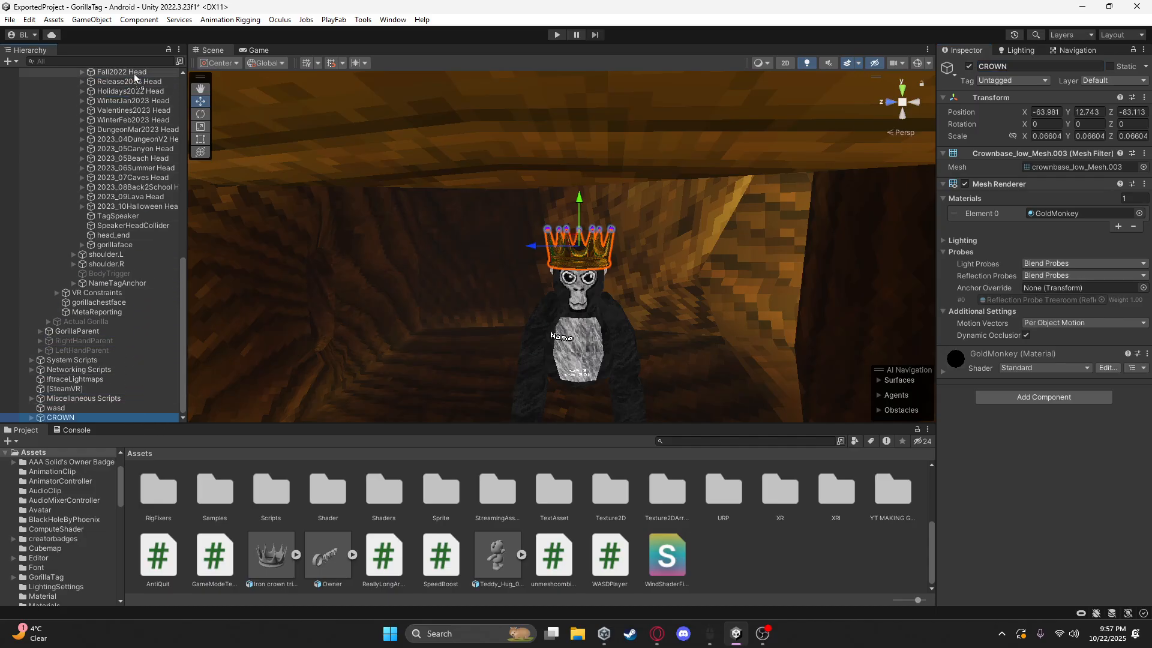
pyautogui.moveTo(134, 73); pyautogui.dragTo(135, 168)
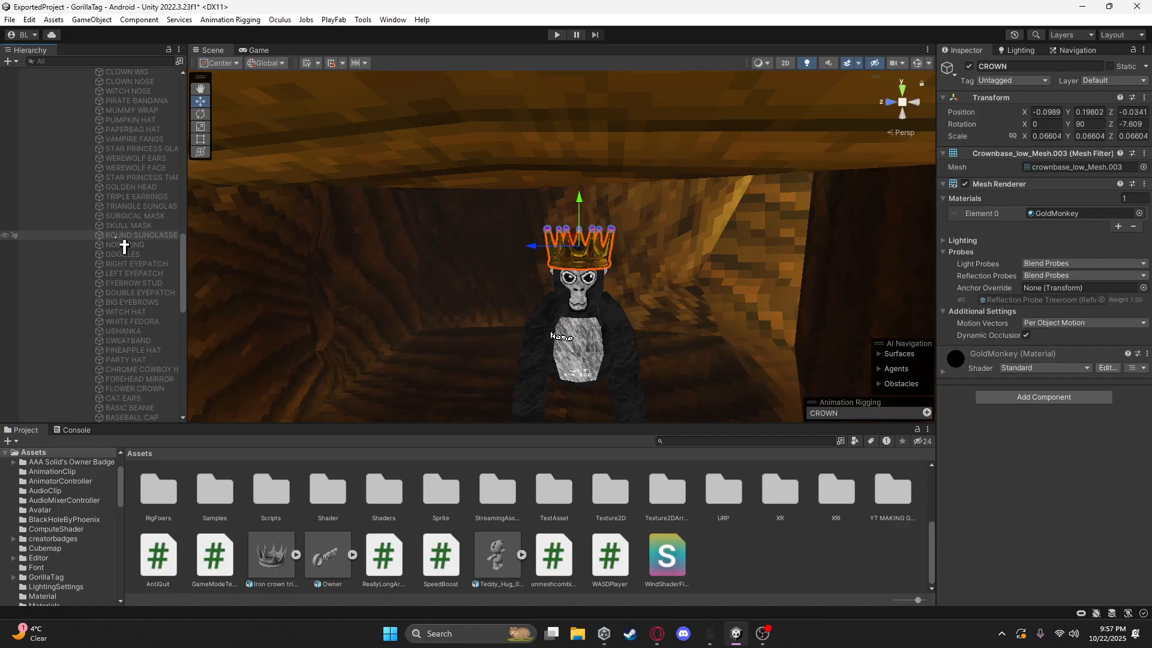
# Collapse and re-expand the Old Cosmetics Head group, and select the CROWN object inside it
pyautogui.scroll(5, 124, 246)
pyautogui.click(82, 244)
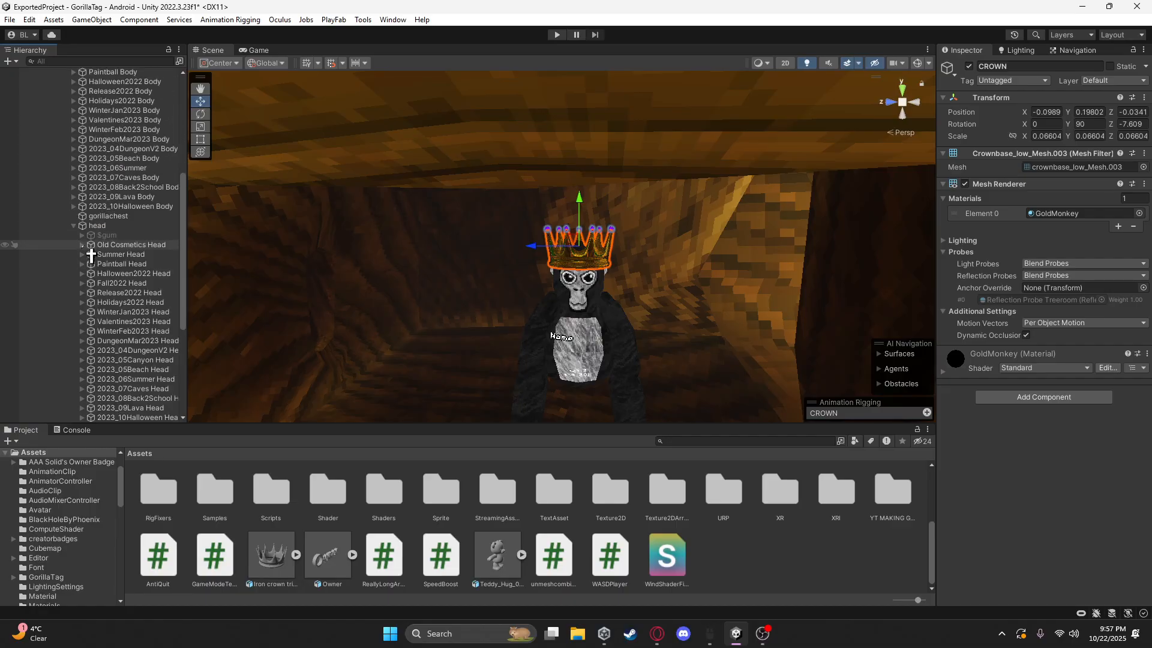
pyautogui.click(119, 246)
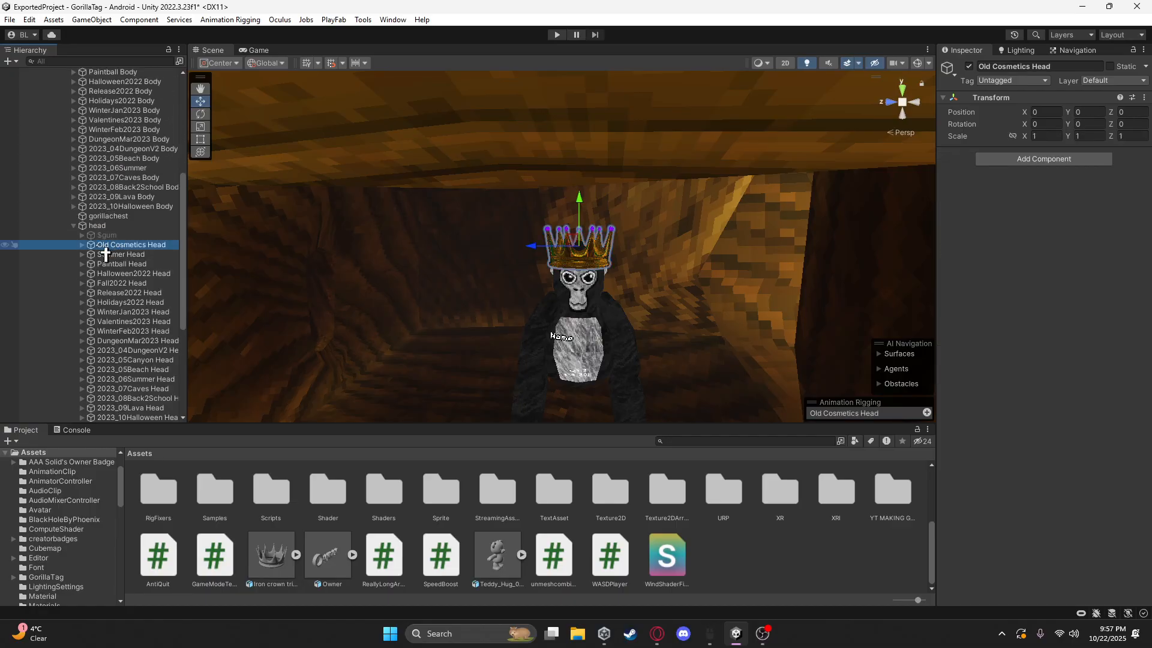
pyautogui.click(82, 245)
pyautogui.scroll(-10, 141, 324)
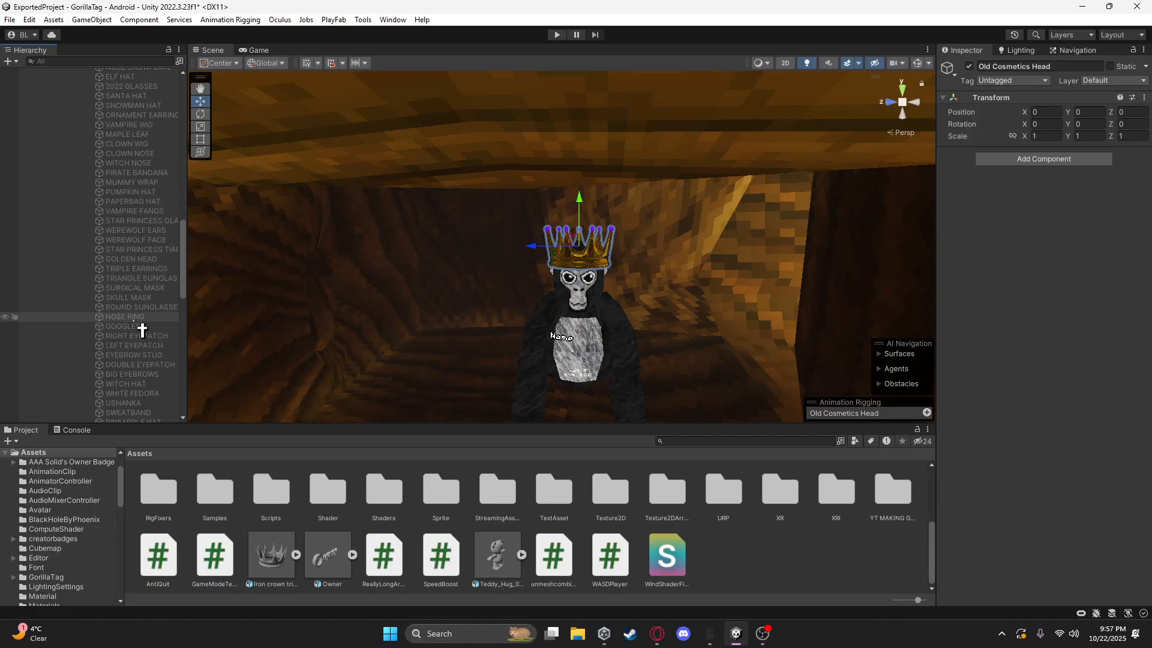
pyautogui.scroll(-8, 146, 326)
pyautogui.click(119, 202)
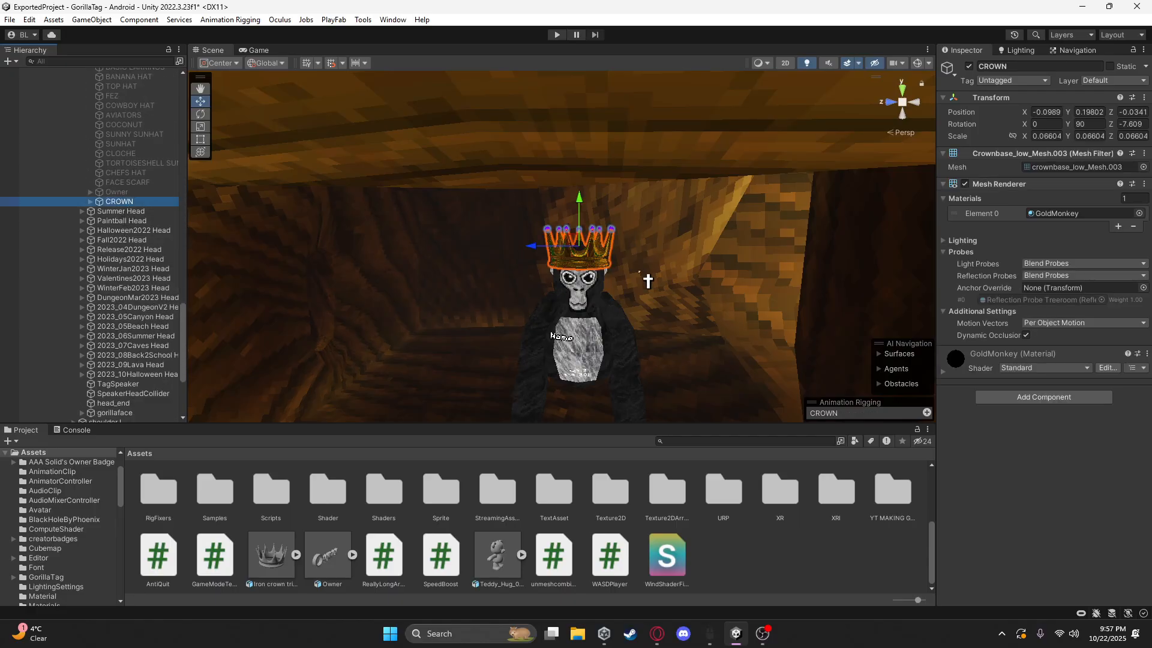
# Copy the CROWN object, and deactivate the original so it is hidden on the gorilla's head
pyautogui.rightClick(134, 202)
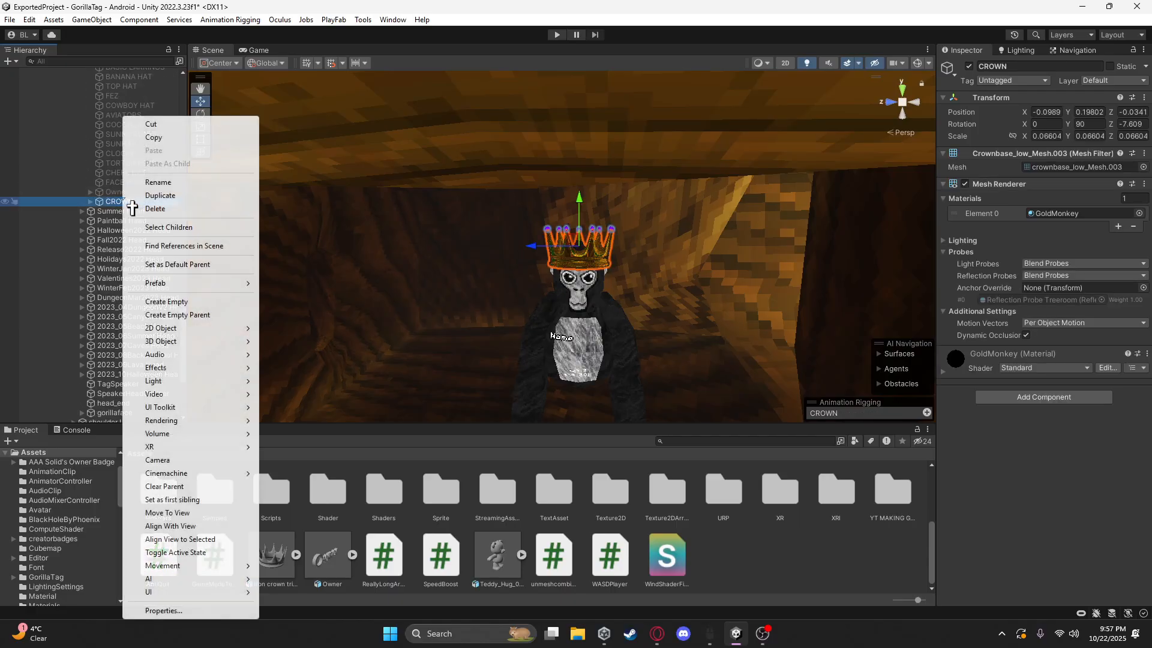
pyautogui.click(156, 138)
pyautogui.rightClick(133, 202)
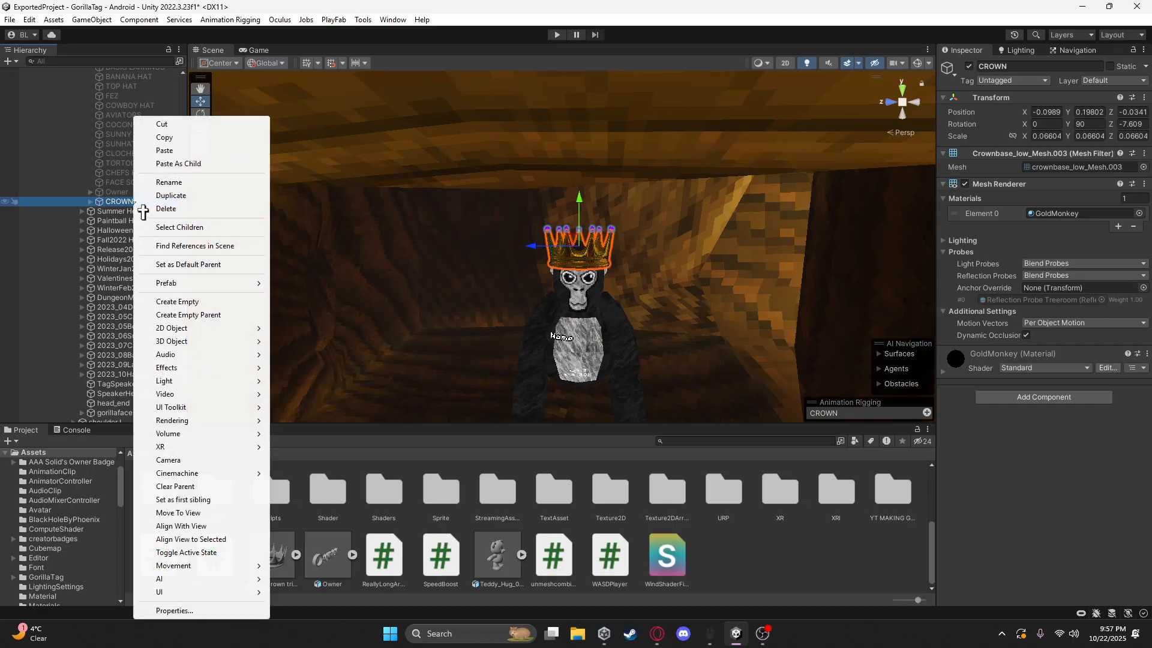
pyautogui.click(112, 202)
pyautogui.click(969, 66)
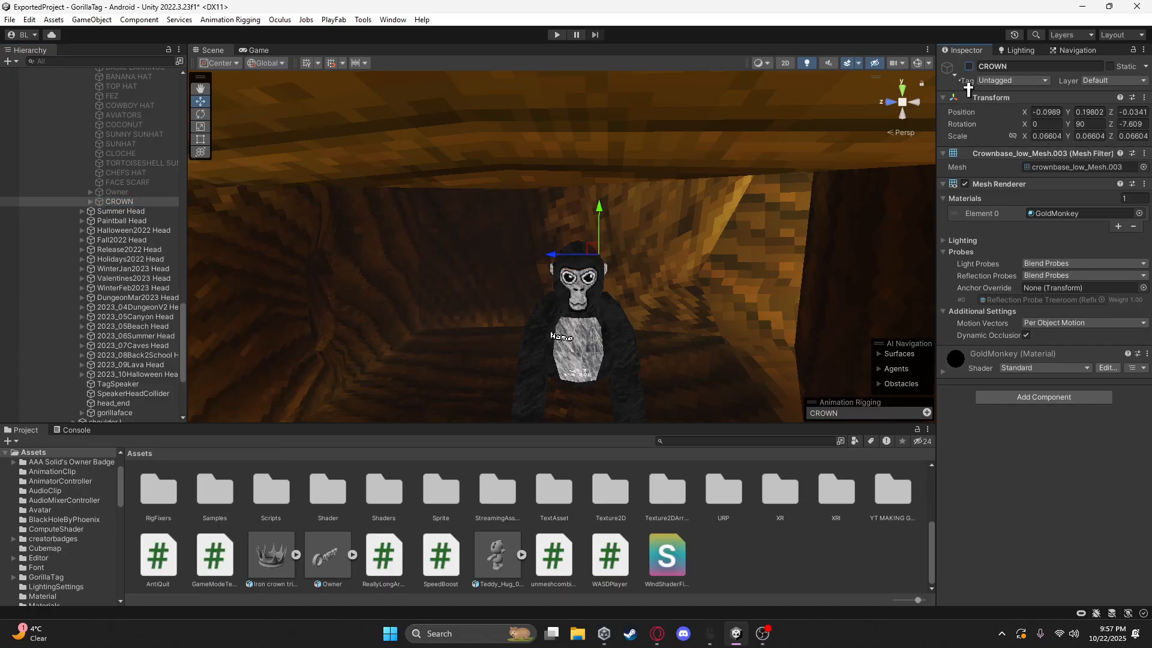
# Select Local Gorilla Player and expand its VR Rig script to reach the Cosmetics list
pyautogui.scroll(5, 562, 240)
pyautogui.scroll(15, 67, 282)
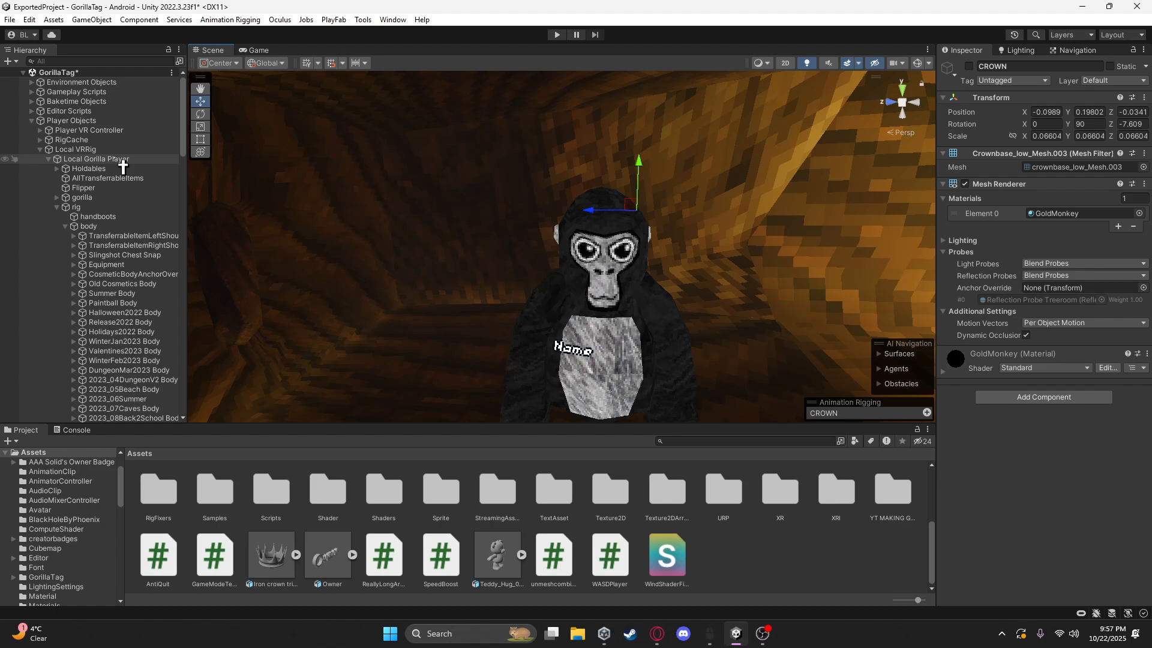
pyautogui.click(120, 159)
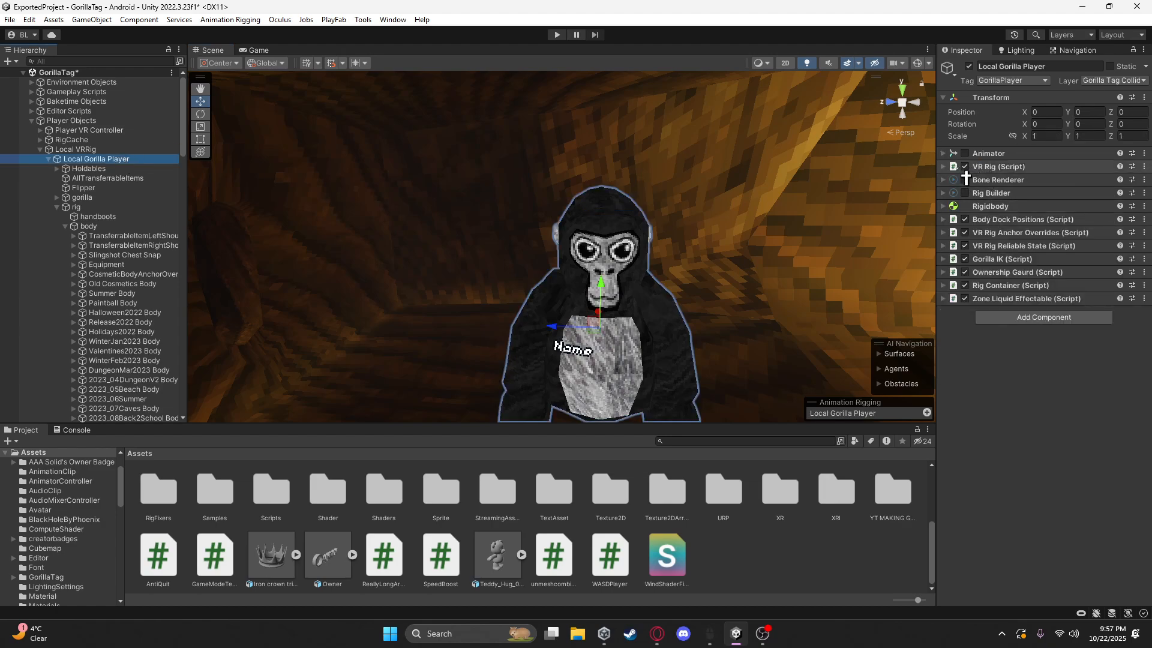
pyautogui.click(987, 167)
pyautogui.scroll(-15, 1025, 324)
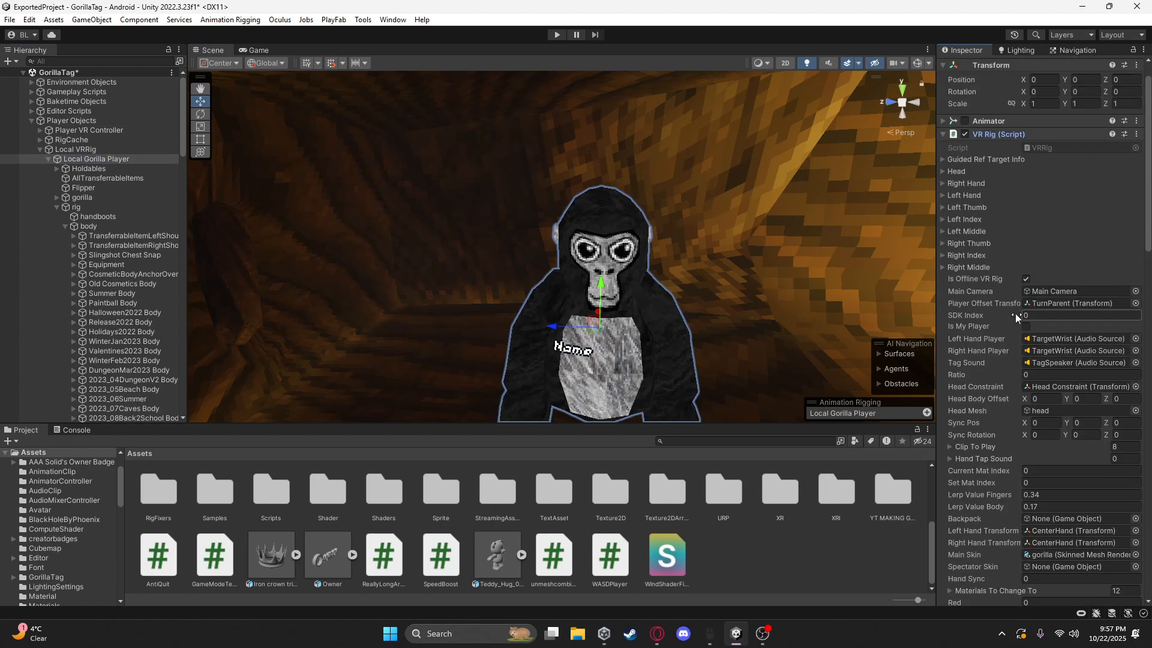
pyautogui.scroll(10, 1027, 306)
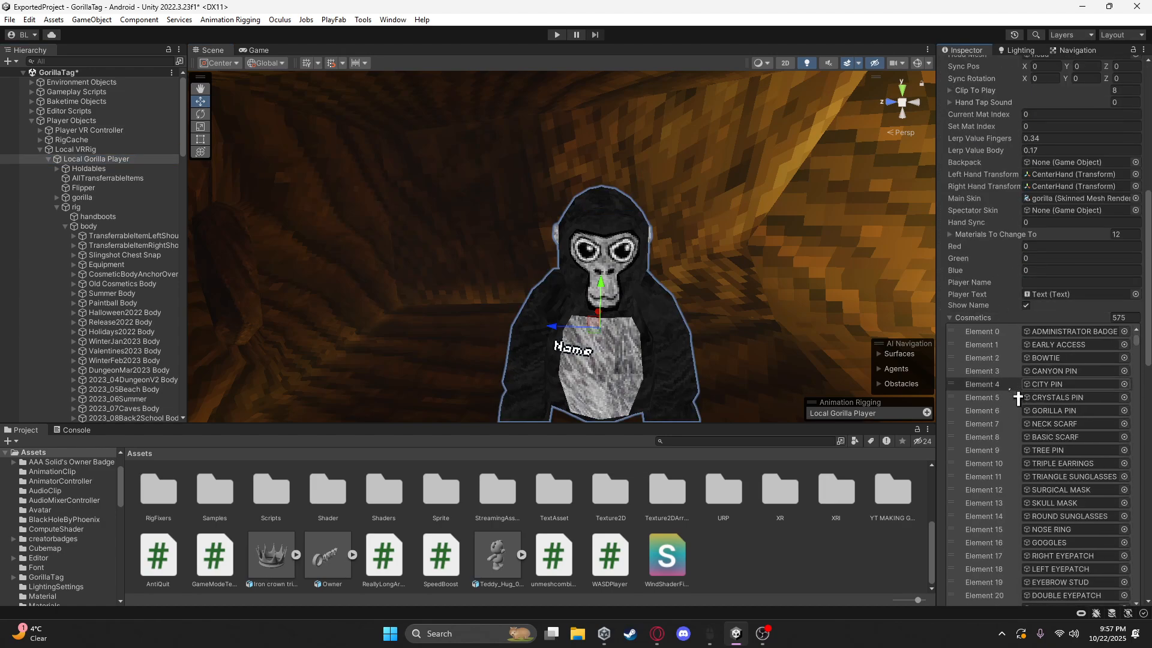
# Add the CROWN object from Old Cosmetics Head to the VR Rig's Cosmetics list, and collapse the list
pyautogui.scroll(-10, 93, 327)
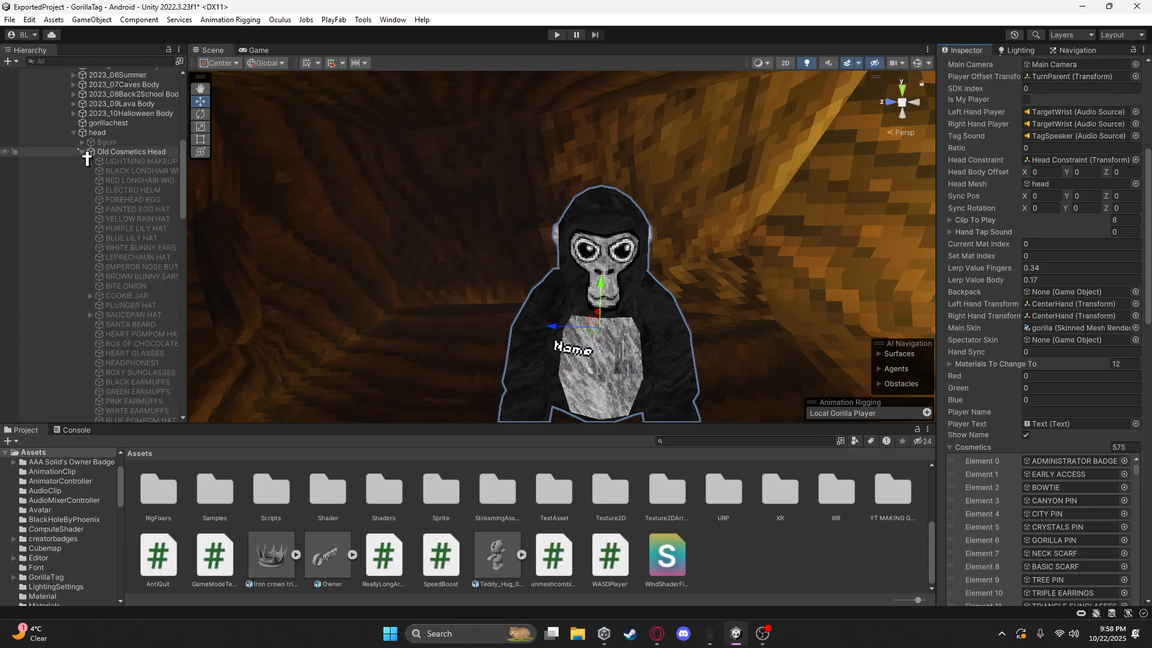
pyautogui.scroll(-15, 172, 299)
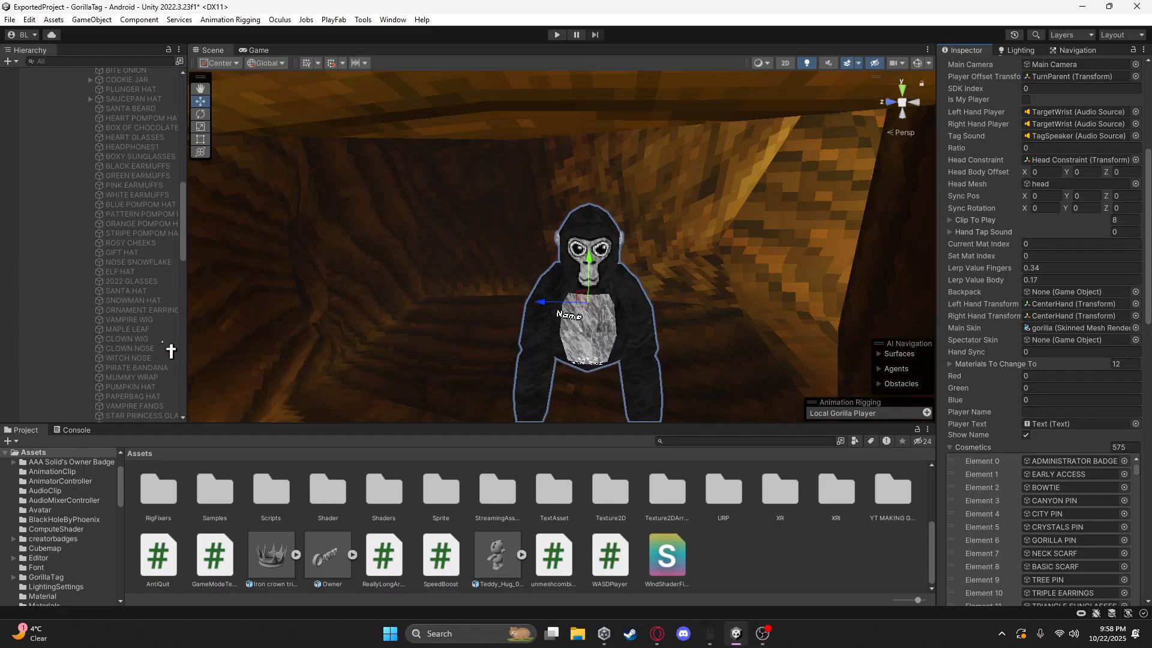
pyautogui.scroll(-8, 131, 341)
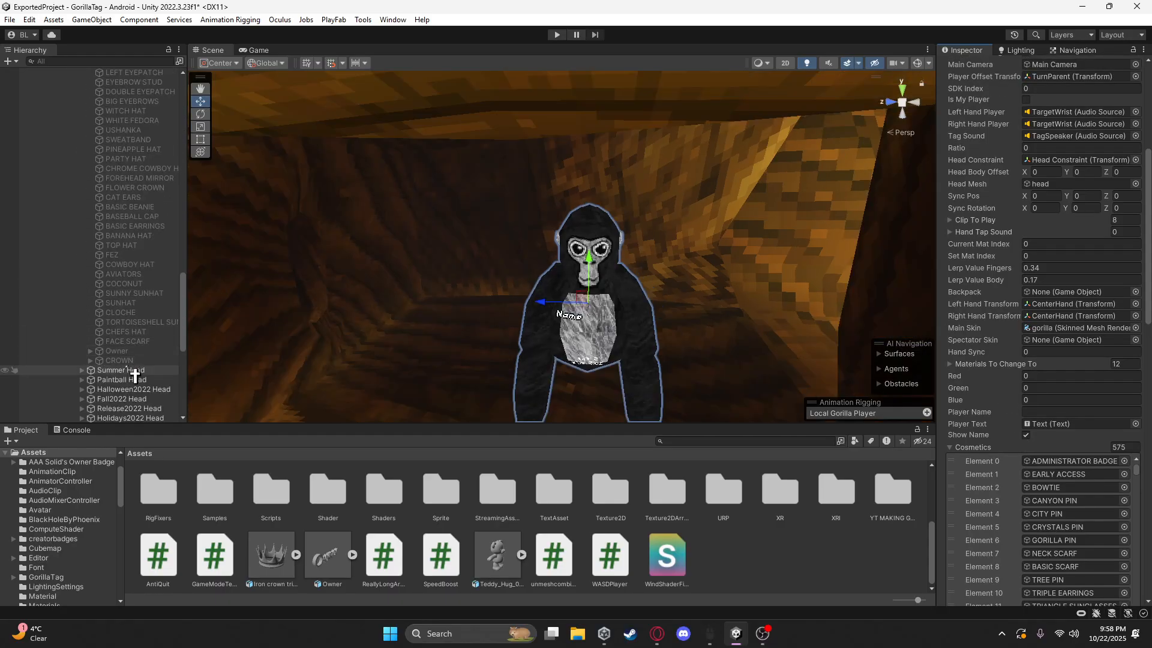
pyautogui.moveTo(505, 362); pyautogui.dragTo(1066, 465)
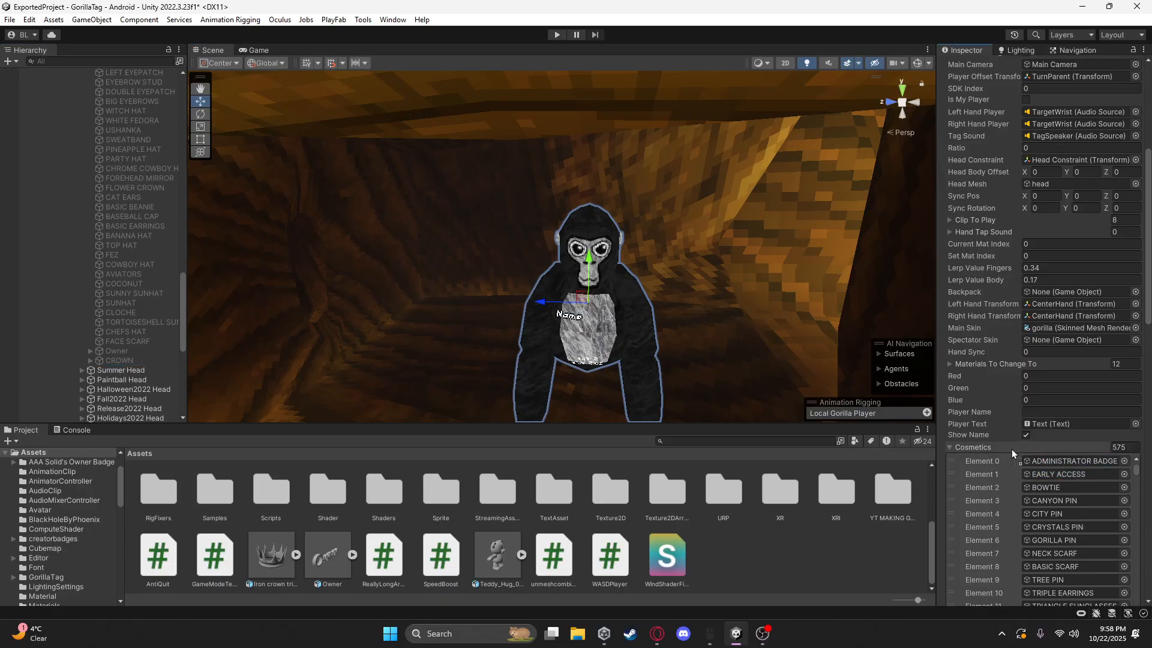
pyautogui.moveTo(998, 445); pyautogui.dragTo(995, 447)
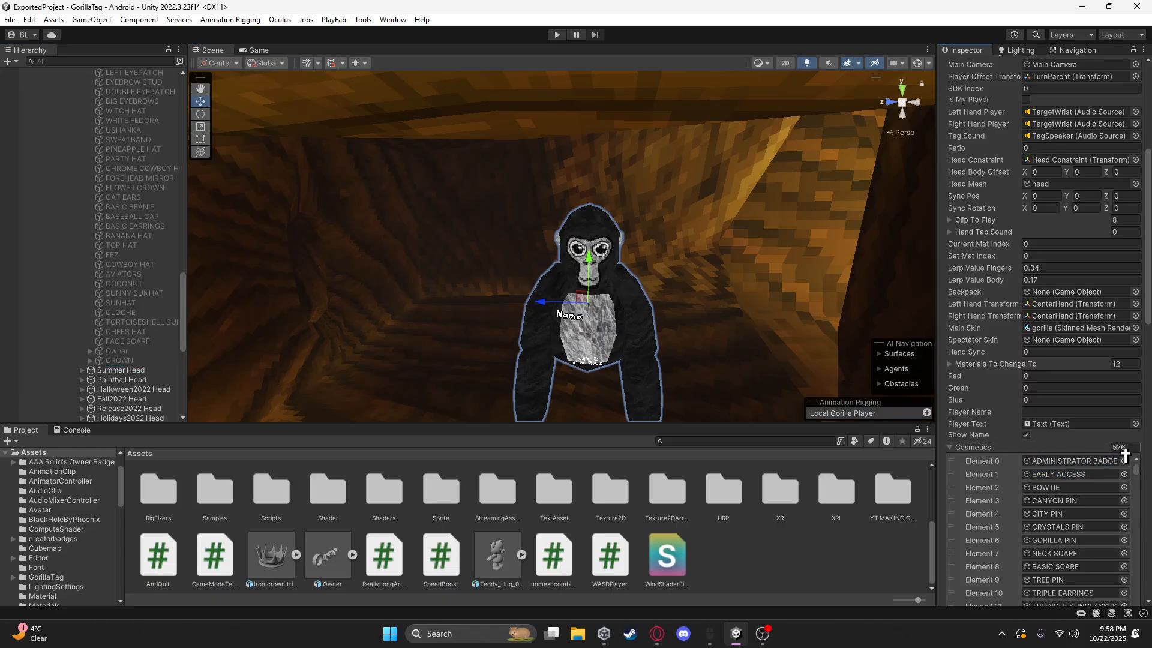
pyautogui.scroll(-4, 978, 339)
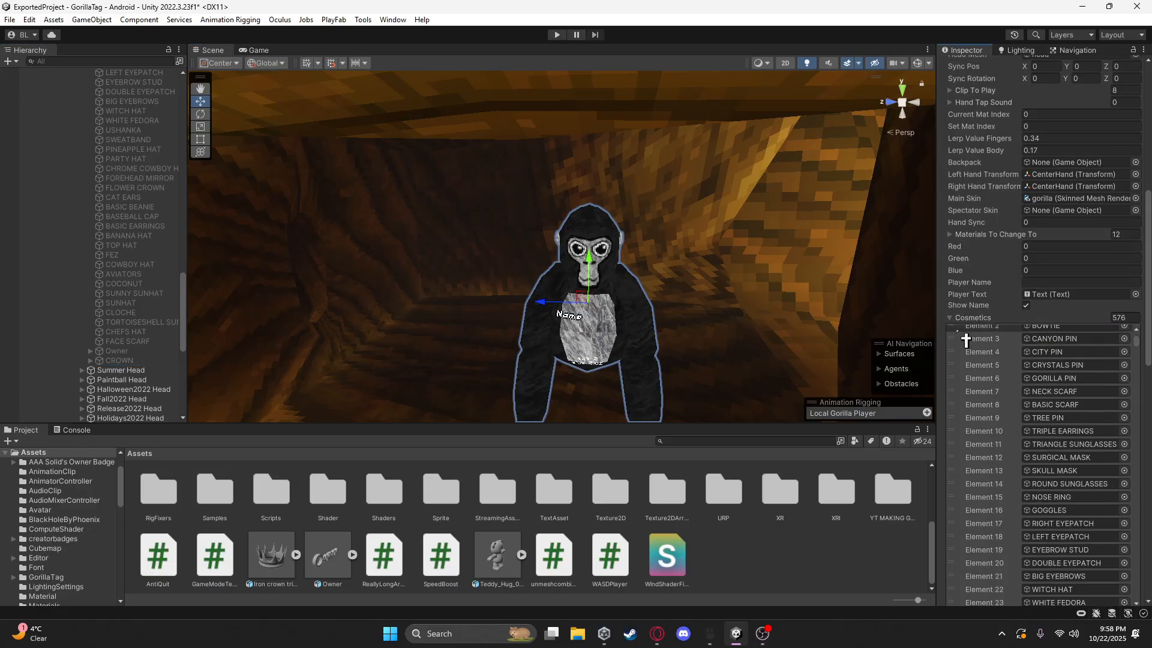
pyautogui.click(964, 329)
pyautogui.scroll(-3, 963, 330)
pyautogui.scroll(-9, 963, 330)
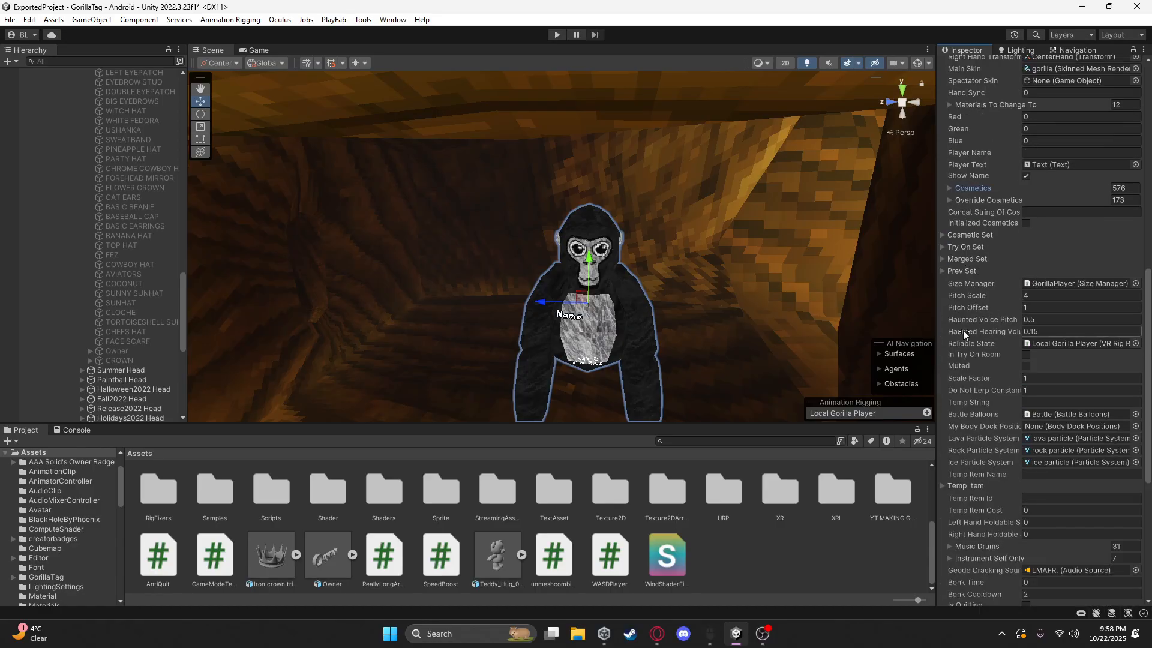
pyautogui.scroll(14, 963, 330)
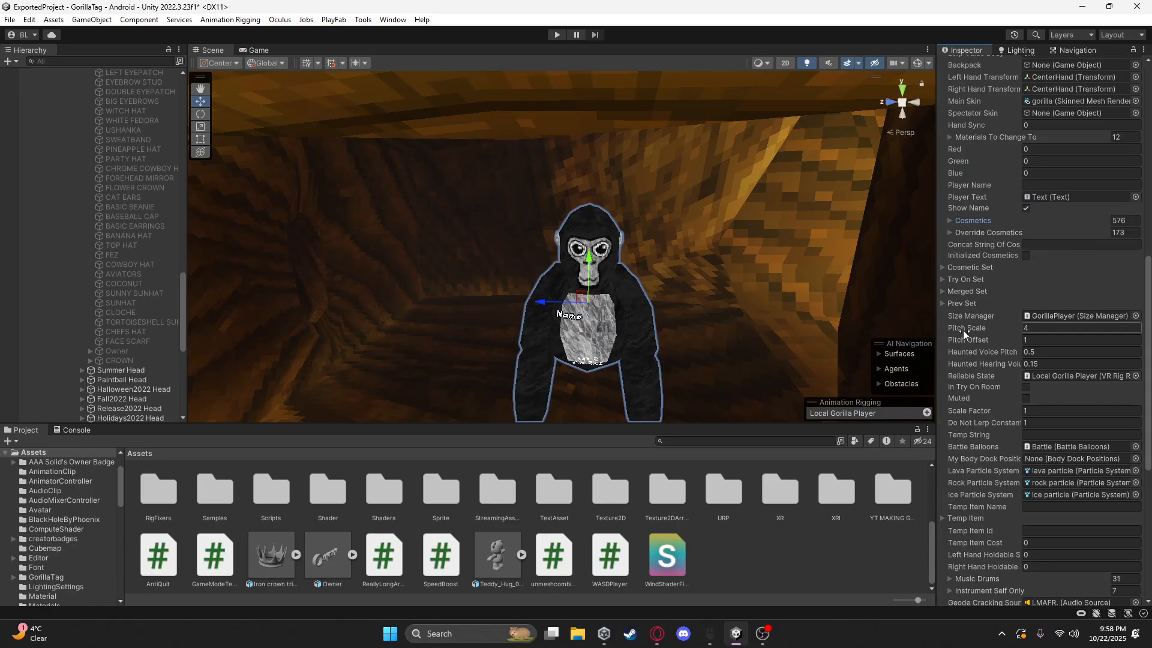
# Search the hierarchy for "cosmeticsc" and select the CosmeticsController object
pyautogui.moveTo(590, 362); pyautogui.dragTo(569, 360, button='right')
pyautogui.press('s')
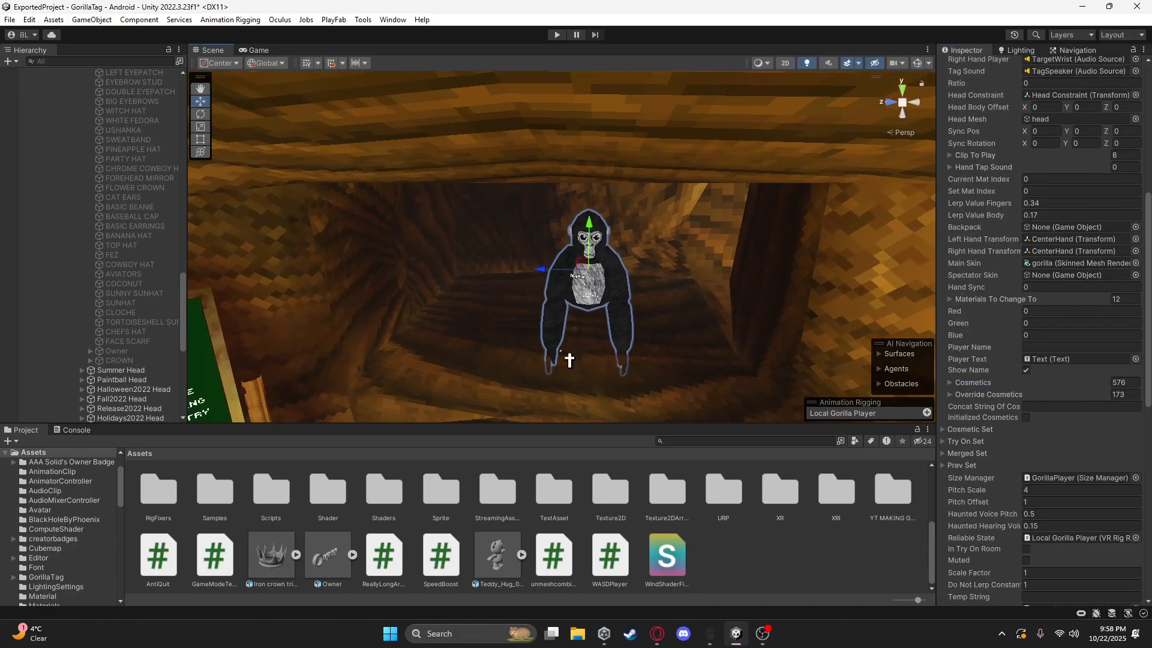
pyautogui.click(55, 61)
pyautogui.write('cosmetics')
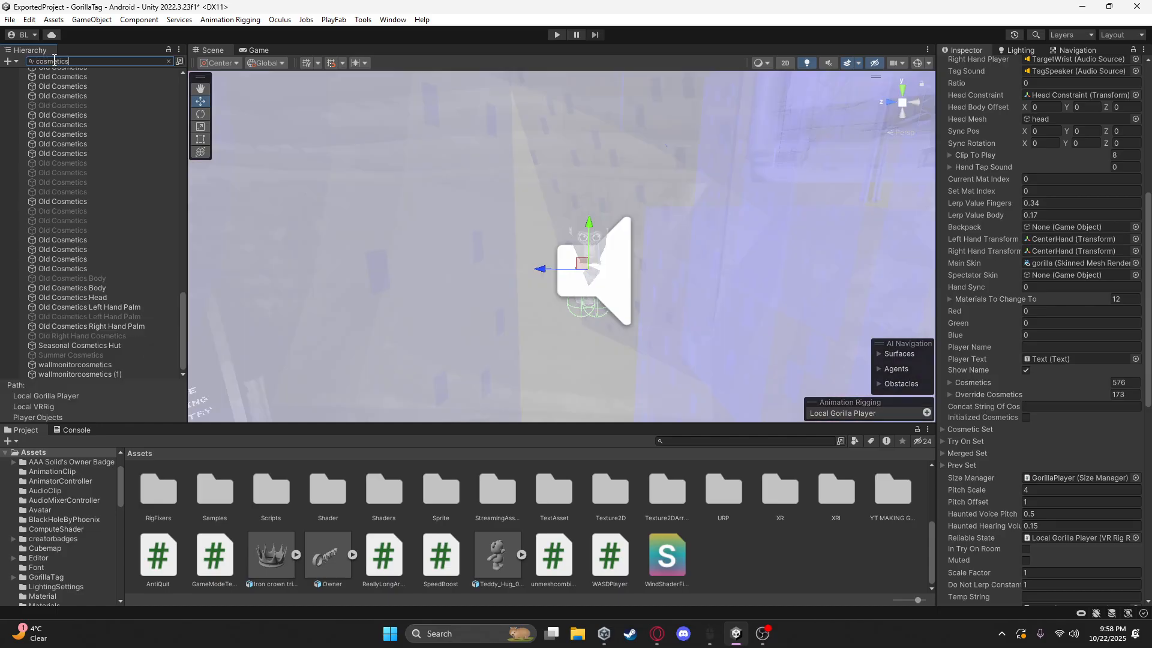
pyautogui.write('c')
pyautogui.click(90, 82)
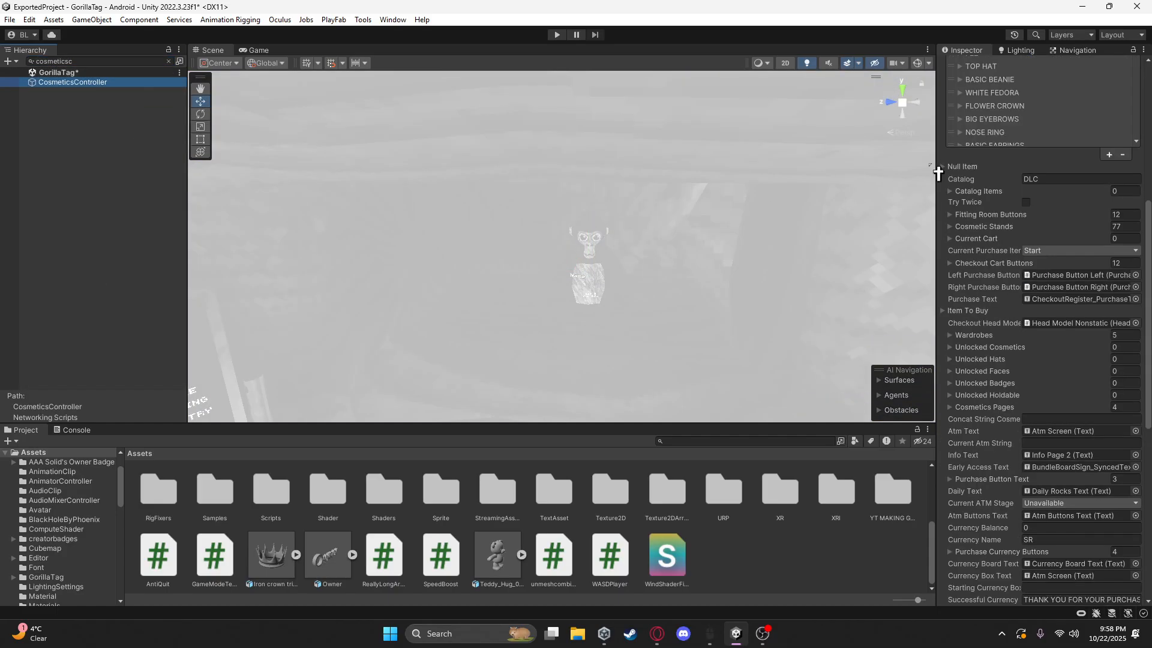
# Add an entry to the end of the controller's All Cosmetics list and set its item name to CROWN
pyautogui.scroll(10, 1050, 288)
pyautogui.scroll(-3, 1038, 418)
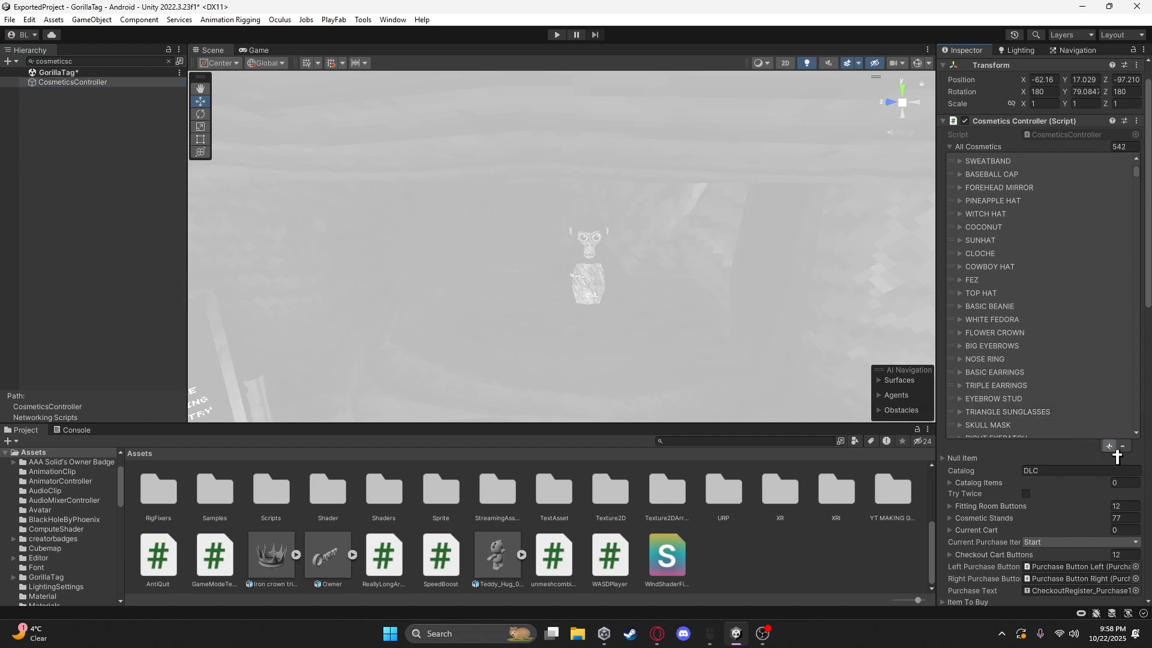
pyautogui.click(1110, 447)
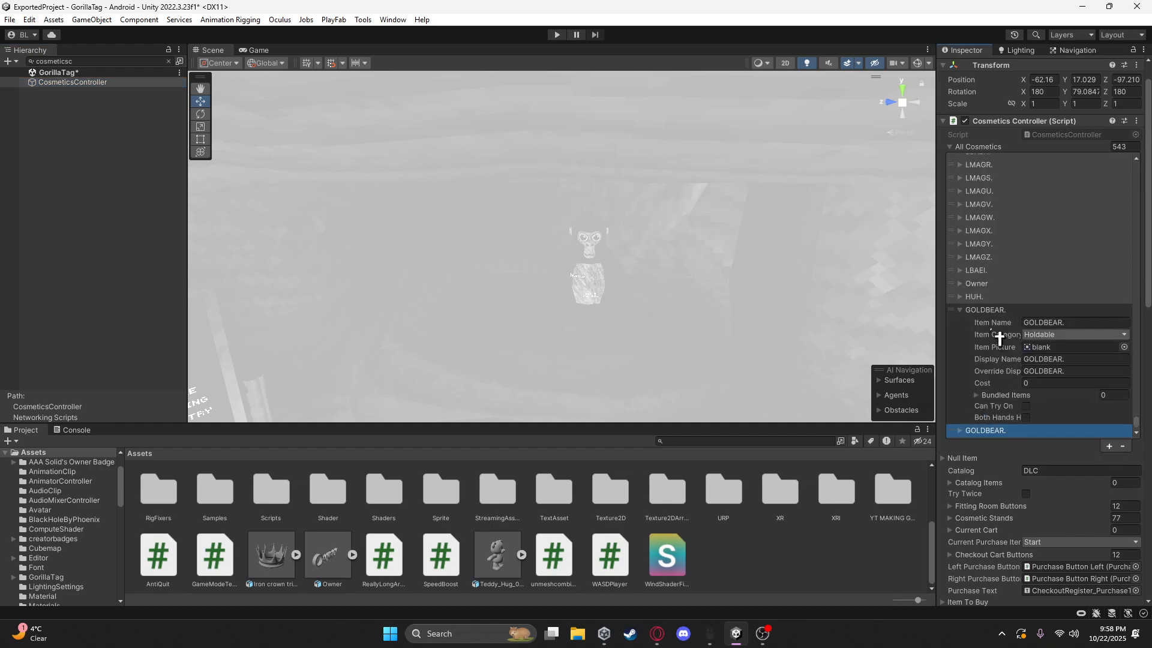
pyautogui.click(978, 431)
pyautogui.click(962, 311)
pyautogui.scroll(-7, 975, 335)
pyautogui.scroll(3, 1017, 360)
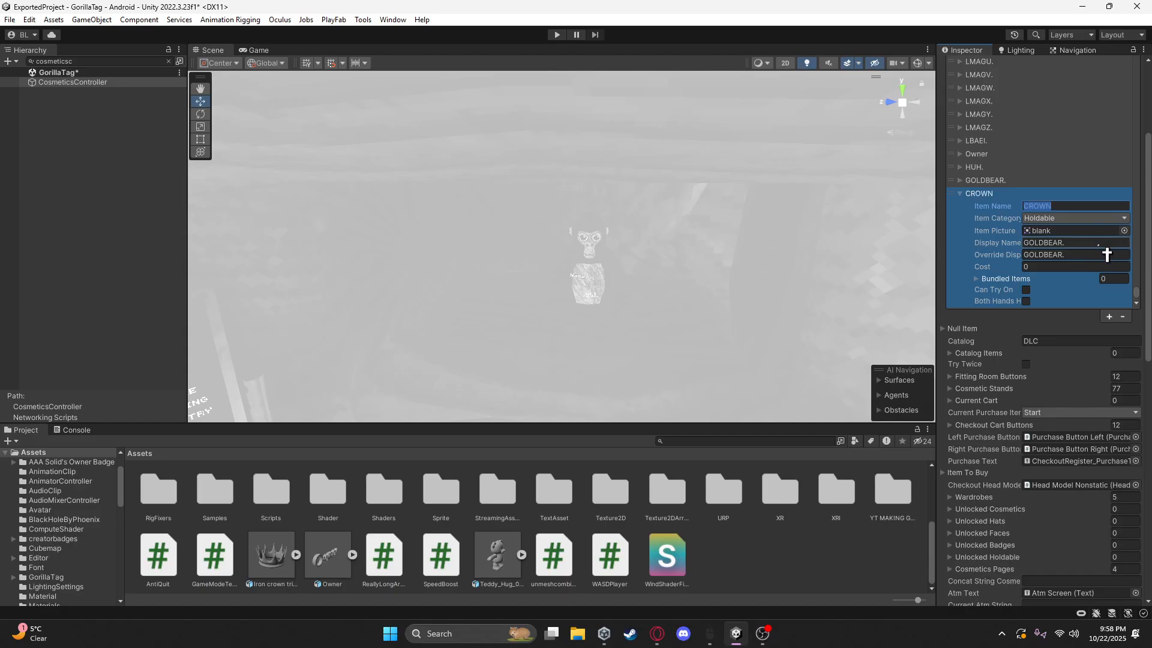
# Set the new entry's display name and override display name to CROWN, its cost to 1000, and enable Can Try On
pyautogui.press('Tab')
pyautogui.press('Tab')
pyautogui.write('CROWN')
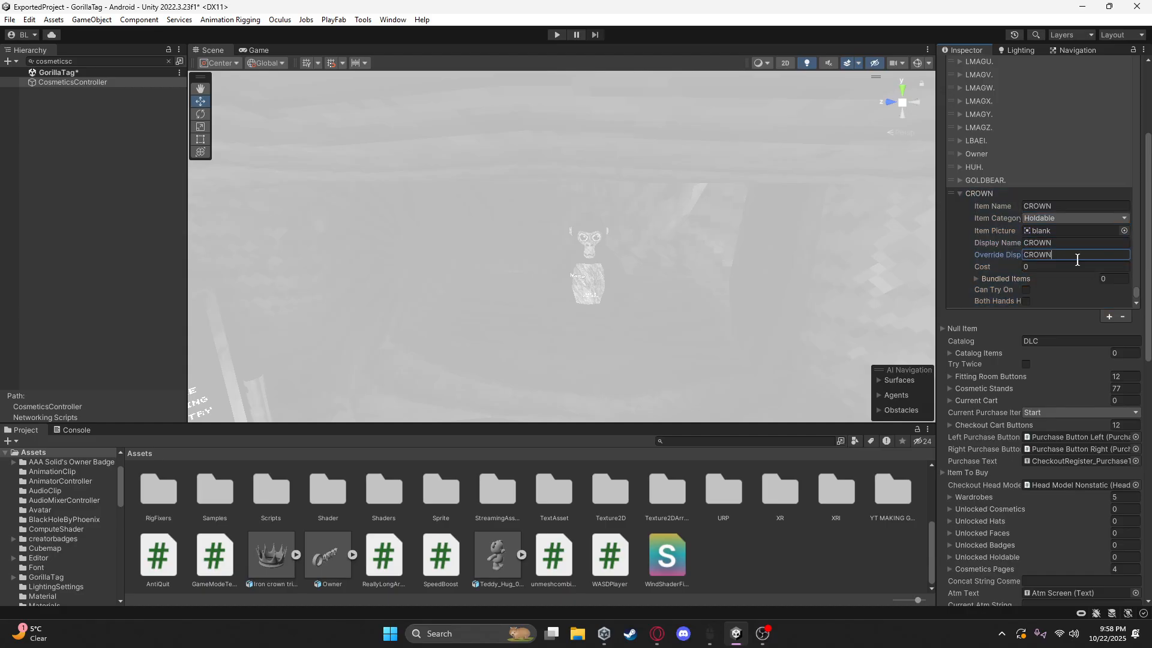
pyautogui.press('Tab')
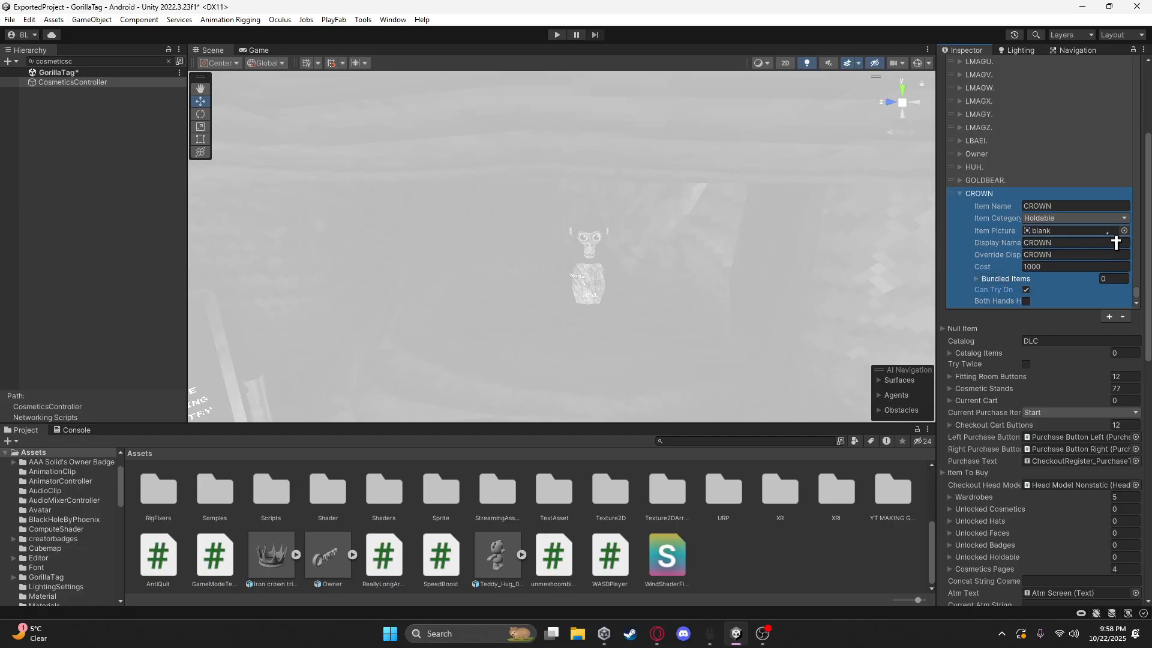
# Set the CROWN entry's item category to Hat and choose the blank sprite as its item picture
pyautogui.click(1103, 219)
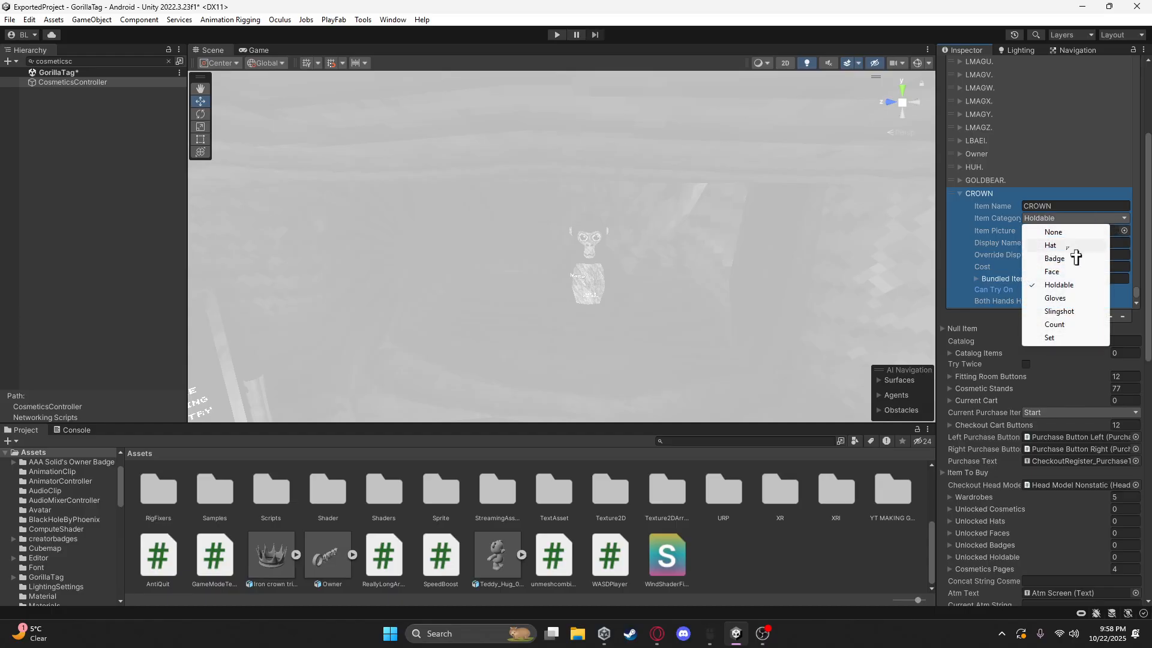
pyautogui.click(1064, 232)
pyautogui.click(1068, 222)
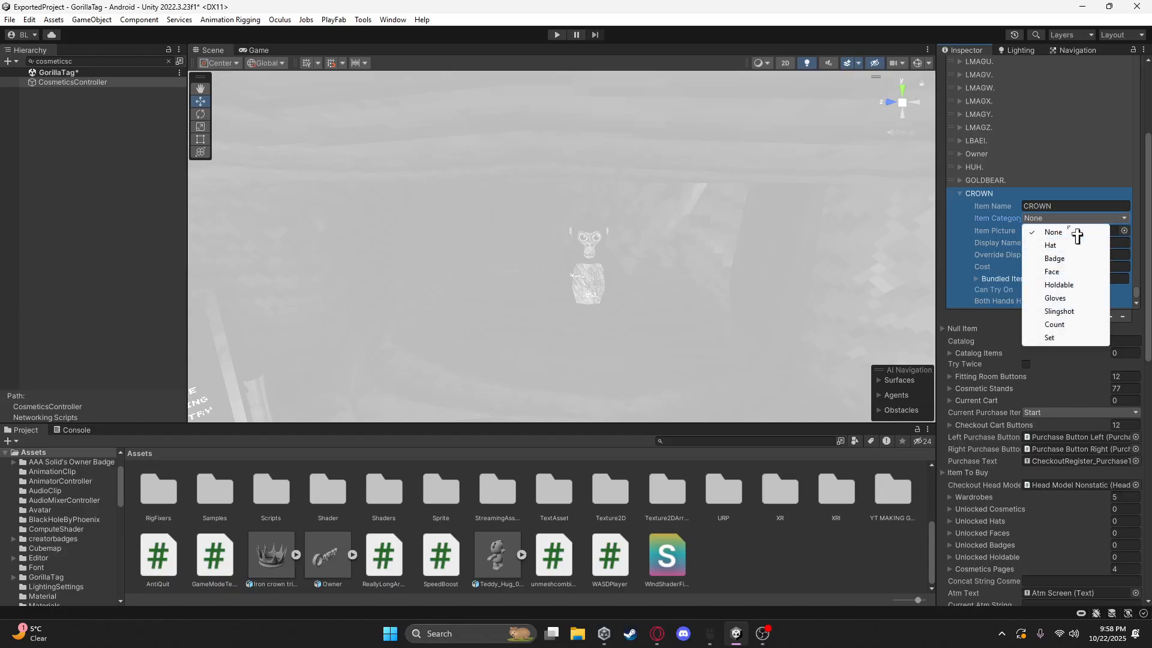
pyautogui.click(1051, 246)
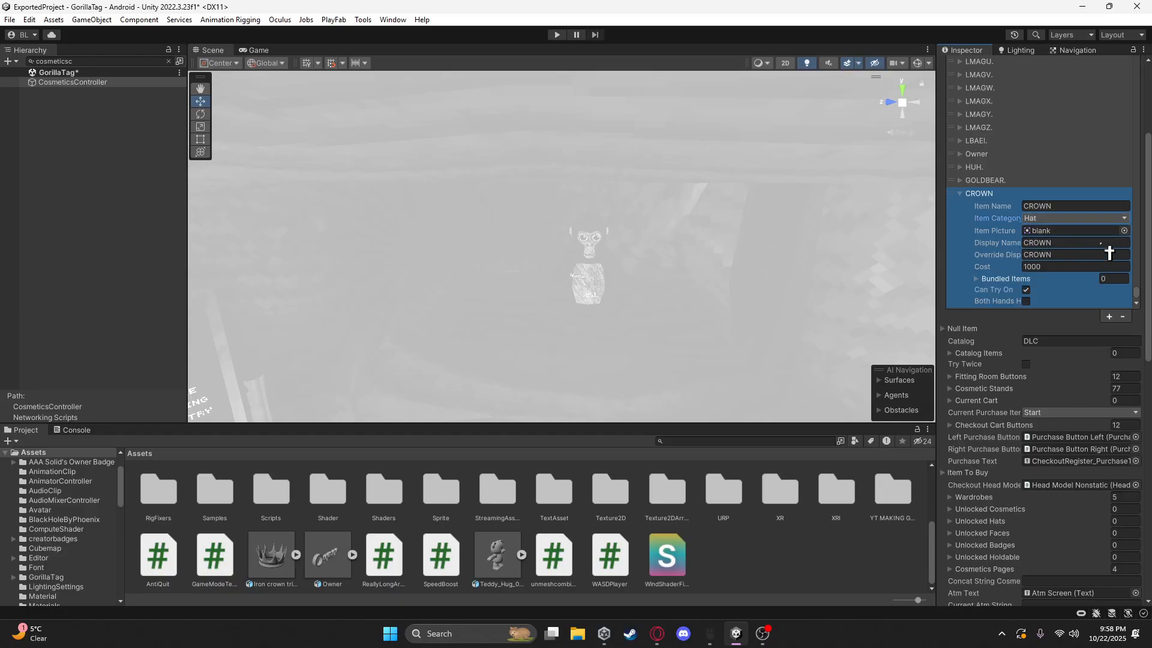
pyautogui.click(1124, 230)
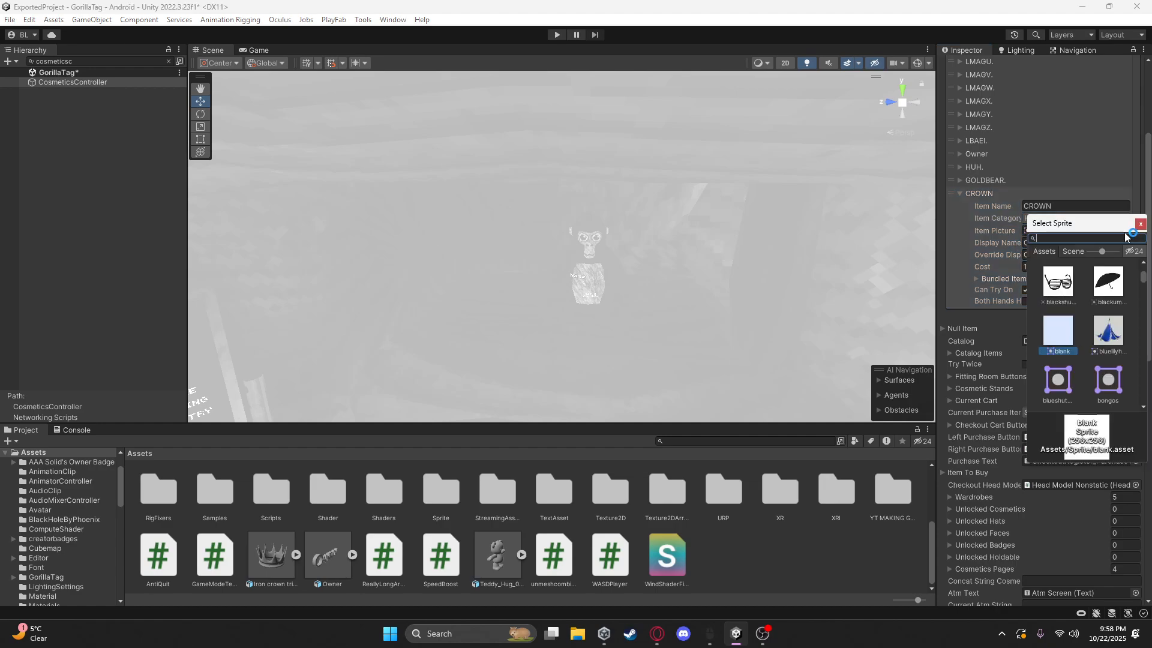
pyautogui.doubleClick(1057, 337)
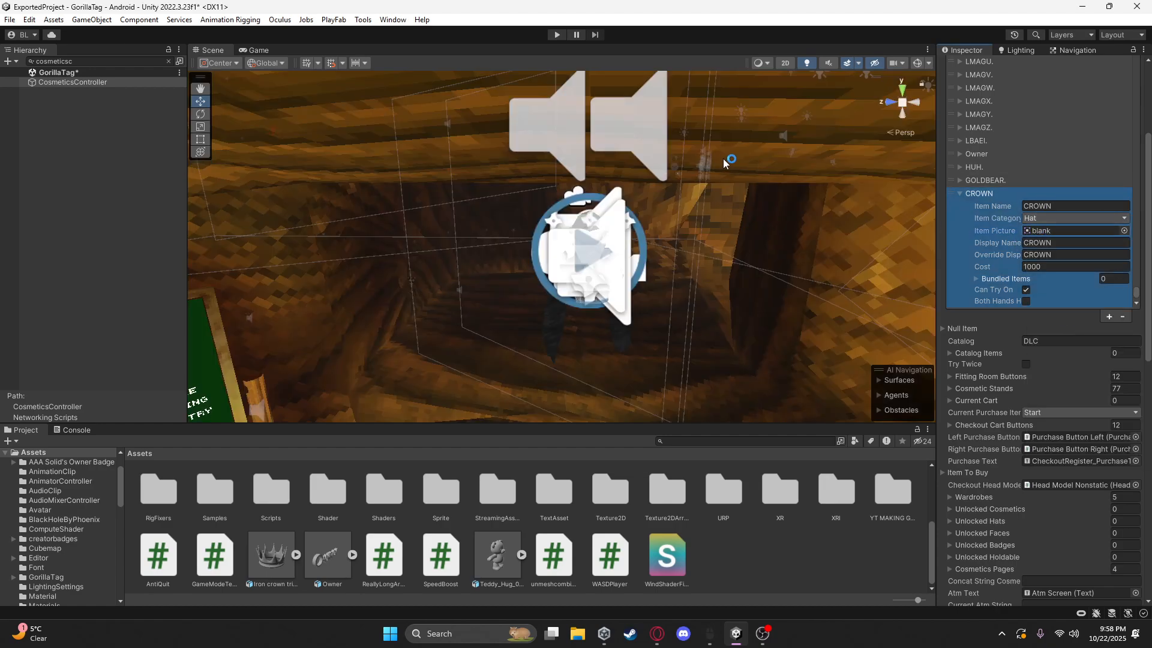
# Clear the hierarchy search and return to the Player Objects group in the full scene hierarchy
pyautogui.click(168, 61)
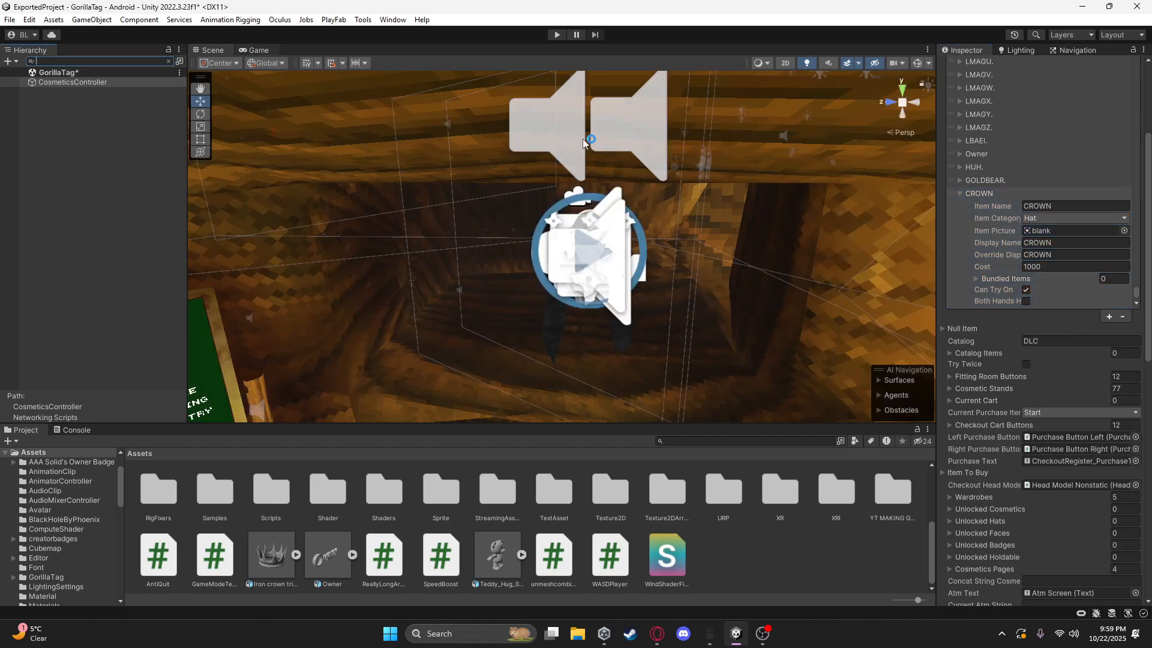
pyautogui.scroll(20, 37, 324)
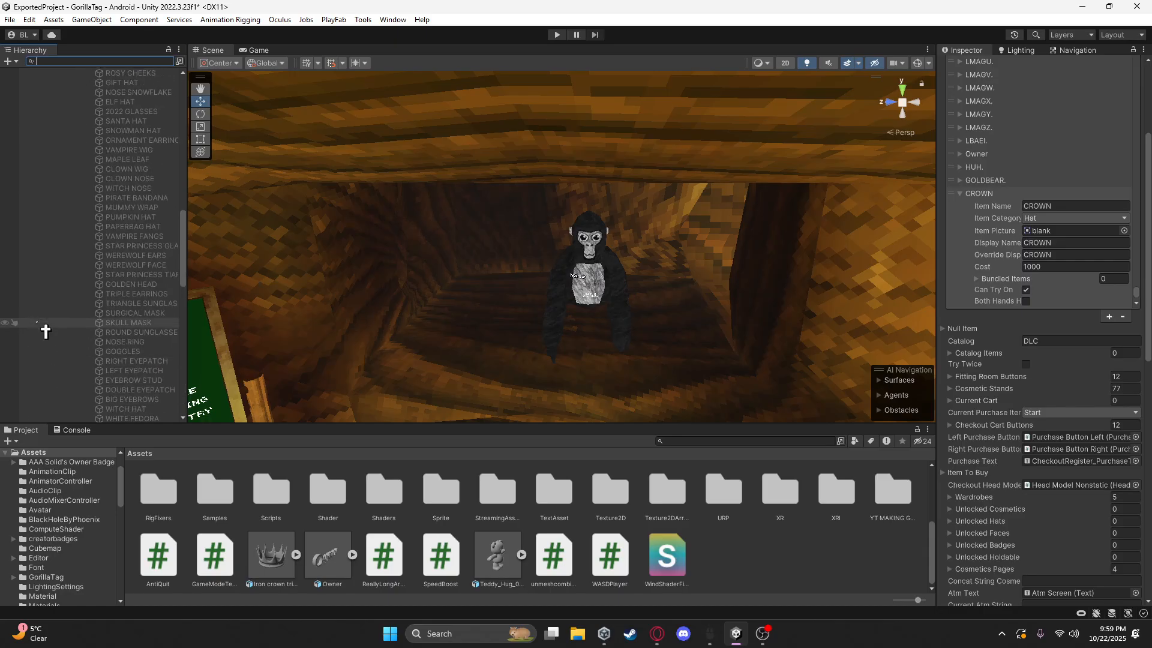
pyautogui.scroll(5, 46, 331)
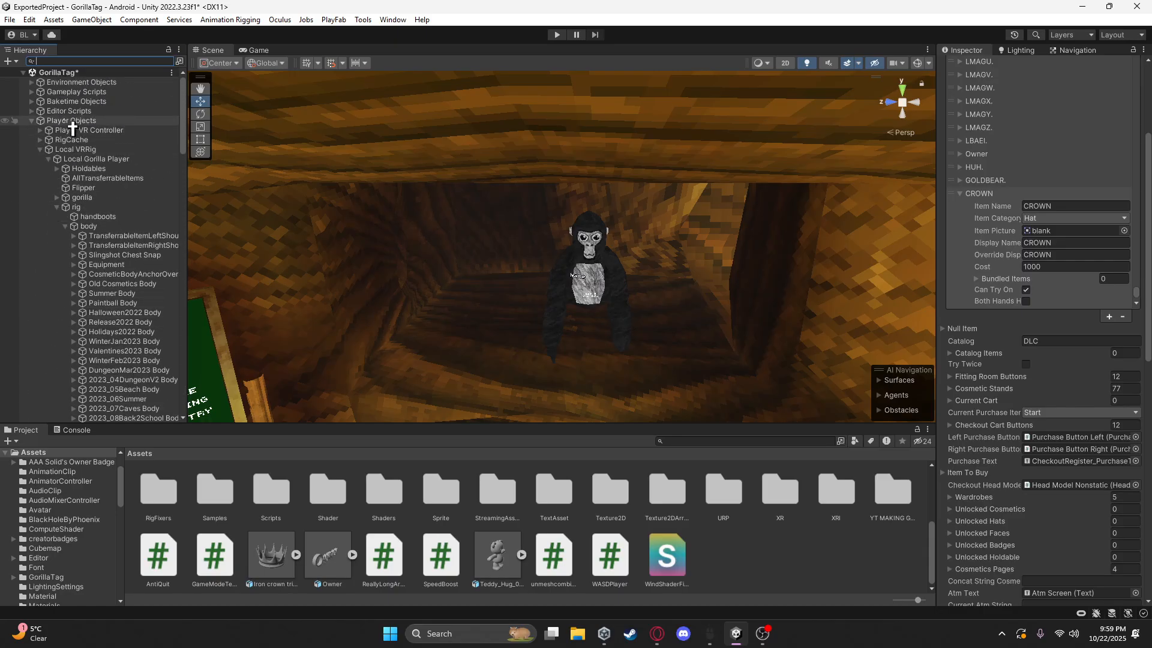
# Collapse the Player Objects and Networking Scripts groups in the hierarchy and clear the selection
pyautogui.click(31, 121)
pyautogui.click(31, 140)
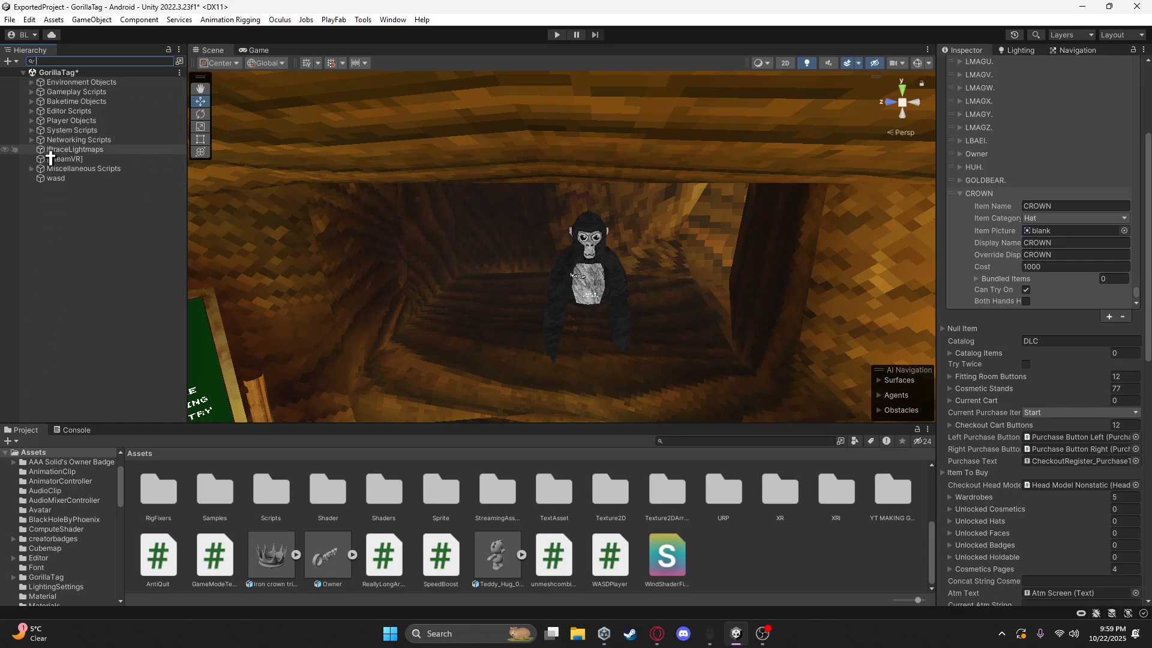
pyautogui.click(96, 240)
# Paste the copied CROWN object at the root level of the GorillaTag scene
pyautogui.moveTo(568, 304); pyautogui.dragTo(398, 393, button='right')
pyautogui.moveTo(609, 269); pyautogui.dragTo(635, 252, button='right')
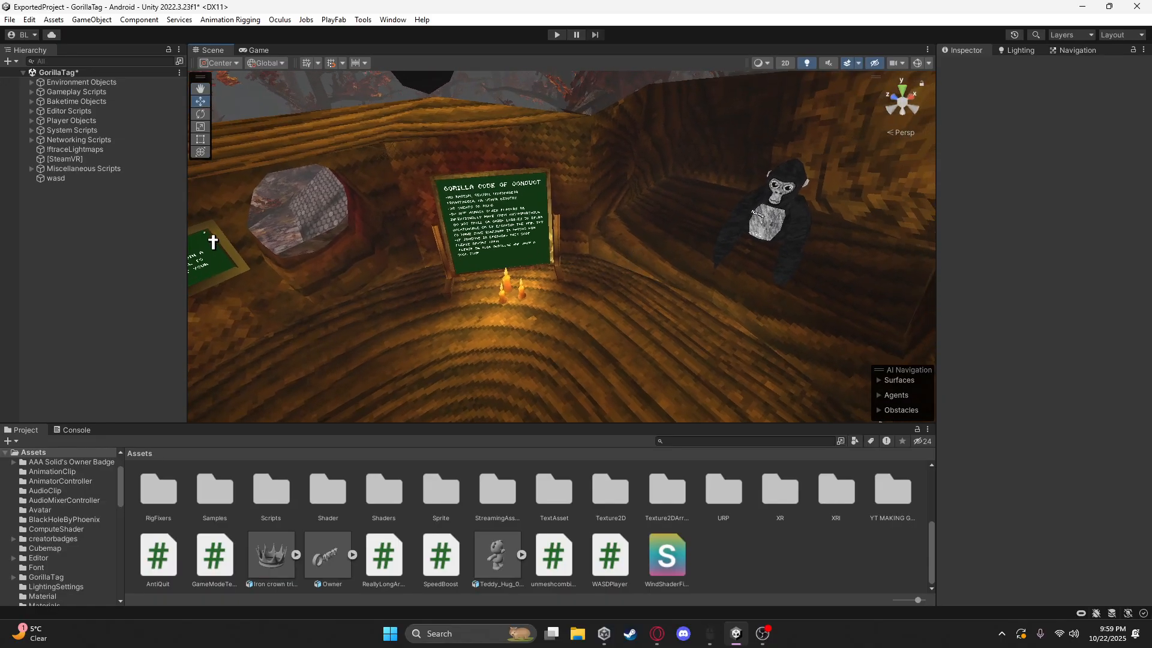
pyautogui.click(100, 61)
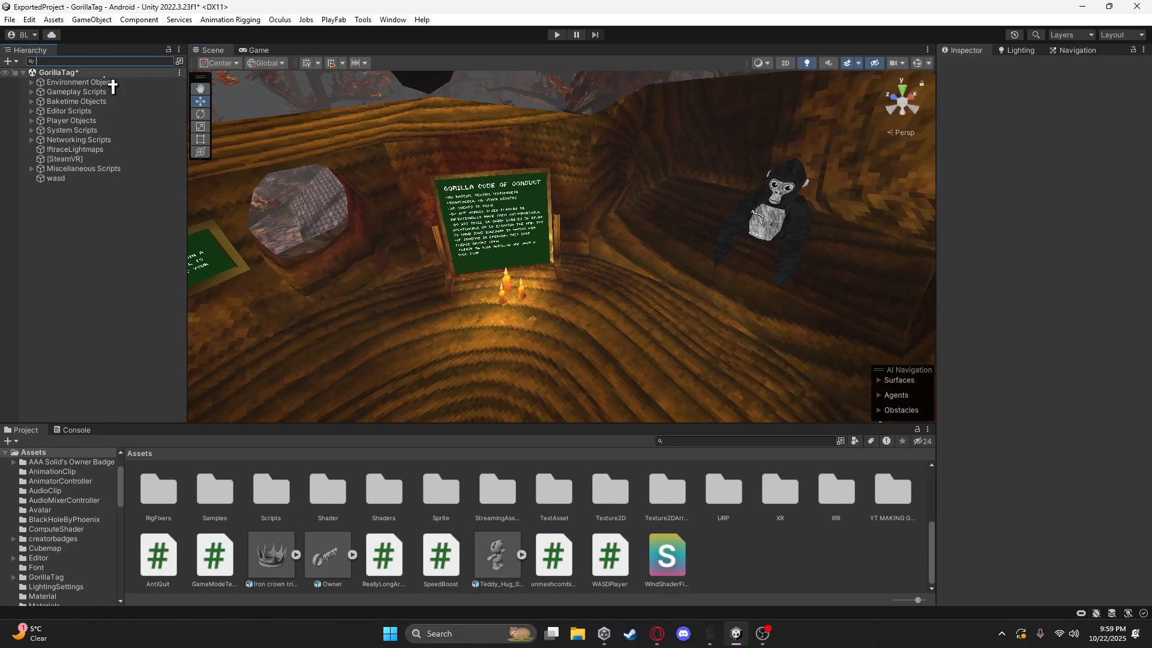
pyautogui.rightClick(89, 218)
pyautogui.click(123, 256)
pyautogui.moveTo(652, 270); pyautogui.dragTo(658, 180, button='right')
pyautogui.moveTo(658, 180); pyautogui.dragTo(437, 302)
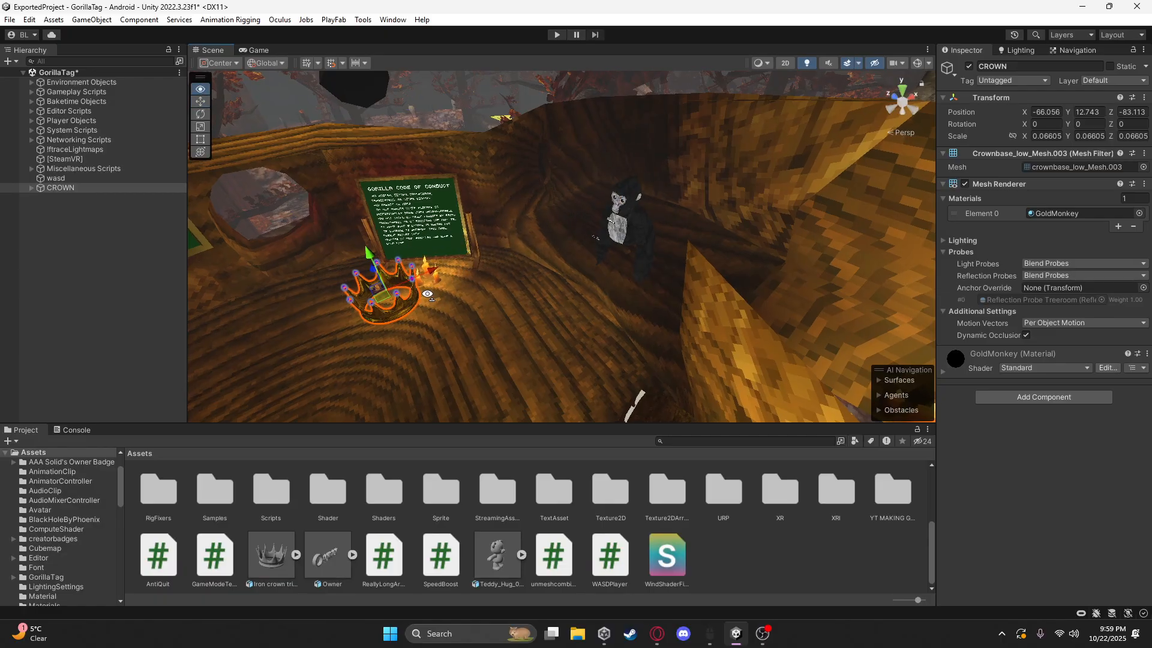
pyautogui.moveTo(451, 255); pyautogui.dragTo(500, 296, button='right')
pyautogui.press('w')
pyautogui.press('s')
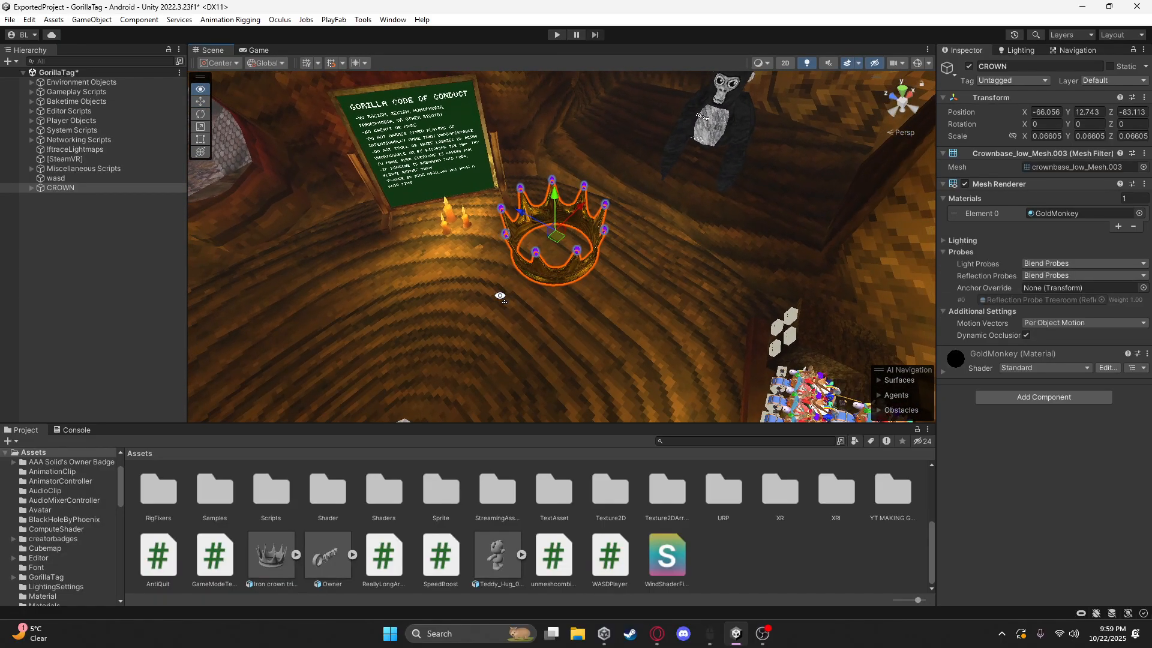
# Duplicate the crown's tips_low_Mesh.004 child and set the copy's mesh to Cube
pyautogui.click(30, 187)
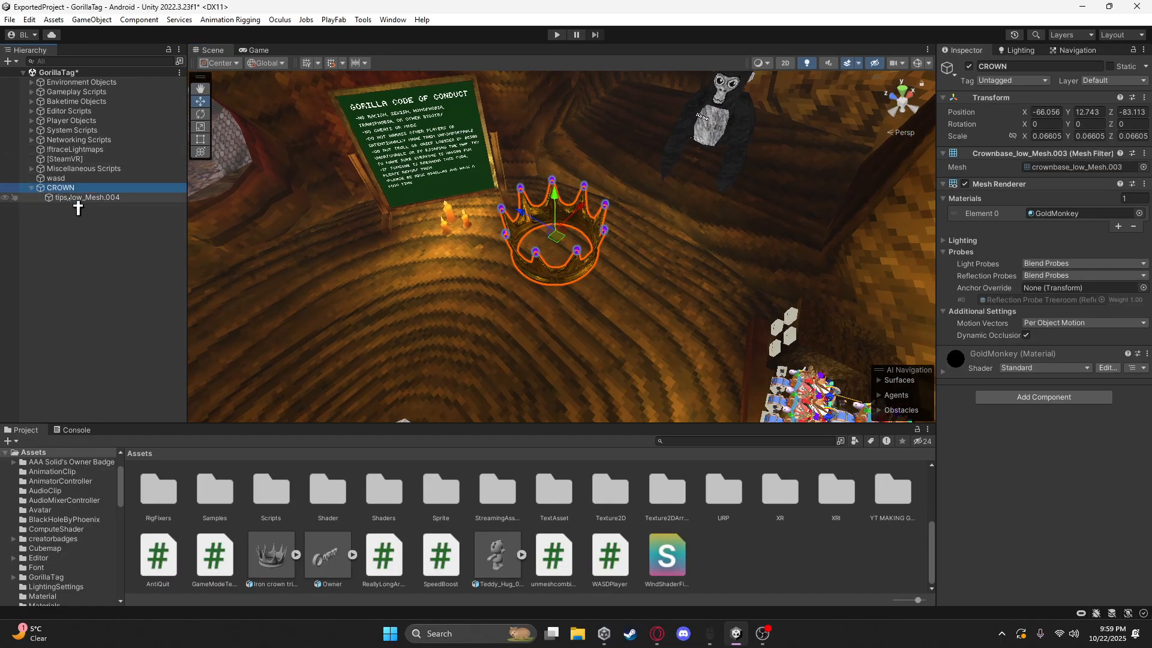
pyautogui.click(87, 207)
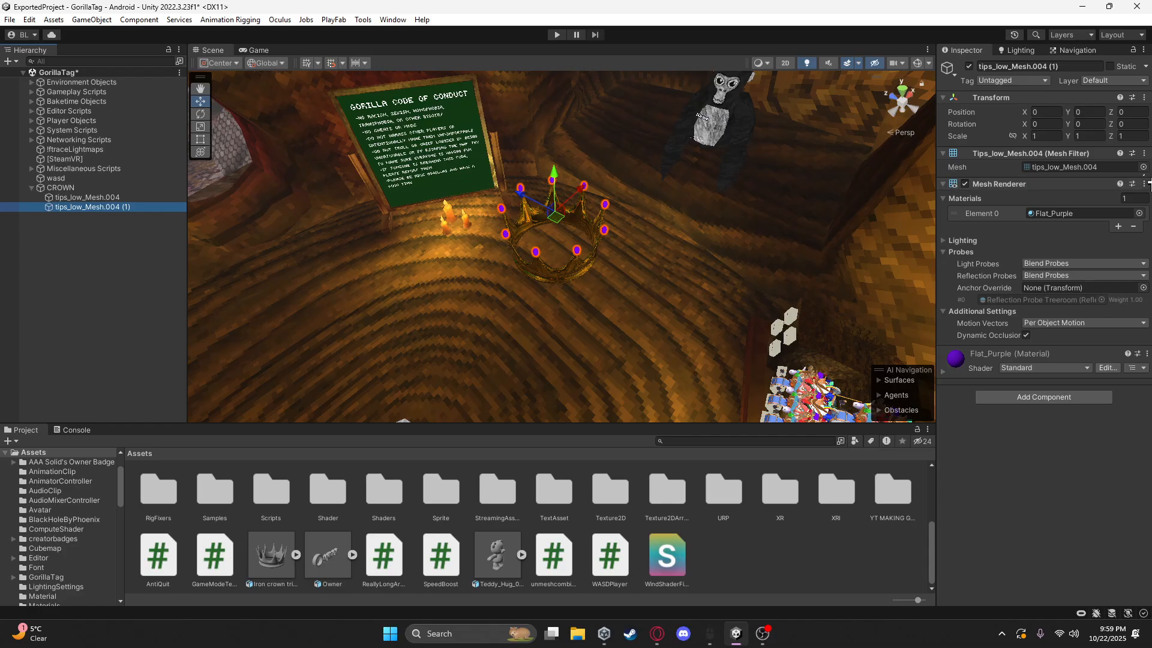
pyautogui.click(1143, 166)
pyautogui.write('cube')
pyautogui.scroll(-3, 1097, 318)
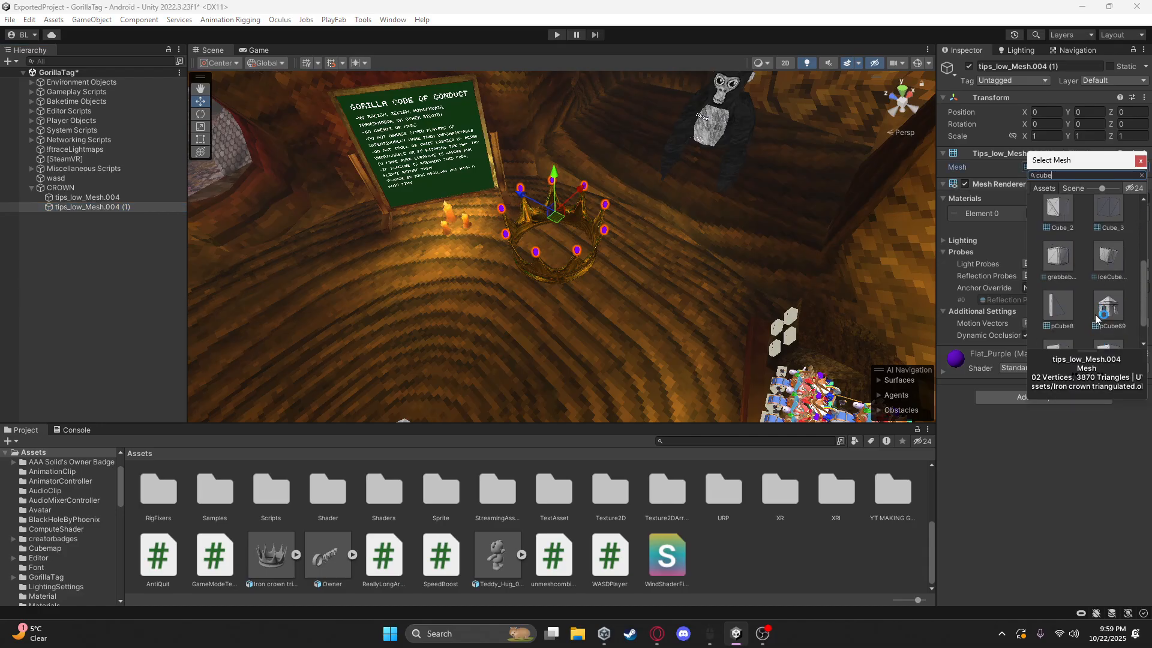
pyautogui.scroll(-2, 1097, 318)
pyautogui.doubleClick(1098, 317)
# Search the project for white and apply the GTInstancedUnlitWhite material to the cube
pyautogui.moveTo(660, 262); pyautogui.dragTo(655, 308, button='right')
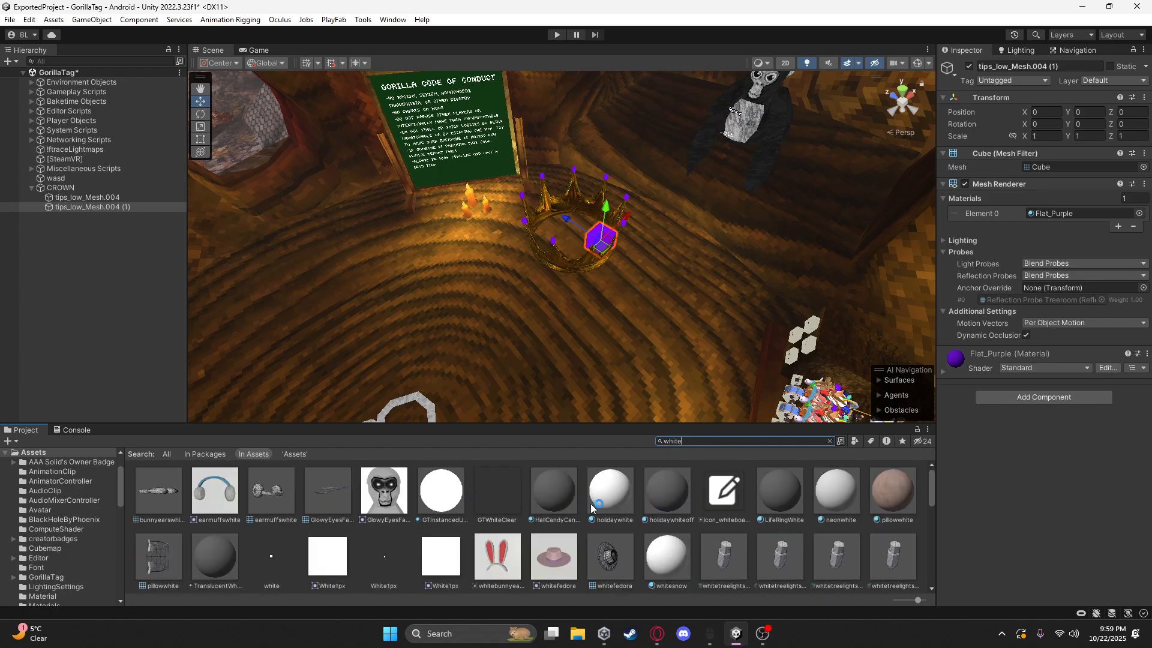
pyautogui.moveTo(439, 490); pyautogui.dragTo(1050, 468)
pyautogui.moveTo(579, 264); pyautogui.dragTo(463, 245, button='right')
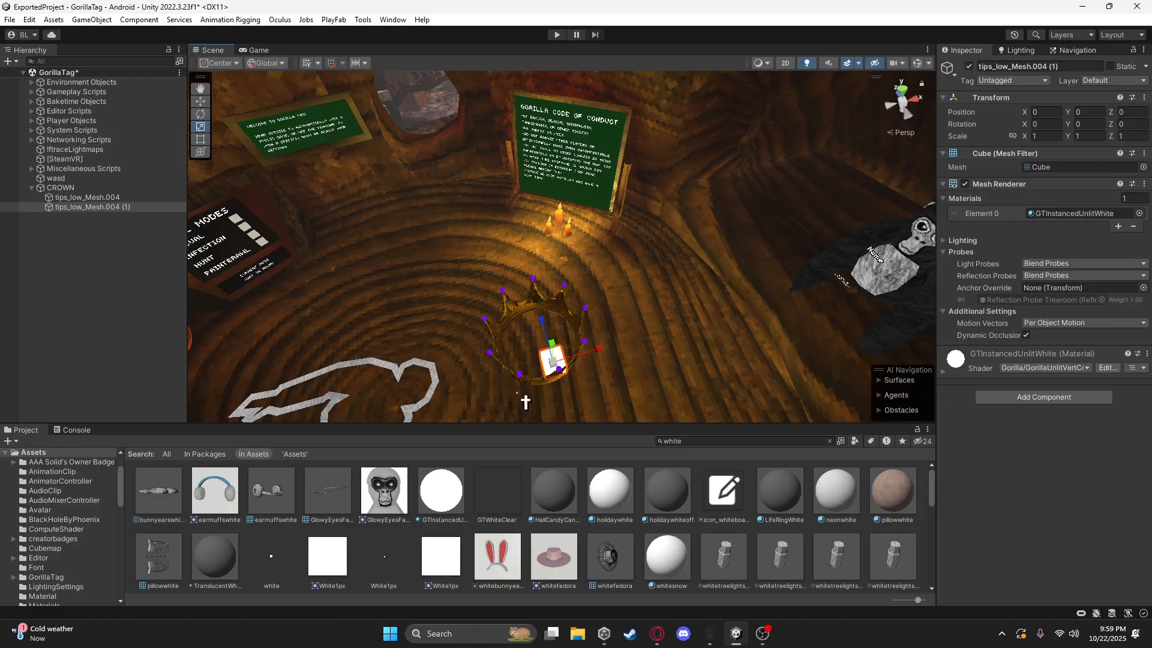
# Scale the white cube to about 9.76 × 0.84 × 9.76 and move it beneath the crown to Y -1.02, Z 1.58
pyautogui.moveTo(563, 377); pyautogui.dragTo(547, 294)
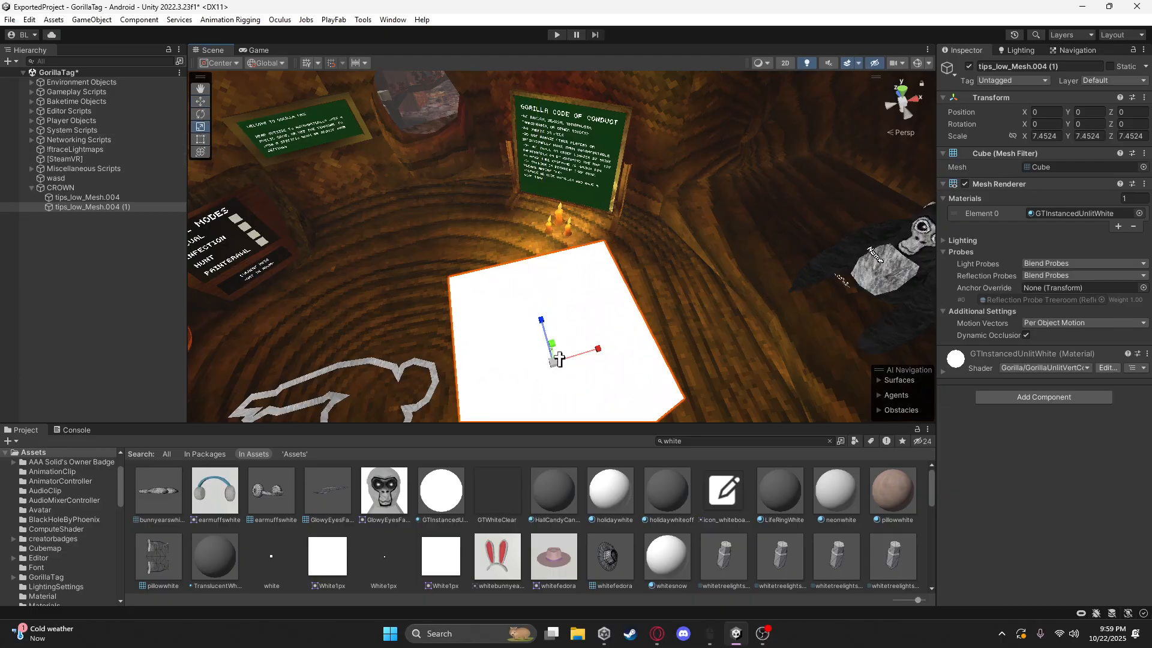
pyautogui.moveTo(552, 344)
pyautogui.mouseDown()
pyautogui.moveTo(560, 368)
pyautogui.moveTo(577, 342)
pyautogui.moveTo(575, 327)
pyautogui.moveTo(559, 334)
pyautogui.mouseUp()
pyautogui.moveTo(559, 334); pyautogui.dragTo(530, 237, button='right')
pyautogui.press('w')
pyautogui.press('s')
pyautogui.click(88, 325)
pyautogui.moveTo(443, 287); pyautogui.dragTo(456, 359, button='right')
pyautogui.click(638, 354)
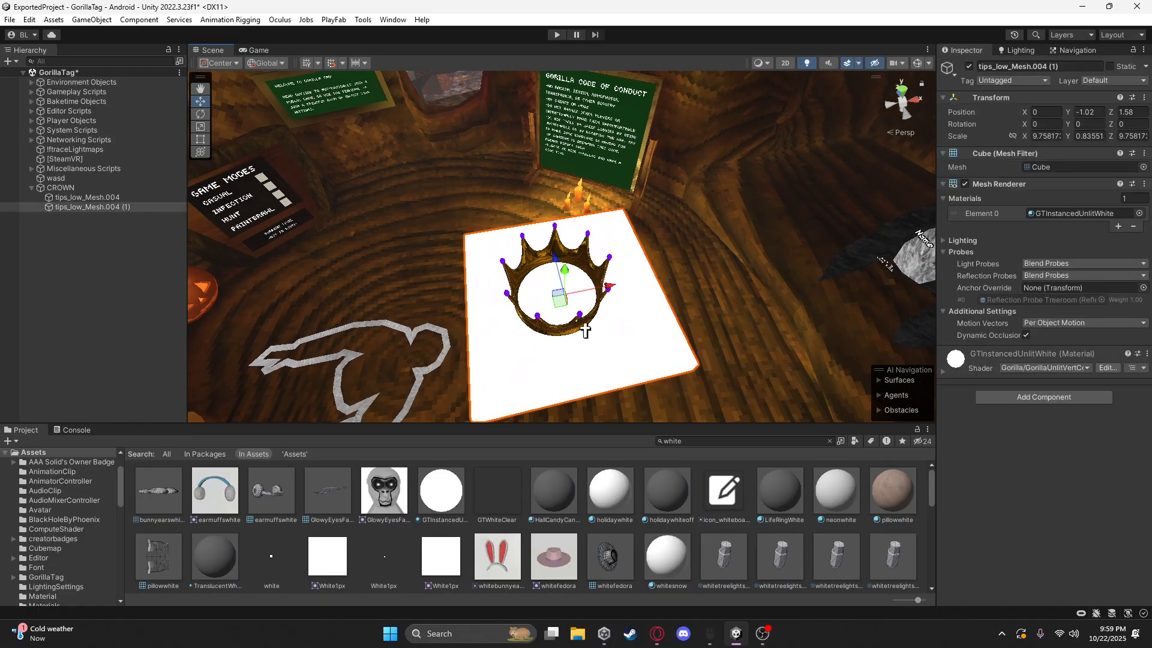
# Enlarge the white cube to about 27.96 in X and Z, flatten its height to nearly zero, and deselect it
pyautogui.moveTo(566, 297); pyautogui.dragTo(682, 276)
pyautogui.moveTo(577, 278); pyautogui.dragTo(574, 294)
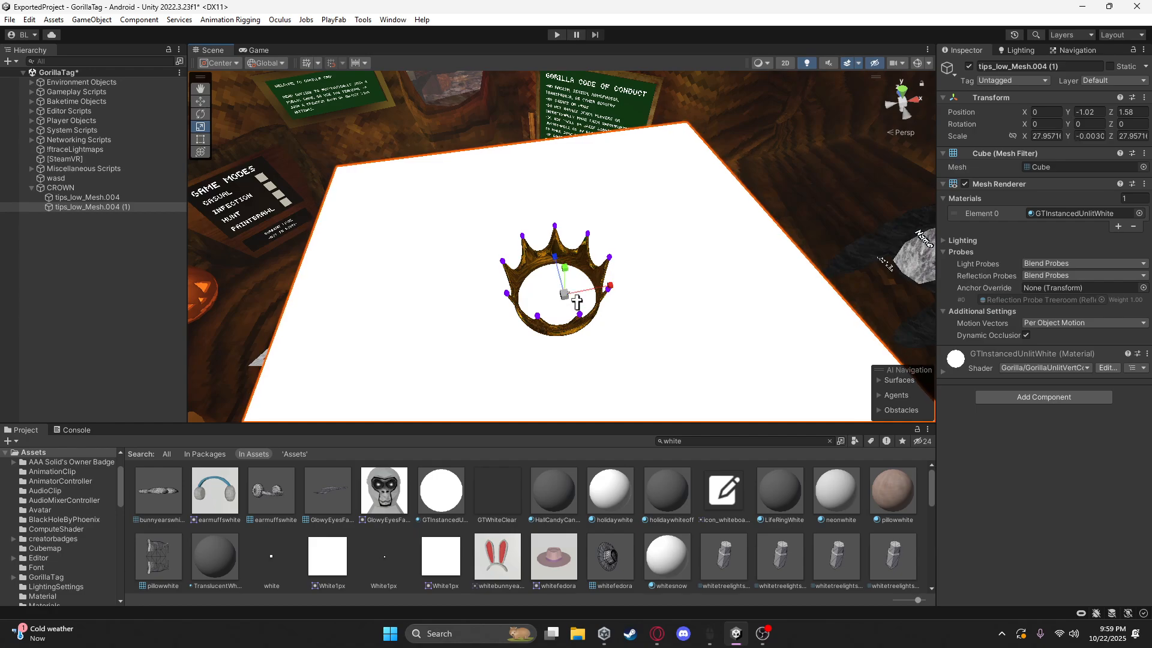
pyautogui.click(120, 287)
# Frame the crown against the white backdrop and capture a screenshot of only the crown area
pyautogui.moveTo(482, 314); pyautogui.dragTo(474, 267, button='right')
pyautogui.press('w')
pyautogui.press('e')
pyautogui.press('s')
pyautogui.press('q')
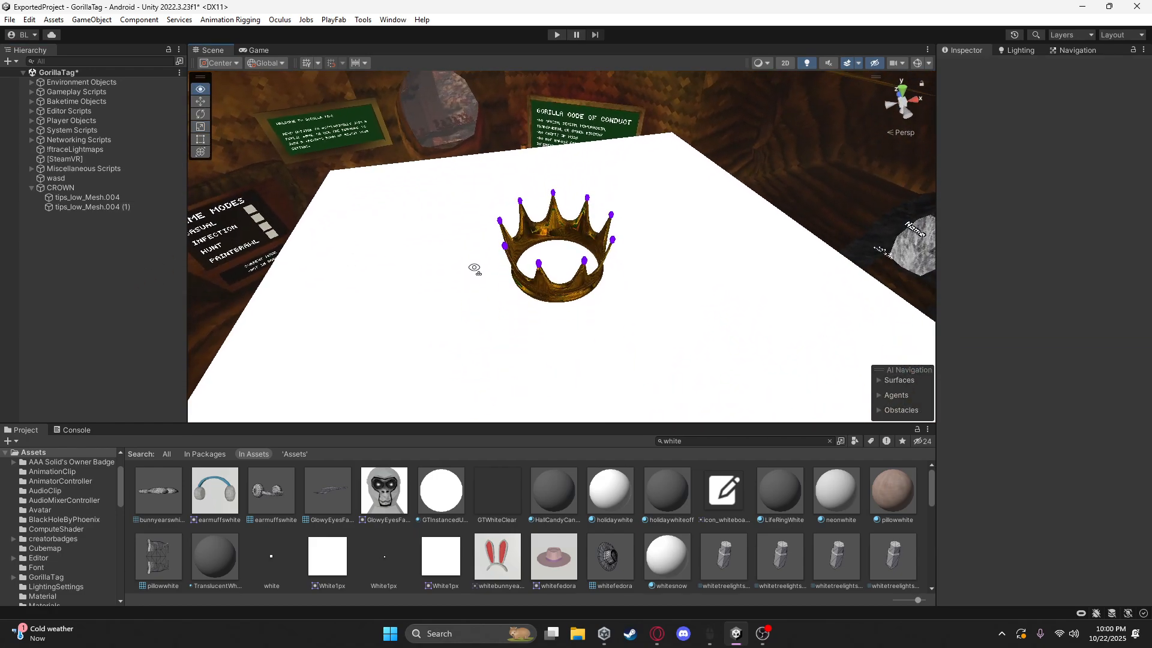
pyautogui.press('super+shift+s')
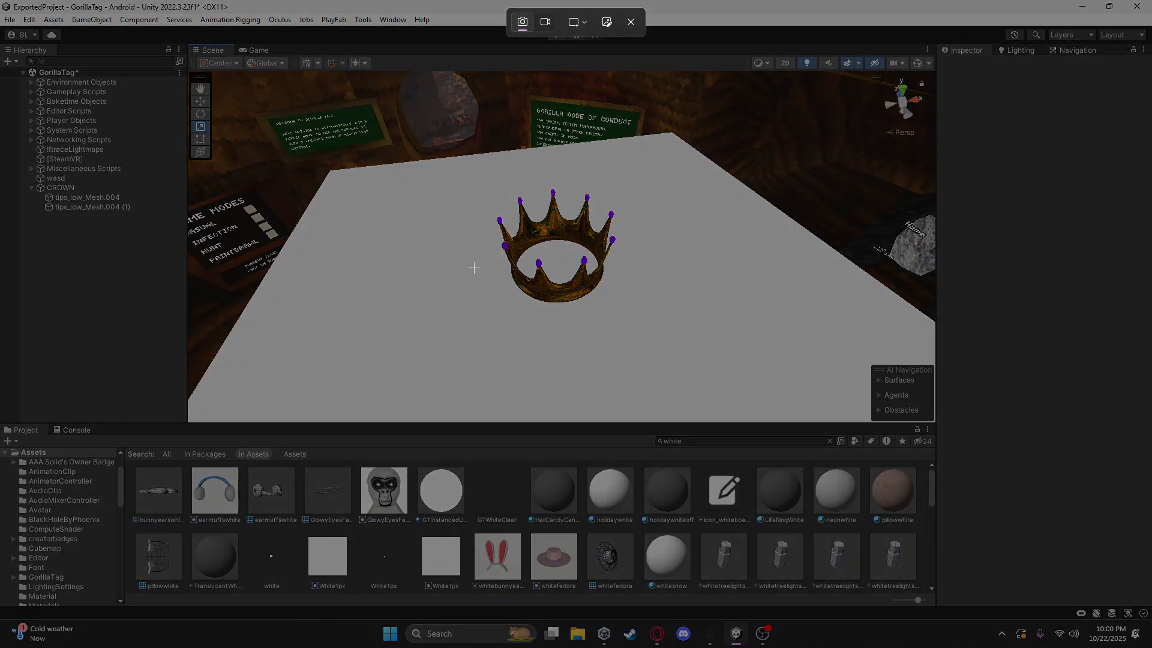
pyautogui.moveTo(469, 177); pyautogui.dragTo(645, 312)
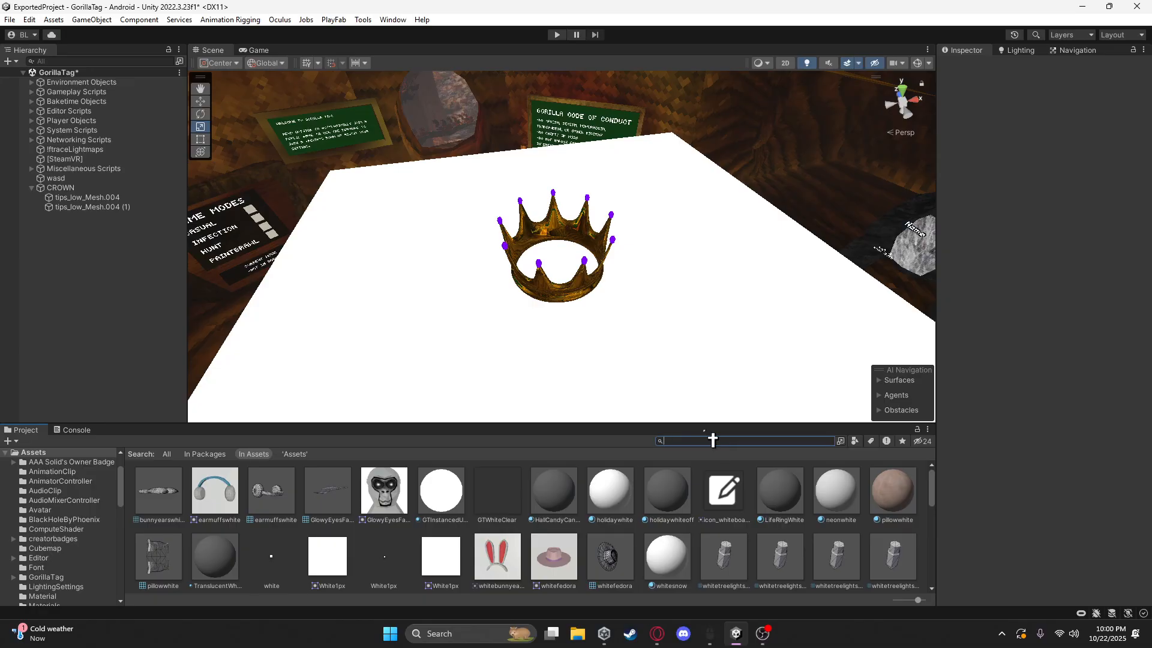
pyautogui.scroll(-2, 708, 564)
pyautogui.rightClick(785, 590)
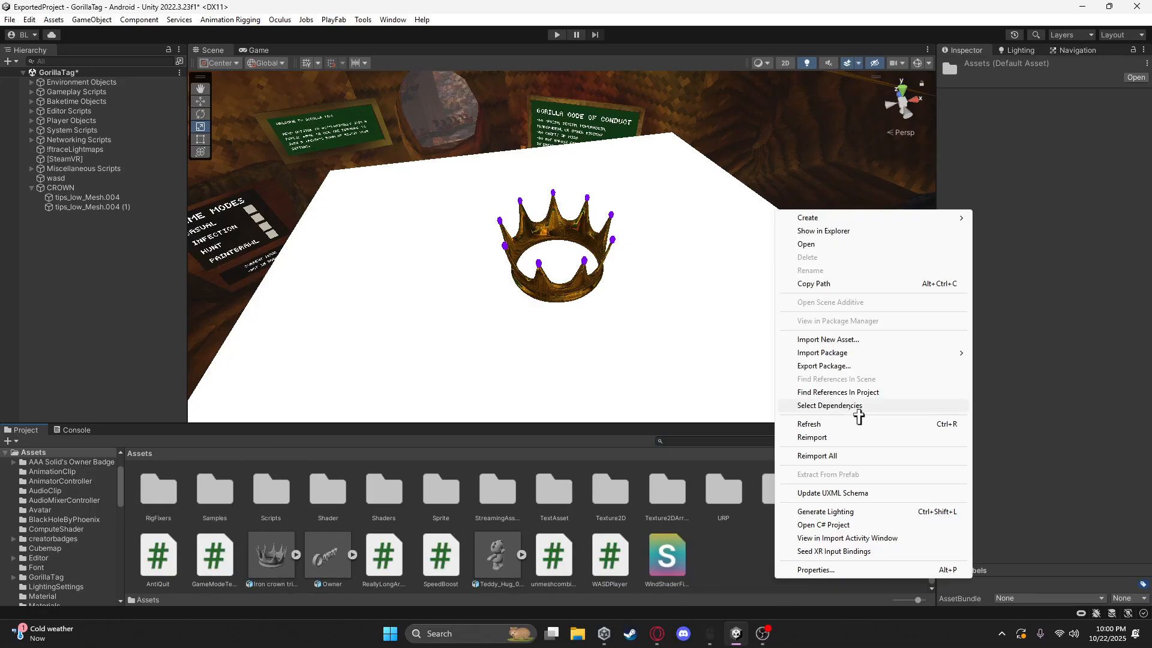
pyautogui.click(852, 337)
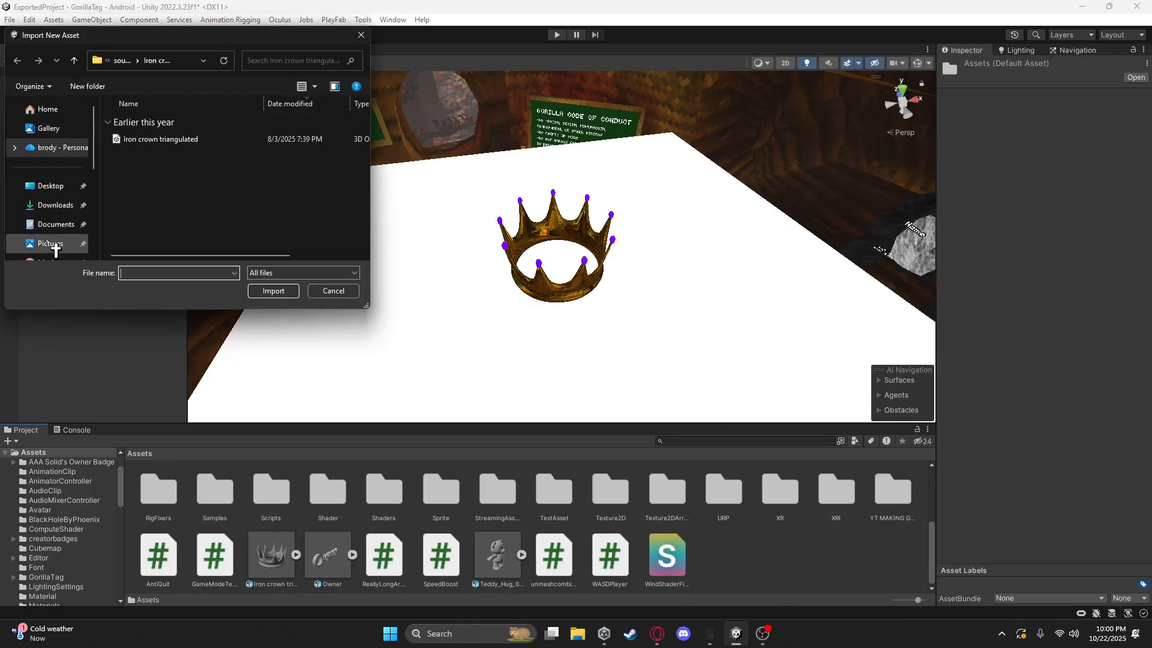
pyautogui.click(54, 243)
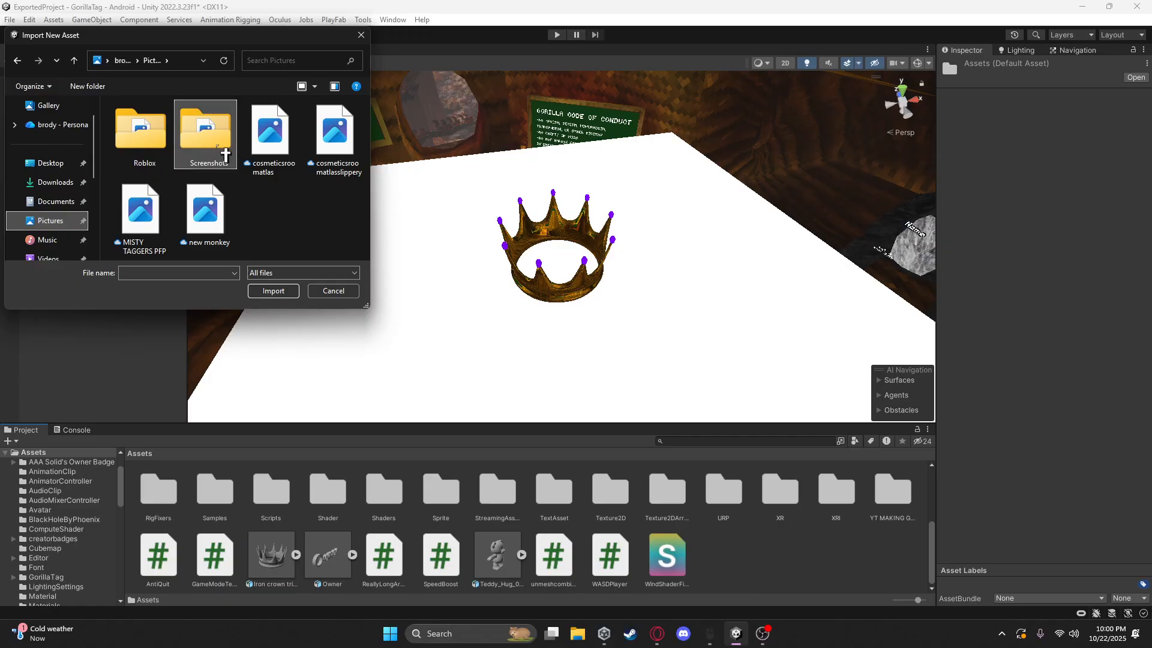
pyautogui.doubleClick(226, 155)
pyautogui.moveTo(368, 126); pyautogui.dragTo(343, 252)
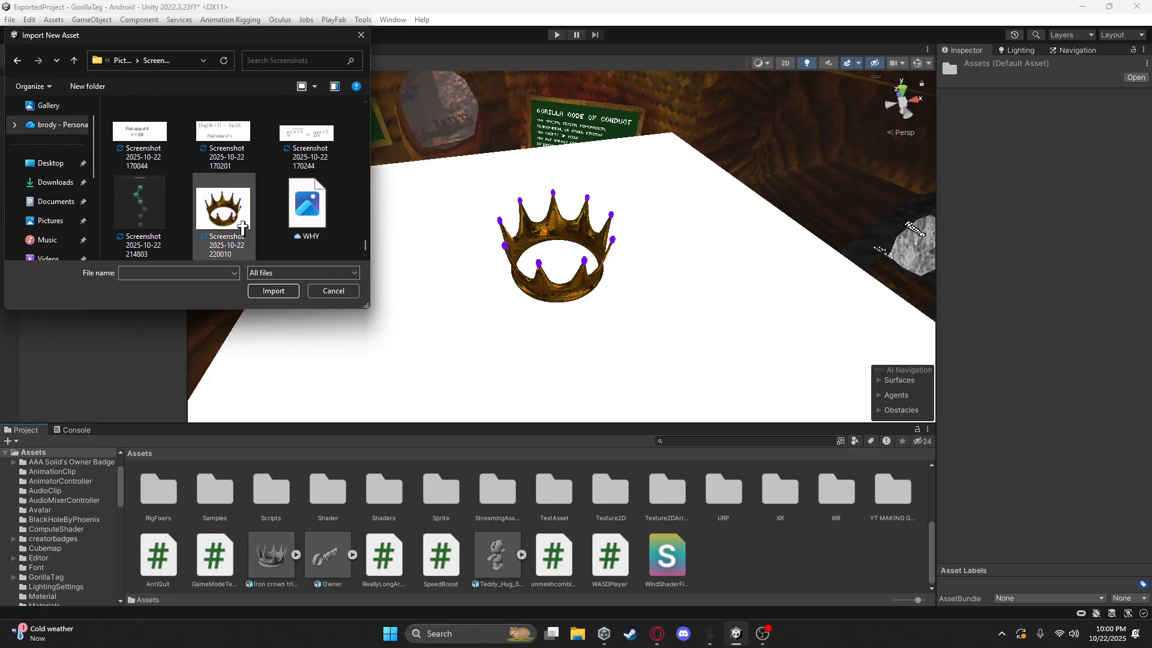
pyautogui.click(240, 233)
pyautogui.click(273, 290)
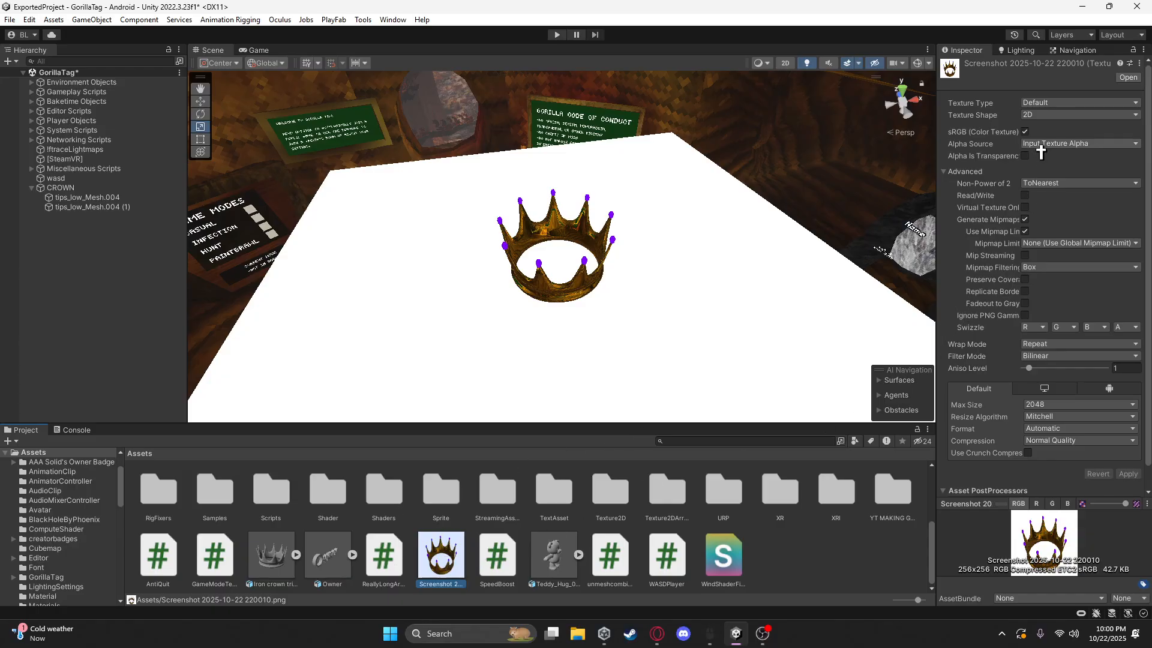
# Change the imported crown image's texture type to Sprite (2D and UI) and save its import settings
pyautogui.click(1051, 104)
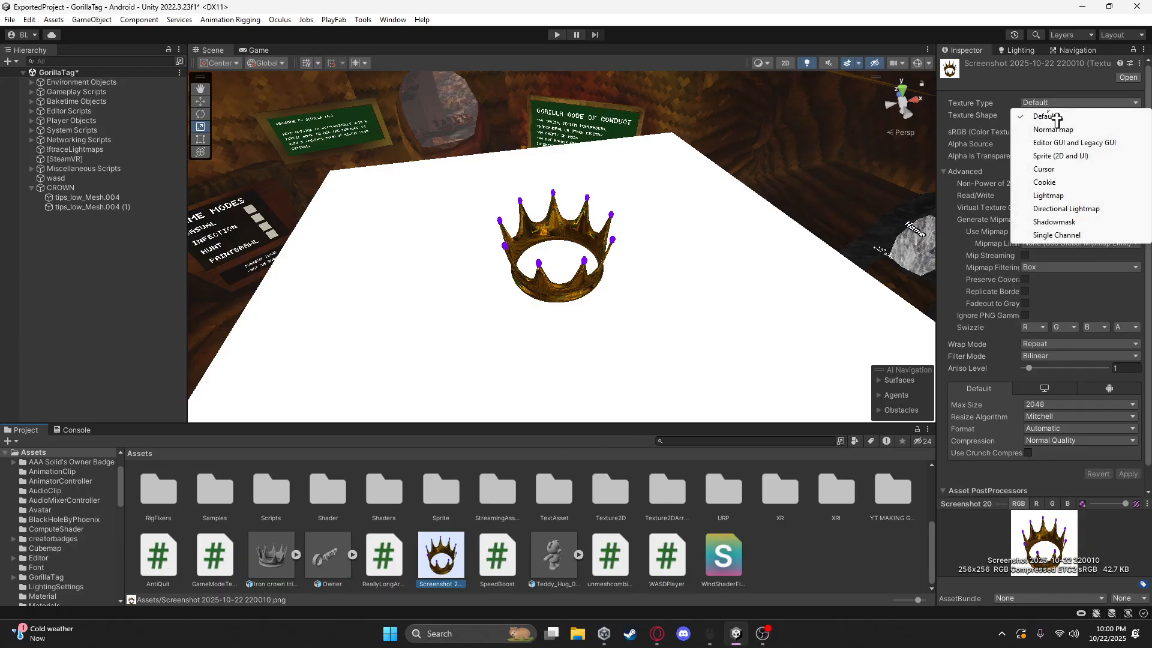
pyautogui.click(1074, 158)
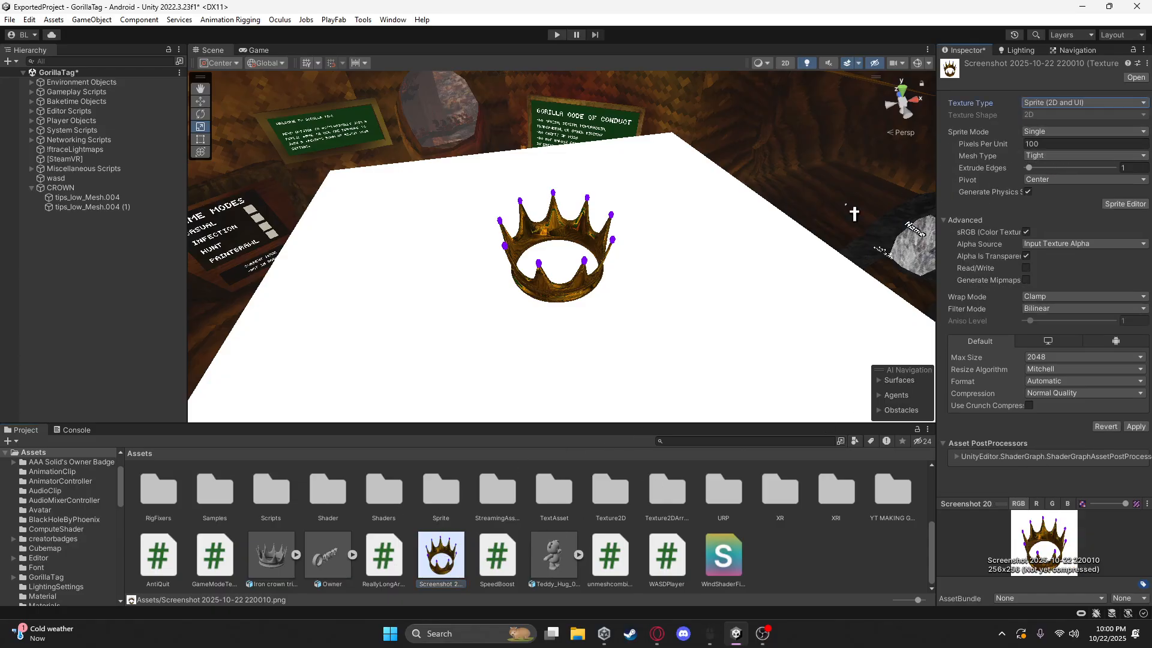
pyautogui.click(66, 187)
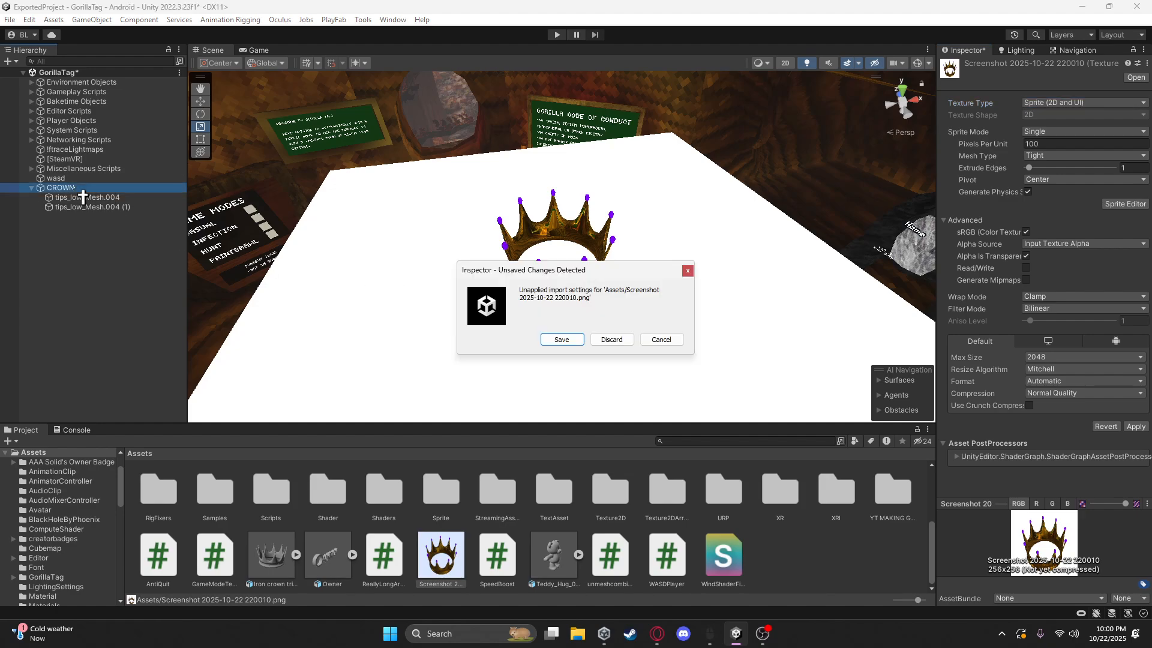
pyautogui.click(580, 343)
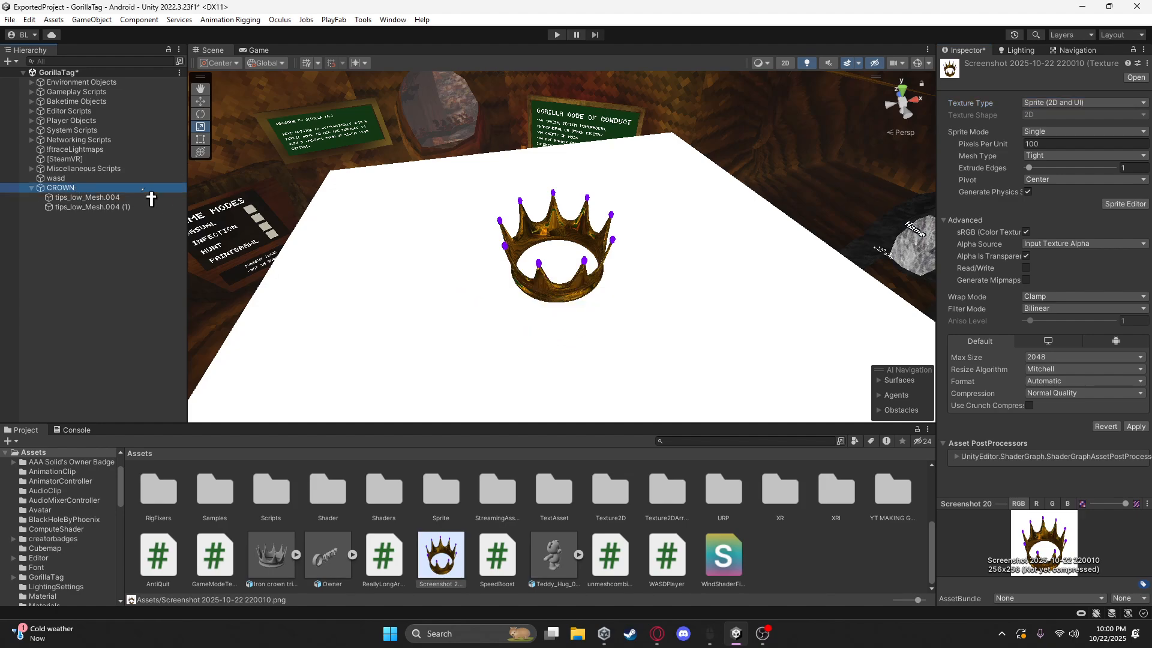
# Delete the temporary CROWN object together with its white backdrop from the scene
pyautogui.rightClick(89, 197)
pyautogui.click(151, 231)
pyautogui.click(527, 271)
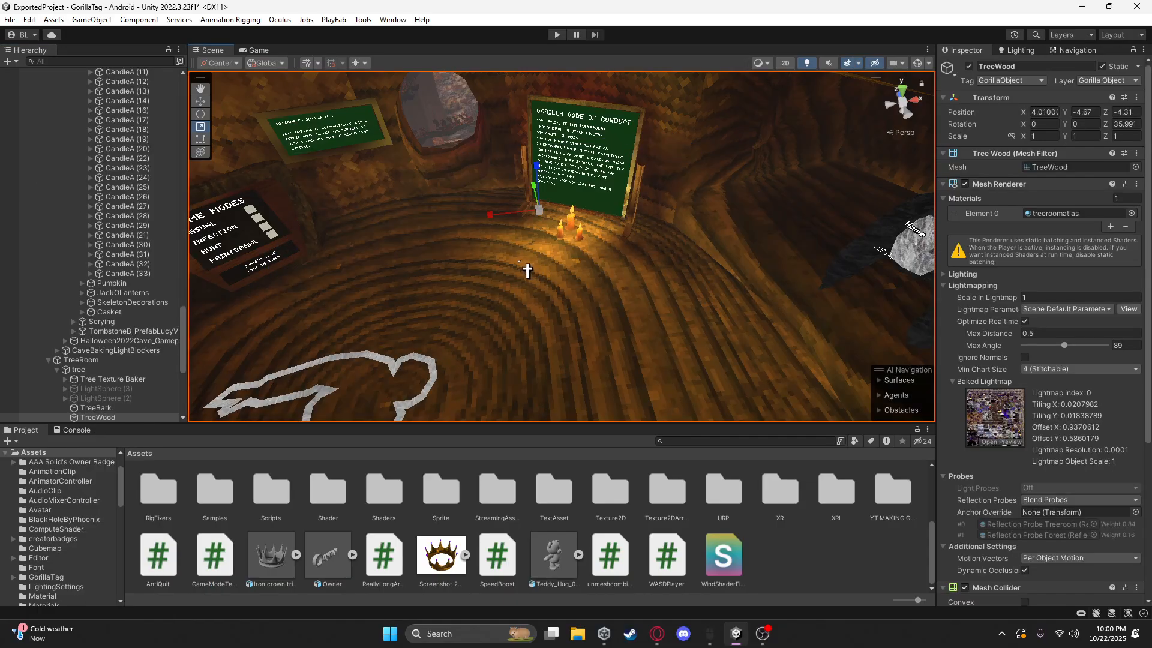
# Collapse the Environment Objects group in the hierarchy and save the scene
pyautogui.moveTo(183, 322); pyautogui.dragTo(180, 87)
pyautogui.click(31, 83)
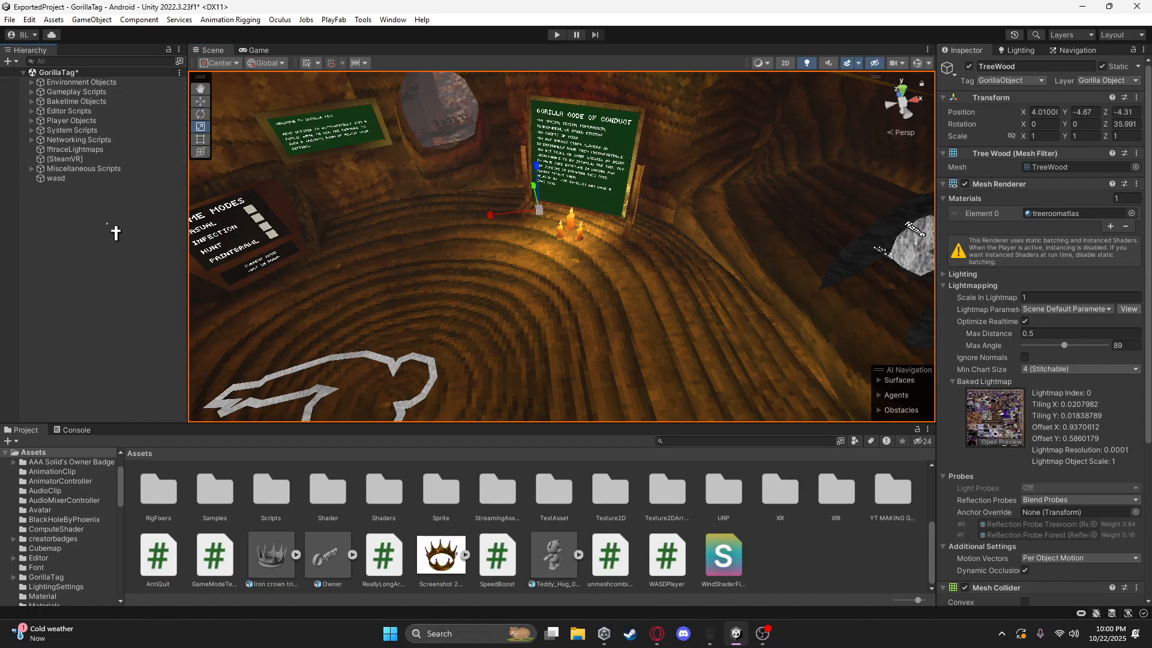
pyautogui.hotkey('ctrl', 's')
# Find CosmeticsController in the hierarchy and assign the crown screenshot sprite as the CROWN entry's item picture
pyautogui.click(76, 62)
pyautogui.write('cosm')
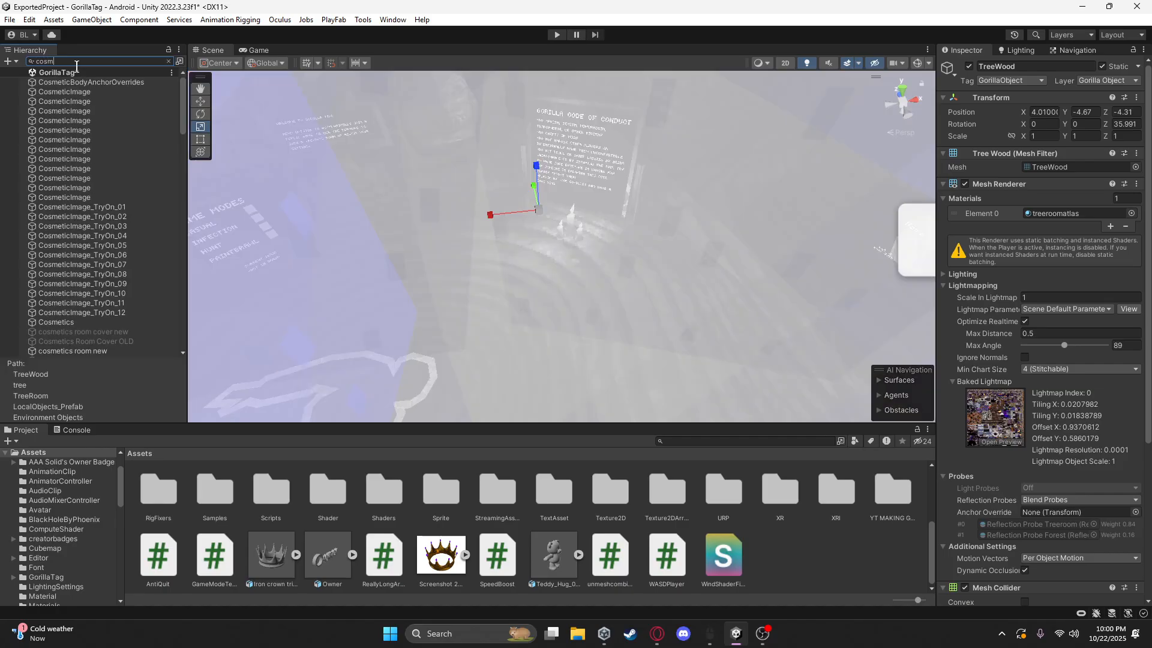
pyautogui.write('eticsc')
pyautogui.click(90, 83)
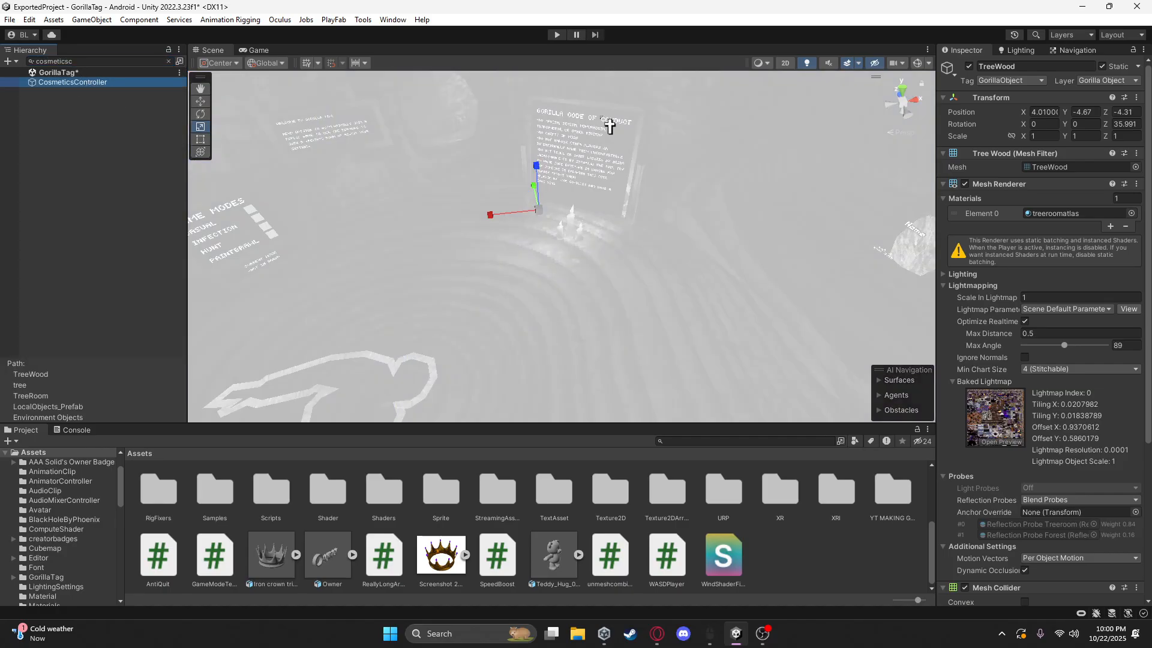
pyautogui.scroll(-5, 1037, 432)
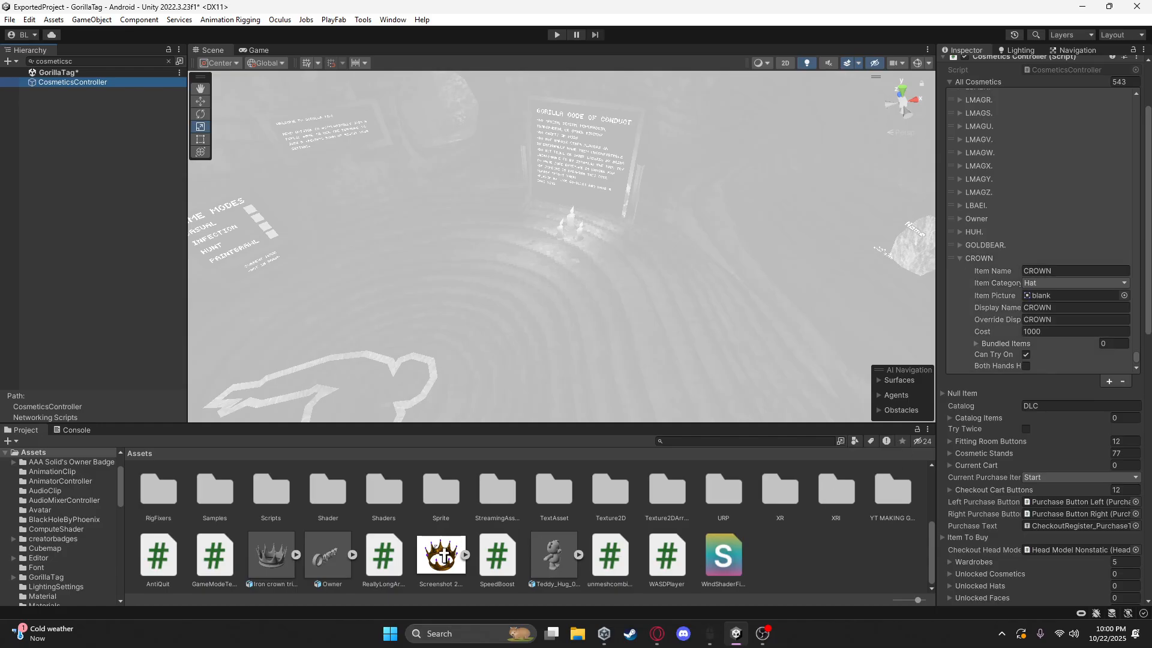
pyautogui.moveTo(444, 557); pyautogui.dragTo(1074, 298)
# Clear the hierarchy search, collapse the Networking Scripts group, and deselect CosmeticsController
pyautogui.moveTo(664, 178); pyautogui.dragTo(768, 275, button='right')
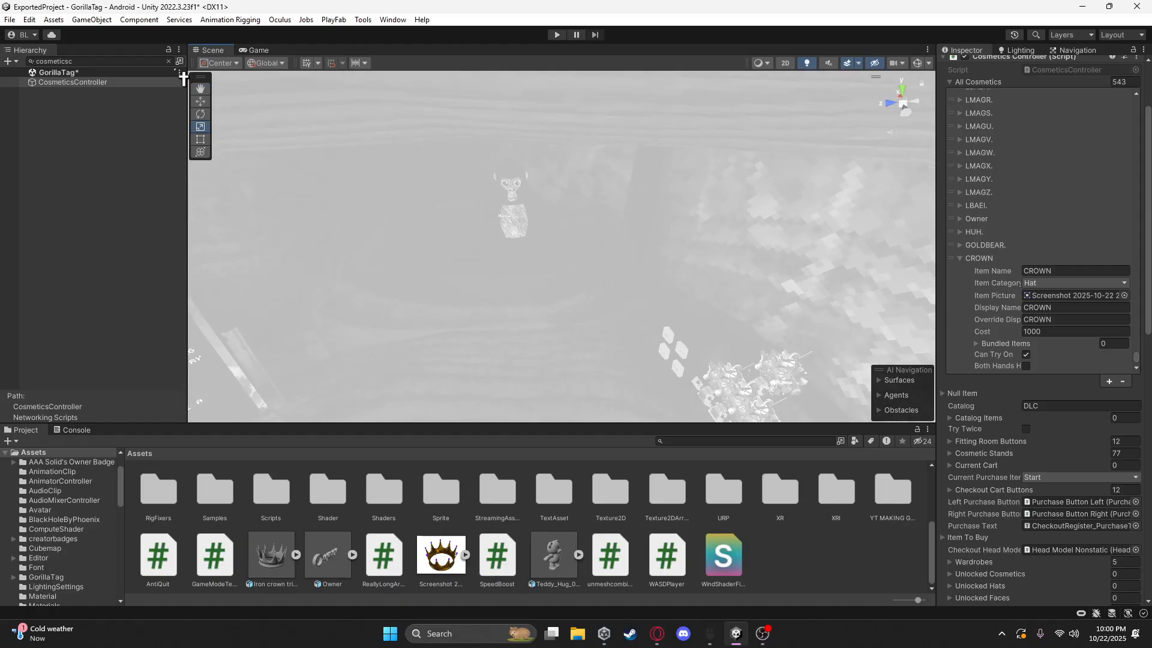
pyautogui.click(168, 61)
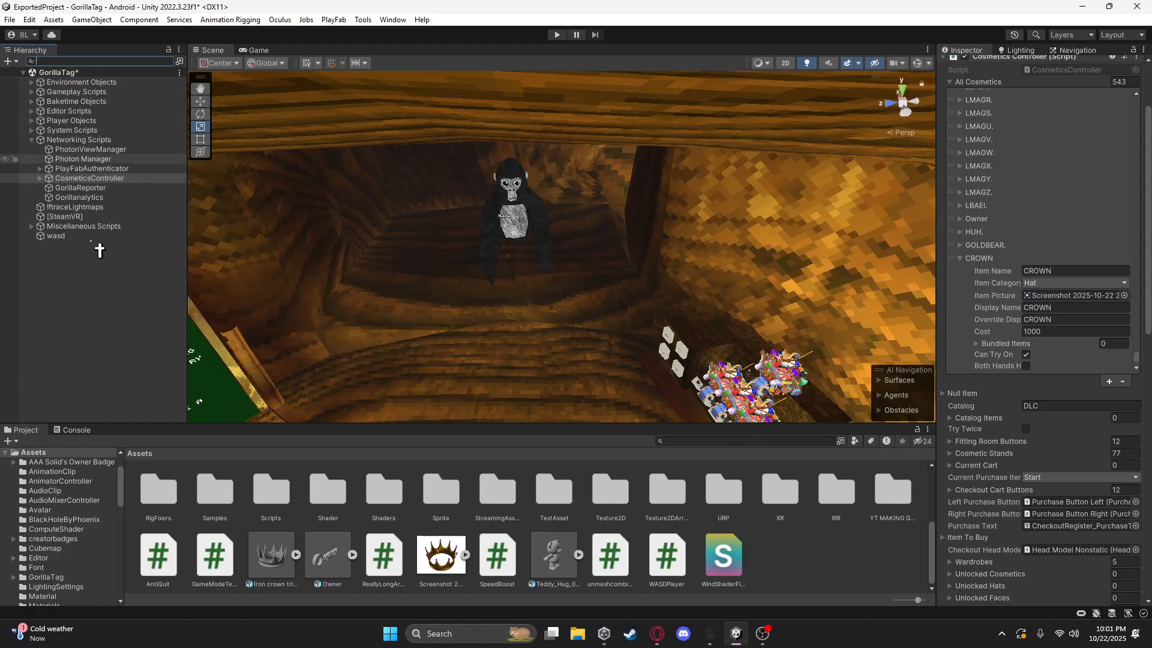
pyautogui.click(32, 140)
pyautogui.click(103, 322)
# Search the project assets for "gorilla player" and open the Gorilla Player Networked prefab for editing
pyautogui.moveTo(630, 243); pyautogui.dragTo(695, 187, button='right')
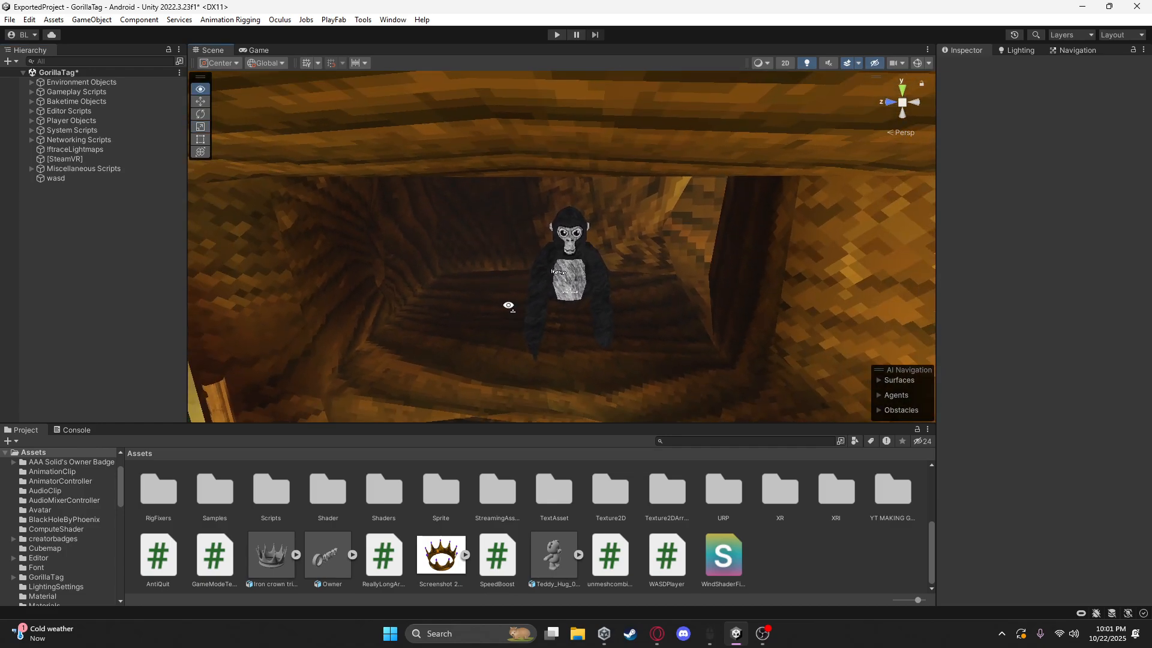
pyautogui.moveTo(509, 305); pyautogui.dragTo(606, 240, button='right')
pyautogui.click(707, 441)
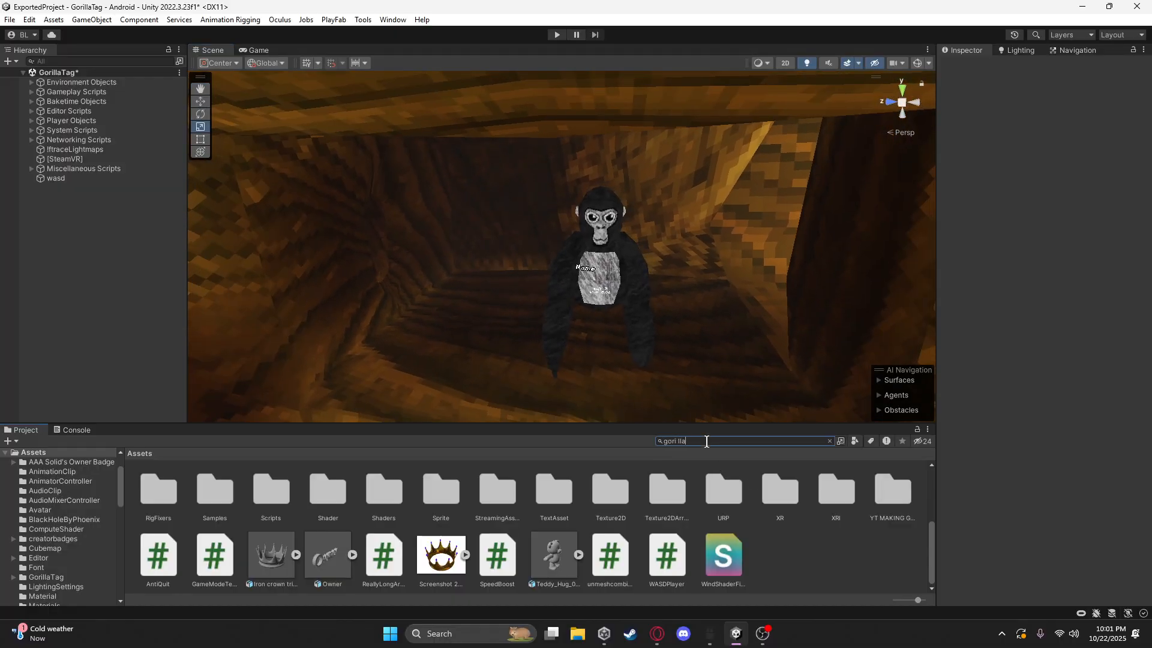
pyautogui.write('gorilla')
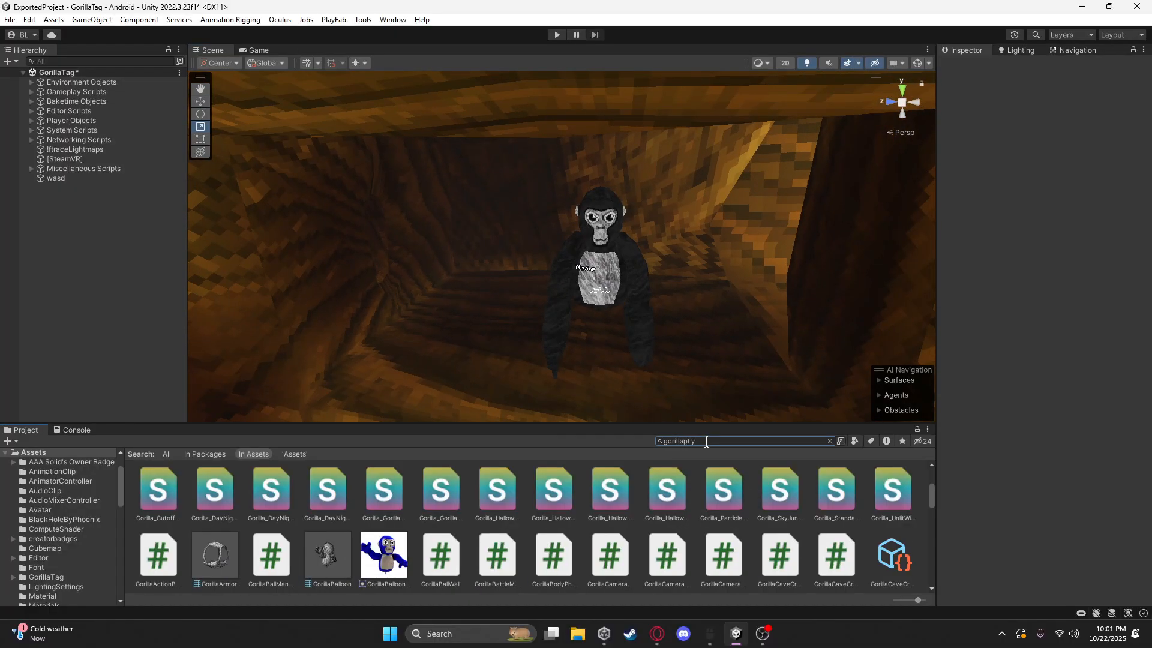
pyautogui.write('ply')
pyautogui.press('BackSpace')
pyautogui.press('BackSpace')
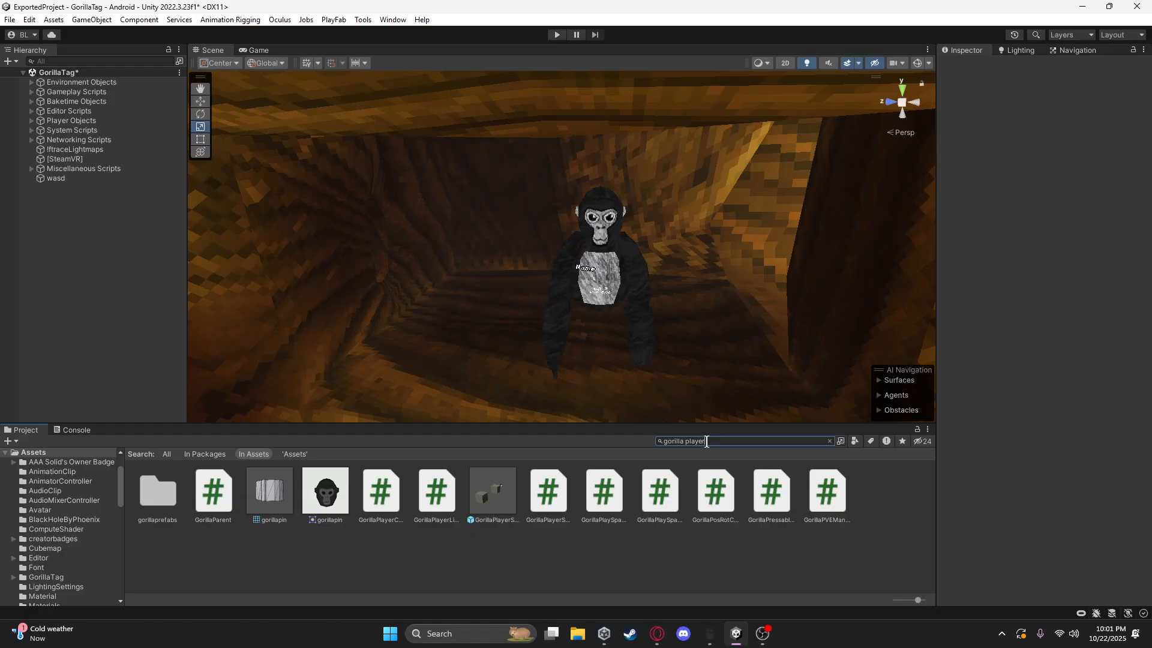
pyautogui.click(163, 503)
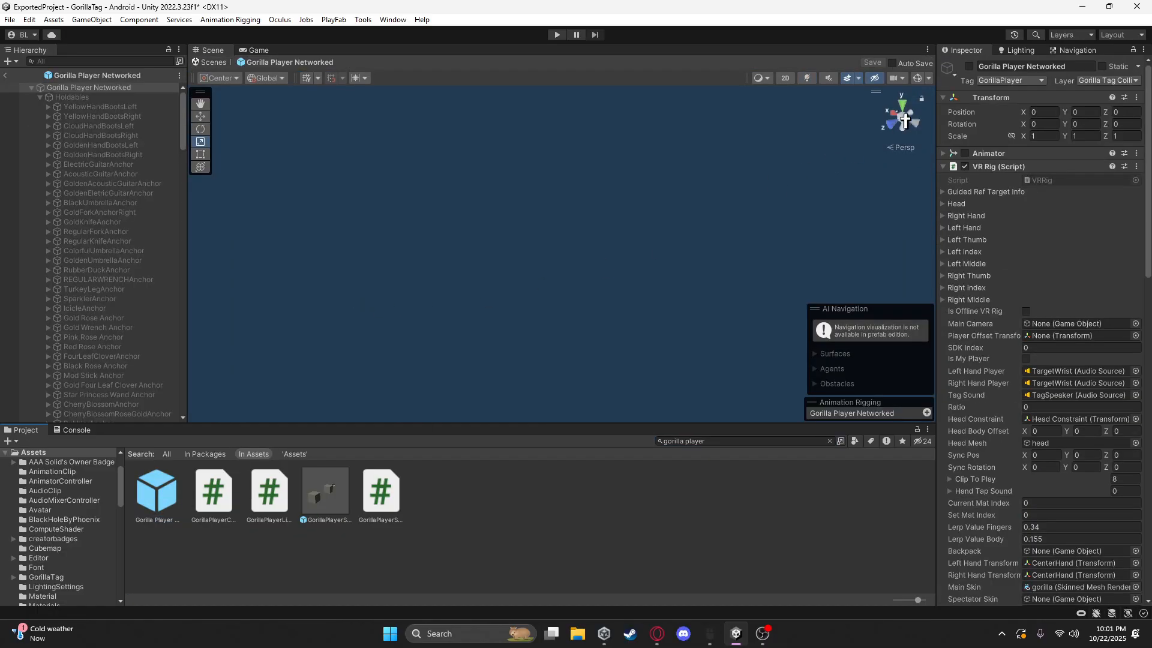
# Enable the Gorilla Player Networked root object and, in the hierarchy, expand the head group under the rig's body
pyautogui.click(969, 66)
pyautogui.moveTo(601, 281); pyautogui.dragTo(597, 189, button='right')
pyautogui.press('s')
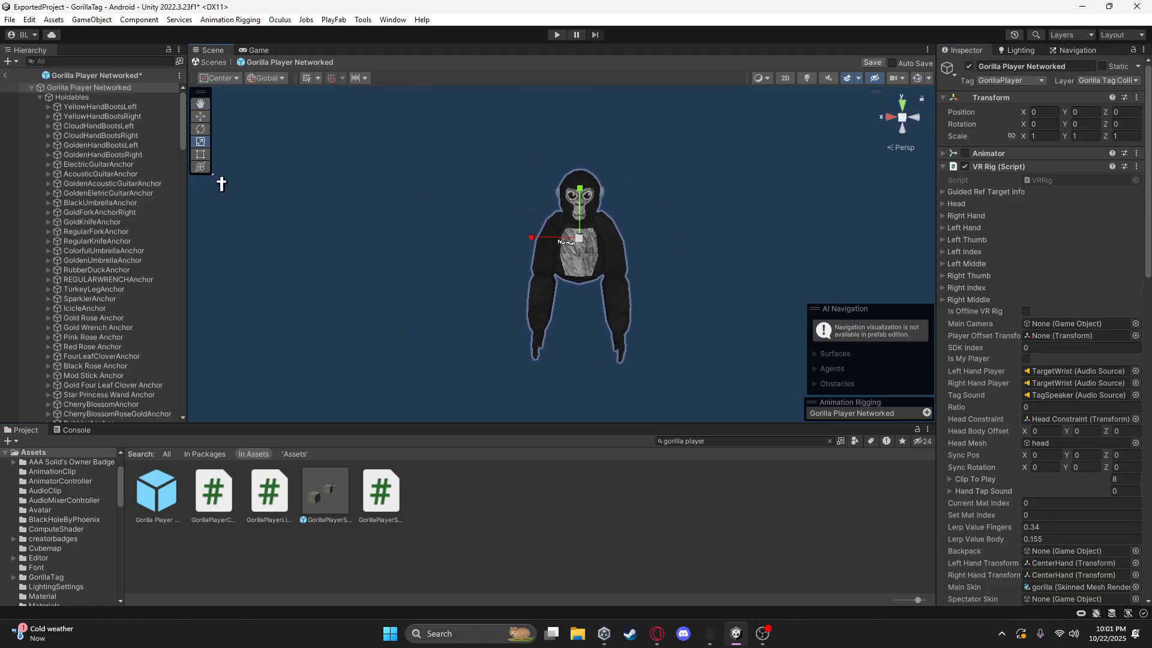
pyautogui.click(39, 97)
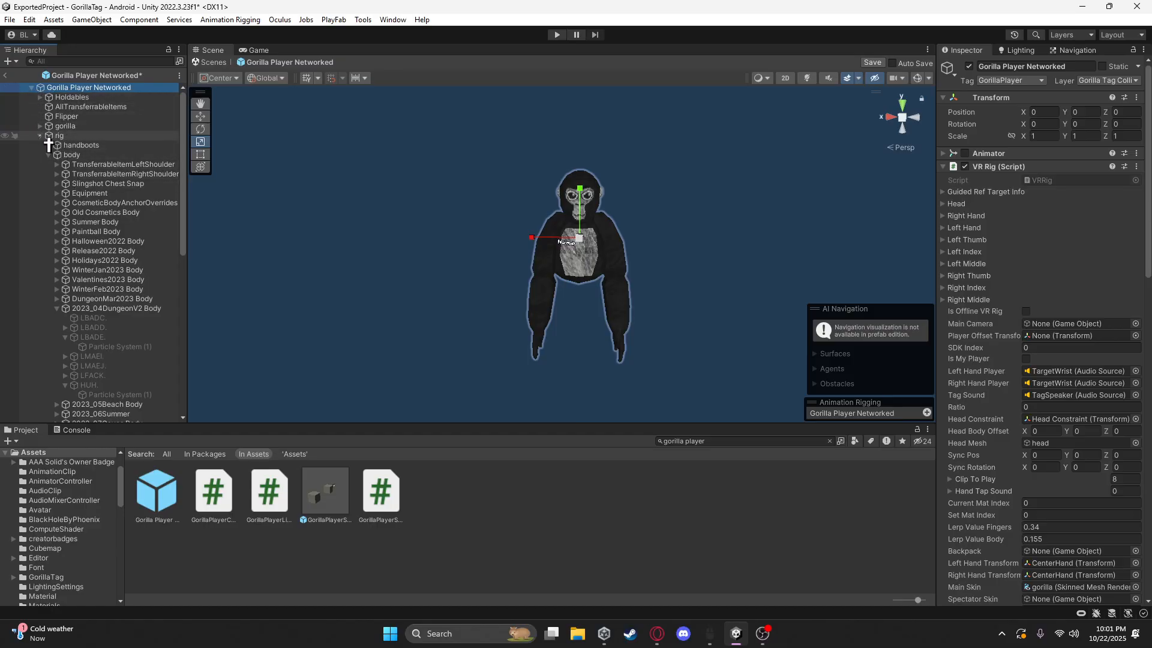
pyautogui.scroll(-3, 127, 244)
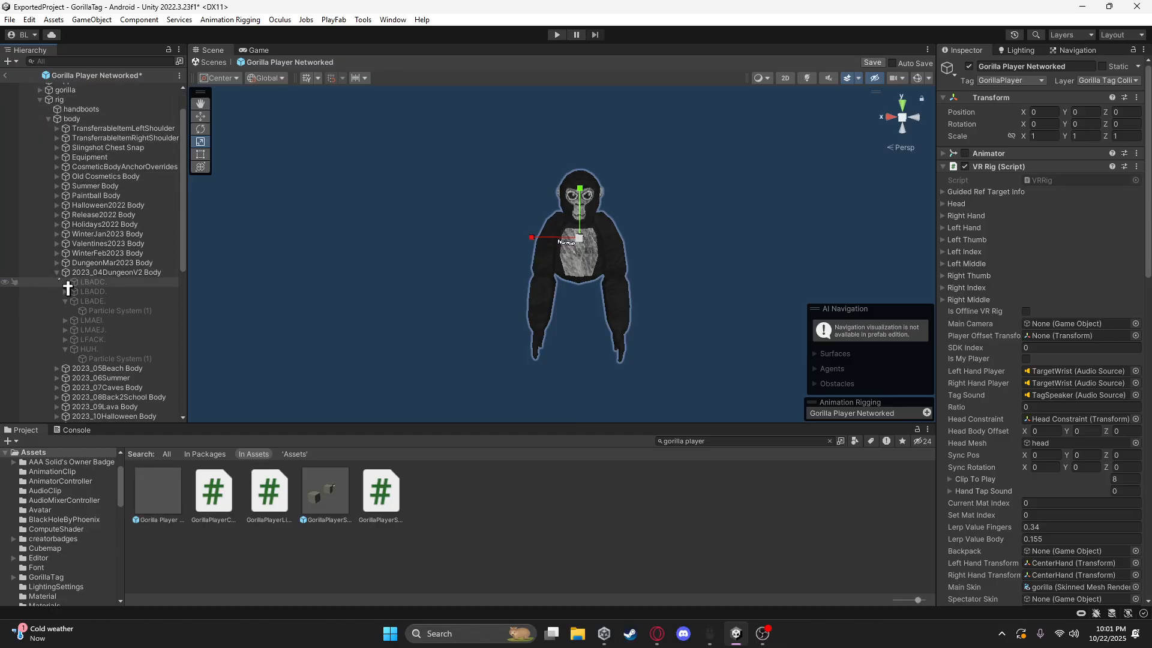
pyautogui.click(57, 272)
pyautogui.scroll(-5, 66, 273)
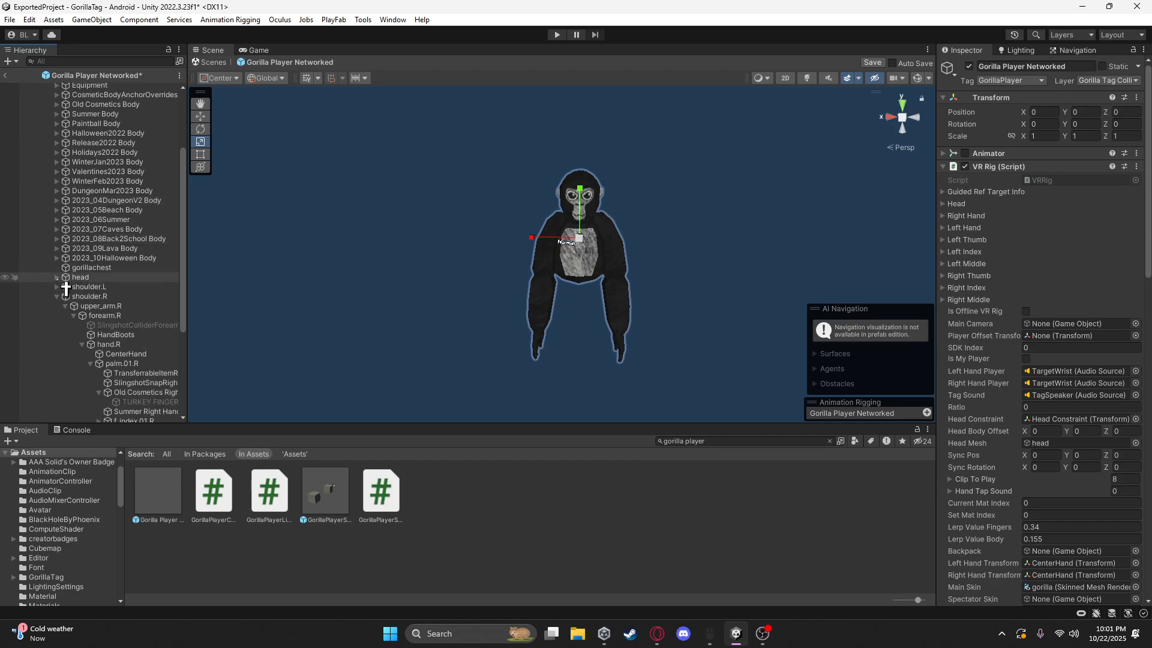
pyautogui.click(57, 277)
pyautogui.rightClick(103, 300)
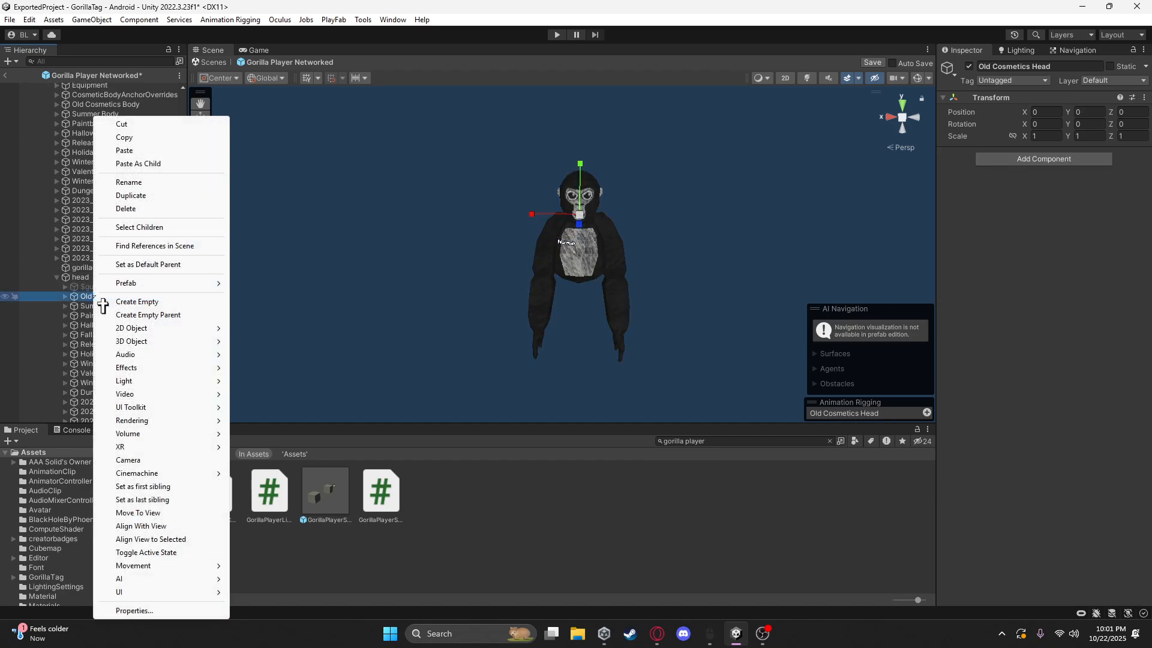
pyautogui.click(164, 164)
pyautogui.keyDown('alt'); pyautogui.moveTo(618, 268); pyautogui.dragTo(851, 205); pyautogui.keyUp('alt')
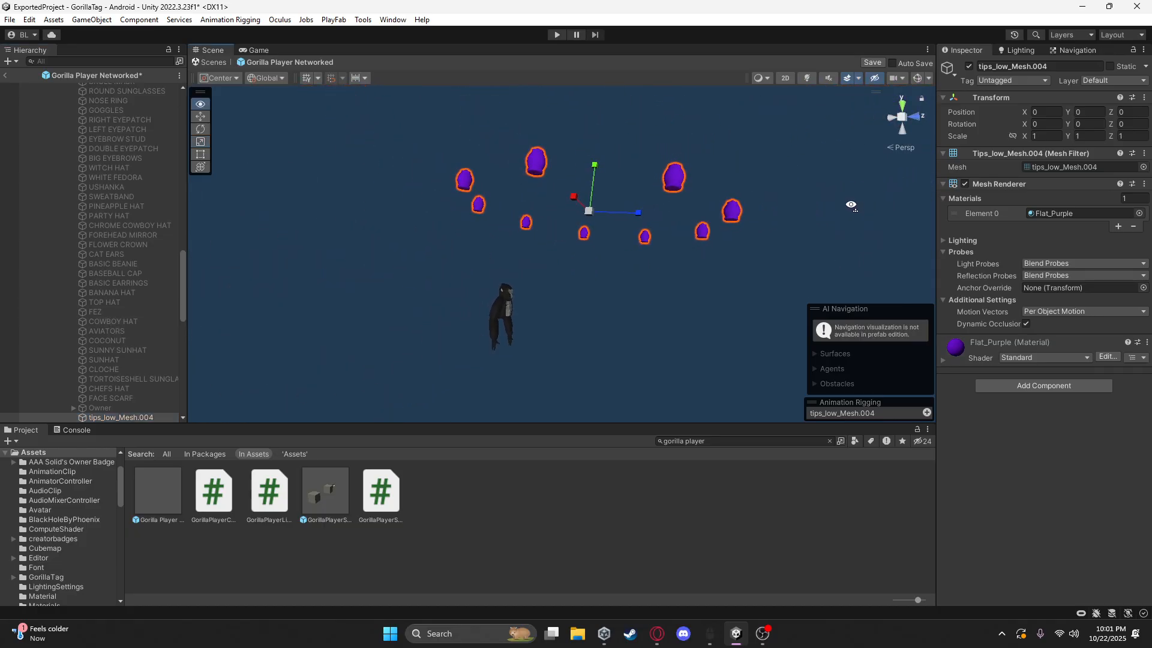
pyautogui.scroll(-2, 123, 395)
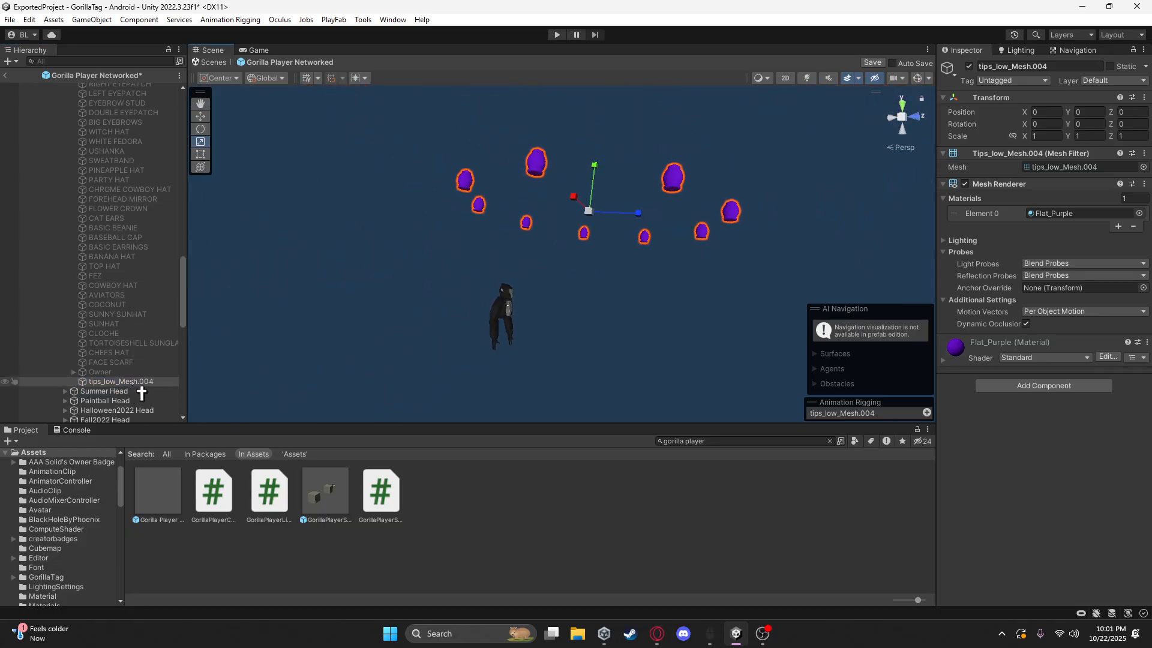
pyautogui.rightClick(134, 382)
pyautogui.click(207, 223)
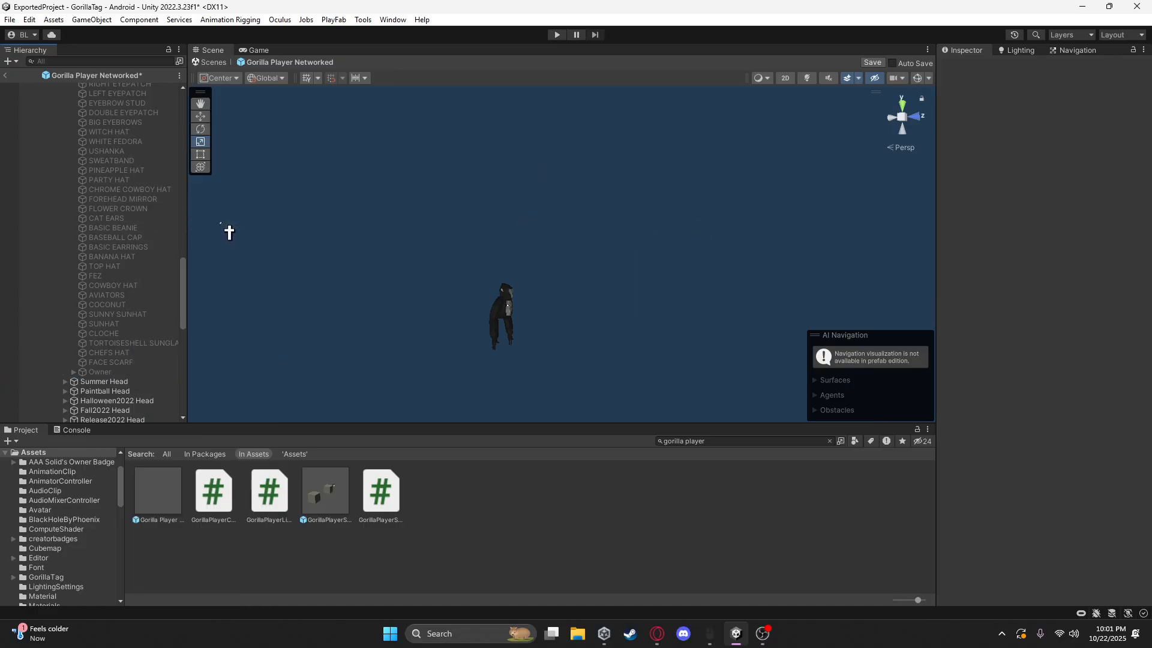
# Leave the player prefab with its changes saved, find the CROWN object in the scene hierarchy, and copy it
pyautogui.click(6, 76)
pyautogui.click(546, 346)
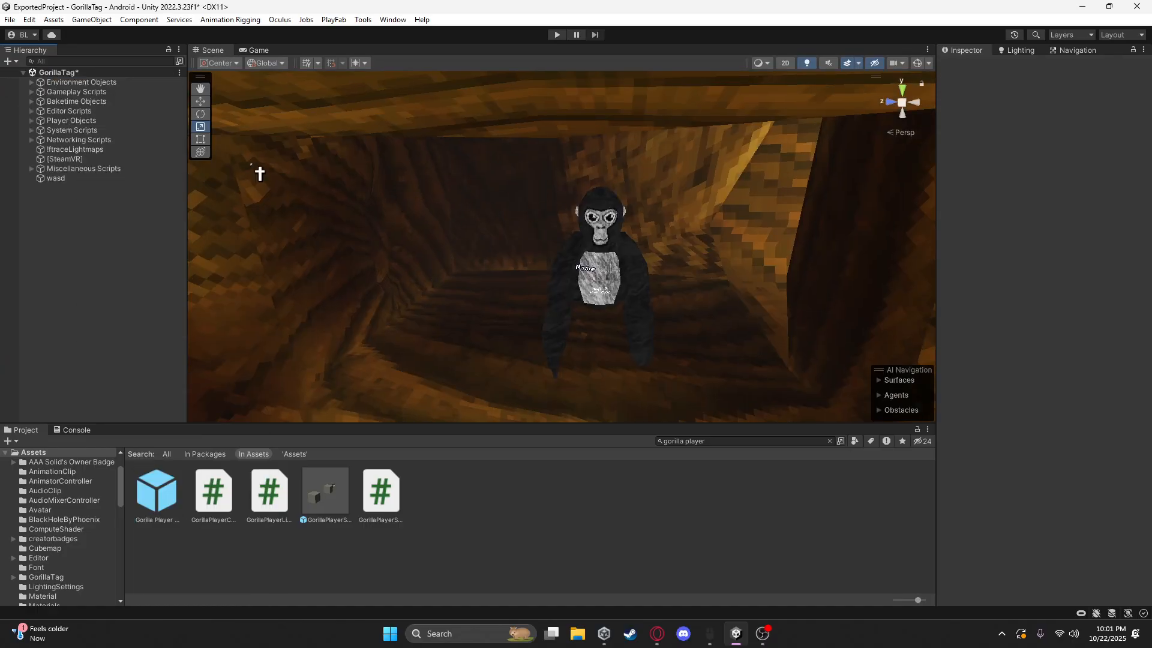
pyautogui.click(122, 62)
pyautogui.write('crown')
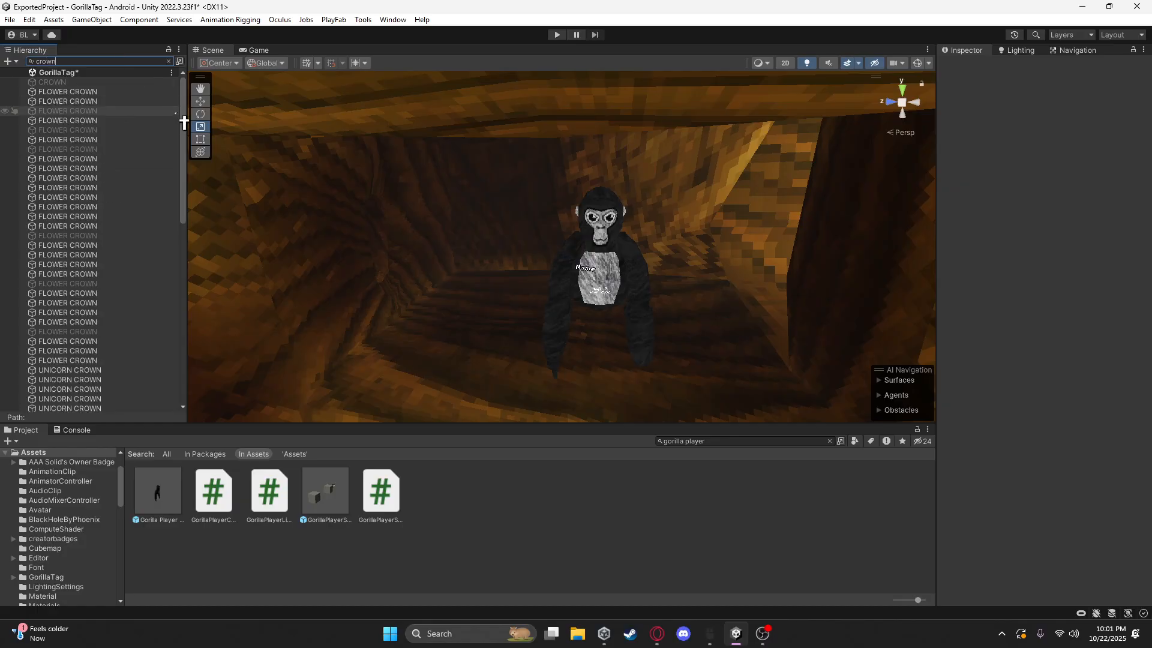
pyautogui.click(128, 84)
pyautogui.rightClick(118, 80)
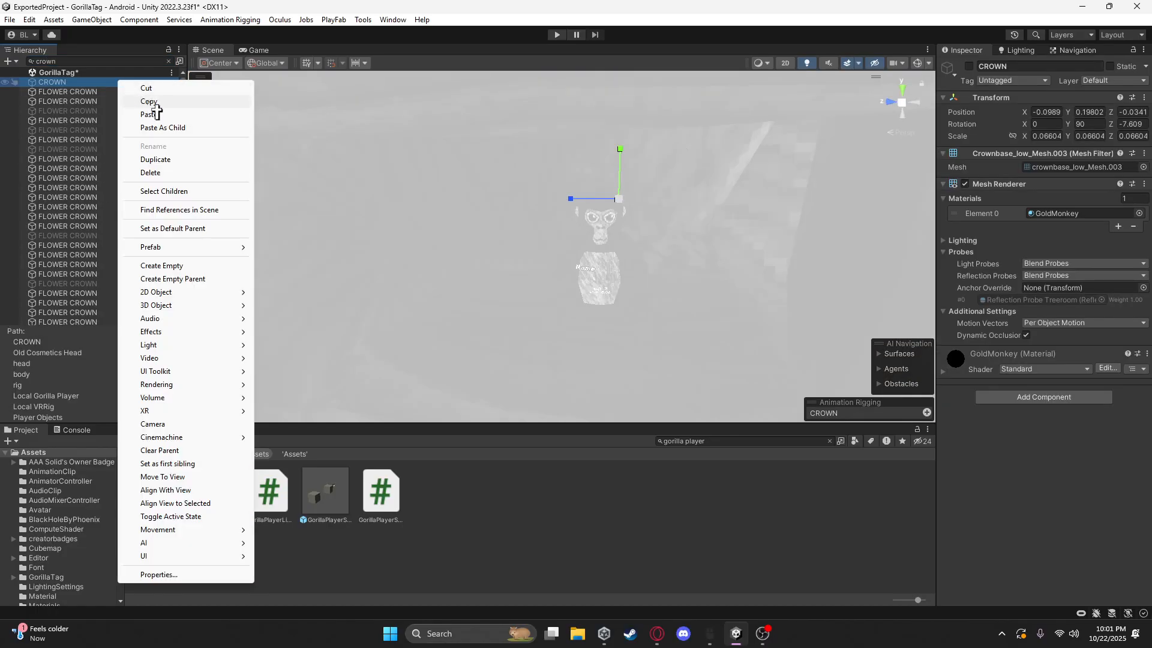
pyautogui.click(156, 103)
pyautogui.click(165, 62)
pyautogui.press('BackSpace')
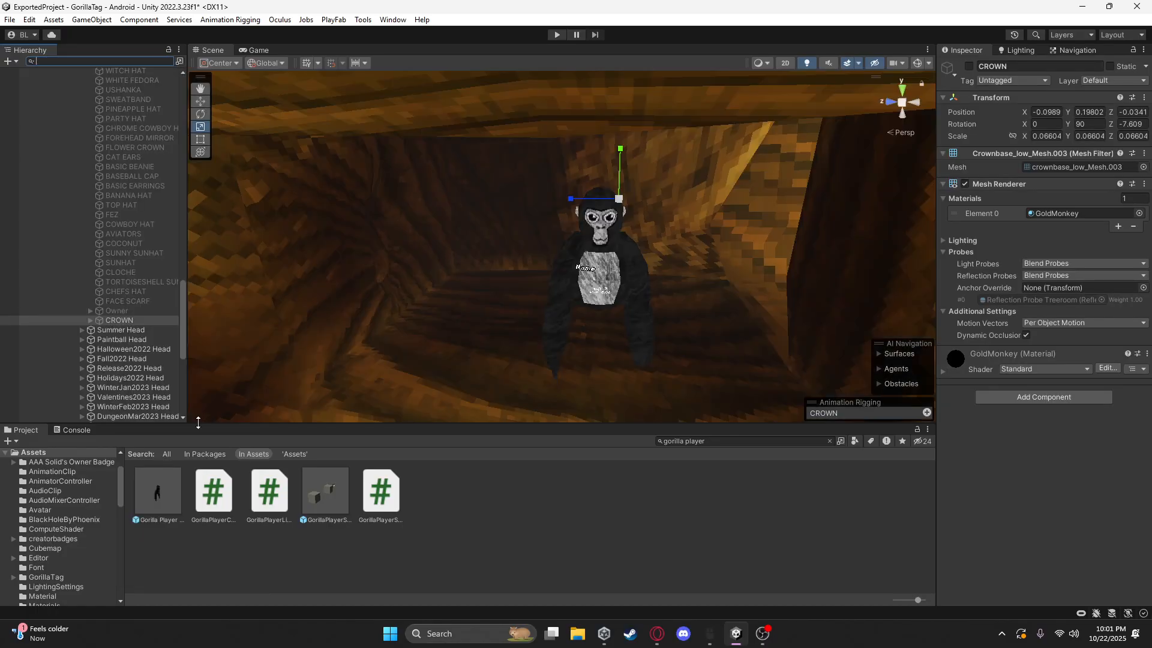
# Reopen the Gorilla Player Networked prefab and paste CROWN as a child of Old Cosmetics Head
pyautogui.click(161, 487)
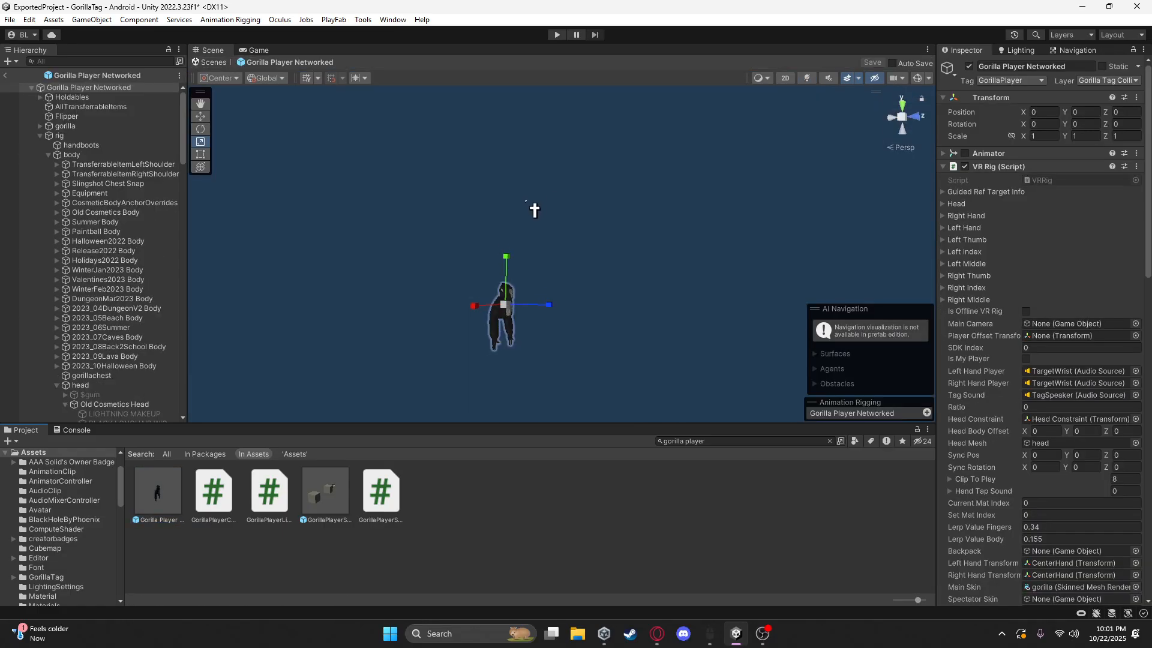
pyautogui.moveTo(533, 212); pyautogui.dragTo(424, 269, button='right')
pyautogui.press('w')
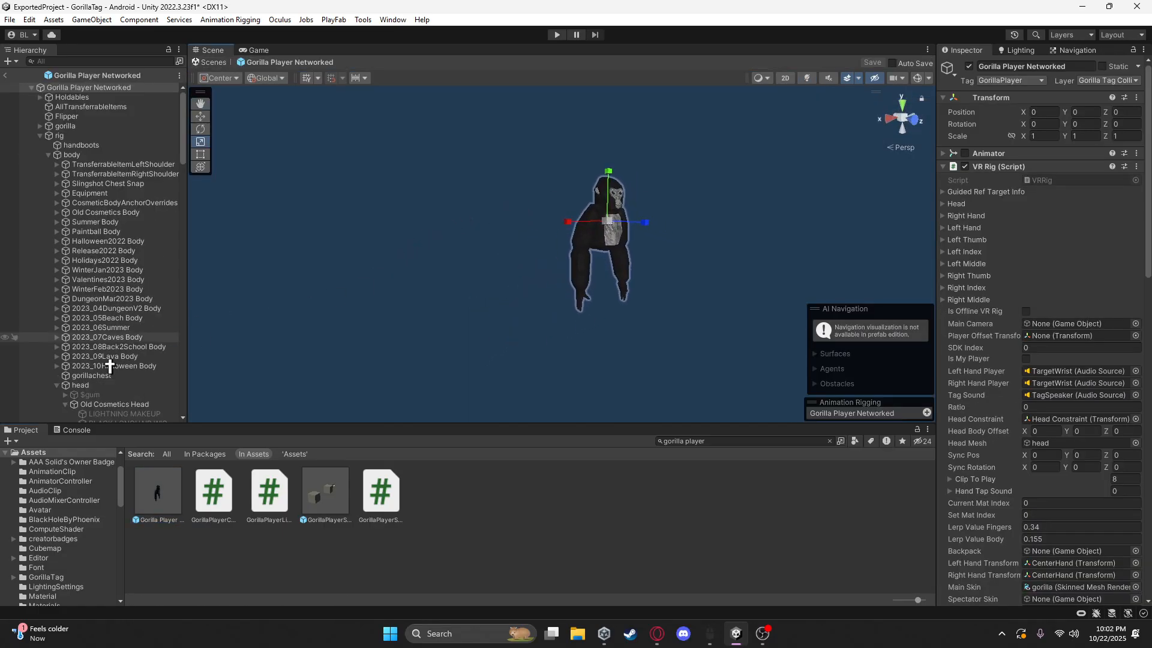
pyautogui.rightClick(117, 405)
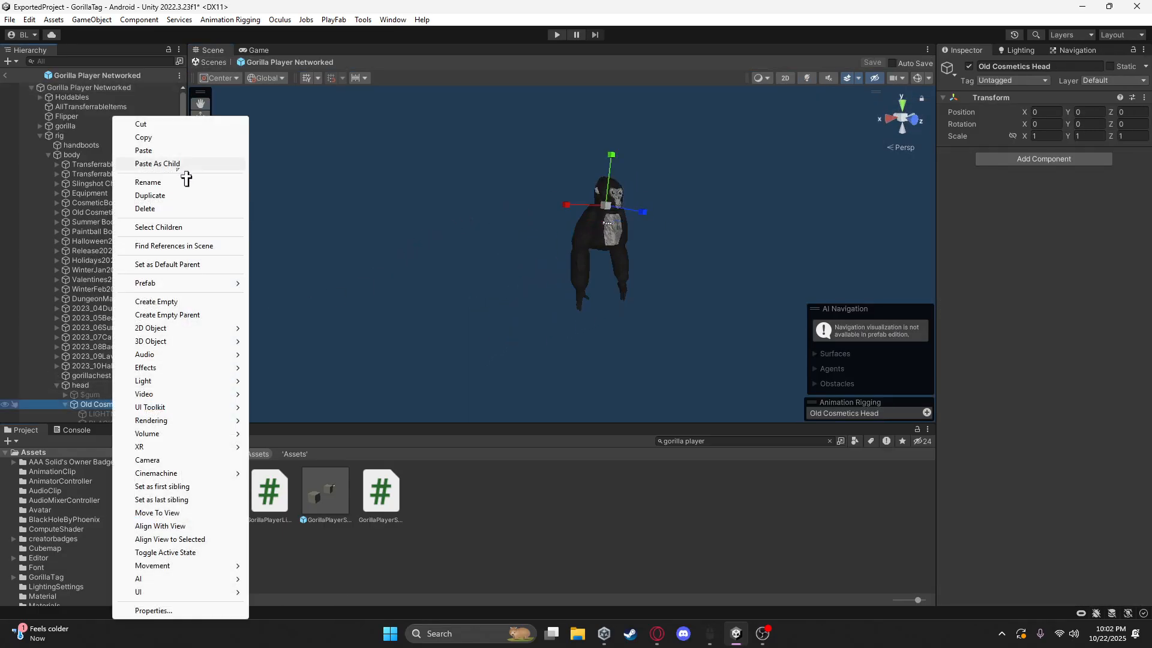
pyautogui.click(188, 167)
# Enable the pasted CROWN temporarily to check its fit on the gorilla's head, and disable it again
pyautogui.press('w')
pyautogui.moveTo(529, 225); pyautogui.dragTo(519, 207, button='right')
pyautogui.press('d')
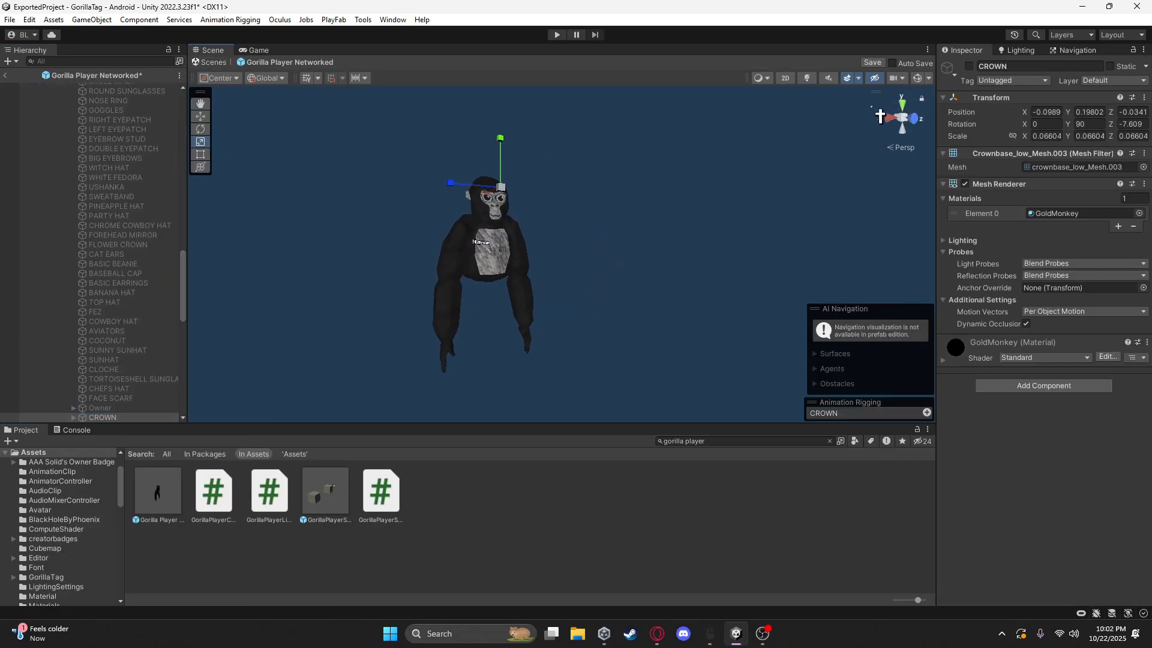
pyautogui.click(969, 66)
pyautogui.press('w')
pyautogui.moveTo(754, 244); pyautogui.dragTo(545, 353, button='right')
pyautogui.press('w')
pyautogui.press('e')
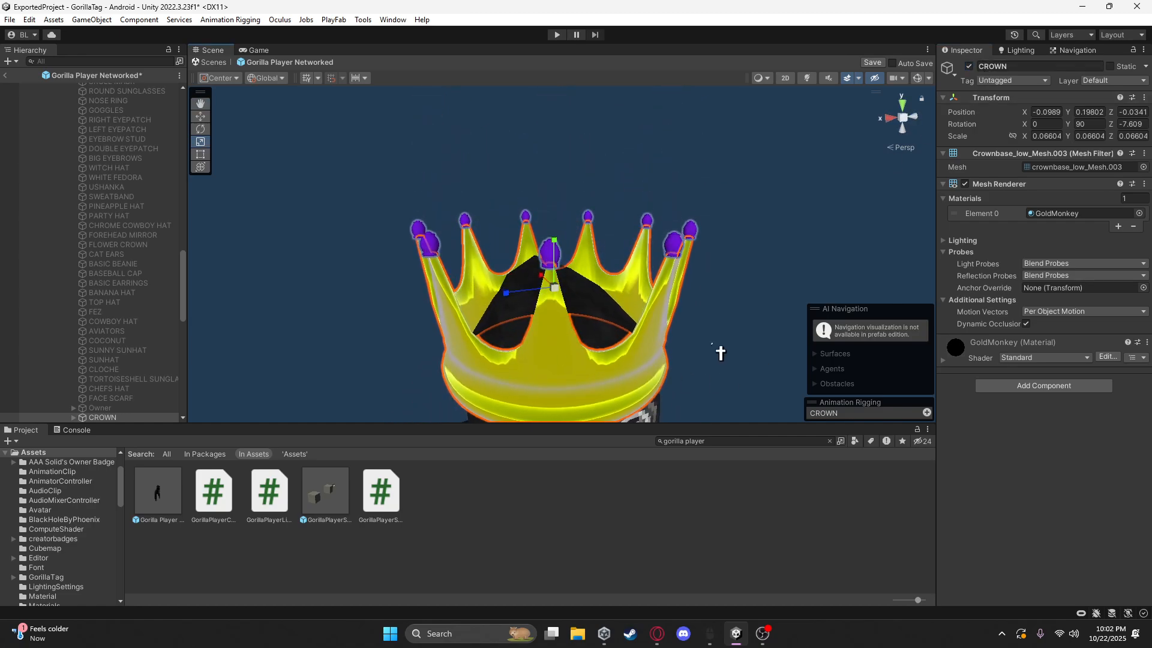
pyautogui.press('d')
pyautogui.moveTo(594, 323); pyautogui.dragTo(667, 258, button='right')
pyautogui.press('s')
pyautogui.press('a')
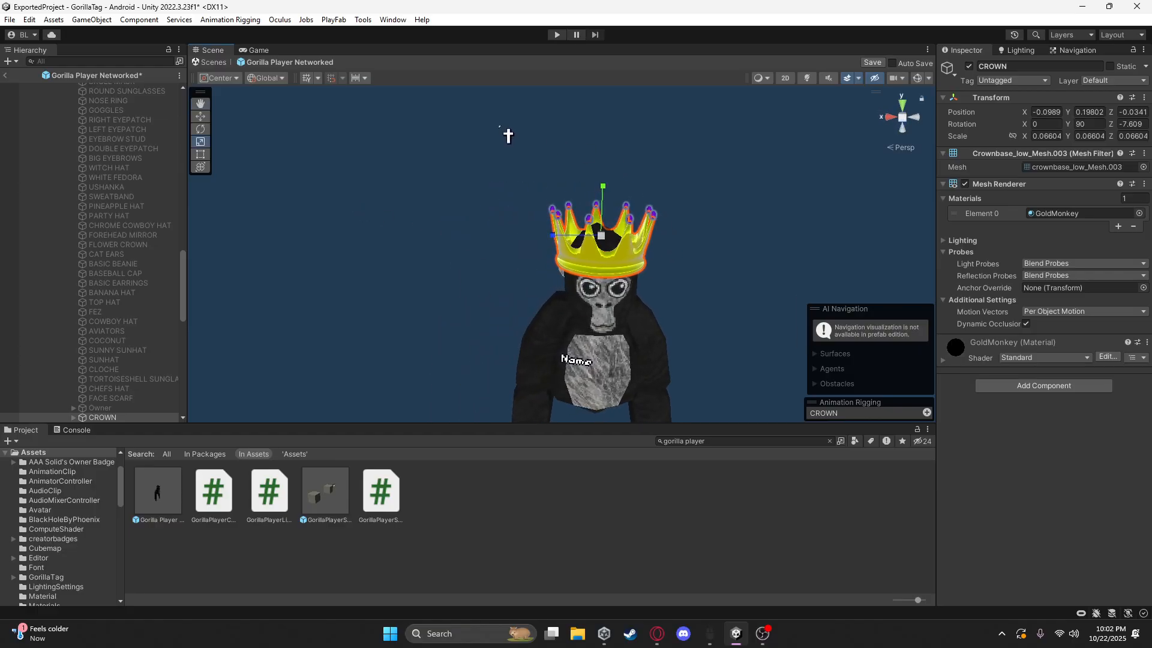
pyautogui.click(970, 67)
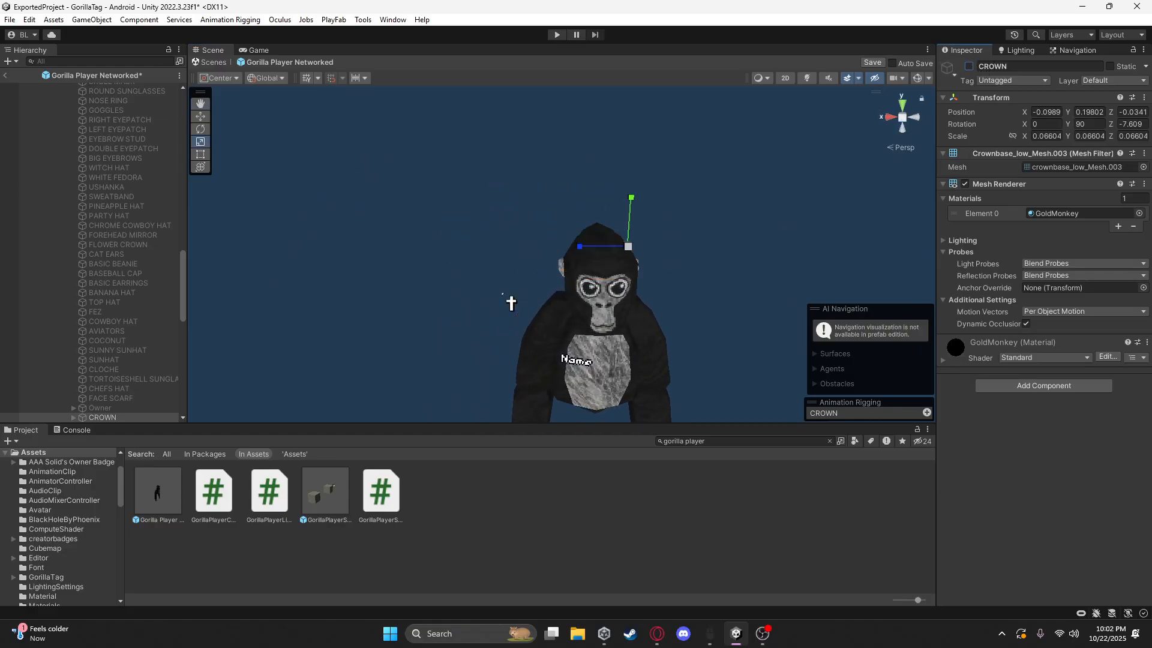
pyautogui.press('s')
pyautogui.moveTo(547, 188)
pyautogui.mouseDown(button='right')
pyautogui.moveTo(591, 201)
pyautogui.moveTo(549, 210)
pyautogui.mouseUp(button='right')
# Select the Gorilla Player Networked root and expand the Cosmetics list in its VR Rig script
pyautogui.scroll(10, 103, 361)
pyautogui.scroll(15, 110, 368)
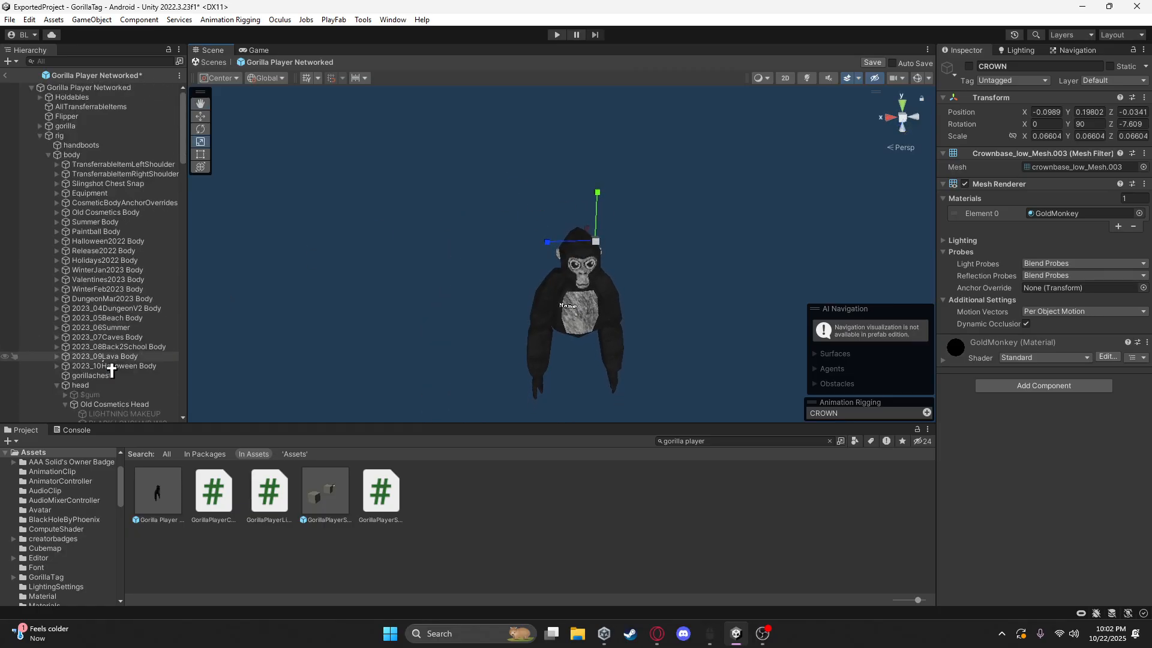
pyautogui.click(87, 88)
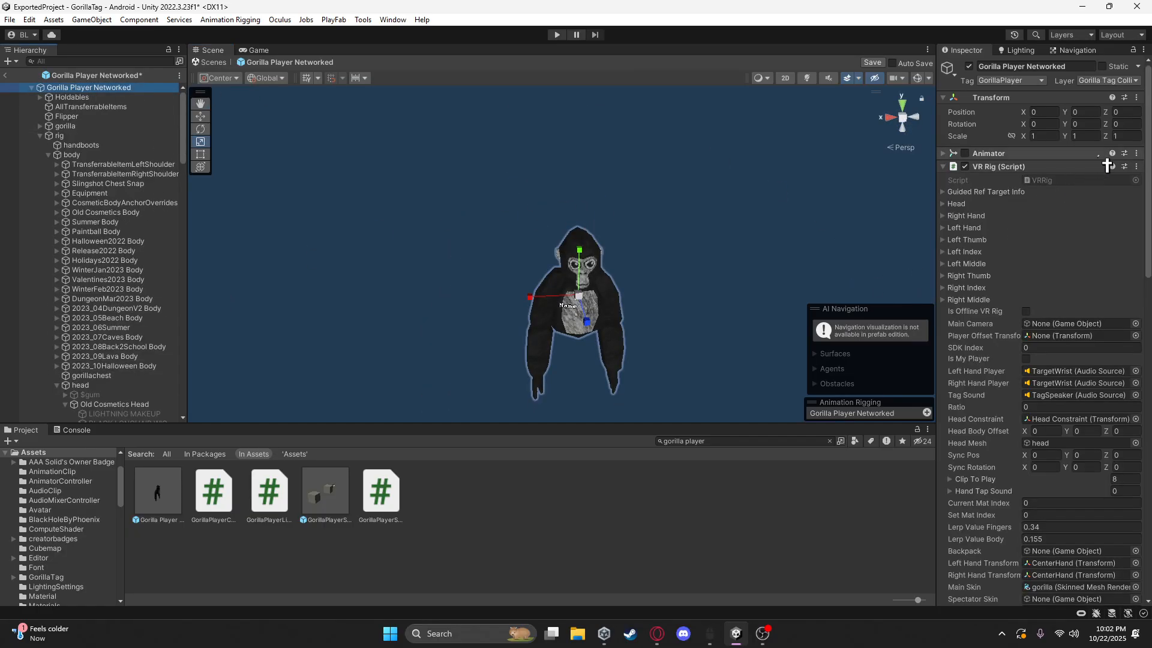
pyautogui.scroll(-3, 1068, 329)
pyautogui.scroll(-16, 1068, 328)
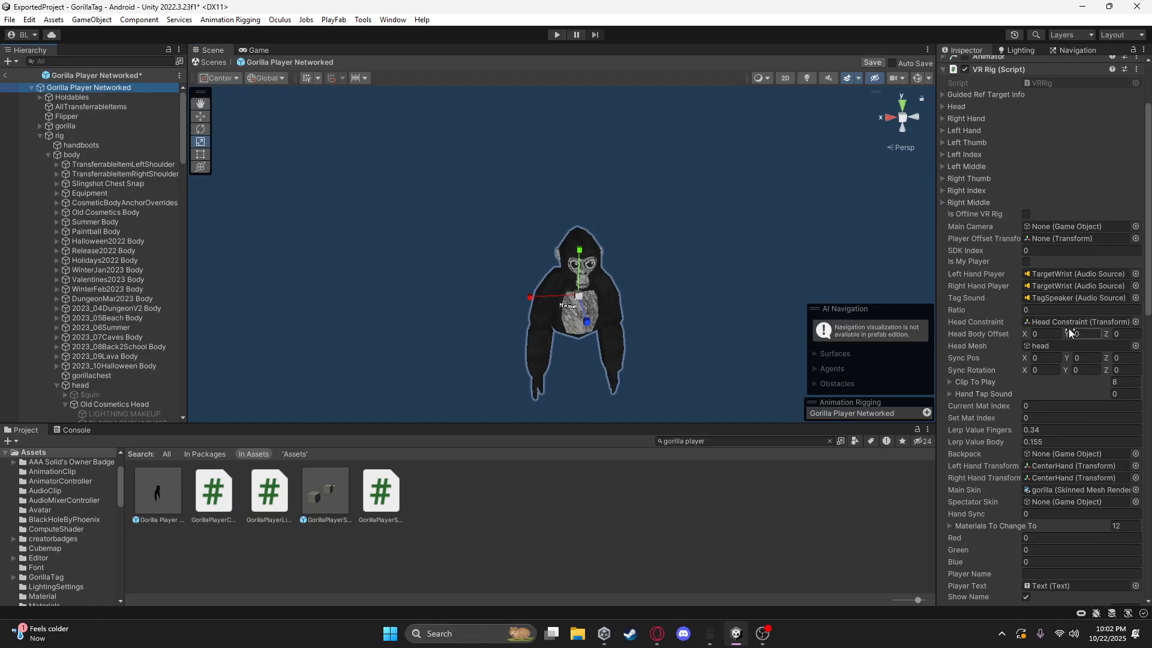
pyautogui.scroll(20, 972, 347)
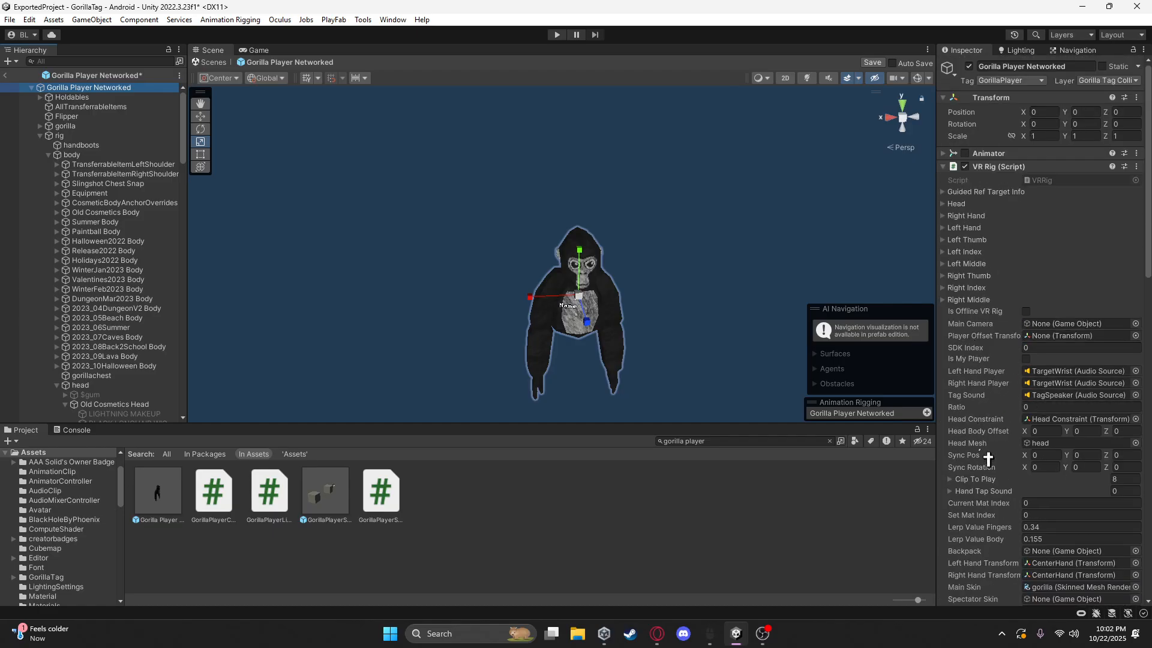
pyautogui.scroll(-4, 996, 427)
pyautogui.scroll(-3, 996, 427)
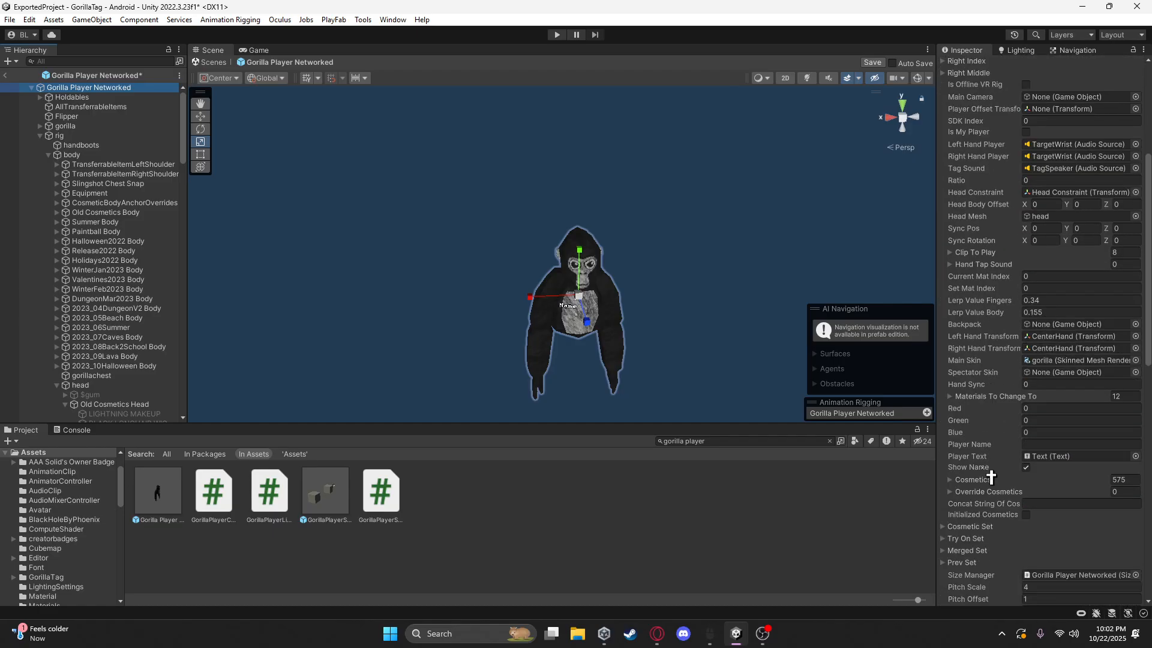
pyautogui.click(990, 477)
pyautogui.scroll(-2, 990, 432)
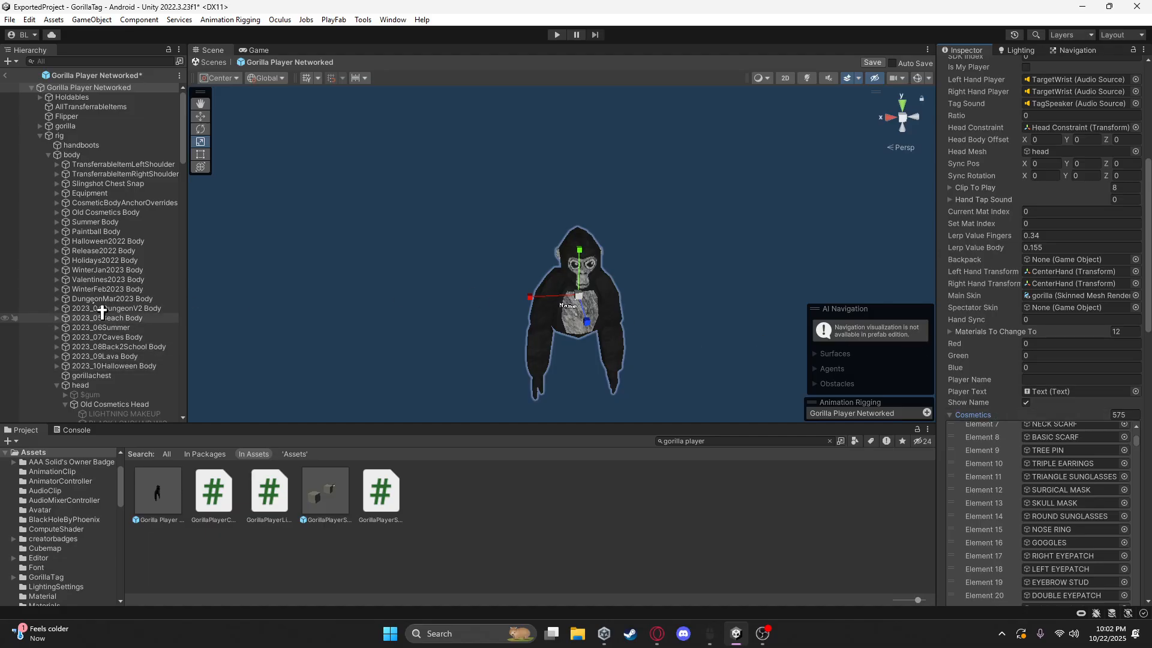
# Add an element at the end of the VR Rig's Cosmetics list and assign the prefab's CROWN object to it
pyautogui.scroll(-20, 127, 275)
pyautogui.scroll(-10, 127, 275)
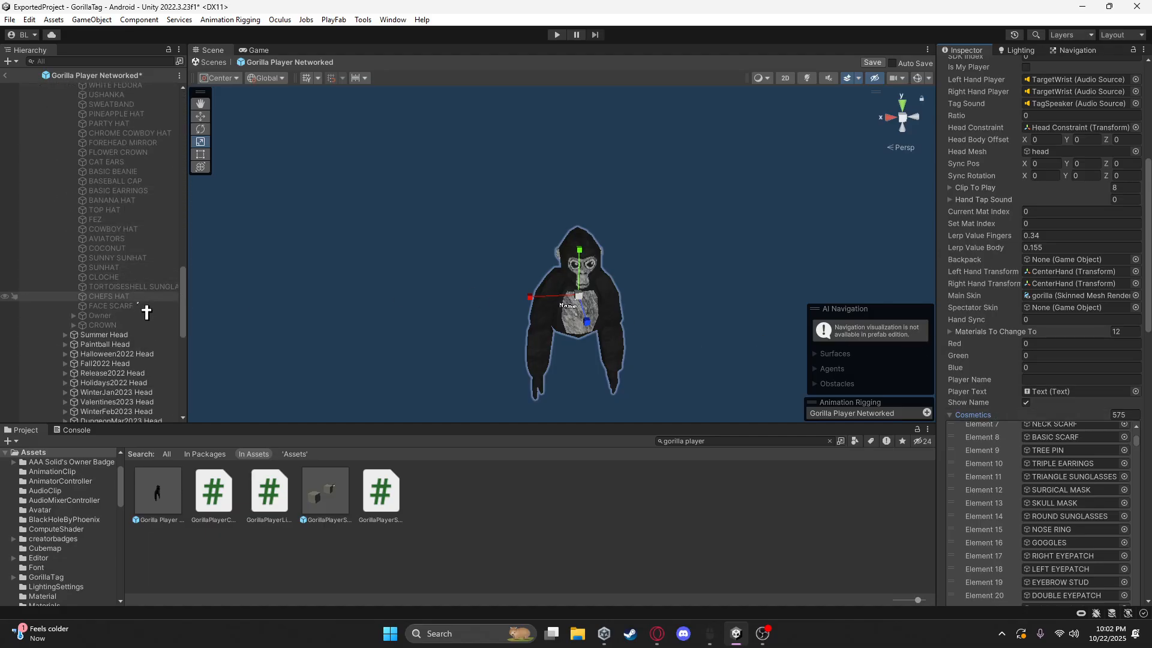
pyautogui.click(1025, 403)
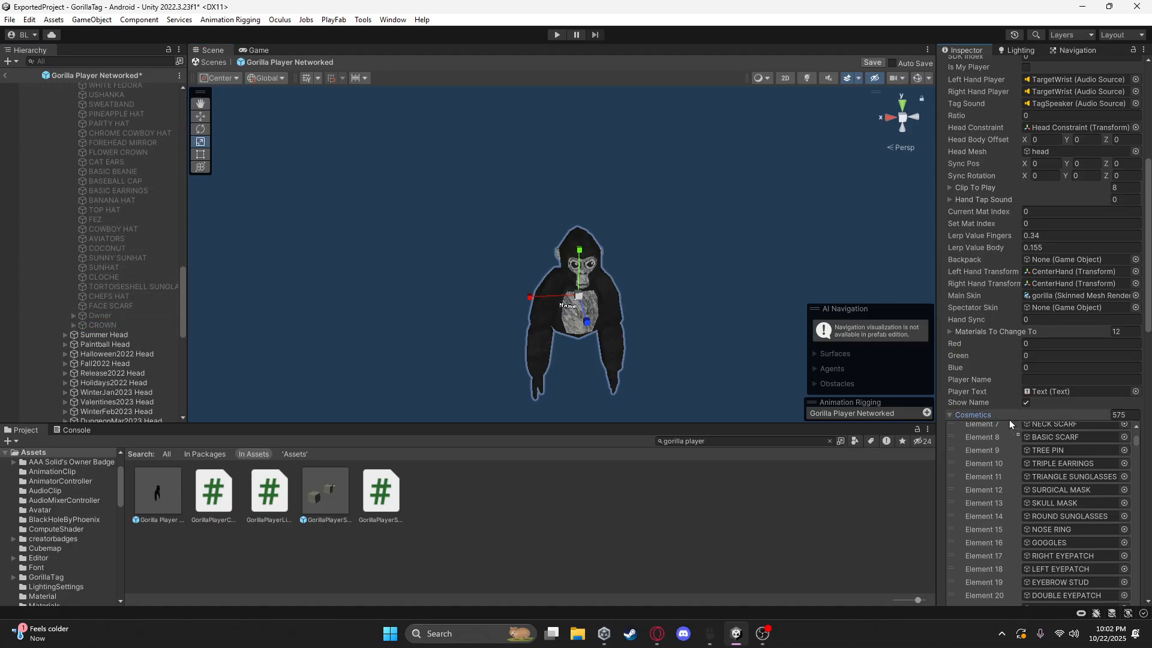
pyautogui.moveTo(1151, 195); pyautogui.dragTo(1147, 489)
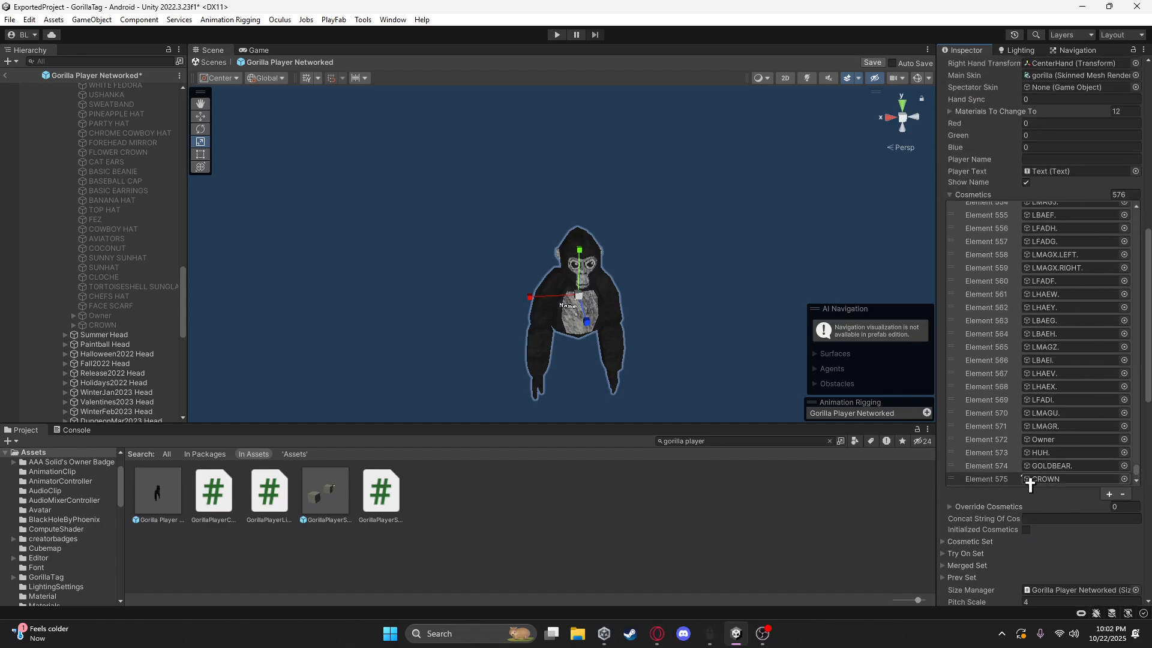
pyautogui.scroll(-2, 277, 276)
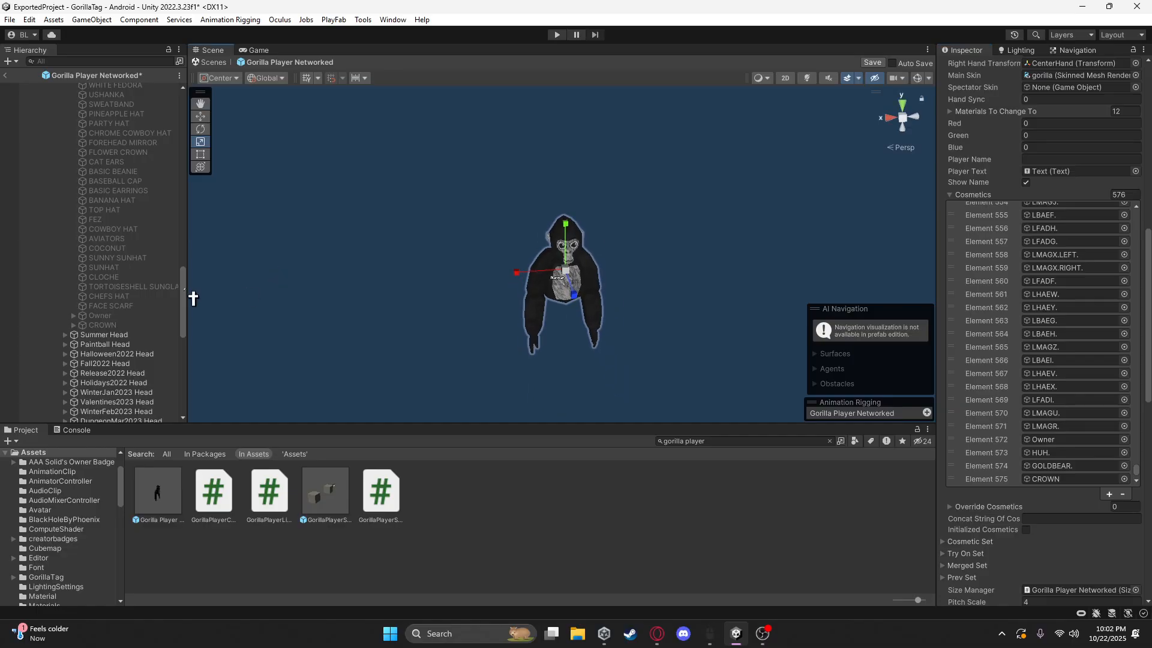
pyautogui.scroll(10, 120, 304)
pyautogui.scroll(15, 122, 305)
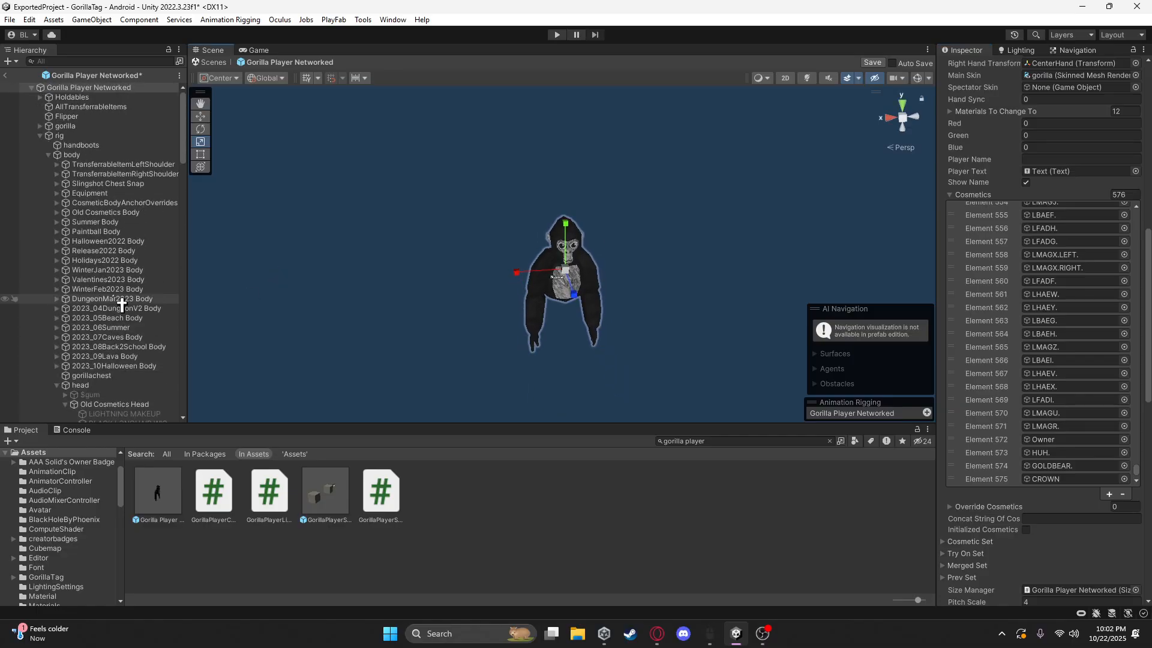
# Leave the Gorilla Player Networked prefab, return to the main scene, and collapse Player Objects in the hierarchy
pyautogui.click(6, 75)
pyautogui.click(557, 344)
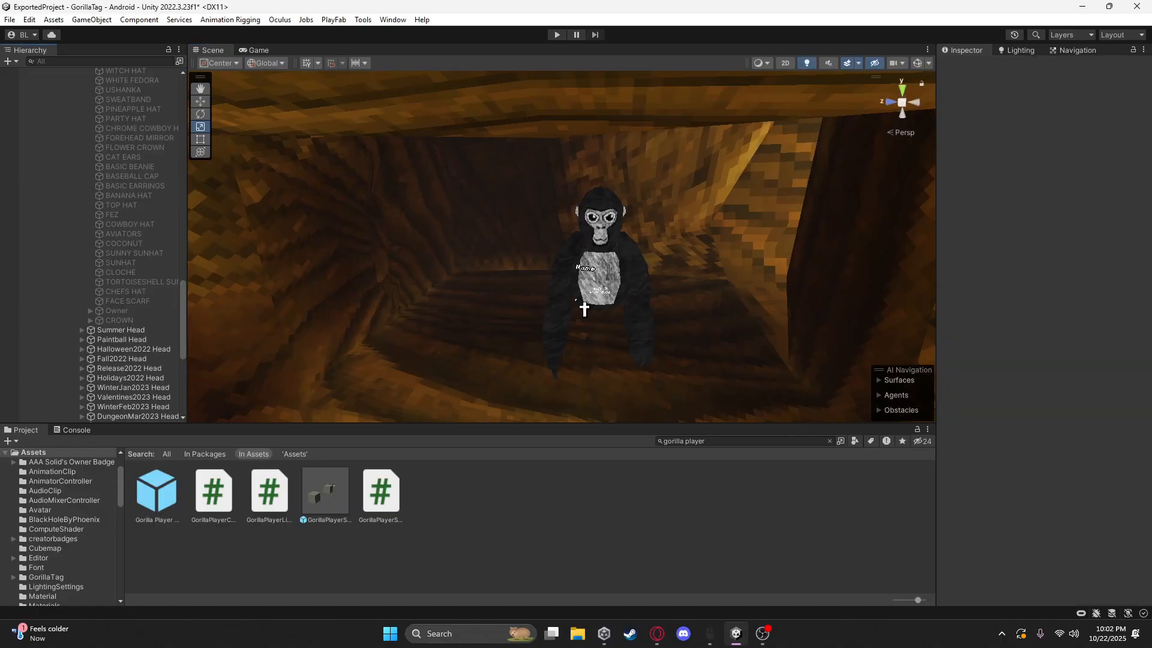
pyautogui.moveTo(567, 304); pyautogui.dragTo(627, 264, button='right')
pyautogui.press('s')
pyautogui.press('s')
pyautogui.moveTo(528, 198); pyautogui.dragTo(498, 186, button='right')
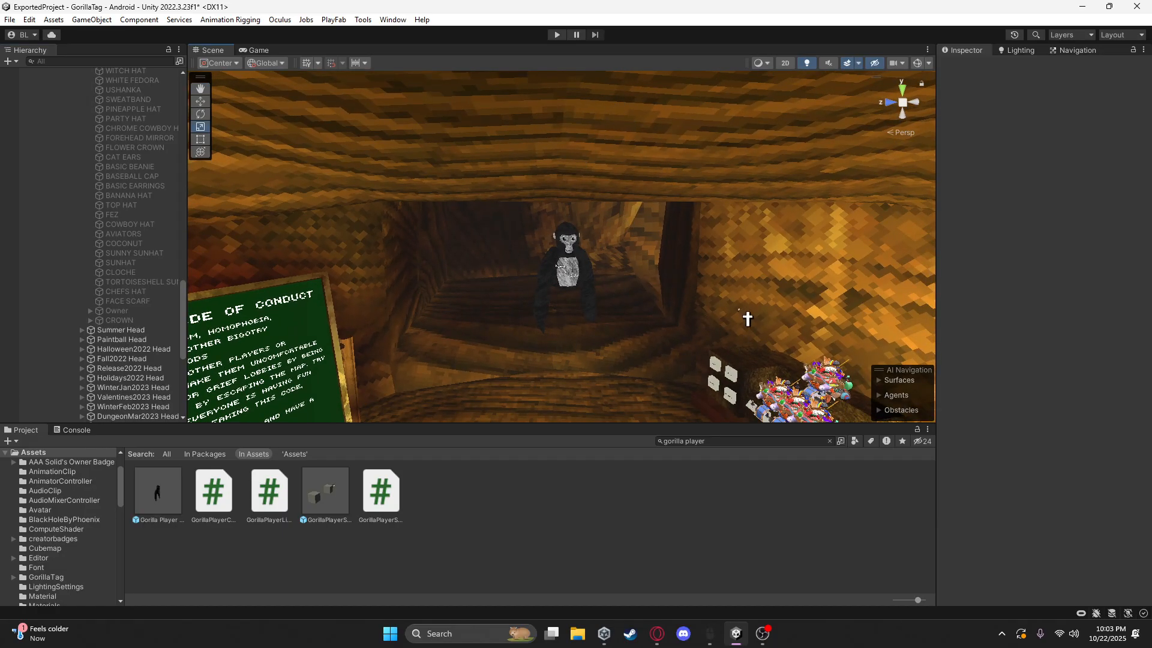
pyautogui.moveTo(747, 318); pyautogui.dragTo(689, 289, button='right')
pyautogui.press('s')
pyautogui.moveTo(605, 226); pyautogui.dragTo(458, 270, button='right')
pyautogui.press('s')
pyautogui.press('w')
pyautogui.scroll(20, 102, 160)
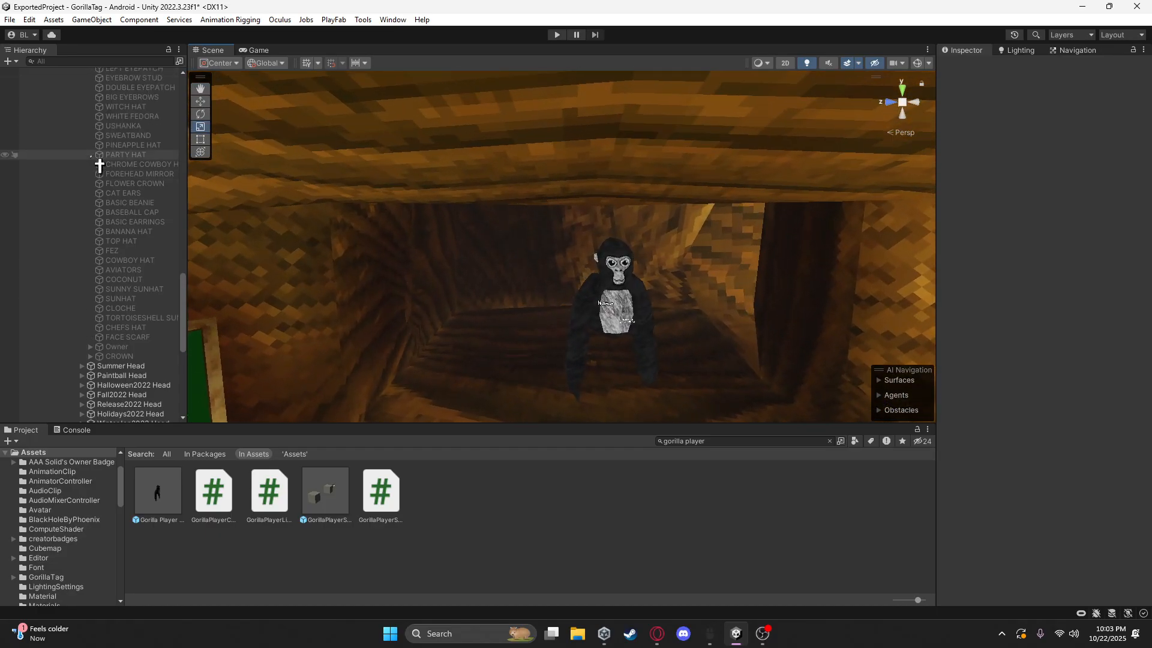
pyautogui.scroll(10, 119, 258)
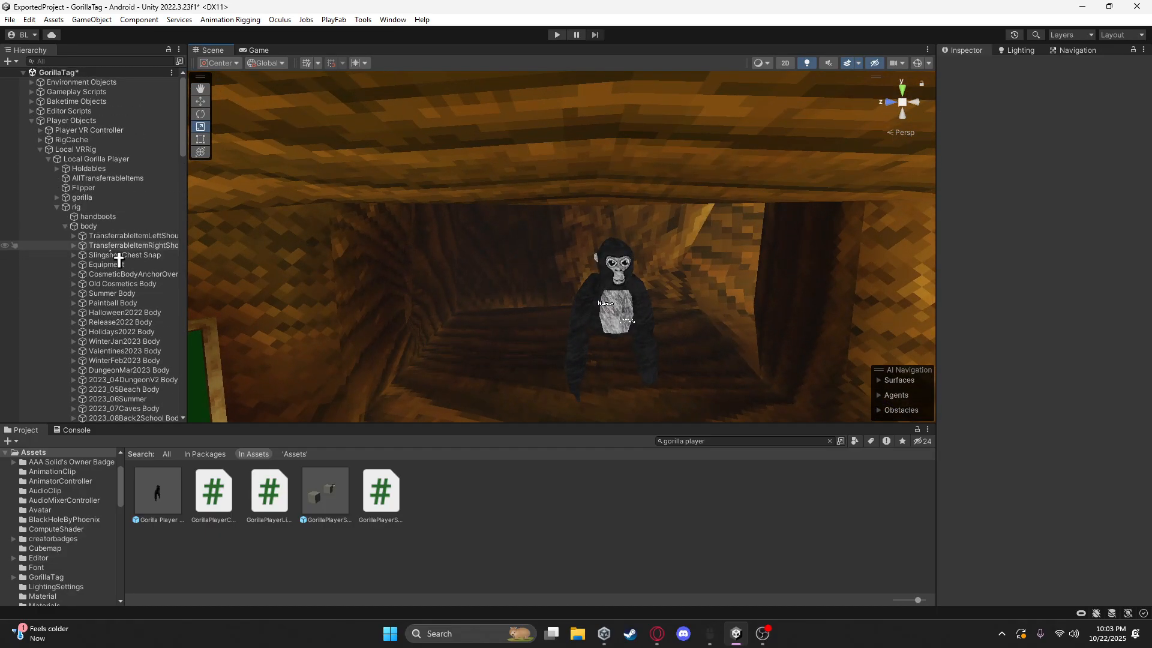
pyautogui.click(33, 121)
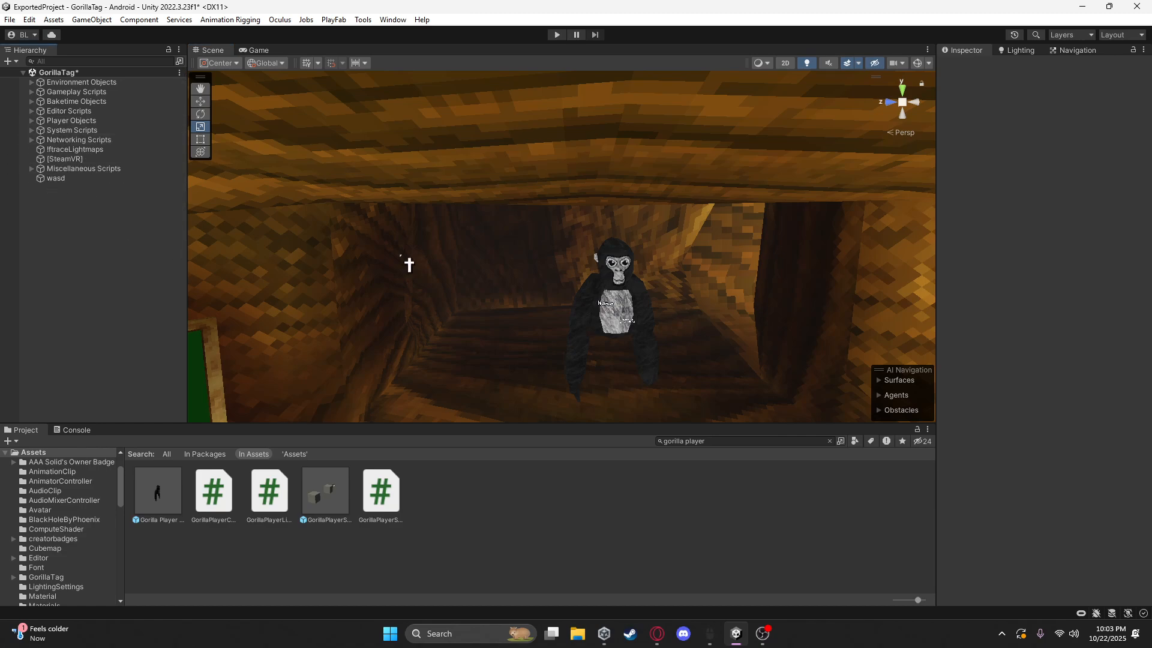
# Locate the purple cosmetics shop in the scene and select the head model wearing the MONKE cap
pyautogui.moveTo(406, 260); pyautogui.dragTo(727, 371, button='right')
pyautogui.moveTo(711, 314); pyautogui.dragTo(712, 276, button='right')
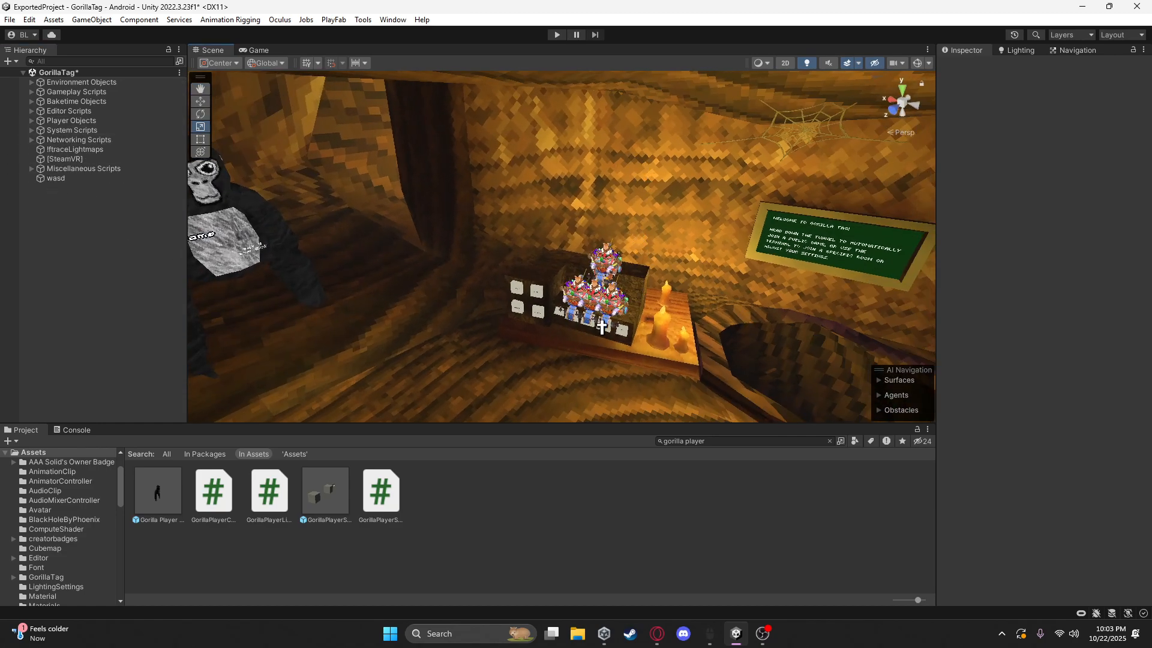
pyautogui.moveTo(602, 326); pyautogui.dragTo(592, 106, button='right')
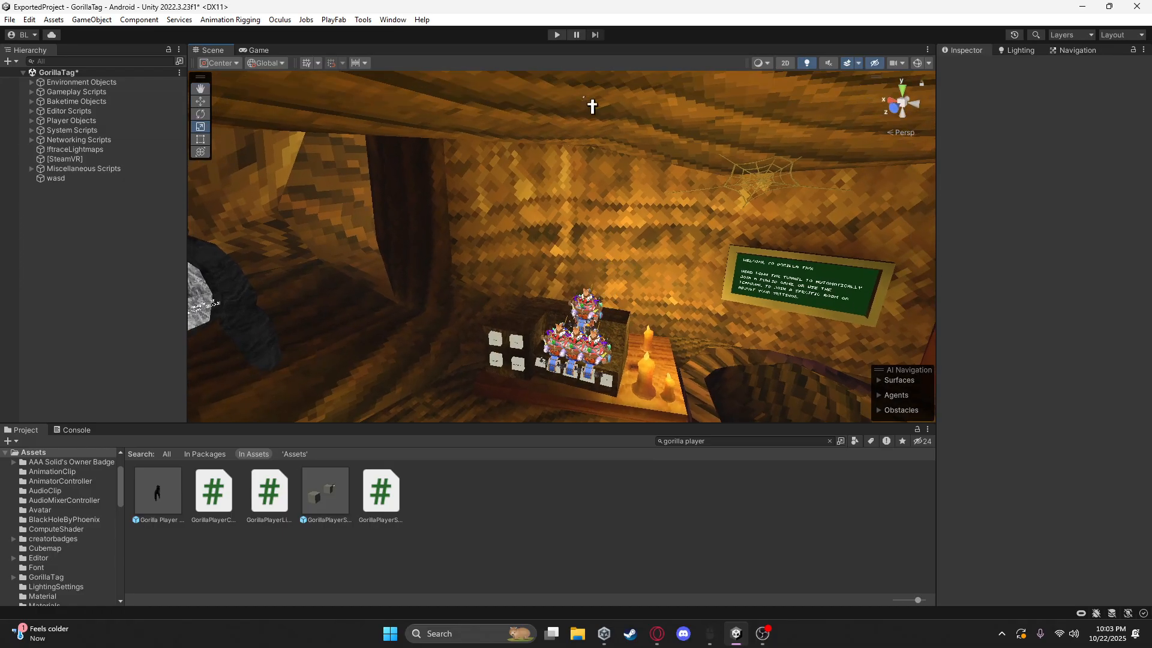
pyautogui.moveTo(634, 313); pyautogui.dragTo(570, 212, button='right')
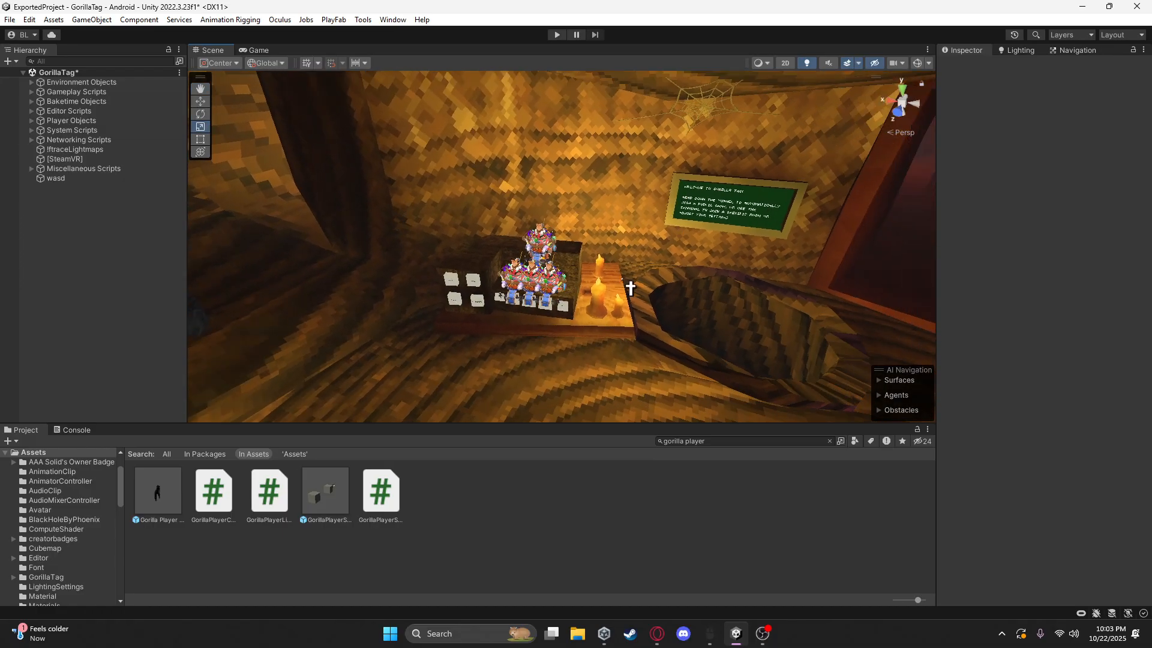
pyautogui.moveTo(486, 308); pyautogui.dragTo(617, 331, button='right')
pyautogui.click(617, 331)
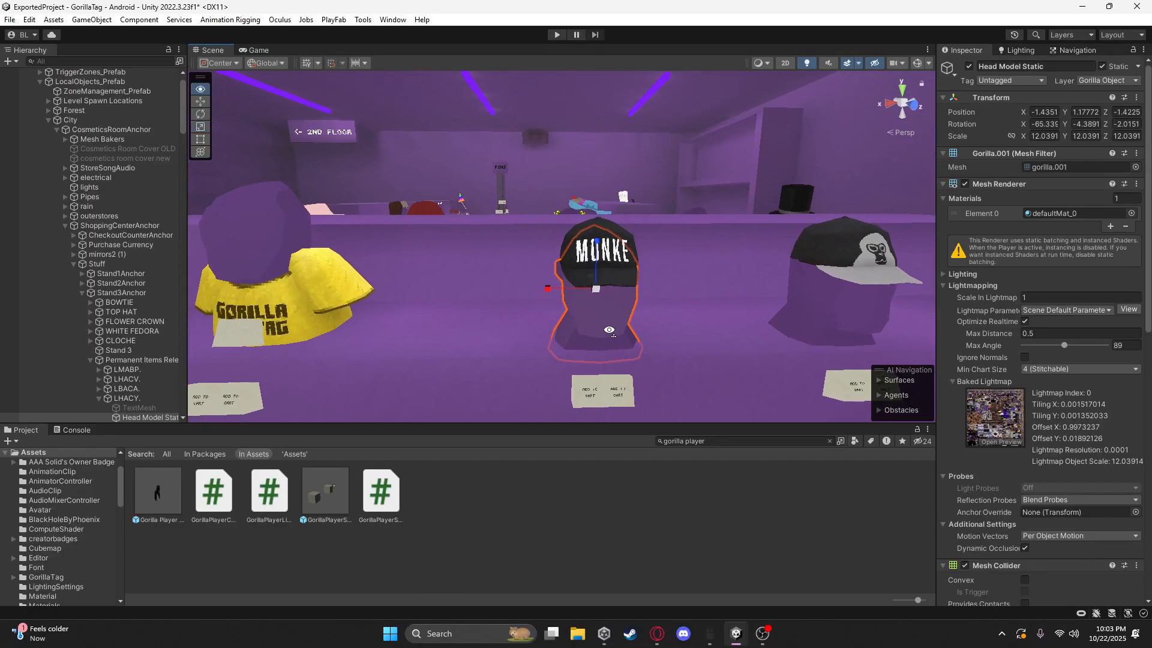
pyautogui.scroll(-5, 663, 205)
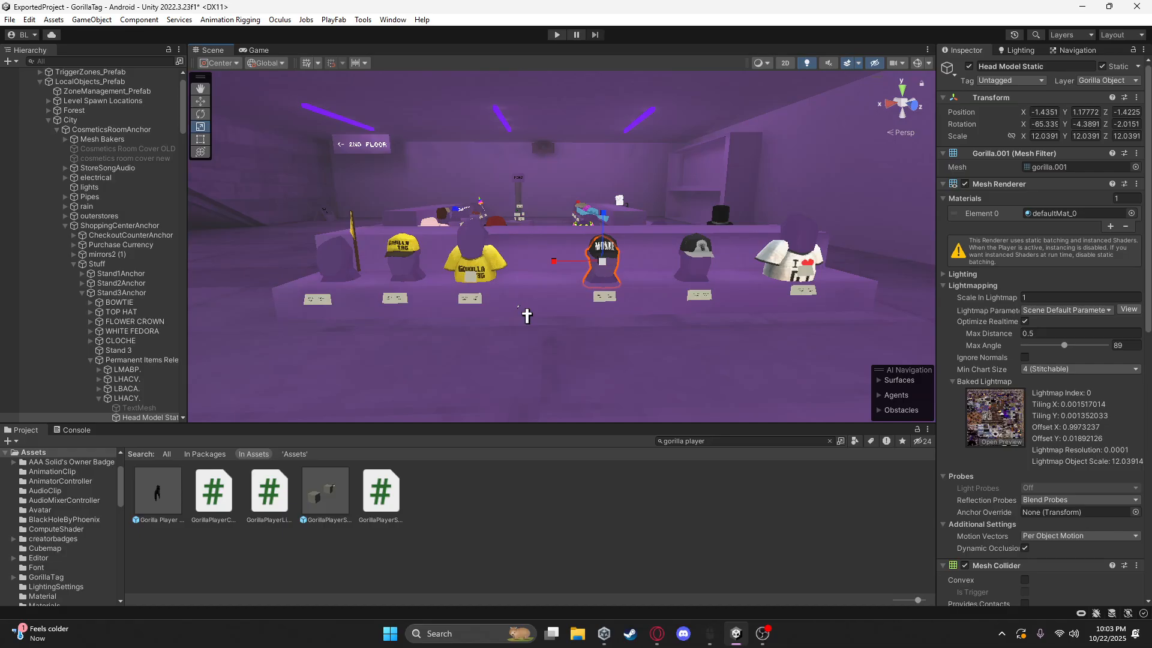
# Clear the asset search and examine the unmeshcombiner script and where its Unmesh Combiner command is found
pyautogui.click(706, 442)
pyautogui.press('BackSpace')
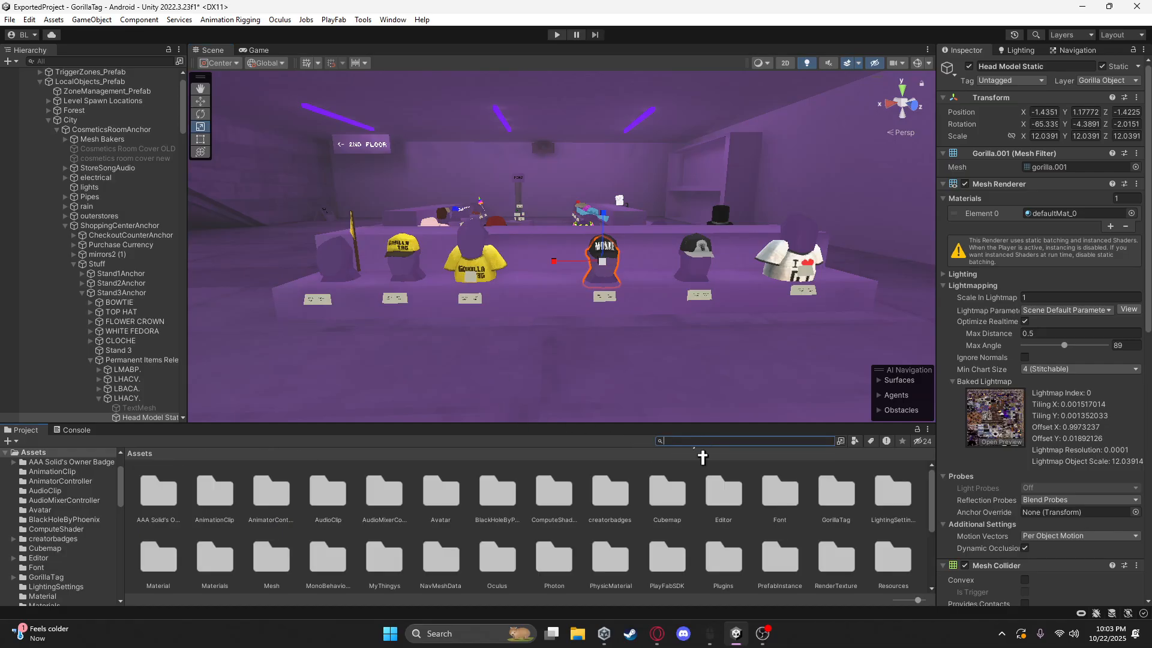
pyautogui.scroll(-10, 702, 457)
pyautogui.click(610, 555)
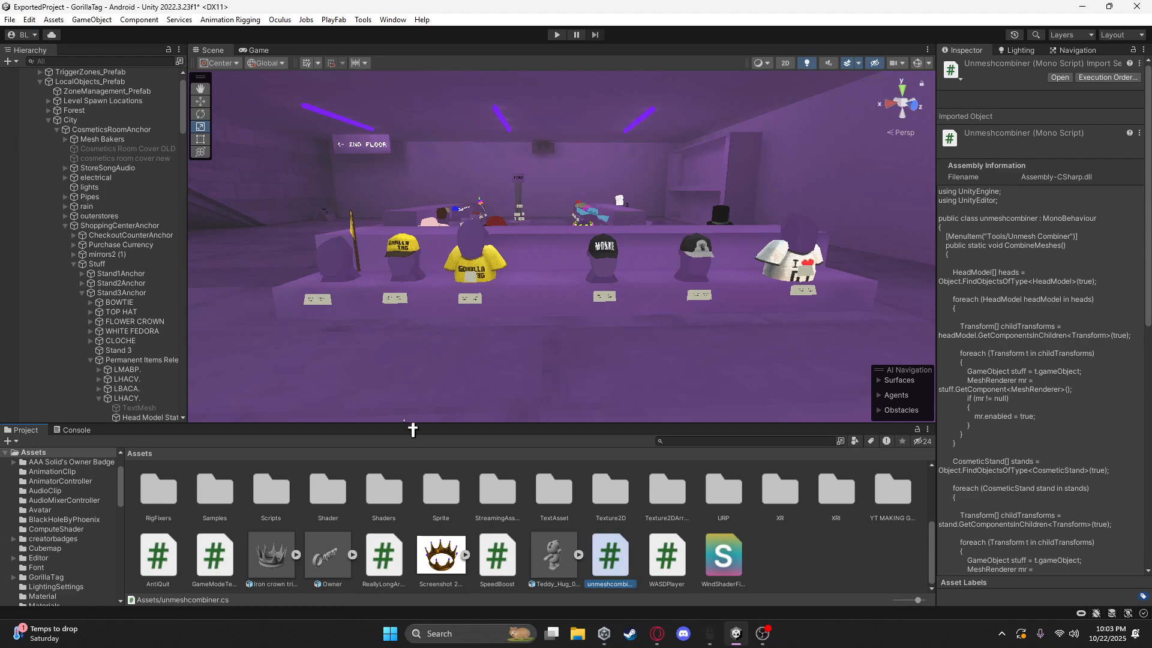
pyautogui.click(366, 22)
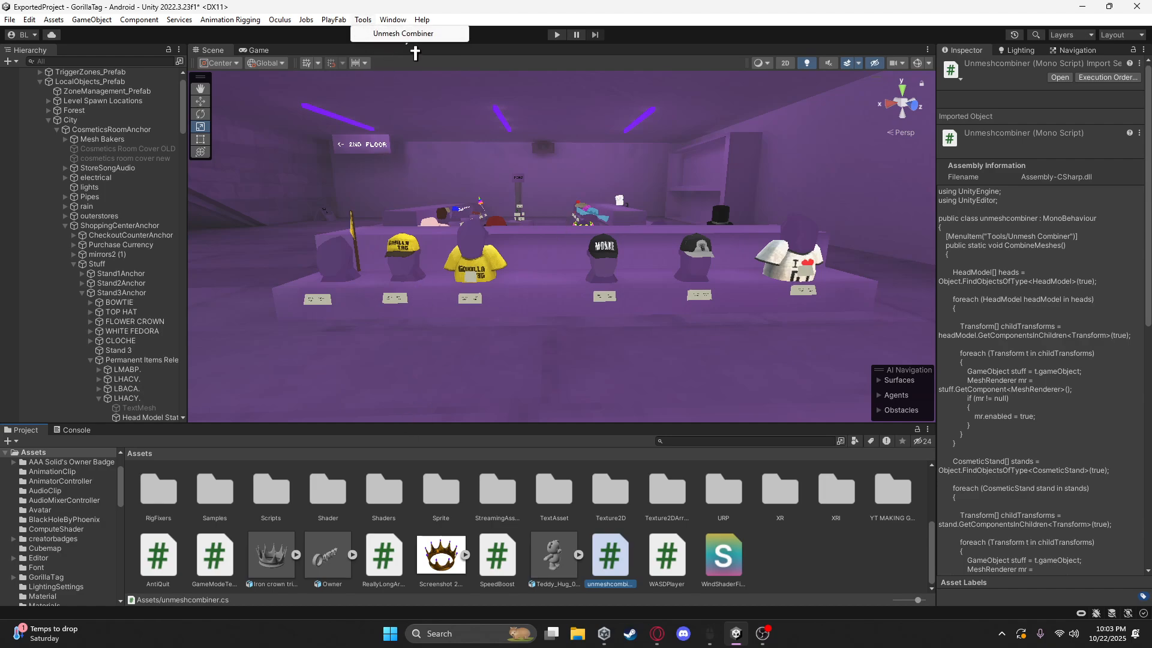
pyautogui.click(599, 441)
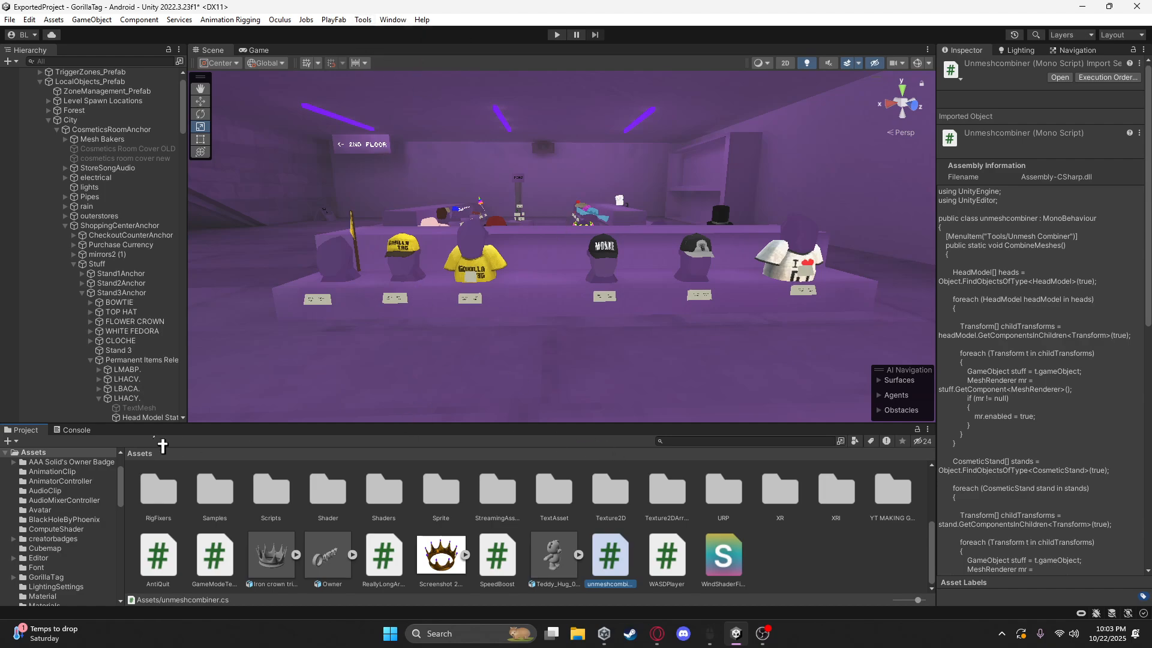
# Duplicate the MONKE cap's whole LHACY. stand and move the copy towards the empty spot beside the yellow Gorilla Tag shirt
pyautogui.click(763, 557)
pyautogui.press('w')
pyautogui.moveTo(550, 261); pyautogui.dragTo(558, 285, button='right')
pyautogui.click(543, 238)
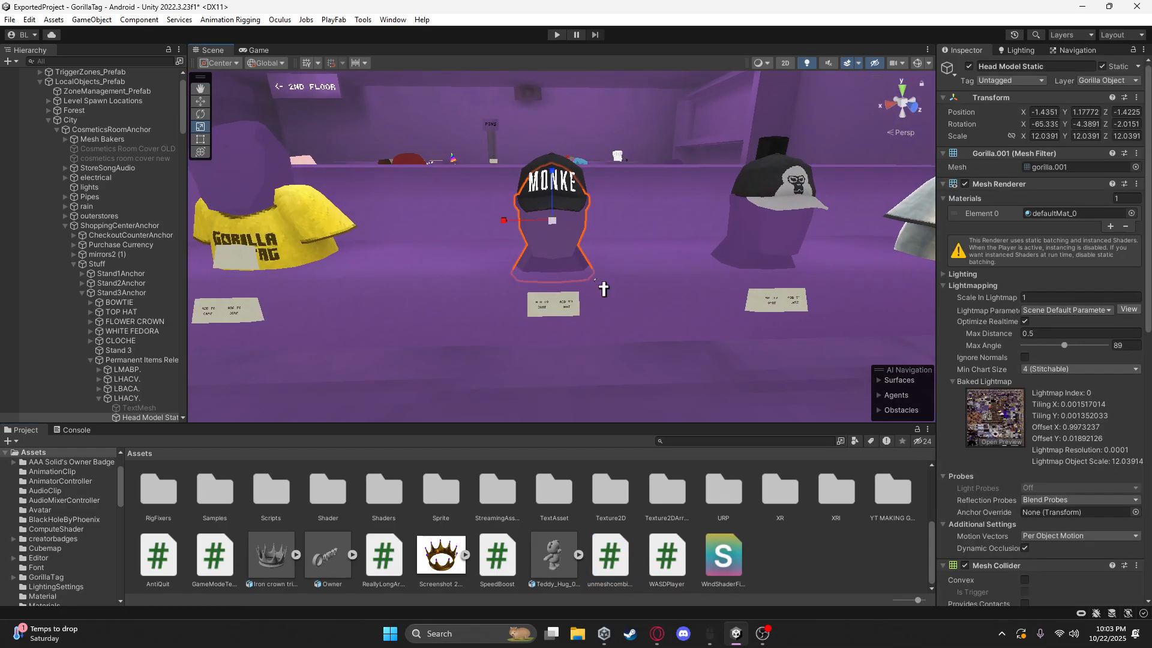
pyautogui.click(148, 399)
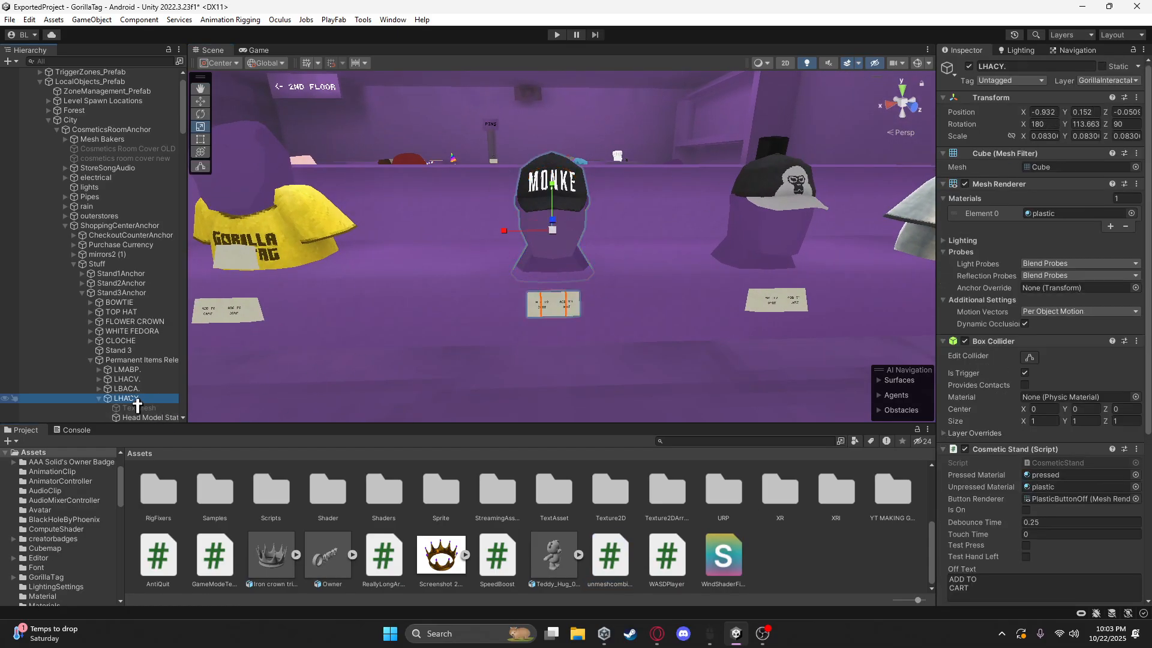
pyautogui.moveTo(327, 339); pyautogui.dragTo(320, 339, button='right')
pyautogui.press('s')
pyautogui.press('a')
pyautogui.click(202, 103)
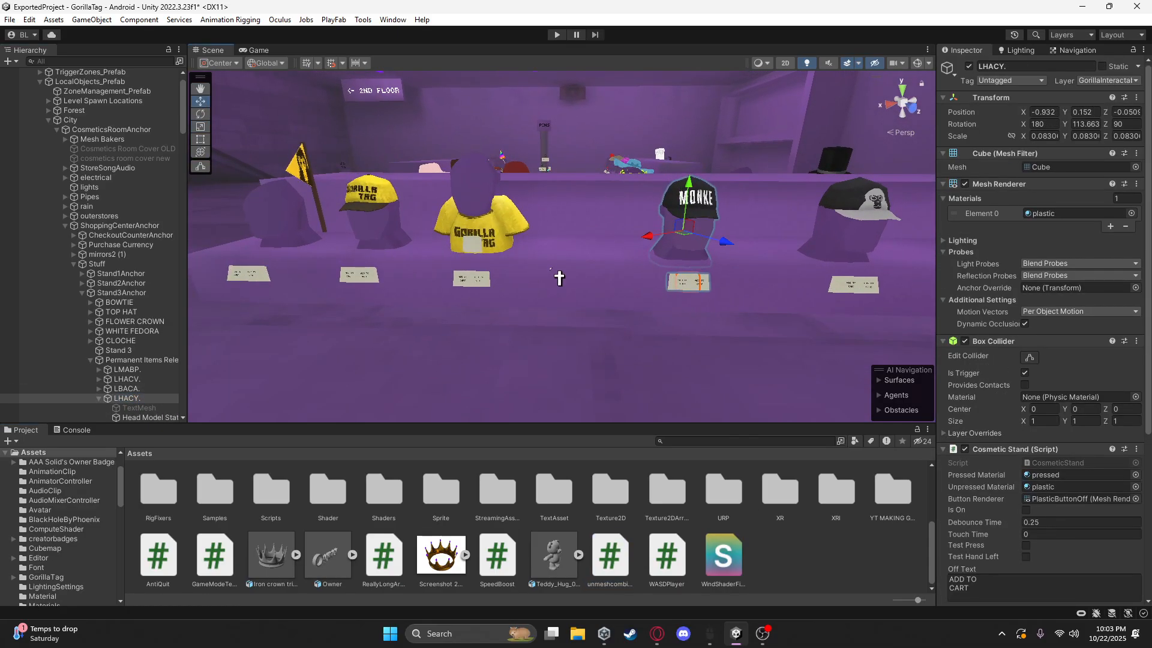
pyautogui.hotkey('ctrl', 'd')
pyautogui.moveTo(667, 264); pyautogui.dragTo(570, 277)
pyautogui.click(649, 264)
pyautogui.hotkey('ctrl', 'z')
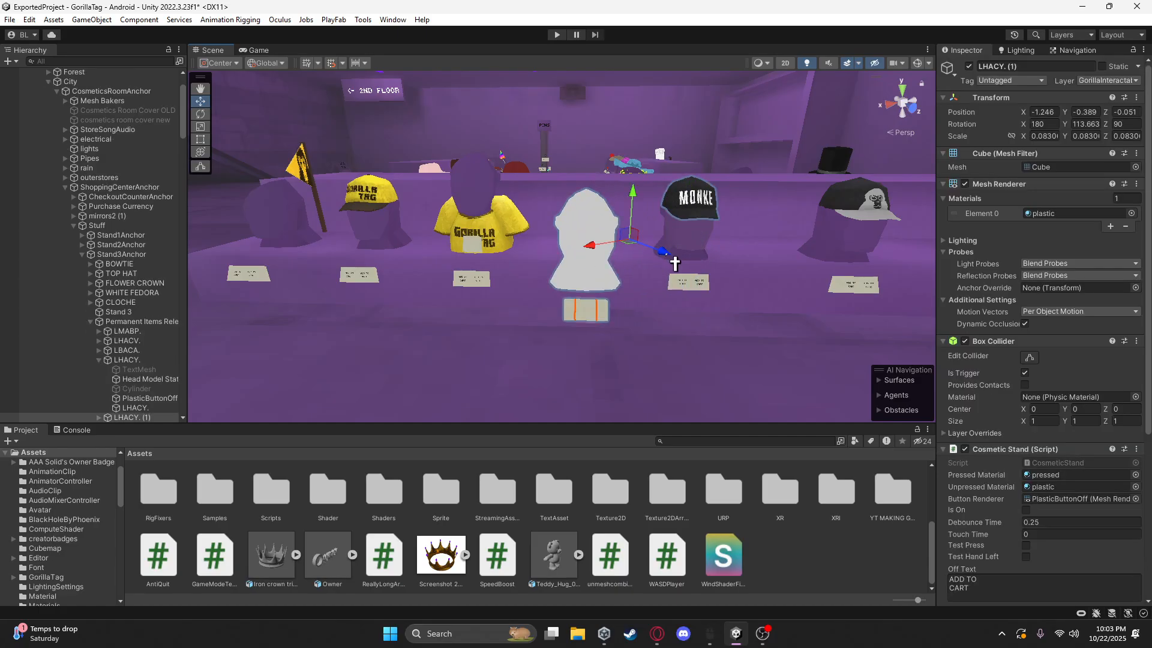
# Adjust the duplicated stand's position so it sits on the shelf between the yellow Gorilla Tag shirt and the MONKE cap
pyautogui.moveTo(666, 252)
pyautogui.mouseDown()
pyautogui.moveTo(577, 243)
pyautogui.moveTo(658, 254)
pyautogui.mouseUp()
pyautogui.press('w')
pyautogui.moveTo(658, 254); pyautogui.dragTo(679, 277, button='right')
pyautogui.moveTo(661, 247); pyautogui.dragTo(723, 256)
pyautogui.moveTo(702, 205); pyautogui.dragTo(702, 216)
pyautogui.moveTo(696, 219); pyautogui.dragTo(687, 135, button='right')
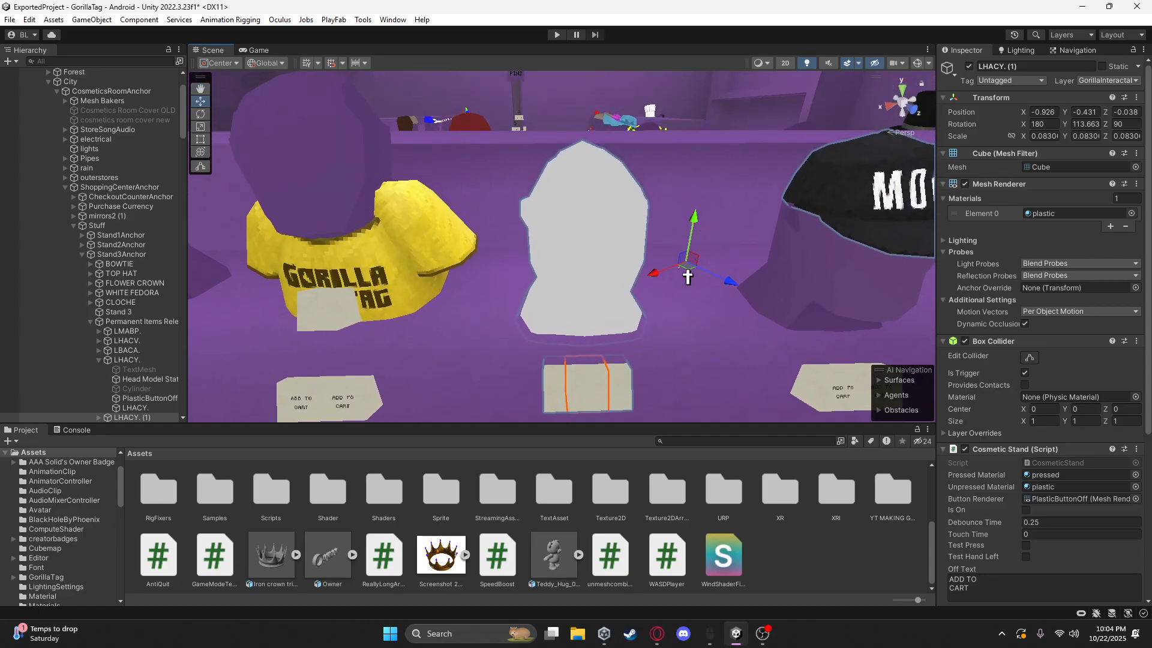
pyautogui.scroll(-4, 585, 325)
# Rename the duplicated stand and its cap child CROWN, and move the stand to the end of Permanent Items Release2022
pyautogui.click(1021, 67)
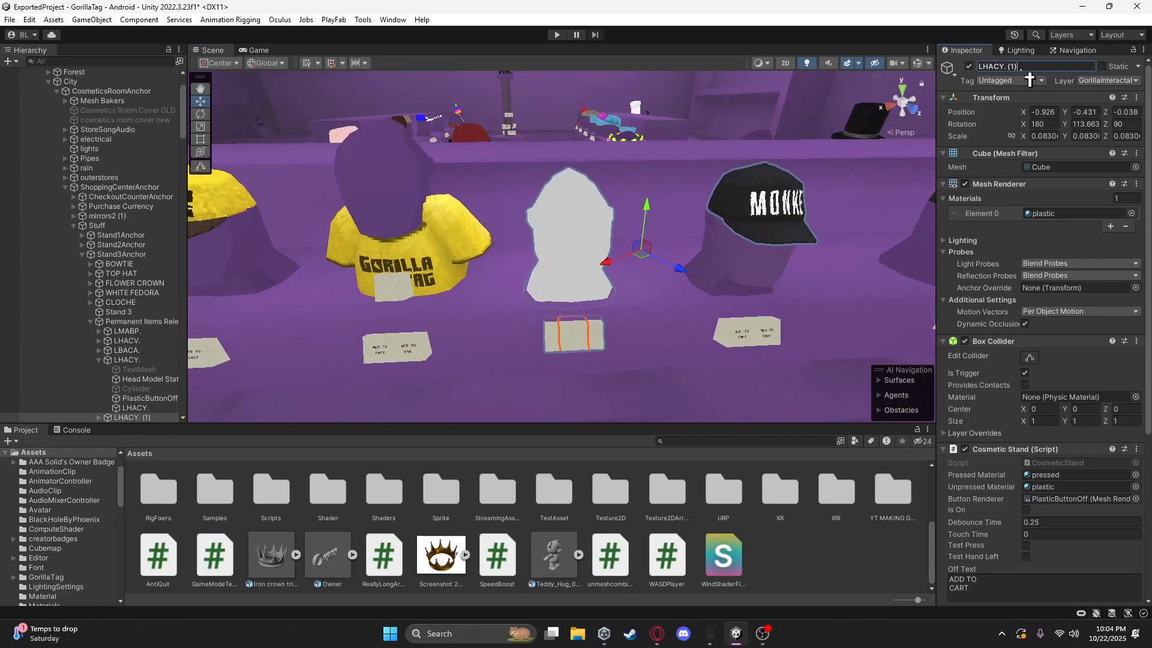
pyautogui.write('CROWN')
pyautogui.scroll(-3, 138, 356)
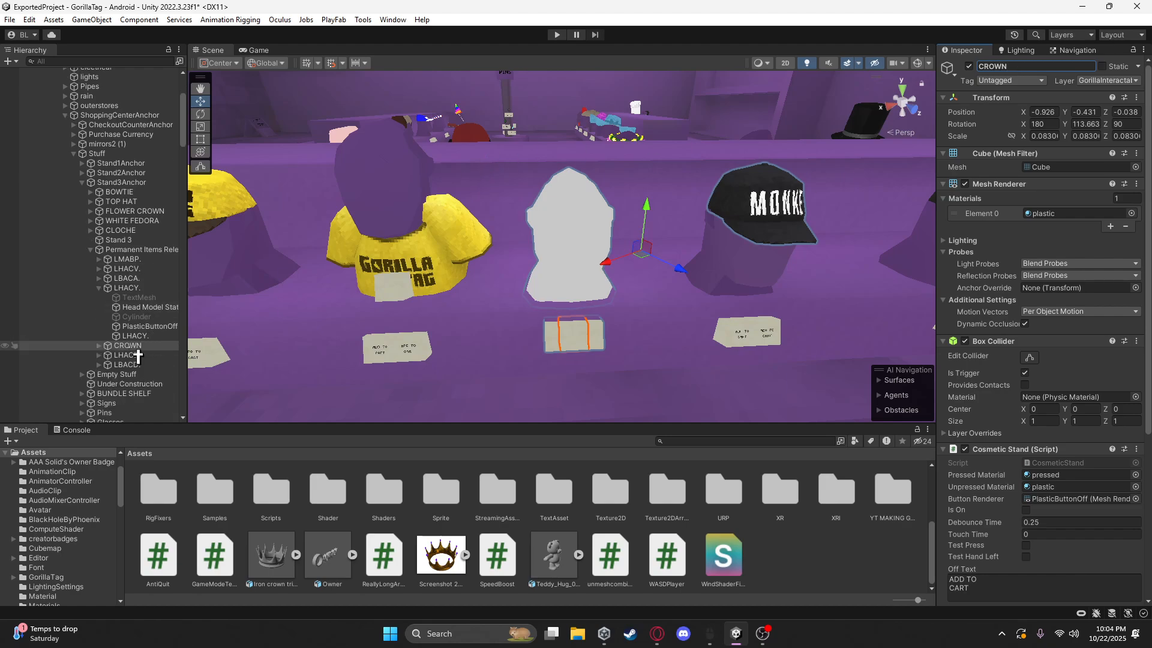
pyautogui.click(99, 346)
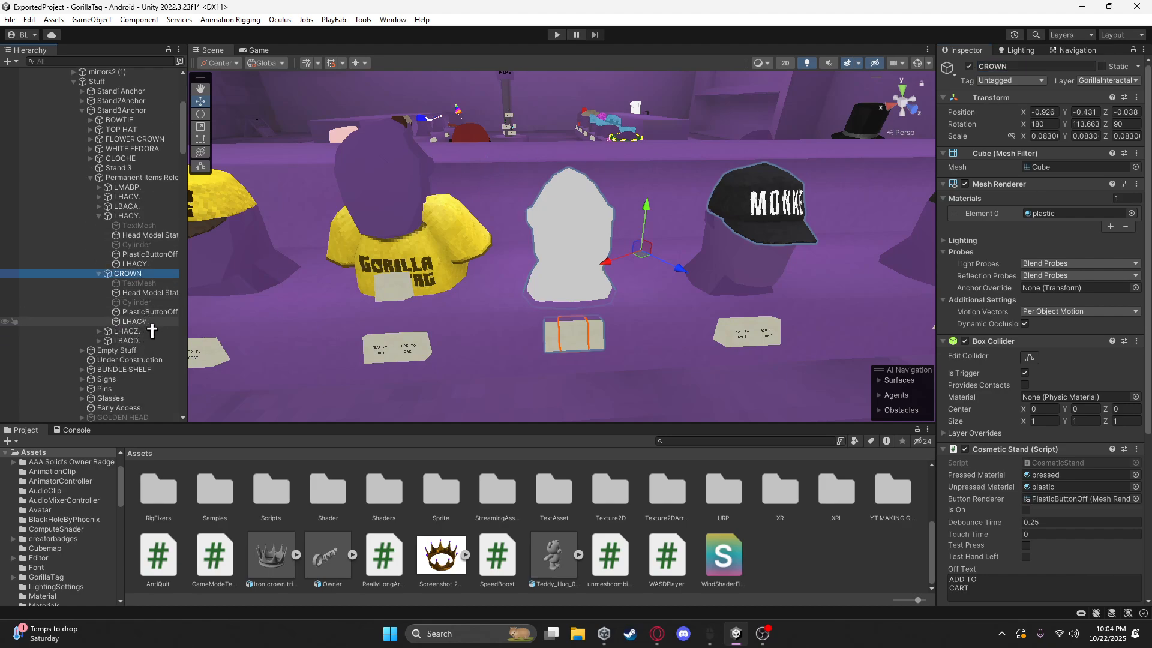
pyautogui.click(149, 321)
pyautogui.click(1060, 69)
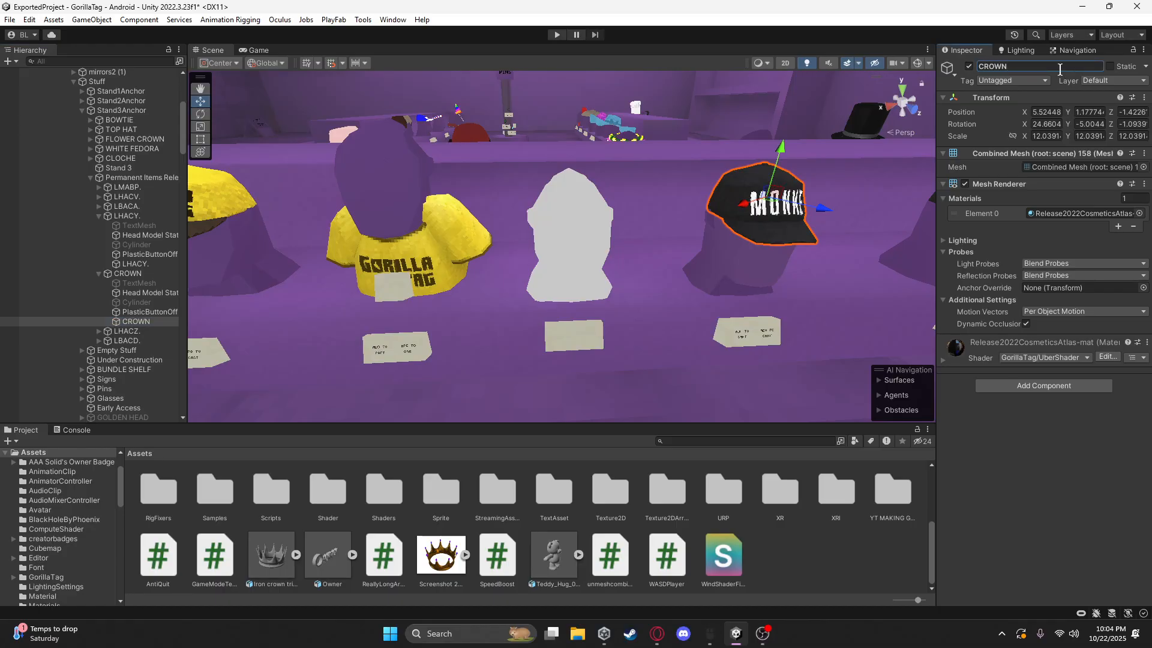
pyautogui.click(133, 274)
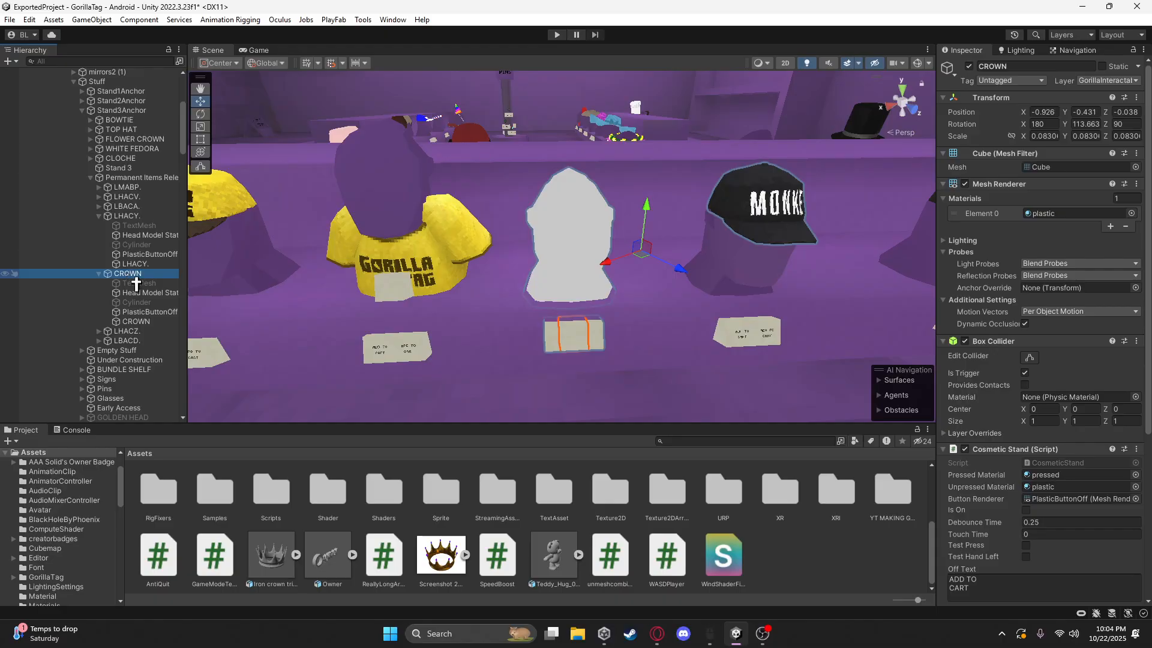
pyautogui.moveTo(149, 198); pyautogui.dragTo(153, 179)
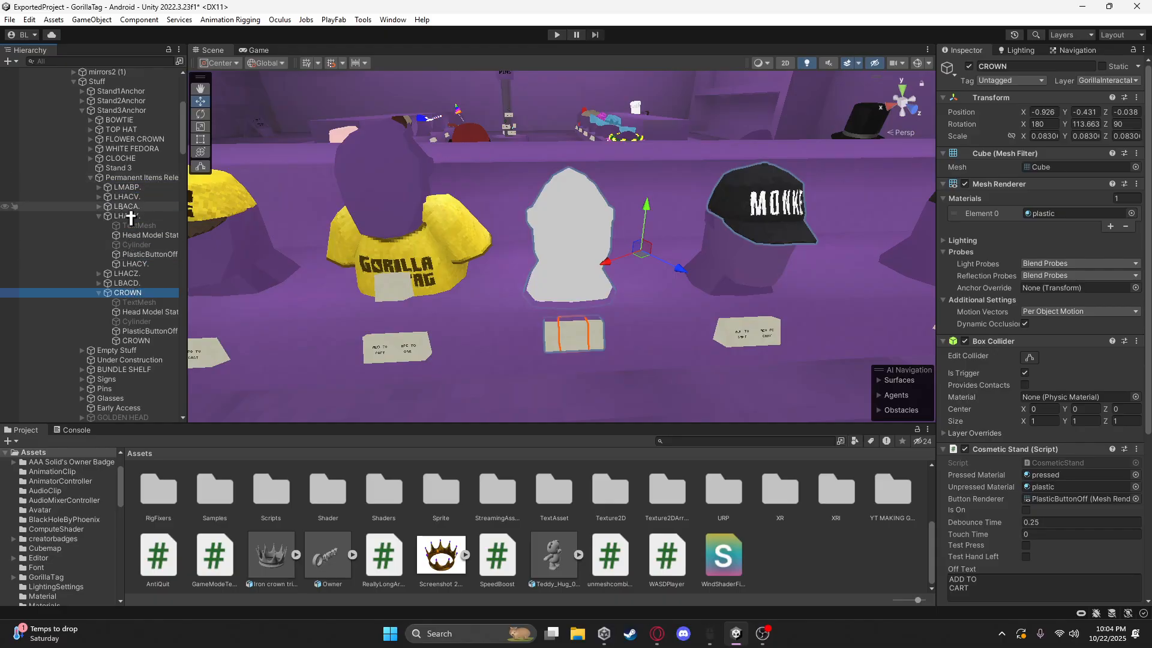
pyautogui.click(159, 340)
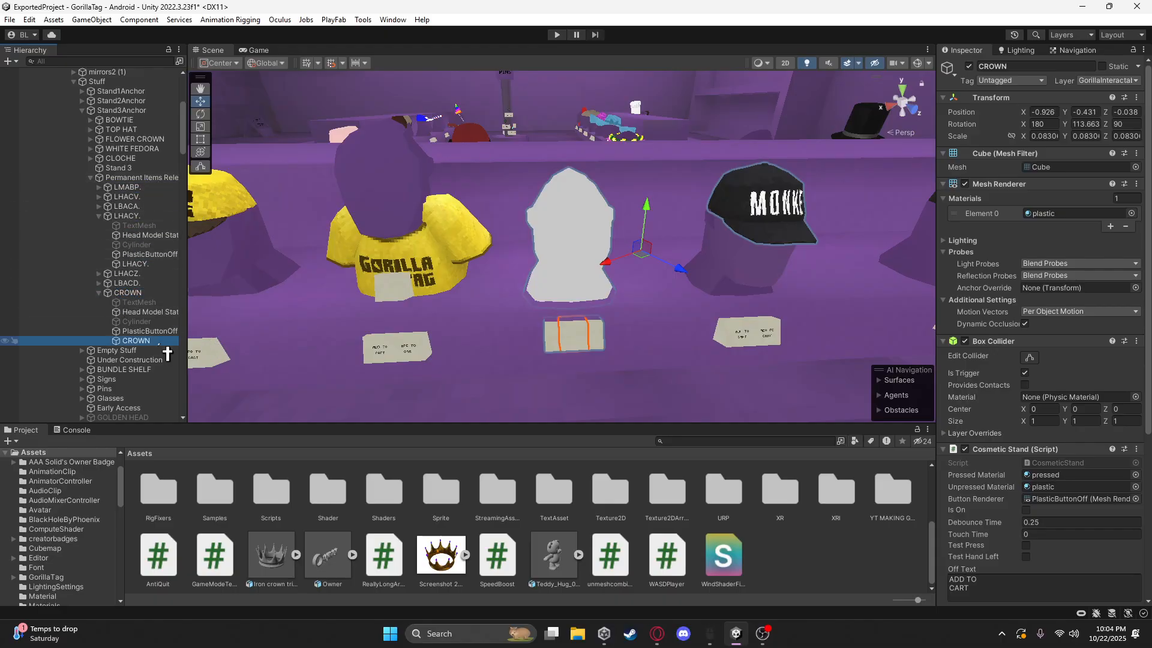
pyautogui.click(758, 213)
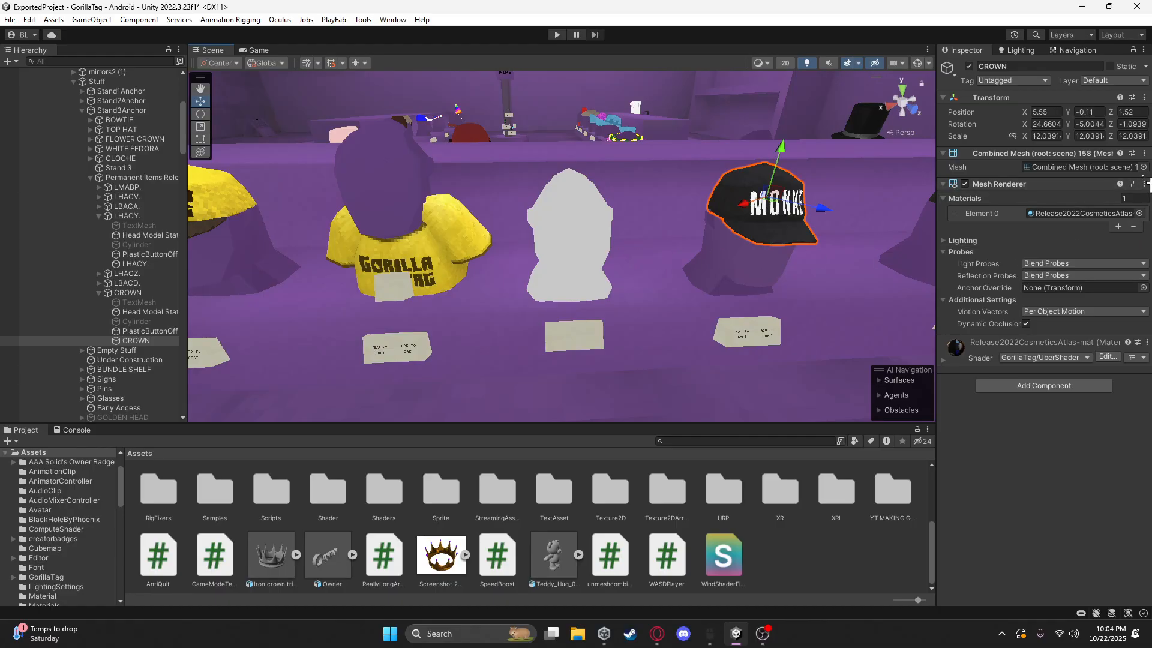
pyautogui.click(1144, 167)
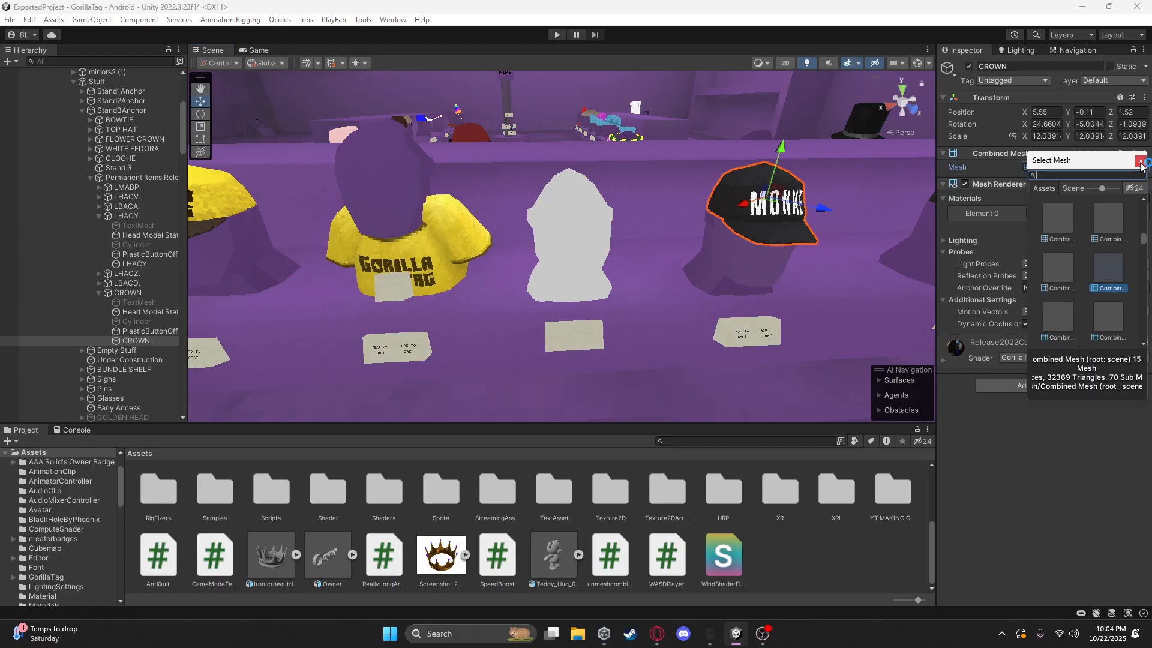
pyautogui.click(1141, 162)
pyautogui.moveTo(279, 567); pyautogui.dragTo(502, 557)
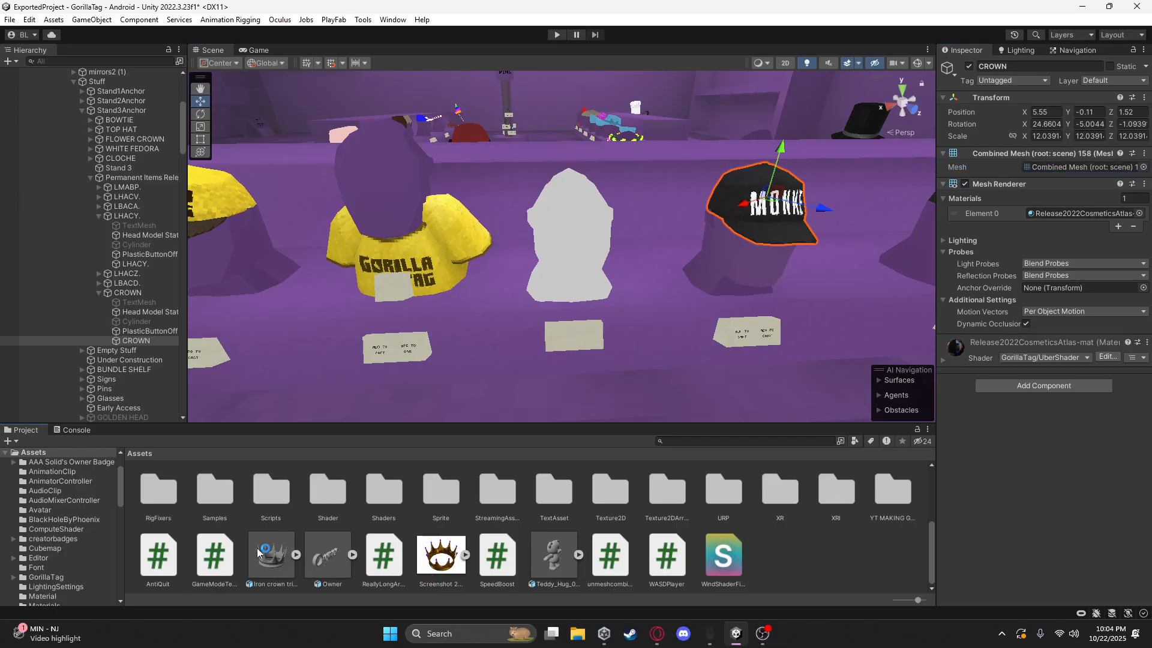
# Try deleting the CROWN stand's cap child and pasting a copied object under the stand, and undo these changes
pyautogui.rightClick(144, 340)
pyautogui.click(165, 209)
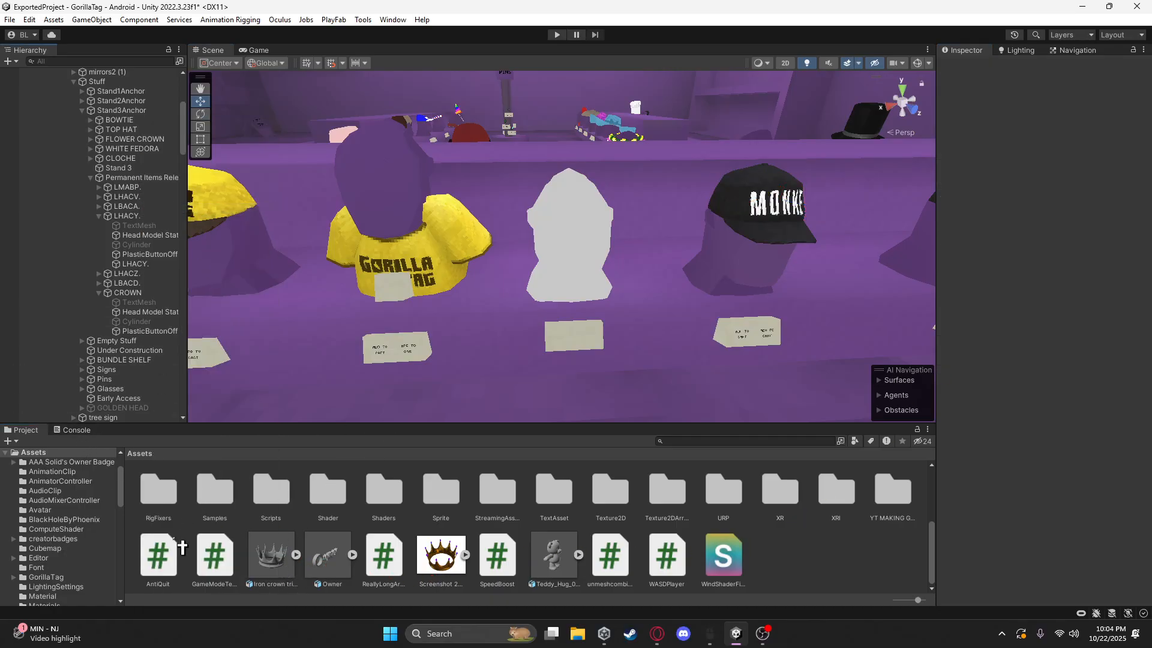
pyautogui.rightClick(137, 292)
pyautogui.click(186, 165)
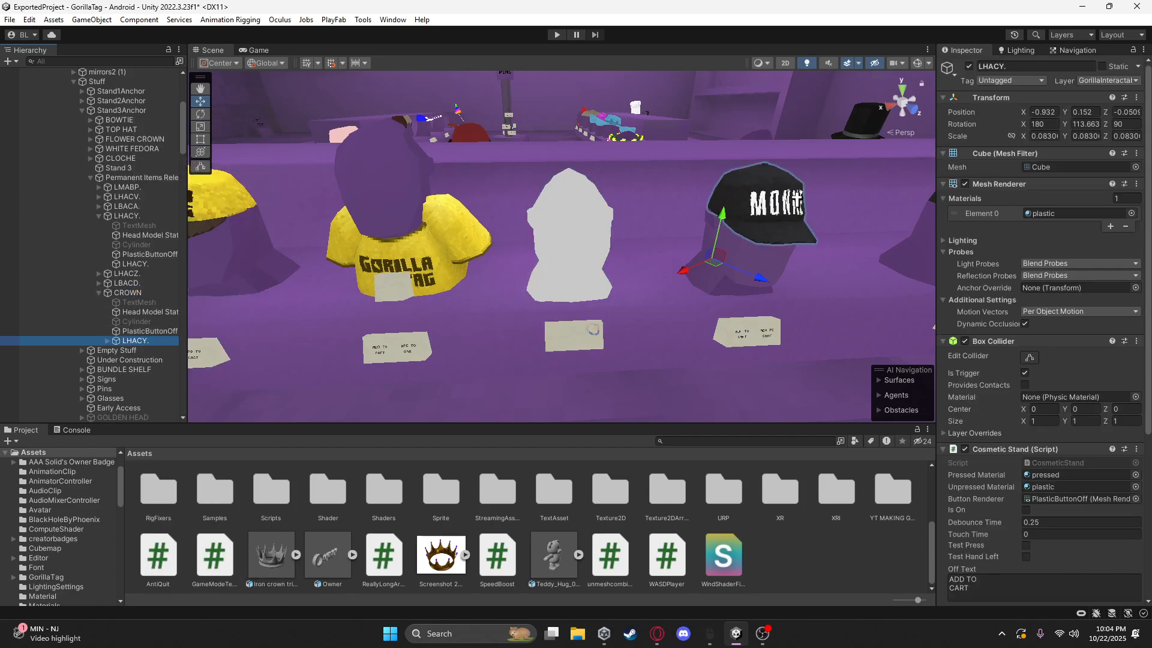
pyautogui.hotkey('ctrl', 'z')
pyautogui.hotkey('ctrl', 'z')
pyautogui.hotkey('ctrl', 'z')
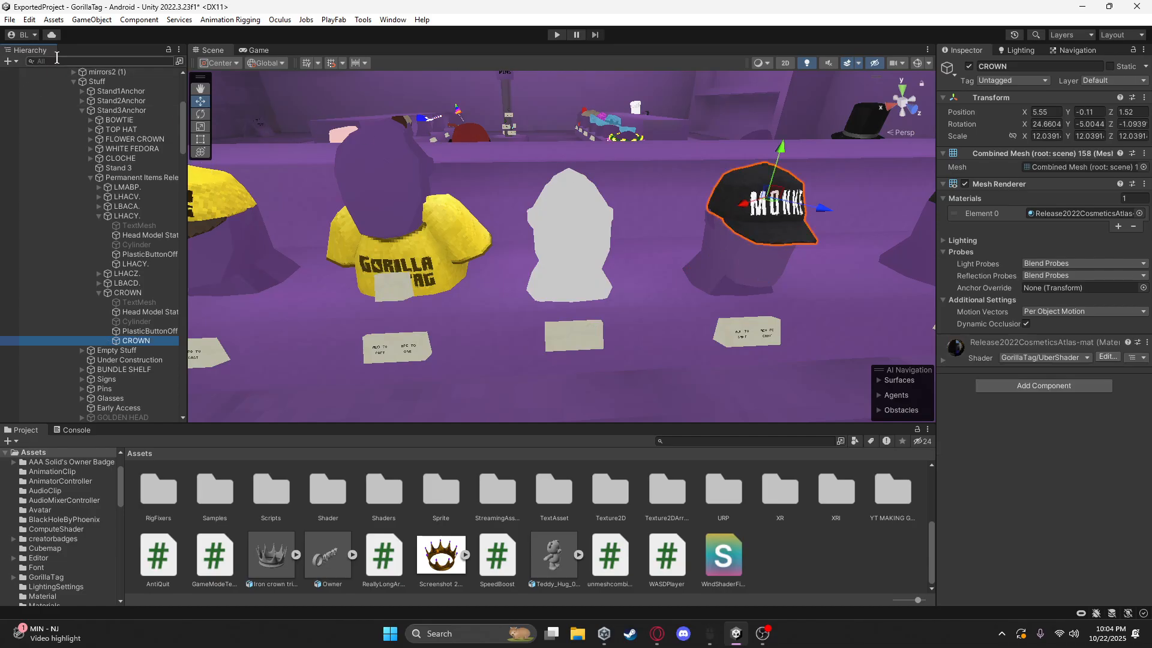
# Search the hierarchy for crown and copy the disabled CROWN hat under Local Gorilla Player's Old Cosmetics Head
pyautogui.click(61, 60)
pyautogui.write('crown')
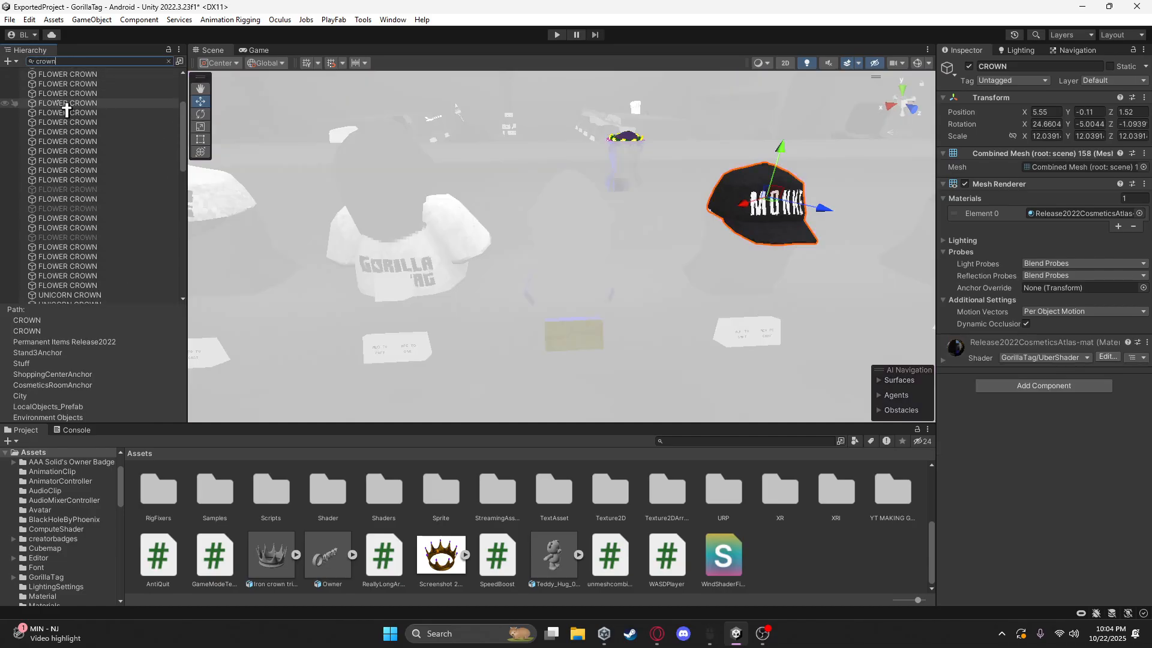
pyautogui.click(76, 93)
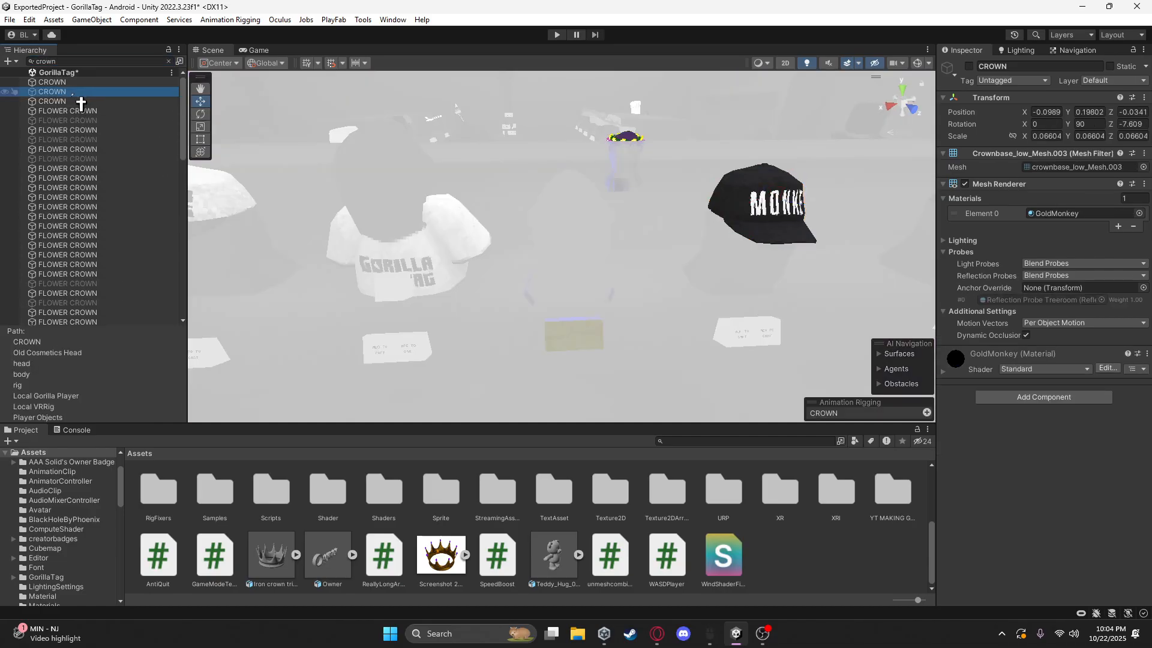
pyautogui.rightClick(76, 93)
pyautogui.click(117, 116)
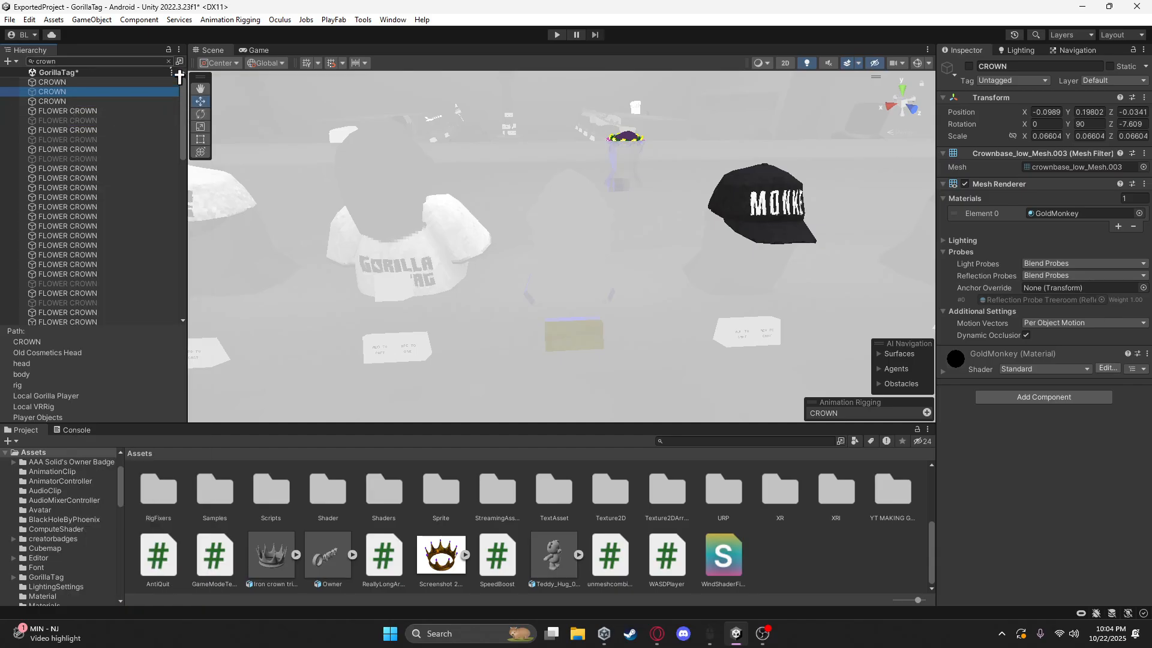
# Paste the copied crown hat as a child of the CROWN stand and enable it
pyautogui.click(168, 61)
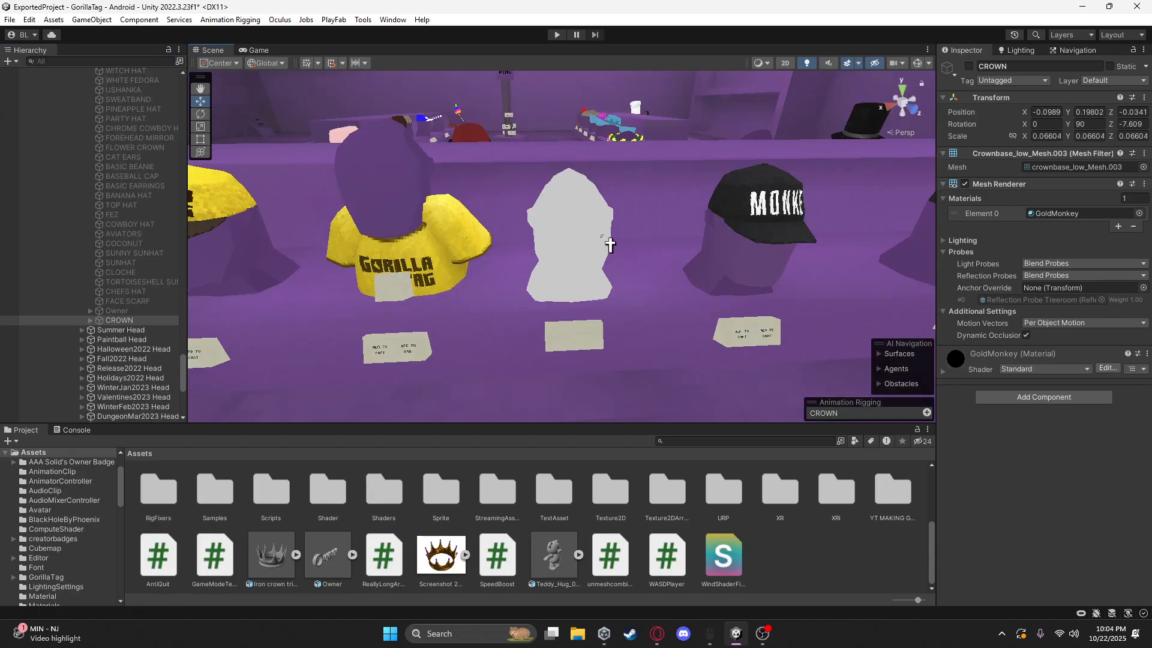
pyautogui.click(609, 245)
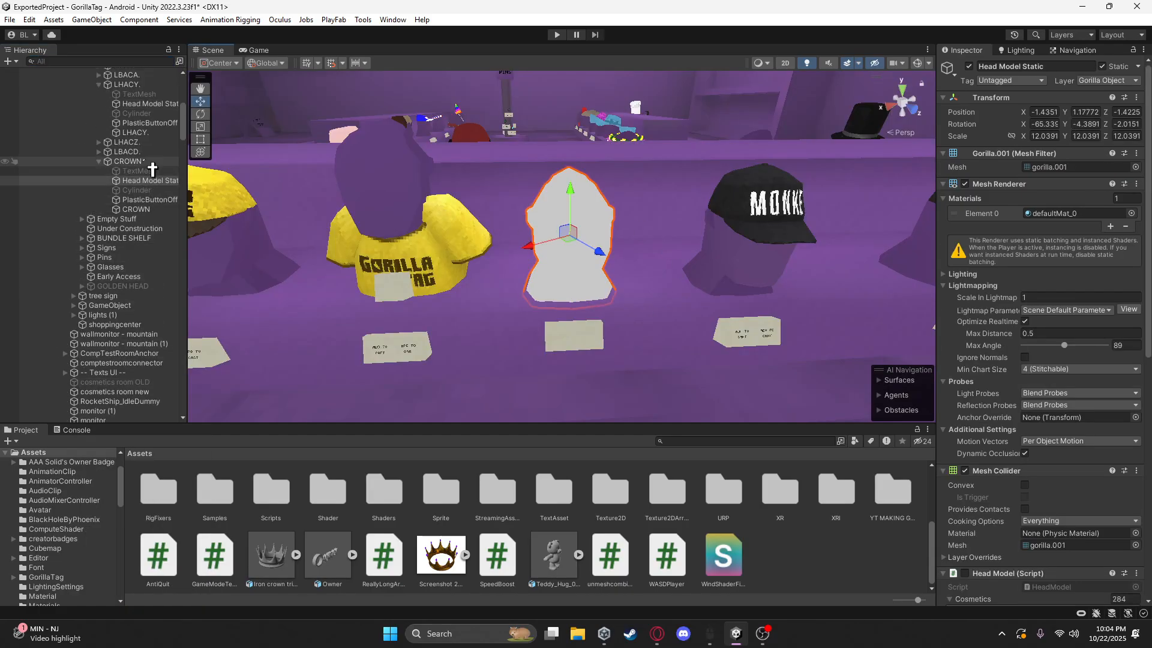
pyautogui.rightClick(152, 166)
pyautogui.click(221, 165)
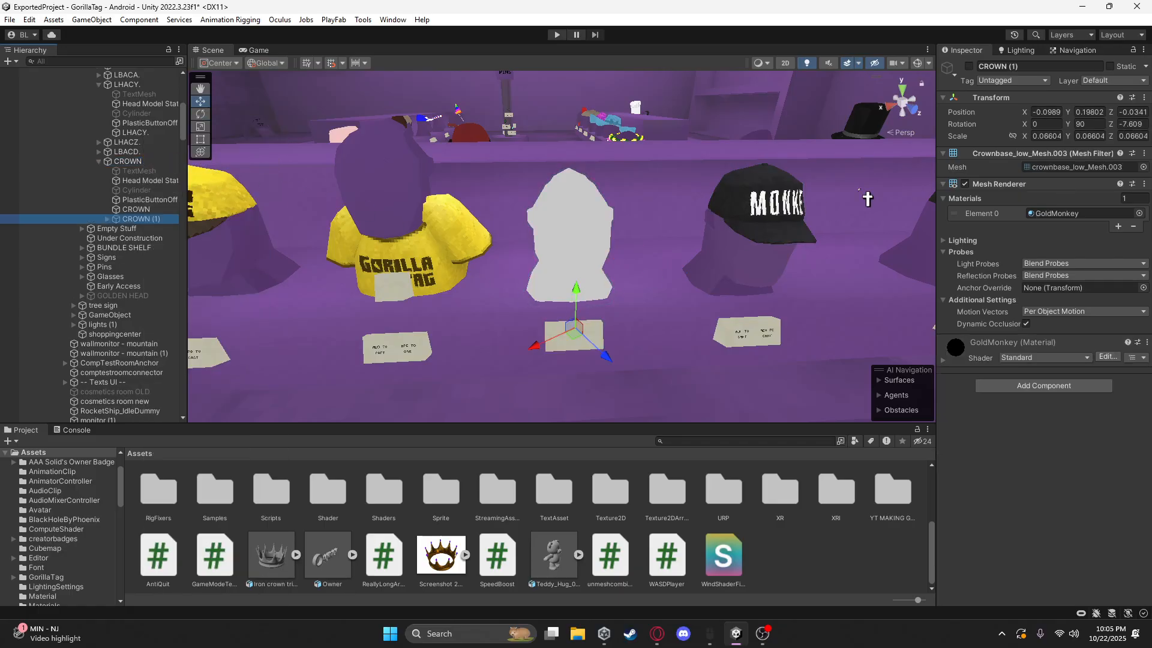
pyautogui.click(969, 66)
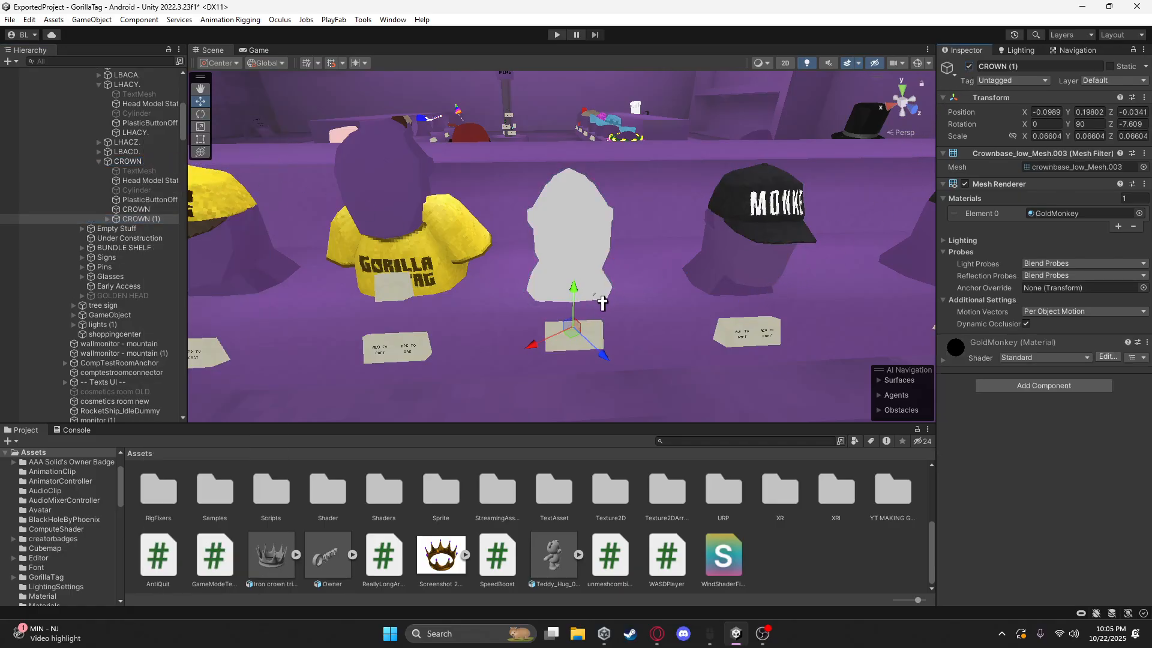
# Raise the pasted crown toward the stand's head, scale it to about 0.714, and rotate it to about 0.779, 85.587, 25.532
pyautogui.moveTo(574, 295); pyautogui.dragTo(636, 277)
pyautogui.press('r')
pyautogui.press('d')
pyautogui.moveTo(635, 277); pyautogui.dragTo(311, 259, button='right')
pyautogui.press('s')
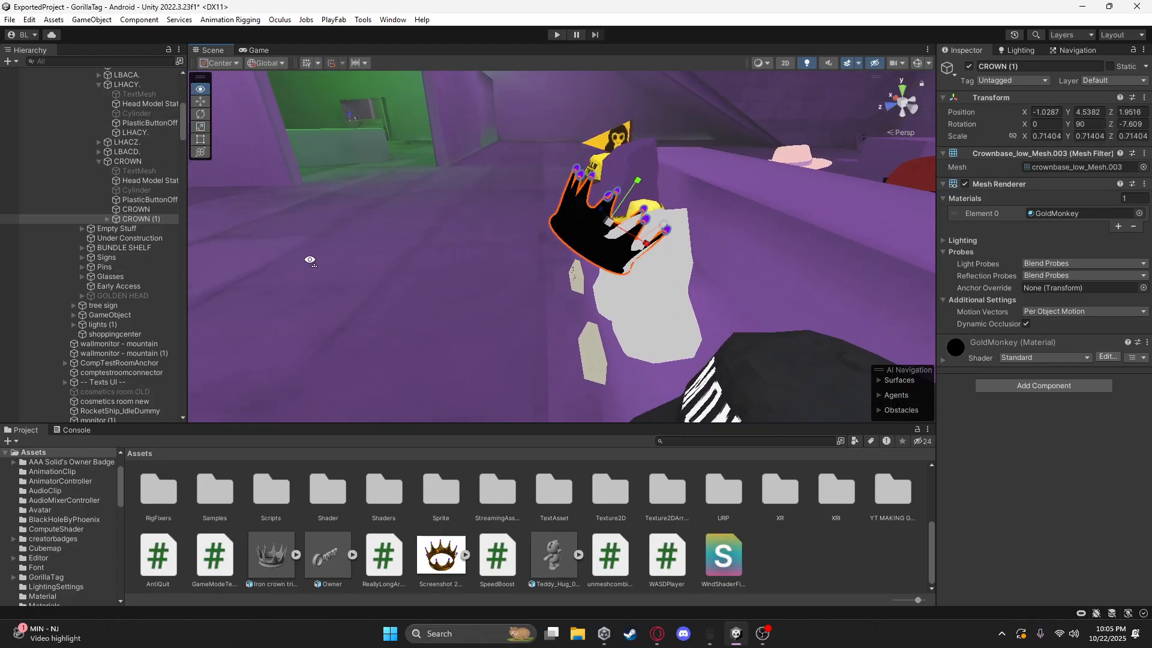
pyautogui.click(202, 116)
pyautogui.moveTo(618, 186); pyautogui.dragTo(647, 200)
pyautogui.keyDown('alt'); pyautogui.moveTo(574, 280); pyautogui.dragTo(473, 278); pyautogui.keyUp('alt')
pyautogui.press('w')
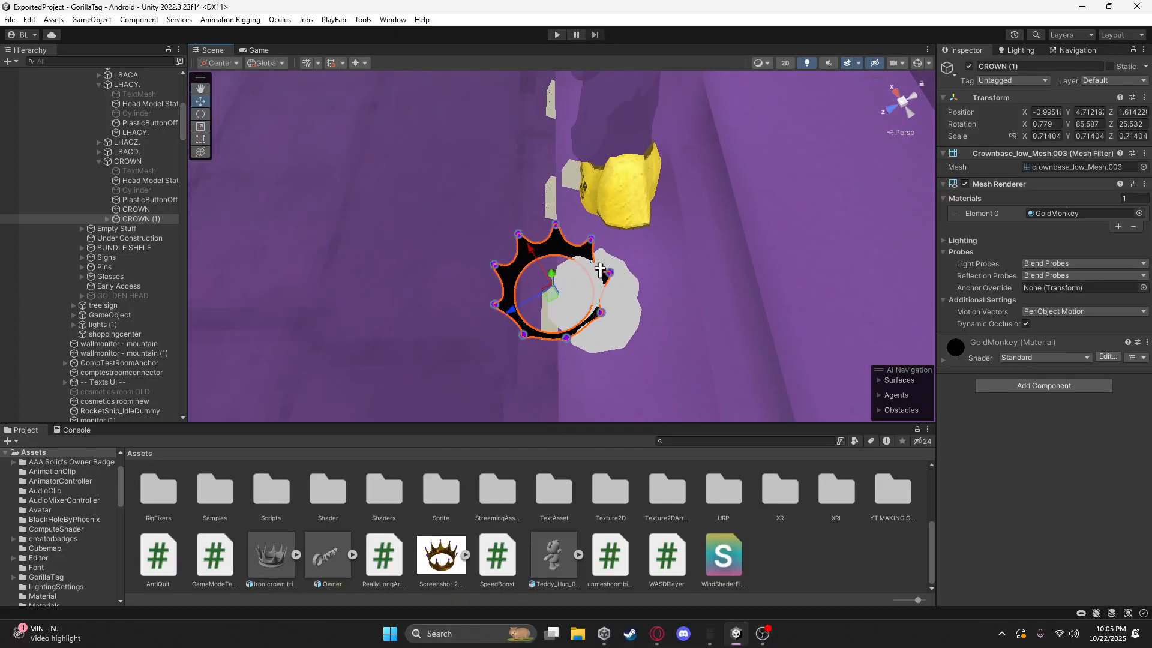
# Seat the crown on the stand's head at about X -0.99, Y 5.45, Z 0.4
pyautogui.moveTo(538, 309); pyautogui.dragTo(574, 306)
pyautogui.click(567, 323)
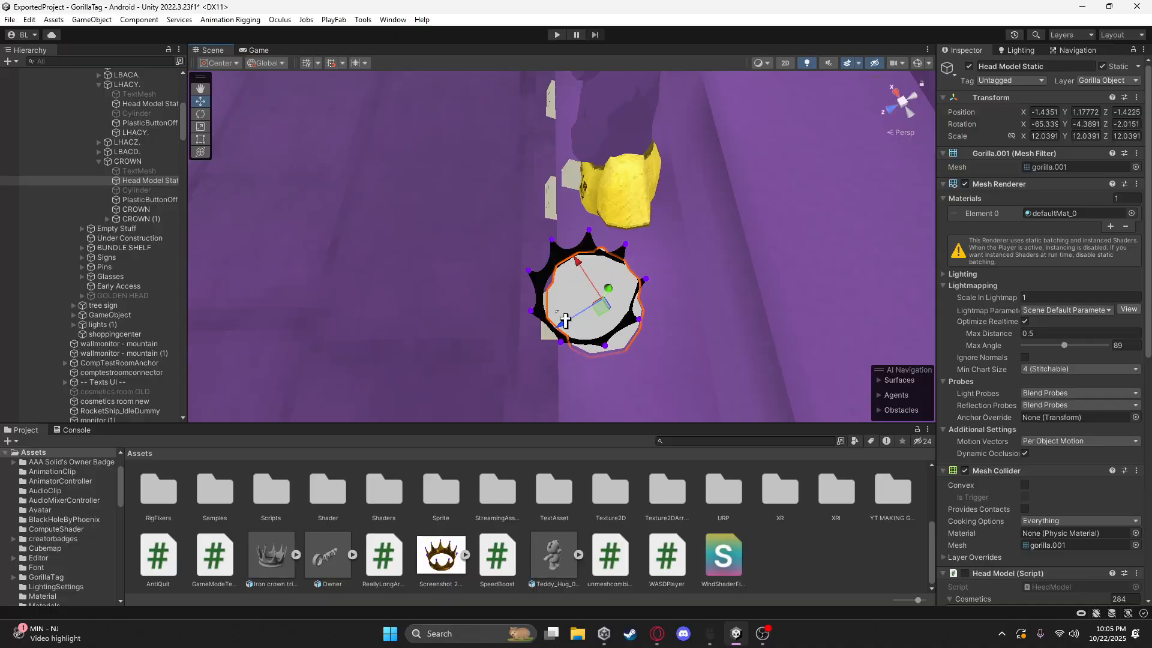
pyautogui.click(565, 321)
pyautogui.keyDown('alt'); pyautogui.moveTo(561, 314); pyautogui.dragTo(713, 200); pyautogui.keyUp('alt')
pyautogui.click(628, 187)
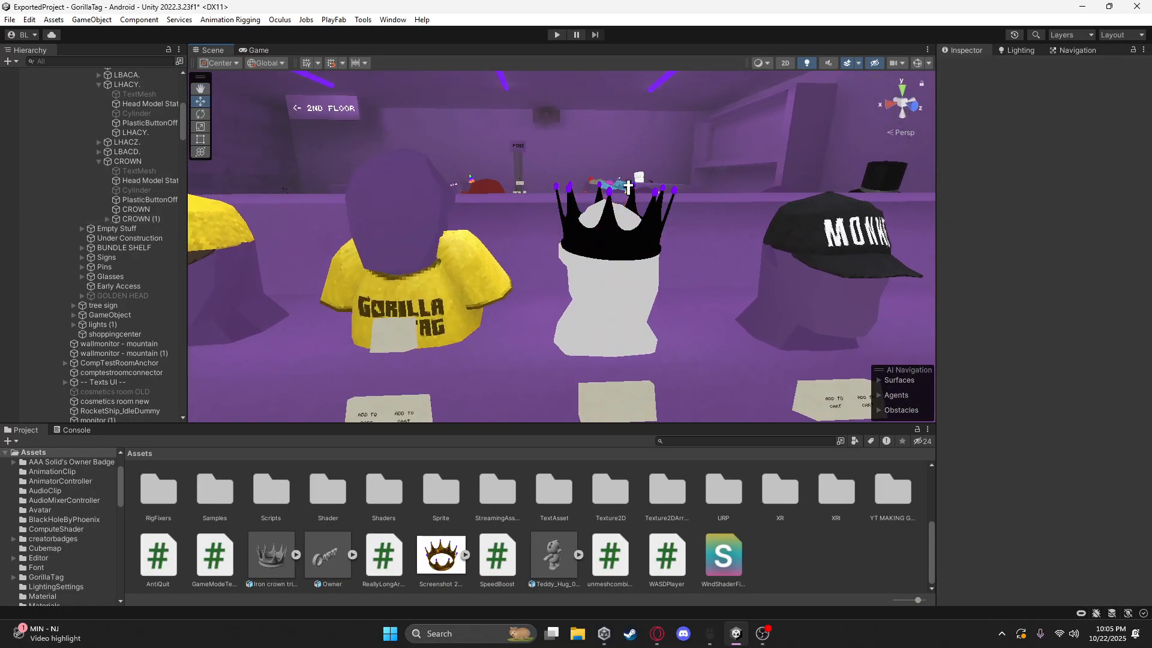
pyautogui.click(624, 202)
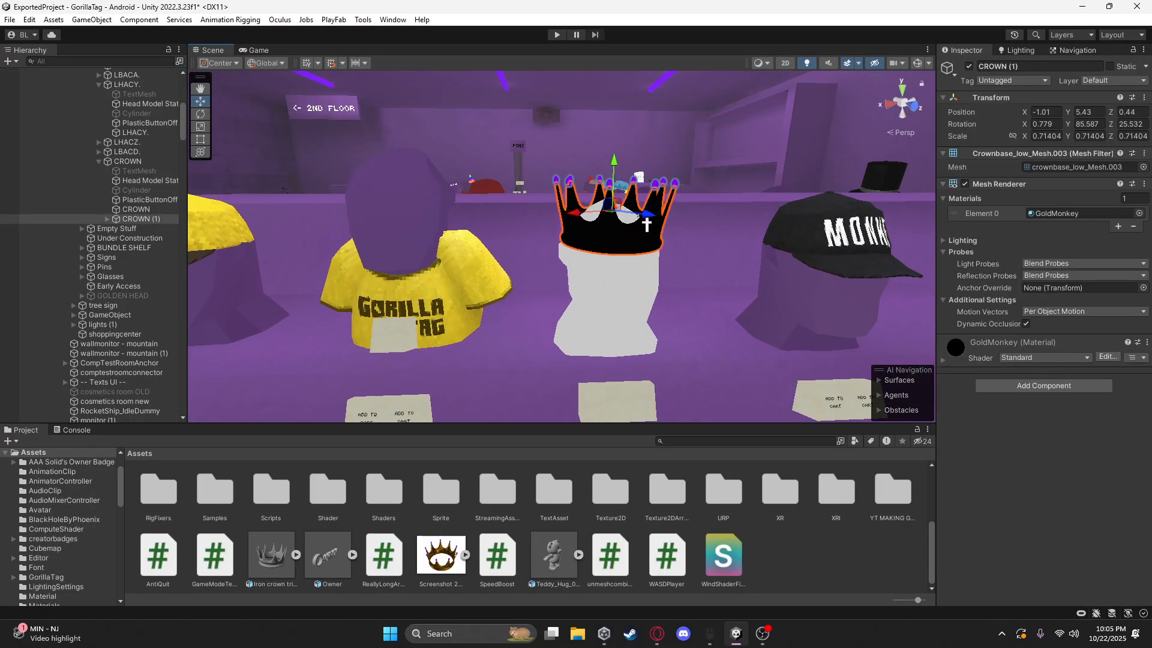
pyautogui.moveTo(644, 223); pyautogui.dragTo(648, 224)
# Delete the CROWN stand's old MONKE cap child and rename the pasted crown CROWN
pyautogui.press('s')
pyautogui.moveTo(531, 255); pyautogui.dragTo(522, 294, button='right')
pyautogui.rightClick(134, 210)
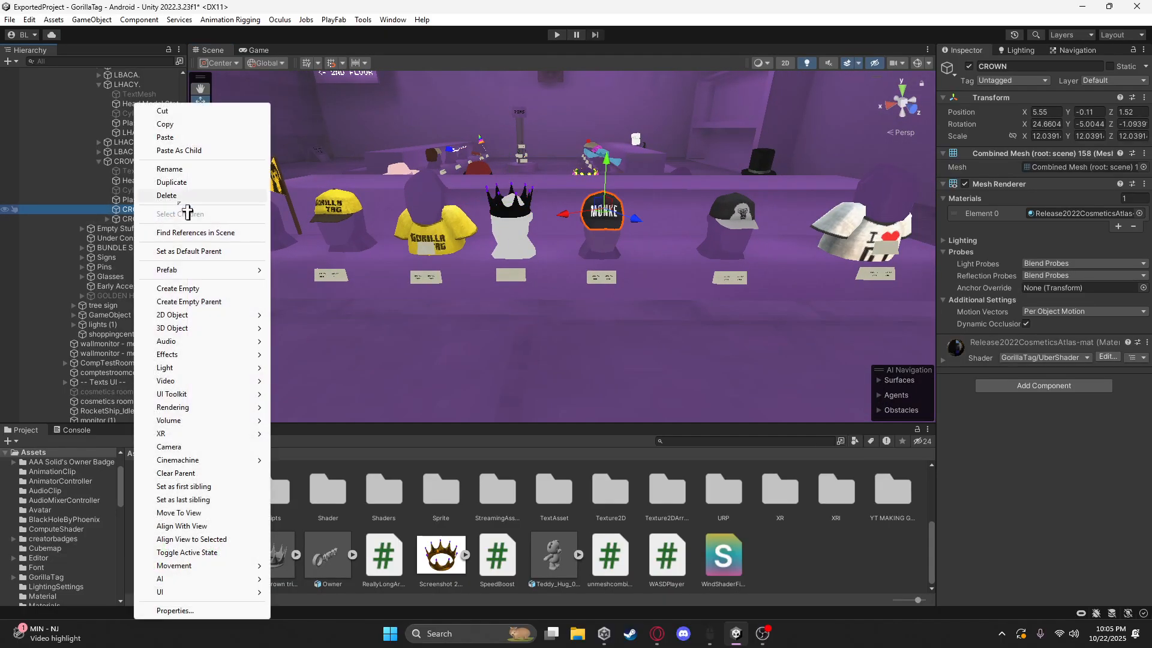
pyautogui.click(180, 198)
pyautogui.click(150, 211)
pyautogui.click(1027, 67)
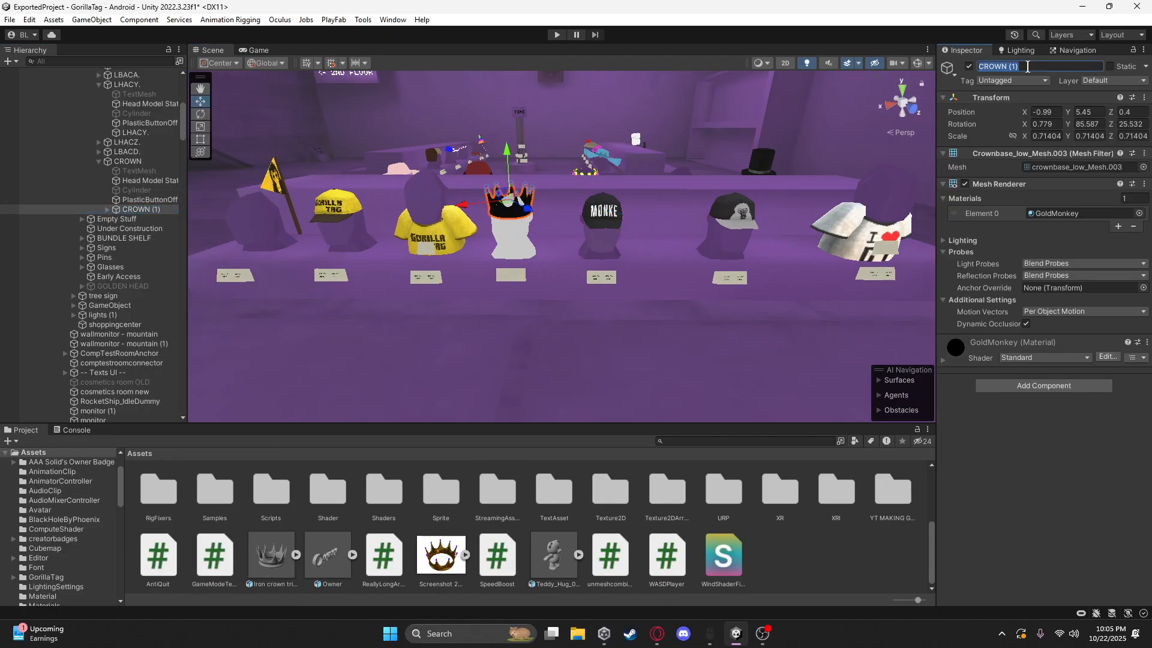
pyautogui.write('CROW')
pyautogui.press('Return')
pyautogui.press('f')
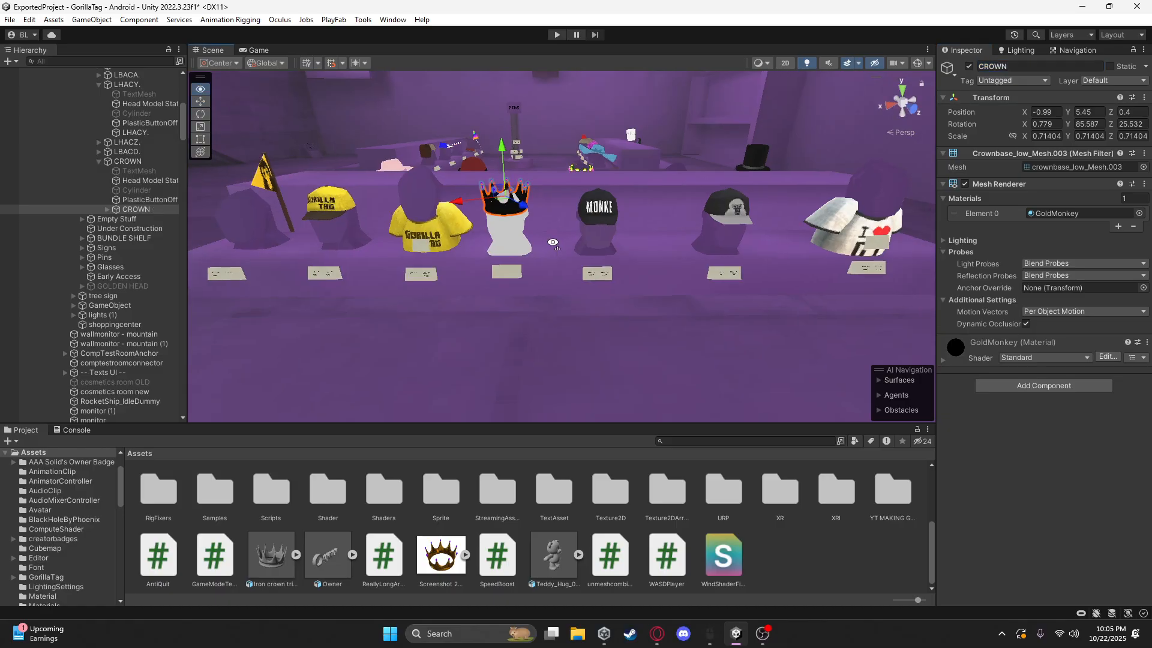
# Expand This Cosmetic Item in the CROWN stand's Cosmetic Stand script and set This Cosmetic Name to CROWN
pyautogui.click(128, 160)
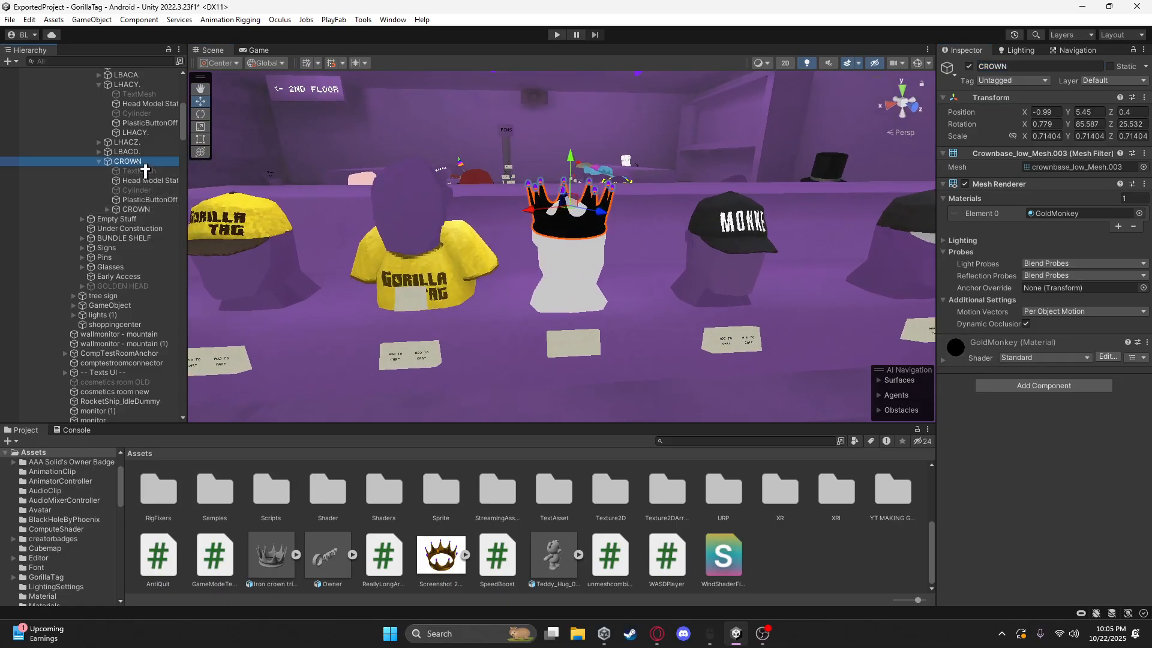
pyautogui.scroll(-3, 995, 437)
pyautogui.scroll(-4, 1008, 441)
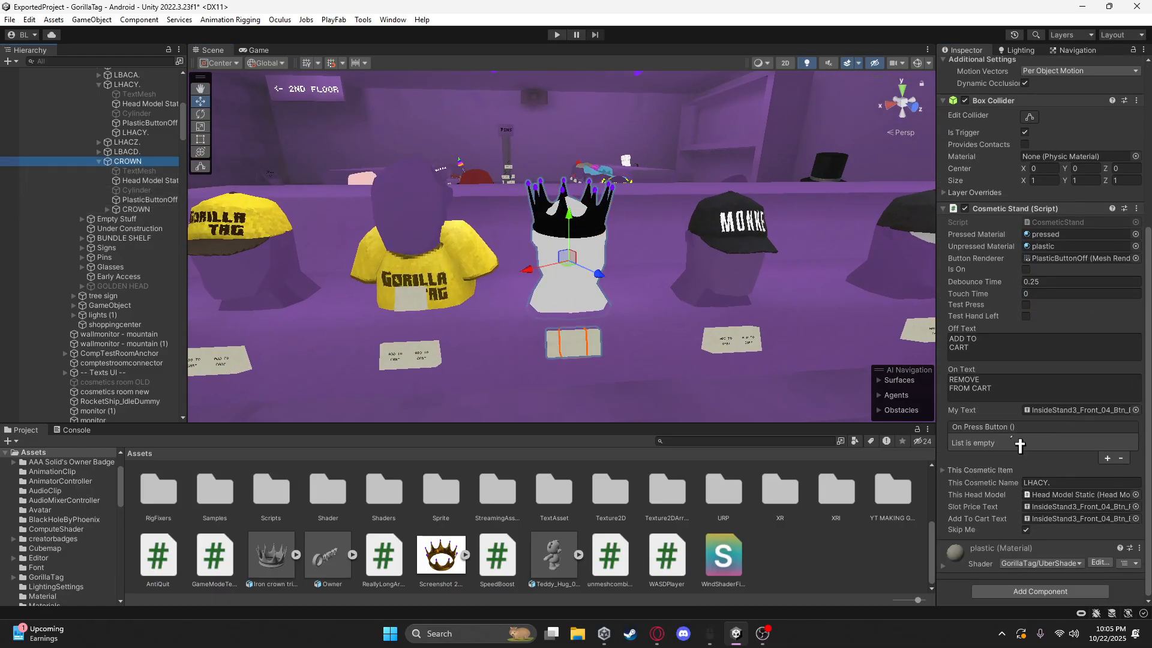
pyautogui.click(983, 471)
pyautogui.scroll(-3, 990, 474)
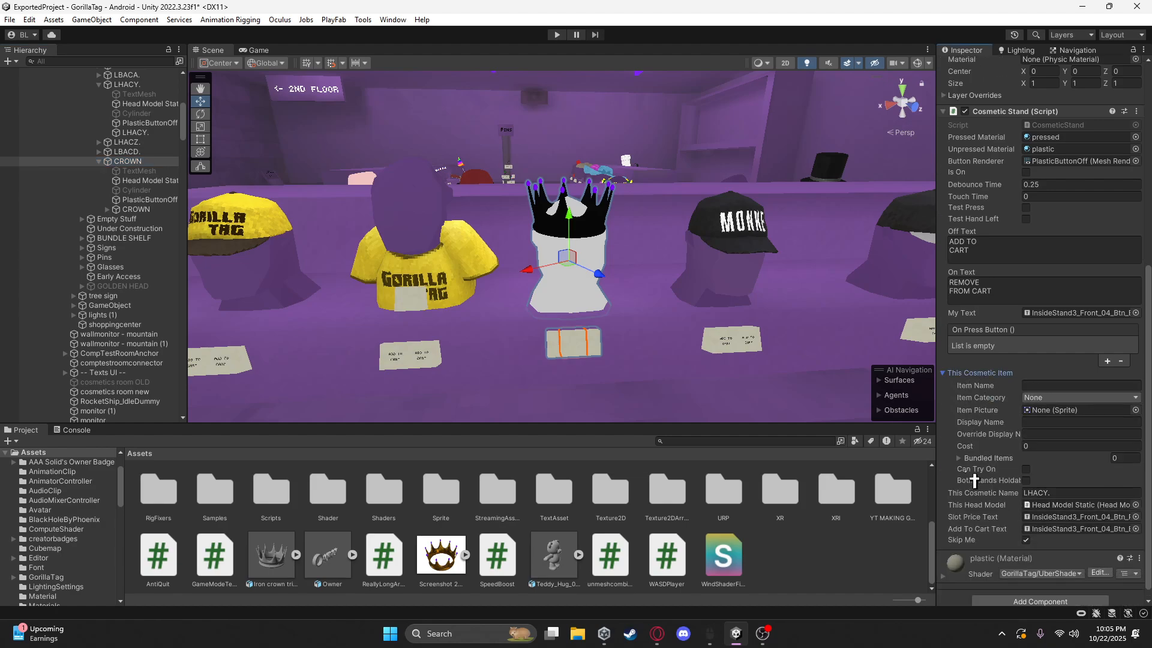
pyautogui.click(1071, 484)
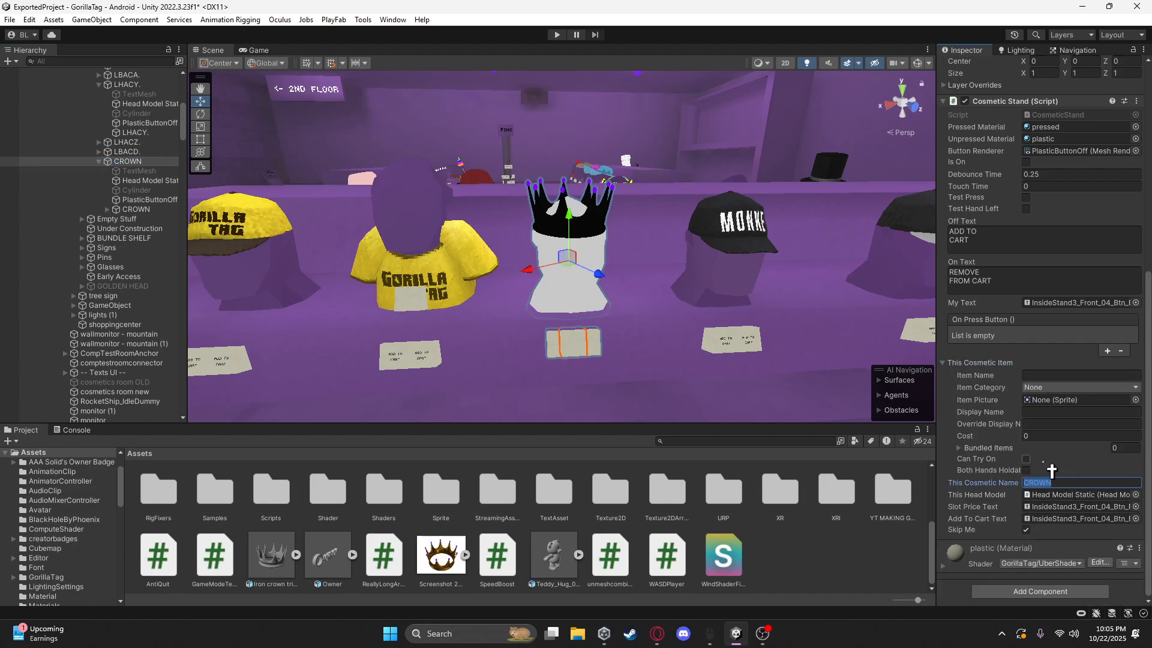
# Enable Can Try On for the stand's item, set its cost to 1000, and enter CROWN for Display Name and Override Display Name
pyautogui.click(1026, 459)
pyautogui.click(1053, 437)
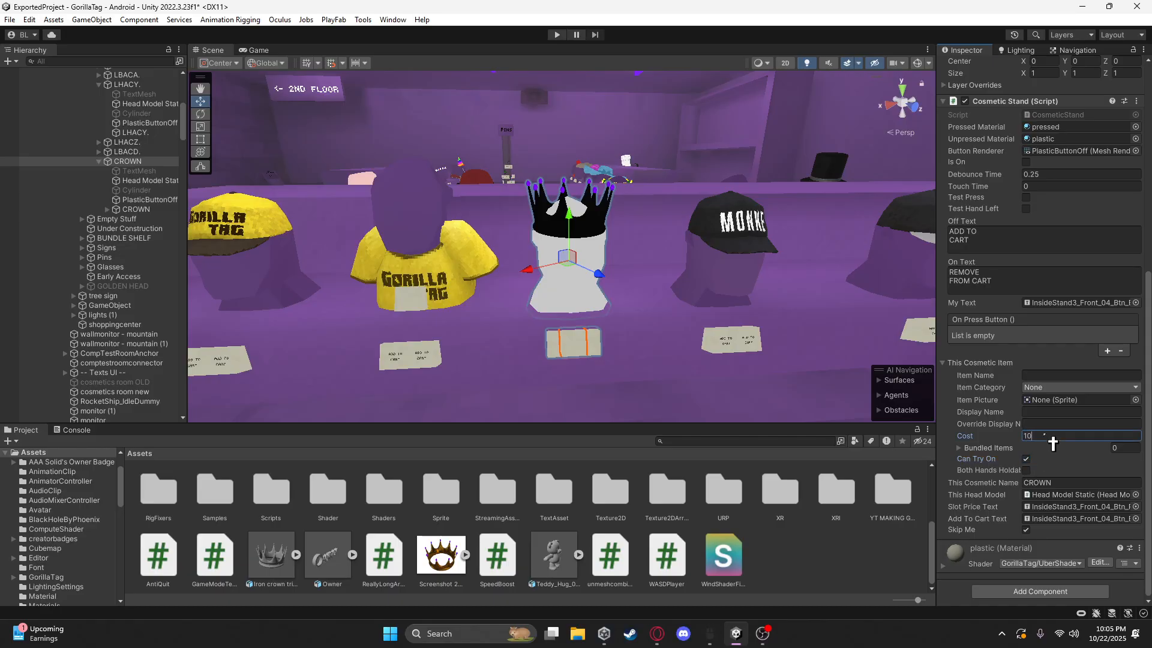
pyautogui.click(1051, 423)
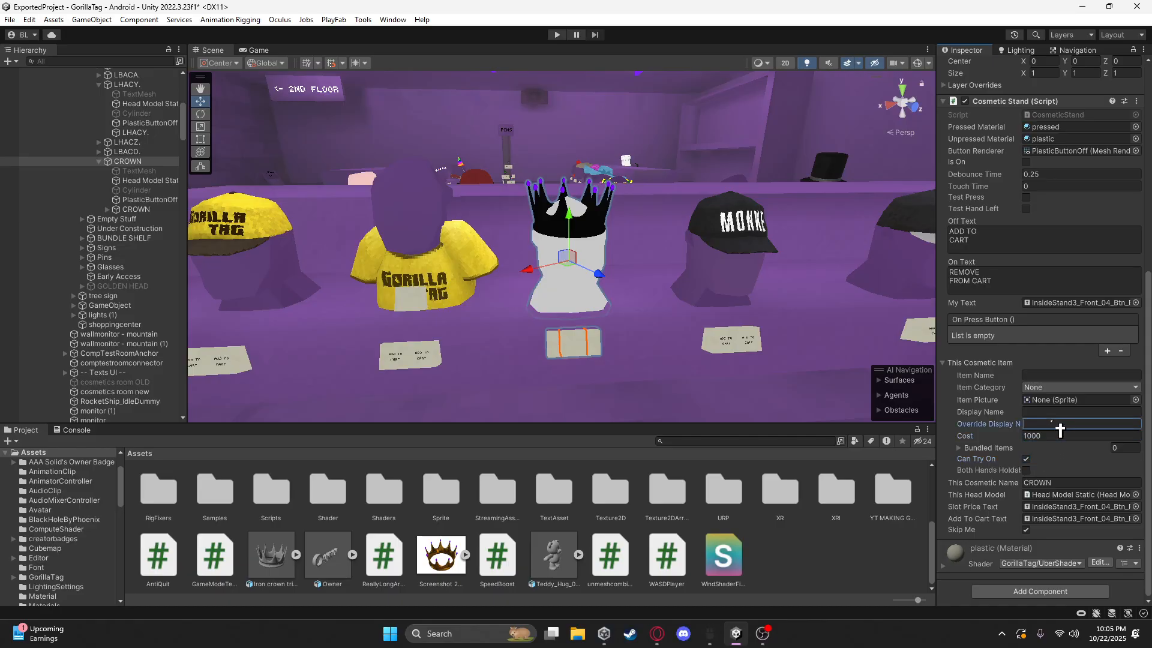
pyautogui.write('CROWN')
pyautogui.click(1049, 415)
pyautogui.write('CROWN')
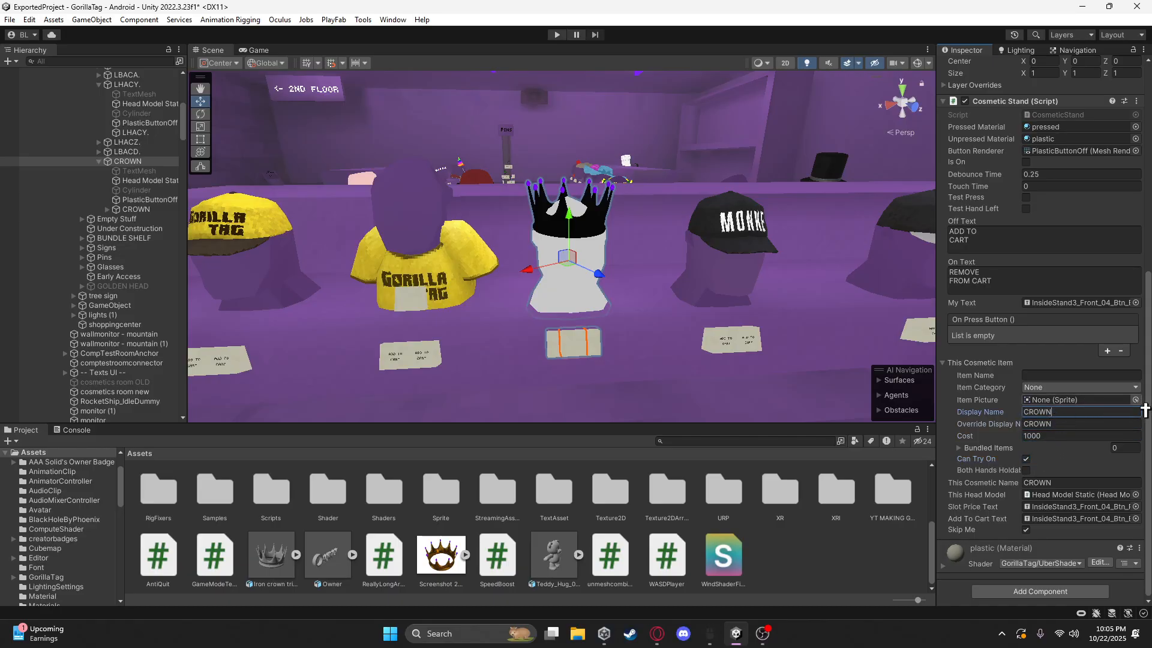
# Assign the crown screenshot as the item picture, choose the Hat category, and set Item Name to CROWN
pyautogui.moveTo(445, 558); pyautogui.dragTo(1085, 398)
pyautogui.click(1089, 387)
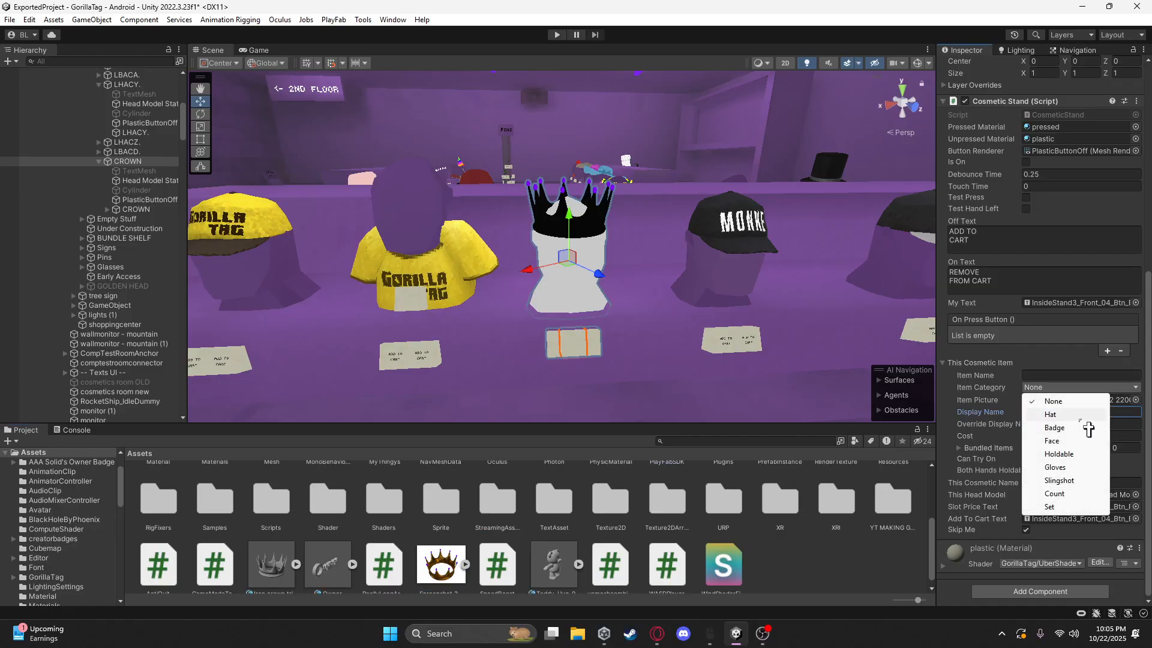
pyautogui.click(1074, 414)
pyautogui.click(1062, 377)
pyautogui.write('CROWN')
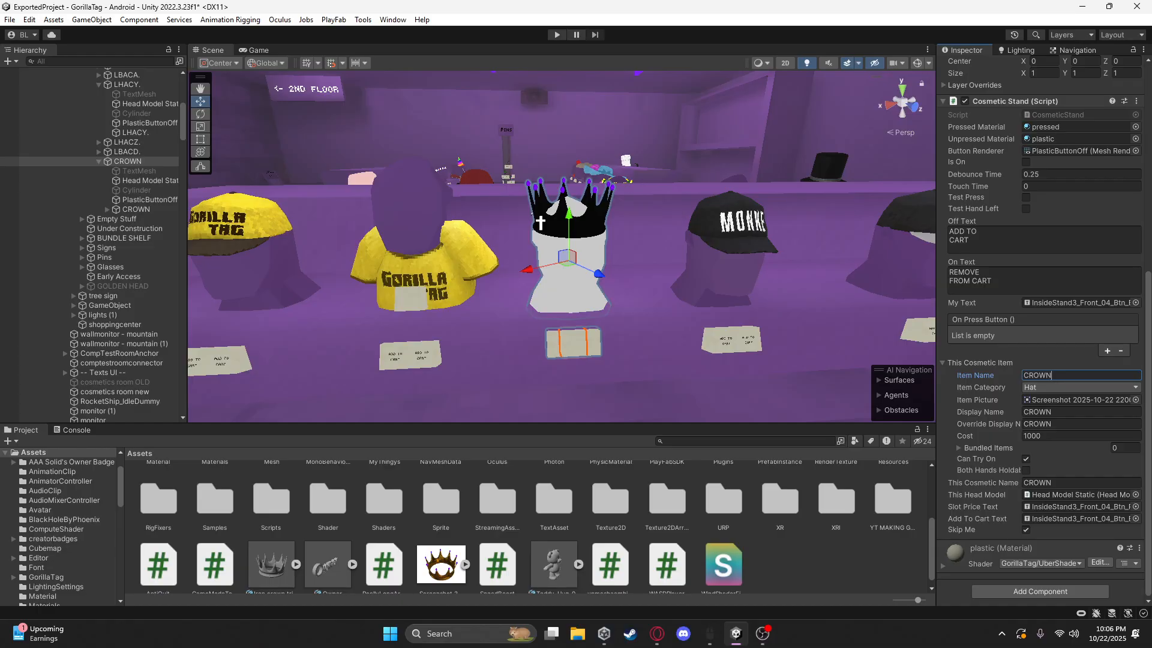
# Disable the Mesh Renderer on the LBACA. stand of the yellow Gorilla Tag shirt
pyautogui.click(443, 317)
pyautogui.scroll(5, 996, 240)
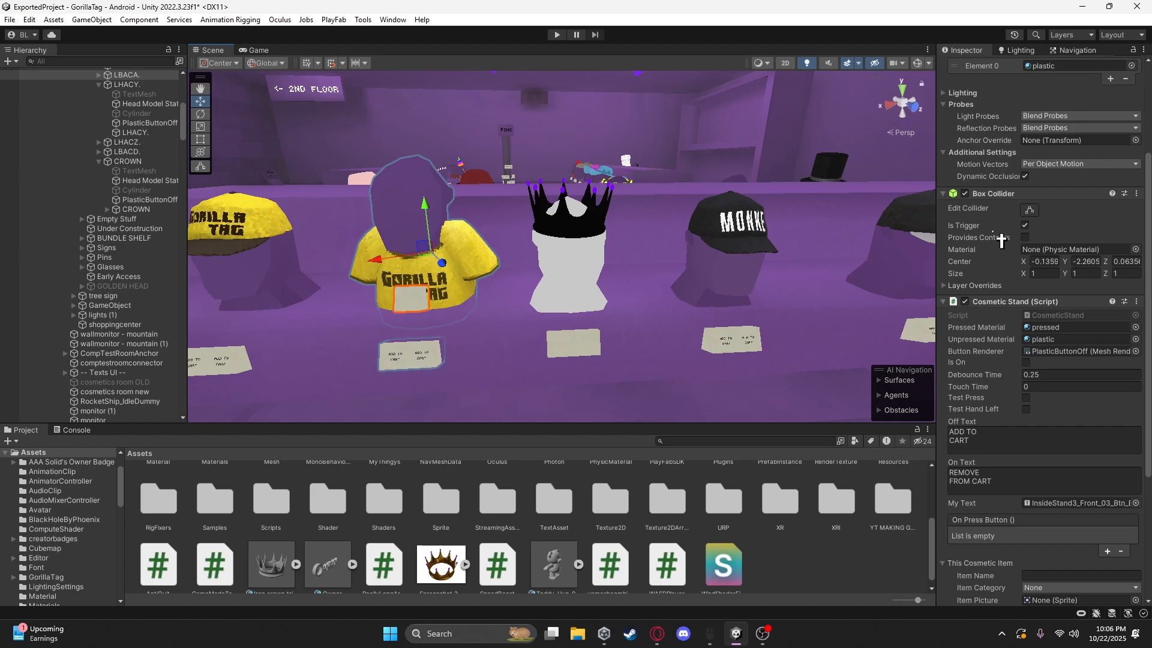
pyautogui.scroll(5, 1001, 240)
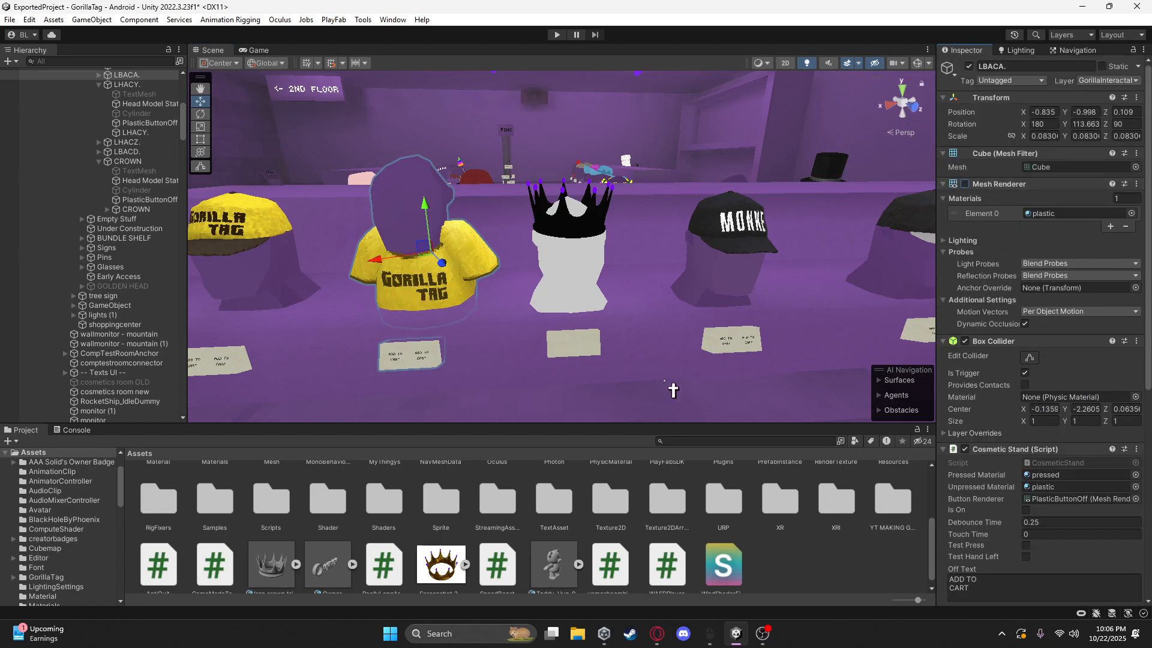
# Locate the crown stand head's defaultMat_0 material in the project and duplicate it
pyautogui.click(589, 291)
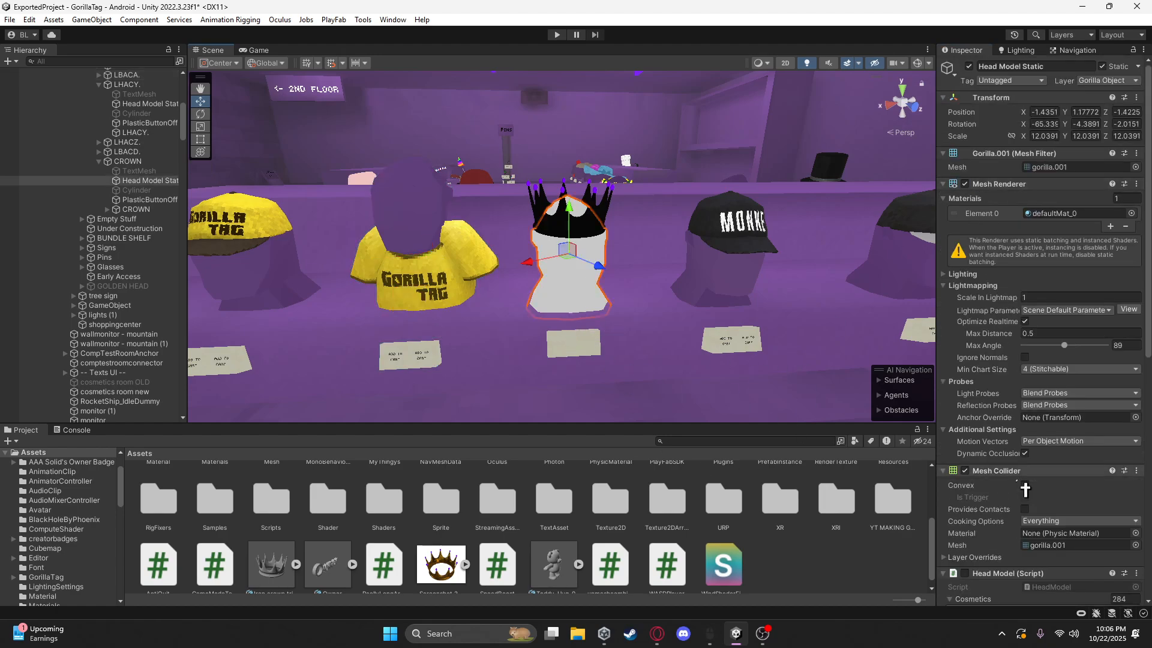
pyautogui.scroll(-15, 1038, 491)
pyautogui.scroll(-1, 1038, 491)
pyautogui.rightClick(984, 564)
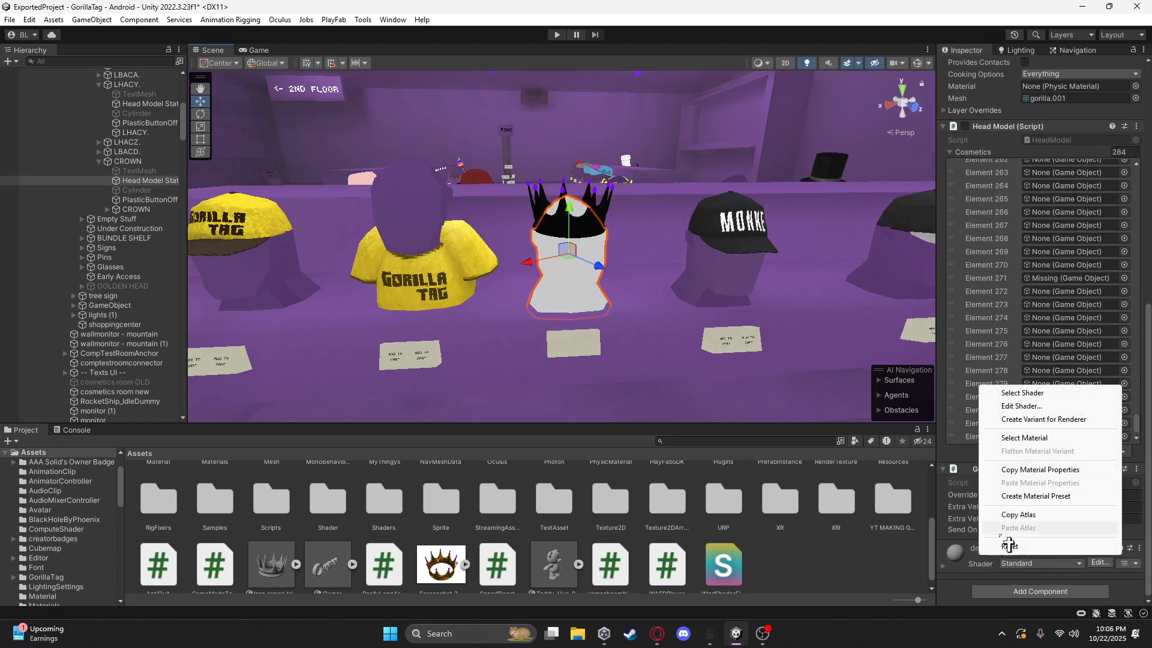
pyautogui.click(1056, 437)
pyautogui.click(397, 526)
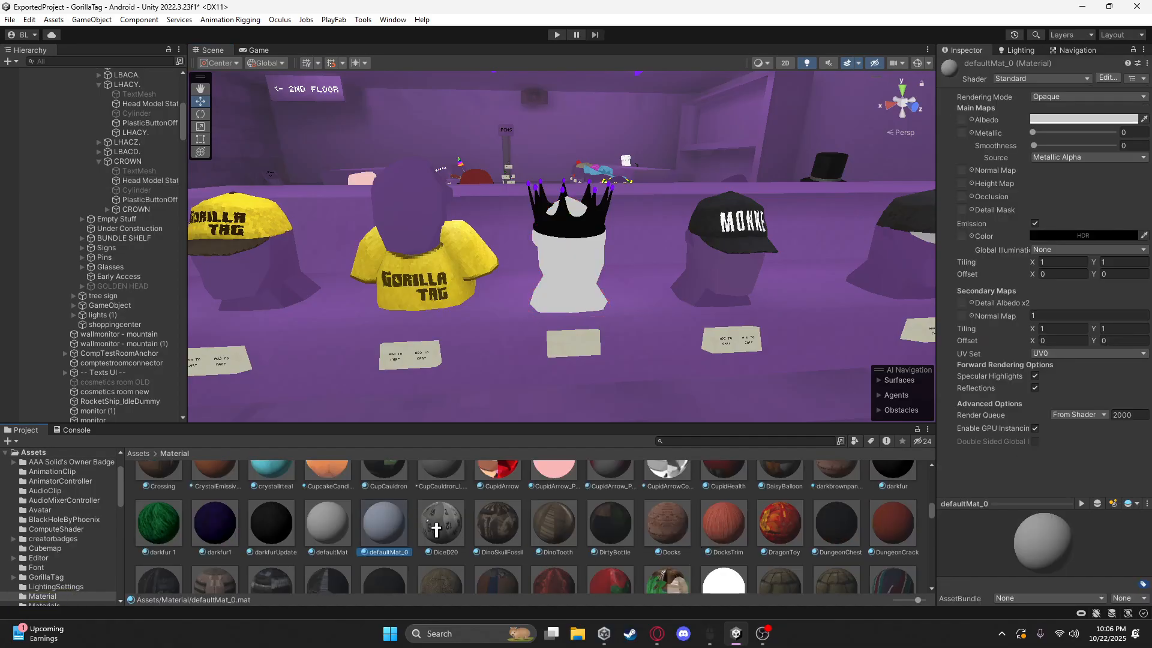
pyautogui.hotkey('ctrl', 'd')
# Darken the duplicated material's albedo to 4B4B4B and apply the material to the crown stand's head
pyautogui.click(1063, 119)
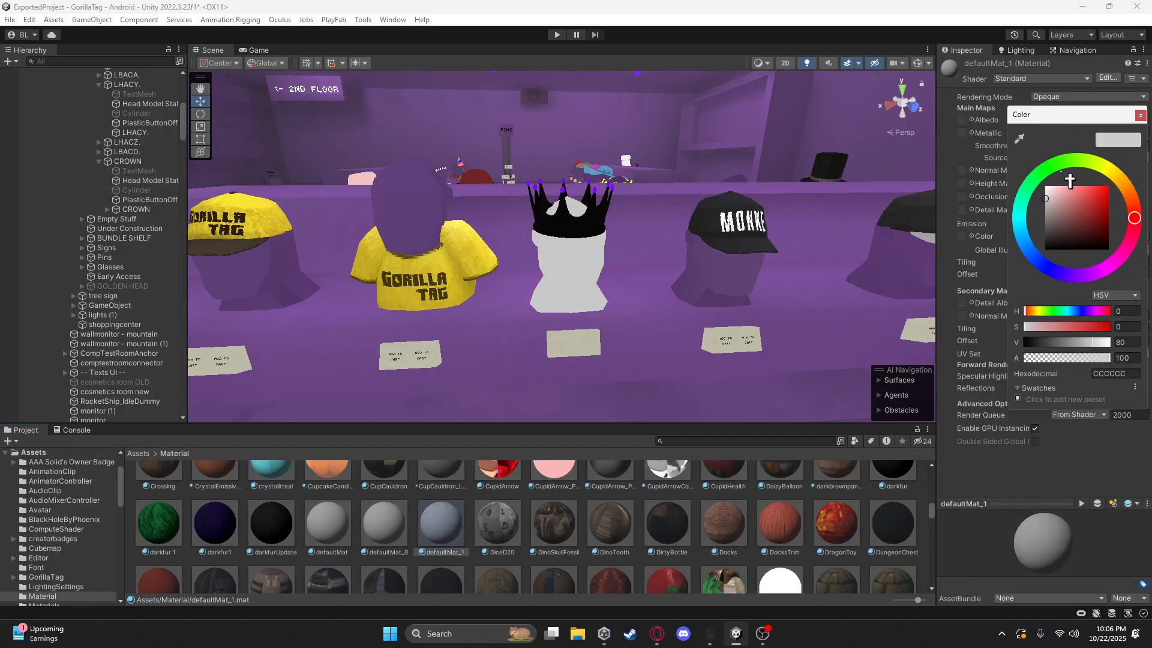
pyautogui.moveTo(1056, 215); pyautogui.dragTo(1043, 234)
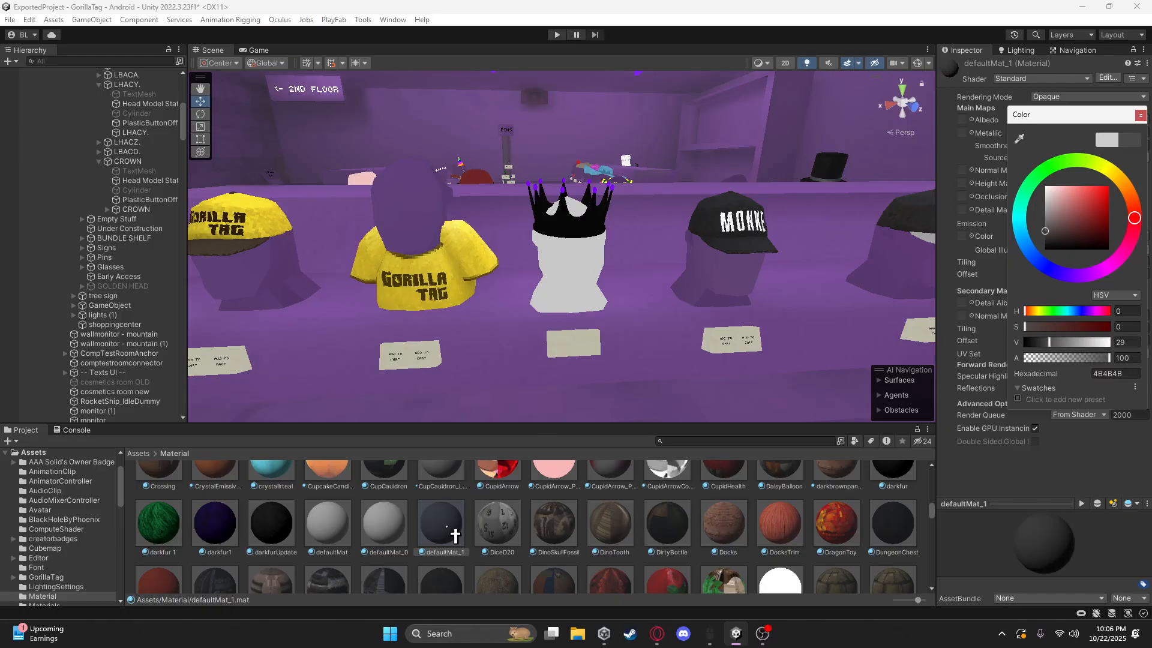
pyautogui.moveTo(454, 532); pyautogui.dragTo(563, 282)
# Set the duplicated material's albedo to the muted purple 5D4874 to match the neighbouring heads
pyautogui.click(1049, 121)
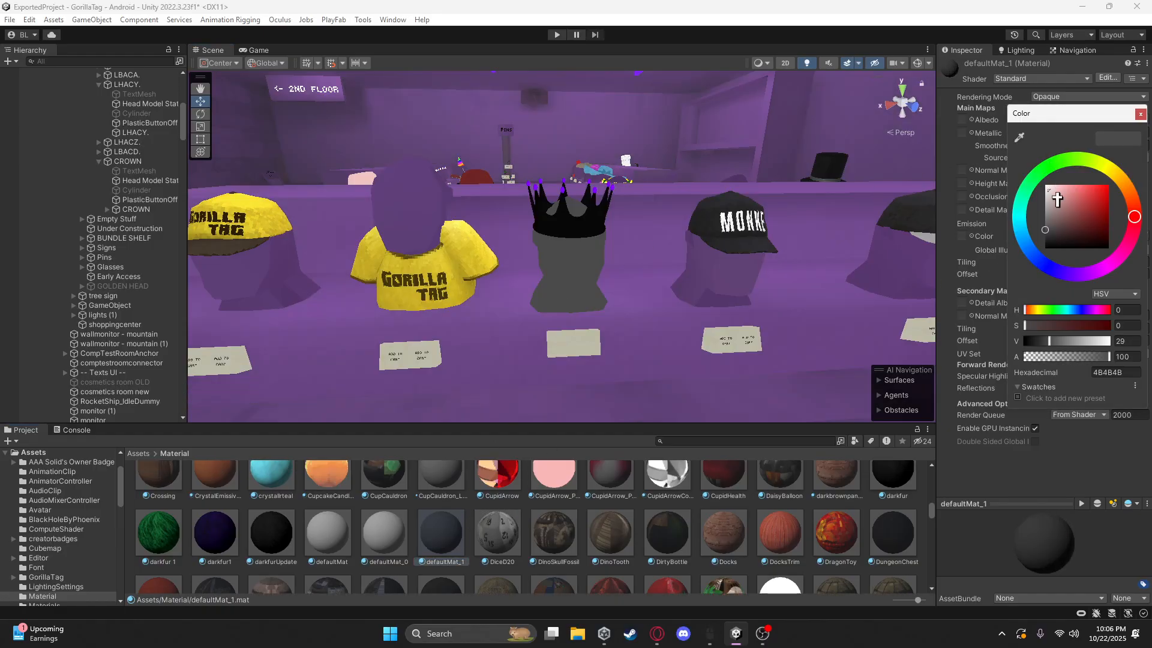
pyautogui.moveTo(1058, 236); pyautogui.dragTo(1058, 230)
pyautogui.moveTo(1090, 282); pyautogui.dragTo(1085, 288)
pyautogui.moveTo(1069, 234); pyautogui.dragTo(1079, 231)
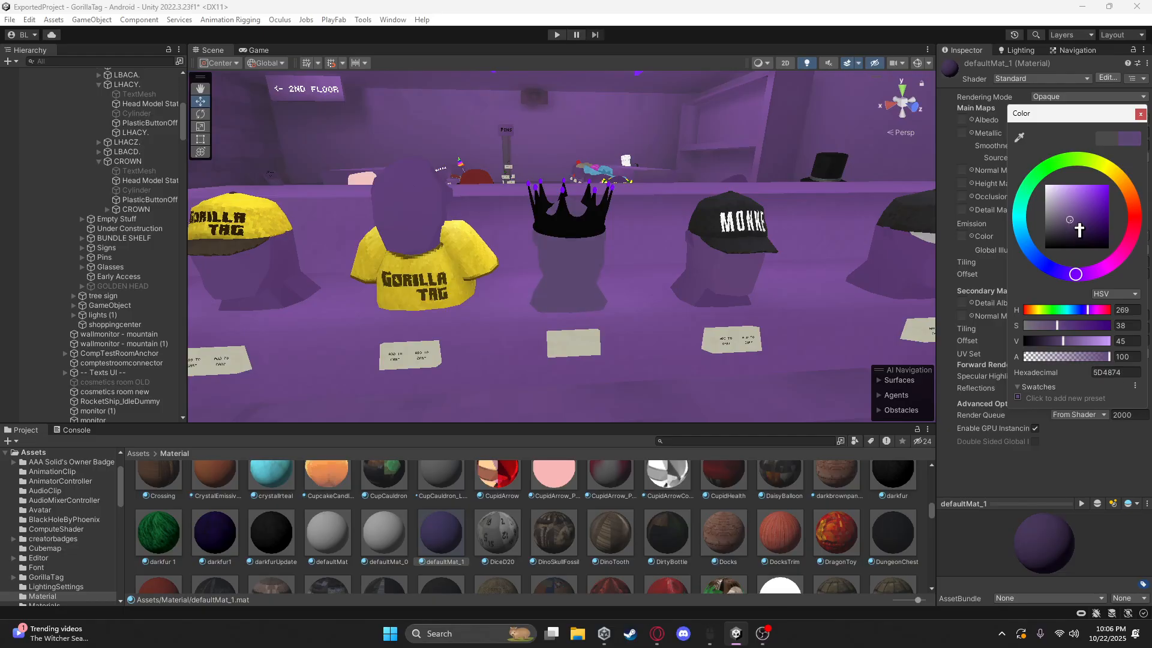
# Examine the crown stand among the neighbouring shelf stands from near and far
pyautogui.press('s')
pyautogui.moveTo(765, 259); pyautogui.dragTo(787, 268, button='right')
pyautogui.press('w')
pyautogui.press('a')
pyautogui.press('d')
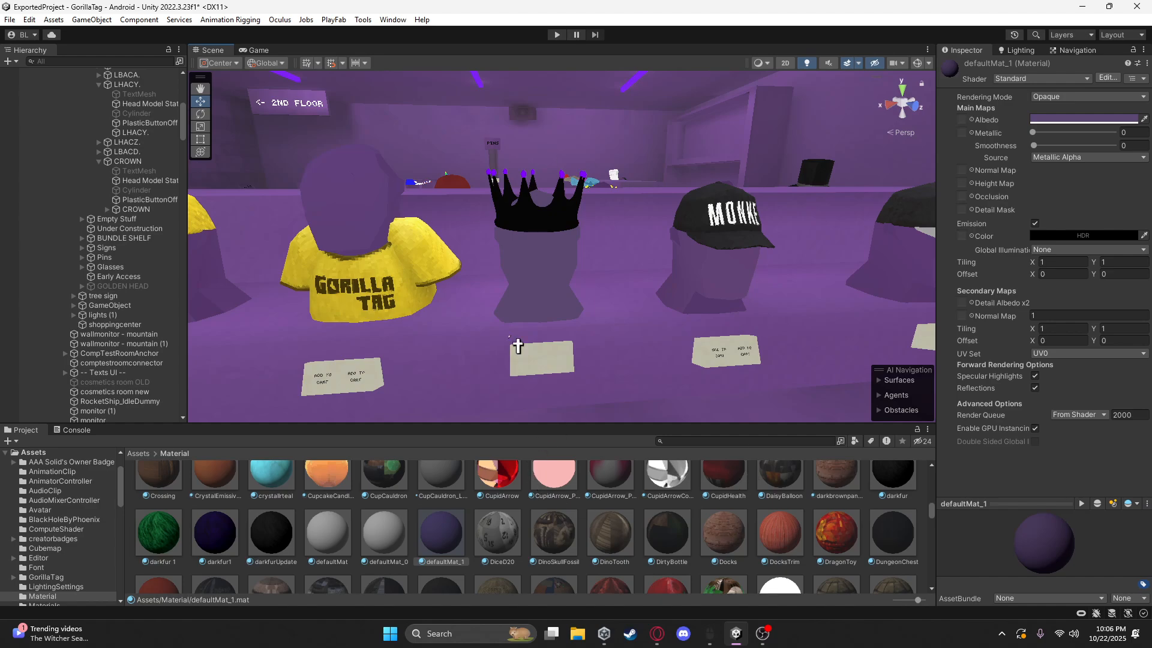
pyautogui.moveTo(612, 294)
pyautogui.mouseDown(button='right')
pyautogui.moveTo(643, 303)
pyautogui.moveTo(630, 300)
pyautogui.mouseUp(button='right')
pyautogui.press('s')
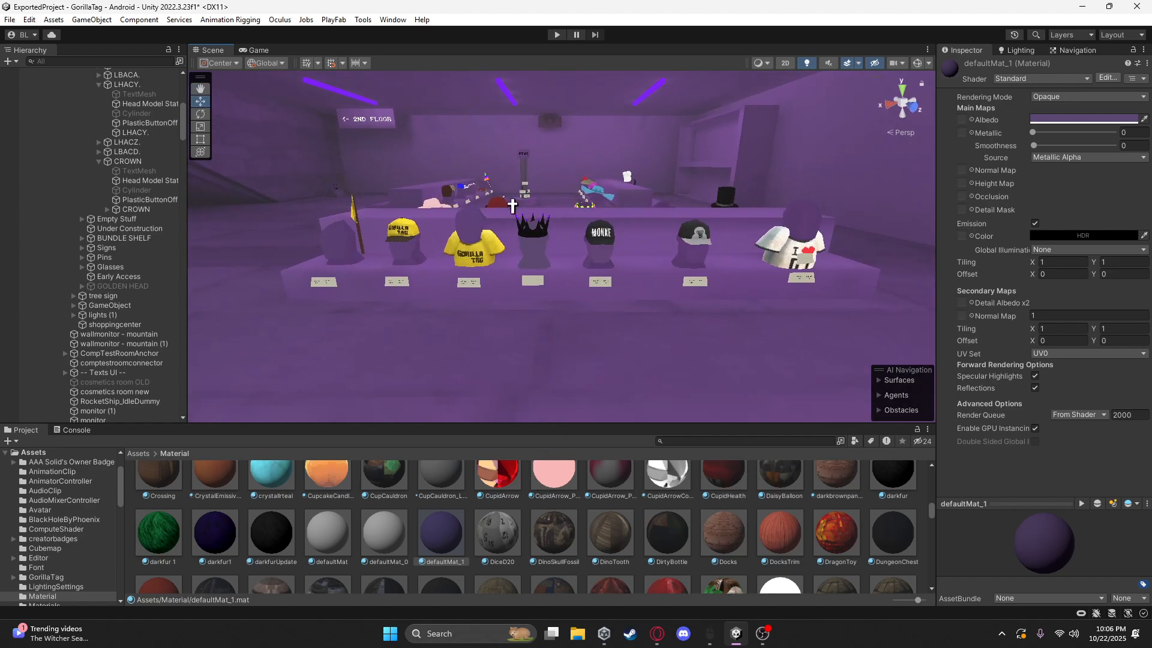
pyautogui.moveTo(528, 210); pyautogui.dragTo(645, 226, button='right')
pyautogui.press('s')
pyautogui.press('w')
pyautogui.press('s')
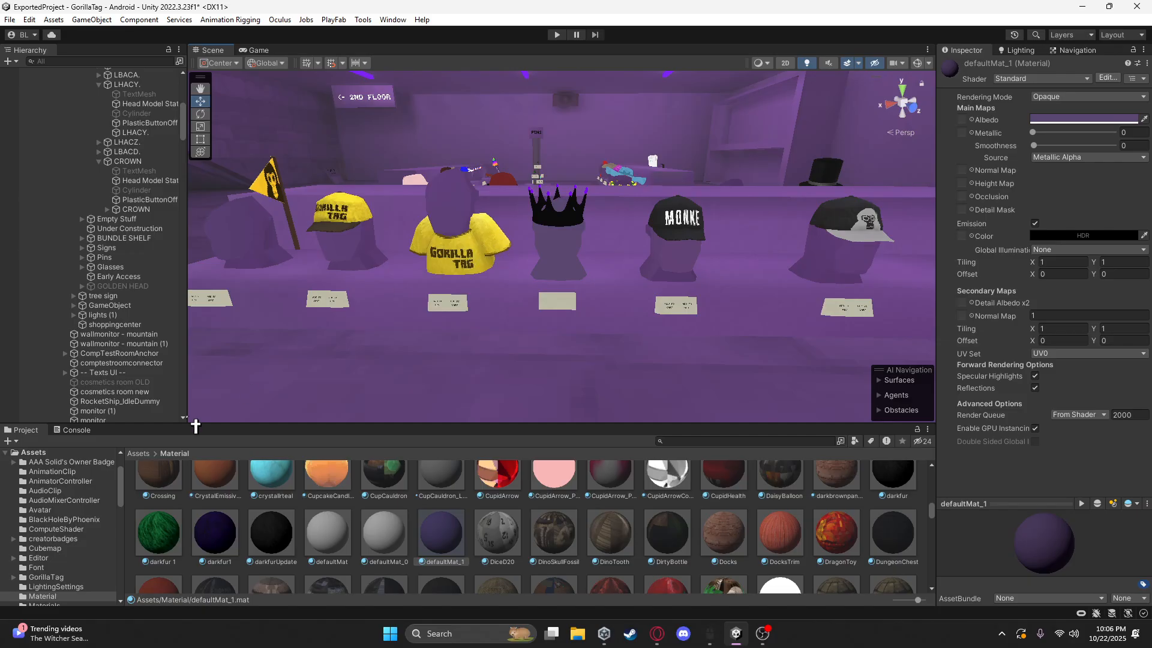
# Switch to the web browser and open PlayFab's My Studios and Titles page in a new tab
pyautogui.click(657, 635)
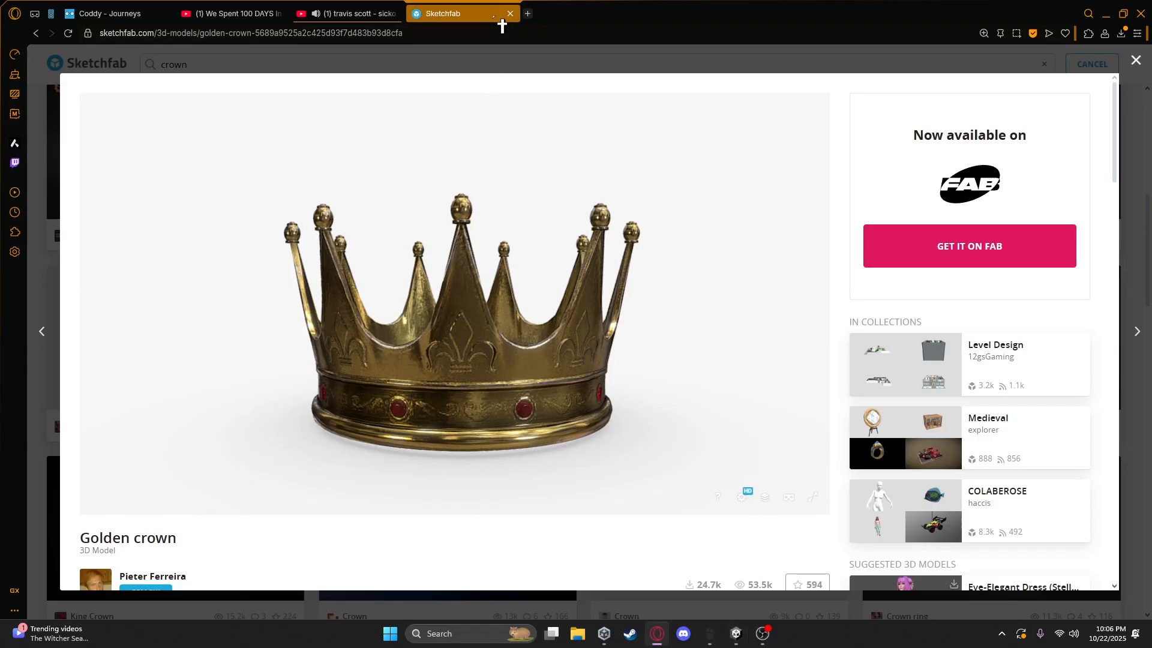
pyautogui.click(529, 14)
pyautogui.write('pl;a')
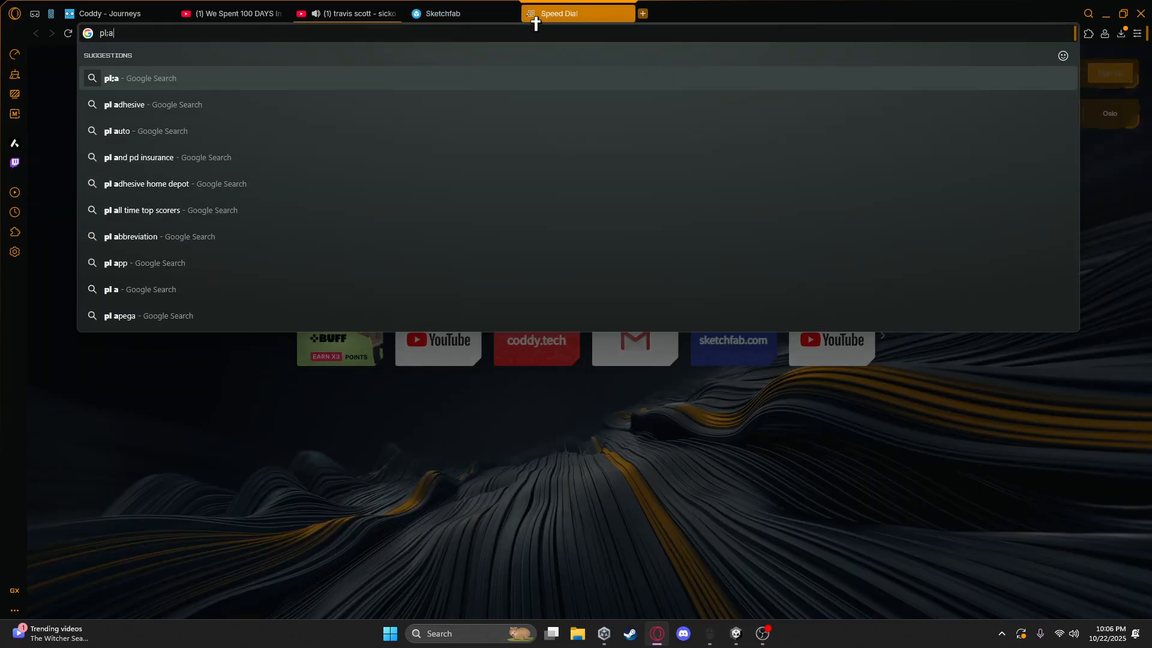
pyautogui.click(333, 113)
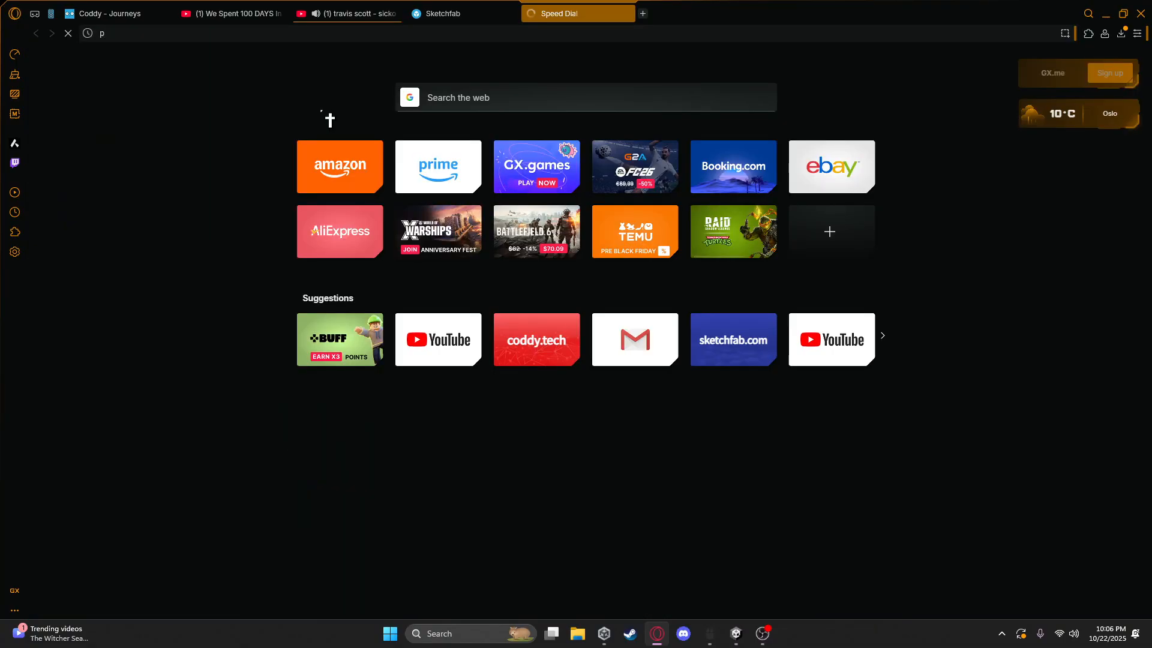
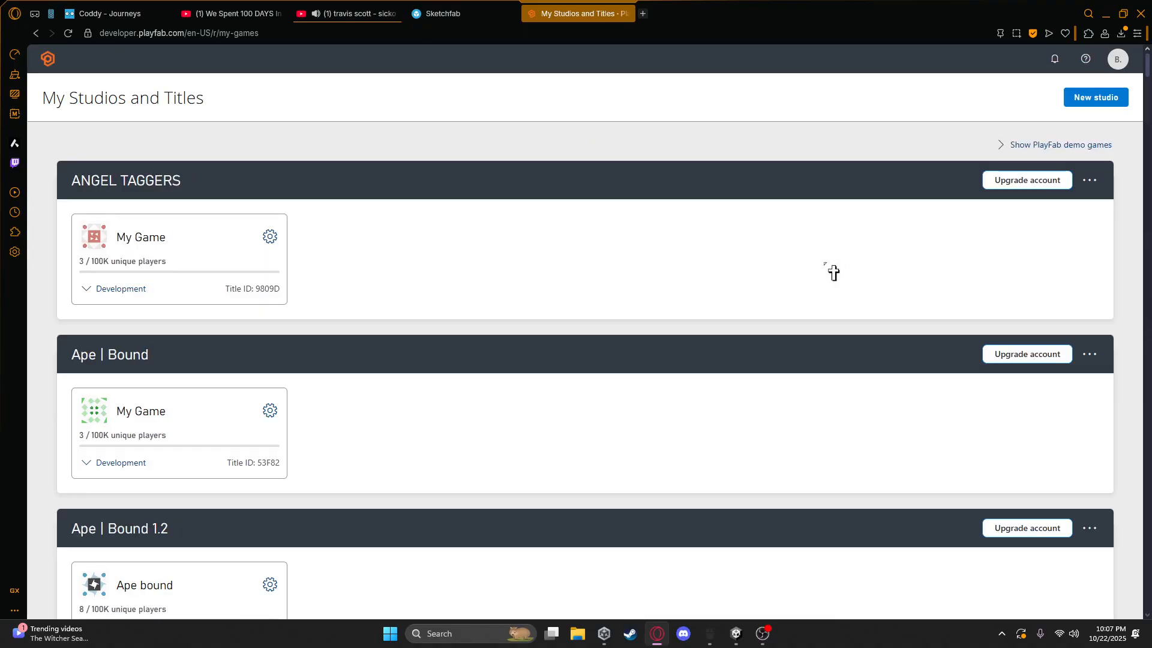
# Look through the list of PlayFab studios to find the one belonging to this game
pyautogui.moveTo(1148, 69); pyautogui.dragTo(1069, 600)
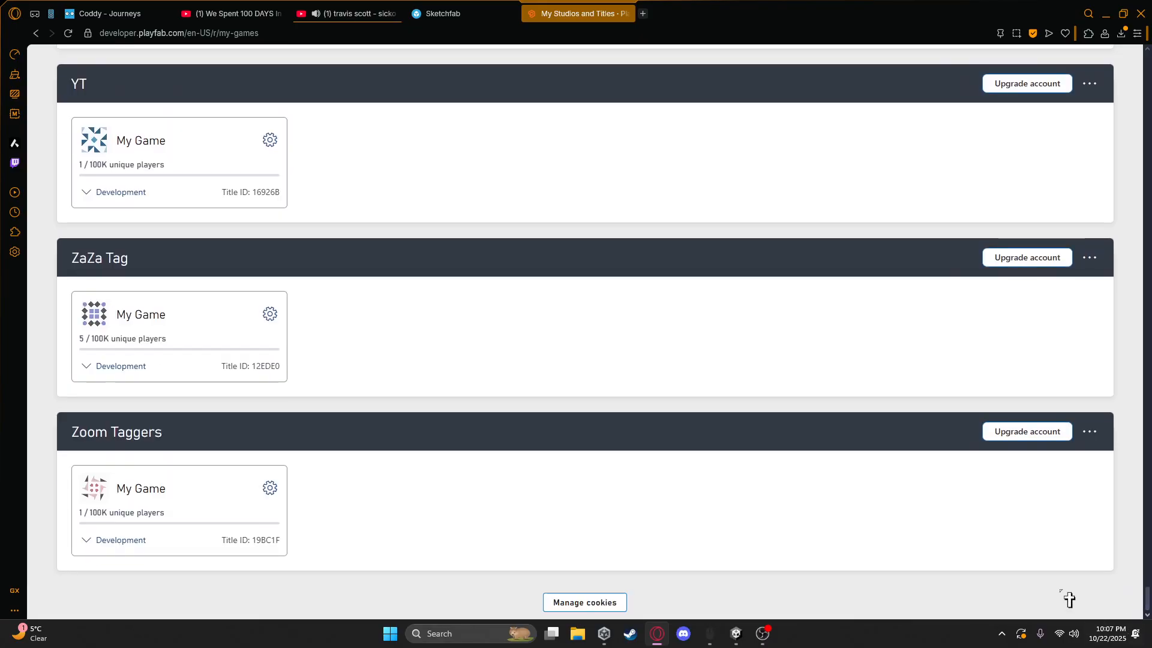
pyautogui.scroll(11, 155, 396)
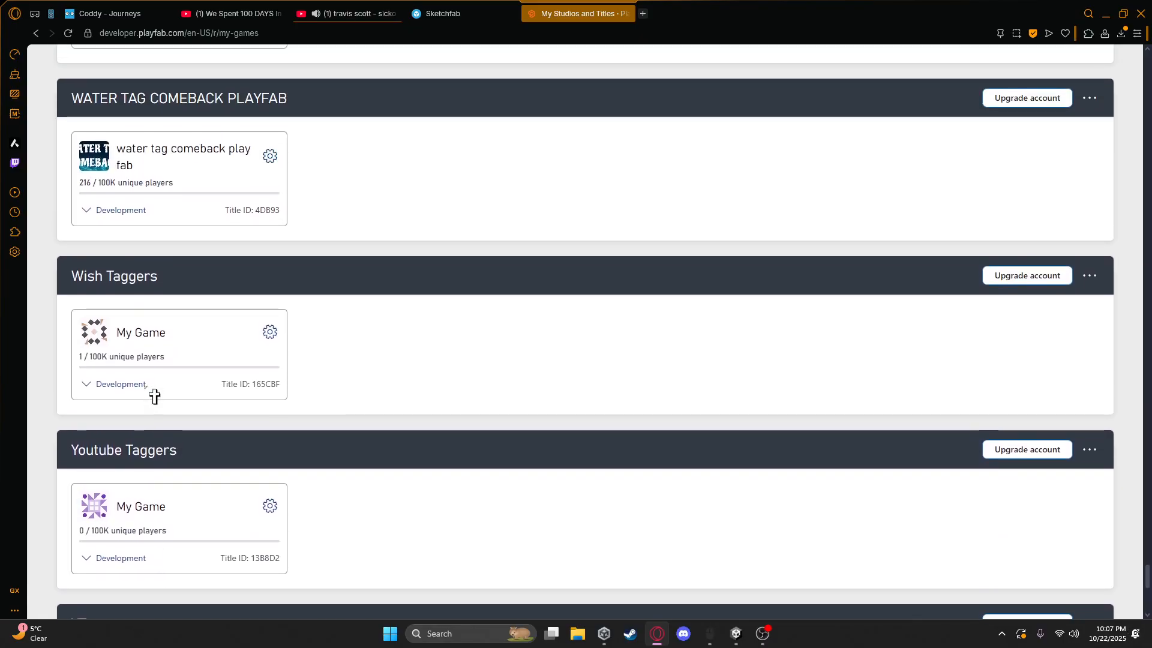
pyautogui.scroll(10, 154, 397)
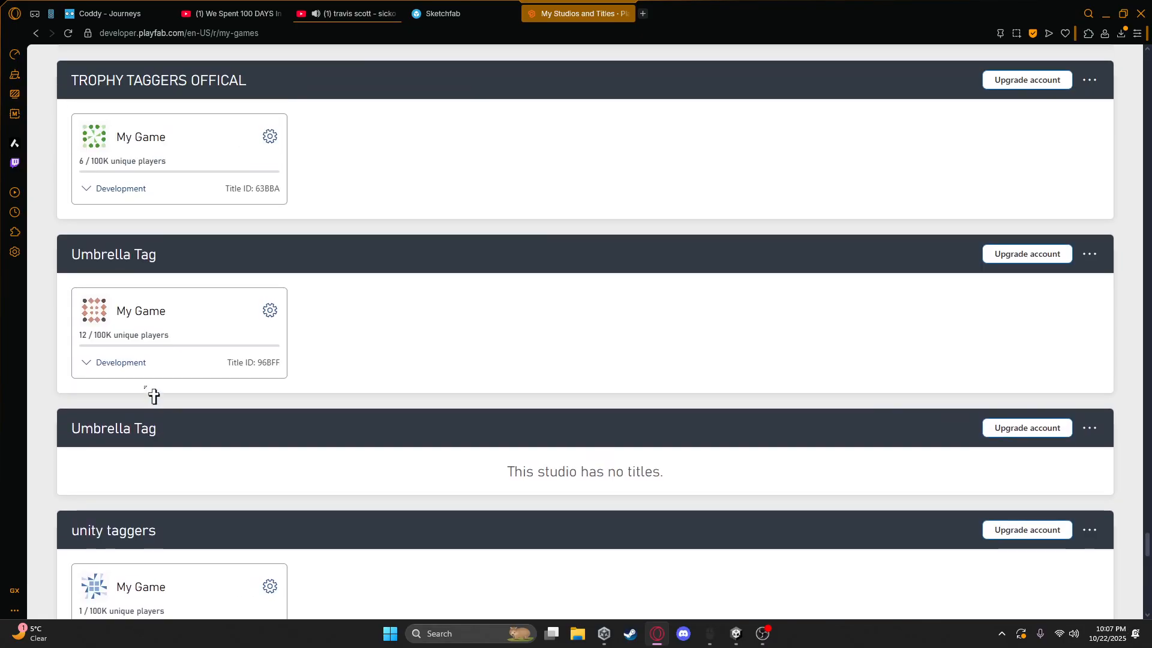
pyautogui.scroll(12, 155, 396)
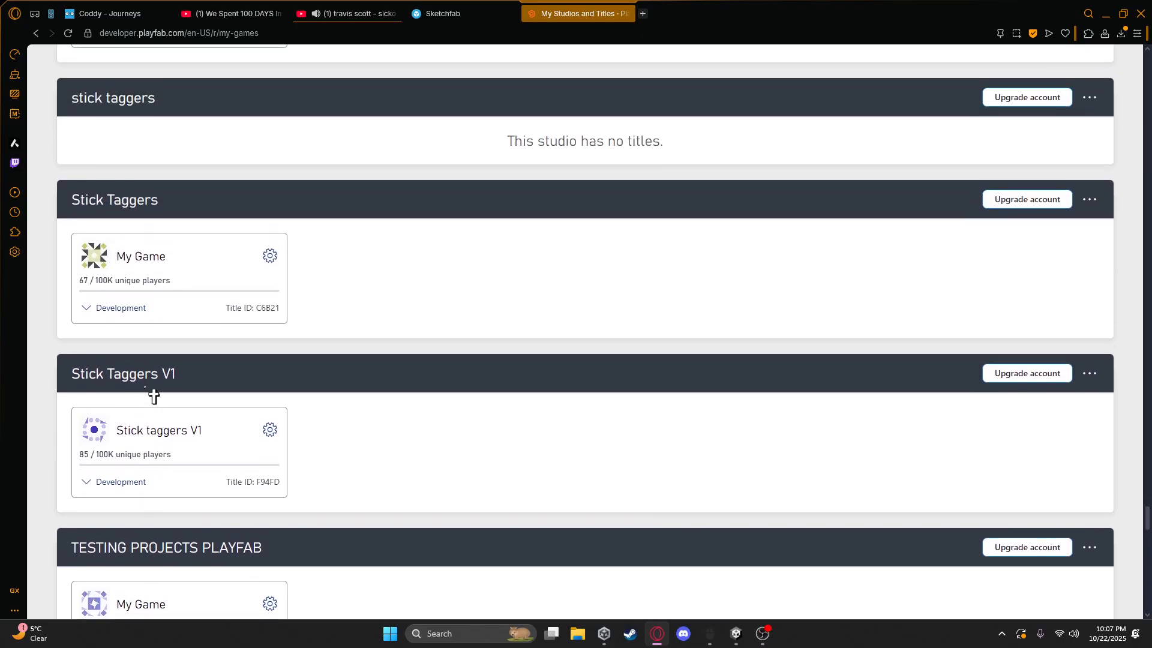
pyautogui.scroll(10, 153, 396)
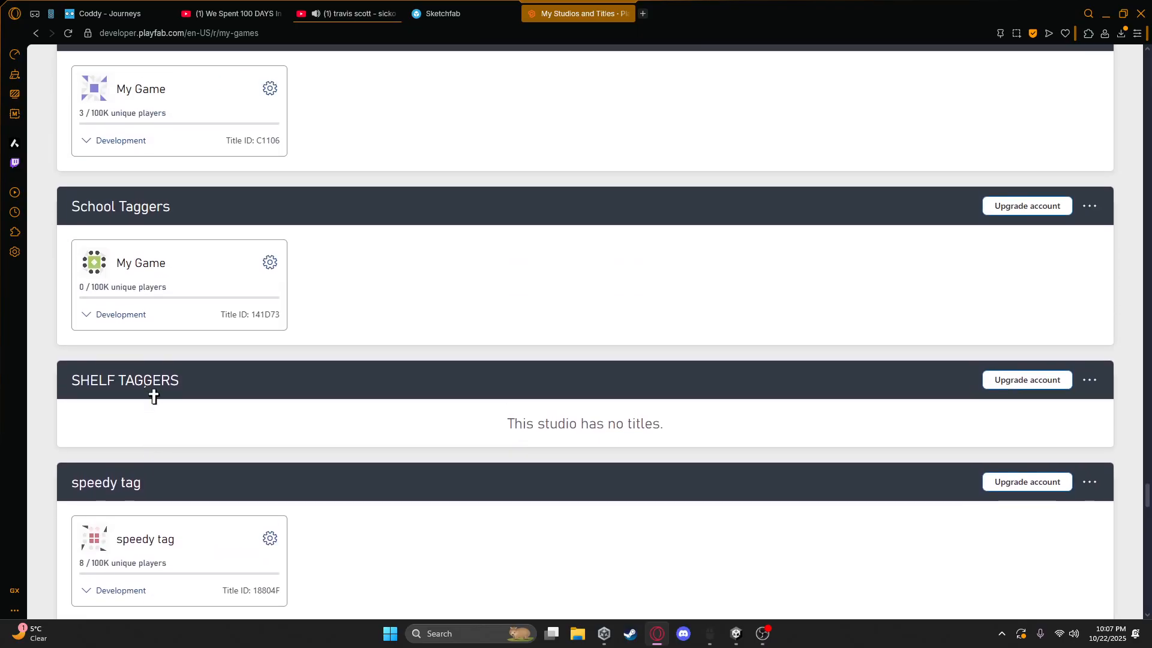
pyautogui.scroll(10, 153, 396)
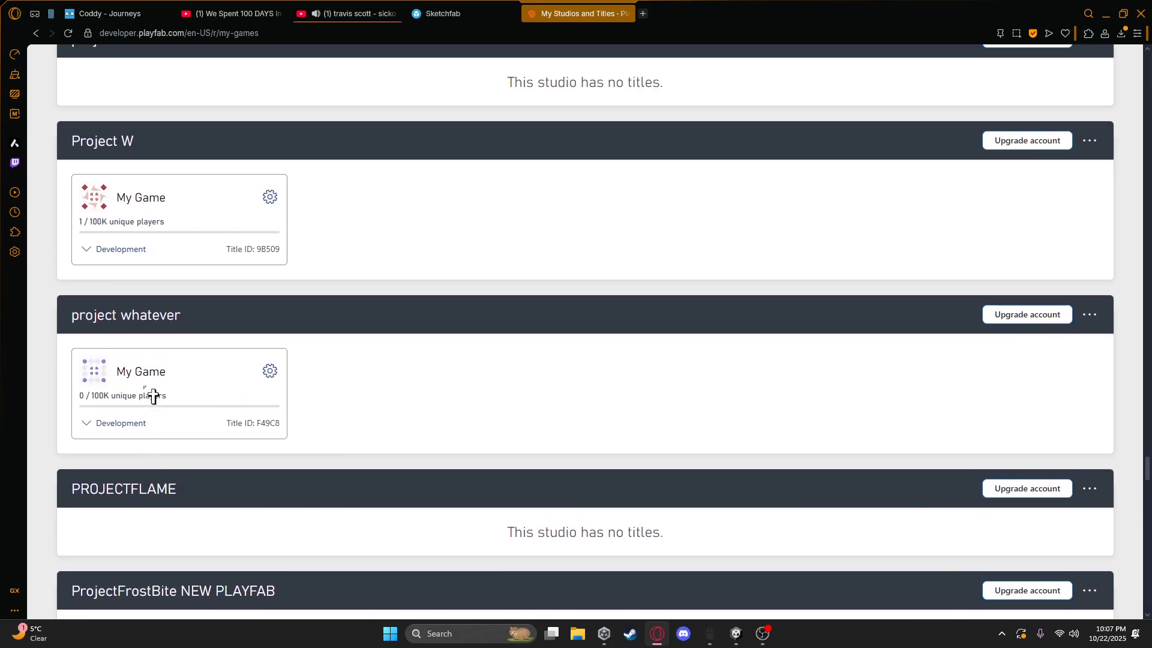
pyautogui.scroll(10, 154, 396)
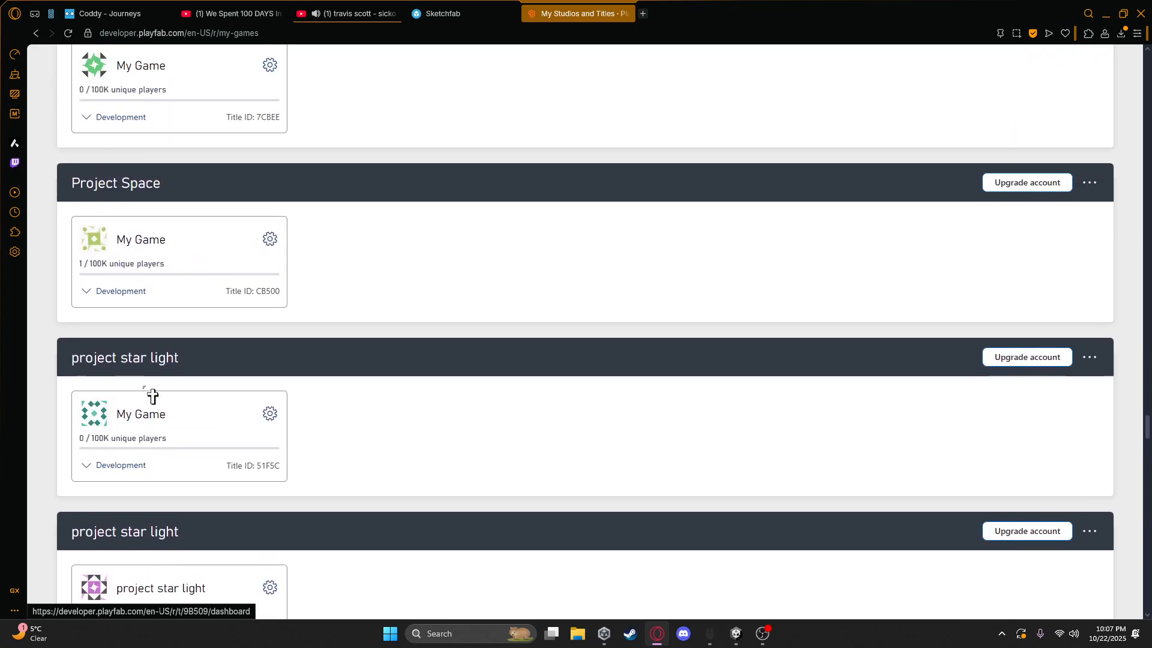
pyautogui.scroll(10, 154, 396)
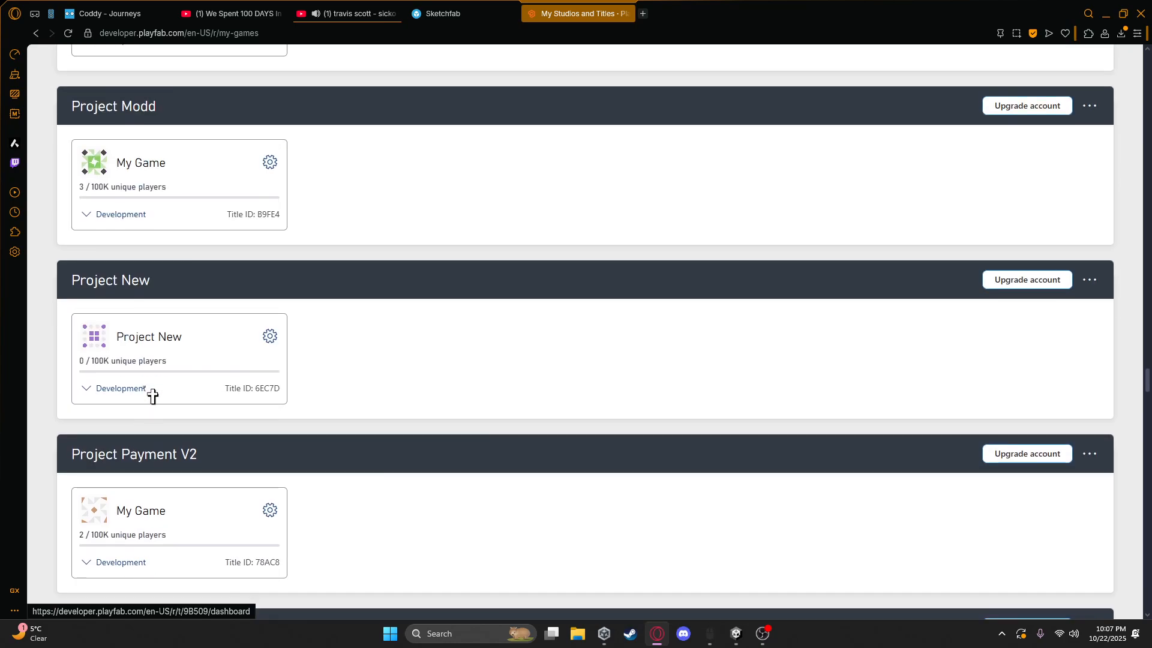
pyautogui.scroll(4, 152, 396)
pyautogui.scroll(5, 152, 396)
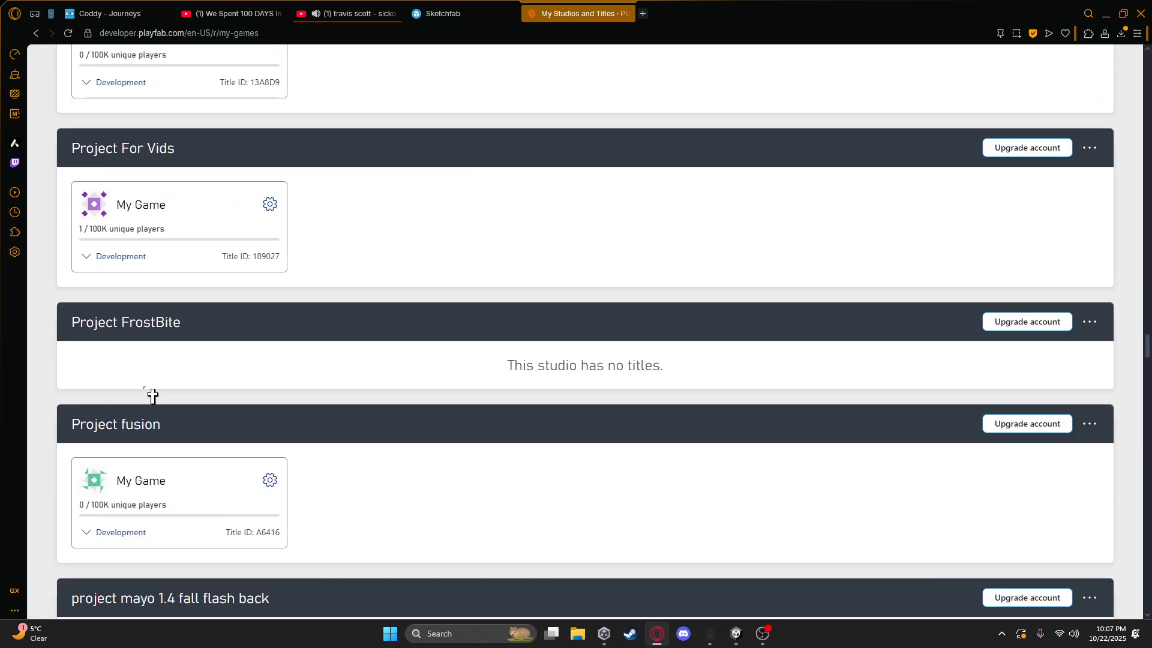
pyautogui.scroll(3, 152, 395)
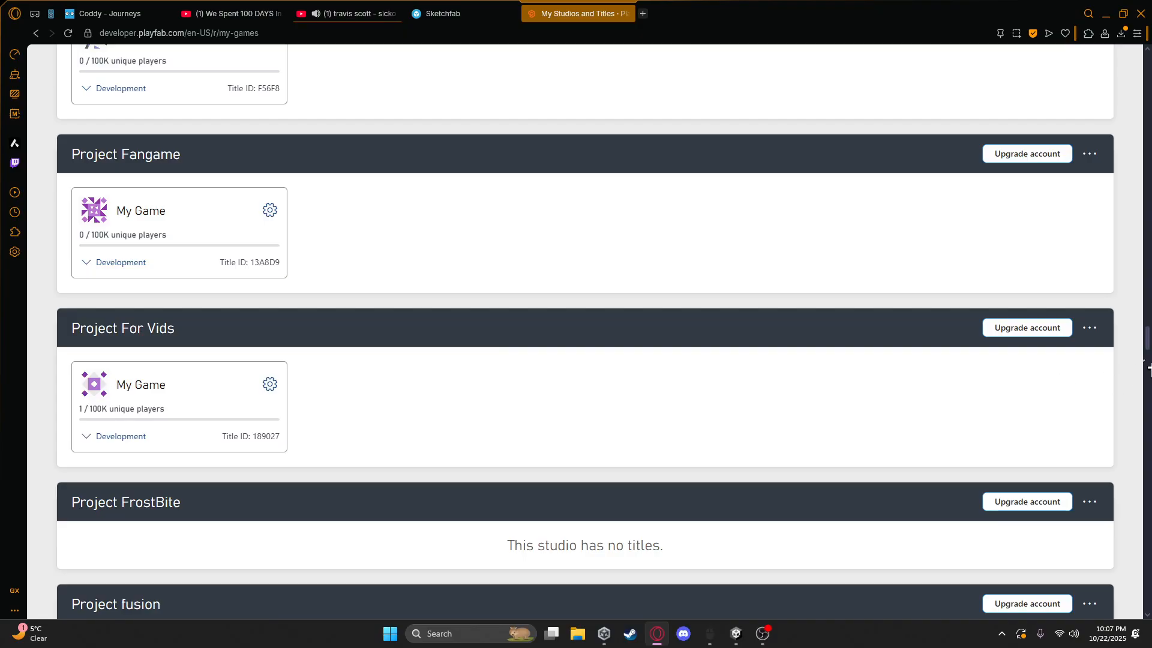
pyautogui.click(1148, 371)
pyautogui.moveTo(1150, 382); pyautogui.dragTo(1150, 613)
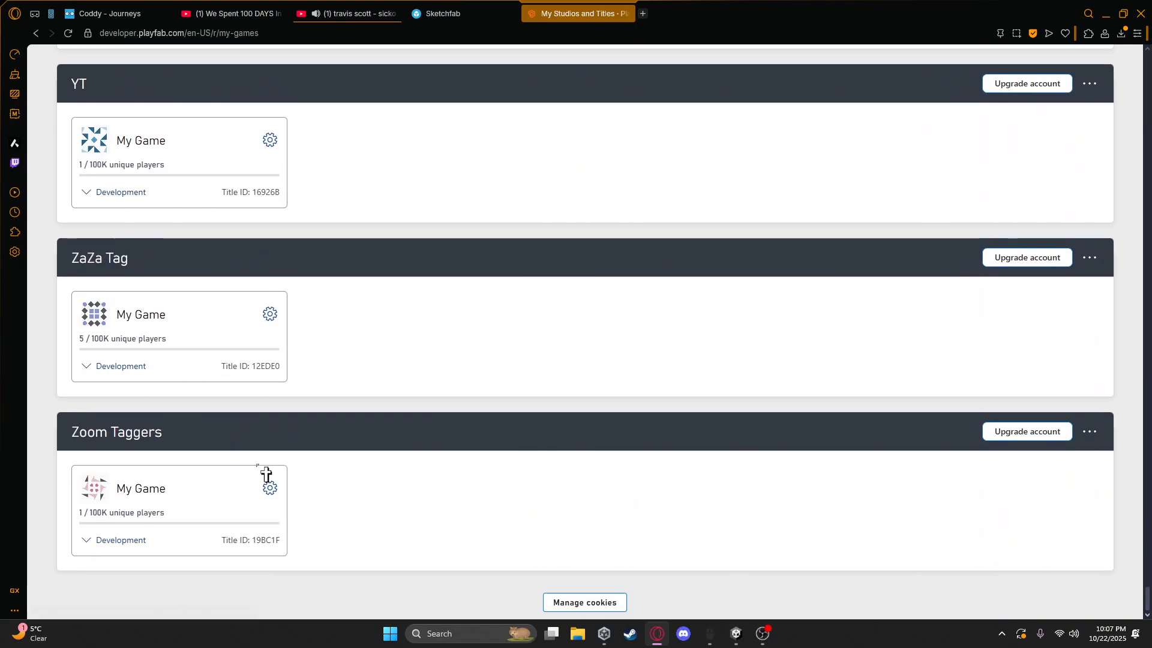
# Open the Zoom Taggers title and go to the DLC items of its legacy economy catalog
pyautogui.click(157, 503)
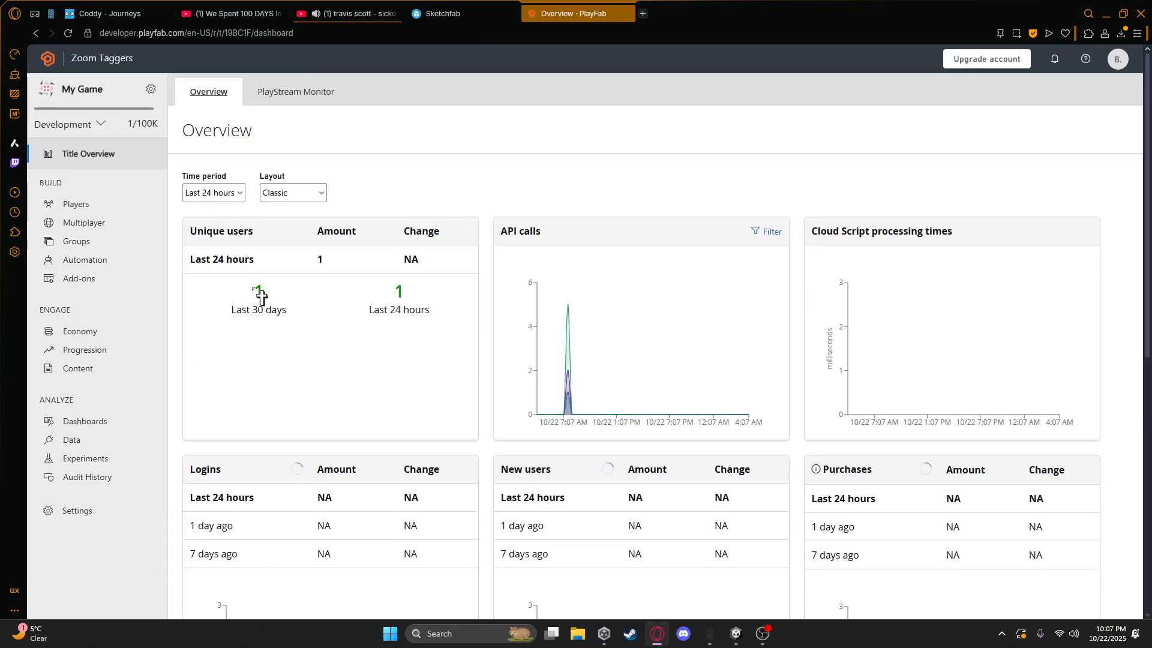
pyautogui.click(81, 333)
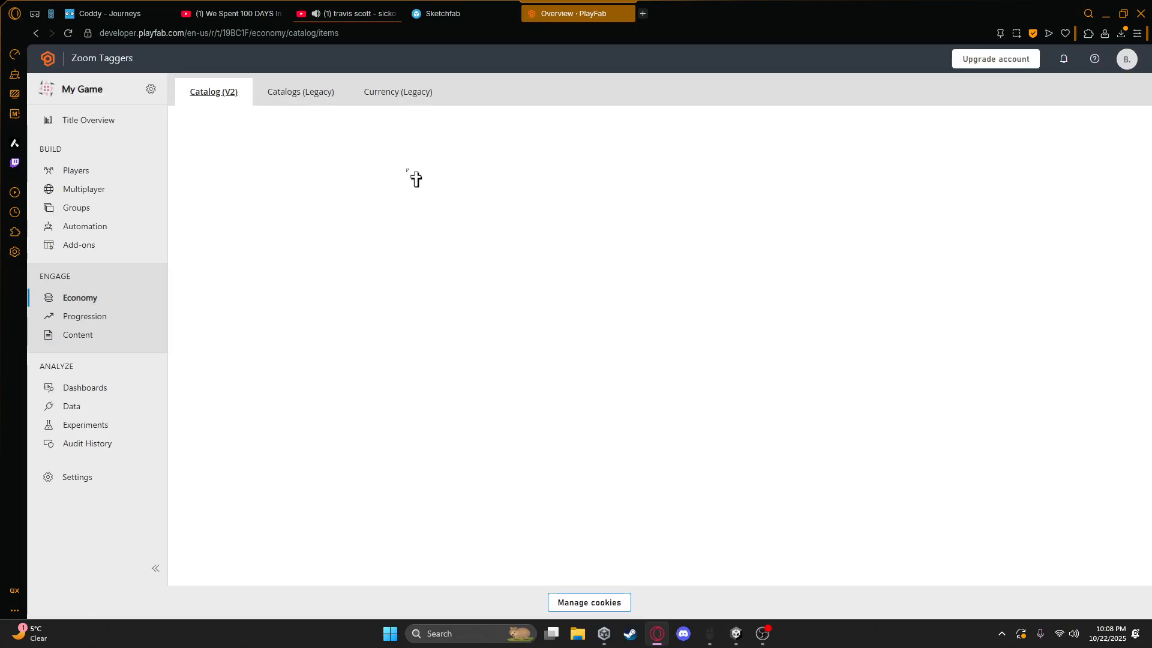
pyautogui.click(329, 99)
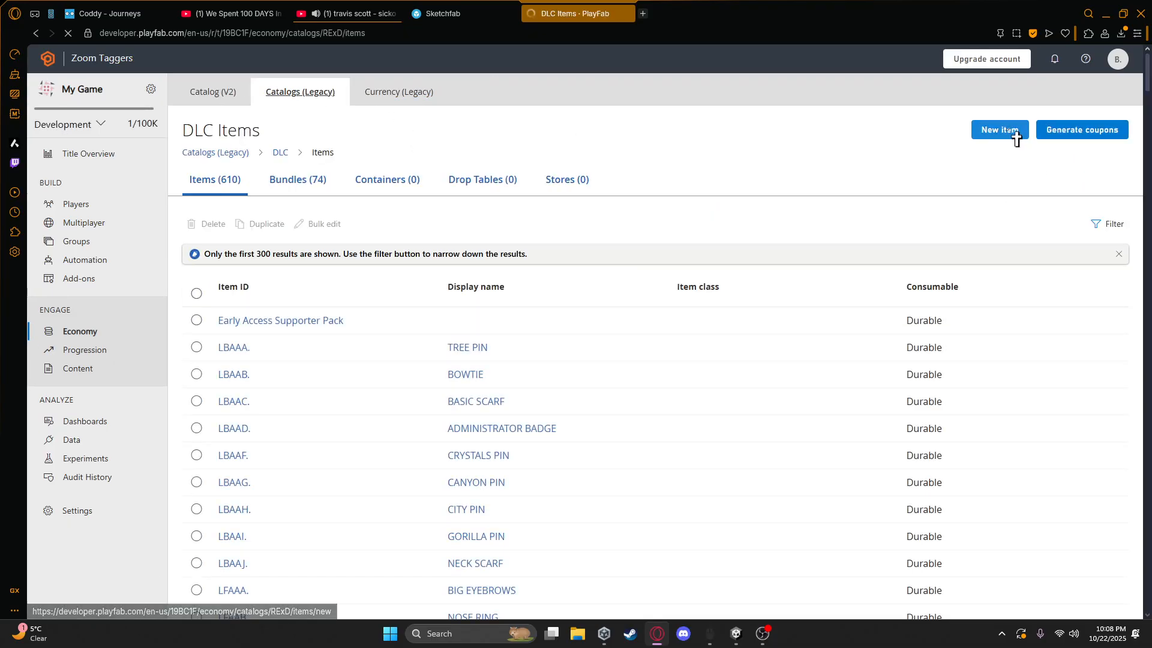
# Start a new catalog item with both its item ID and display name set to CROWN
pyautogui.click(1013, 132)
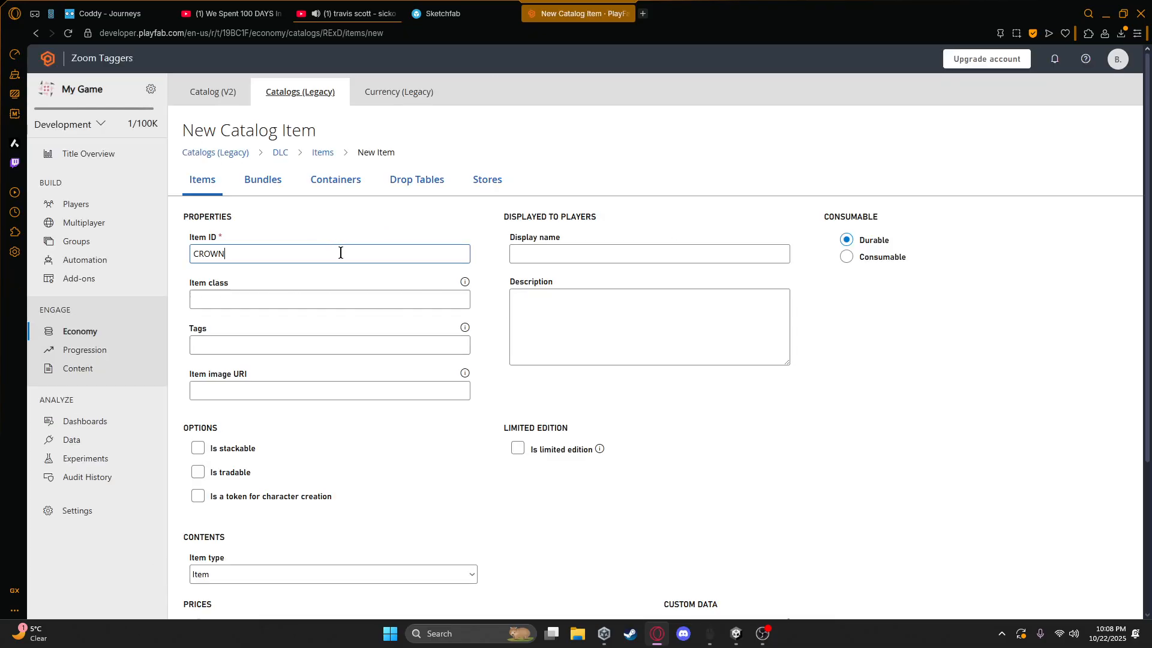
pyautogui.click(524, 253)
pyautogui.write('CROWN')
# Price the item at 1000 in the SR currency and save it to the catalog
pyautogui.scroll(-3, 376, 430)
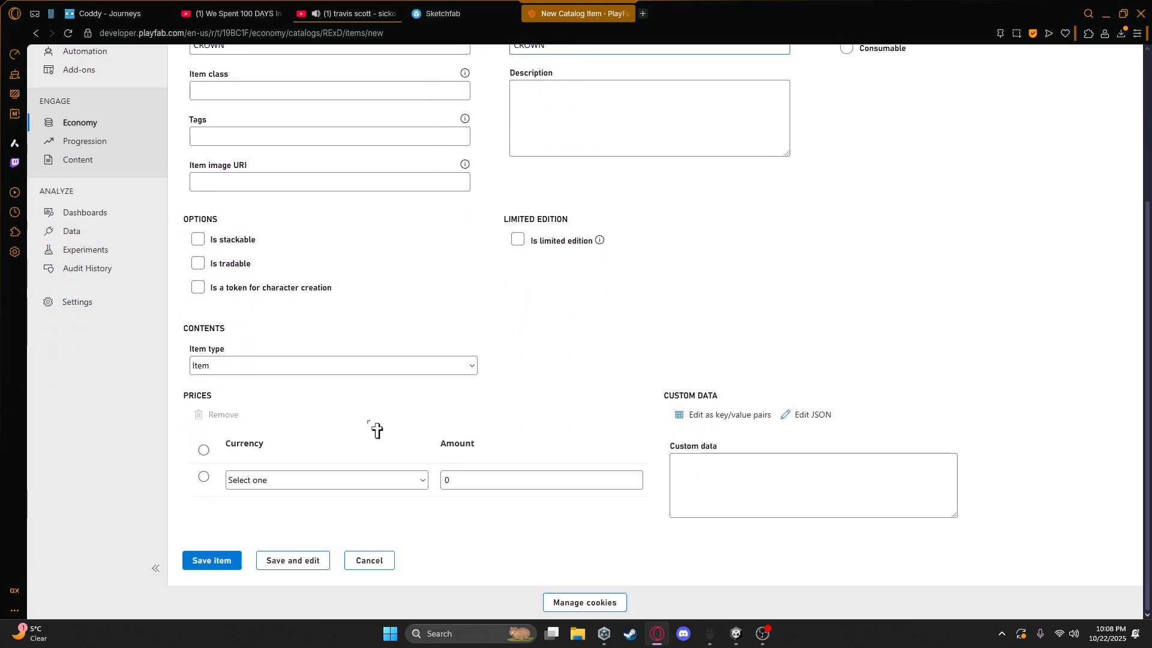
pyautogui.click(282, 480)
pyautogui.click(290, 515)
pyautogui.doubleClick(477, 480)
pyautogui.write('1000')
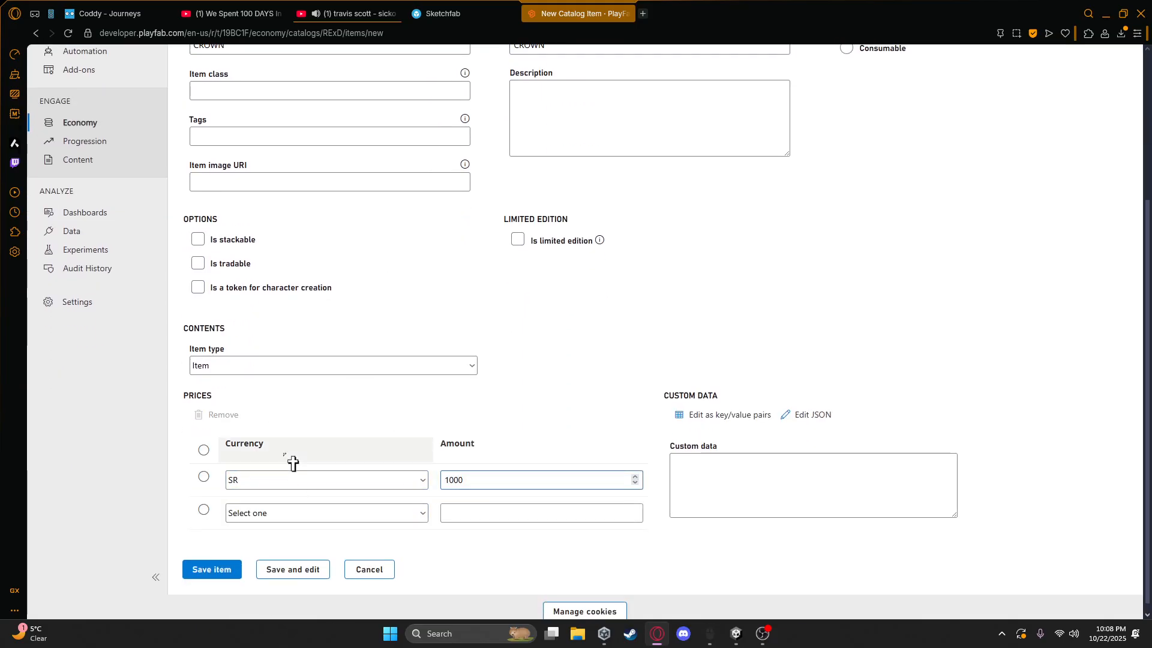
pyautogui.scroll(4, 417, 484)
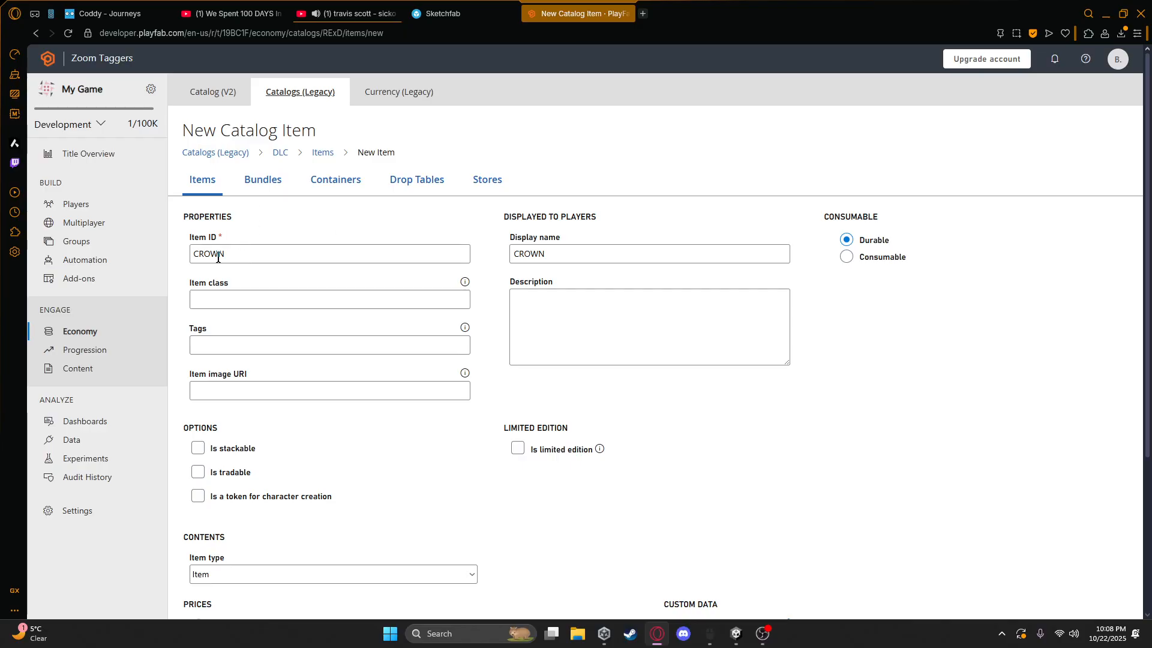
pyautogui.scroll(-4, 501, 358)
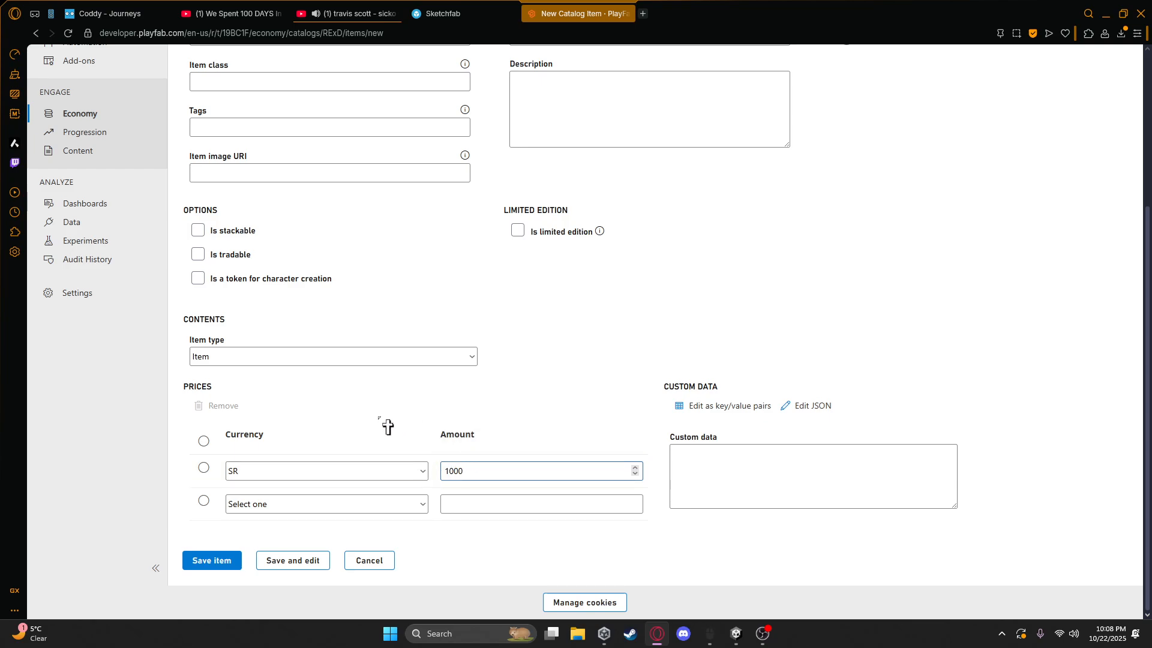
pyautogui.click(217, 564)
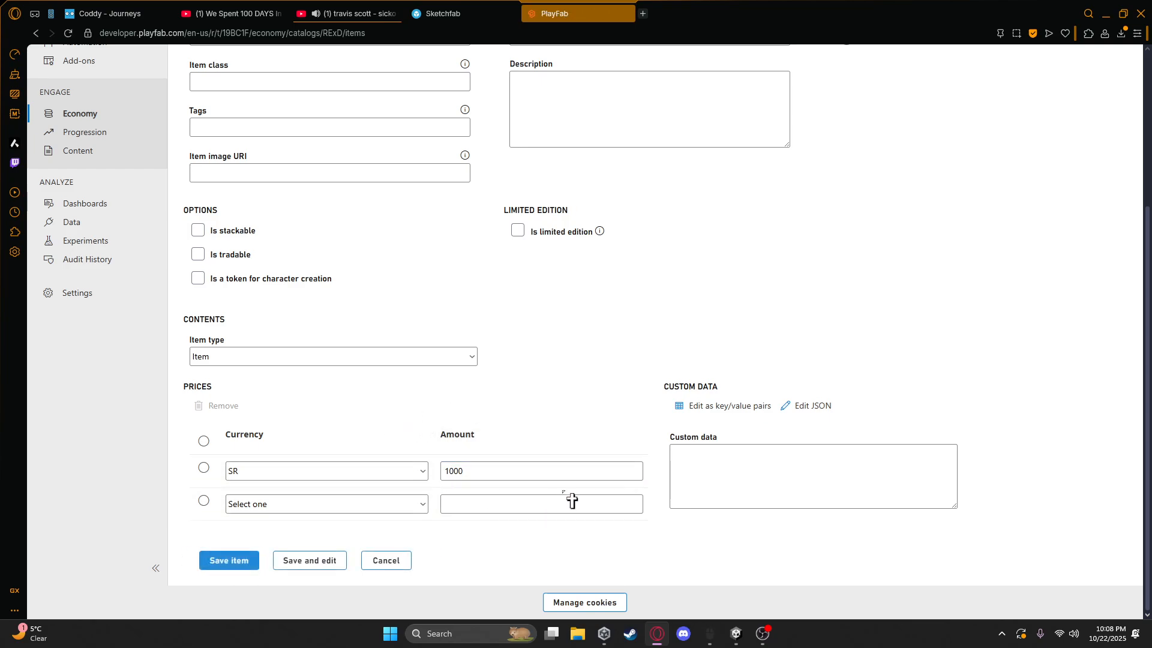
# Switch back to Unity, run the game in Play mode and look around the tree room
pyautogui.click(738, 638)
pyautogui.moveTo(489, 296); pyautogui.dragTo(493, 294, button='right')
pyautogui.press('s')
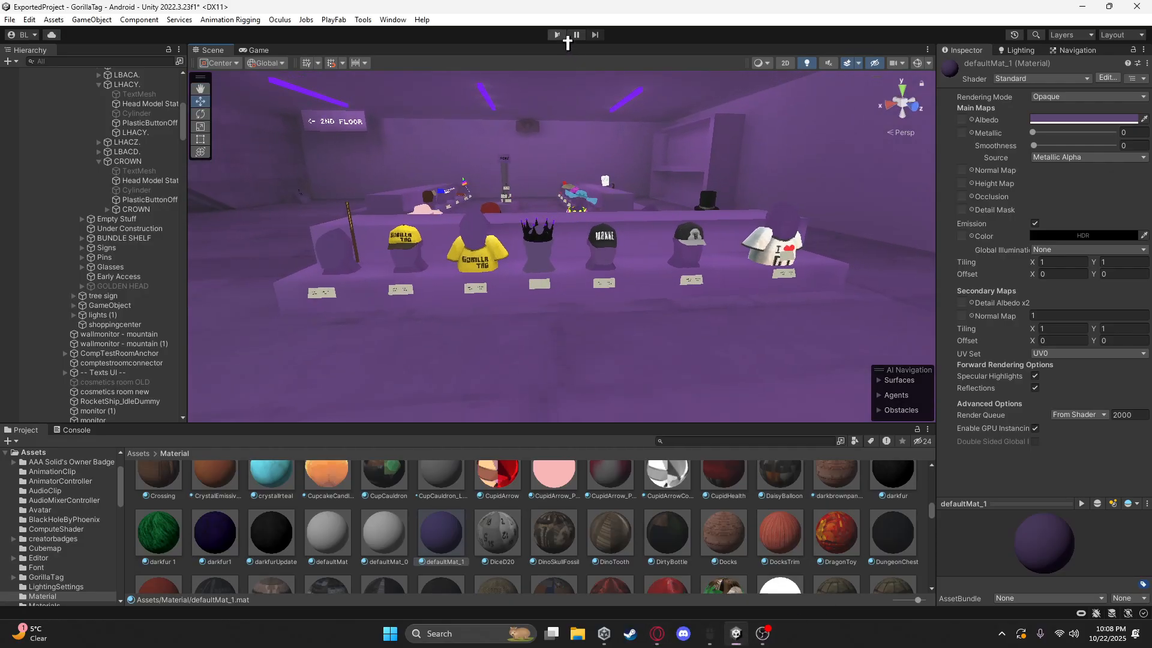
pyautogui.click(558, 33)
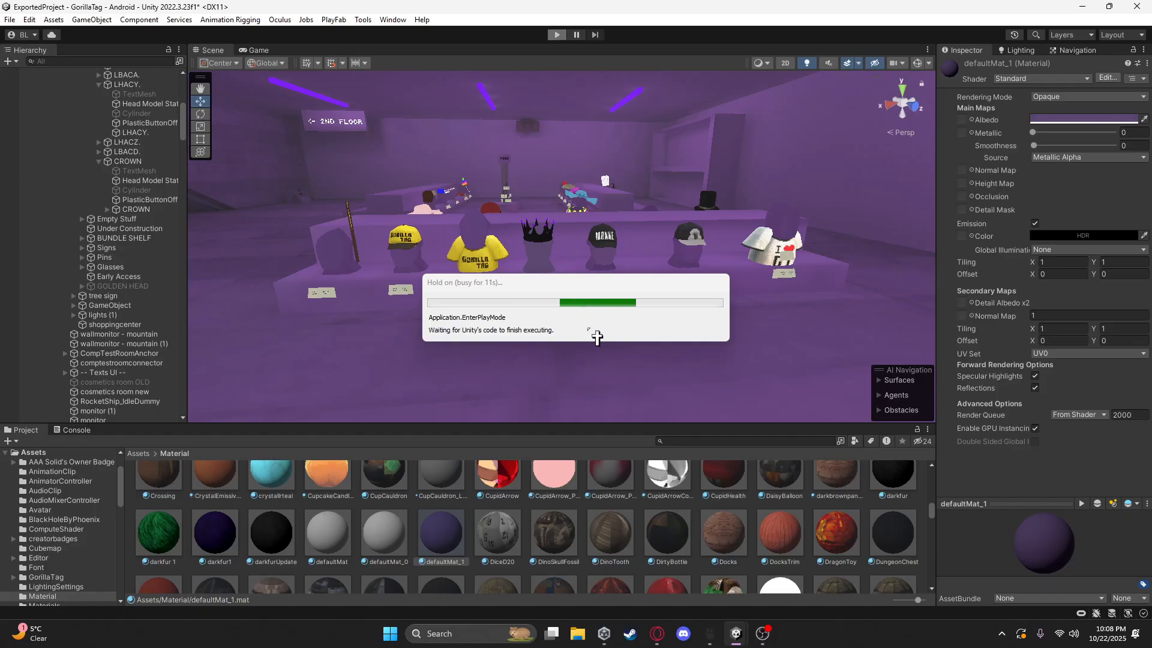
pyautogui.moveTo(553, 290); pyautogui.dragTo(536, 199)
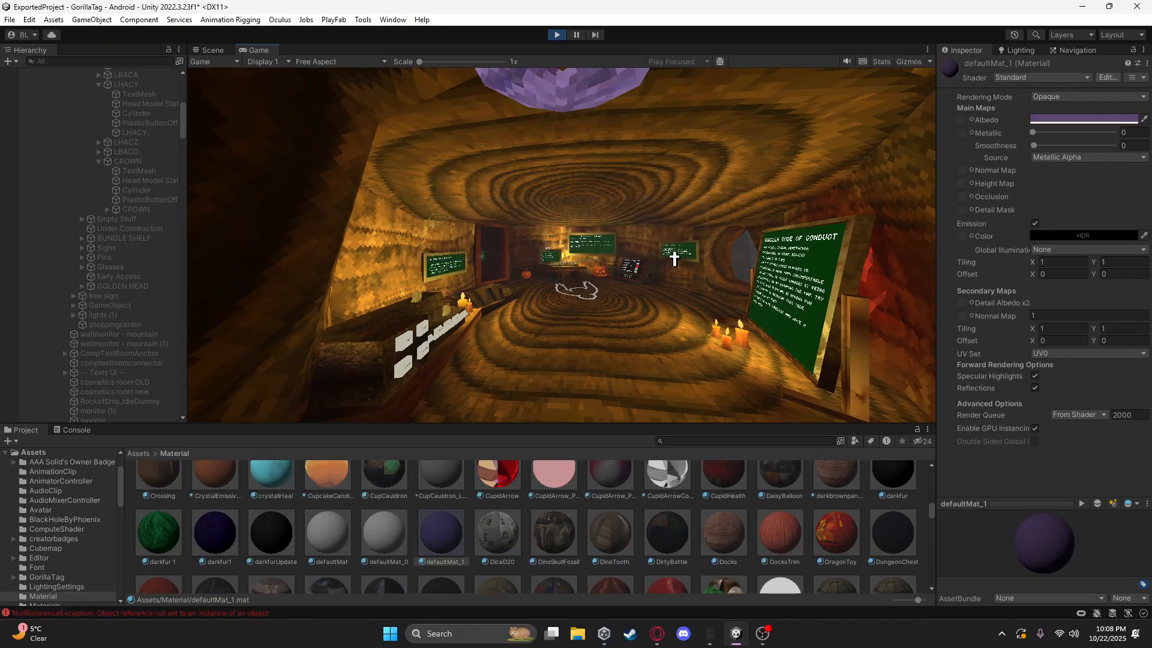
pyautogui.moveTo(668, 243); pyautogui.dragTo(501, 207, button='right')
pyautogui.scroll(7, 110, 242)
pyautogui.scroll(3, 114, 251)
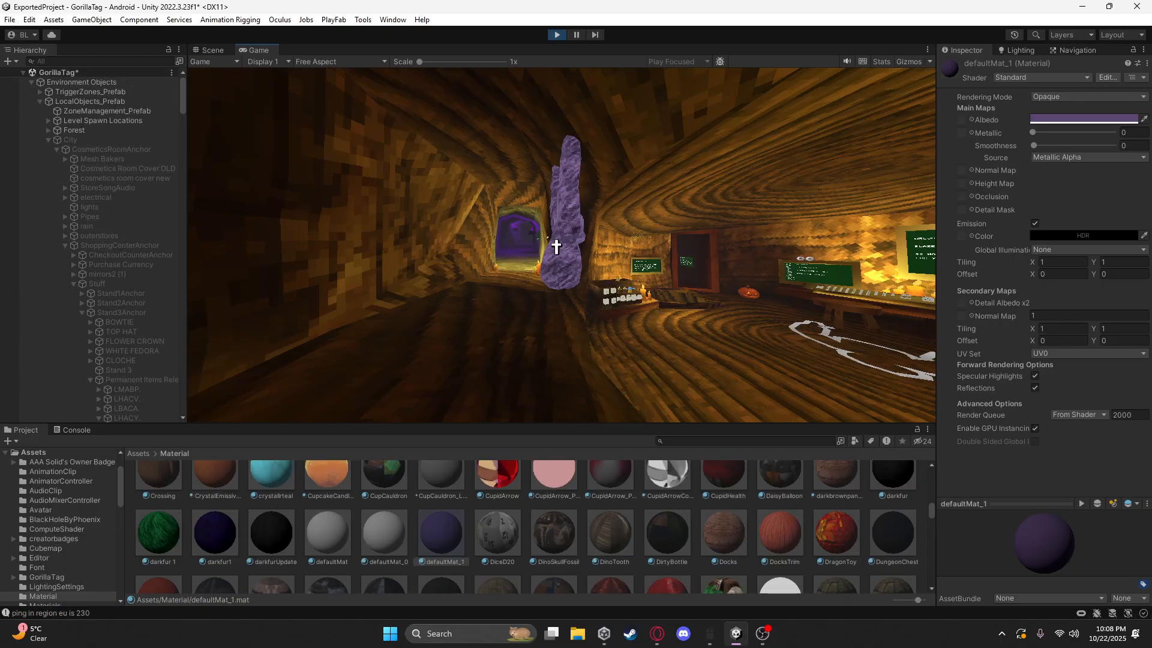
# Find the player's gorilla in the scene and enable the VR Rig script on Local Gorilla Player
pyautogui.click(212, 52)
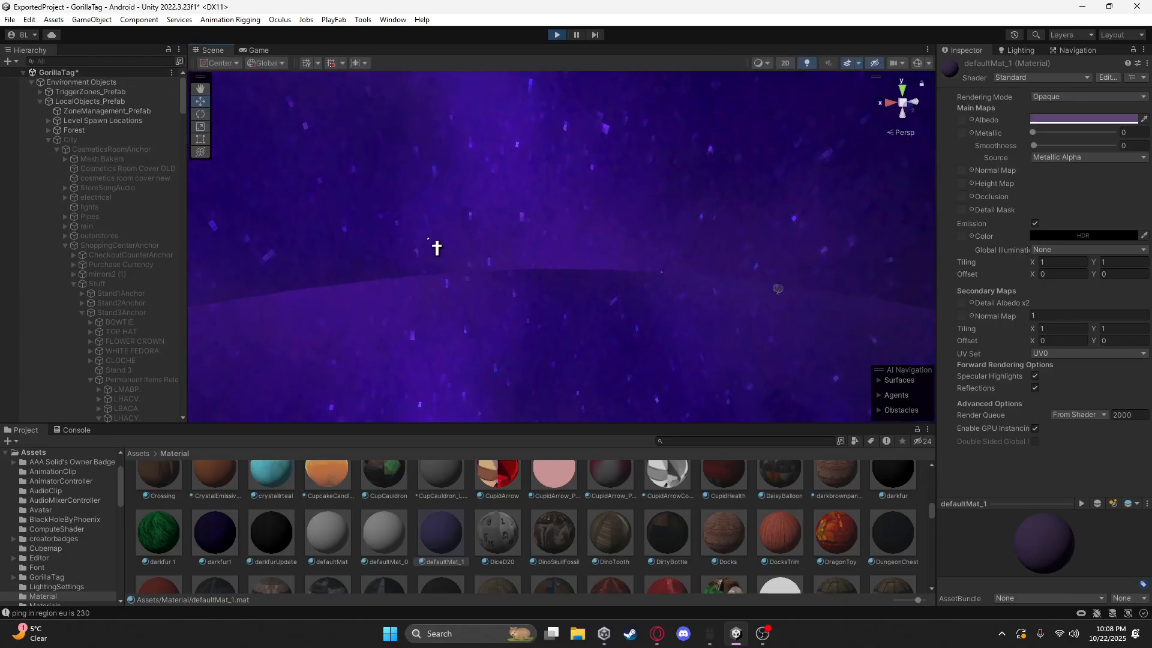
pyautogui.moveTo(229, 226); pyautogui.dragTo(927, 147, button='right')
pyautogui.press('w')
pyautogui.click(548, 241)
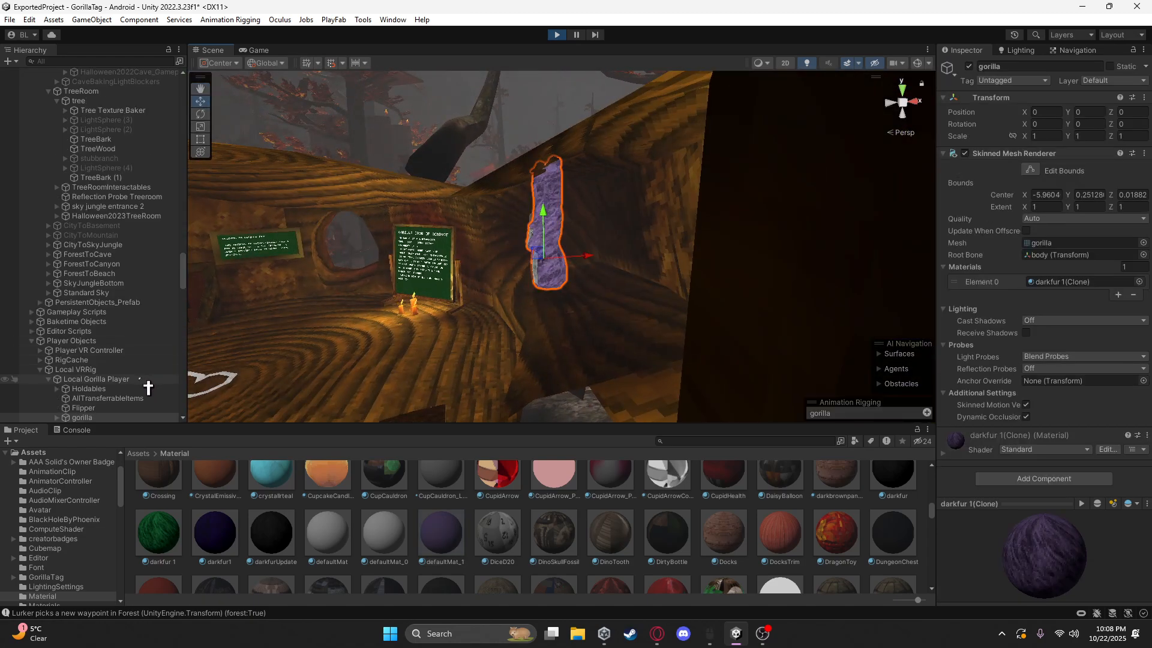
pyautogui.click(964, 166)
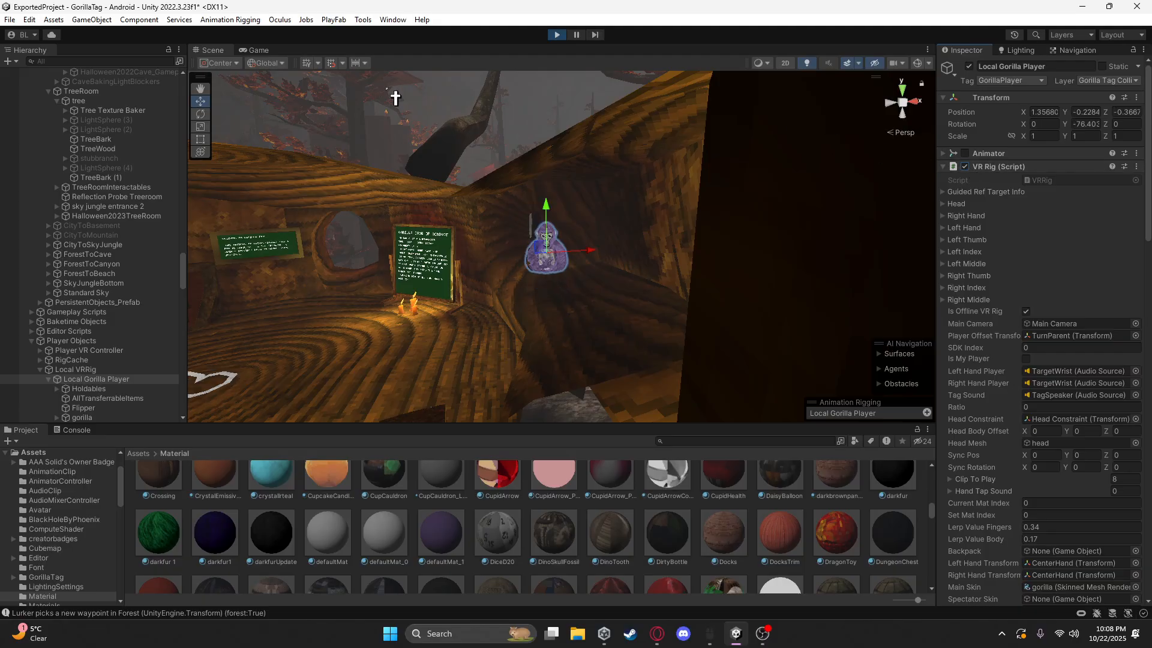
# Walk the player through the tunnel to the city cosmetics shop in the running game
pyautogui.click(261, 50)
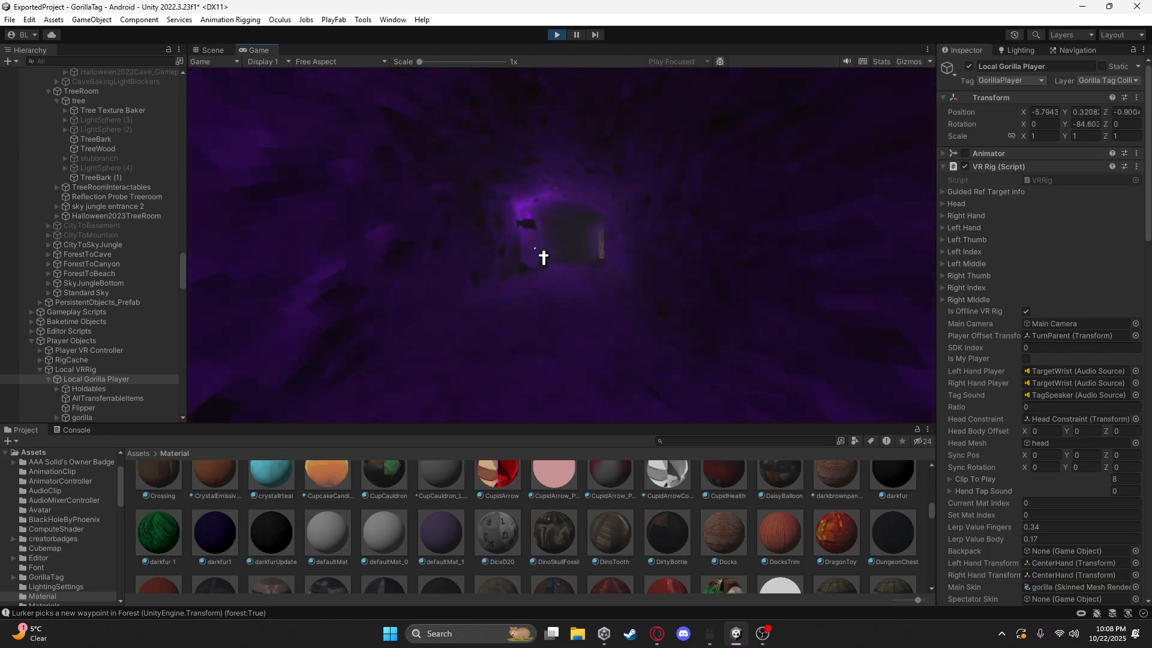
pyautogui.press('w')
pyautogui.moveTo(543, 258); pyautogui.dragTo(171, 237, button='right')
pyautogui.press('w')
pyautogui.press('w')
pyautogui.press('w')
pyautogui.press('s')
pyautogui.press('w')
pyautogui.press('w')
# Select the CROWN stand in the shop scene and turn off its Mesh Renderer so the pressed button is unobstructed
pyautogui.click(210, 52)
pyautogui.press('w')
pyautogui.press('w')
pyautogui.press('w')
pyautogui.click(594, 282)
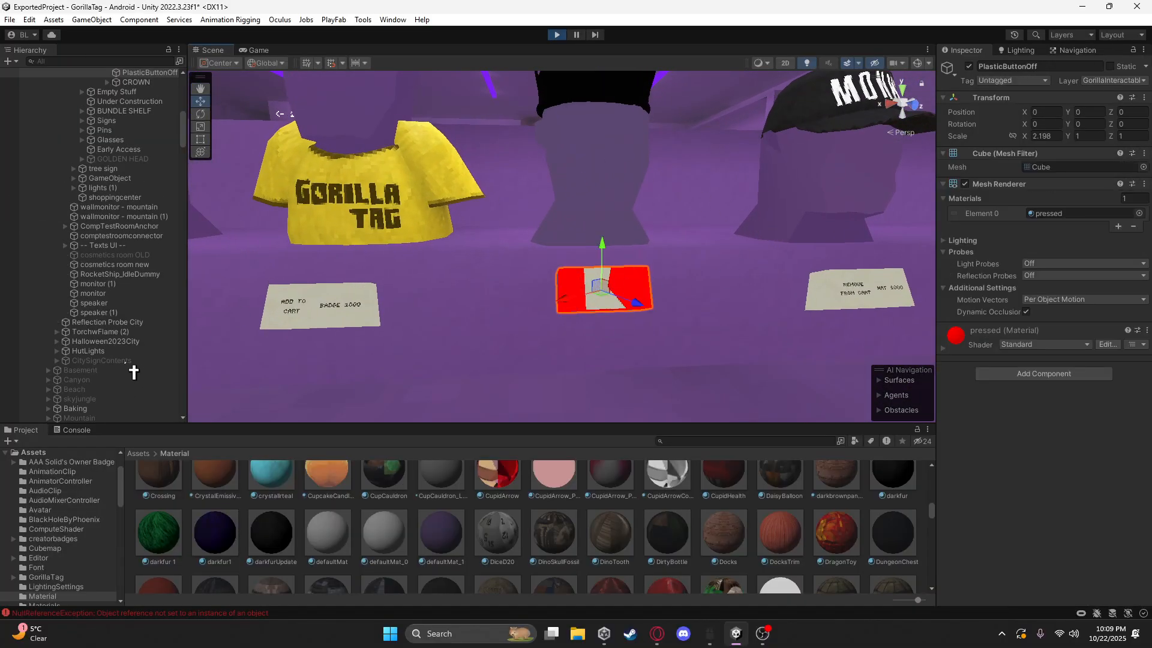
pyautogui.scroll(5, 119, 356)
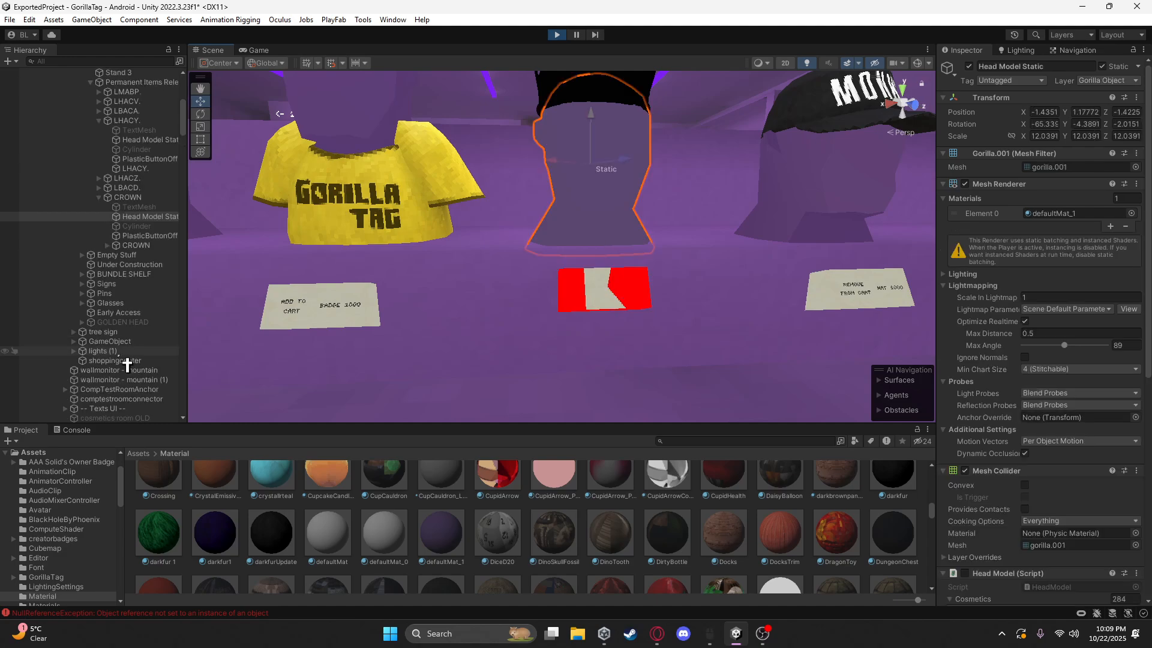
pyautogui.click(129, 235)
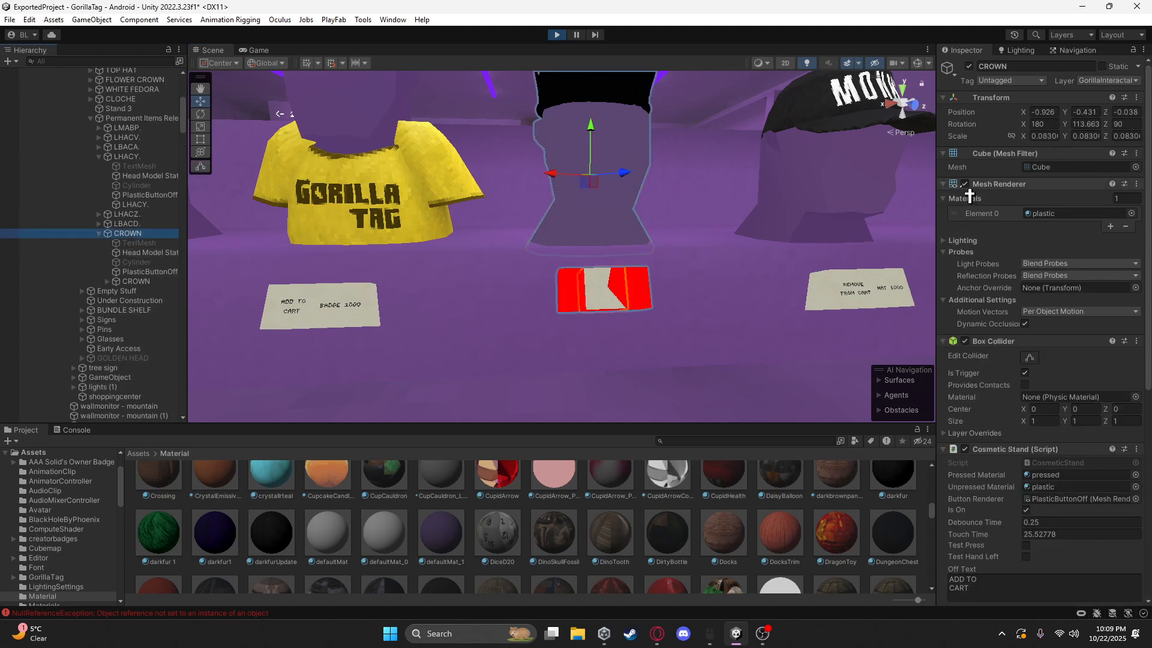
pyautogui.click(965, 184)
# Select the Checkout Cart Button beside the crown at the checkout counter and inspect the crown's cart image
pyautogui.press('s')
pyautogui.moveTo(745, 297); pyautogui.dragTo(1065, 283, button='right')
pyautogui.press('w')
pyautogui.click(415, 243)
pyautogui.press('w')
pyautogui.moveTo(415, 243); pyautogui.dragTo(357, 243, button='right')
pyautogui.press('s')
pyautogui.press('w')
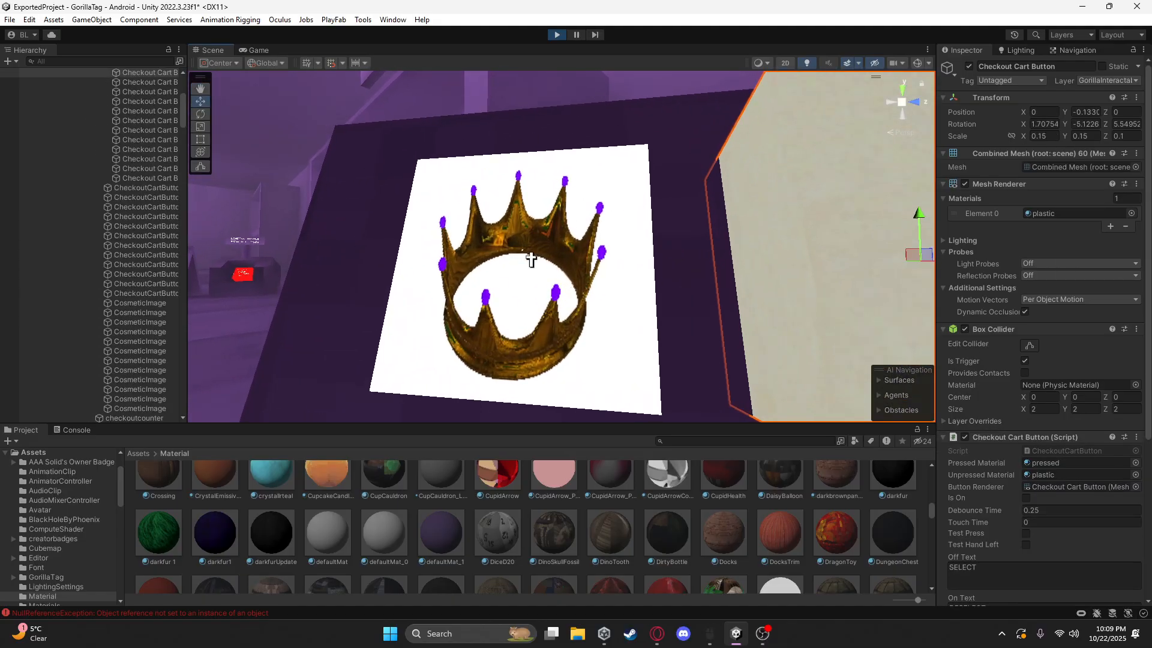
# Trigger Test Press on the crown's Checkout Cart Button with the purchase screen in view
pyautogui.press('s')
pyautogui.moveTo(553, 286); pyautogui.dragTo(622, 347, button='right')
pyautogui.press('s')
pyautogui.moveTo(479, 262); pyautogui.dragTo(636, 241, button='right')
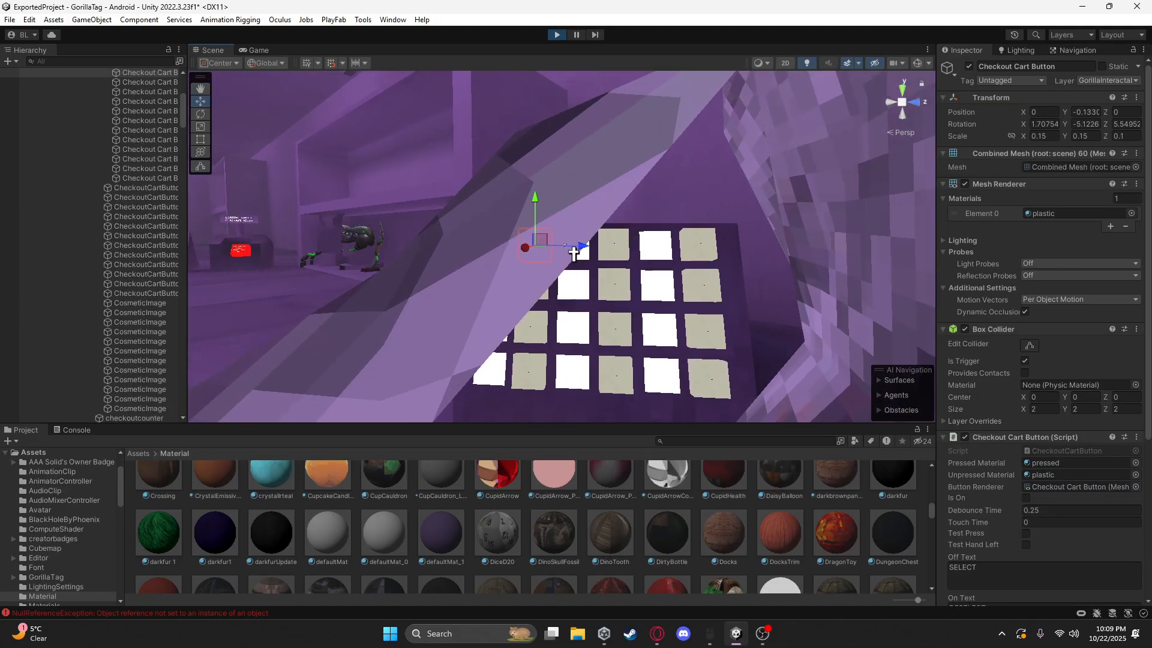
pyautogui.moveTo(565, 244); pyautogui.dragTo(873, 330, button='right')
pyautogui.press('d')
pyautogui.click(1032, 535)
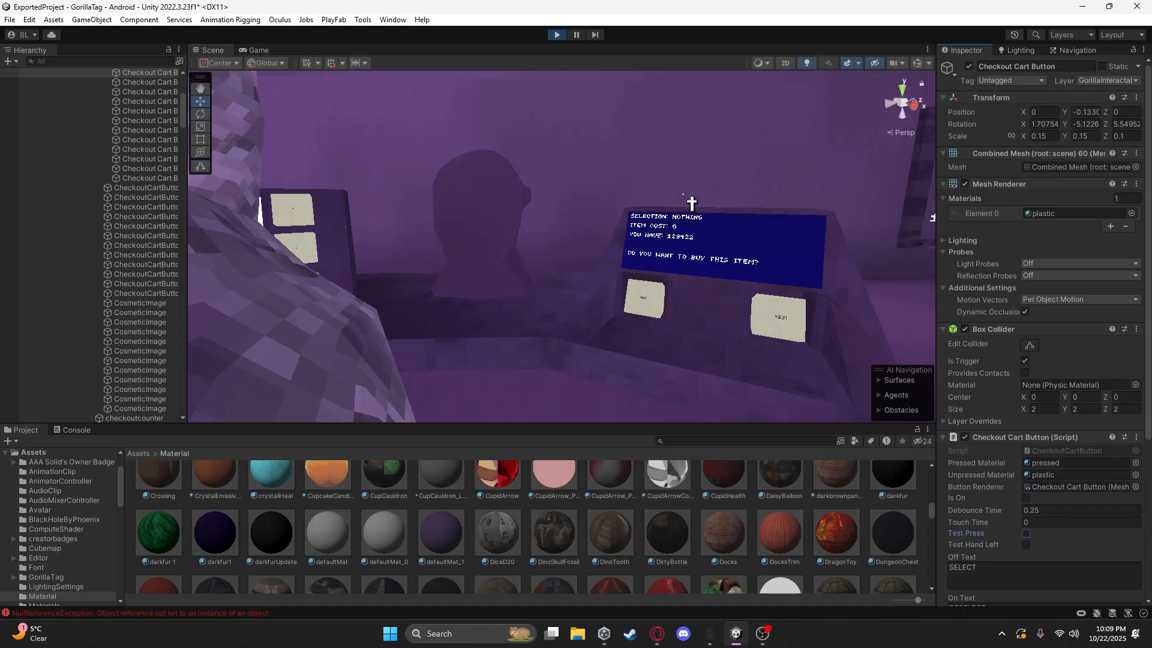
# Trigger Test Press once more on the same cart button, with both the cart grid and purchase screen in view
pyautogui.press('a')
pyautogui.moveTo(691, 204); pyautogui.dragTo(614, 279, button='right')
pyautogui.press('d')
pyautogui.click(1027, 533)
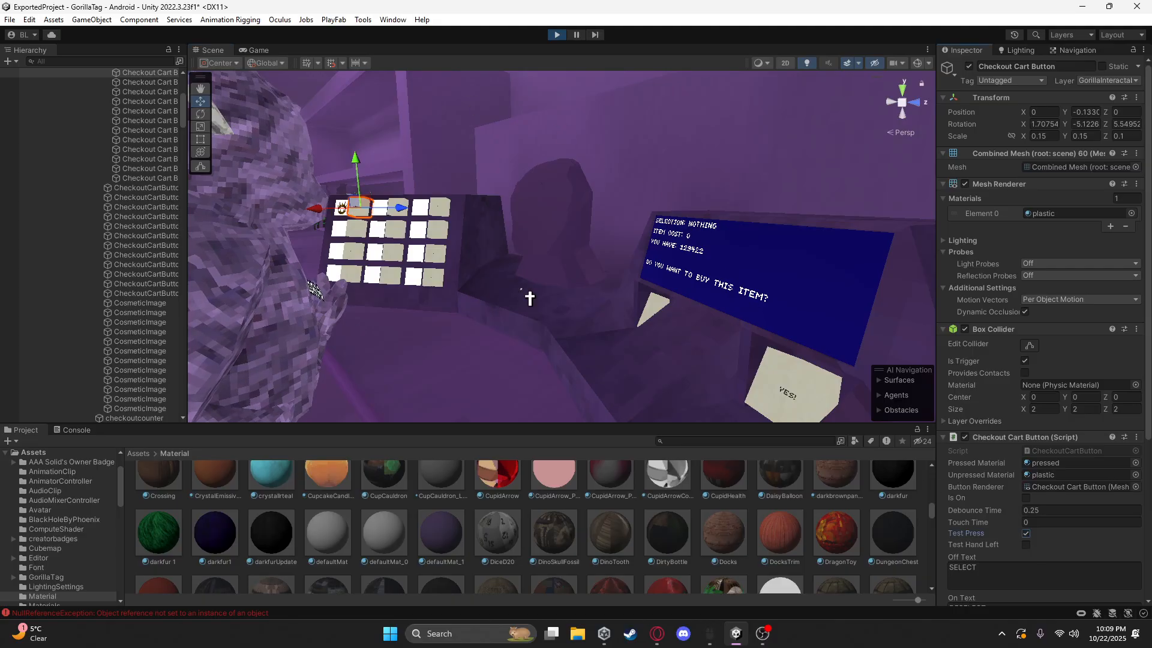
pyautogui.moveTo(624, 219); pyautogui.dragTo(610, 212, button='right')
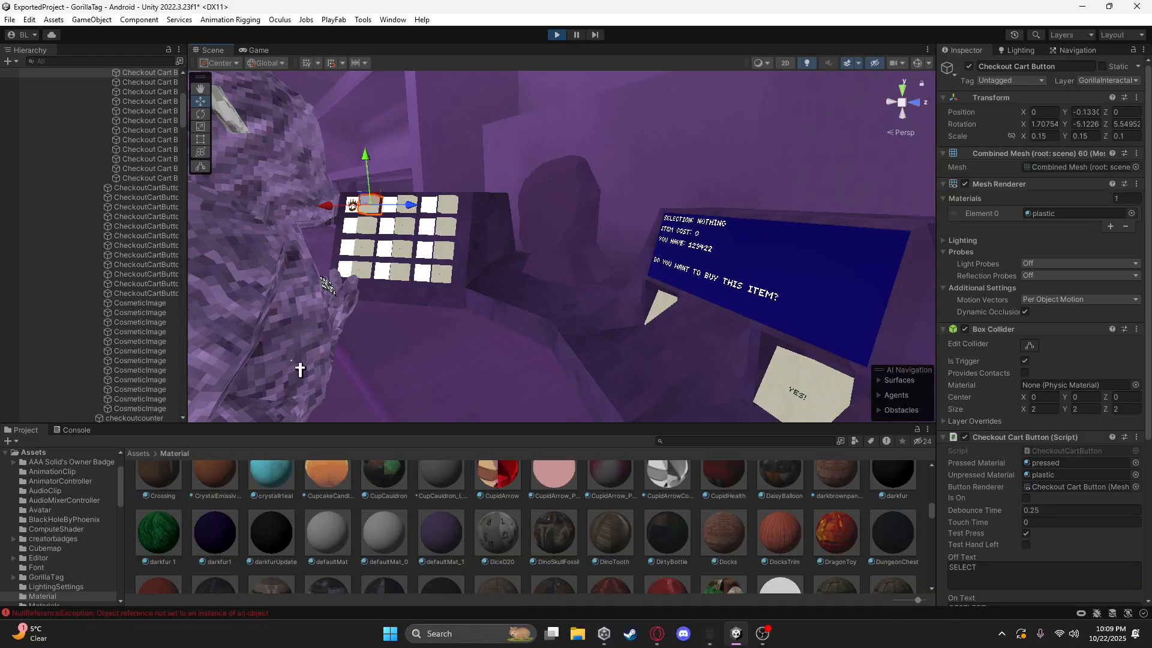
# Check the console for the errors logged during the play session
pyautogui.click(76, 430)
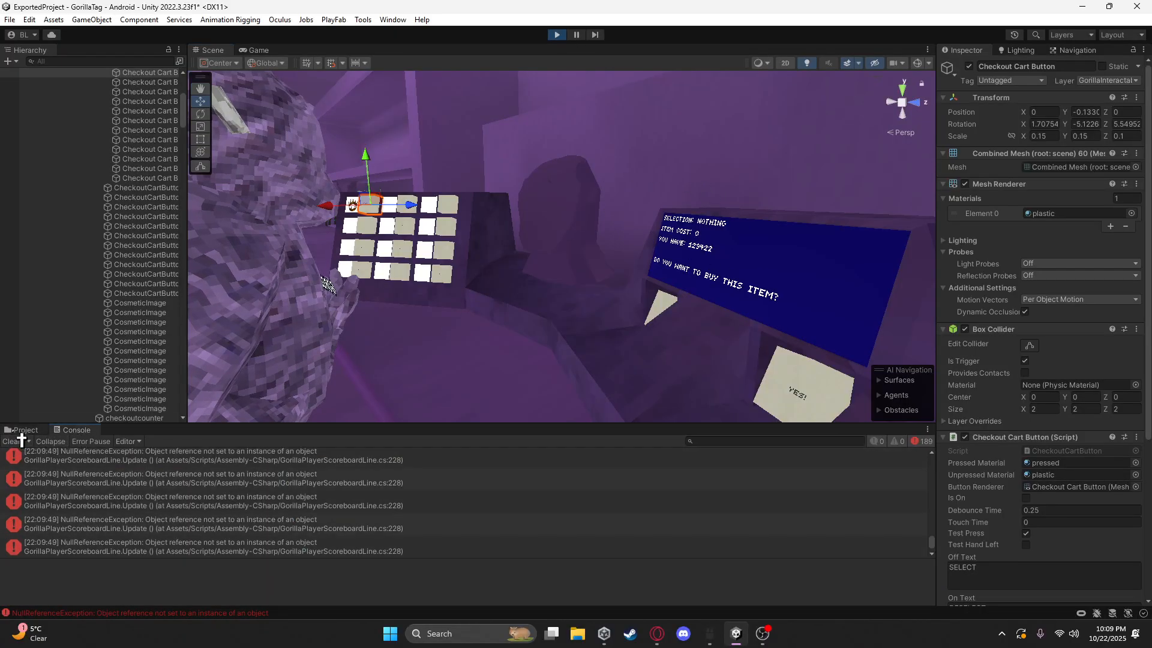
pyautogui.click(26, 430)
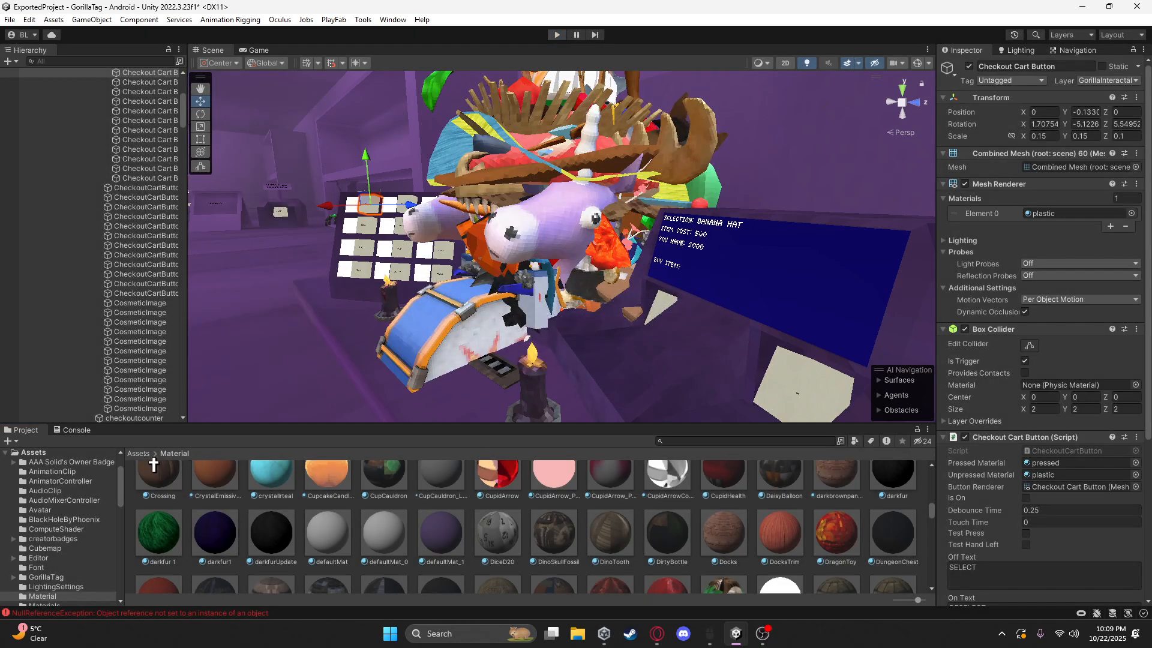
pyautogui.click(145, 455)
pyautogui.moveTo(491, 387); pyautogui.dragTo(300, 387, button='right')
pyautogui.click(75, 430)
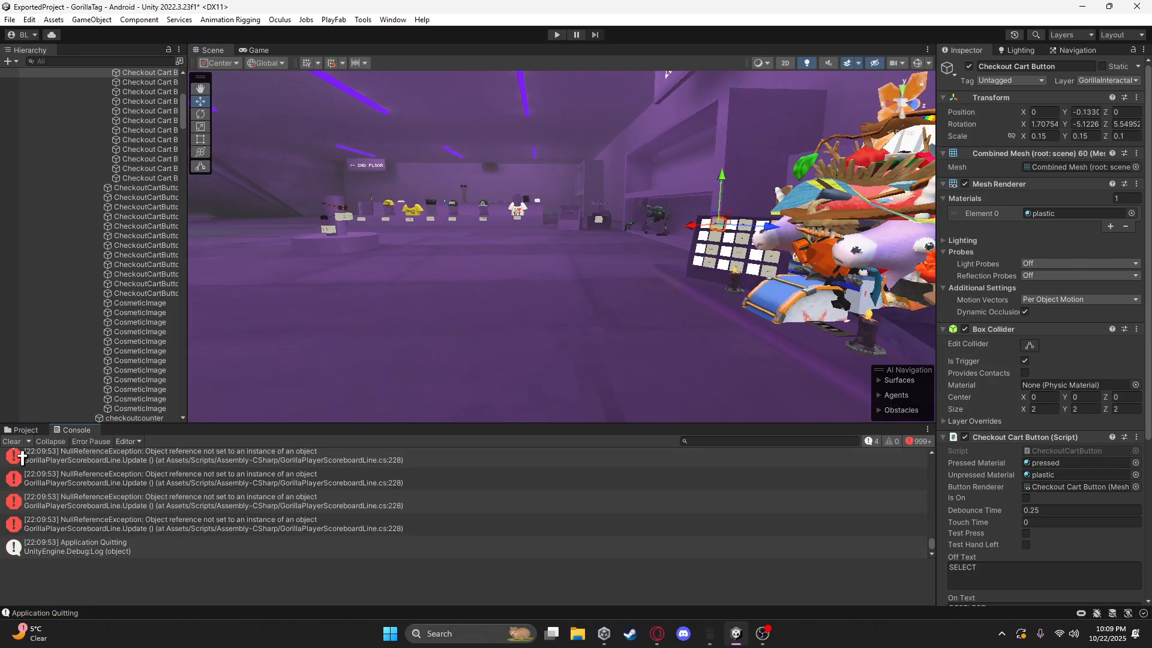
pyautogui.click(26, 430)
# Search the project assets for gorillagamemanager and open the GorillaGameManager script in Visual Studio, dismissing the sign-in dialog
pyautogui.click(694, 441)
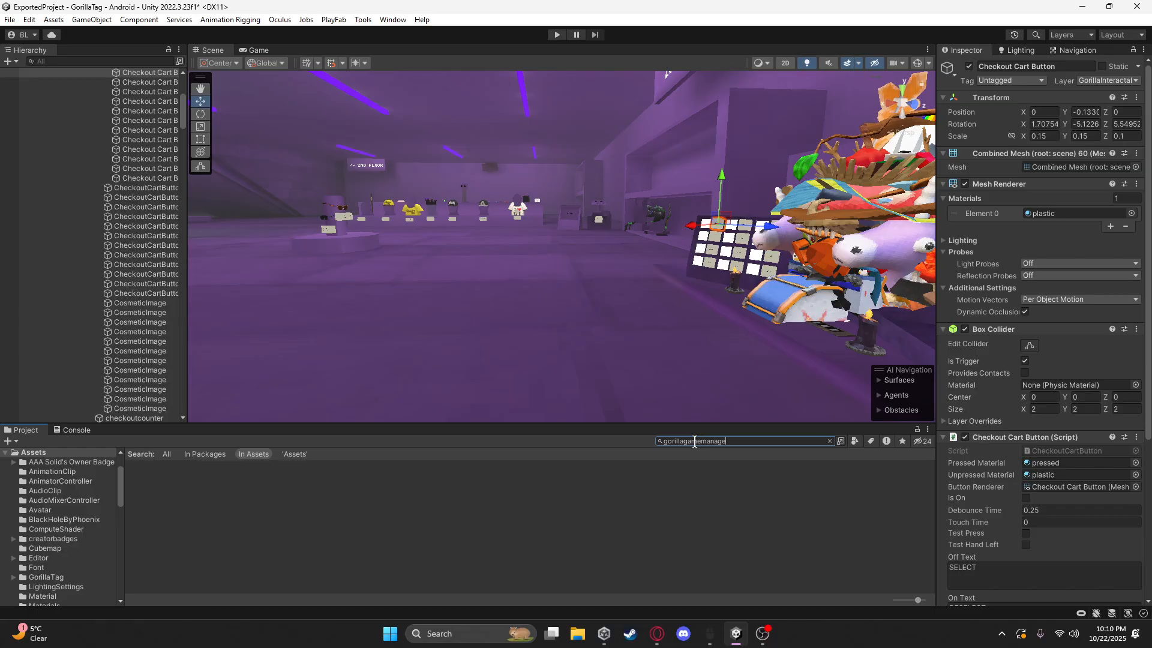
pyautogui.write('r')
pyautogui.doubleClick(161, 501)
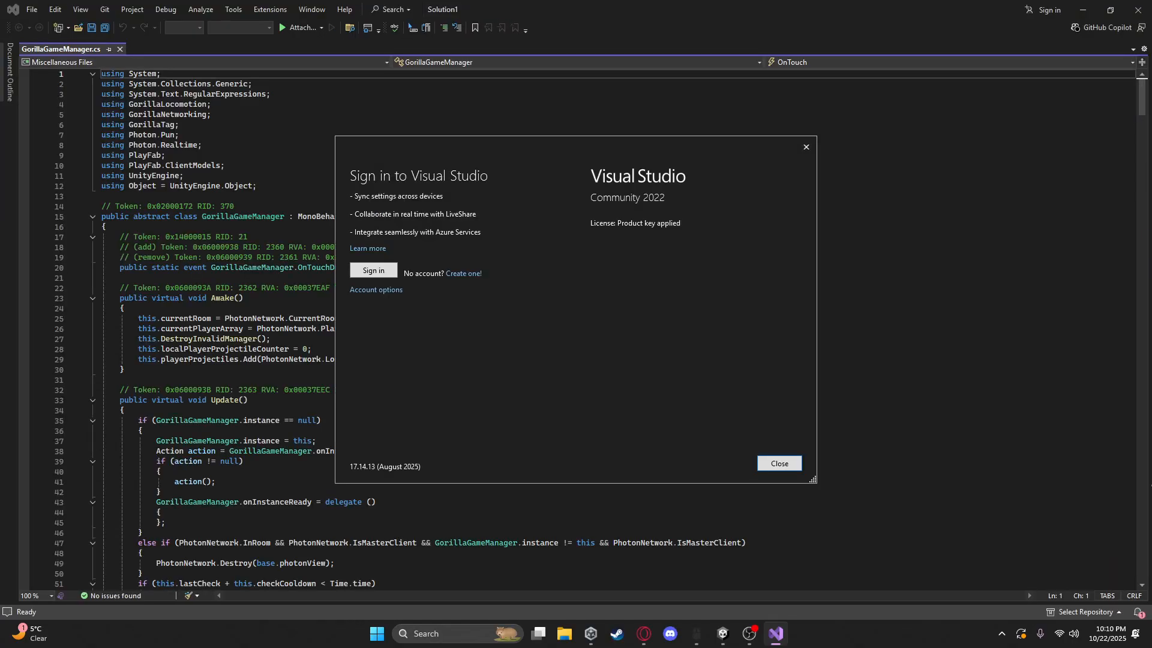
pyautogui.click(779, 462)
# Append ', CROWN.' to the end of the allcosmetics string in VRRigData, then save and close the script
pyautogui.moveTo(1148, 111); pyautogui.dragTo(1149, 514)
pyautogui.scroll(-4, 1147, 558)
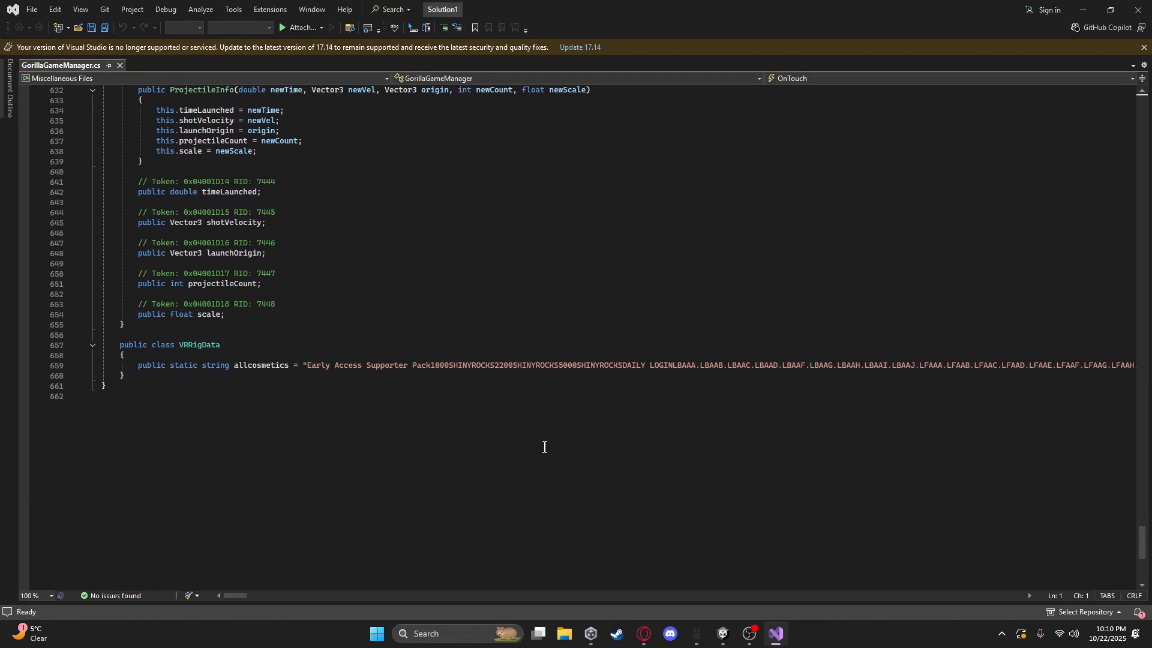
pyautogui.moveTo(267, 606); pyautogui.dragTo(1051, 546)
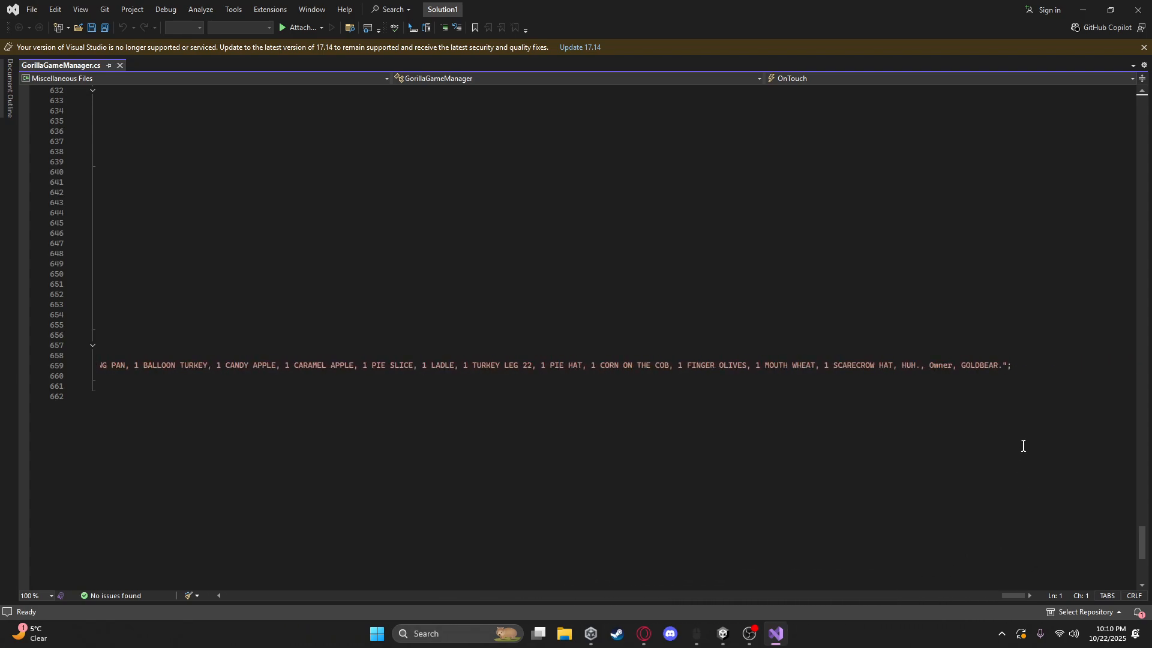
pyautogui.click(1005, 366)
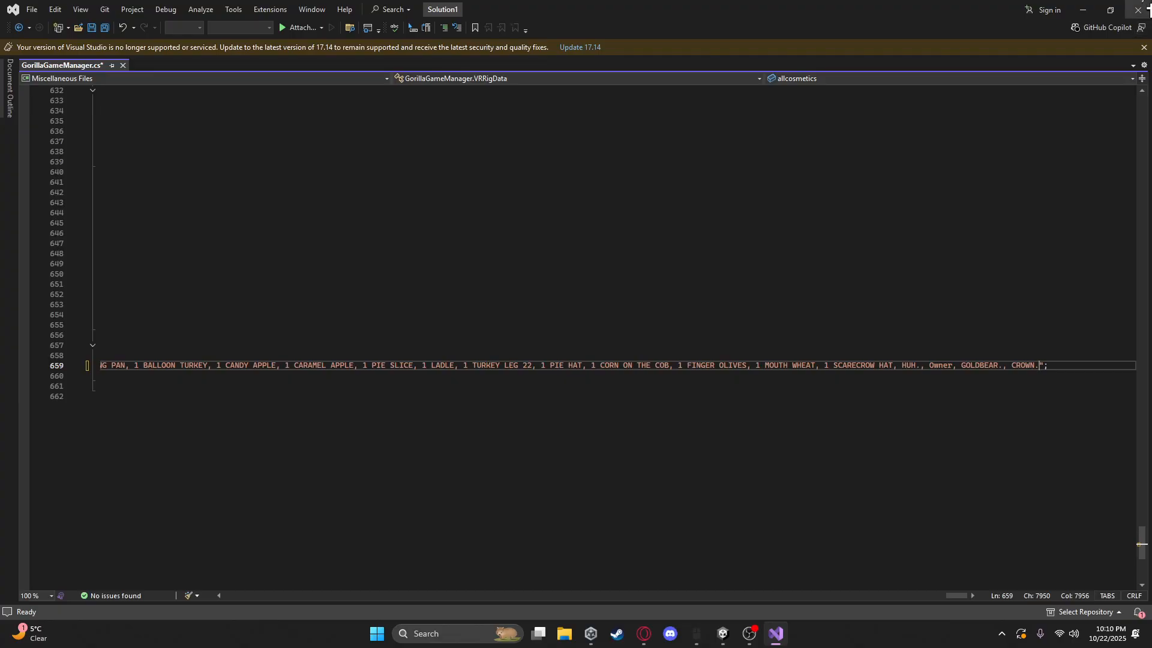
pyautogui.click(1148, 7)
pyautogui.click(552, 380)
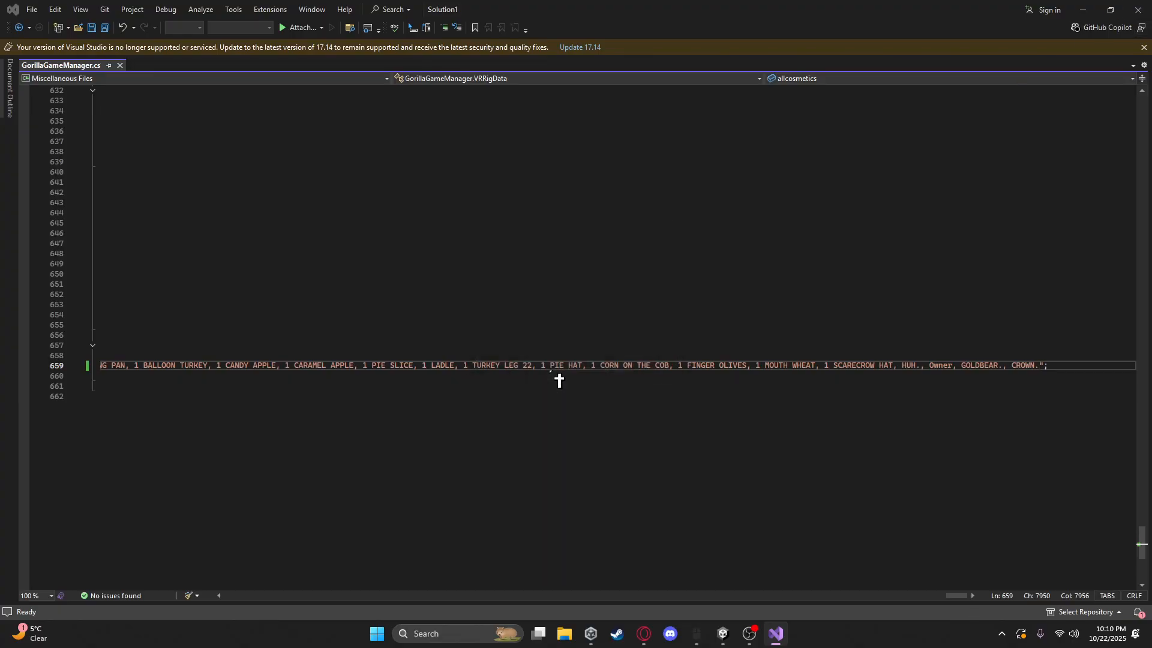
# Switch to PlayFab in the browser, filter the DLC catalog items by display name and open the CROWN item
pyautogui.hotkey('alt', 'Tab')
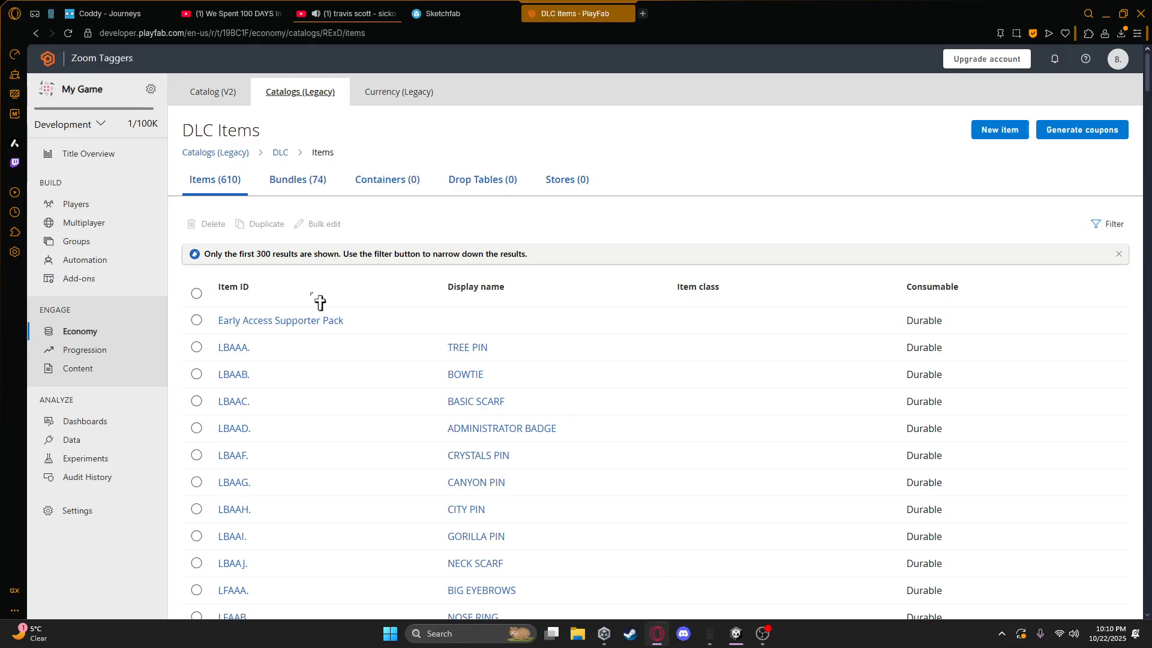
pyautogui.click(1109, 223)
pyautogui.click(1036, 287)
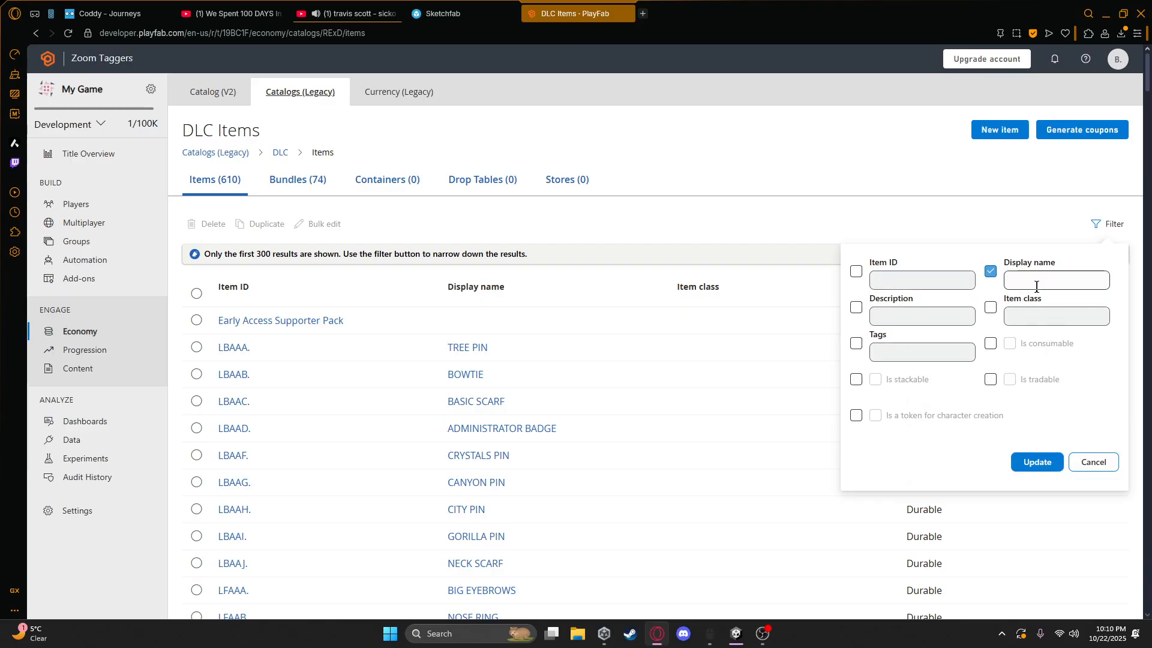
pyautogui.click(1037, 462)
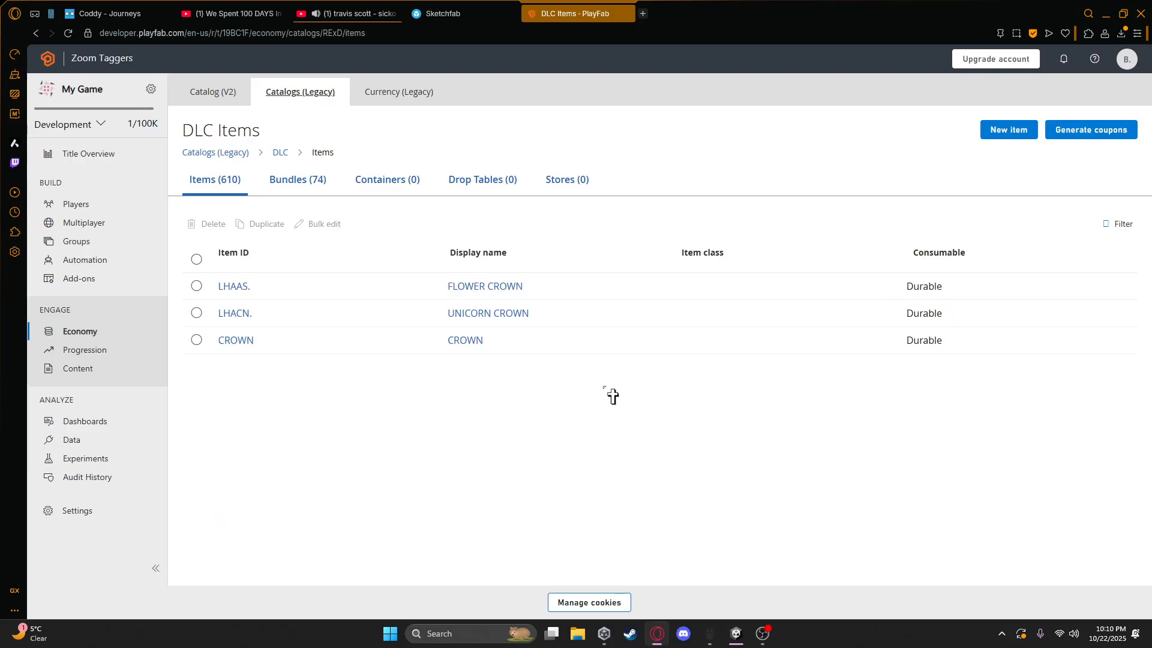
pyautogui.click(259, 353)
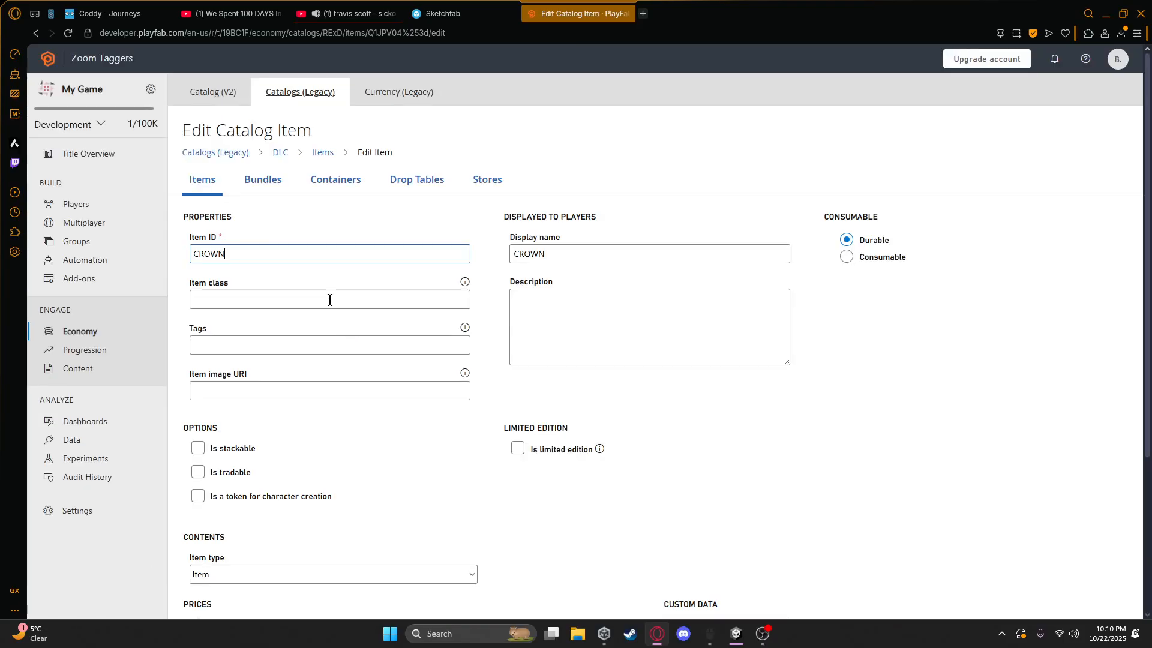
# Set the catalog item's ID to 'CROWN.' with a trailing period and save the item
pyautogui.click(630, 252)
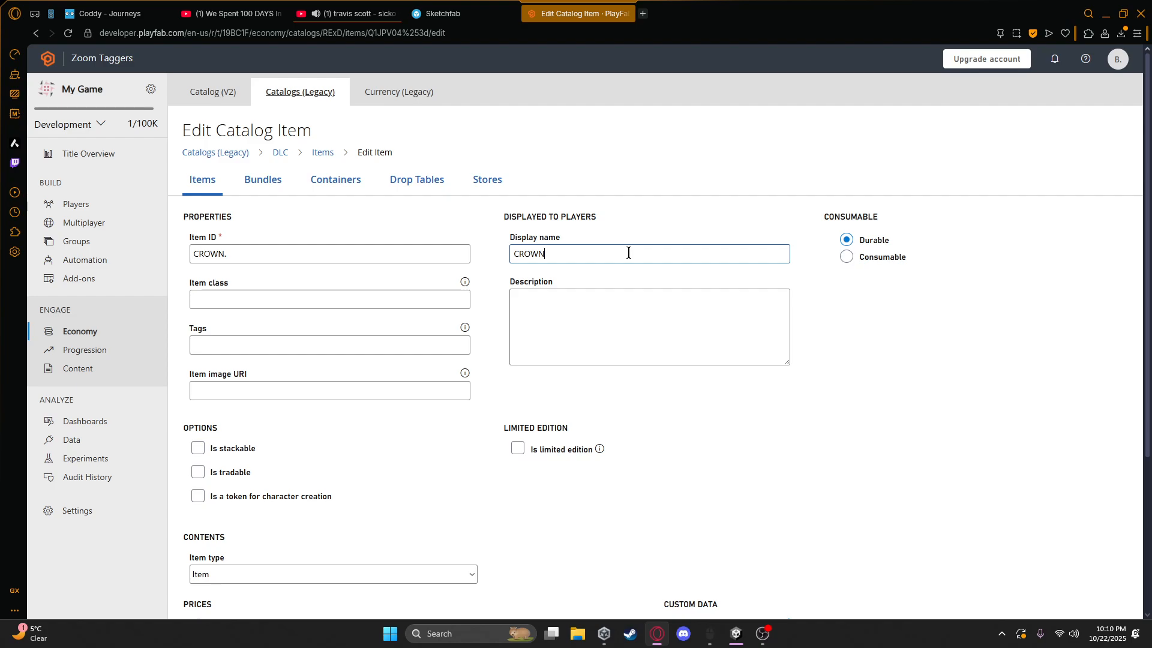
pyautogui.scroll(-5, 342, 471)
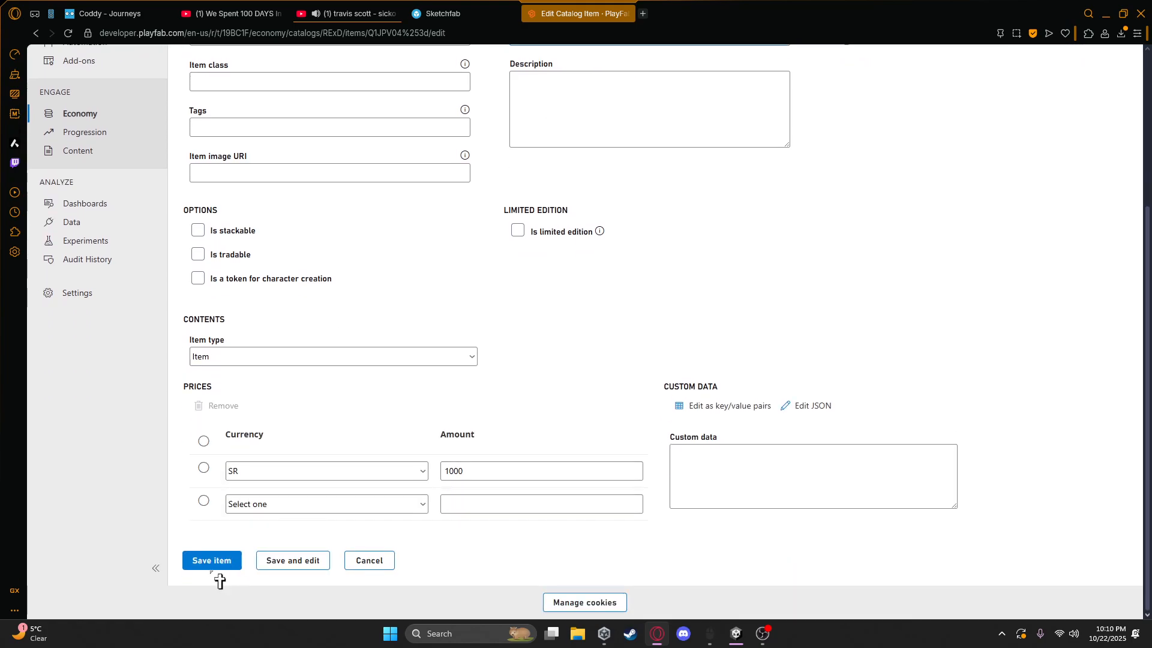
pyautogui.click(227, 561)
# Switch back to Unity, search the hierarchy for cosmeticsc and select the CosmeticsController object
pyautogui.moveTo(738, 636)
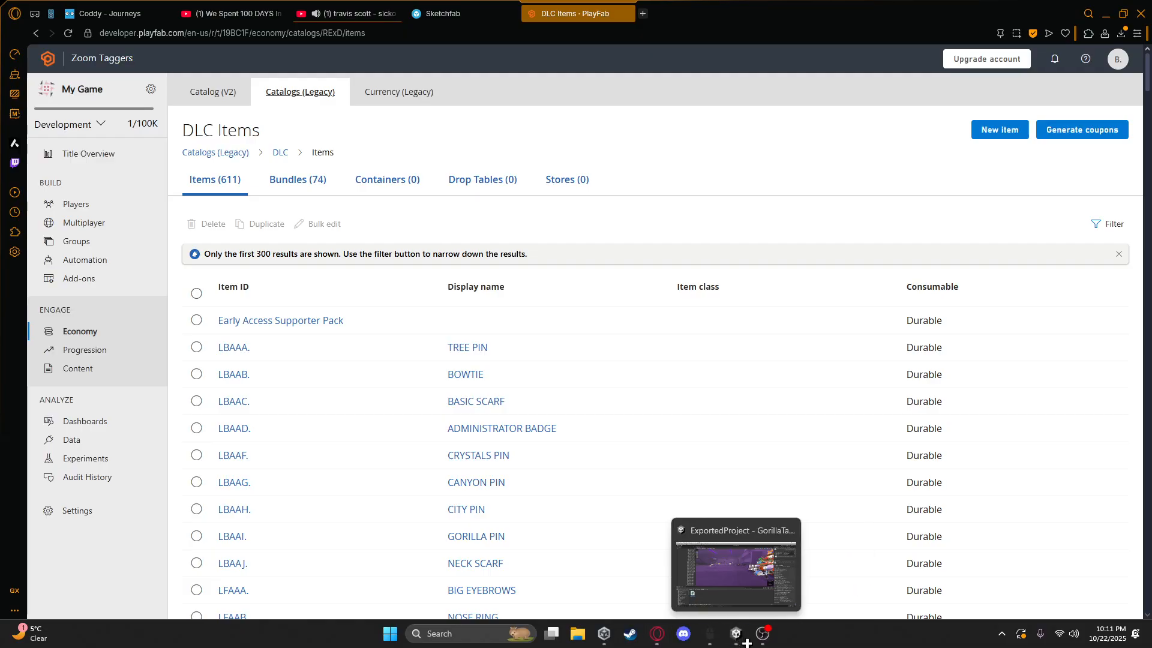
pyautogui.click(747, 642)
pyautogui.click(76, 429)
pyautogui.click(25, 429)
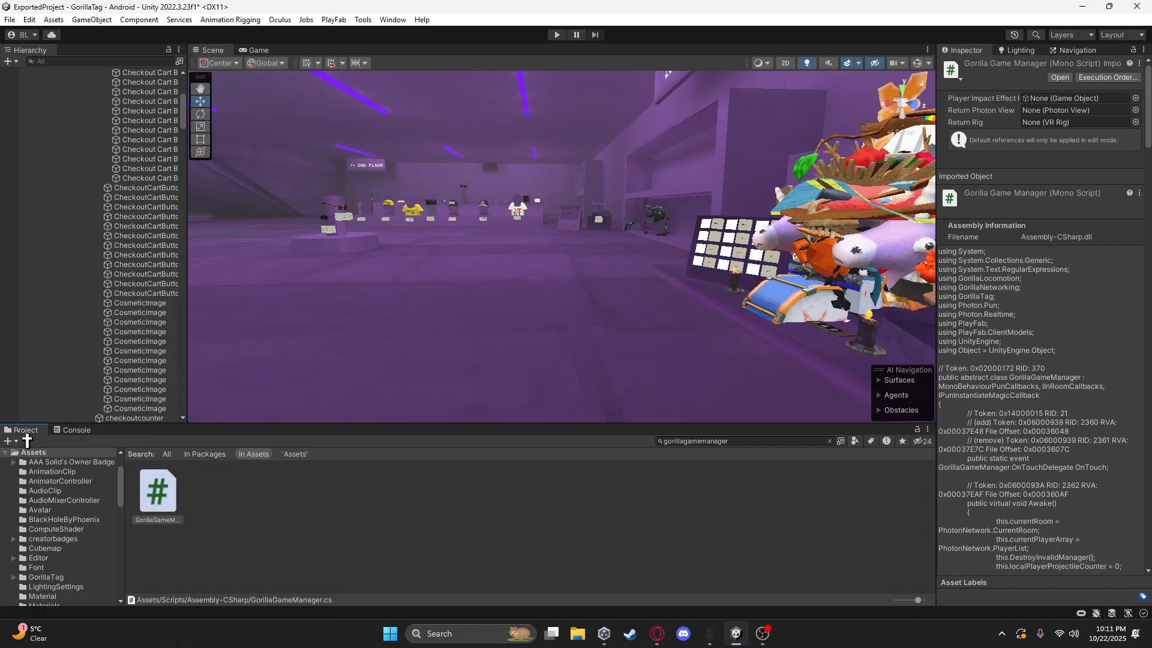
pyautogui.scroll(5, 125, 168)
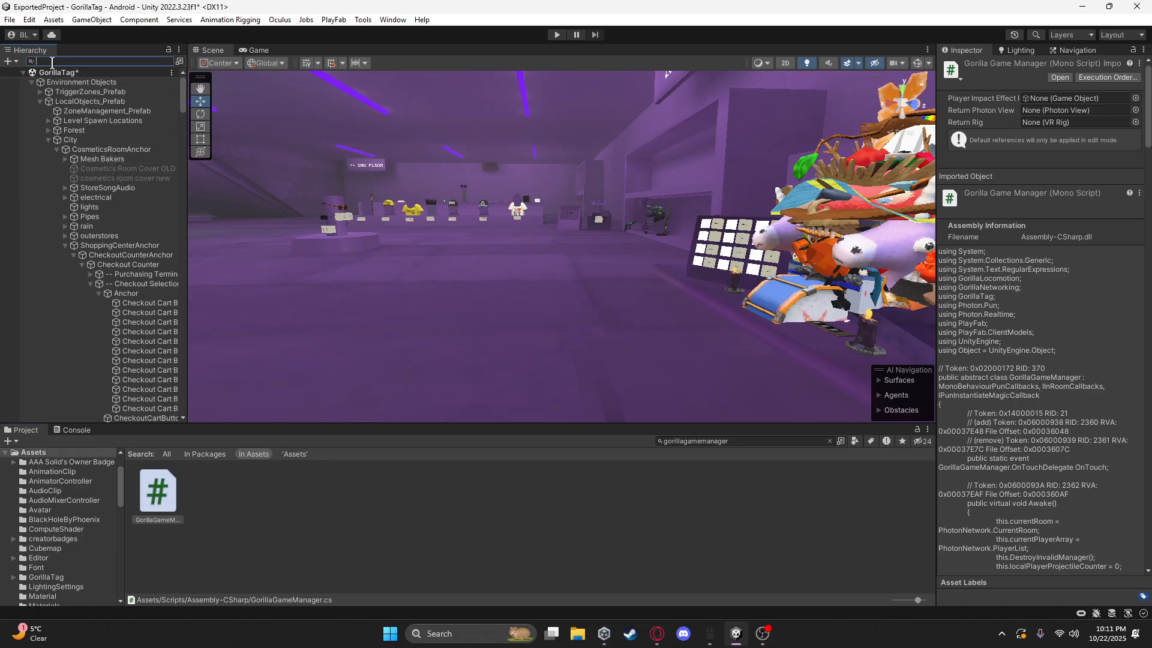
pyautogui.write('cosmeticsc')
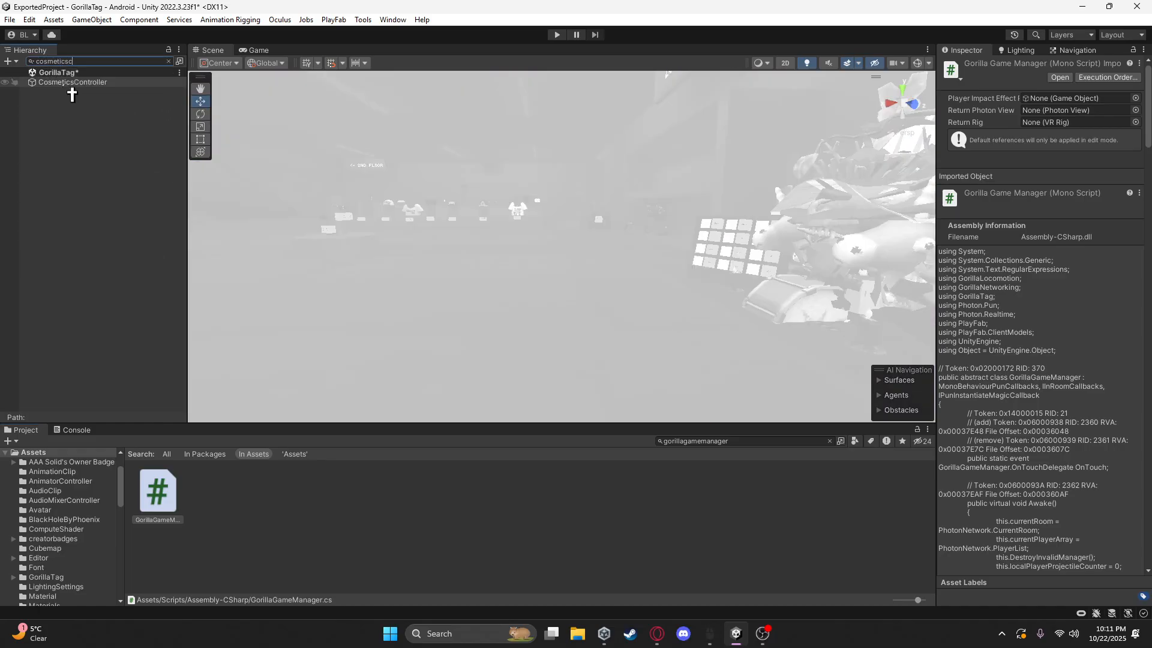
pyautogui.click(72, 83)
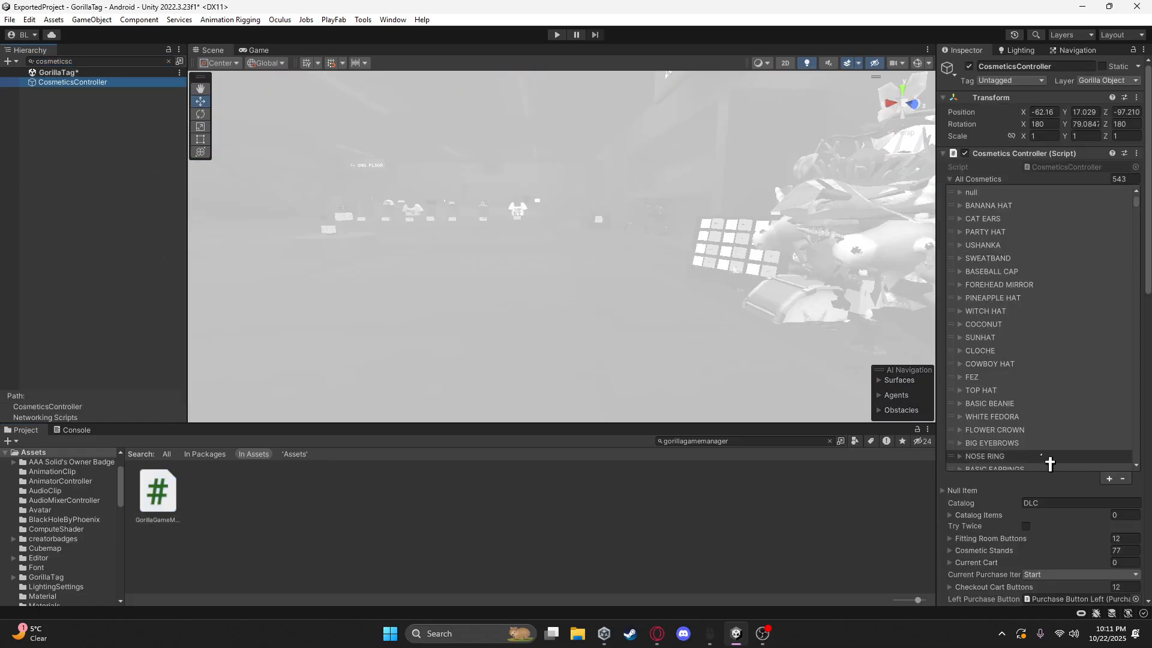
# Set the item name, display name and override display name of the CROWN entry in All Cosmetics to 'CROWN.'
pyautogui.scroll(-6, 1080, 398)
pyautogui.moveTo(1137, 212); pyautogui.dragTo(1131, 484)
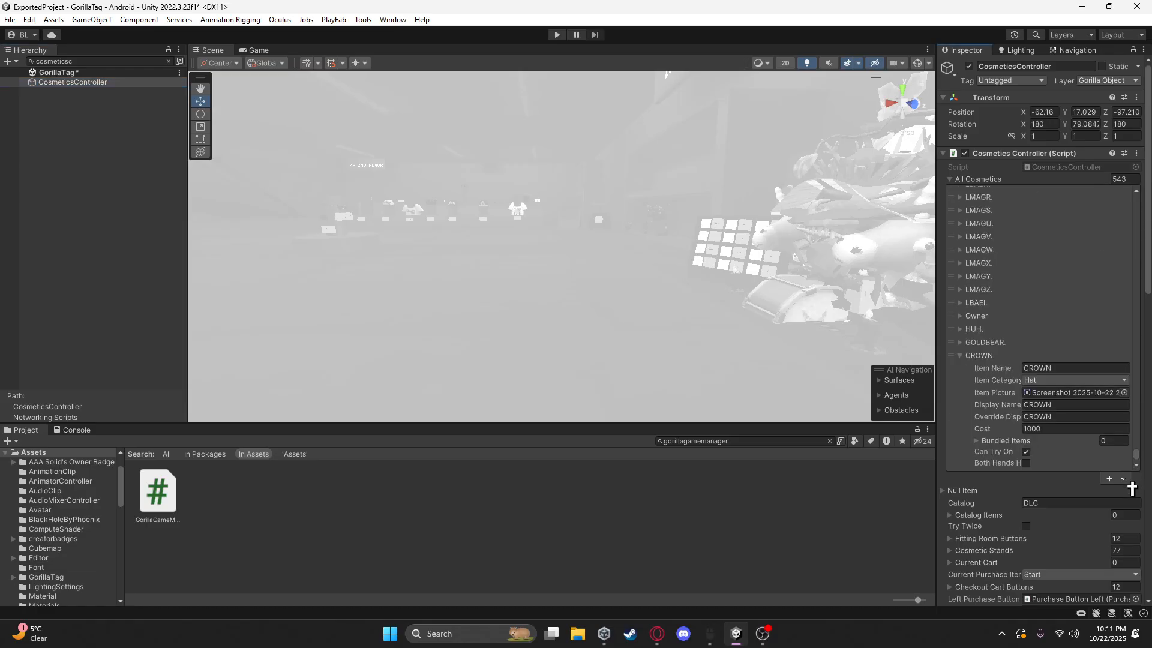
pyautogui.click(1064, 368)
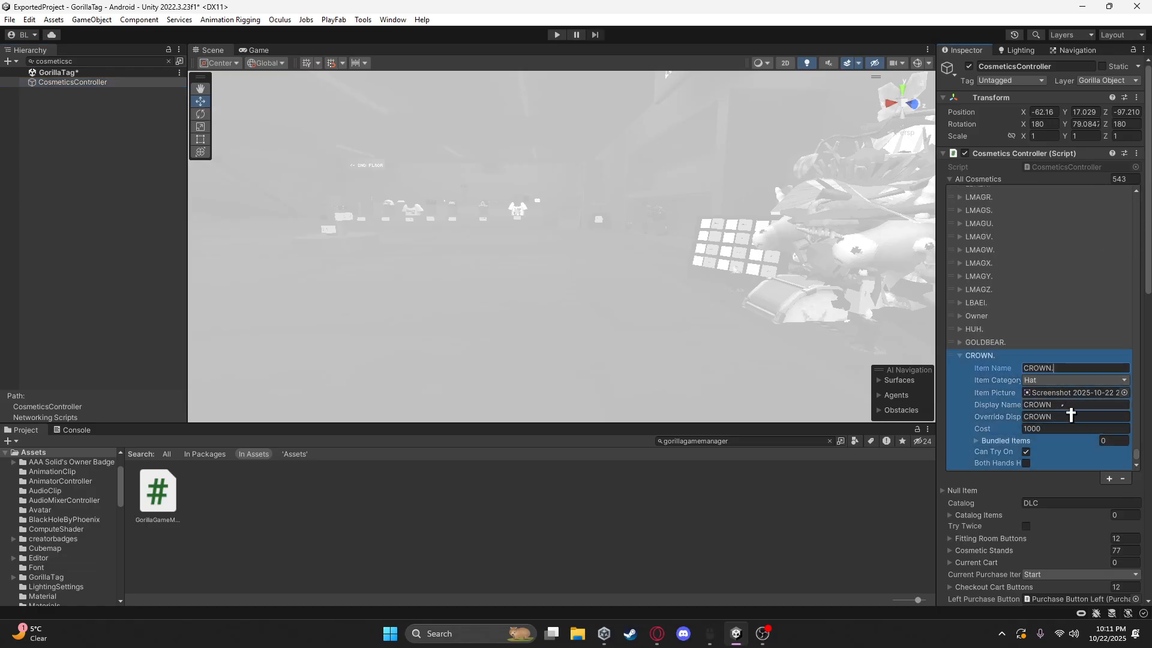
pyautogui.click(1062, 405)
pyautogui.write('CROWN.')
pyautogui.click(1063, 418)
pyautogui.write('CROWN.')
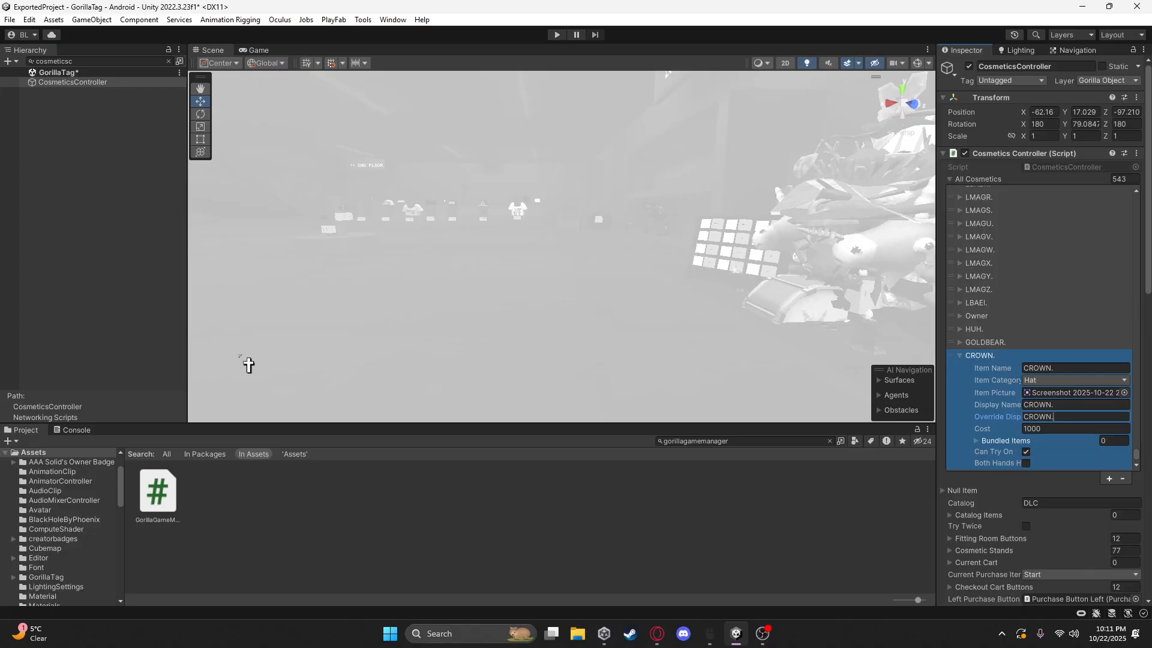
# Select the crown's cosmetic stand in the shop and set its item, display, override display and cosmetic names to 'CROWN.'
pyautogui.click(170, 62)
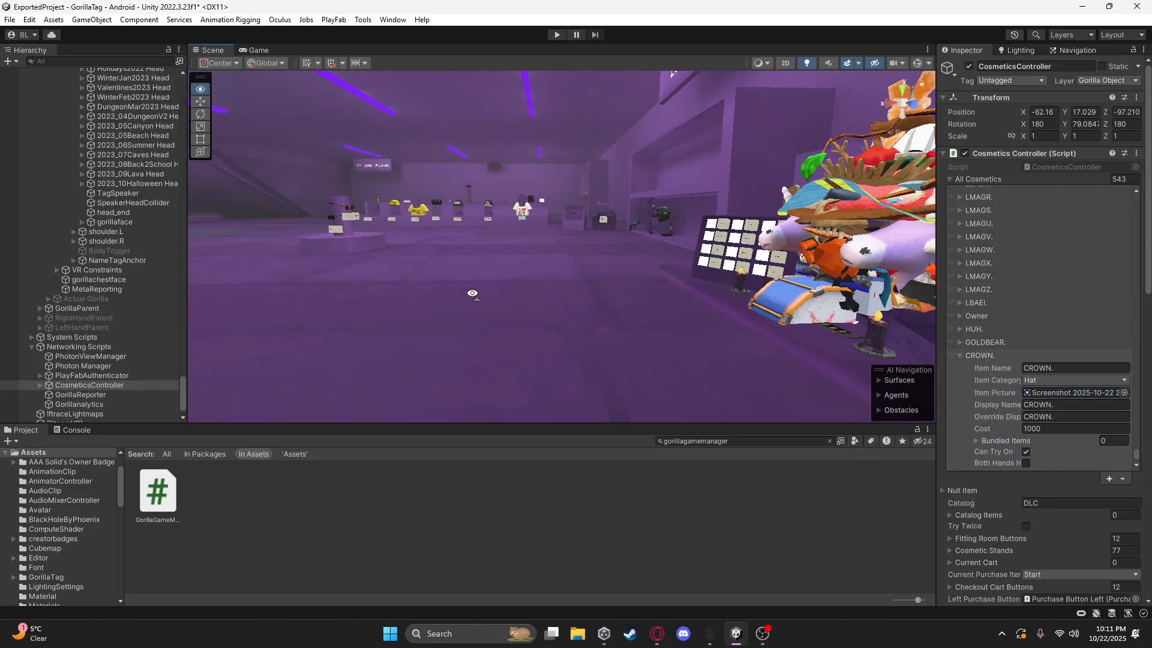
pyautogui.press('w')
pyautogui.moveTo(473, 293); pyautogui.dragTo(597, 252, button='right')
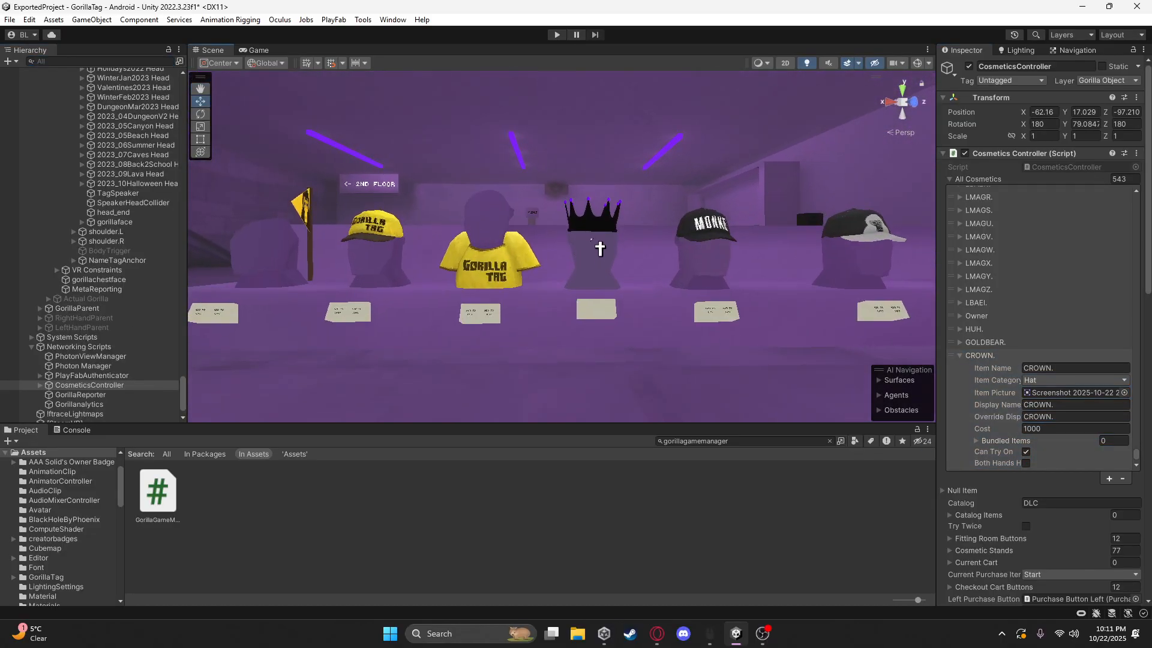
pyautogui.click(597, 255)
pyautogui.click(132, 234)
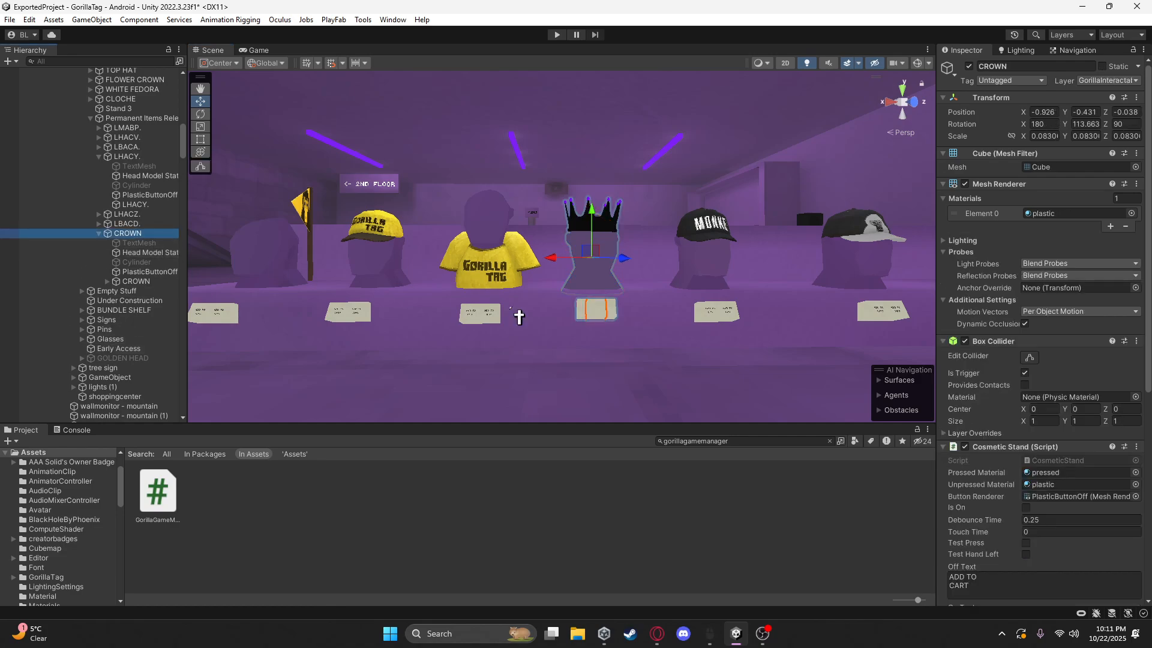
pyautogui.scroll(-5, 1030, 441)
pyautogui.click(1071, 432)
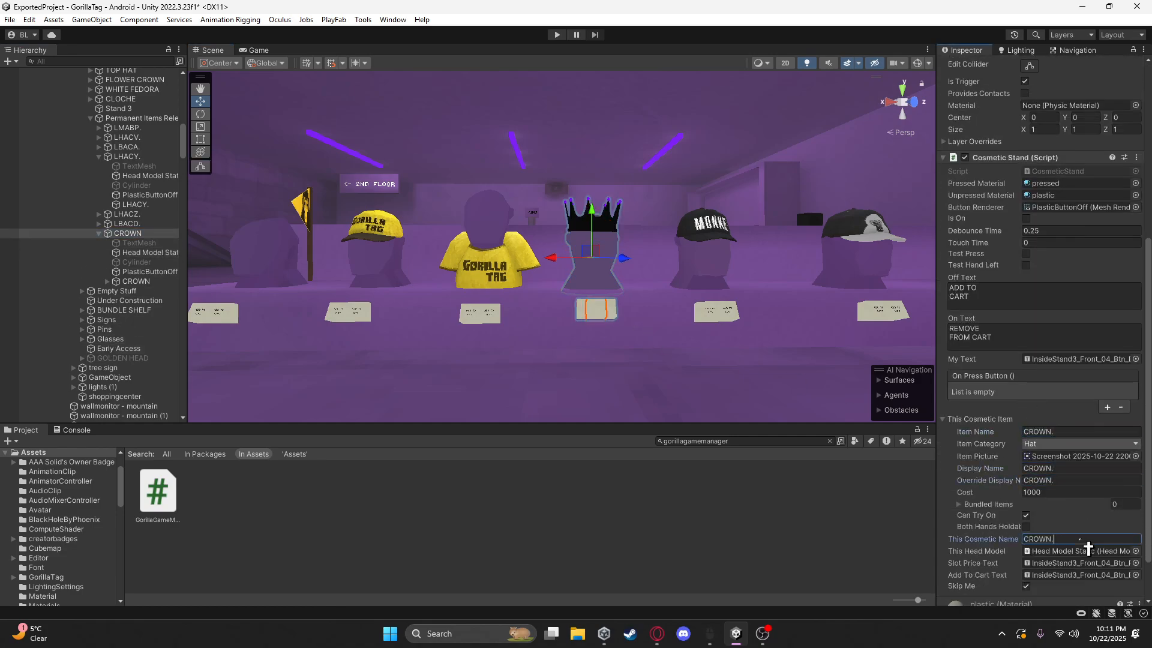
# Search the hierarchy for crown and rename the crown mesh under Old Cosmetics Head to 'CROWN.'
pyautogui.moveTo(756, 306); pyautogui.dragTo(354, 264, button='right')
pyautogui.click(89, 62)
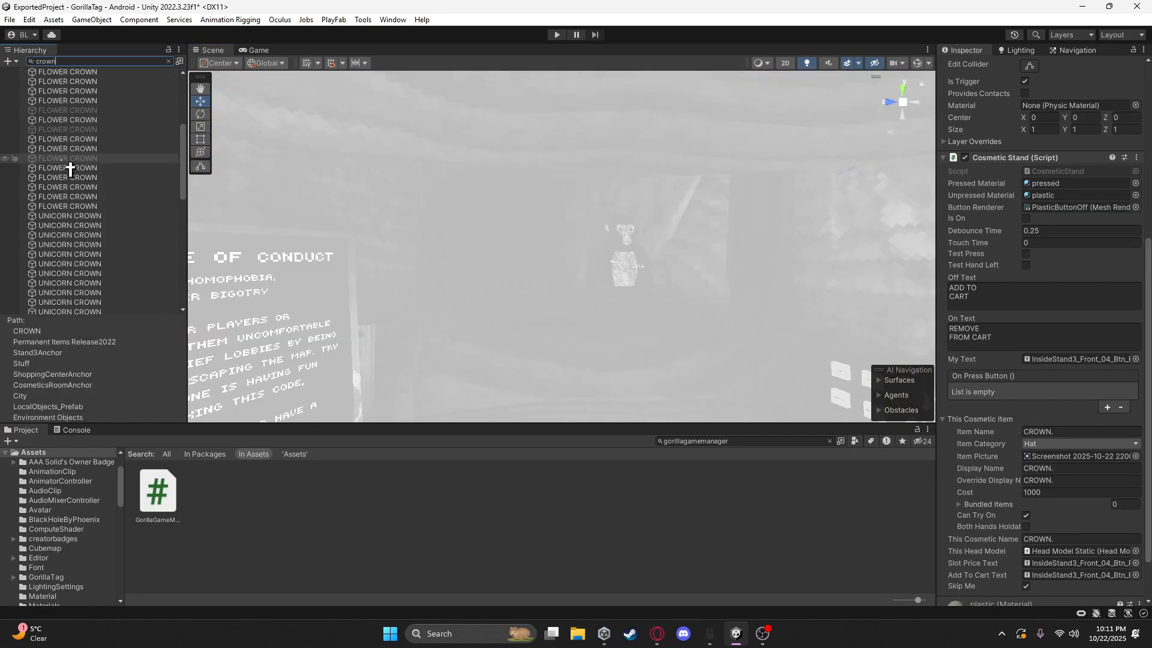
pyautogui.click(77, 92)
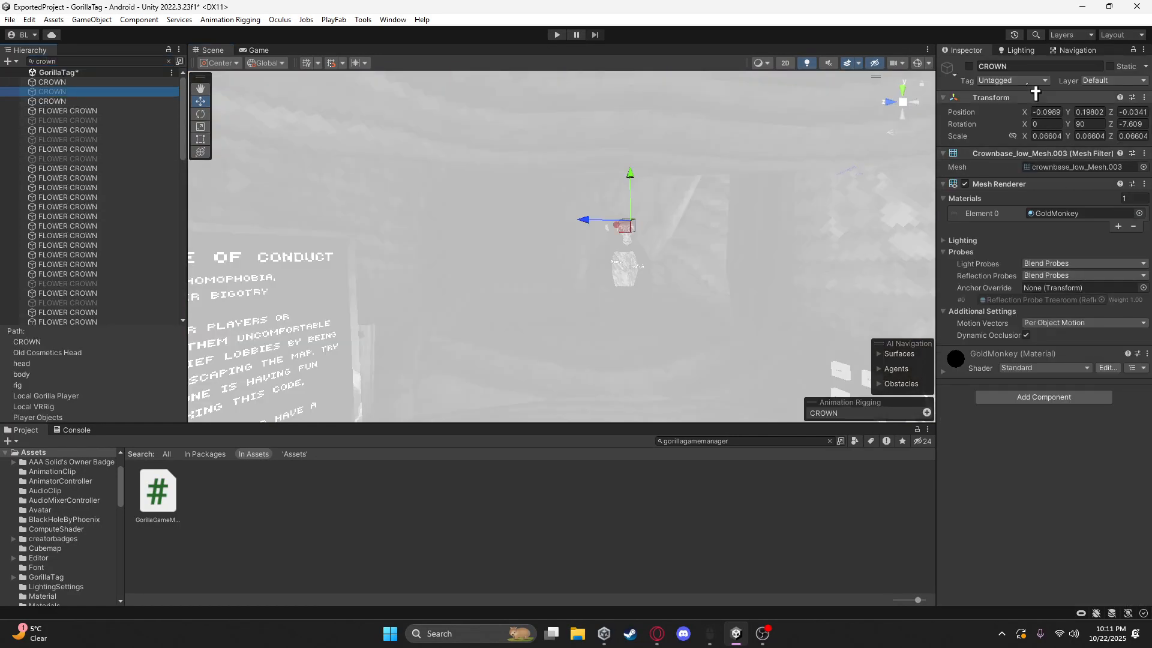
pyautogui.doubleClick(1018, 66)
pyautogui.press('Return')
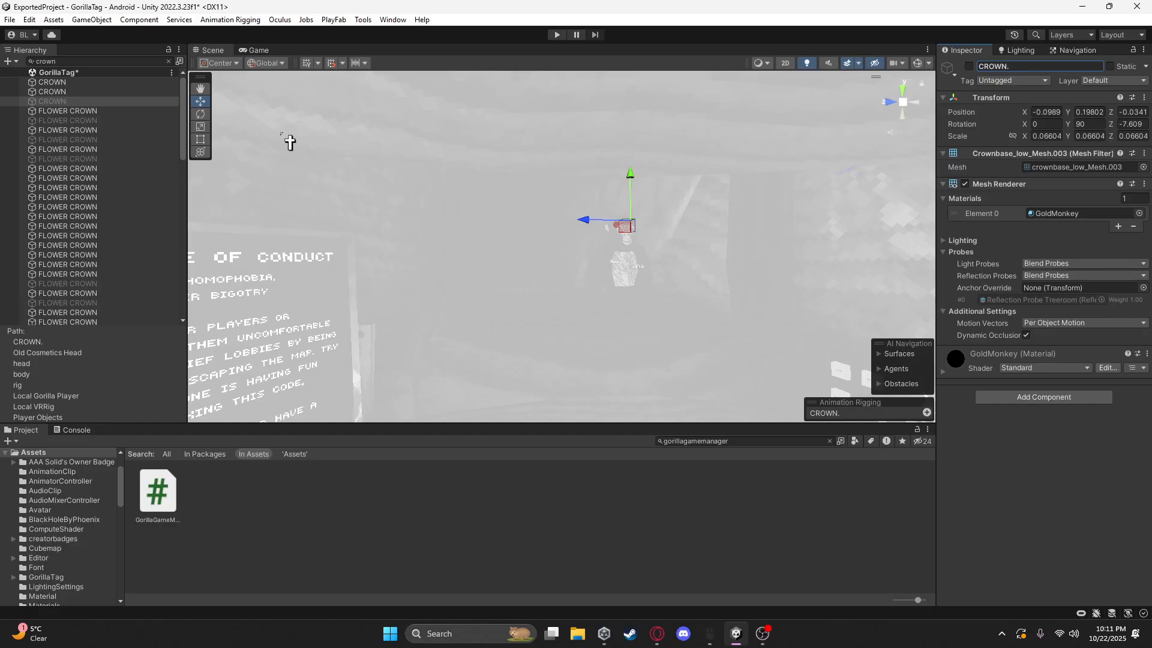
# Clear the hierarchy search, widen the hierarchy, collapse its expanded top-level groups and deselect the crown
pyautogui.click(169, 61)
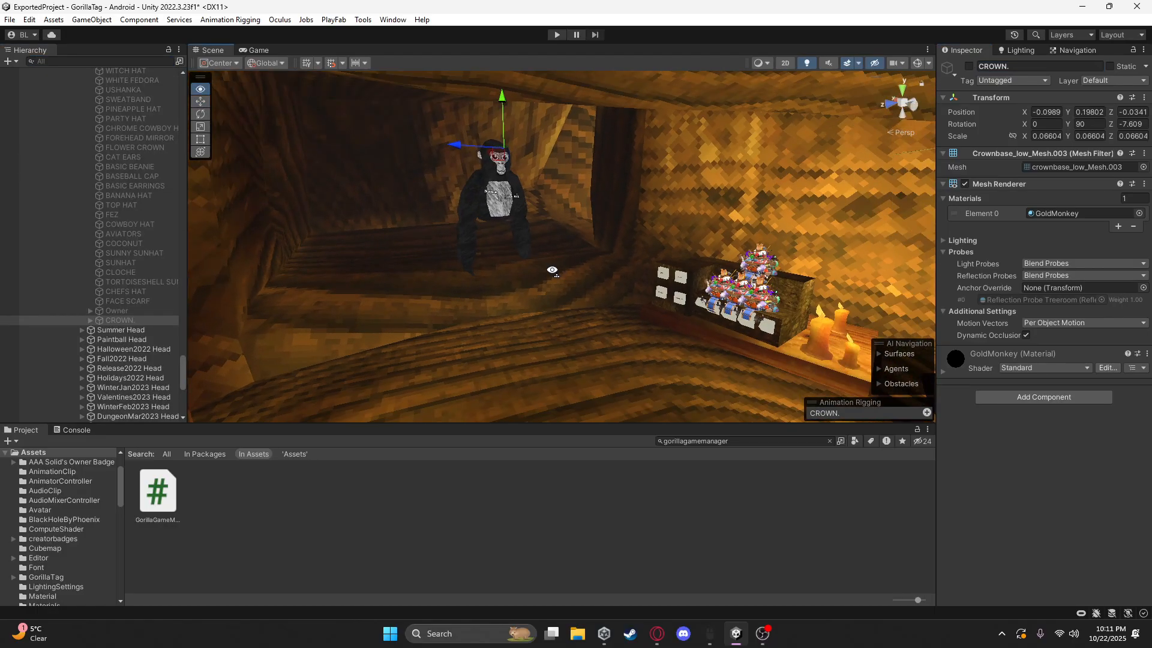
pyautogui.moveTo(193, 373); pyautogui.dragTo(232, 180)
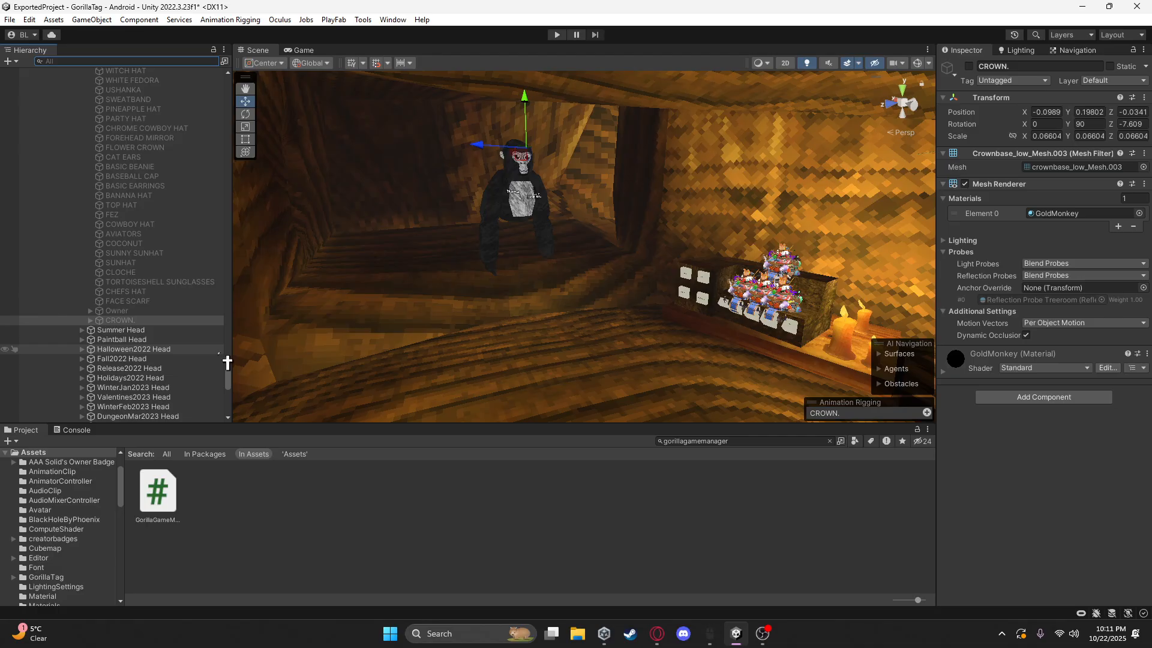
pyautogui.moveTo(227, 359); pyautogui.dragTo(227, 78)
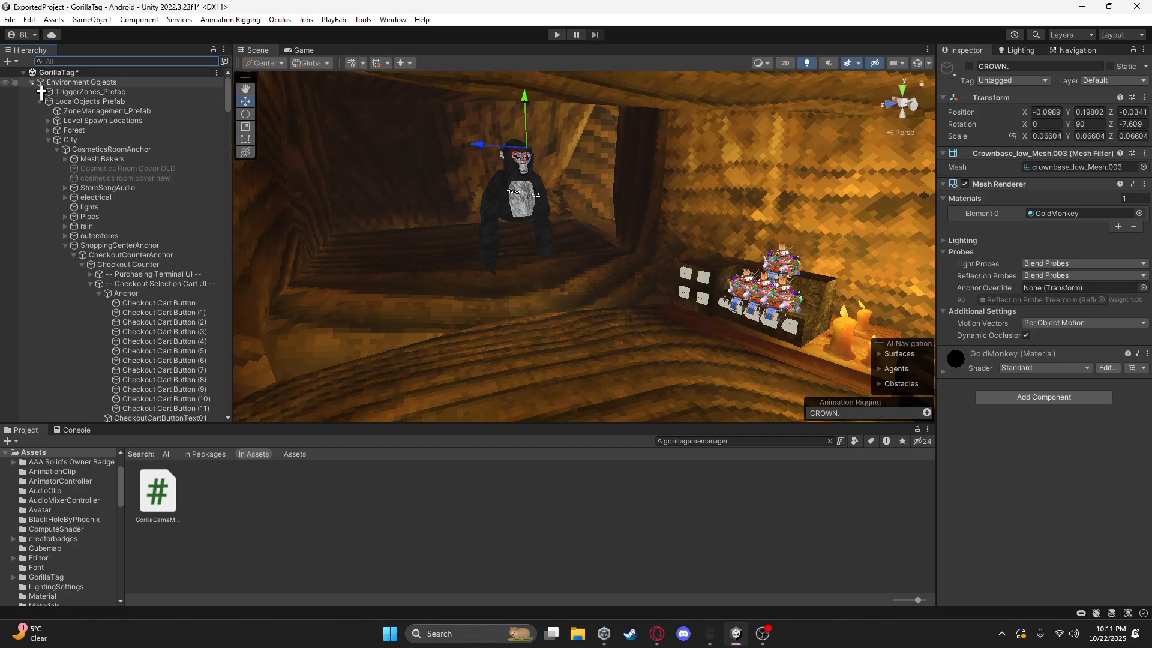
pyautogui.click(31, 82)
pyautogui.click(32, 121)
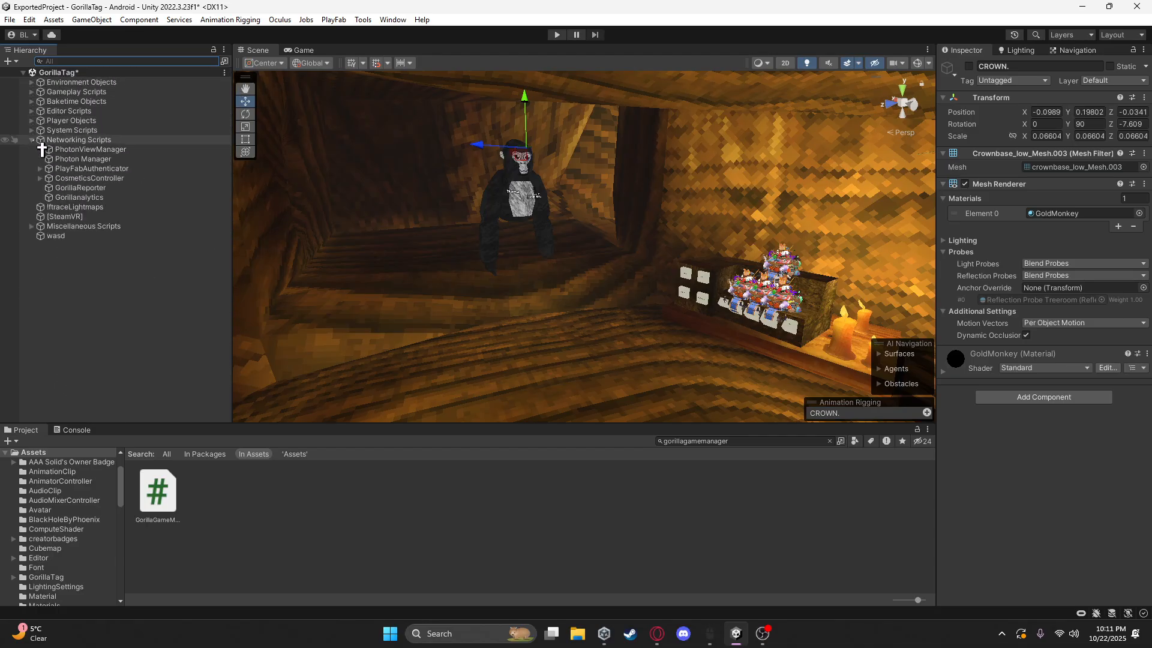
pyautogui.click(31, 140)
pyautogui.click(71, 249)
pyautogui.moveTo(598, 360); pyautogui.dragTo(737, 442, button='right')
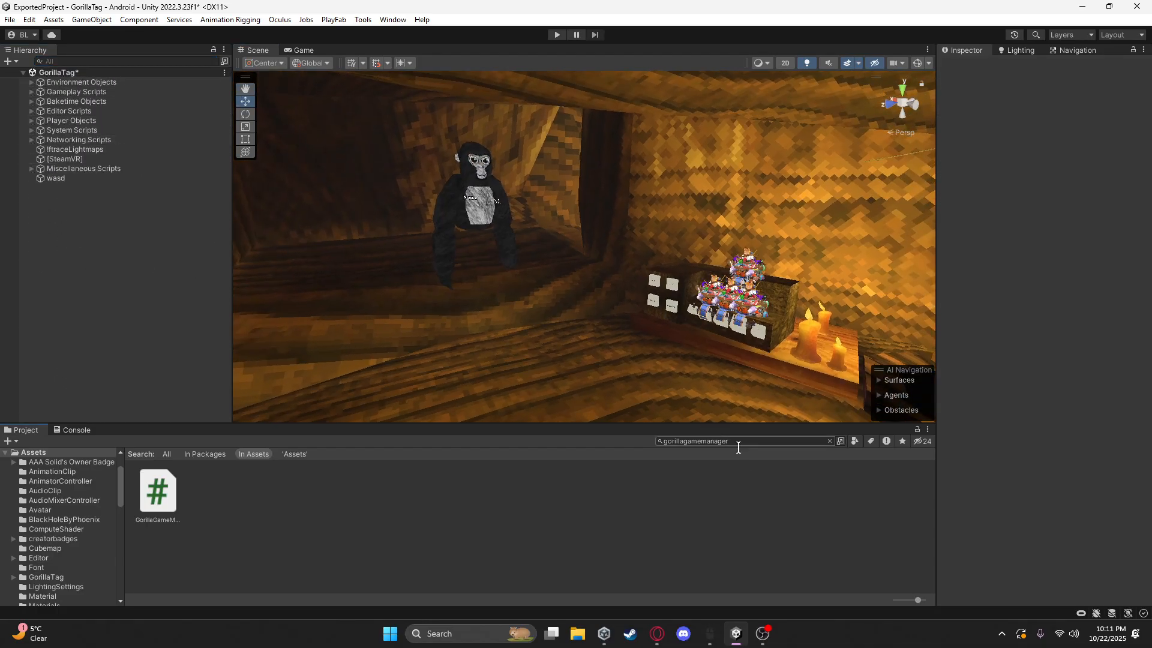
# Clear the asset search, find the crown mesh under the player rig's Old Cosmetics Head and copy it
pyautogui.press('BackSpace')
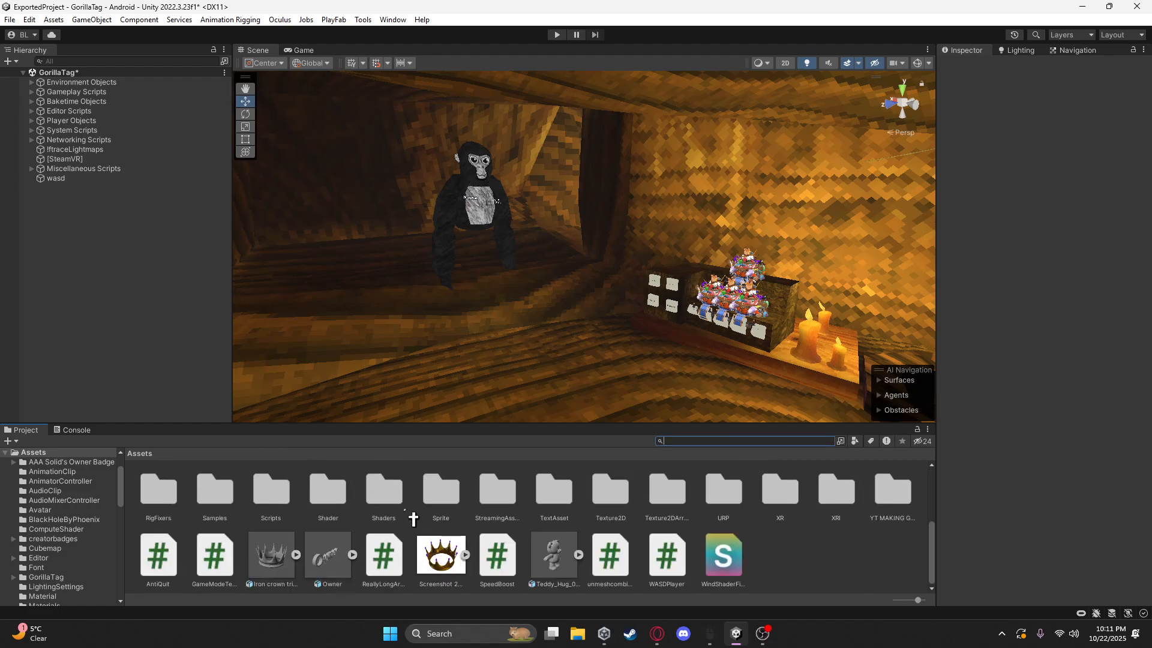
pyautogui.moveTo(663, 348); pyautogui.dragTo(749, 316, button='right')
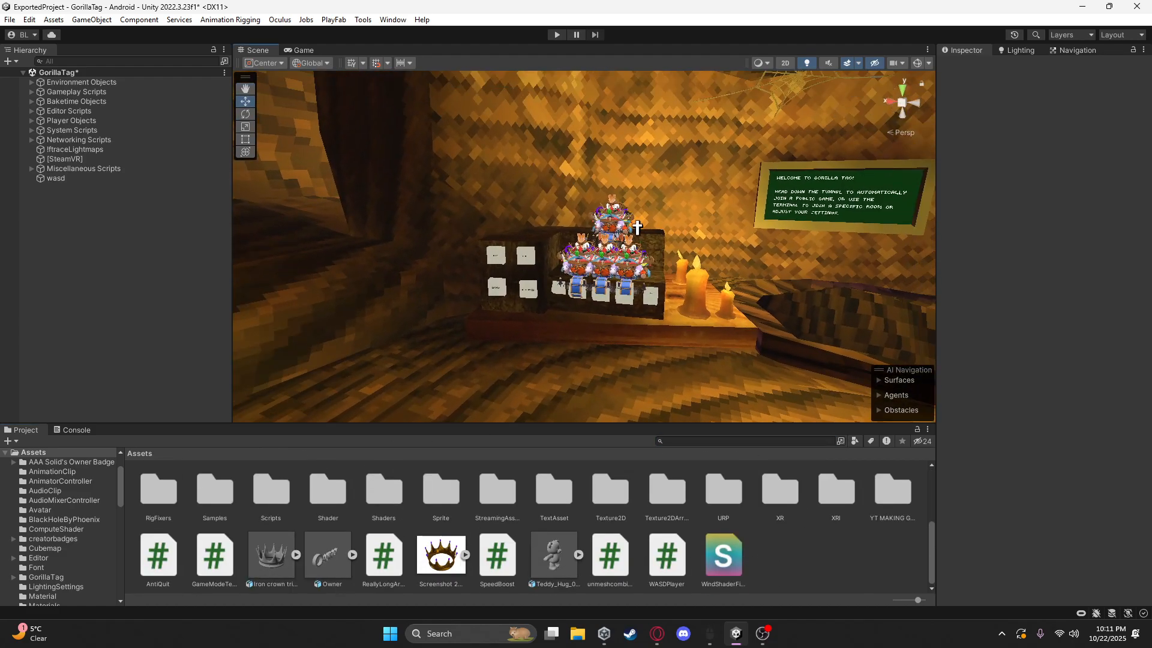
pyautogui.moveTo(622, 252); pyautogui.dragTo(483, 180, button='right')
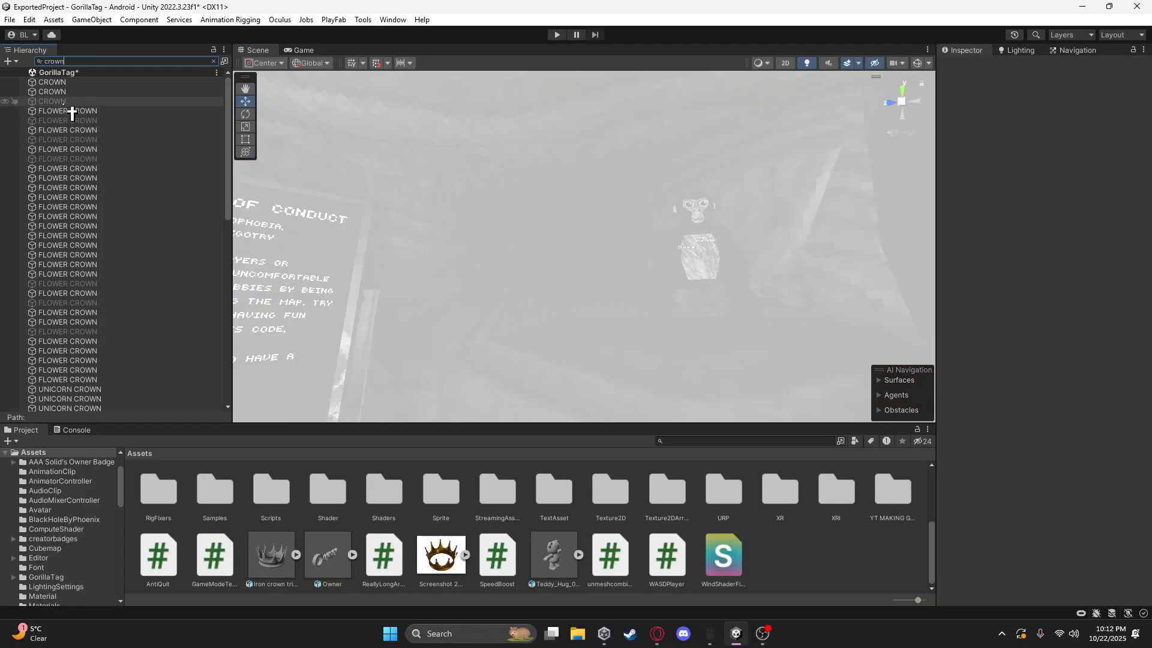
pyautogui.click(54, 100)
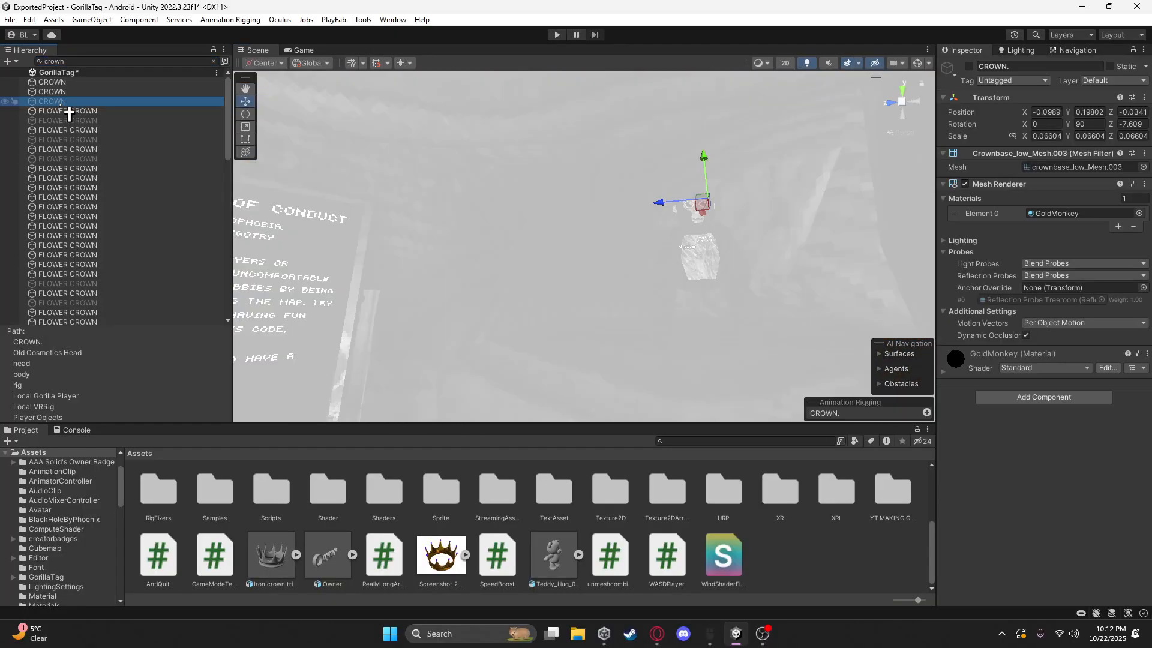
pyautogui.rightClick(63, 103)
pyautogui.click(115, 128)
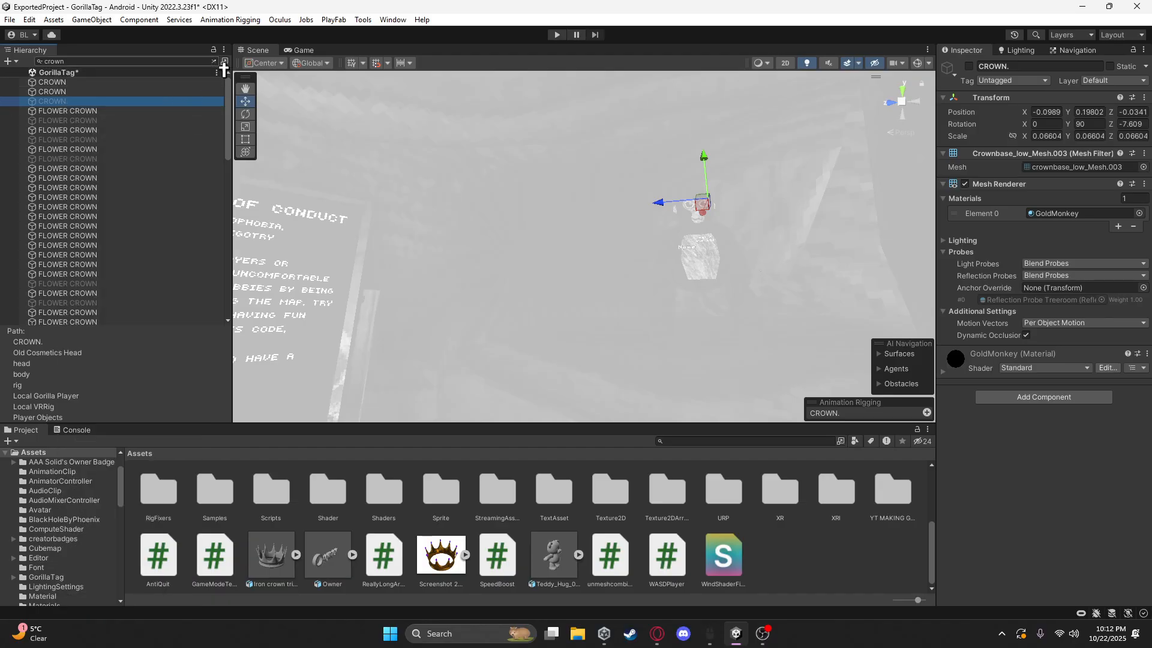
# Clear the hierarchy search, collapse Player Objects and select a hat on the wardrobe's left head model in the scene
pyautogui.click(215, 62)
pyautogui.scroll(10, 121, 162)
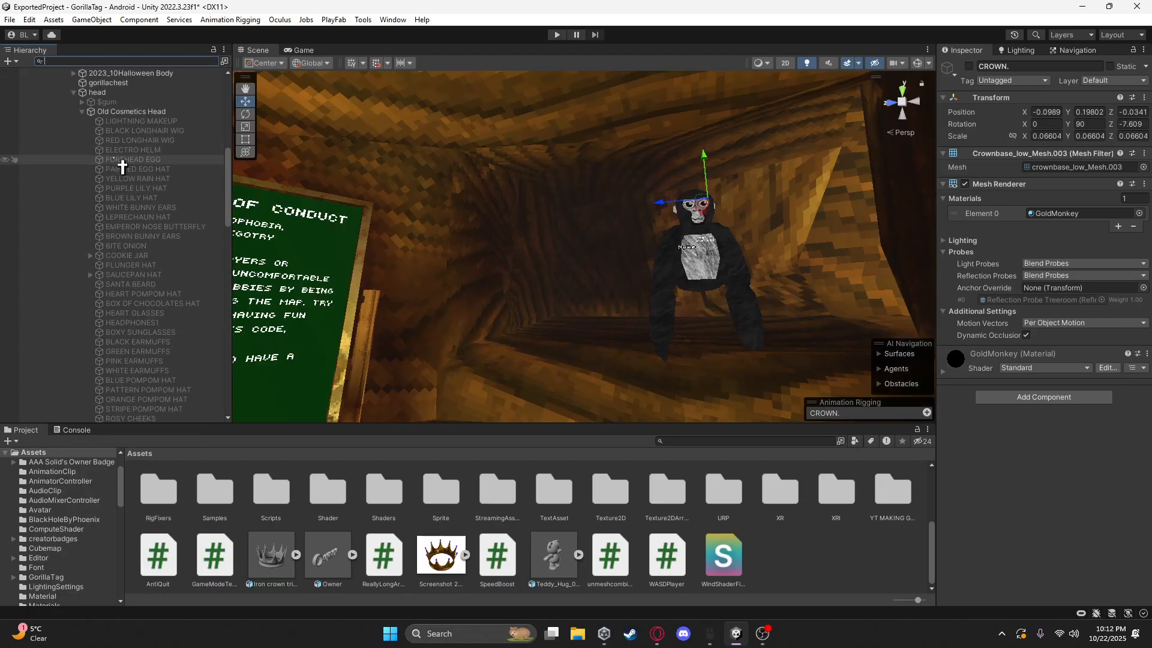
pyautogui.scroll(2, 58, 126)
pyautogui.click(32, 120)
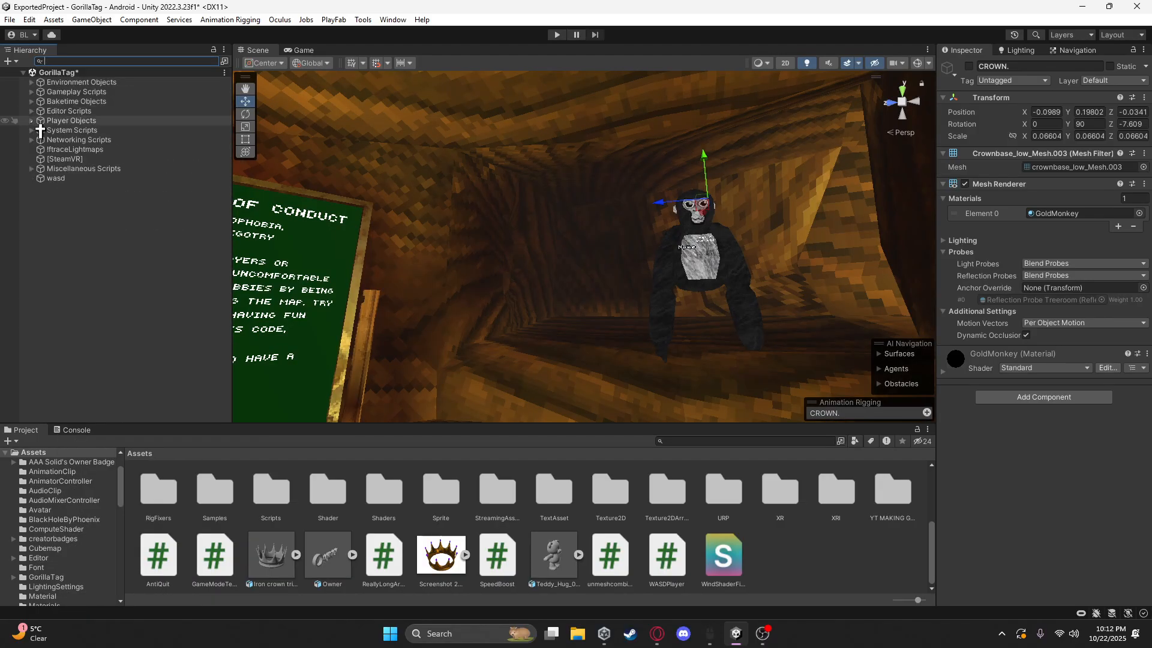
pyautogui.click(109, 322)
pyautogui.moveTo(603, 318); pyautogui.dragTo(915, 383, button='right')
pyautogui.moveTo(672, 264); pyautogui.dragTo(526, 268, button='right')
pyautogui.press('w')
pyautogui.click(556, 271)
pyautogui.press('f')
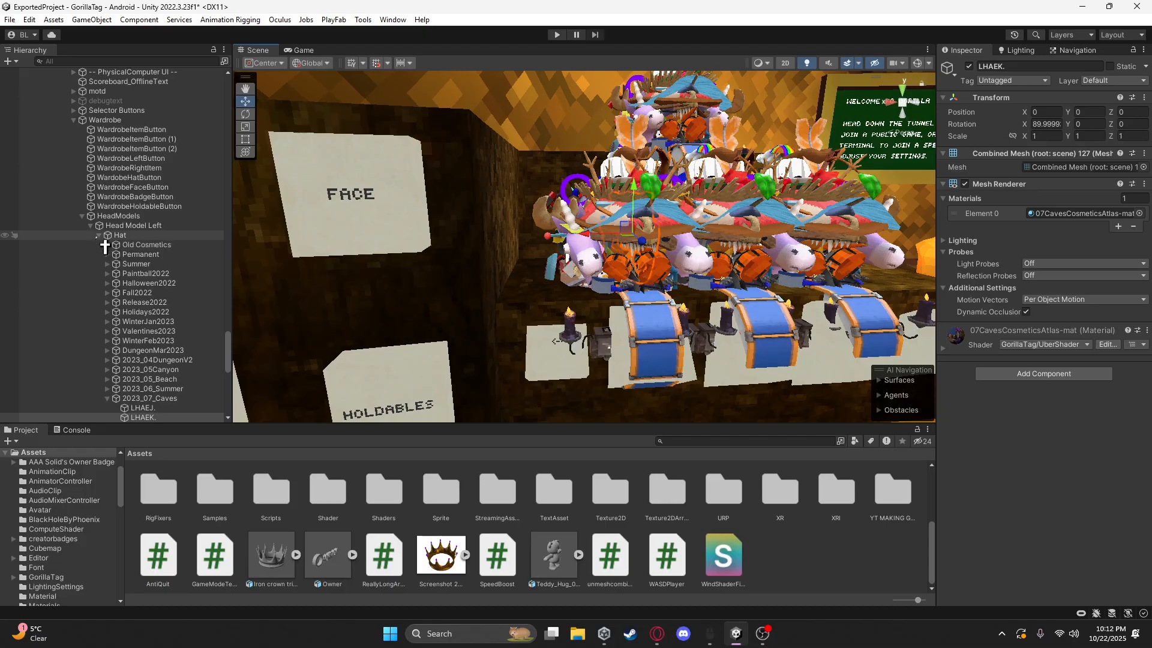
# Deactivate the Hat, Badge, Face and Holdable groups under Head Model Left
pyautogui.click(99, 235)
pyautogui.click(120, 235)
pyautogui.keyDown('shift'); pyautogui.click(143, 268); pyautogui.keyUp('shift')
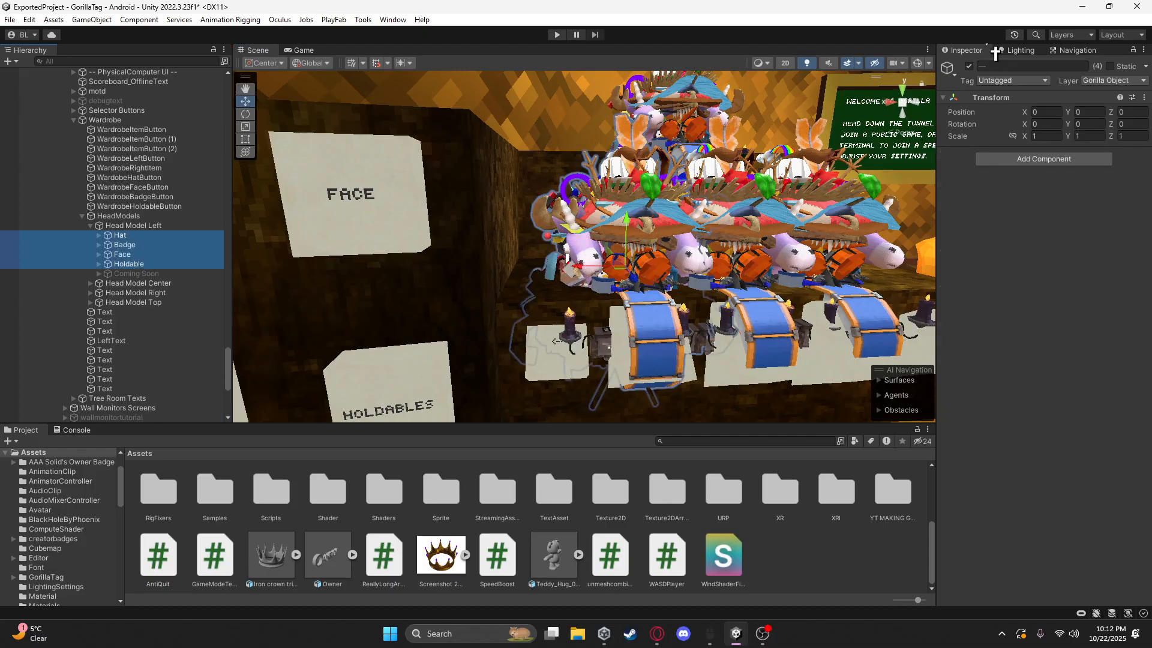
pyautogui.click(969, 67)
pyautogui.press('w')
pyautogui.moveTo(605, 249); pyautogui.dragTo(622, 246, button='right')
pyautogui.press('s')
# Reactivate only the Hat group under Head Model Left and collapse its 2023_07_Caves group
pyautogui.click(98, 236)
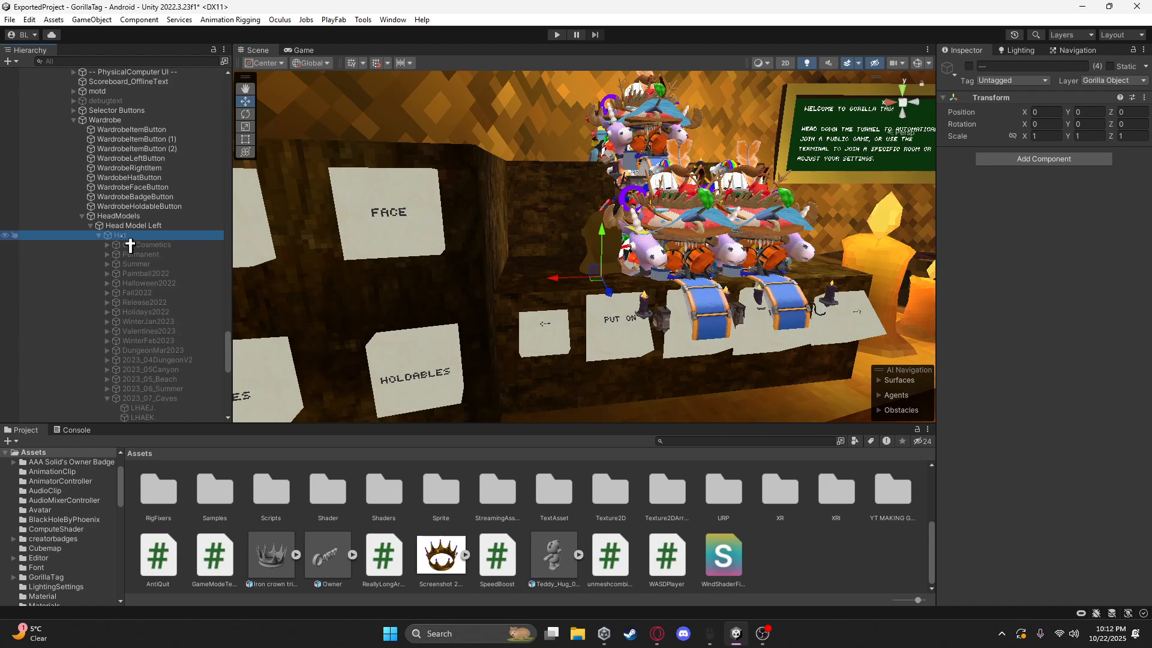
pyautogui.click(969, 66)
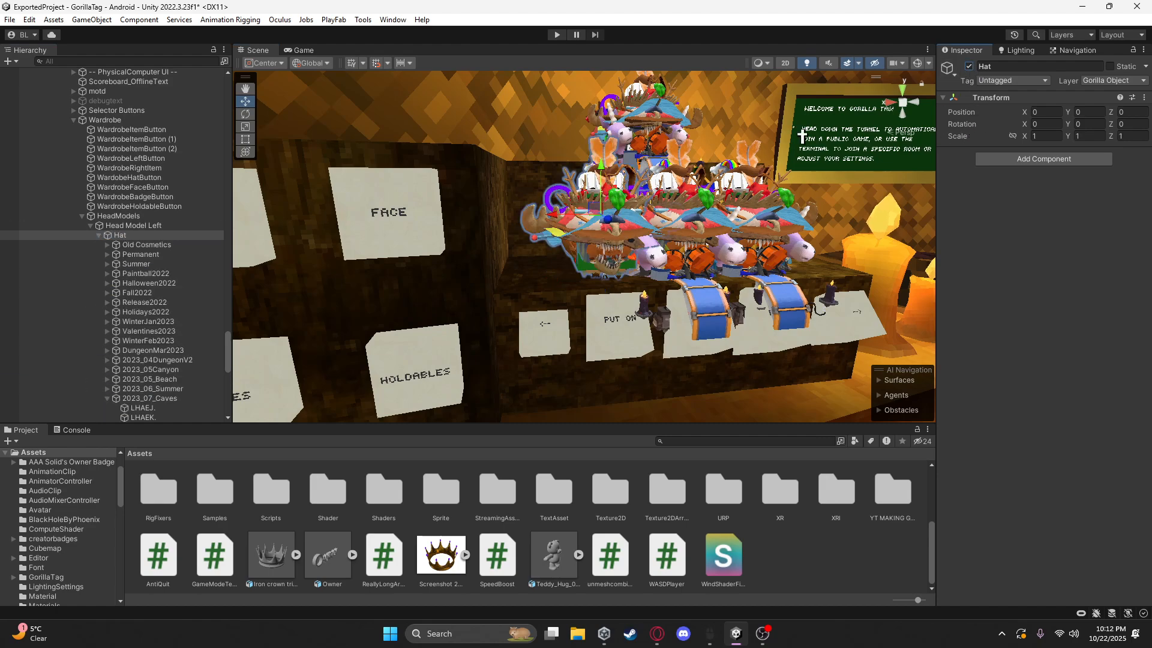
pyautogui.click(107, 398)
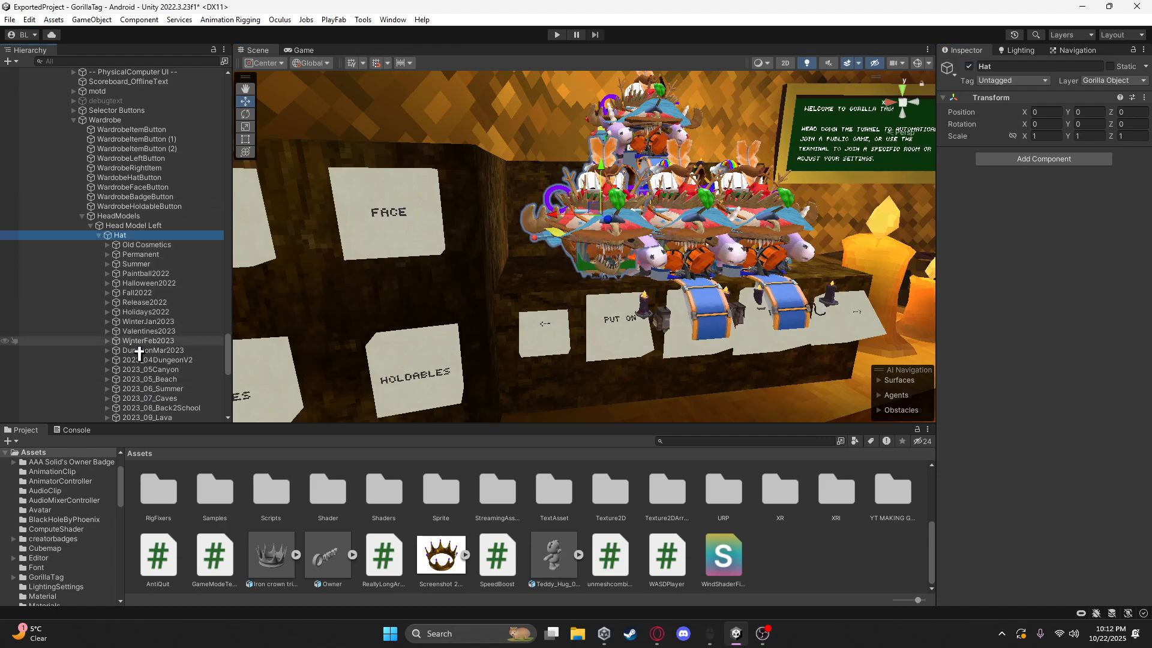
# Deactivate every category group under Hat except Permanent, from Old Cosmetics through 2023_10_Halloween
pyautogui.click(166, 245)
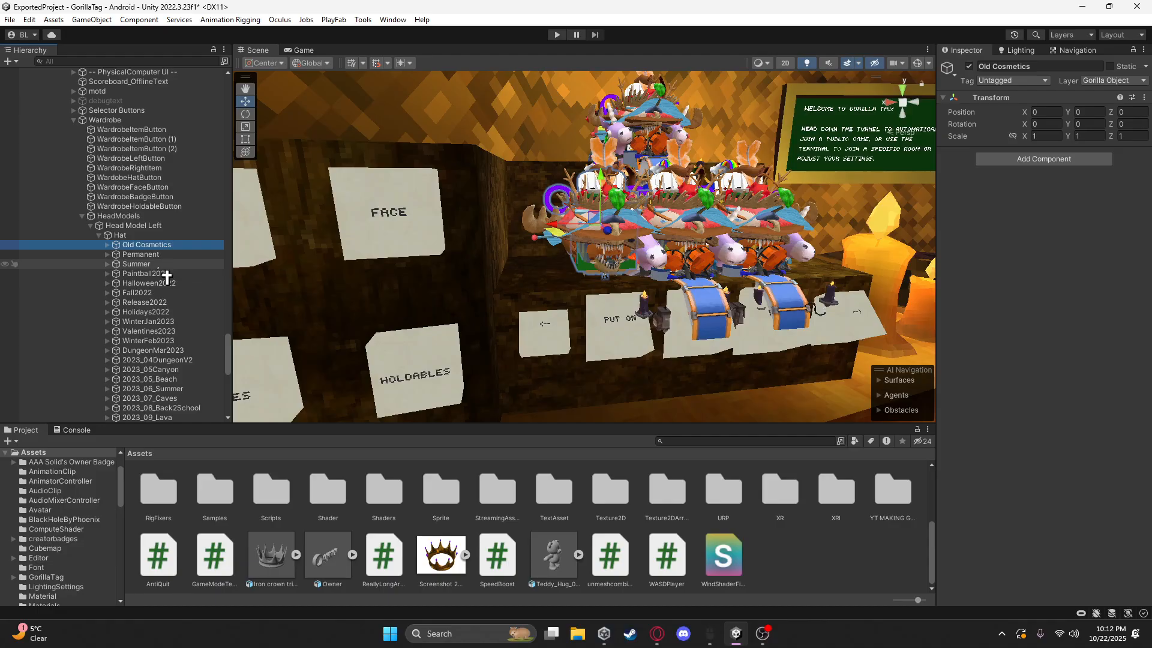
pyautogui.click(156, 264)
pyautogui.scroll(-3, 162, 282)
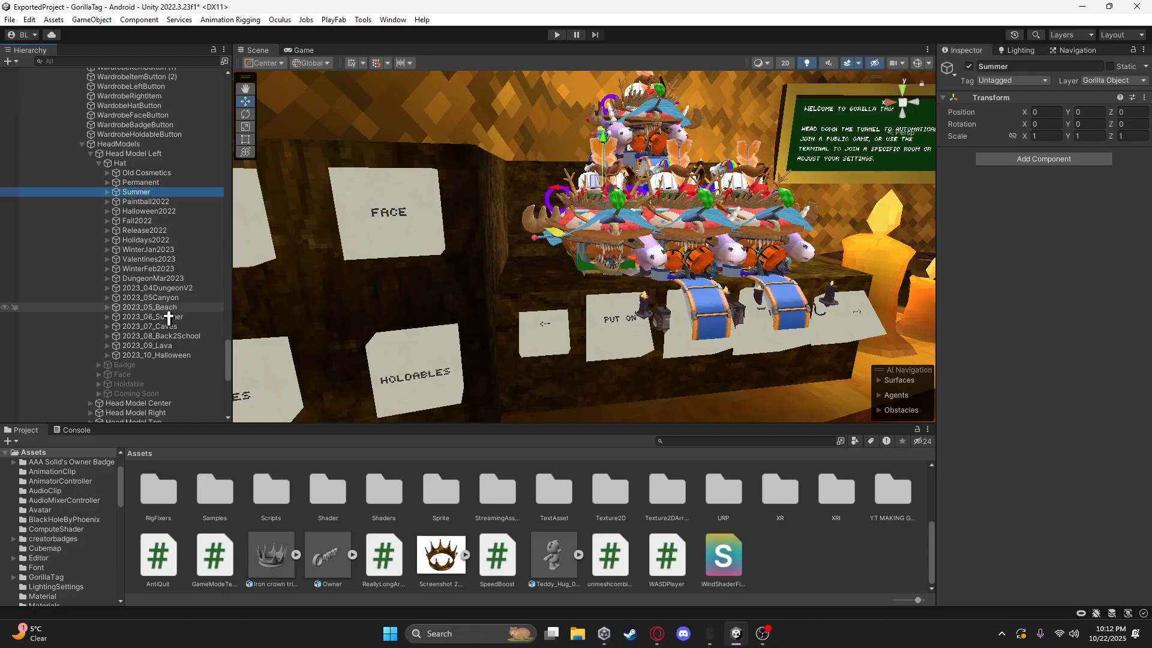
pyautogui.keyDown('shift'); pyautogui.click(156, 355); pyautogui.keyUp('shift')
pyautogui.keyDown('ctrl'); pyautogui.click(160, 175); pyautogui.keyUp('ctrl')
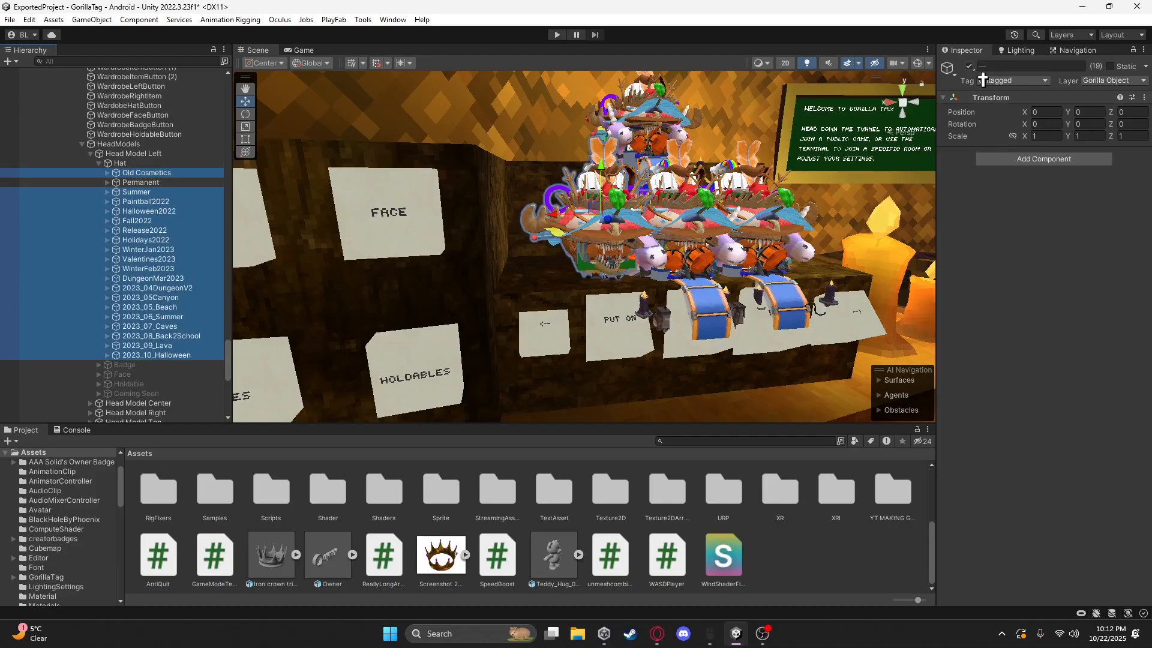
pyautogui.click(969, 66)
pyautogui.press('s')
pyautogui.moveTo(441, 383); pyautogui.dragTo(411, 366, button='right')
pyautogui.press('w')
pyautogui.scroll(-5, 411, 365)
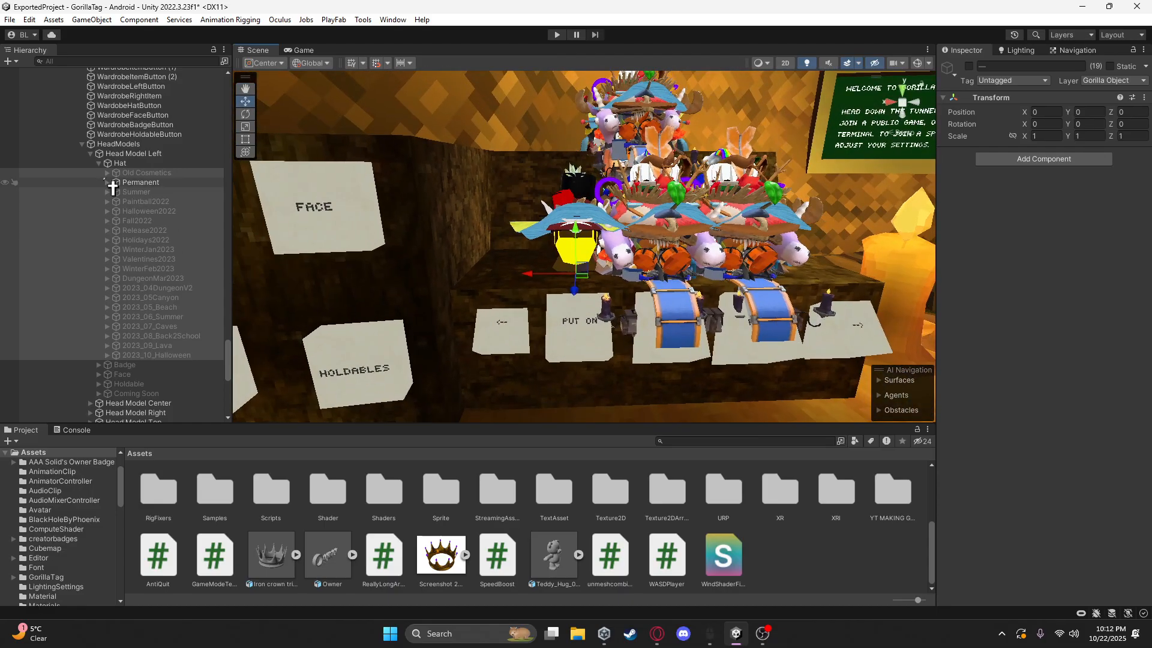
# Expand the Permanent group and deactivate all its hats, from BANANA HAT to FLOWER CROWN
pyautogui.click(139, 183)
pyautogui.click(107, 182)
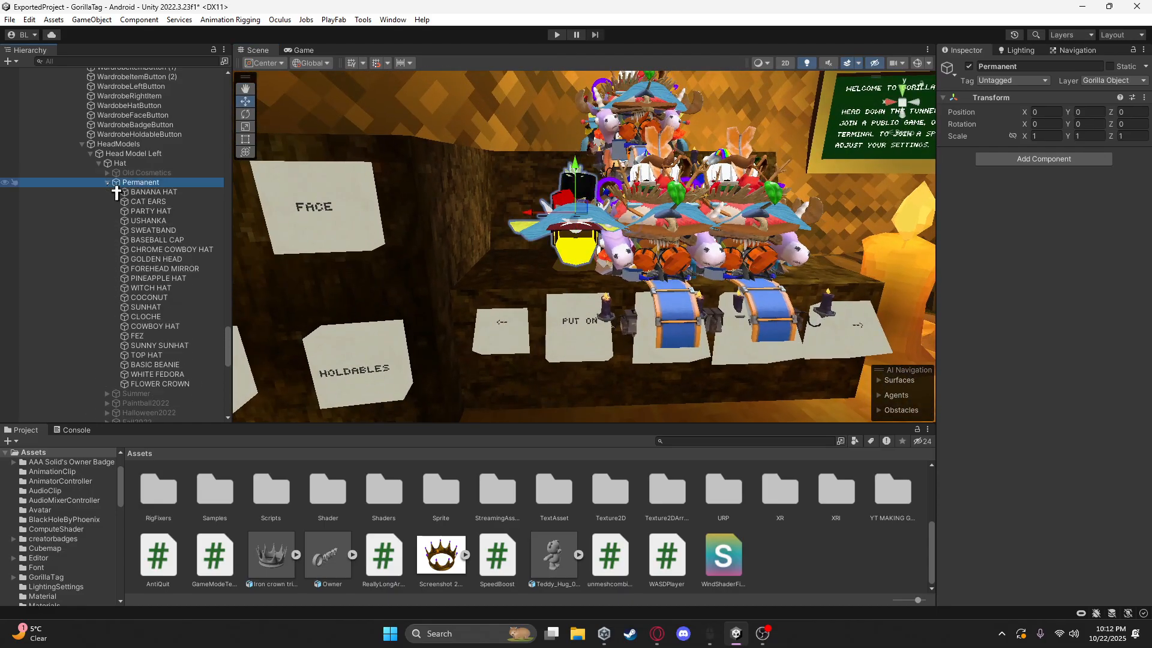
pyautogui.click(151, 192)
pyautogui.keyDown('shift'); pyautogui.click(180, 384); pyautogui.keyUp('shift')
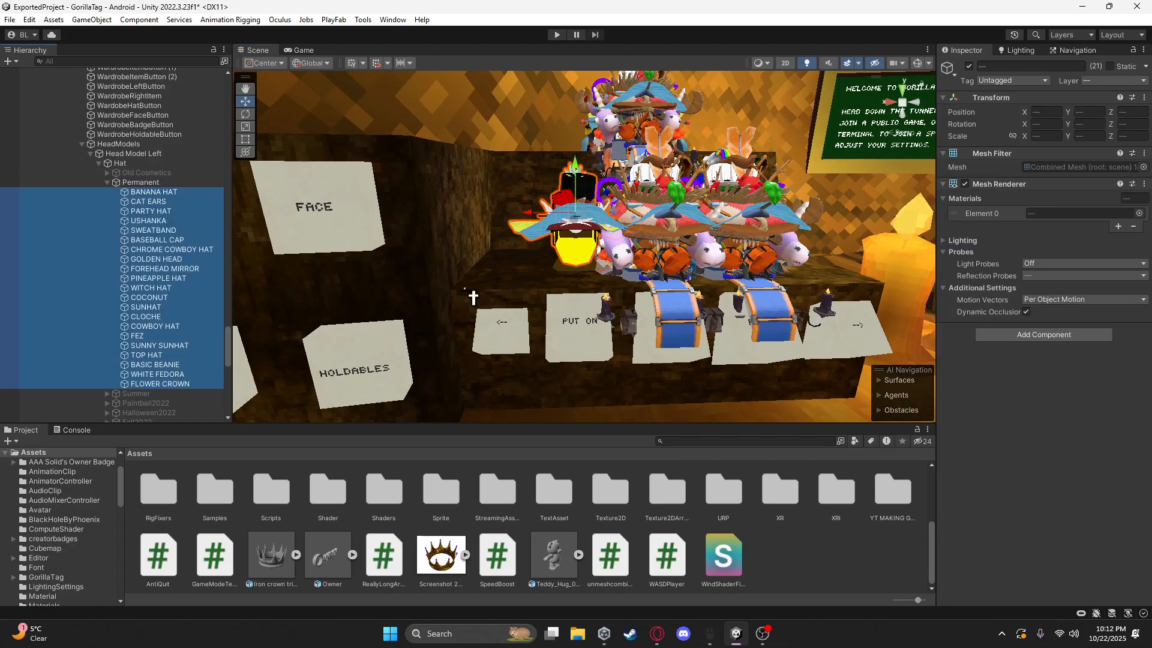
pyautogui.click(970, 66)
# Paste the copied crown as a child of the Permanent group and activate it
pyautogui.rightClick(151, 183)
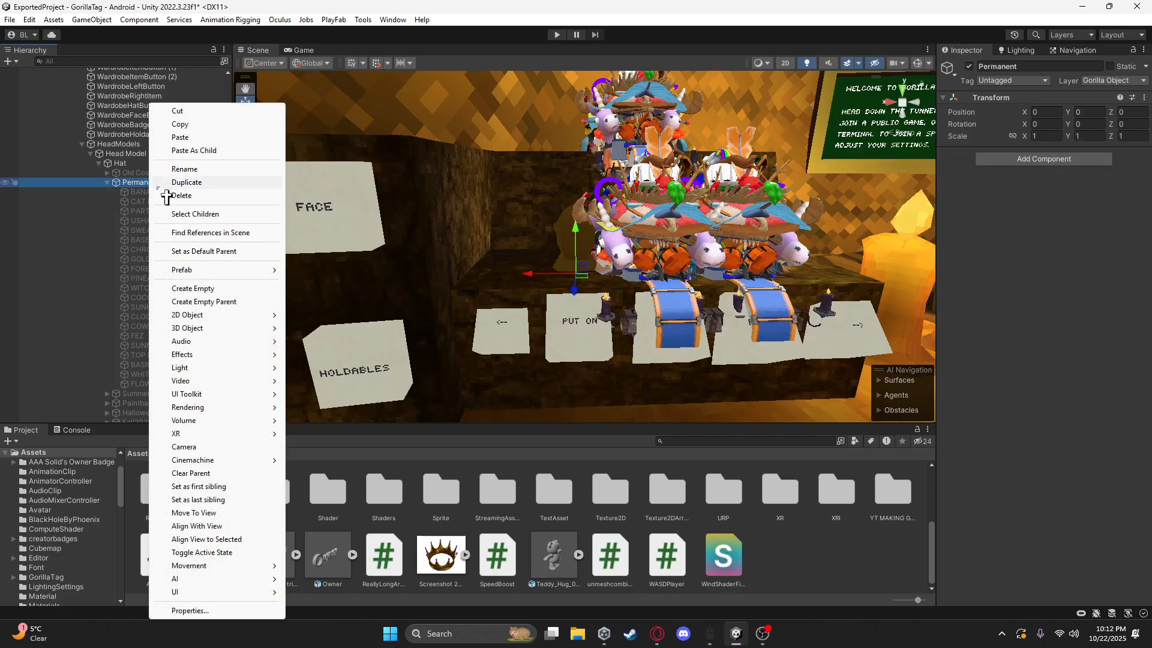
pyautogui.click(208, 150)
pyautogui.press('f')
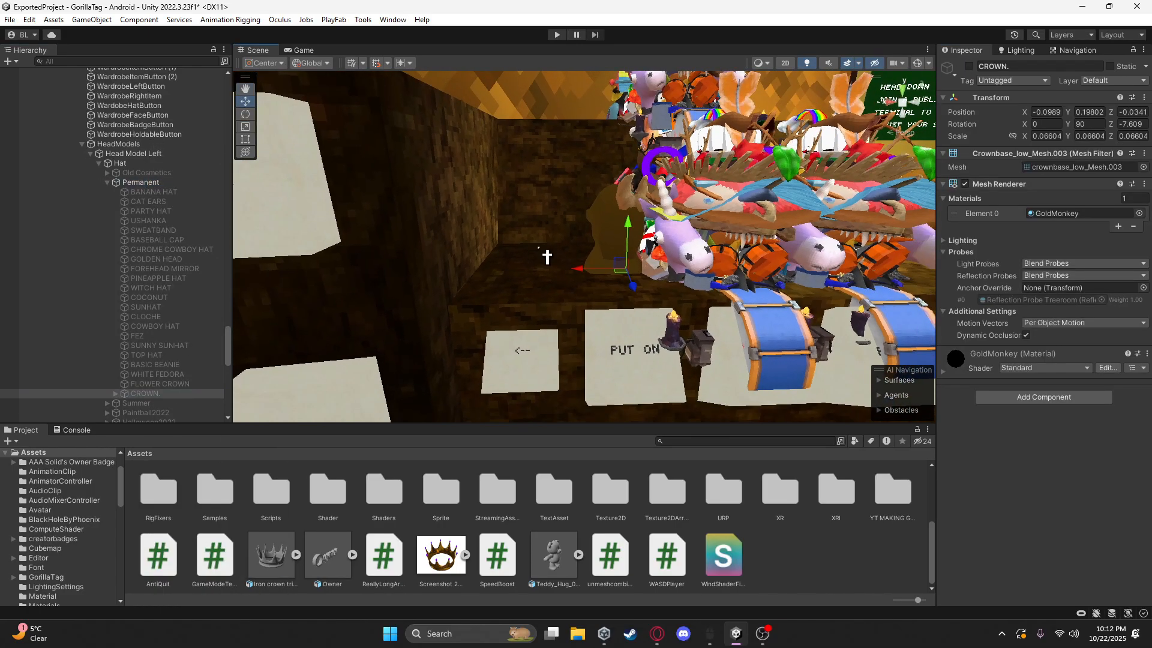
pyautogui.click(969, 66)
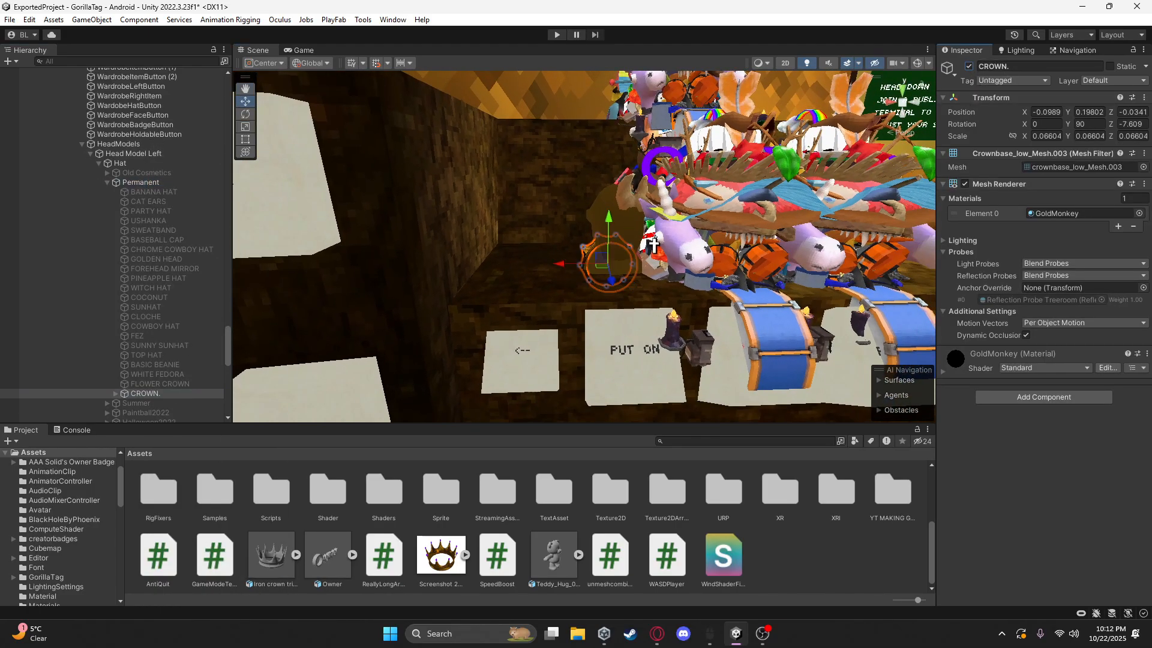
# Rotate the crown upright to about -2.72, 92.727, 82.262
pyautogui.keyDown('alt'); pyautogui.moveTo(653, 245); pyautogui.dragTo(446, 173); pyautogui.keyUp('alt')
pyautogui.press('e')
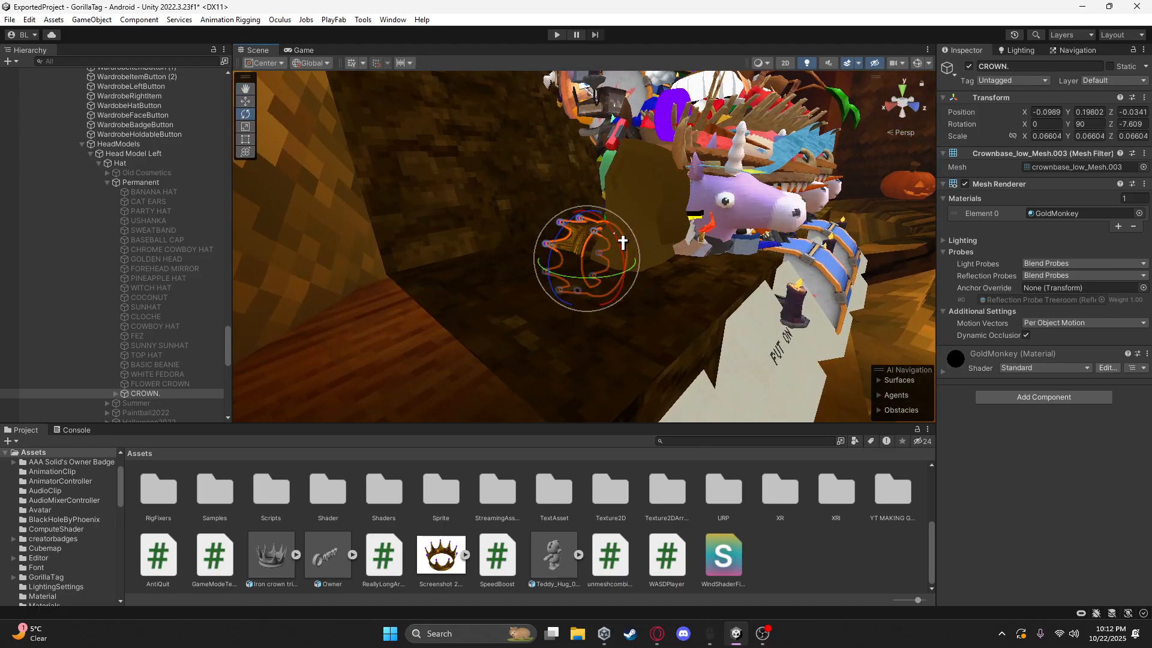
pyautogui.moveTo(622, 243); pyautogui.dragTo(682, 279)
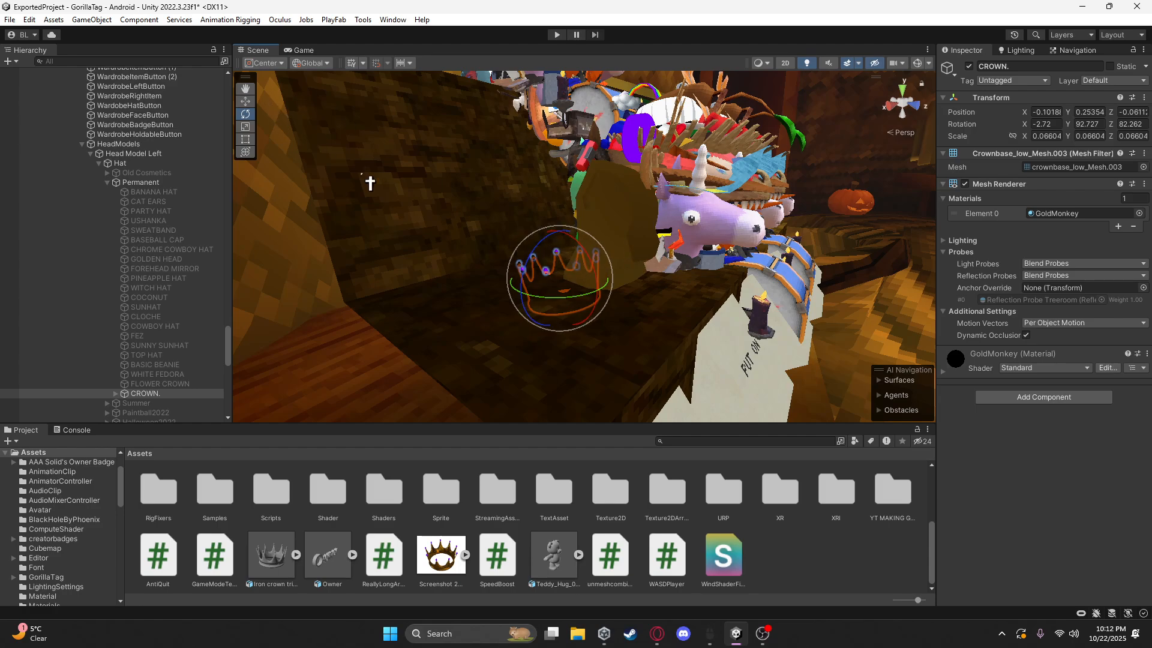
# Move the crown onto the top of the left wardrobe head, at about -0.091, 0.021, 0.36
pyautogui.click(246, 102)
pyautogui.moveTo(609, 300); pyautogui.dragTo(661, 310)
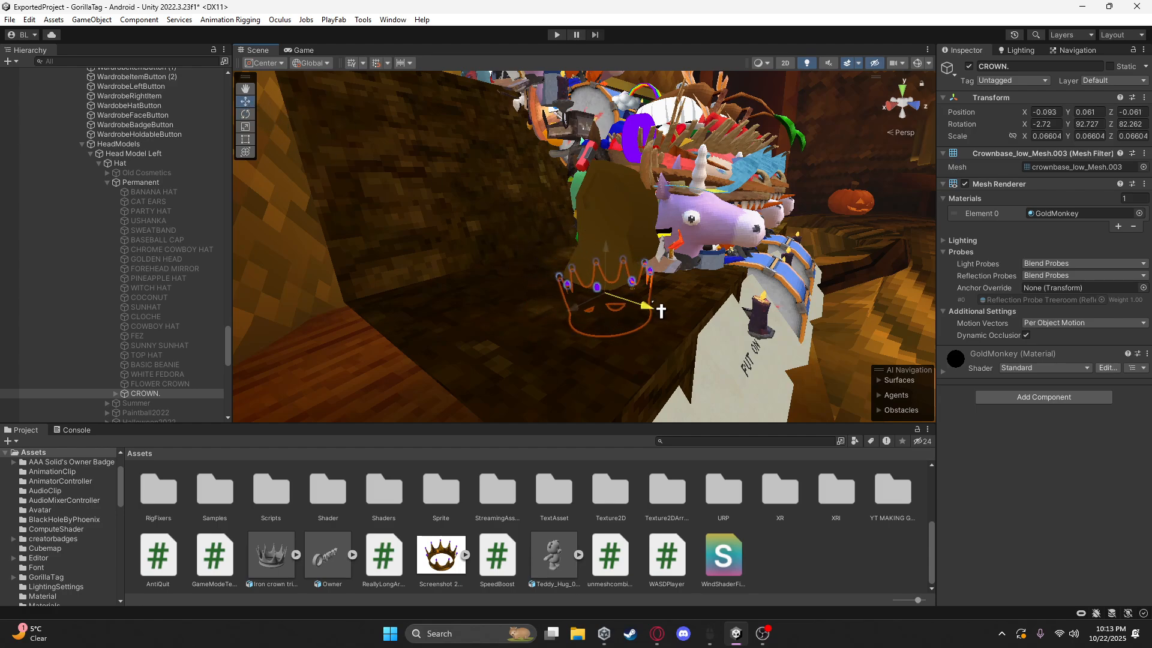
pyautogui.moveTo(613, 264); pyautogui.dragTo(548, 322)
pyautogui.moveTo(548, 321); pyautogui.dragTo(592, 104, button='right')
pyautogui.scroll(-3, 298, 322)
pyautogui.scroll(5, 298, 322)
pyautogui.press('w')
pyautogui.moveTo(588, 101); pyautogui.dragTo(587, 102)
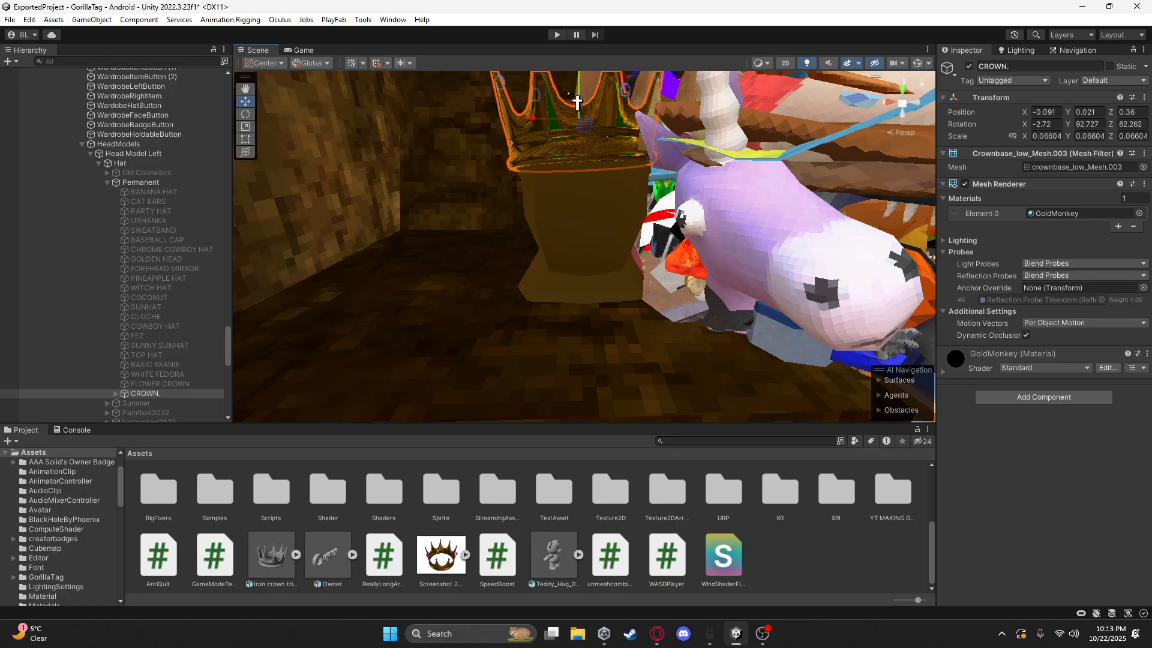
# Fine-tune the crown's fit on the head with a Y rotation of about 91.648 and a position of about -0.098, 0.021, 0.354
pyautogui.press('e')
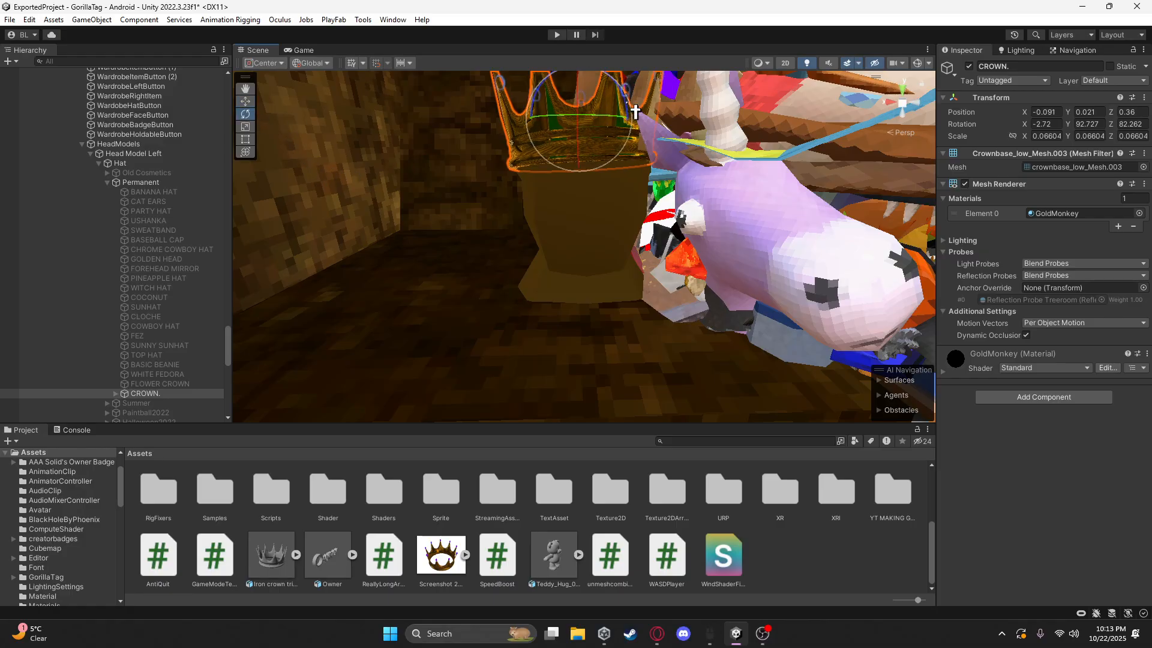
pyautogui.moveTo(630, 113); pyautogui.dragTo(627, 102)
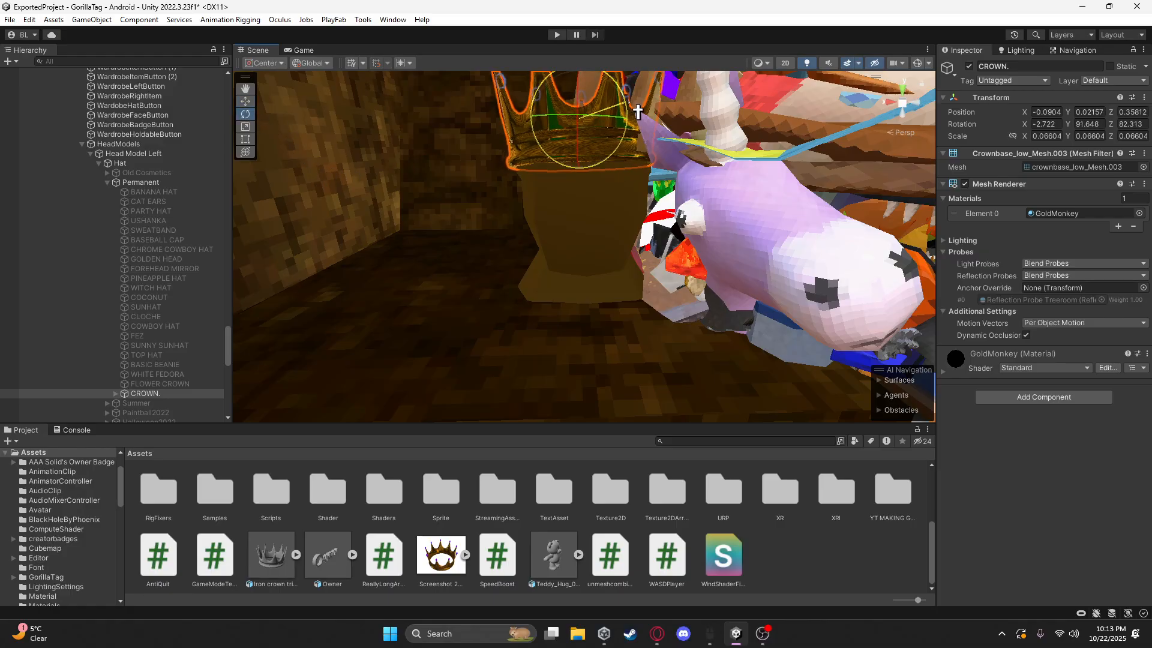
pyautogui.click(245, 101)
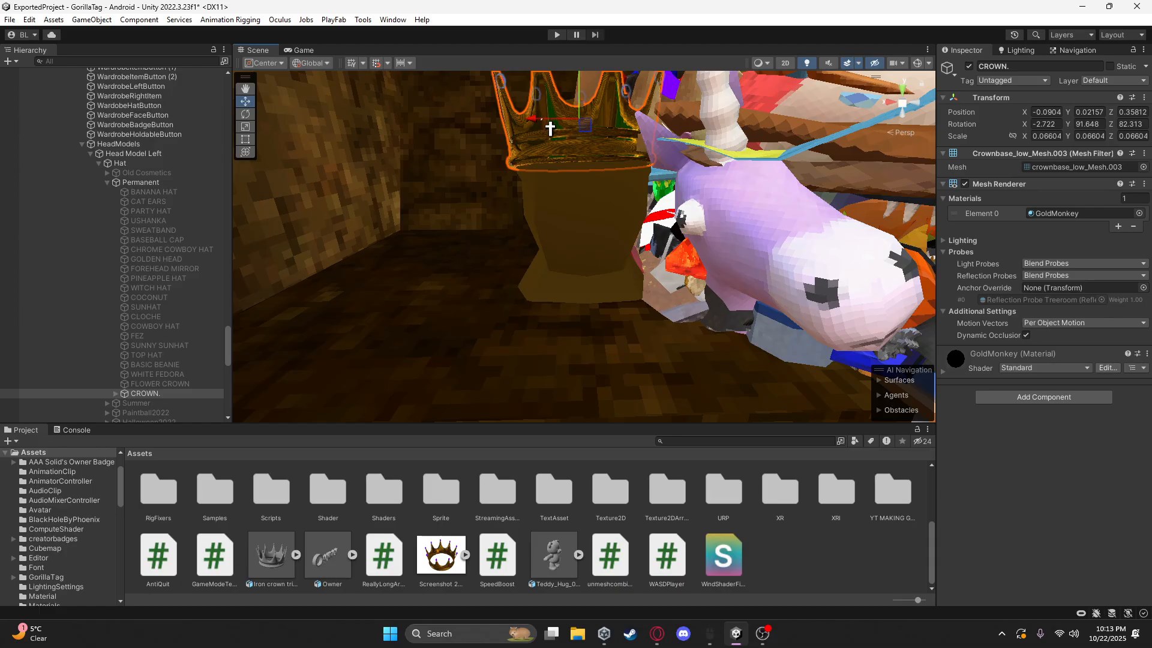
pyautogui.moveTo(550, 128); pyautogui.dragTo(593, 101)
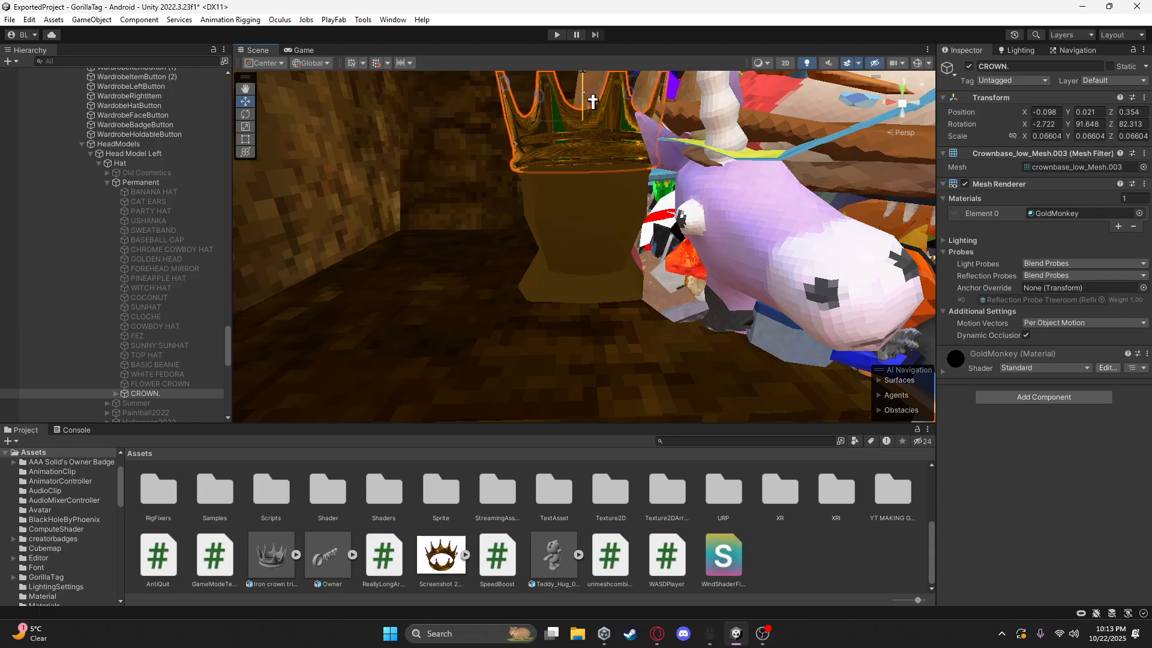
pyautogui.press('f')
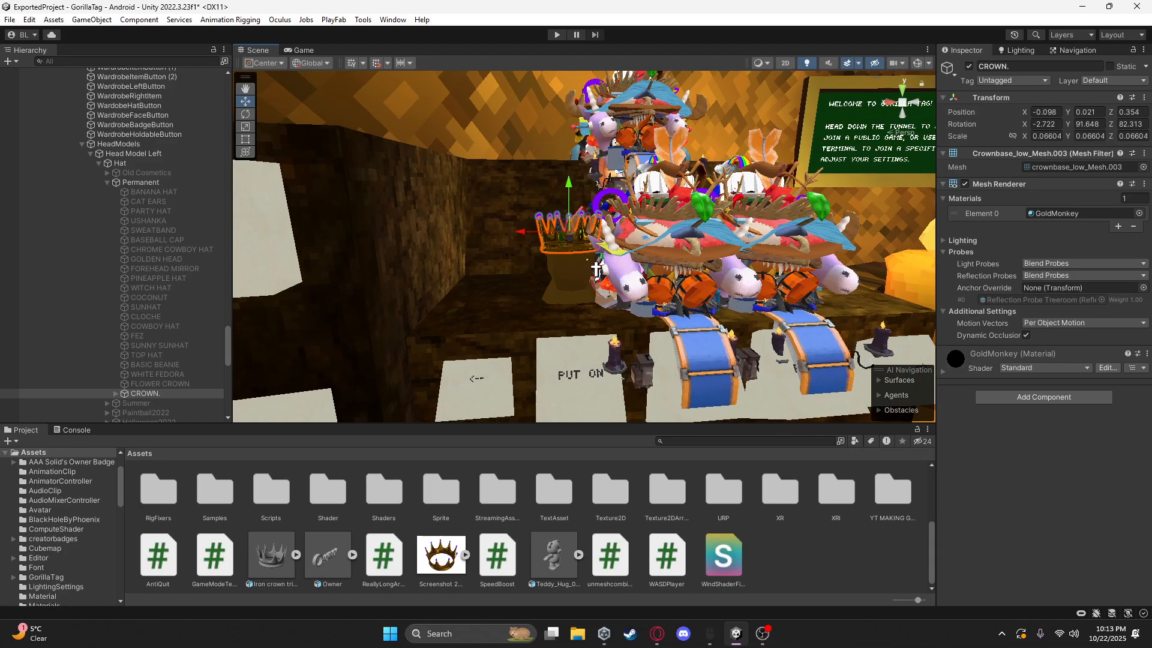
# Copy the fitted crown and reactivate all the hats in the Permanent group together with it
pyautogui.rightClick(197, 394)
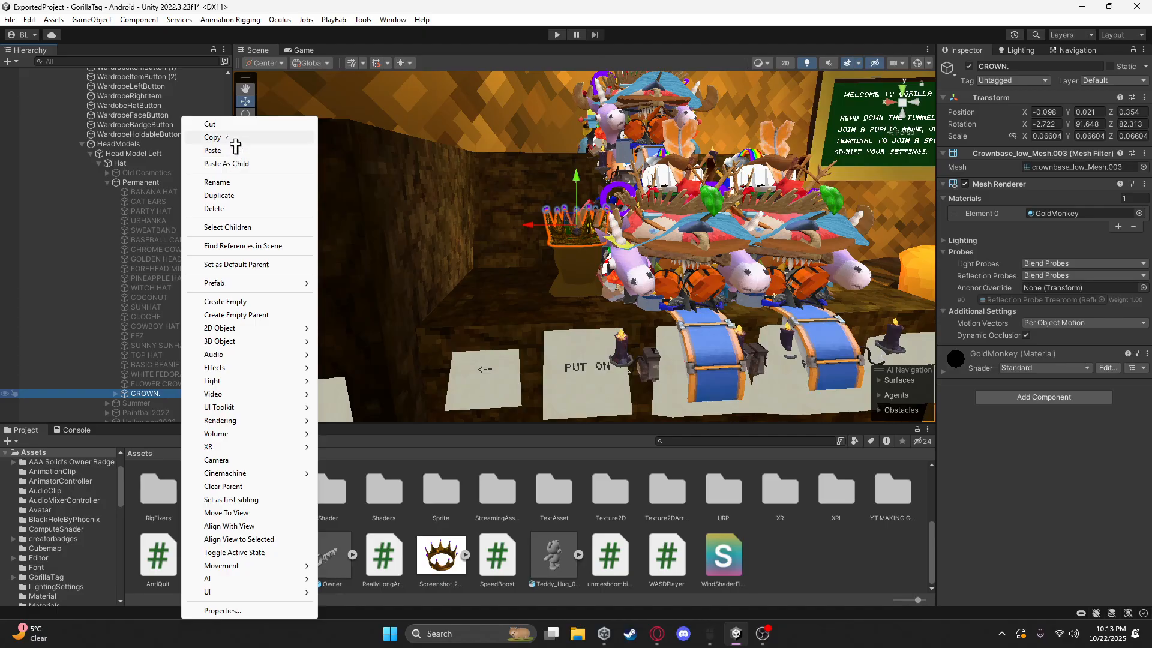
pyautogui.click(243, 137)
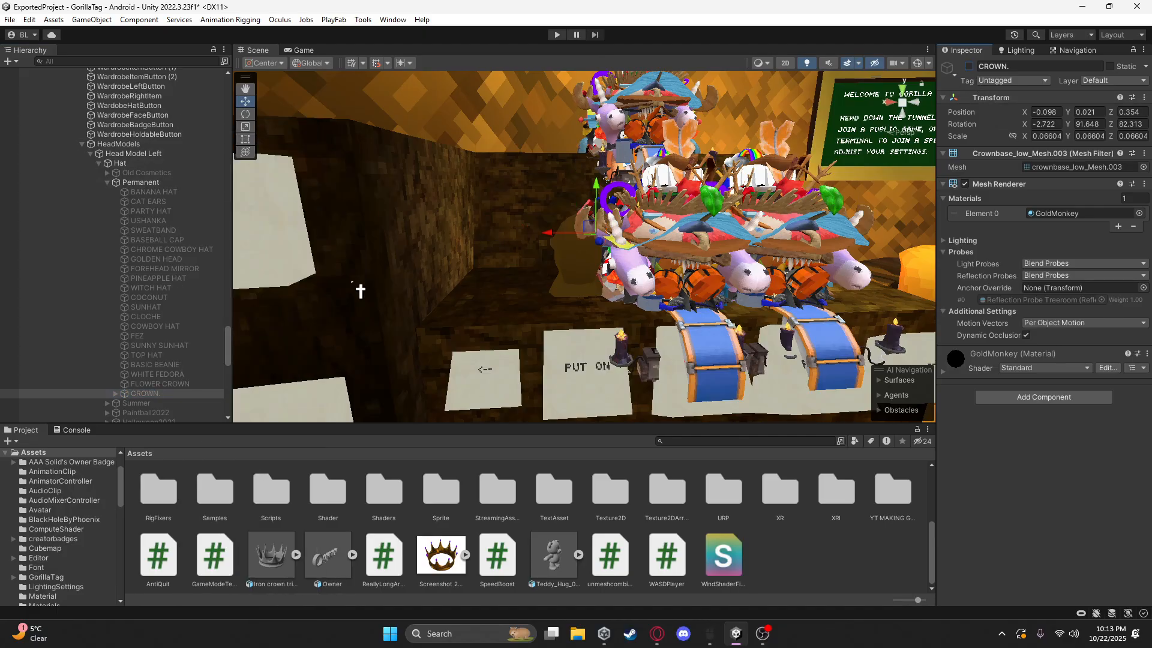
pyautogui.keyDown('shift'); pyautogui.click(157, 192); pyautogui.keyUp('shift')
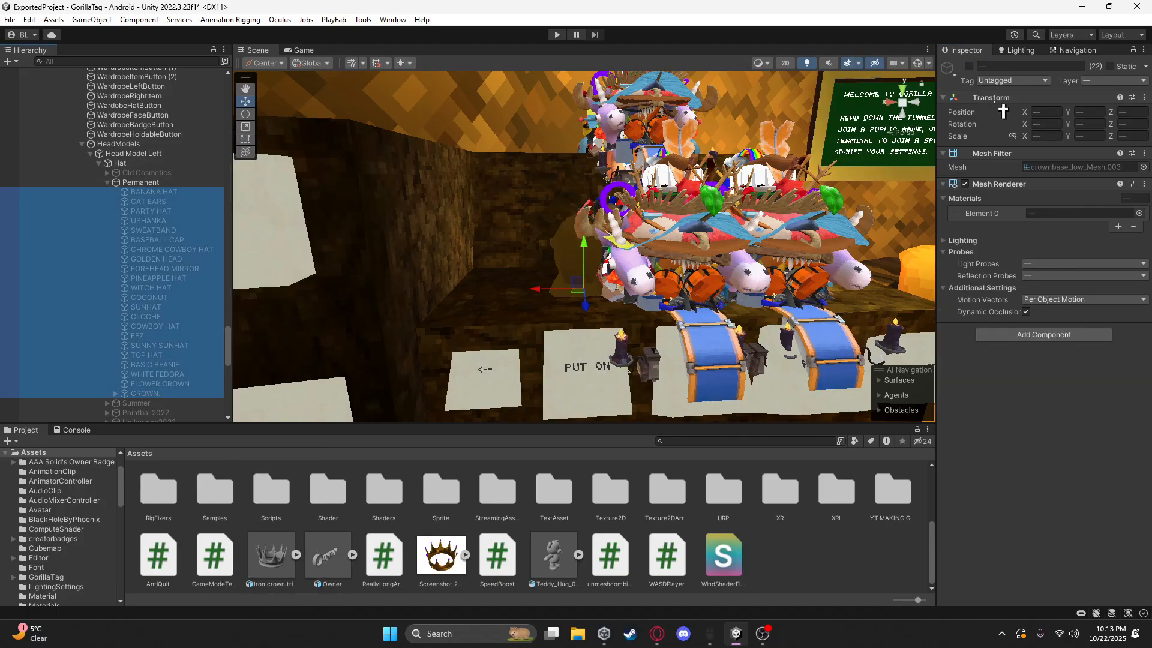
pyautogui.click(969, 66)
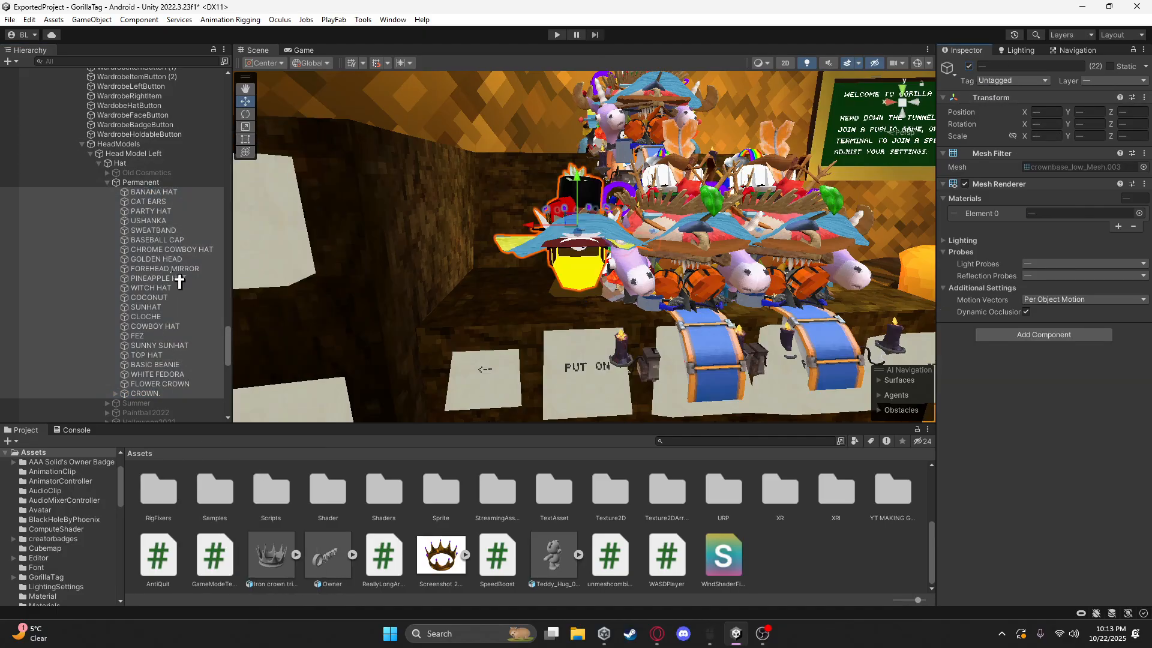
# Reactivate all hat groups from Old Cosmetics to 2023_10_Halloween plus Badge, Face and Holdable on Head Model Left
pyautogui.click(107, 182)
pyautogui.click(148, 173)
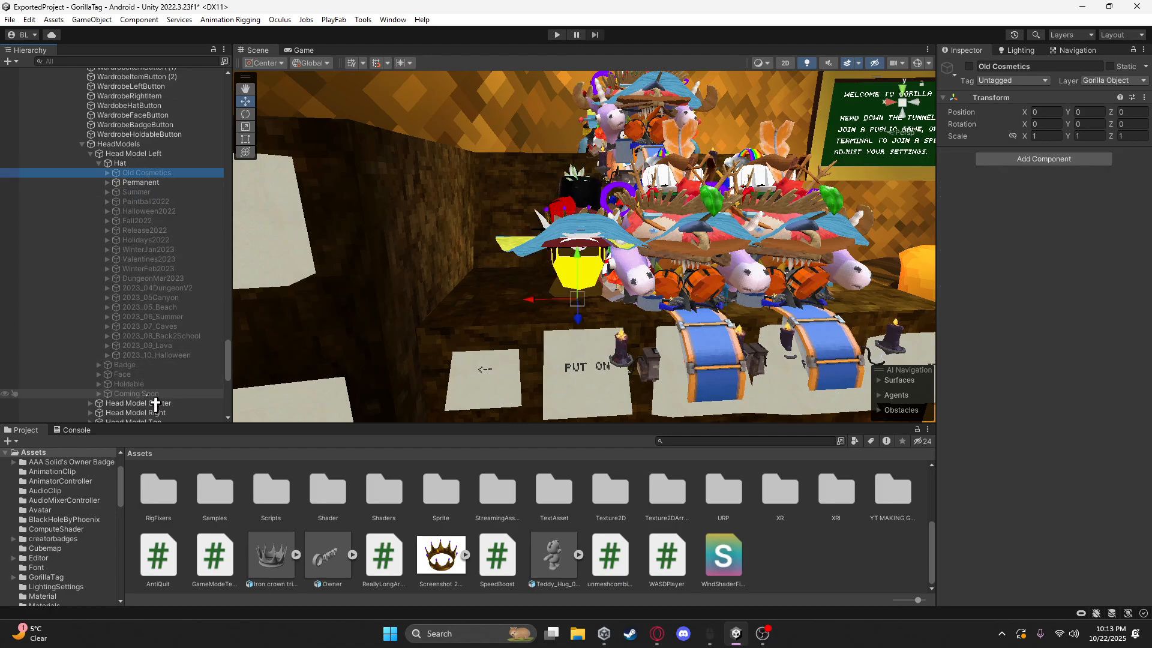
pyautogui.keyDown('shift'); pyautogui.click(138, 384); pyautogui.keyUp('shift')
pyautogui.click(970, 66)
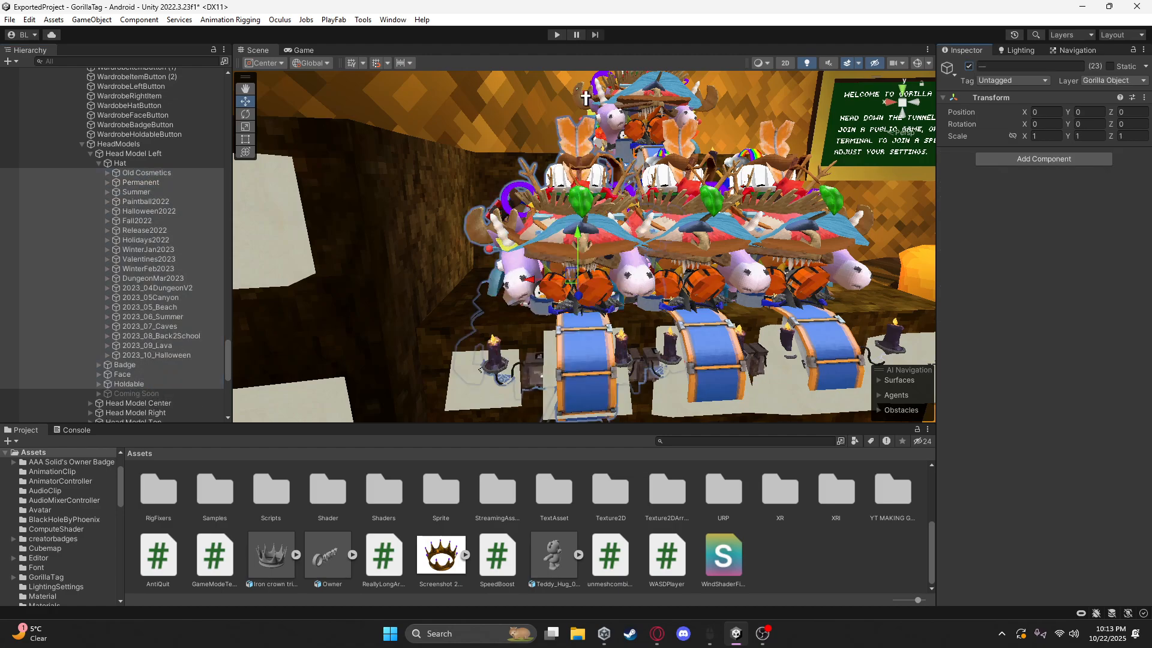
pyautogui.click(101, 164)
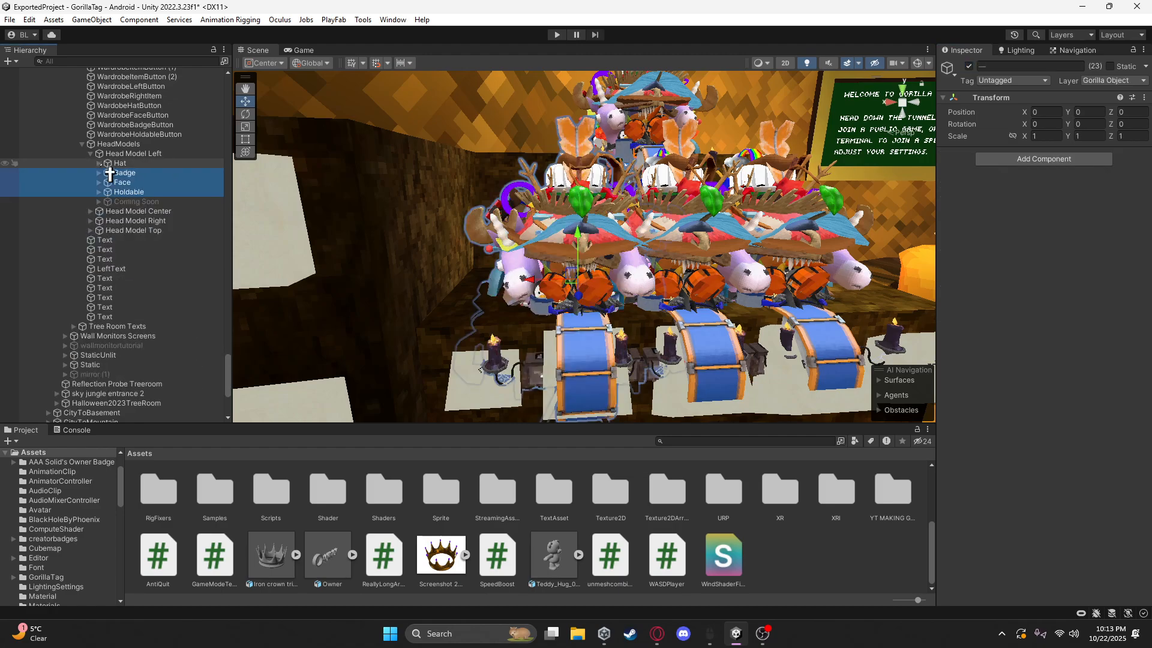
pyautogui.click(111, 163)
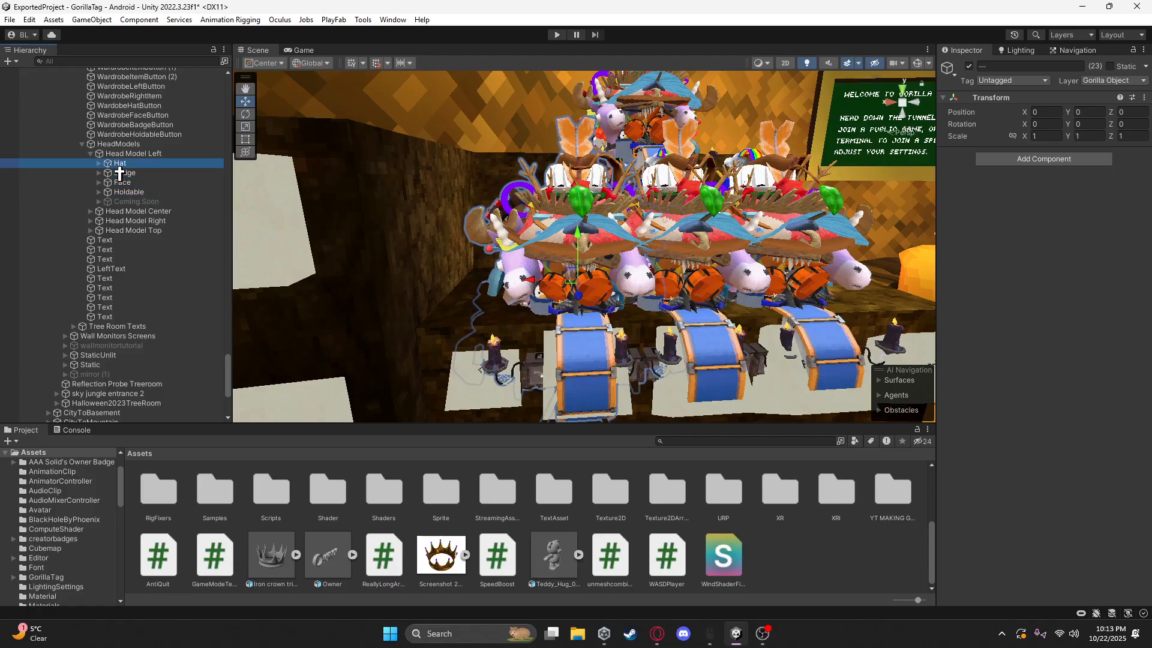
# Paste the copied crown into the Permanent hat group of Head Model Center
pyautogui.click(90, 154)
pyautogui.click(91, 163)
pyautogui.click(99, 173)
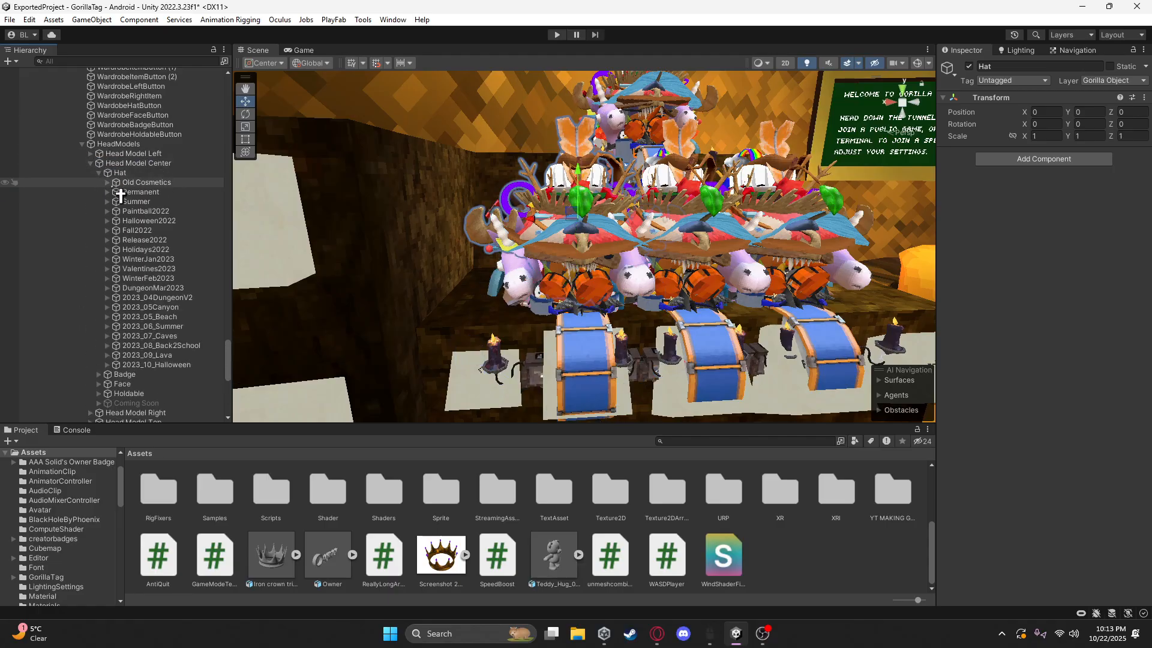
pyautogui.rightClick(132, 192)
pyautogui.click(178, 151)
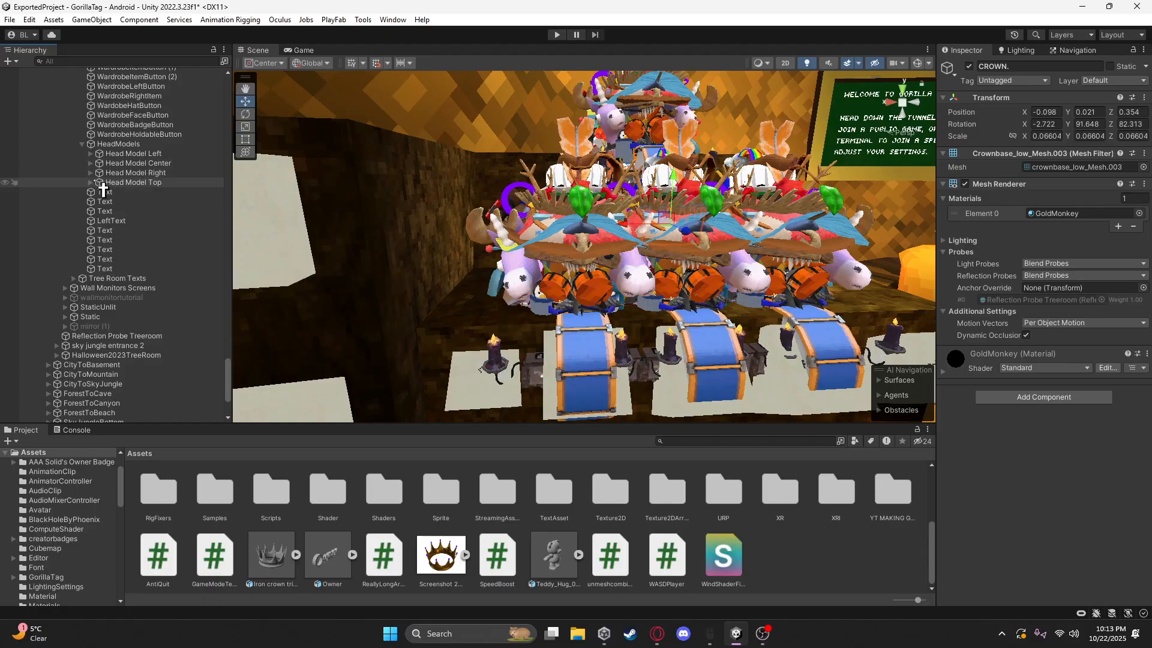
# Paste the crown into the Permanent hat group of Head Model Right
pyautogui.click(107, 202)
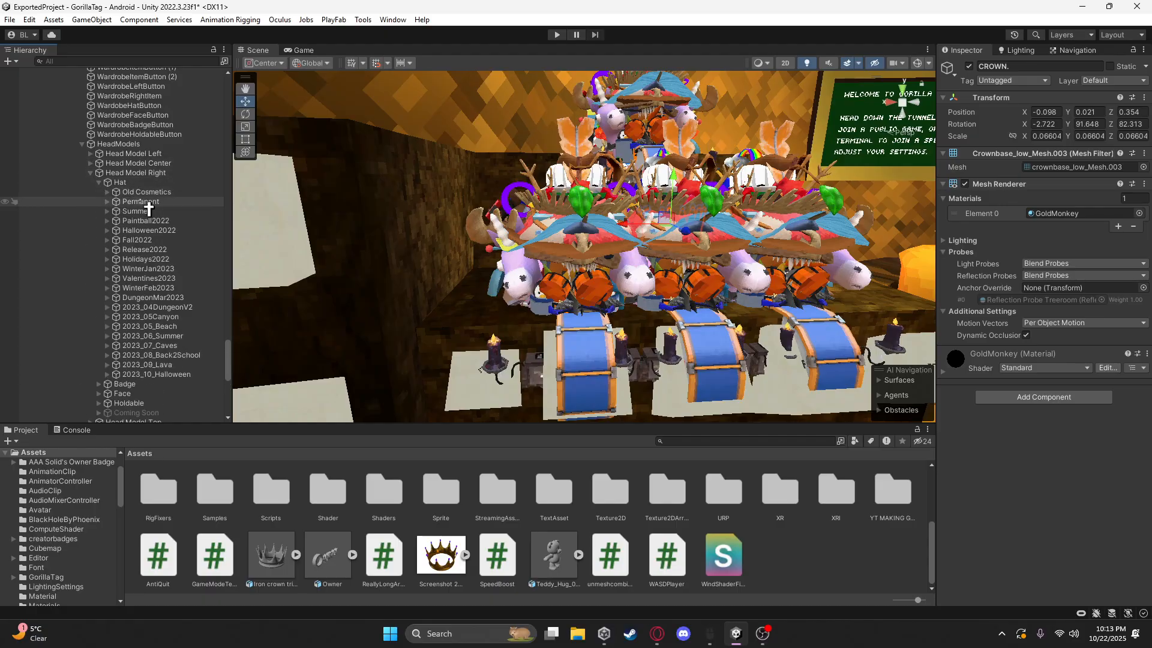
pyautogui.rightClick(137, 202)
pyautogui.click(180, 150)
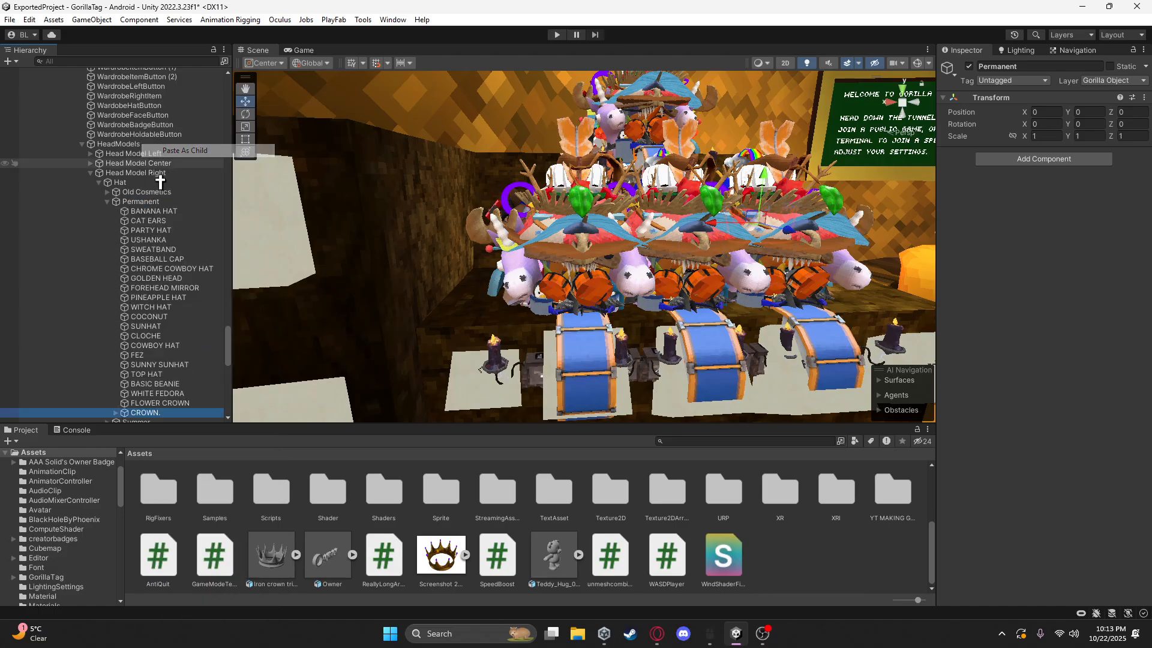
# Paste the crown into the Permanent hat group of Head Model Top
pyautogui.click(90, 172)
pyautogui.click(90, 183)
pyautogui.click(99, 192)
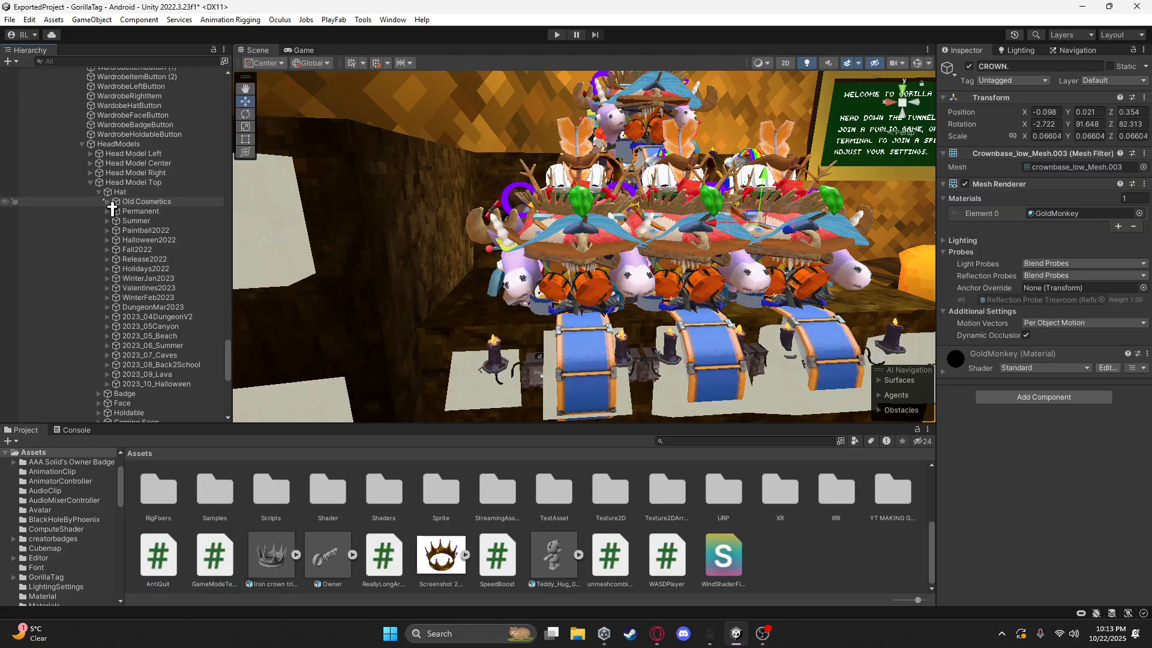
pyautogui.rightClick(131, 211)
pyautogui.click(180, 151)
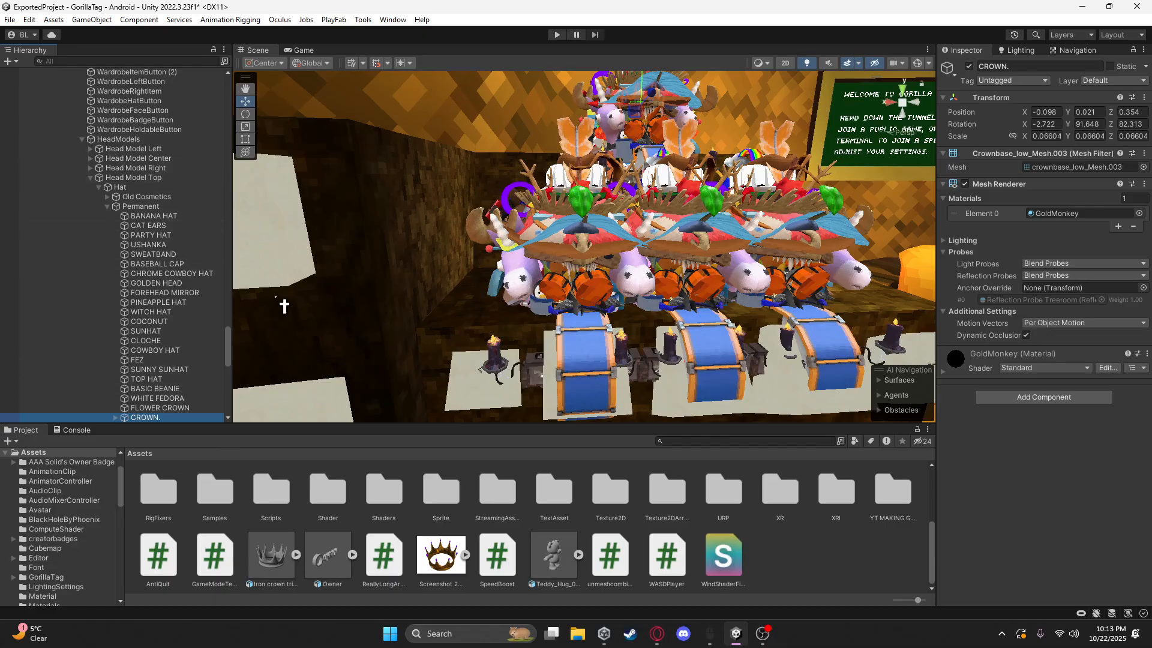
# Add the top head's CROWN. object to the Cosmetics list of the Head Model script on Head Model Top
pyautogui.scroll(-10, 640, 145)
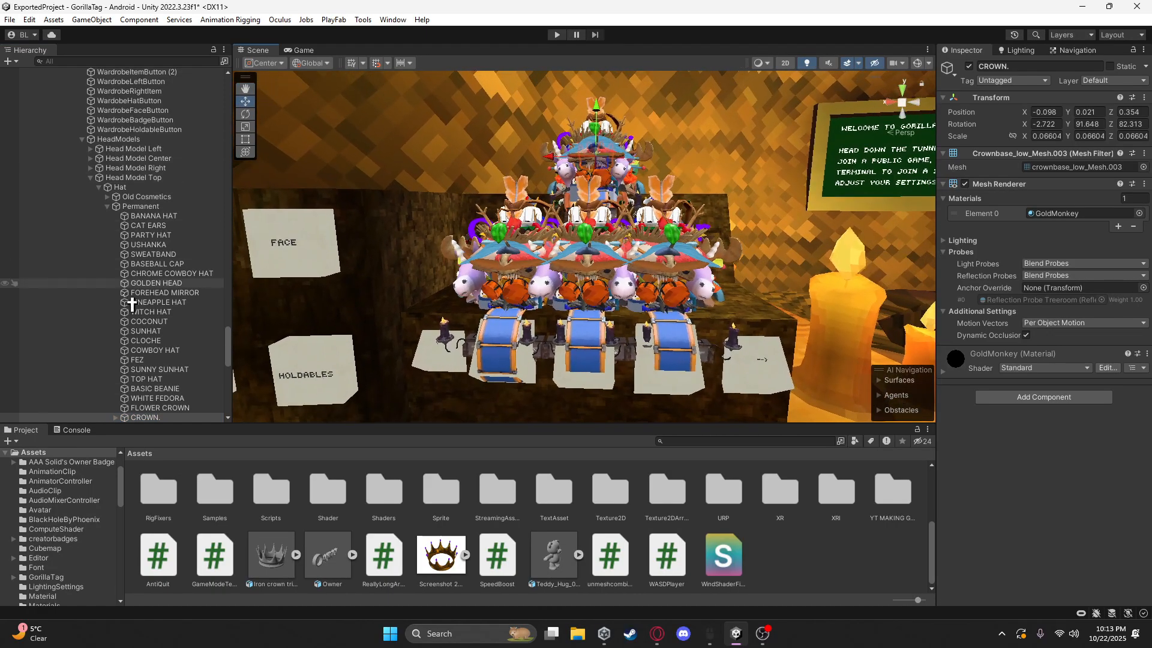
pyautogui.click(144, 177)
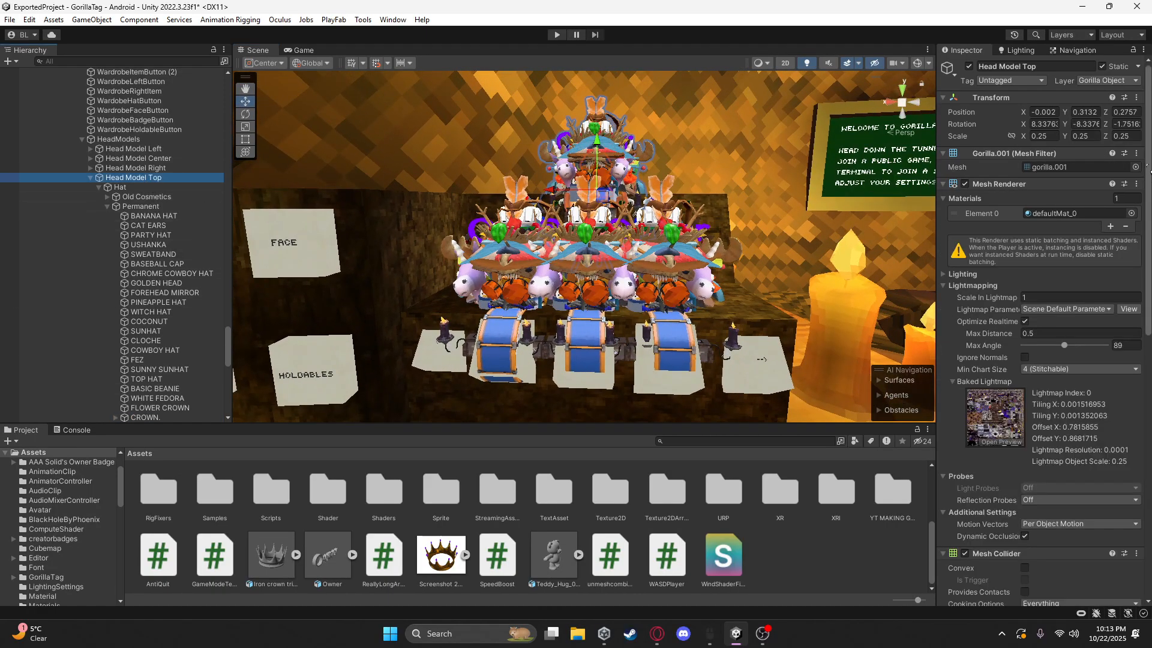
pyautogui.moveTo(1150, 171); pyautogui.dragTo(1149, 435)
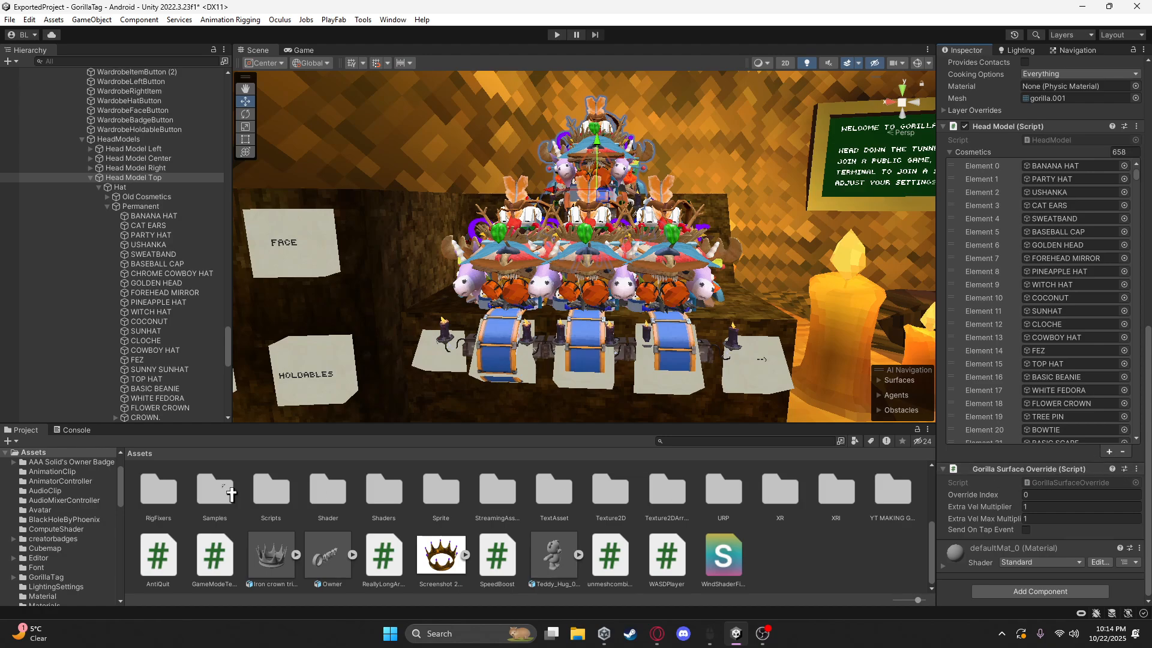
pyautogui.moveTo(156, 441); pyautogui.dragTo(483, 339)
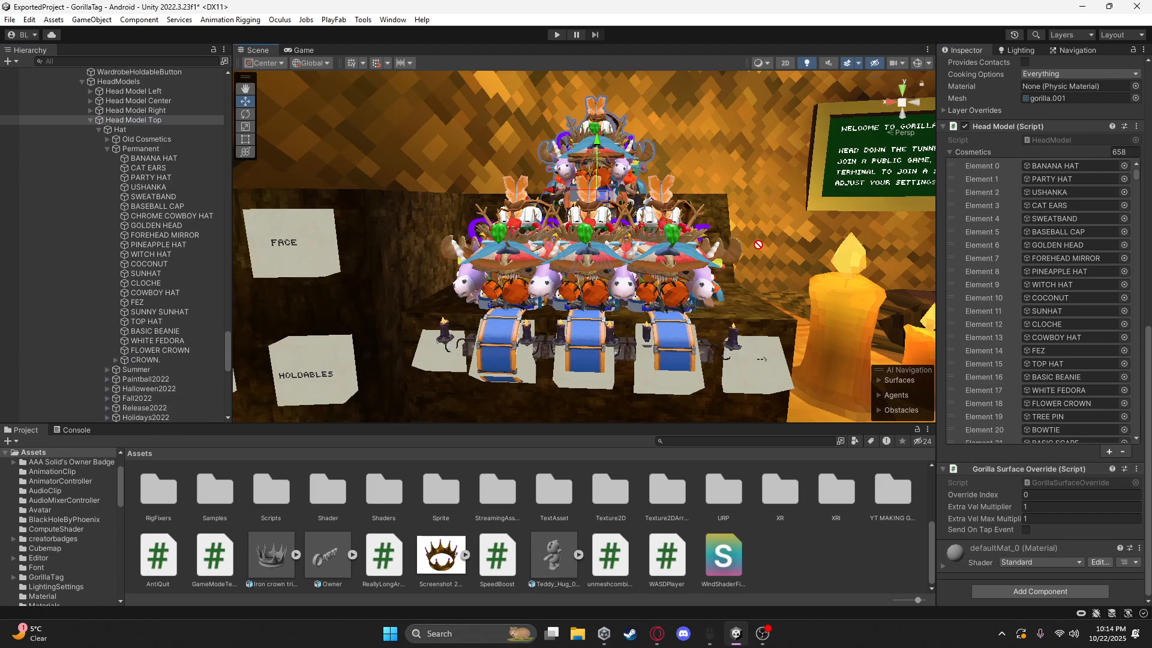
pyautogui.moveTo(757, 244); pyautogui.dragTo(990, 158)
pyautogui.scroll(5, 249, 269)
pyautogui.scroll(3, 169, 285)
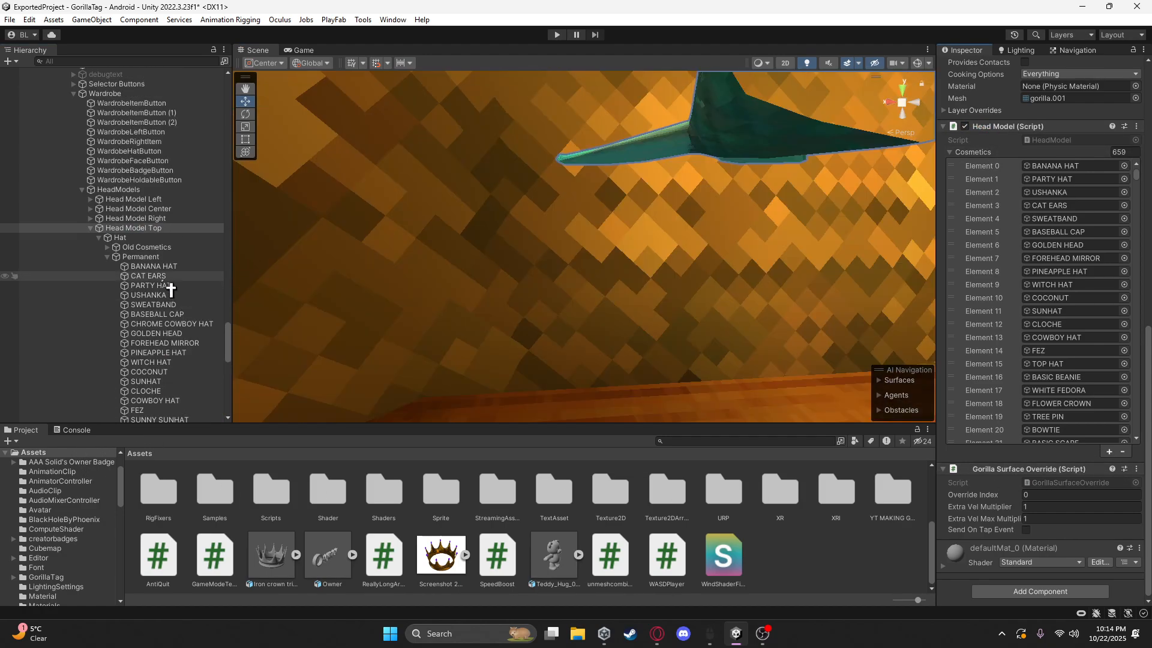
pyautogui.scroll(-3, 173, 287)
pyautogui.scroll(-3, 420, 291)
pyautogui.scroll(-5, 421, 292)
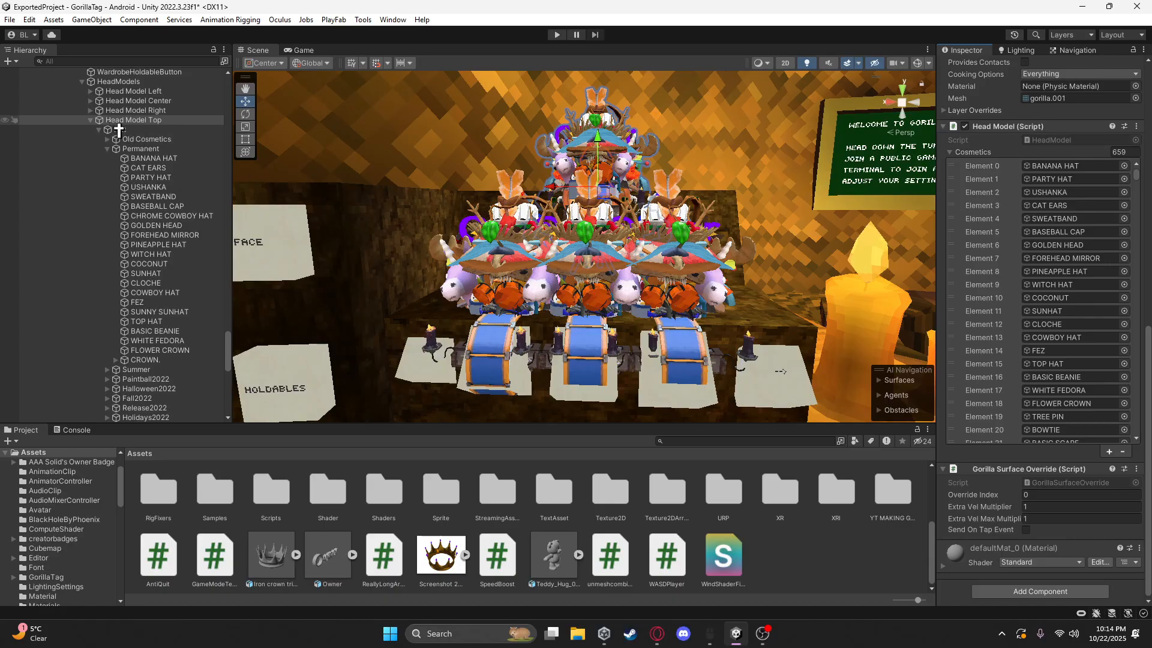
# Add the right head's CROWN. object to the Cosmetics list of Head Model Right
pyautogui.click(91, 120)
pyautogui.click(91, 111)
pyautogui.click(135, 111)
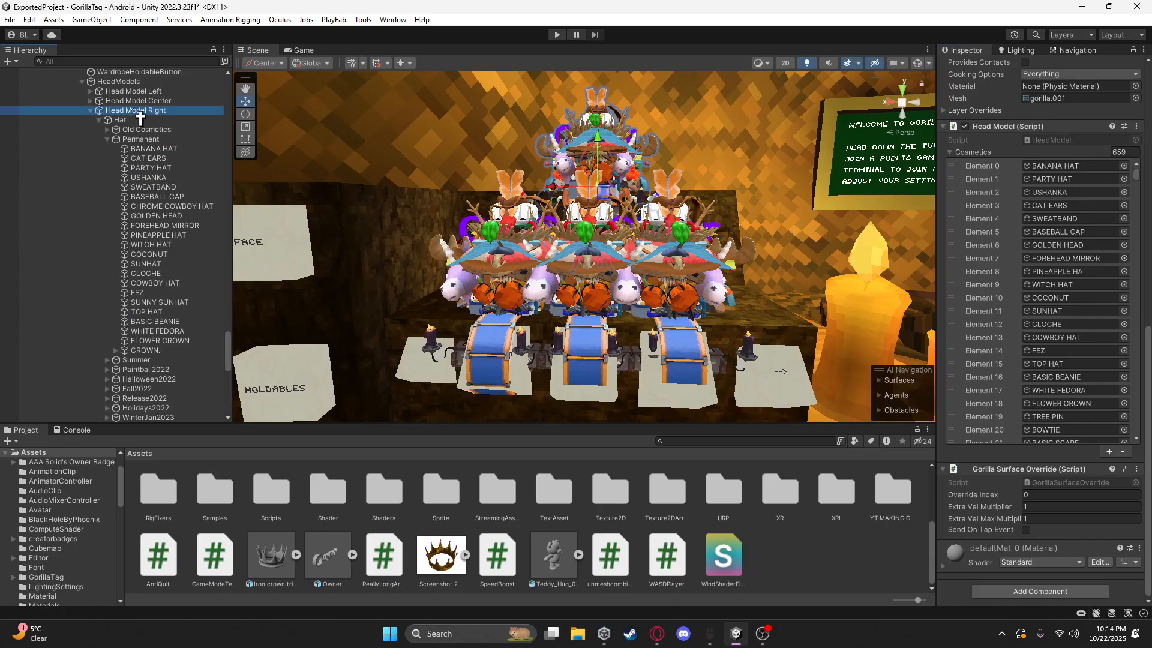
pyautogui.moveTo(167, 350); pyautogui.dragTo(1016, 157)
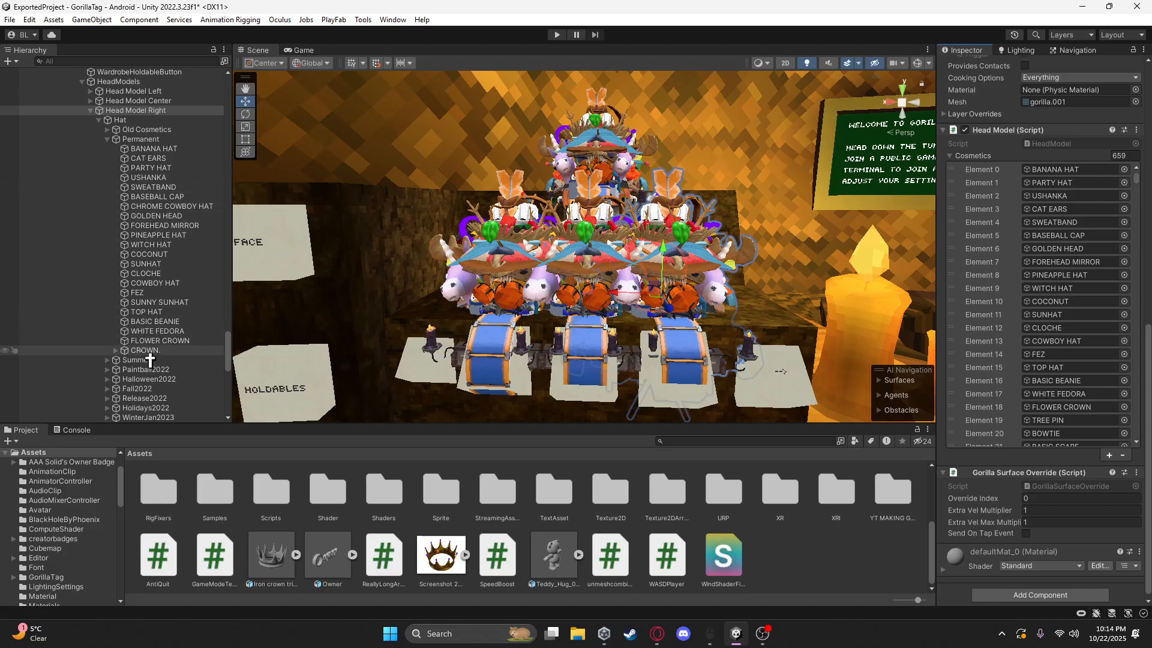
# Add the center head's CROWN. object to the Cosmetics list of Head Model Center
pyautogui.click(144, 103)
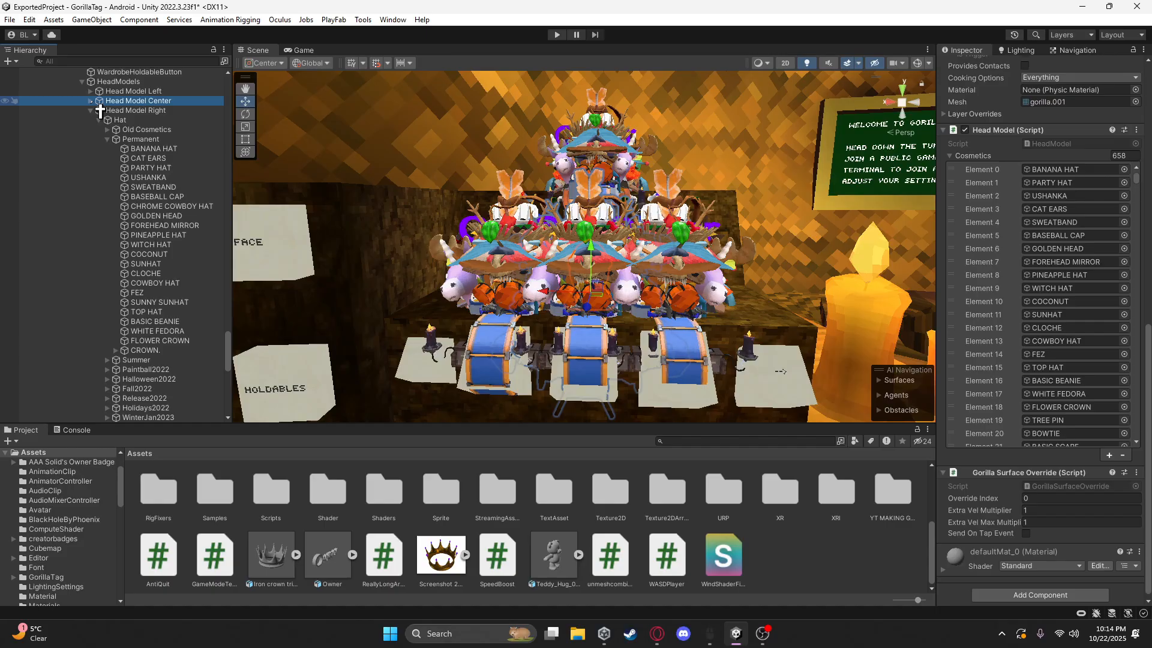
pyautogui.scroll(-5, 115, 335)
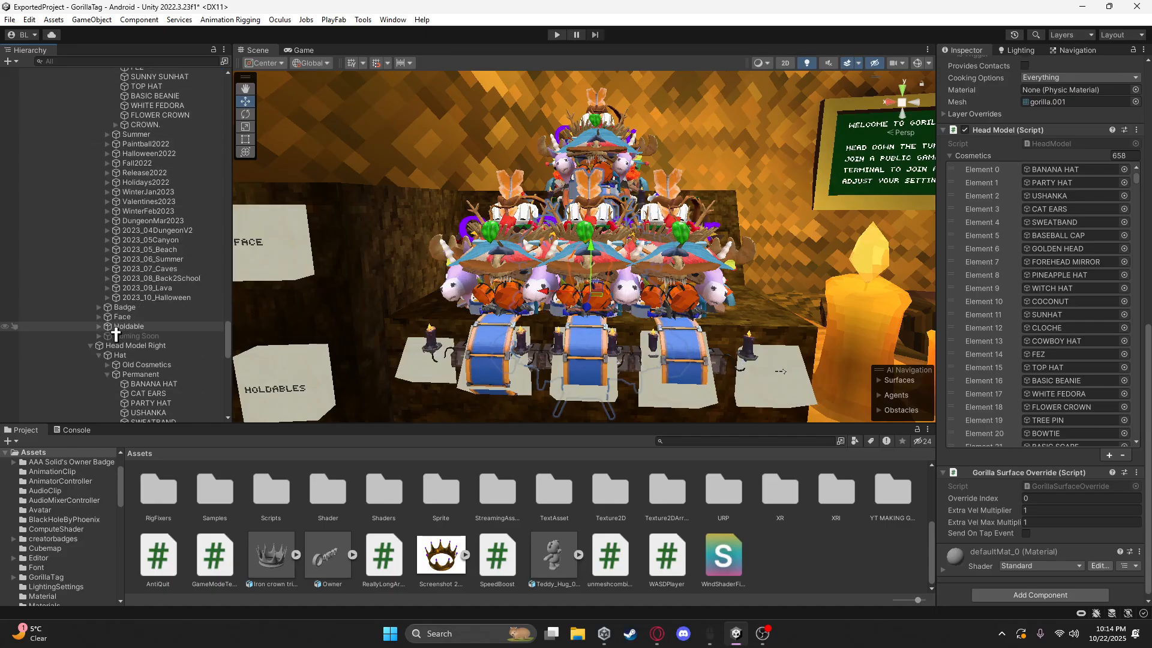
pyautogui.scroll(-6, 109, 354)
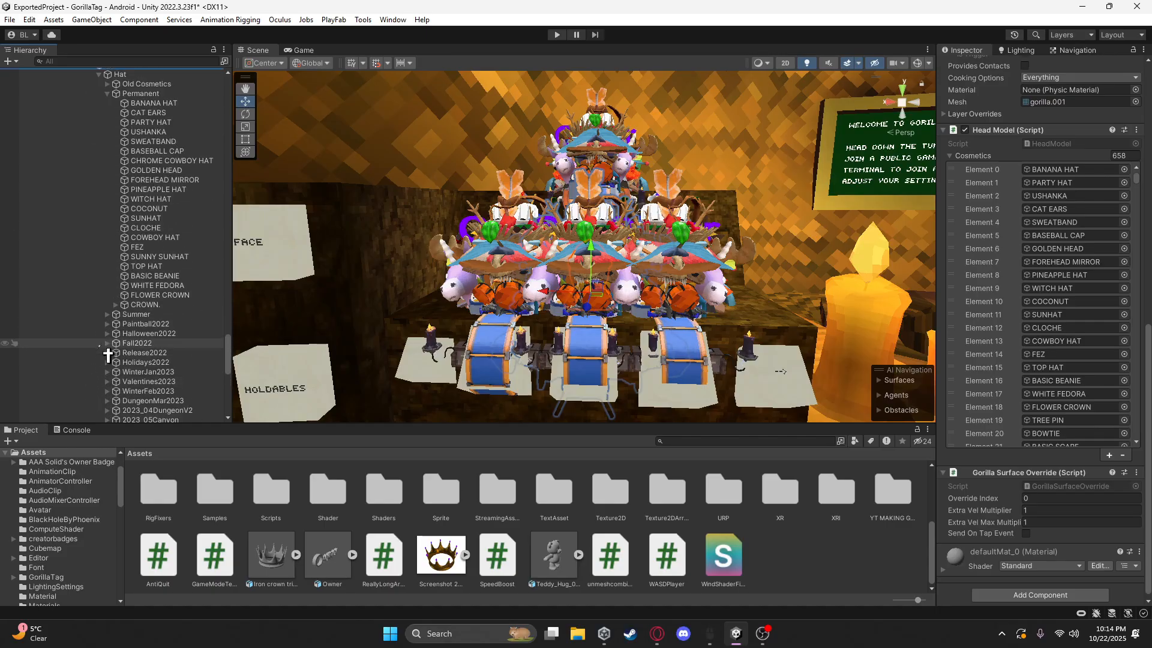
pyautogui.scroll(2, 171, 294)
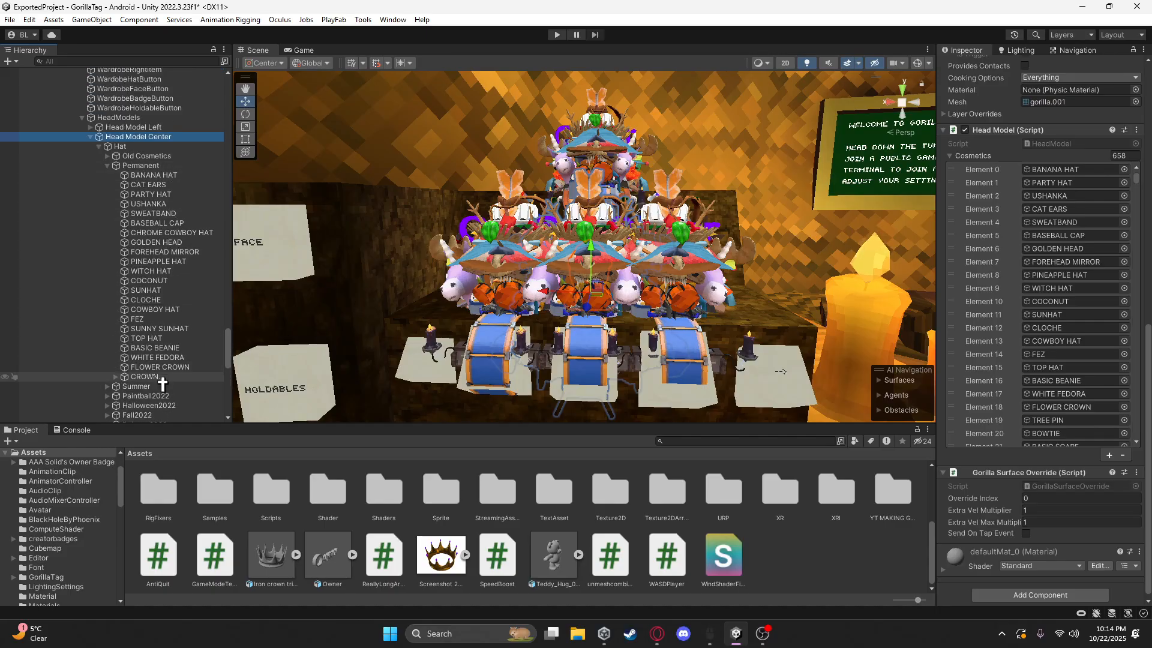
pyautogui.moveTo(163, 380); pyautogui.dragTo(1101, 92)
pyautogui.moveTo(1011, 160); pyautogui.dragTo(1013, 160)
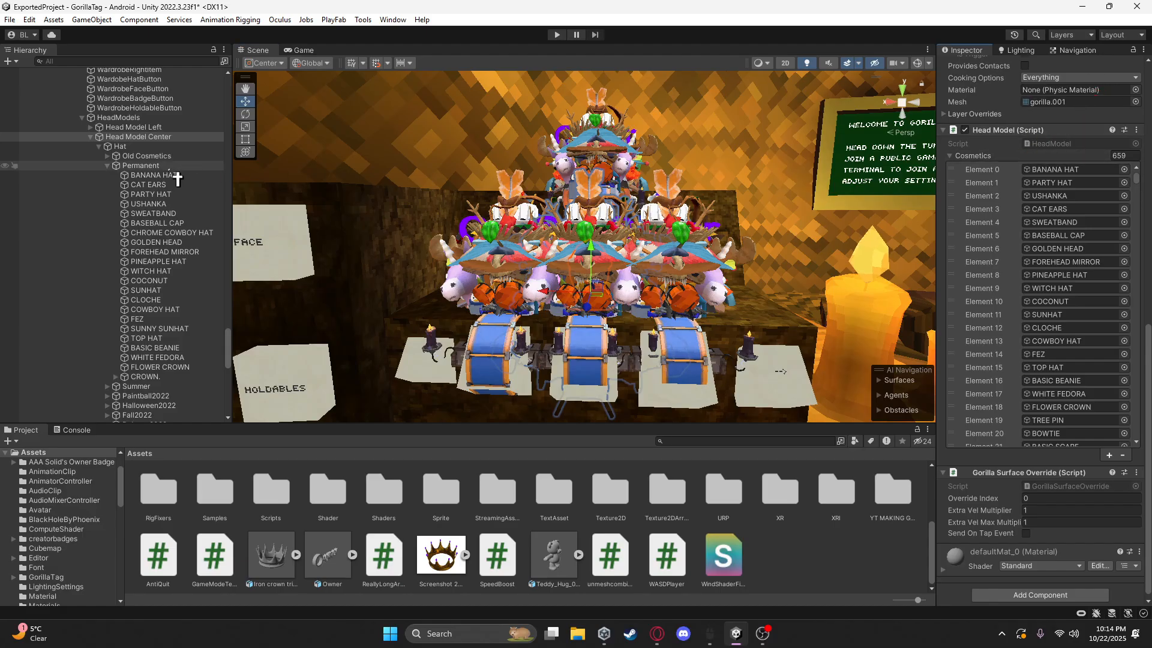
# Add the left head's CROWN. object to the Cosmetics list of Head Model Left and collapse the HeadModels group
pyautogui.scroll(3, 98, 258)
pyautogui.click(90, 245)
pyautogui.click(90, 235)
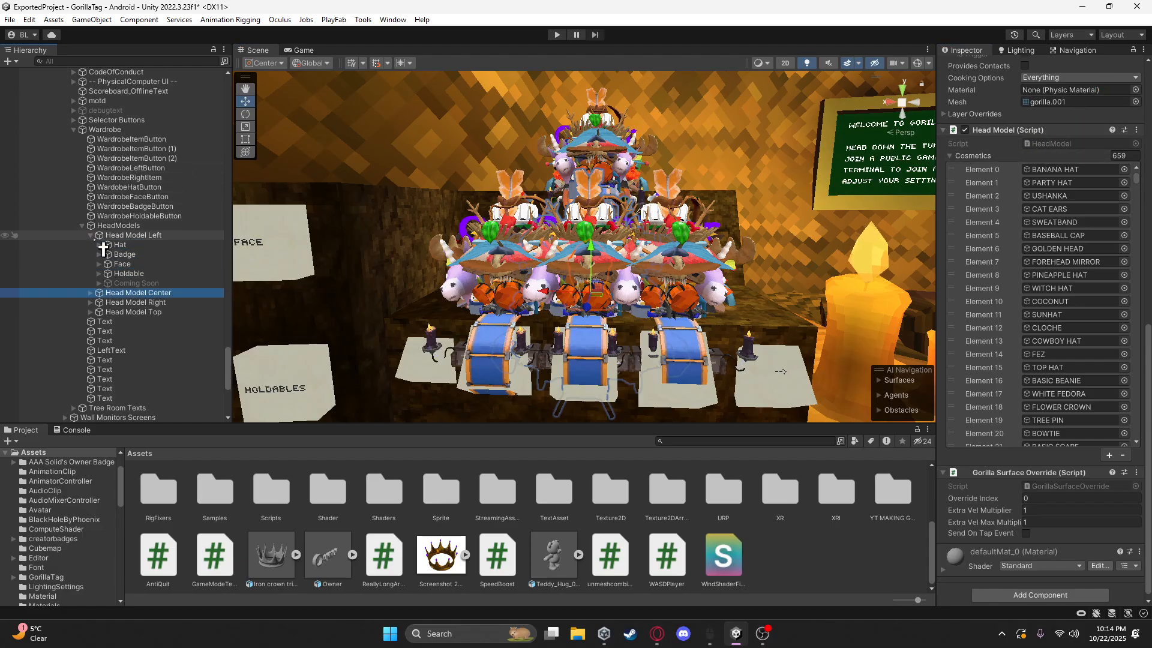
pyautogui.click(99, 245)
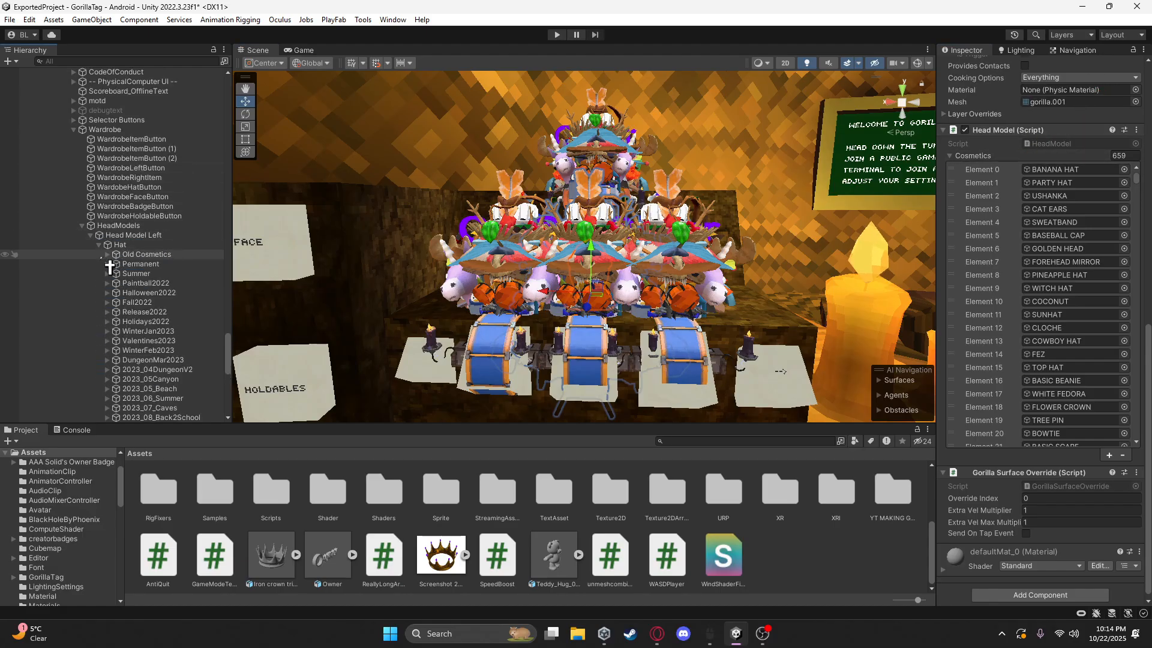
pyautogui.click(138, 235)
pyautogui.scroll(-1, 190, 353)
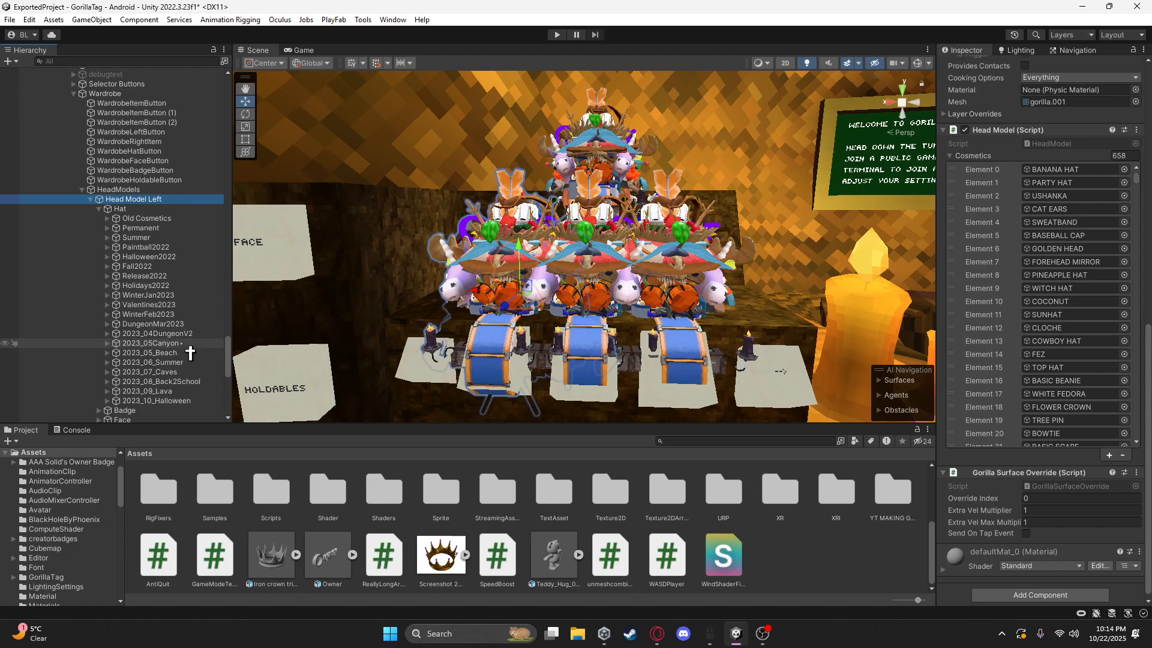
pyautogui.click(107, 228)
pyautogui.scroll(-3, 117, 237)
pyautogui.moveTo(145, 331); pyautogui.dragTo(989, 159)
pyautogui.scroll(2, 97, 174)
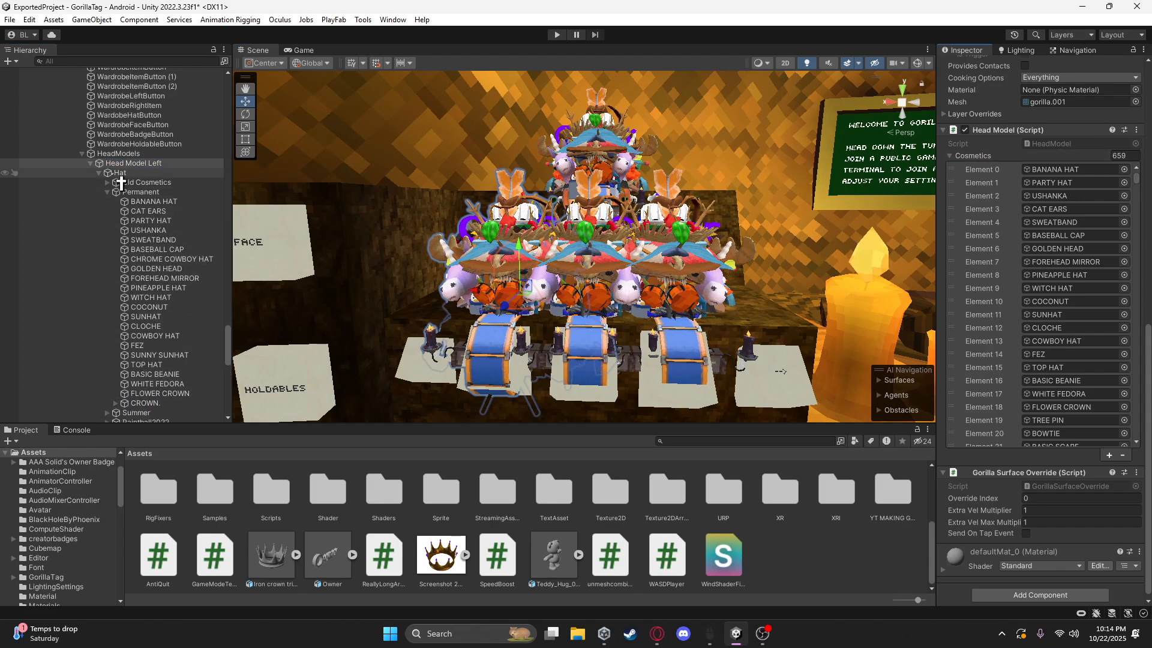
pyautogui.click(90, 164)
pyautogui.click(82, 153)
# Look over the wardrobe stands in the tree room and in the other areas of the map
pyautogui.press('s')
pyautogui.moveTo(492, 183); pyautogui.dragTo(524, 249, button='right')
pyautogui.scroll(3, 528, 219)
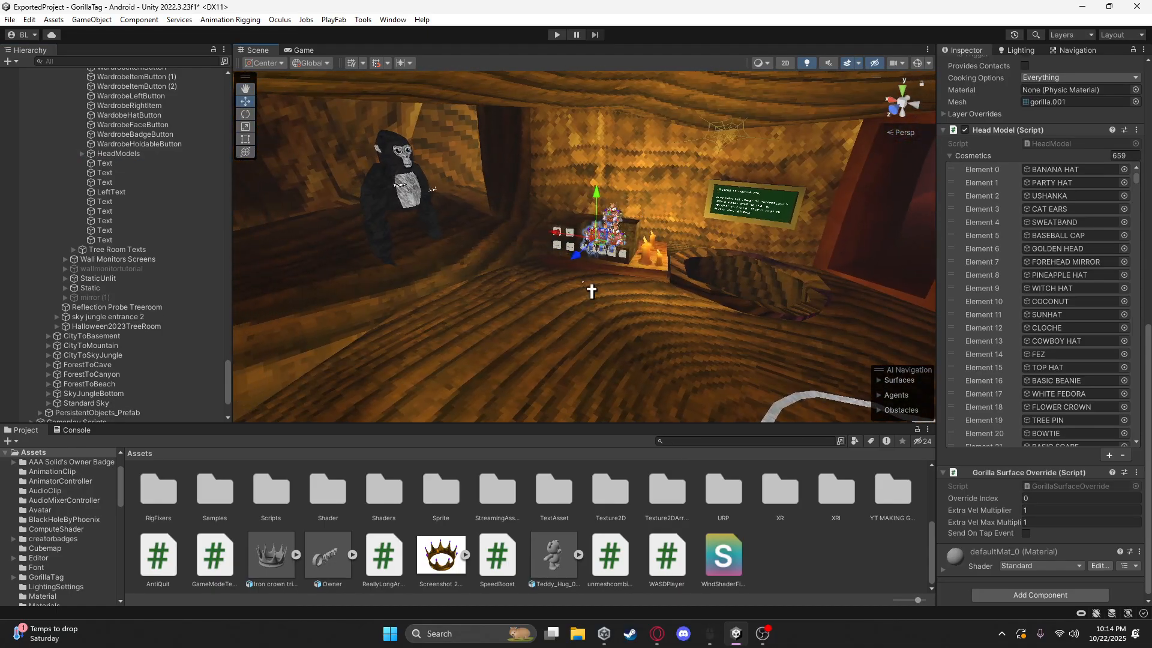
pyautogui.press('w')
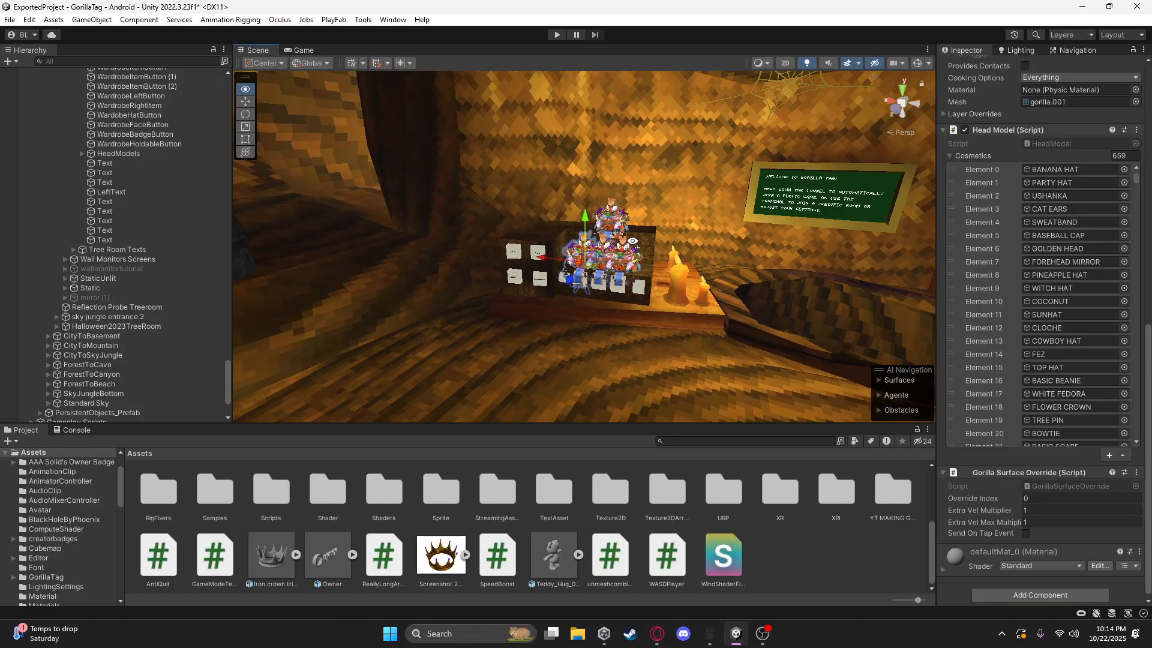
pyautogui.press('w')
pyautogui.moveTo(633, 242); pyautogui.dragTo(556, 122, button='right')
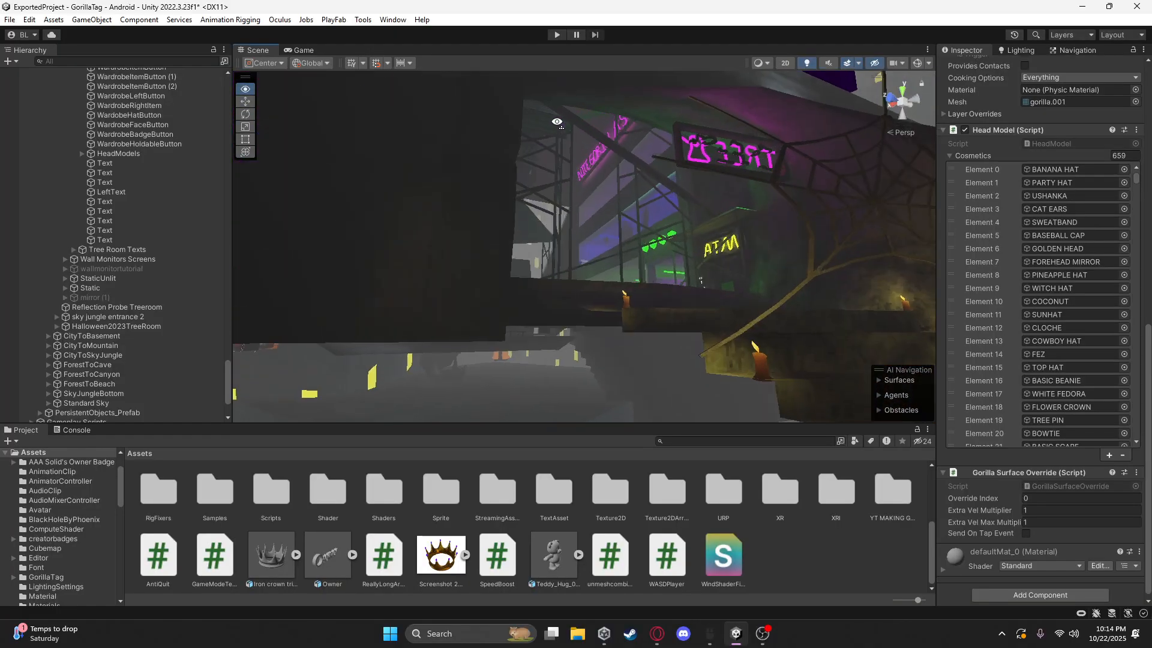
pyautogui.moveTo(258, 208); pyautogui.dragTo(194, 202, button='right')
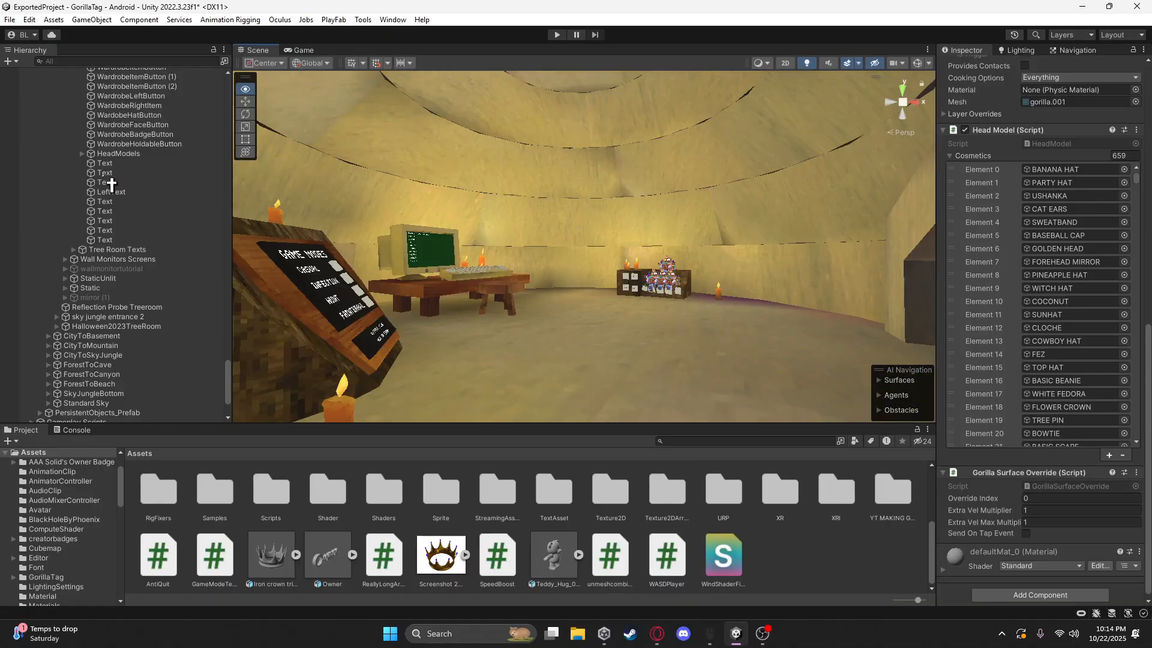
pyautogui.press('w')
pyautogui.moveTo(112, 185); pyautogui.dragTo(17, 68, button='right')
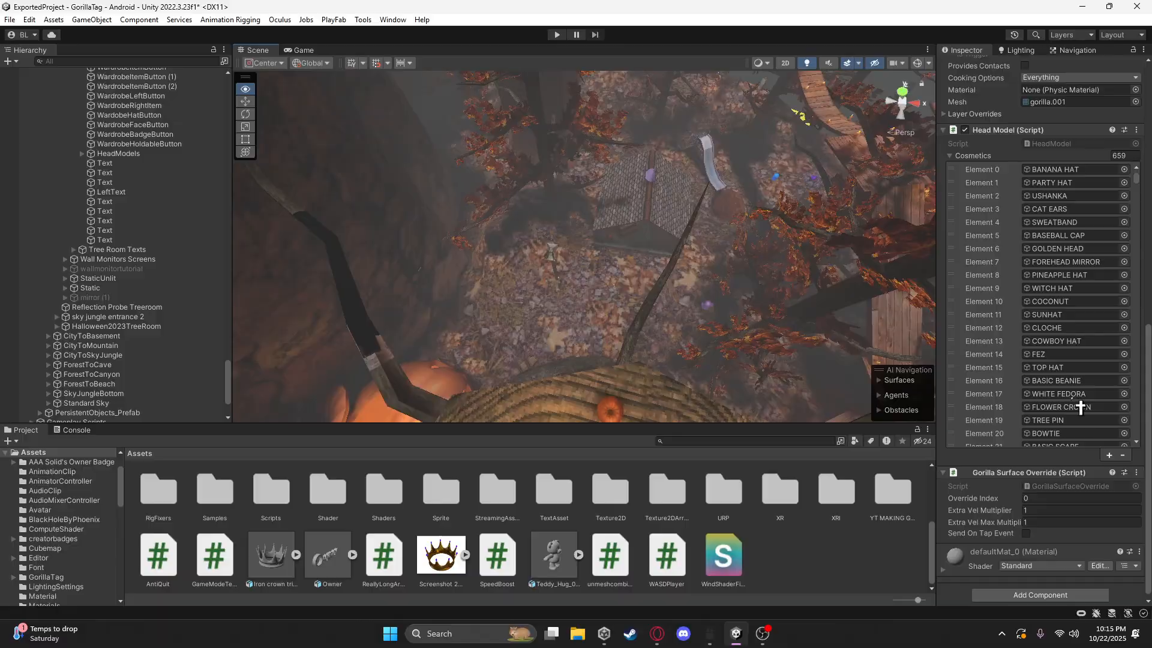
pyautogui.moveTo(397, 344); pyautogui.dragTo(516, 323, button='right')
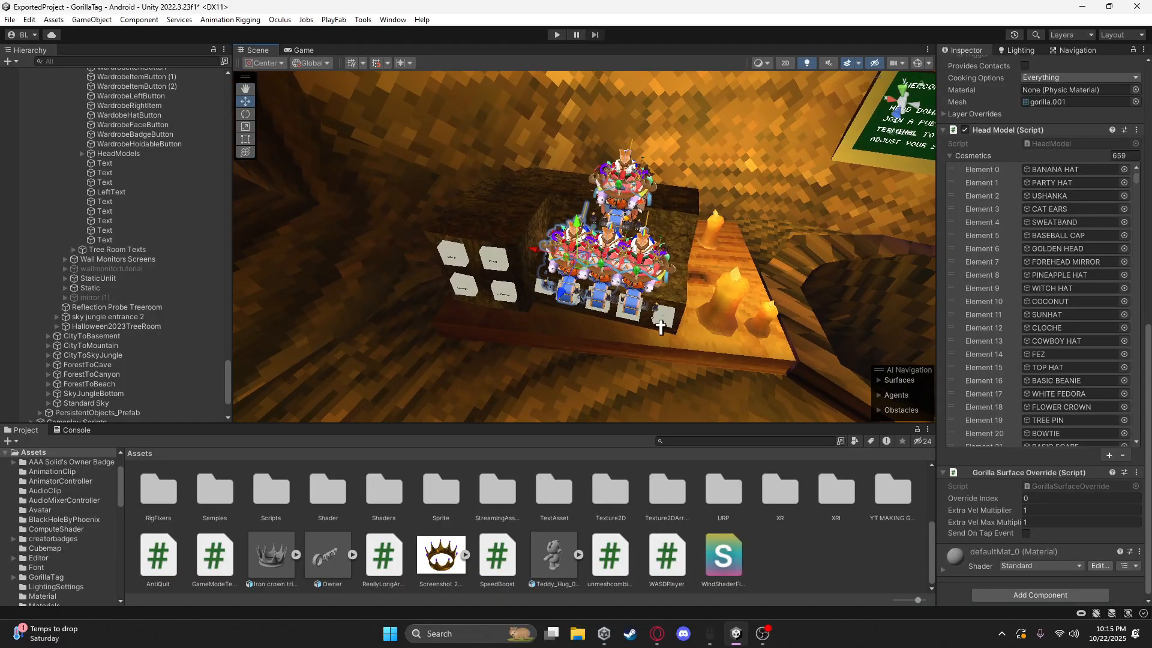
pyautogui.moveTo(661, 327); pyautogui.dragTo(583, 264, button='right')
pyautogui.moveTo(672, 264); pyautogui.dragTo(592, 274, button='right')
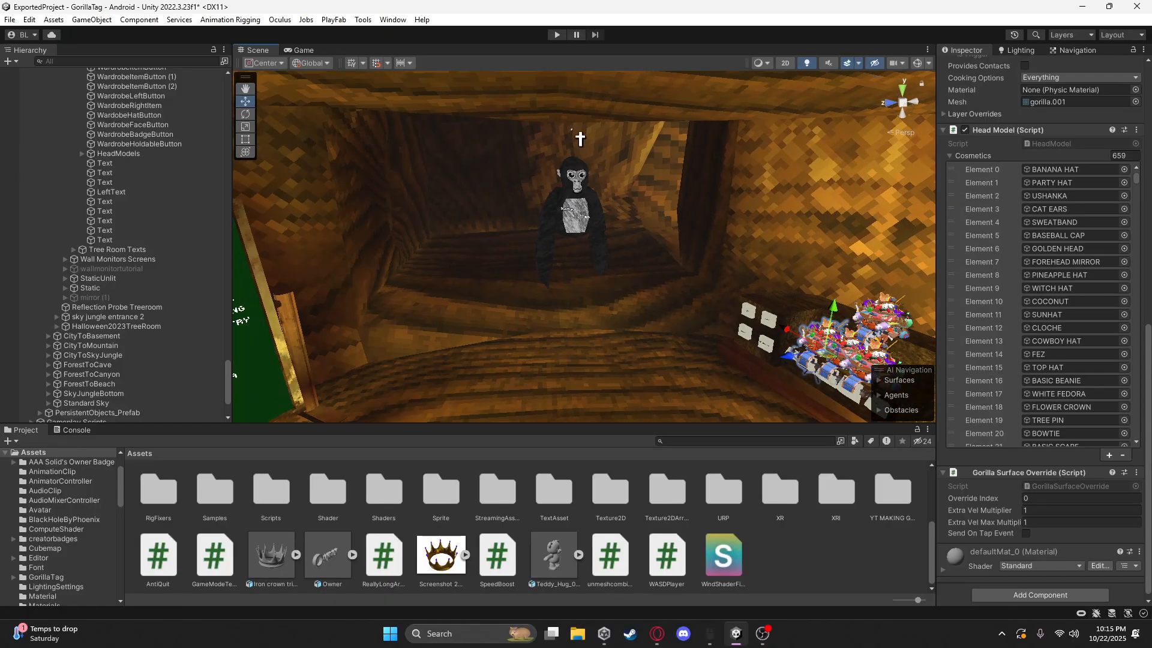
pyautogui.moveTo(569, 199); pyautogui.dragTo(659, 177, button='right')
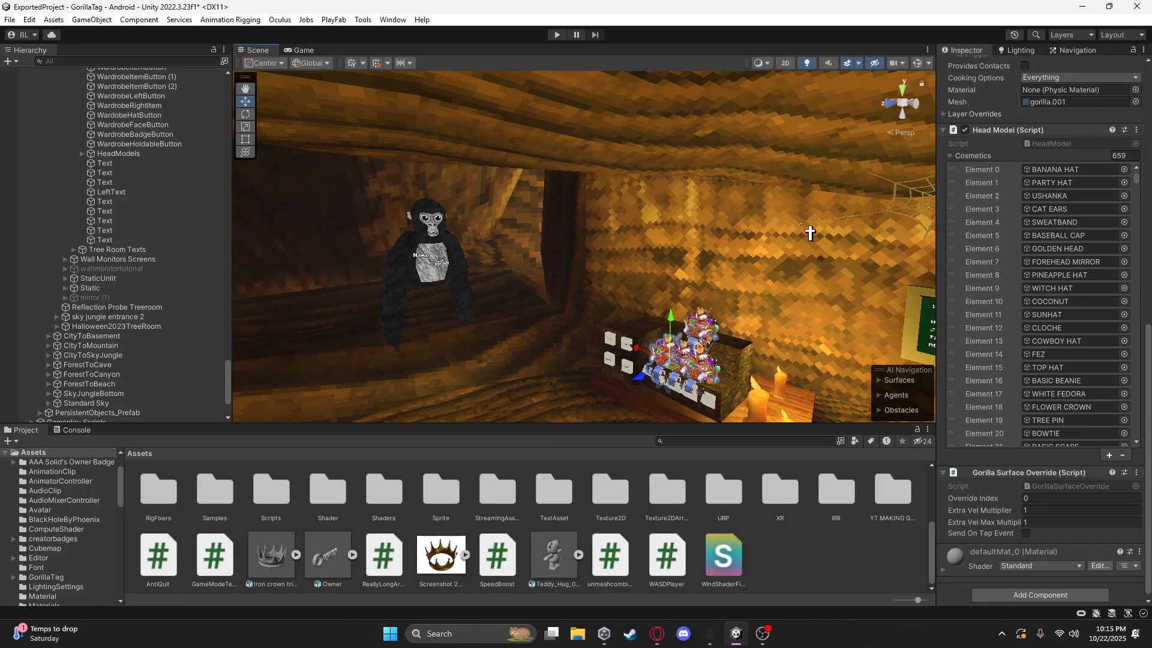
# Run the game and select the Local Gorilla Player object in the tree room
pyautogui.moveTo(810, 233); pyautogui.dragTo(727, 249, button='right')
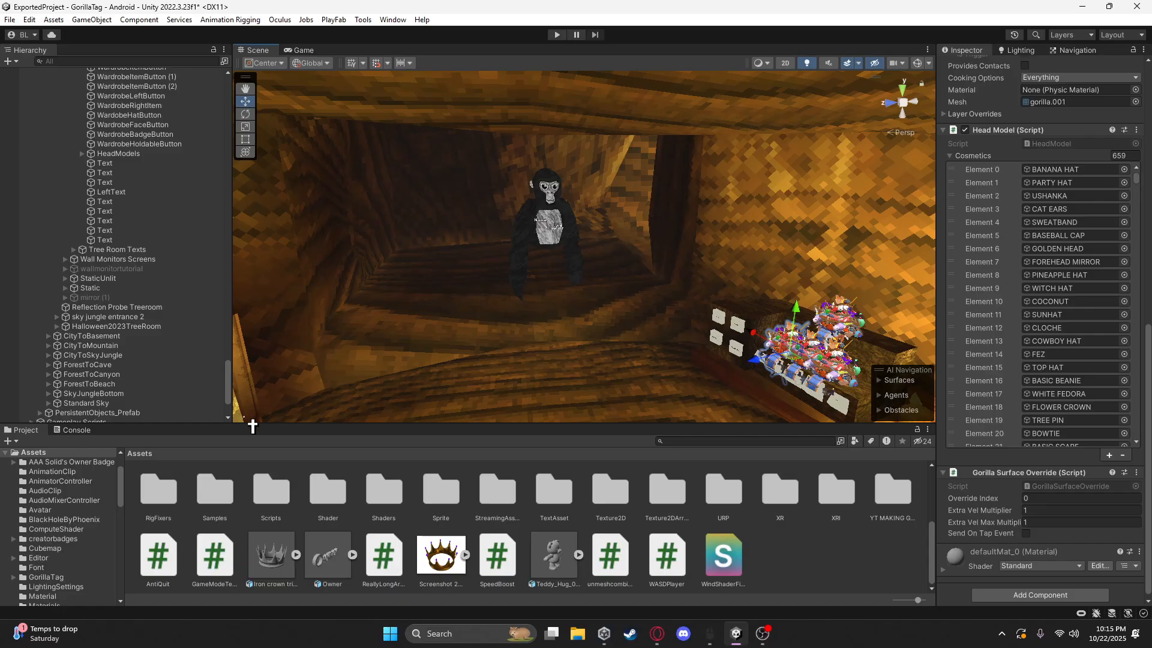
pyautogui.click(763, 555)
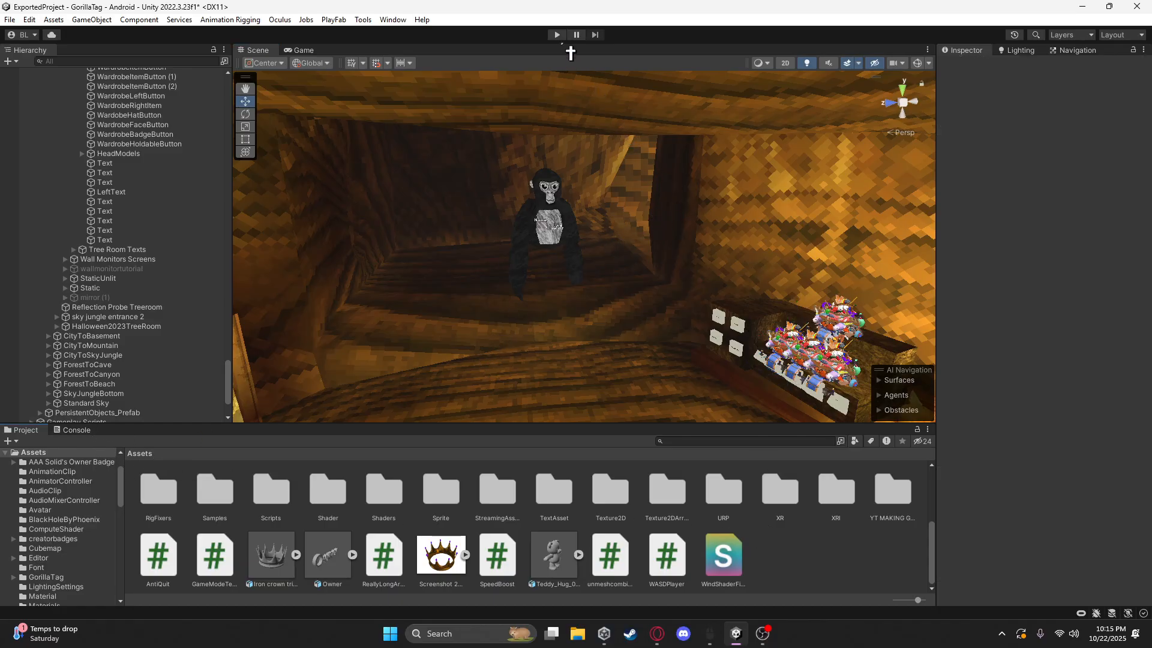
pyautogui.click(557, 34)
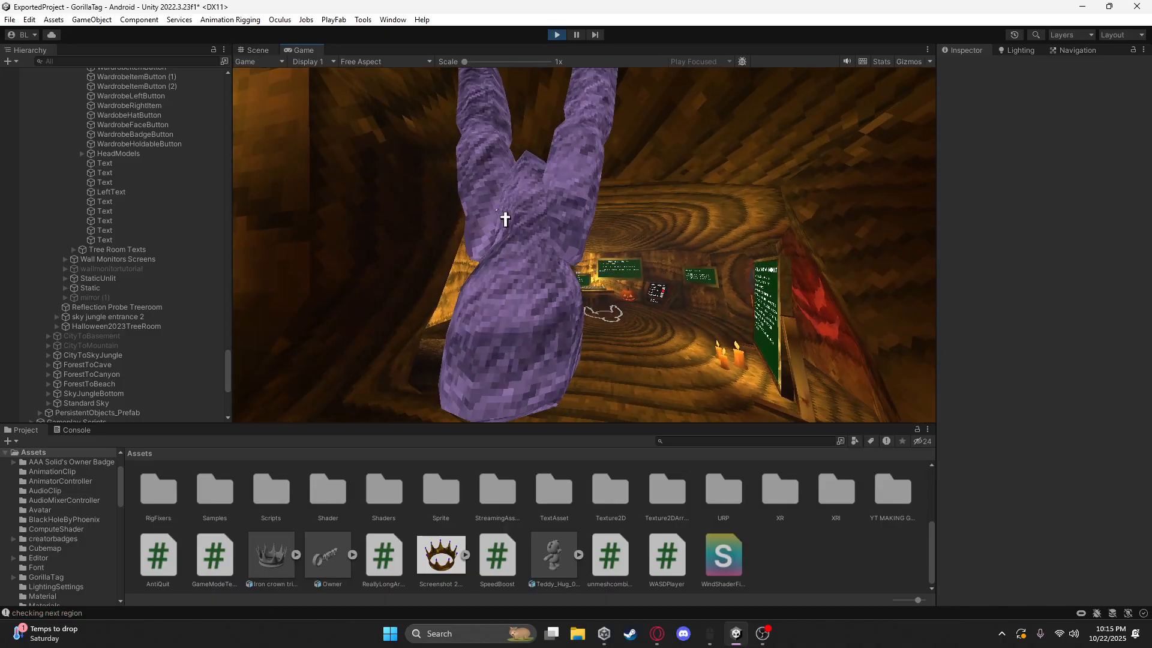
pyautogui.click(258, 50)
pyautogui.click(545, 213)
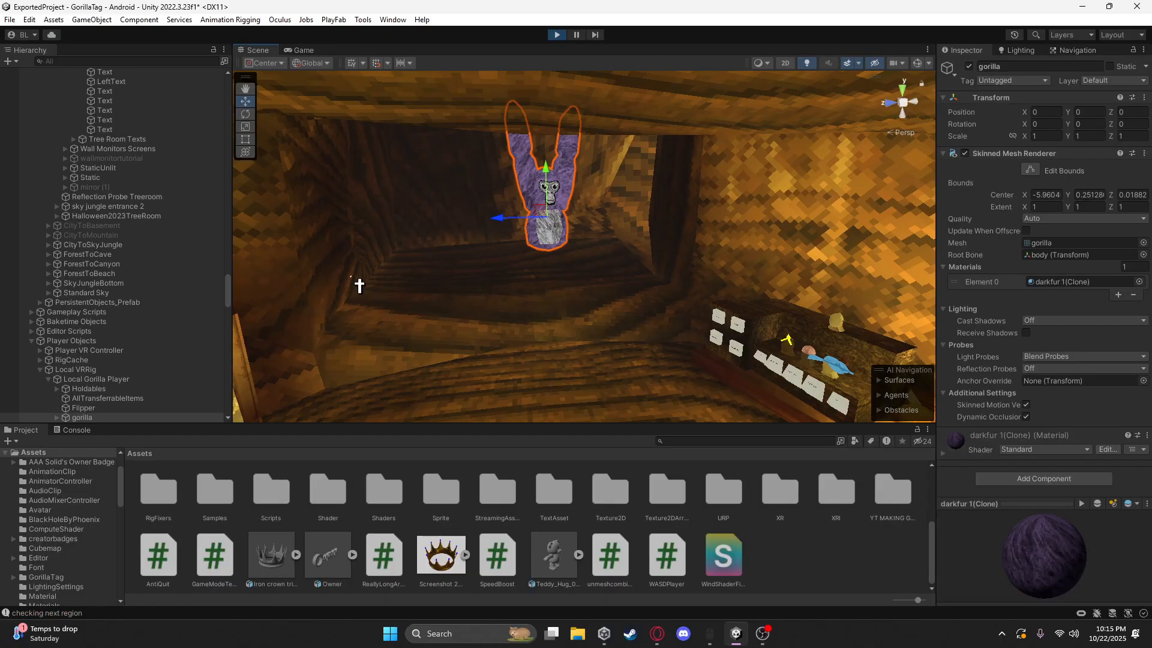
pyautogui.click(120, 379)
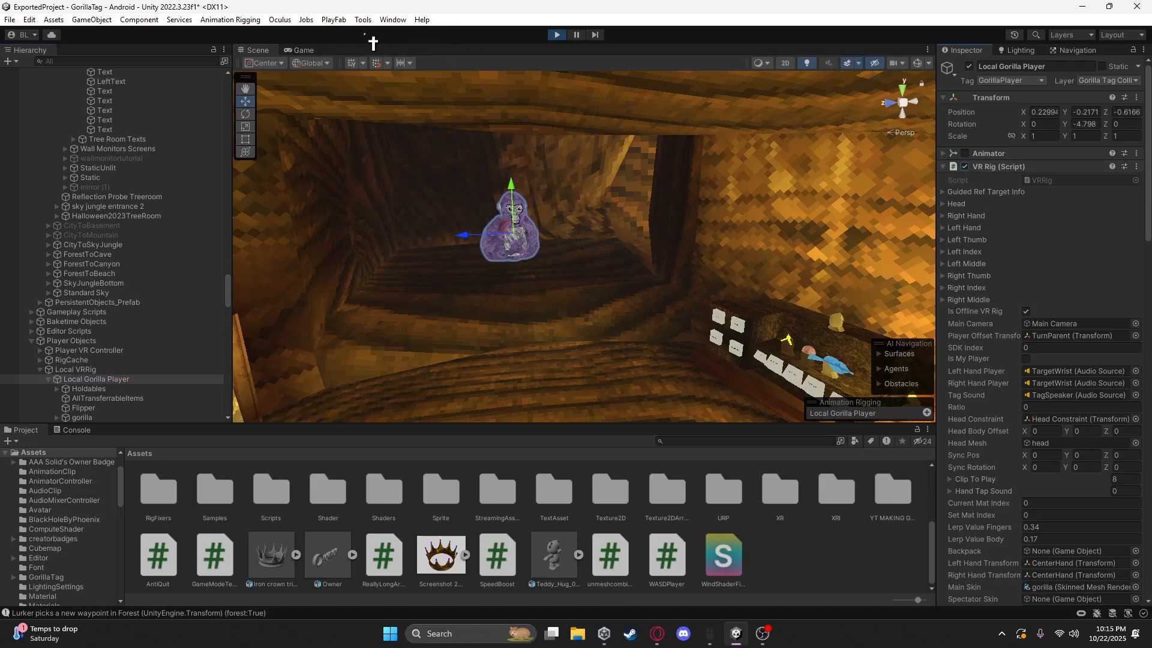
# Move the player from the tree room through the tunnel to the cosmetics shop and check the surroundings in the Scene view
pyautogui.click(304, 50)
pyautogui.press('w')
pyautogui.moveTo(584, 221); pyautogui.dragTo(647, 258, button='right')
pyautogui.press('w')
pyautogui.press('w')
pyautogui.press('w')
pyautogui.press('w')
pyautogui.click(257, 51)
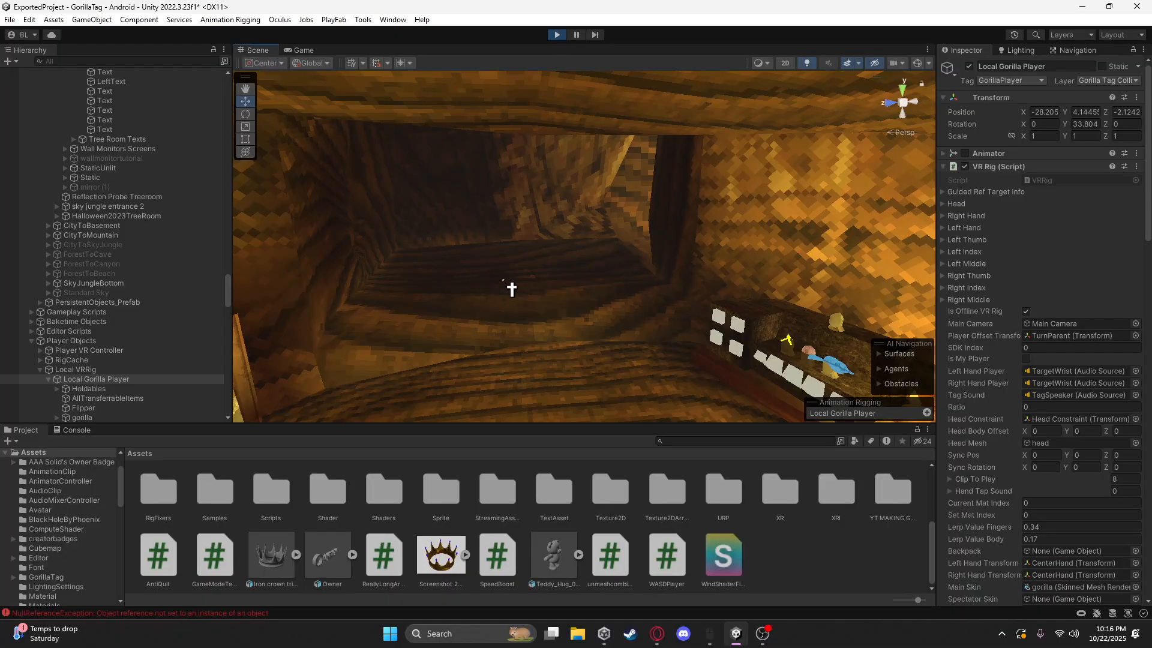
pyautogui.press('w')
pyautogui.moveTo(504, 280); pyautogui.dragTo(468, 322, button='right')
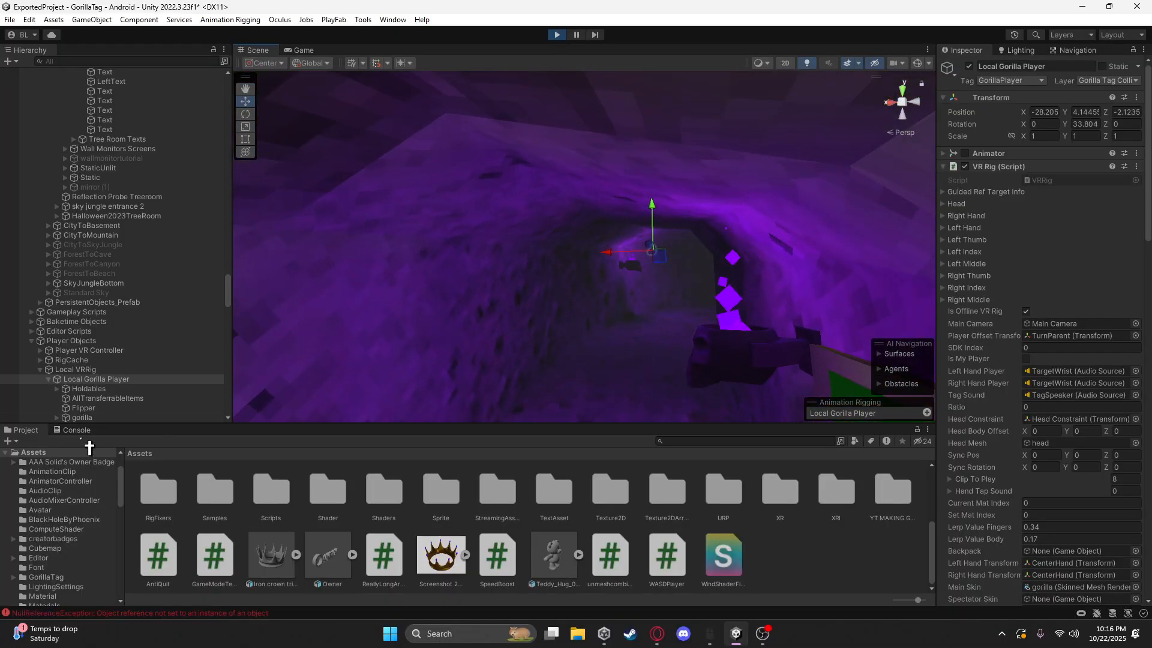
# Trace the NullReferenceException in the Console to its scoreboard line object and inspect that object
pyautogui.click(76, 430)
pyautogui.click(145, 459)
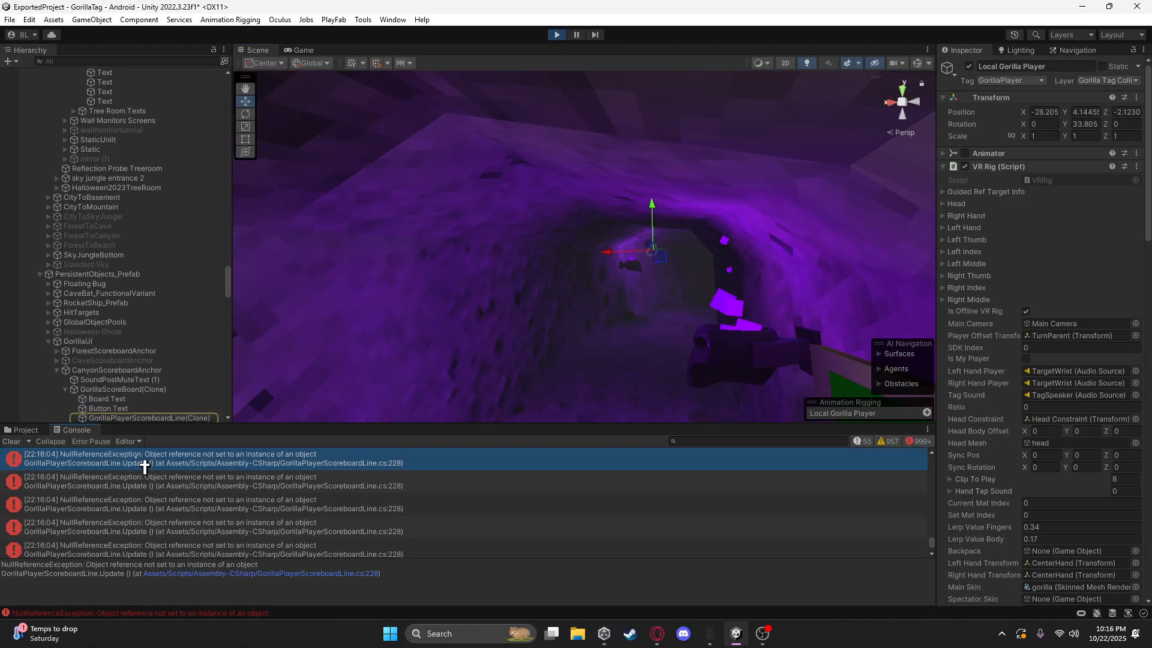
pyautogui.rightClick(150, 420)
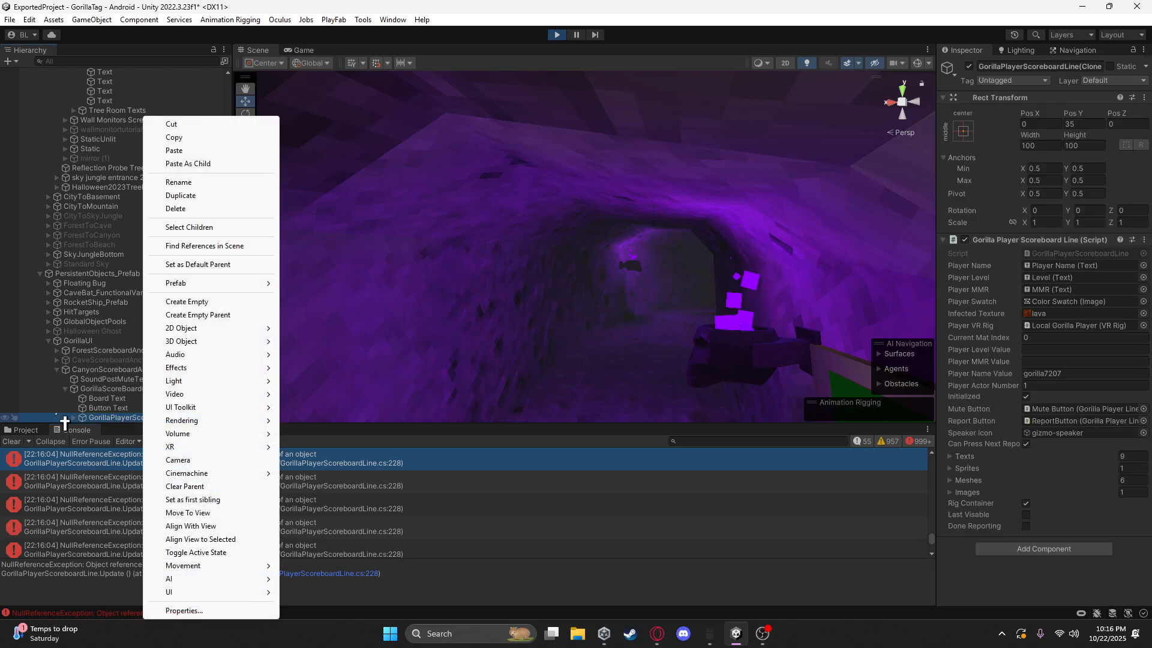
pyautogui.click(65, 423)
pyautogui.scroll(-3, 78, 384)
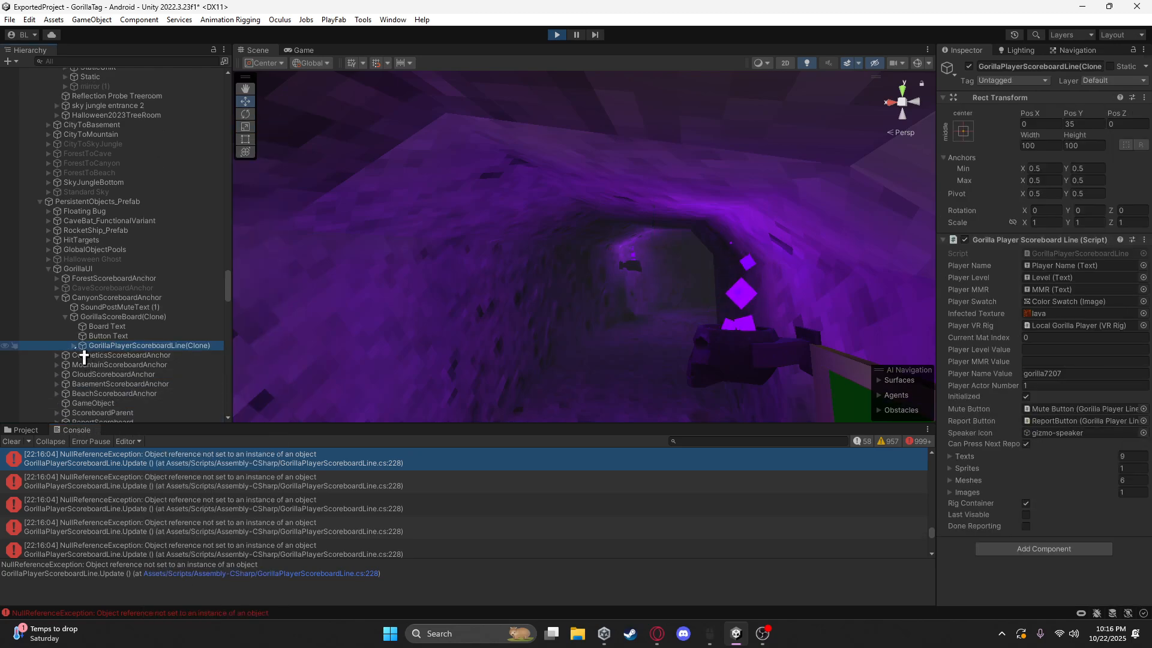
pyautogui.click(73, 346)
pyautogui.click(73, 346)
# Inspect the first Checkout Cart Button and the checkout counter's head model while the game runs
pyautogui.moveTo(421, 386)
pyautogui.mouseDown(button='right')
pyautogui.moveTo(439, 372)
pyautogui.moveTo(592, 412)
pyautogui.moveTo(676, 412)
pyautogui.moveTo(780, 449)
pyautogui.mouseUp(button='right')
pyautogui.press('w')
pyautogui.click(417, 242)
pyautogui.moveTo(430, 262); pyautogui.dragTo(1055, 414, button='right')
pyautogui.press('w')
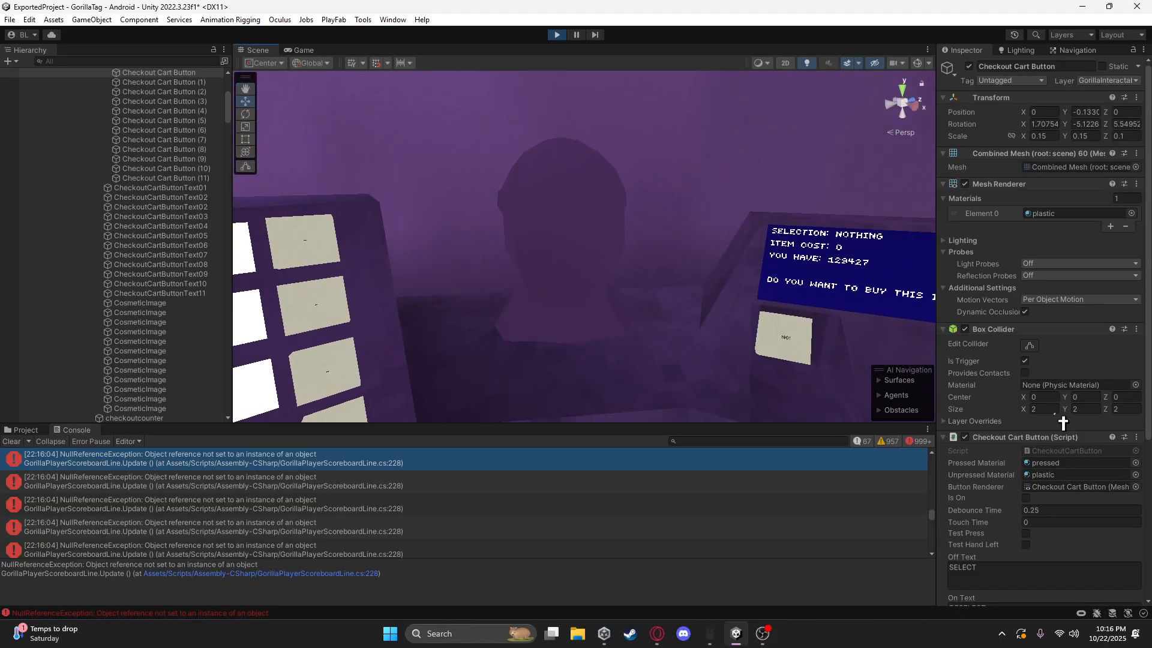
pyautogui.press('s')
pyautogui.moveTo(579, 245); pyautogui.dragTo(534, 260, button='right')
pyautogui.press('w')
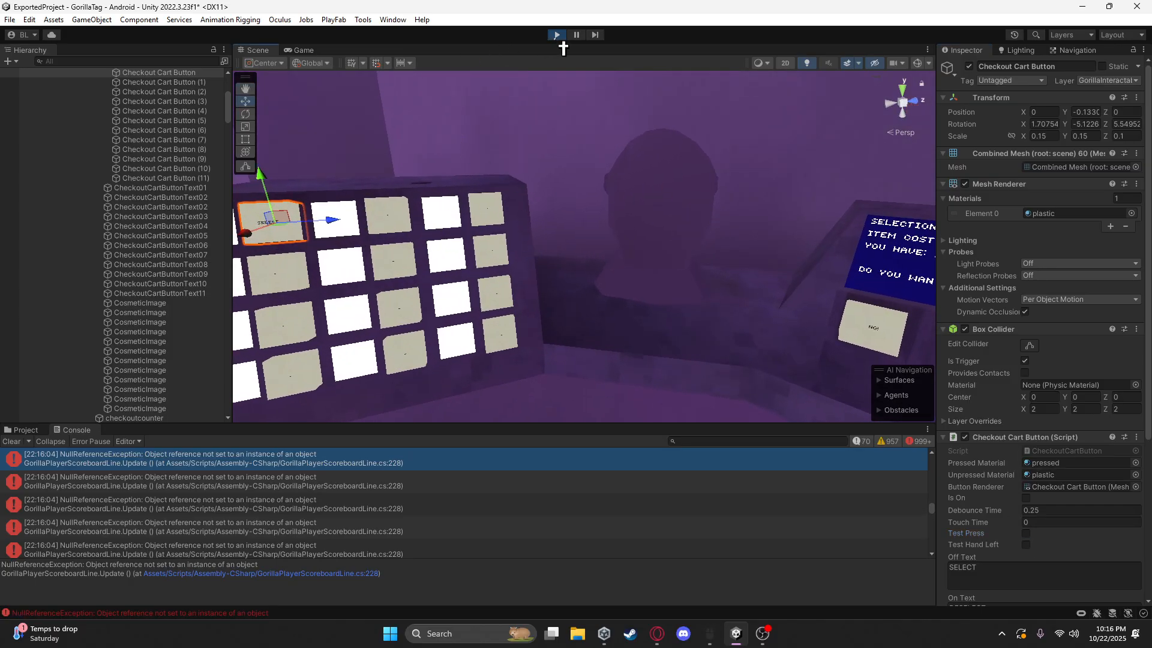
# Stop the game, clear the Console messages and return to the project assets
pyautogui.click(557, 34)
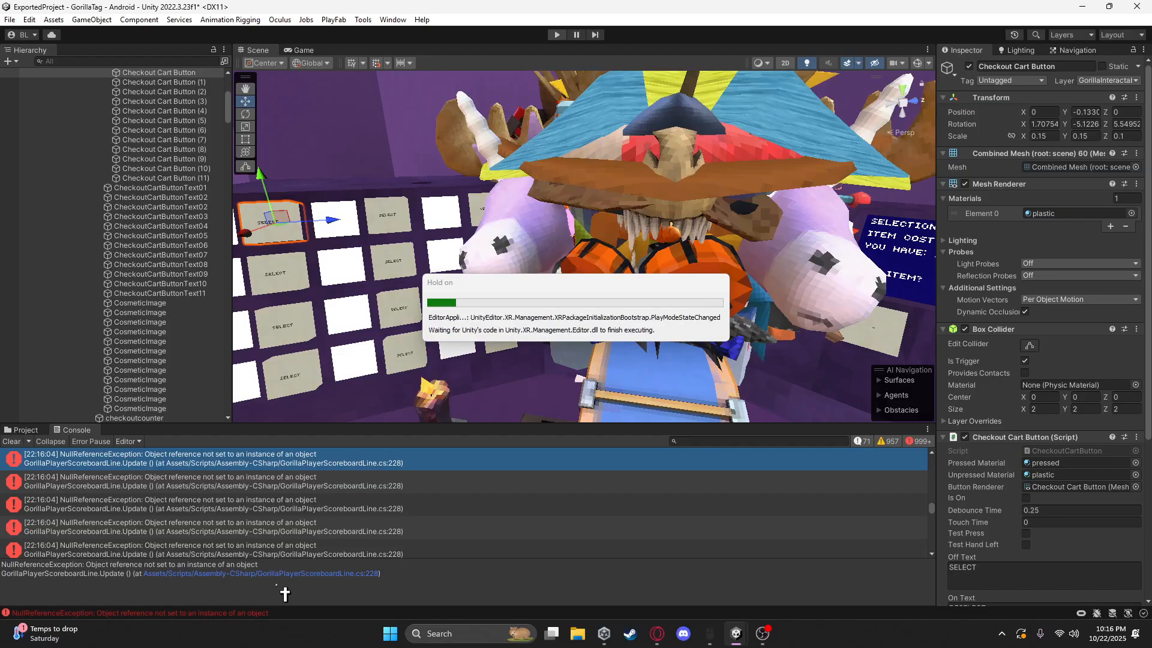
pyautogui.click(340, 486)
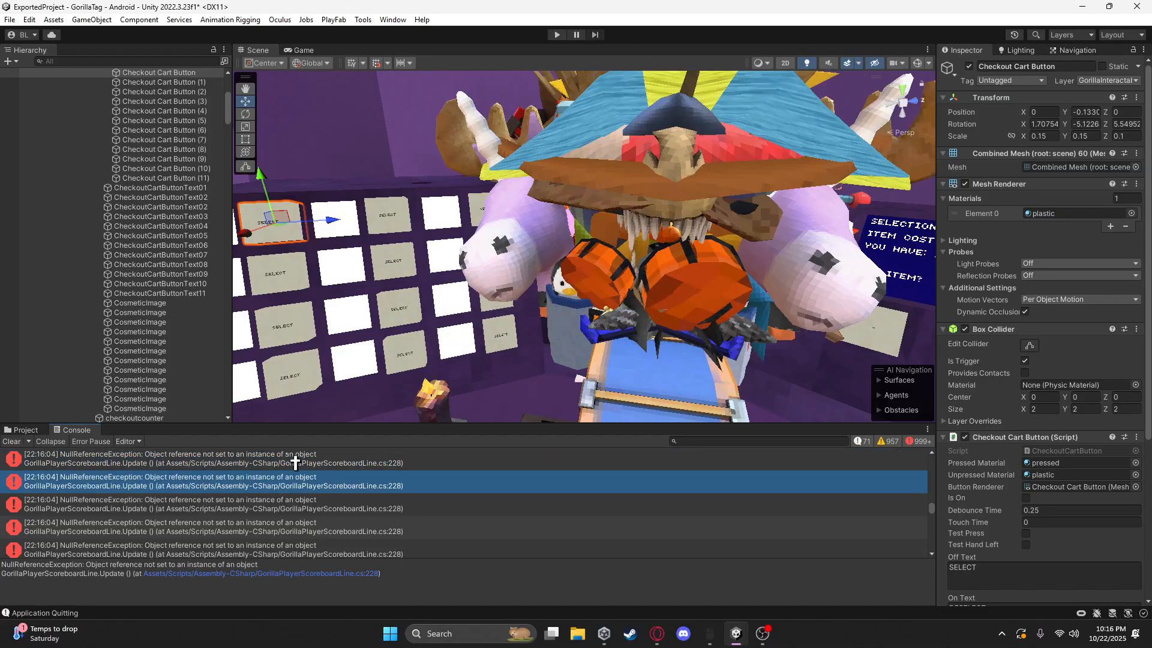
pyautogui.click(18, 443)
pyautogui.click(22, 430)
# Paste the copied CROWN. object as a child of the Permanent hats of the checkout counter's Head Model Nonstatic
pyautogui.moveTo(567, 279); pyautogui.dragTo(630, 269, button='right')
pyautogui.press('s')
pyautogui.press('w')
pyautogui.click(641, 260)
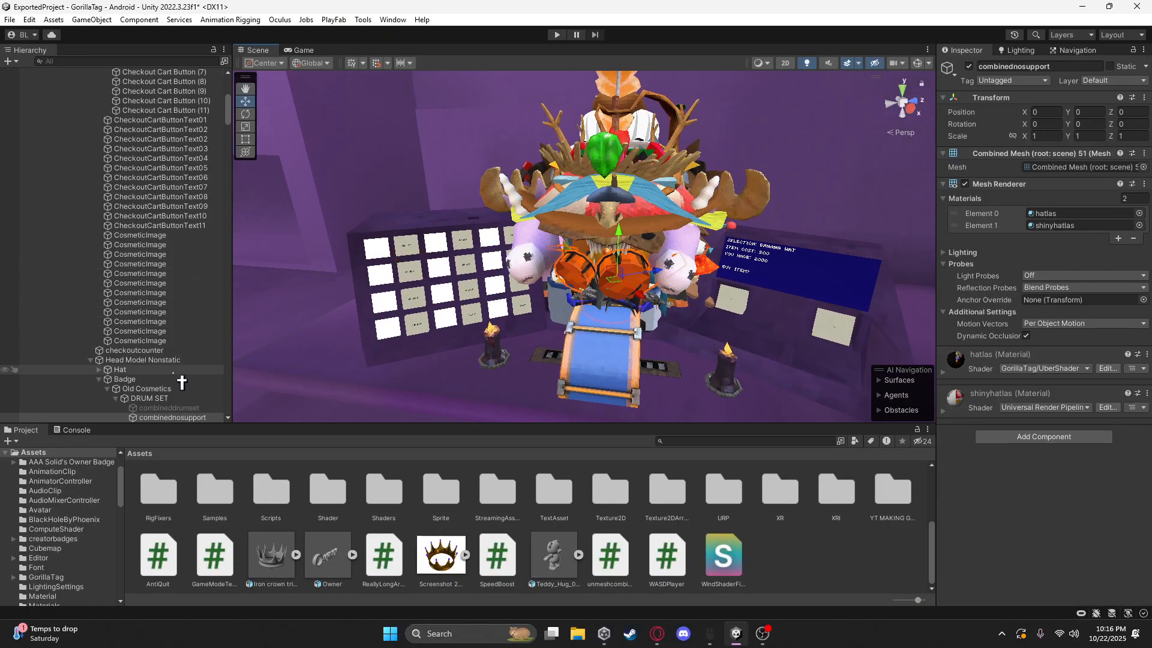
pyautogui.click(171, 327)
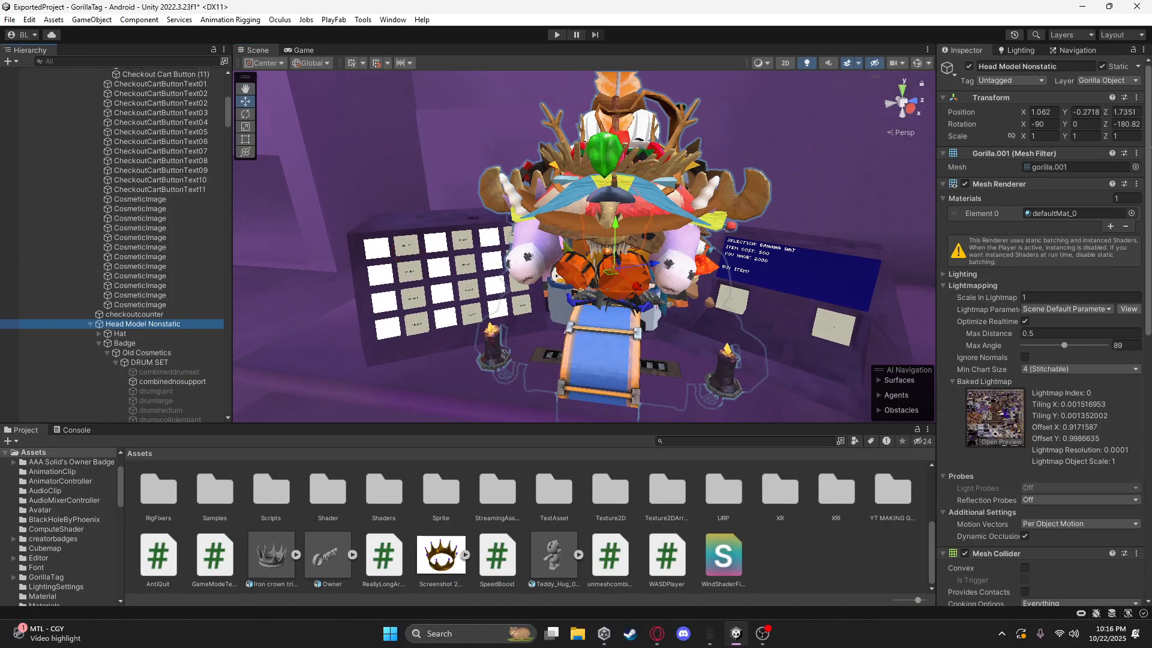
pyautogui.scroll(-10, 1044, 300)
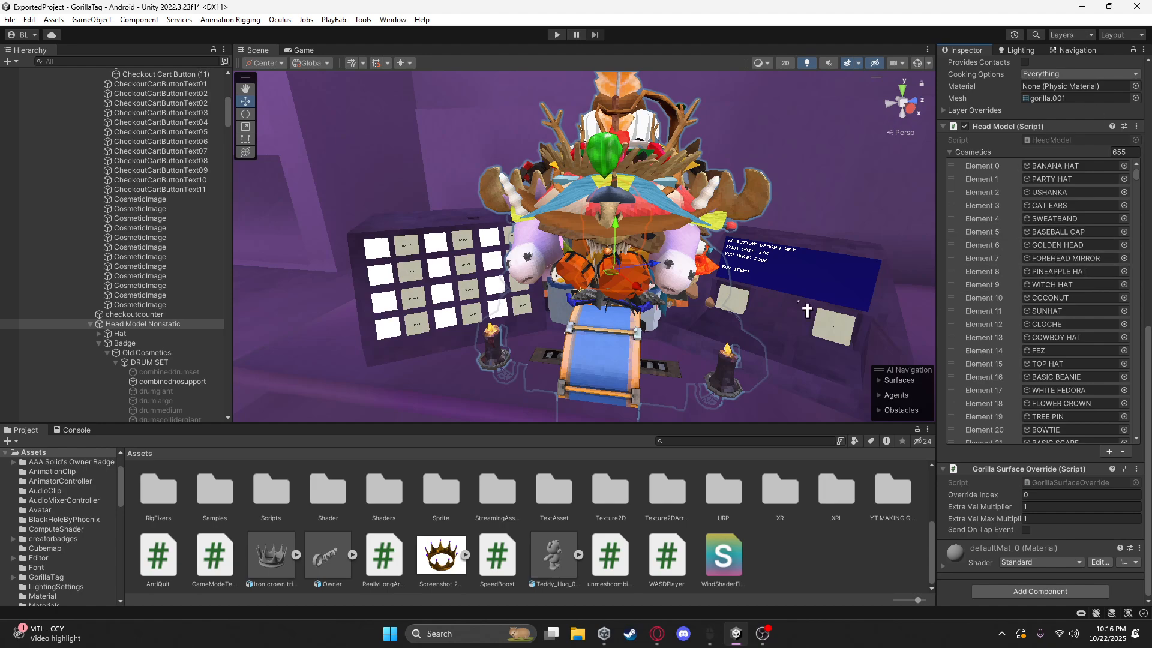
pyautogui.click(99, 343)
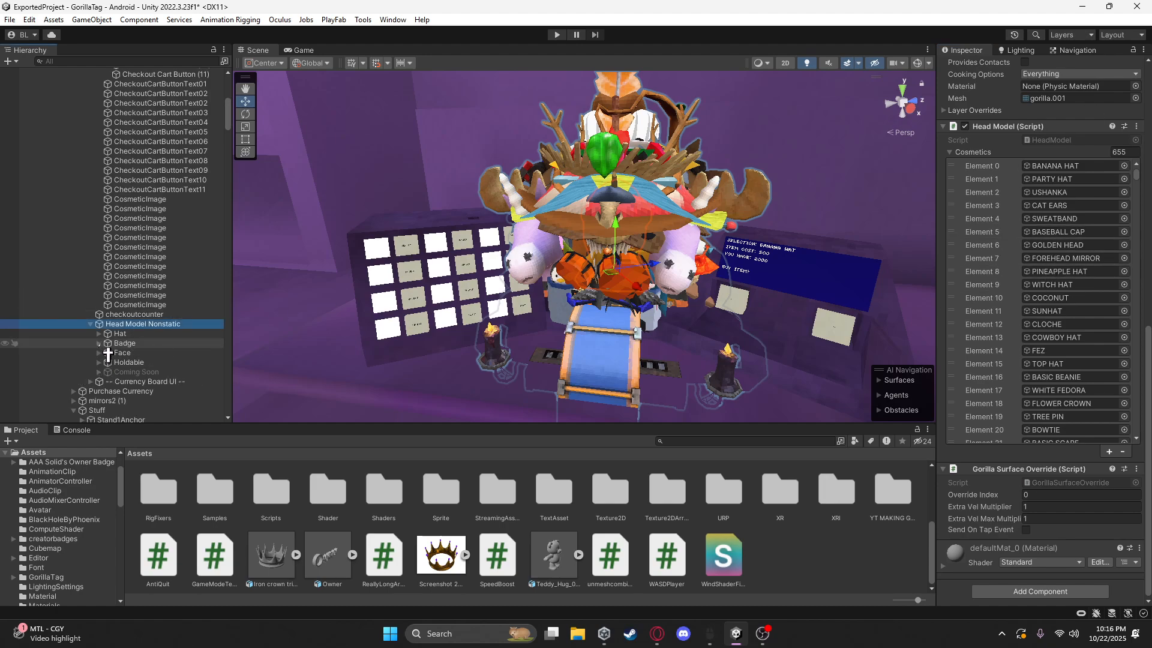
pyautogui.click(99, 334)
pyautogui.rightClick(134, 353)
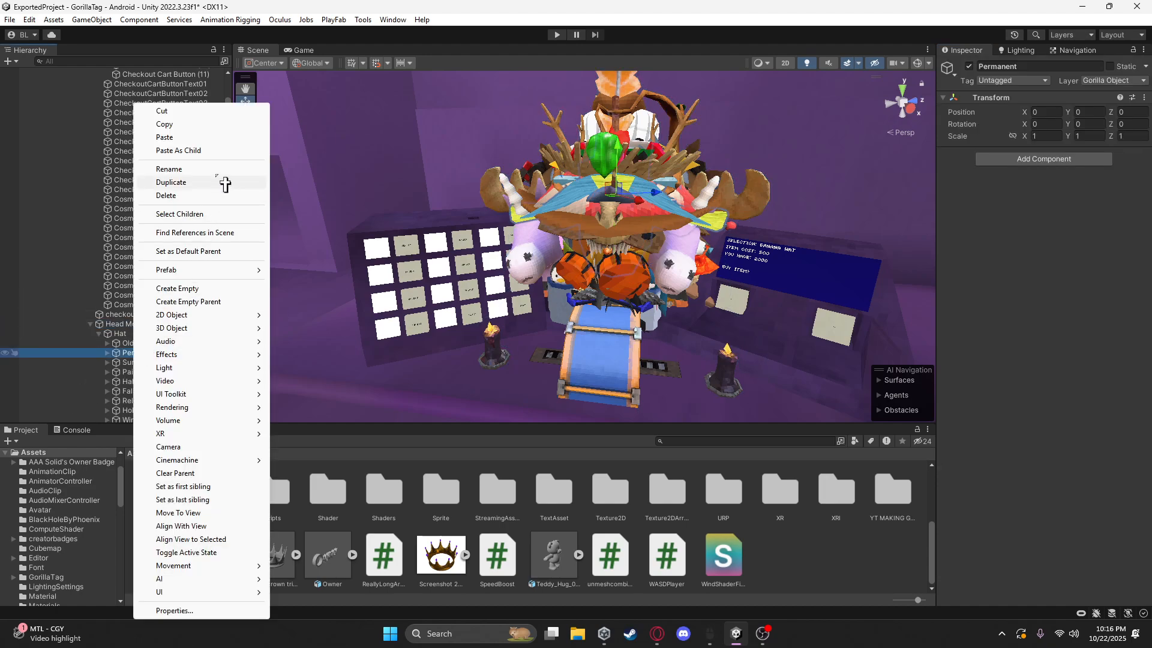
pyautogui.click(220, 152)
pyautogui.scroll(10, 156, 348)
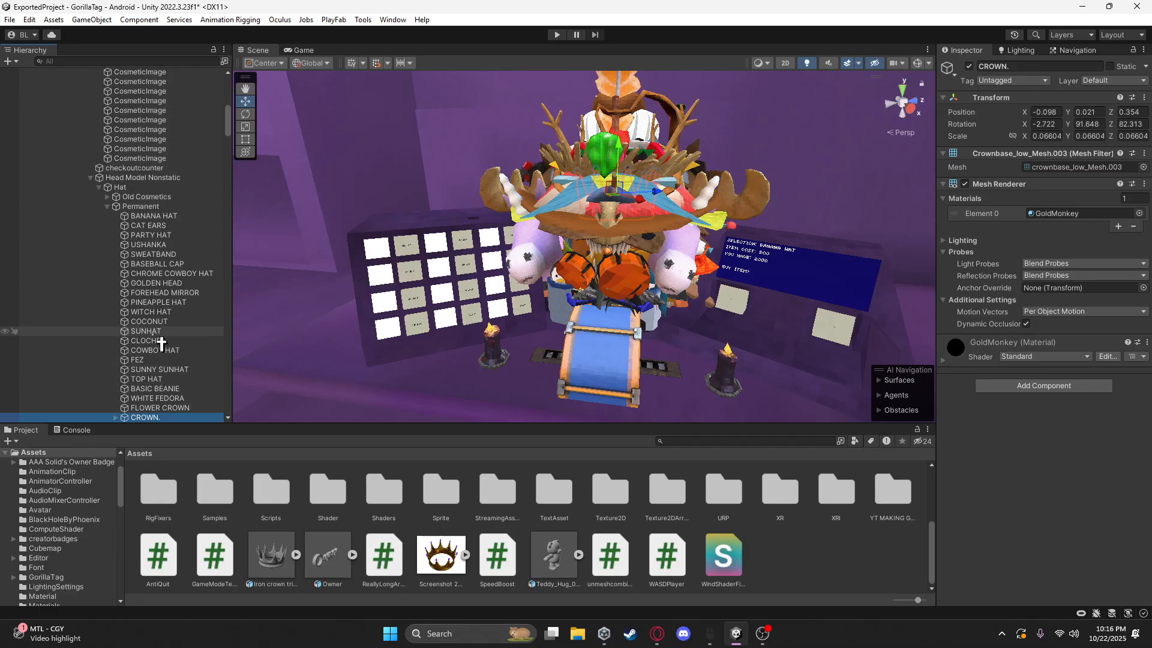
# Add the checkout head's CROWN. object to the Cosmetics list of Head Model Nonstatic
pyautogui.click(139, 214)
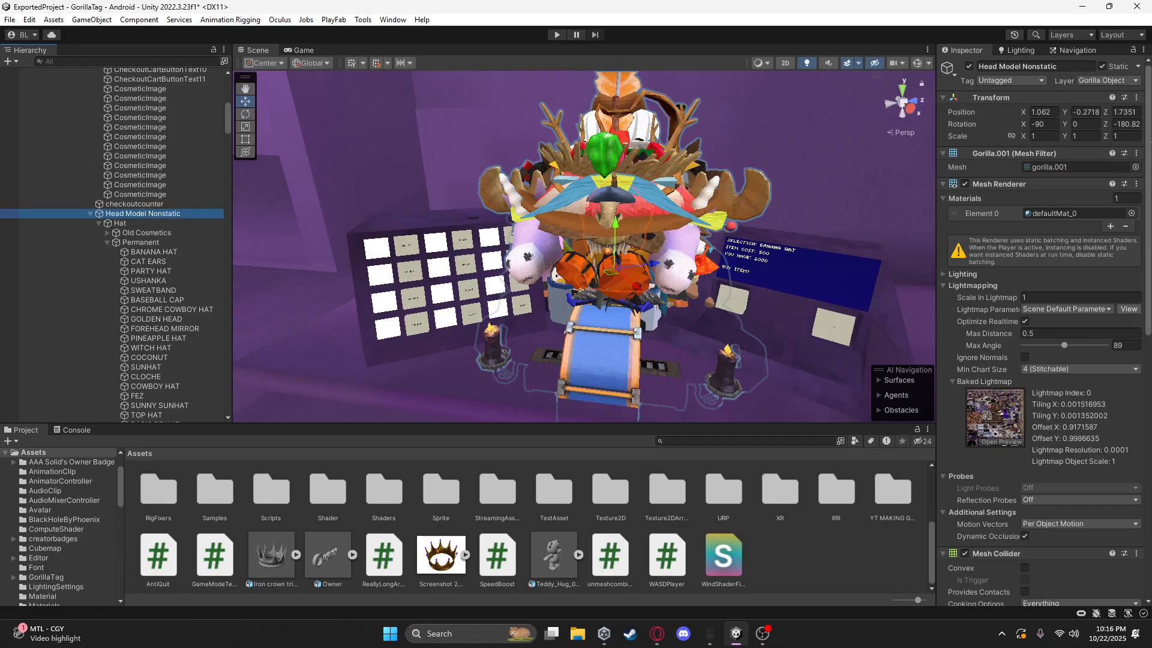
pyautogui.scroll(-3, 116, 360)
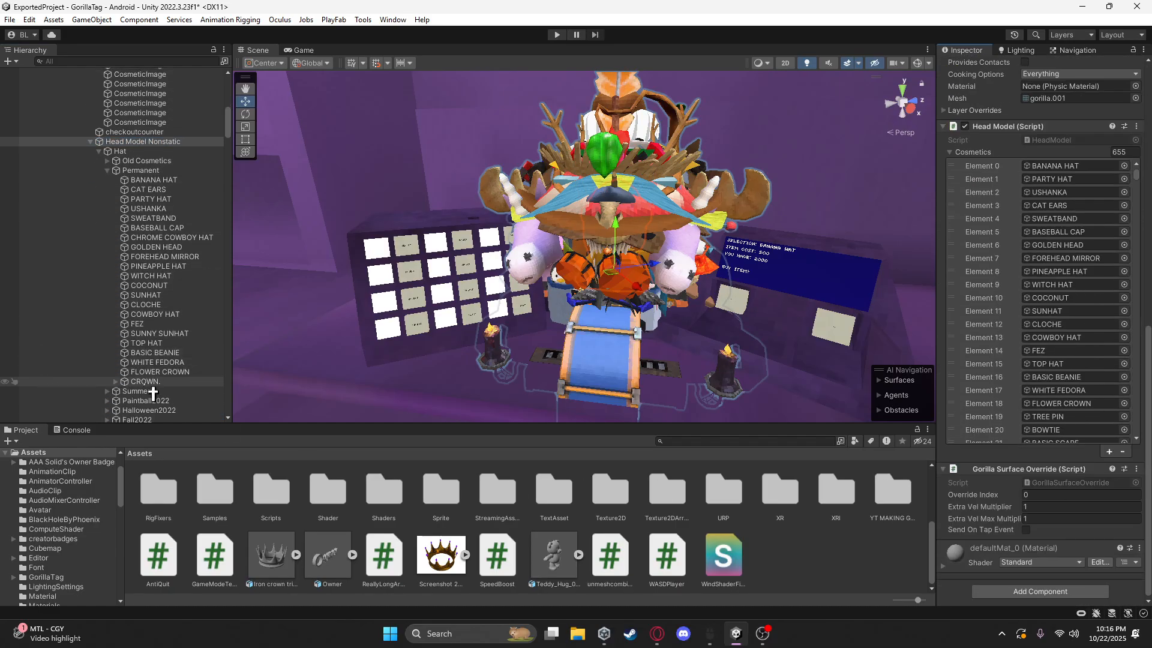
pyautogui.moveTo(146, 382); pyautogui.dragTo(943, 162)
pyautogui.moveTo(1013, 141); pyautogui.dragTo(1020, 152)
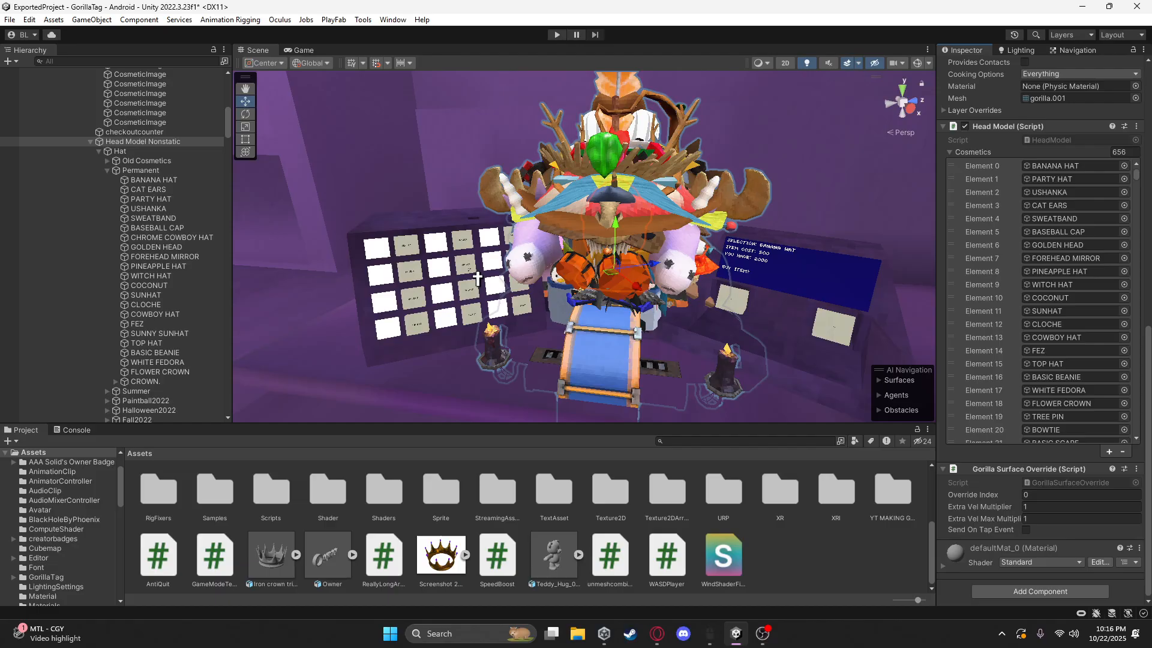
# Collapse the Environment Objects and Player Objects groups in the Hierarchy
pyautogui.click(101, 142)
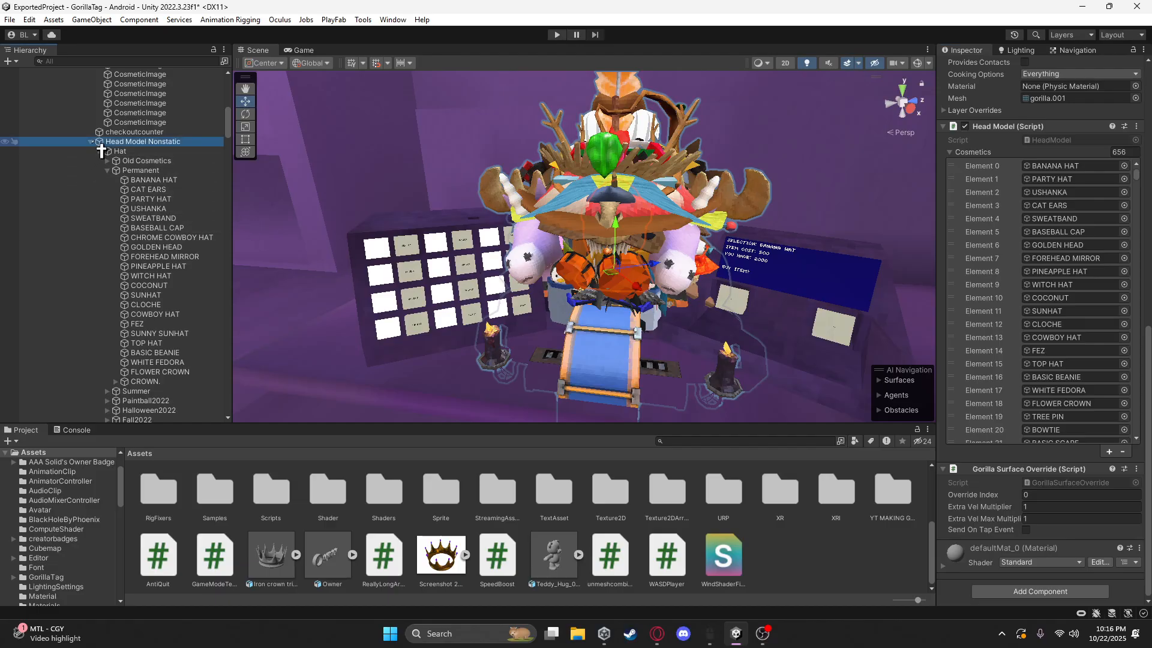
pyautogui.scroll(15, 90, 162)
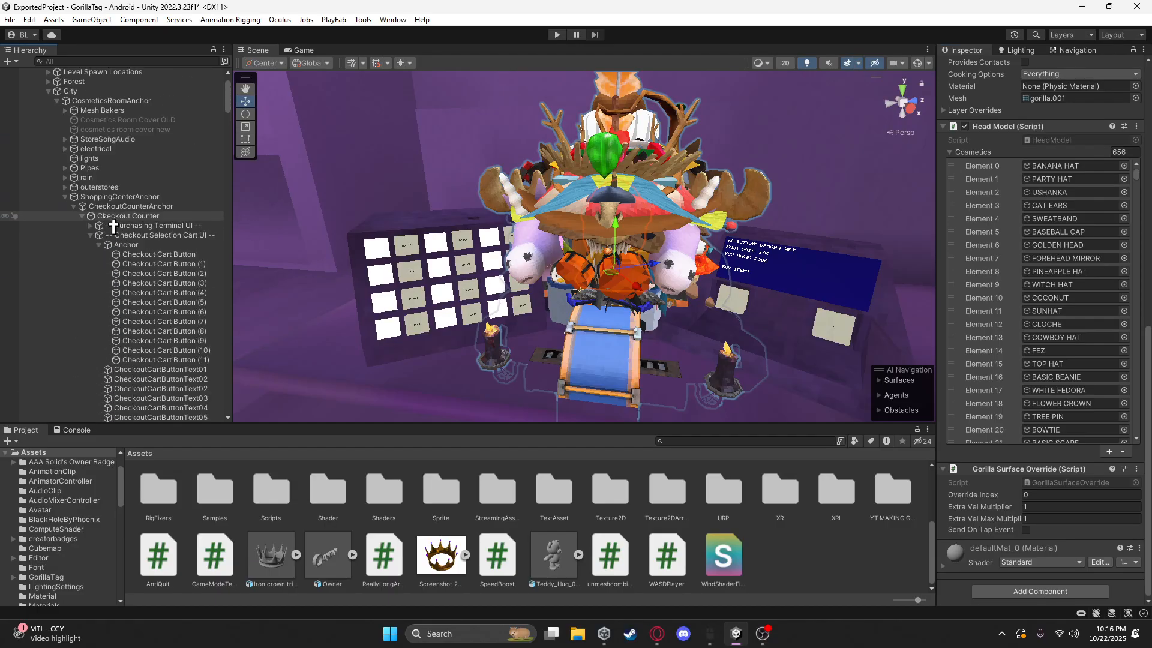
pyautogui.click(32, 82)
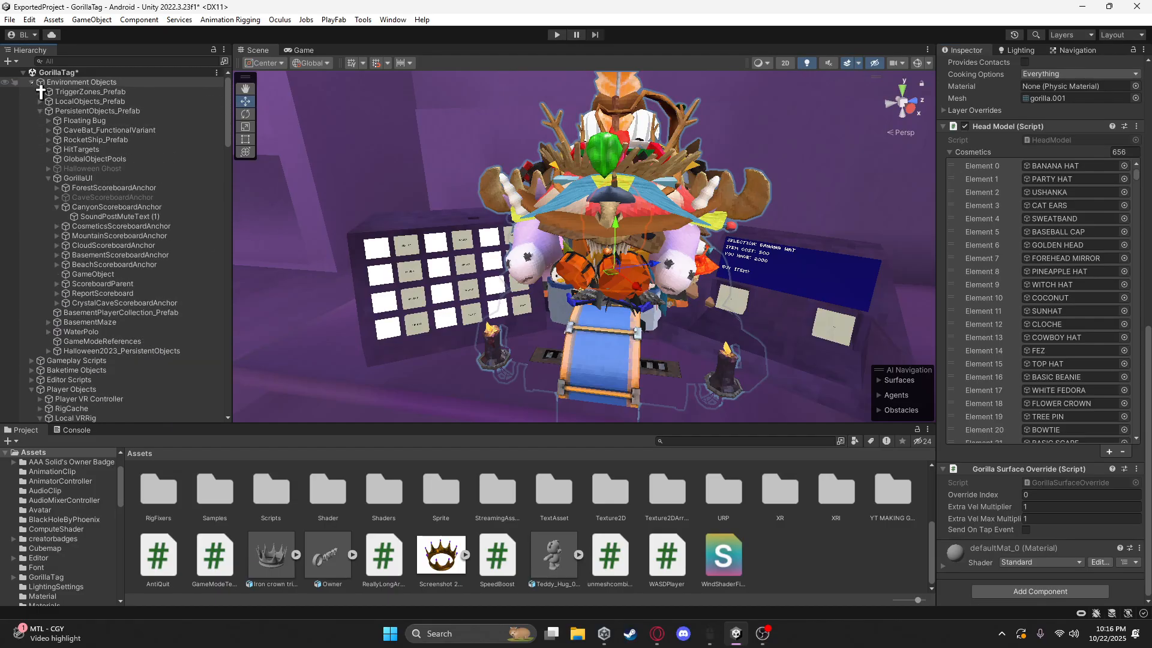
pyautogui.click(32, 120)
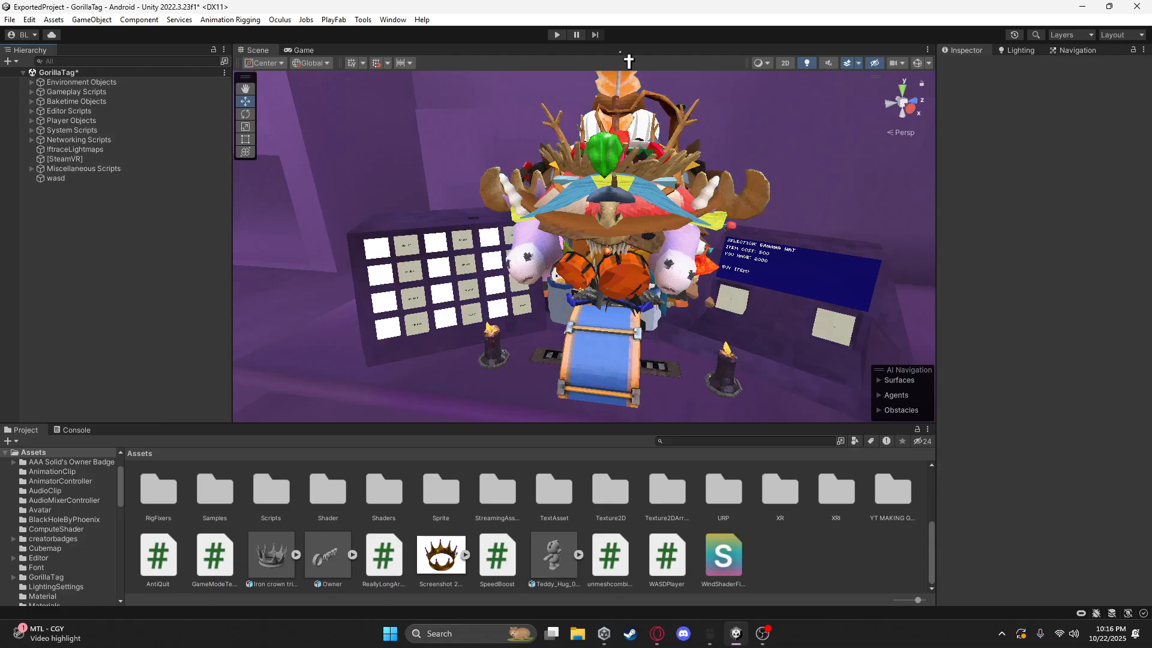
# Run the game again and select the Local Gorilla Player on the player's rig
pyautogui.click(557, 35)
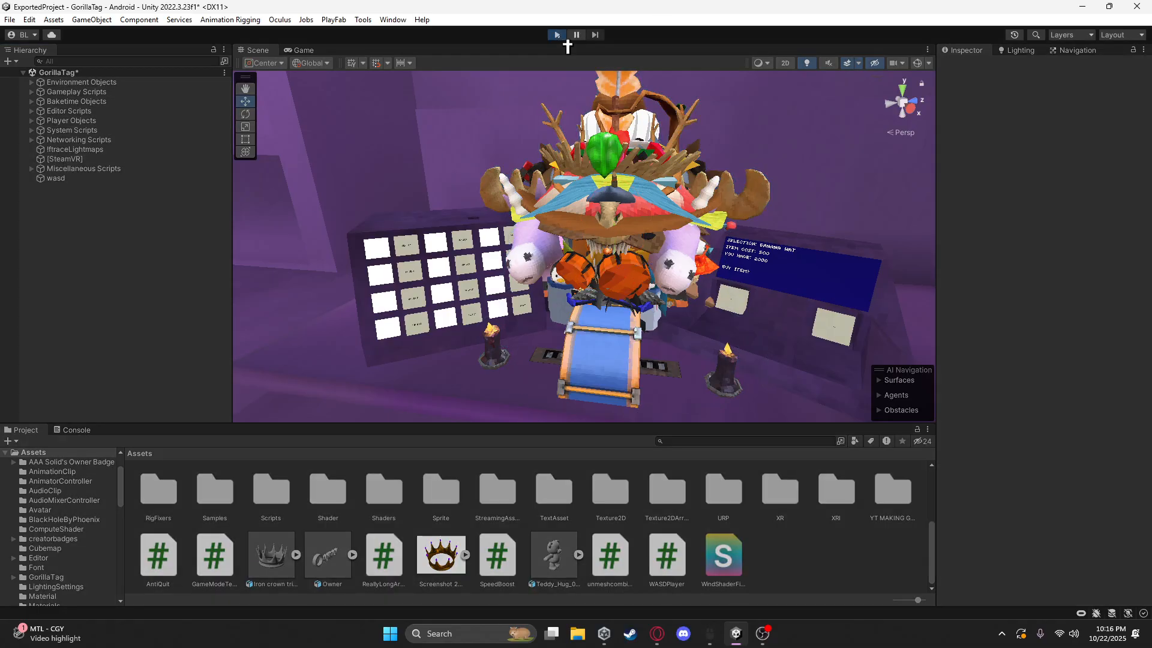
pyautogui.click(558, 35)
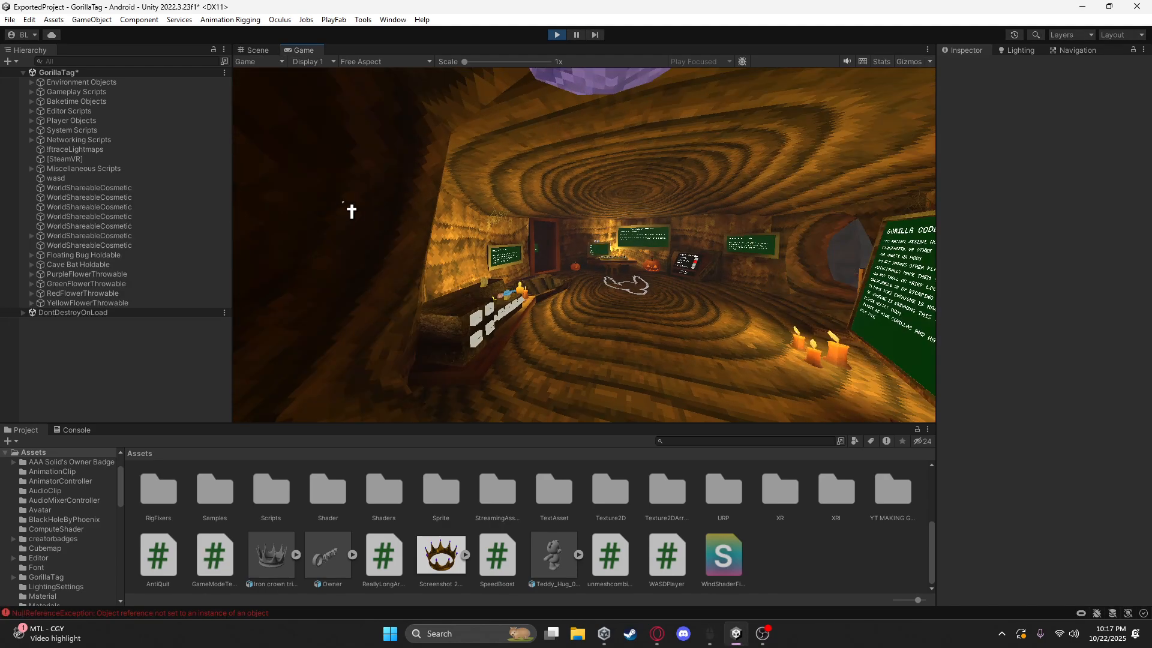
pyautogui.click(256, 50)
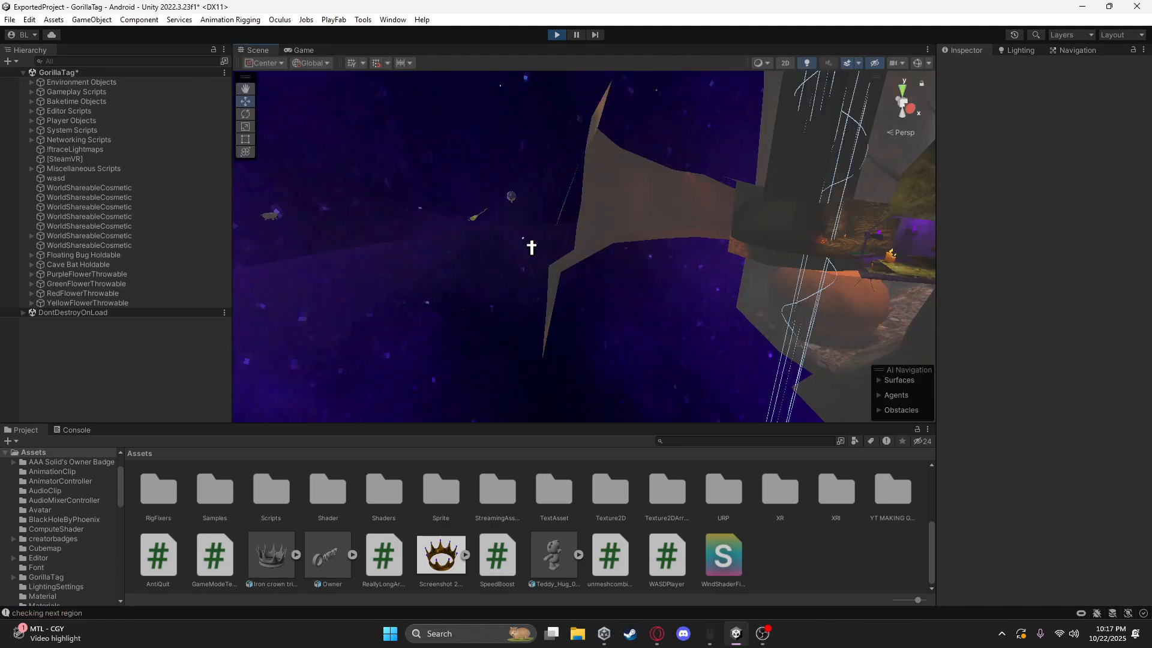
pyautogui.moveTo(532, 250); pyautogui.dragTo(556, 265, button='right')
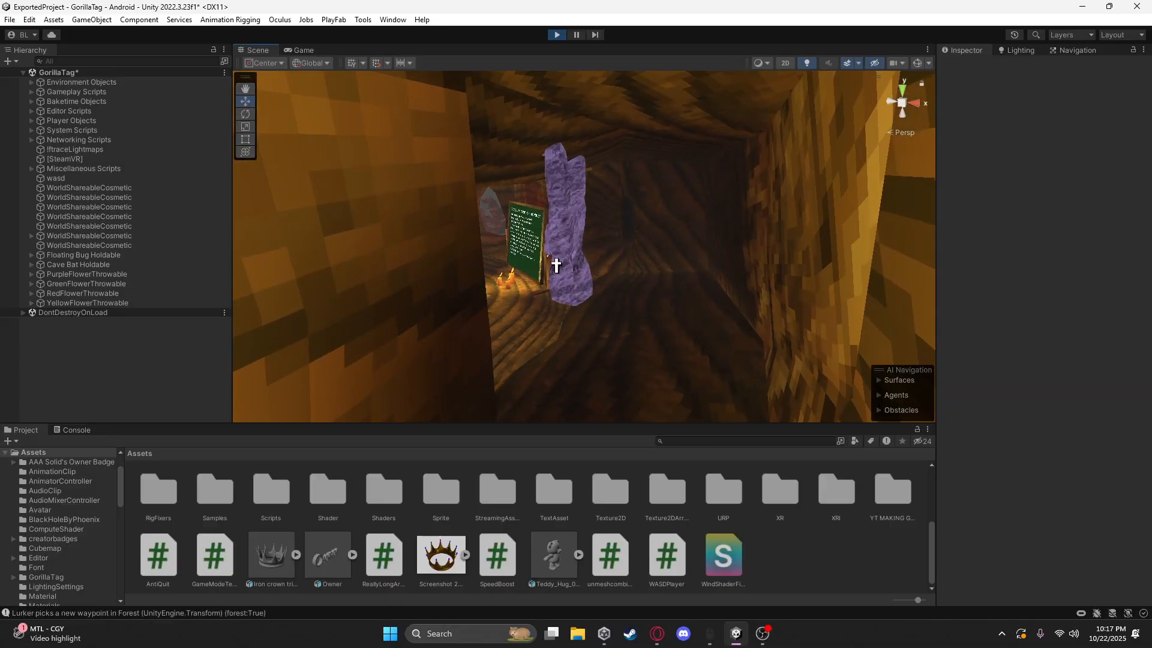
pyautogui.click(558, 268)
pyautogui.click(118, 160)
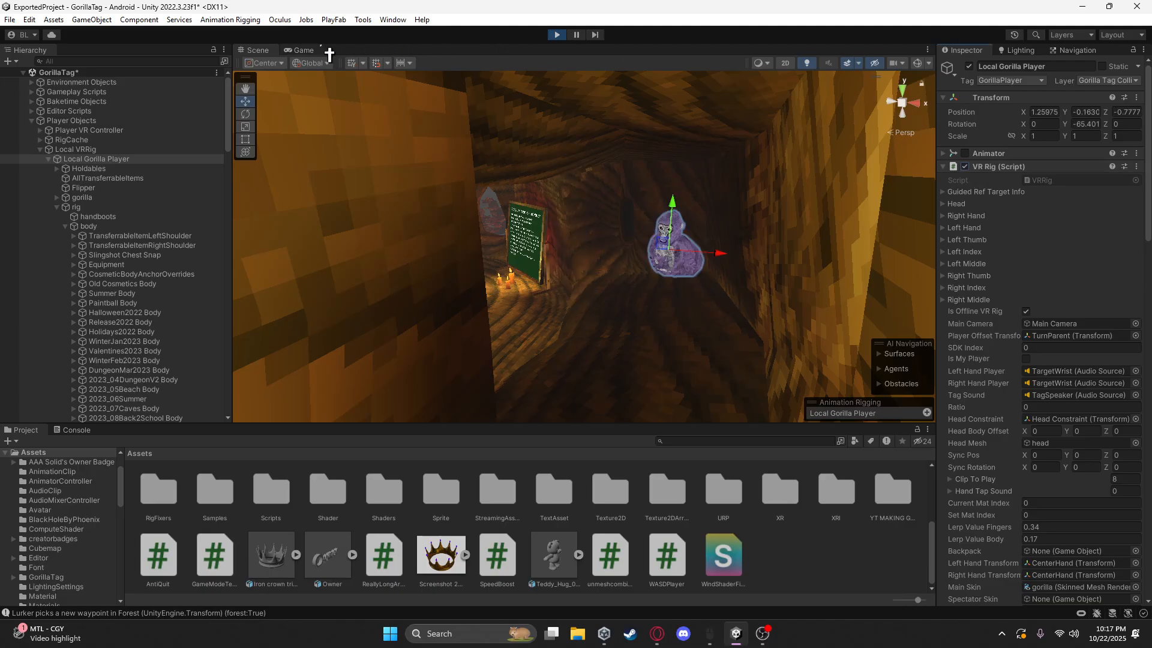
# Move the player through the tunnel to the cosmetics shop's checkout counter in the Game view
pyautogui.click(303, 50)
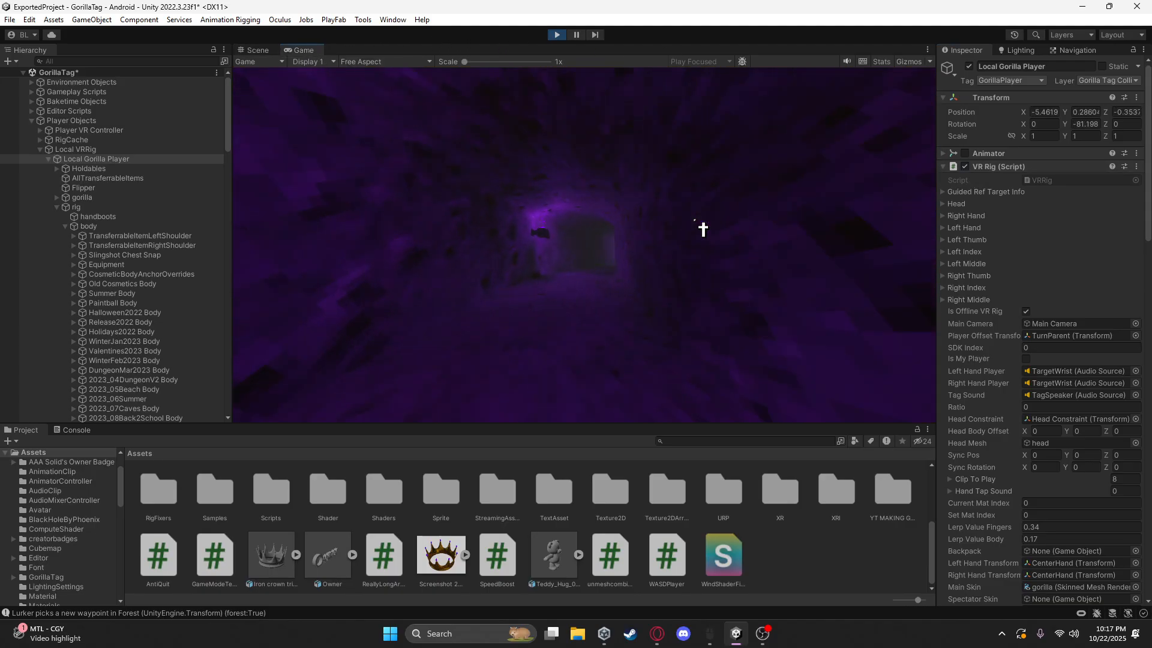
pyautogui.press('w')
pyautogui.moveTo(722, 231); pyautogui.dragTo(851, 246, button='right')
pyautogui.press('w')
pyautogui.press('w')
pyautogui.press('w')
pyautogui.press('w')
pyautogui.press('w')
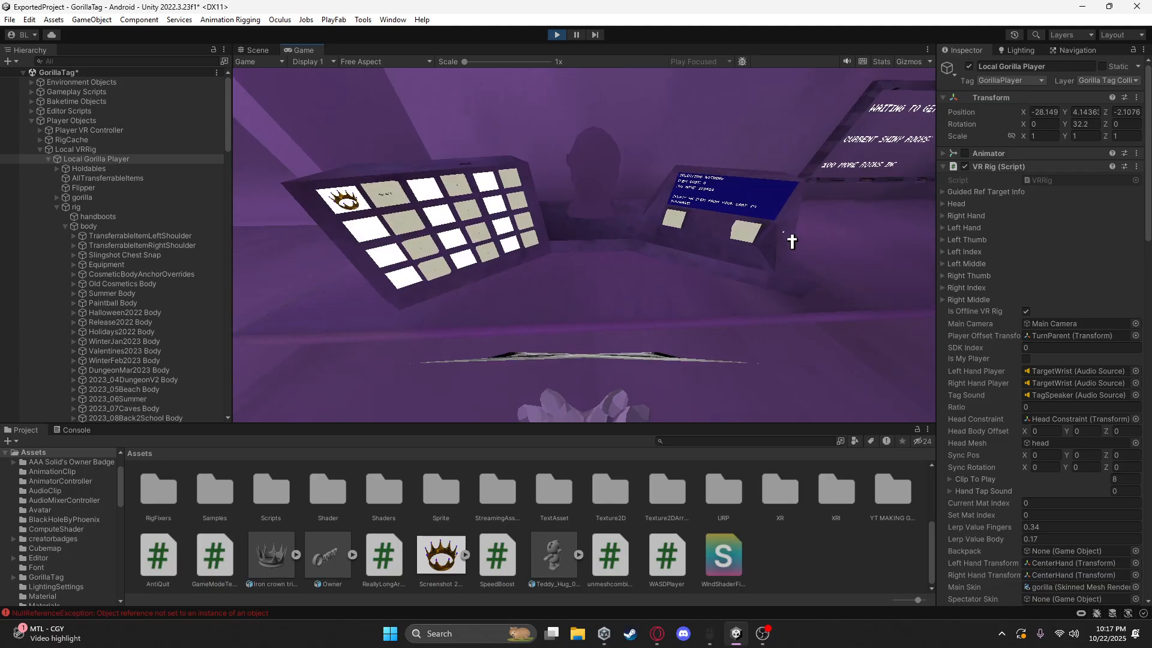
# Test-press the first Checkout Cart Button in the Scene view to preview the crown on the checkout head
pyautogui.click(259, 51)
pyautogui.moveTo(564, 217); pyautogui.dragTo(349, 263, button='right')
pyautogui.press('w')
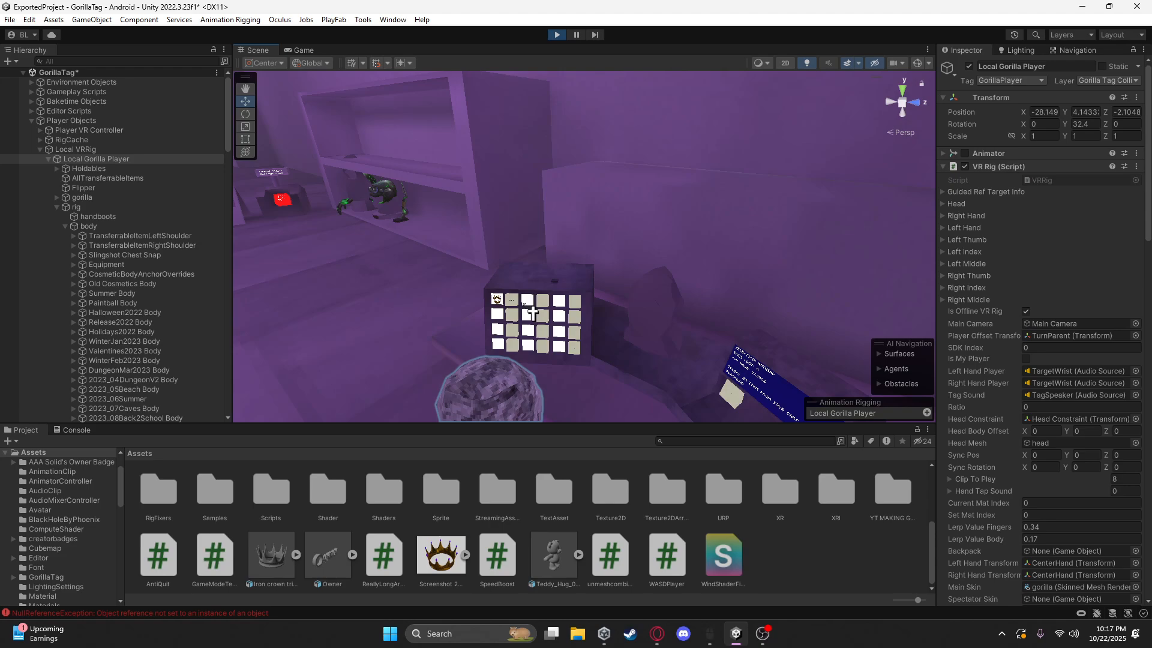
pyautogui.click(513, 300)
pyautogui.press('w')
pyautogui.moveTo(513, 300); pyautogui.dragTo(636, 330, button='right')
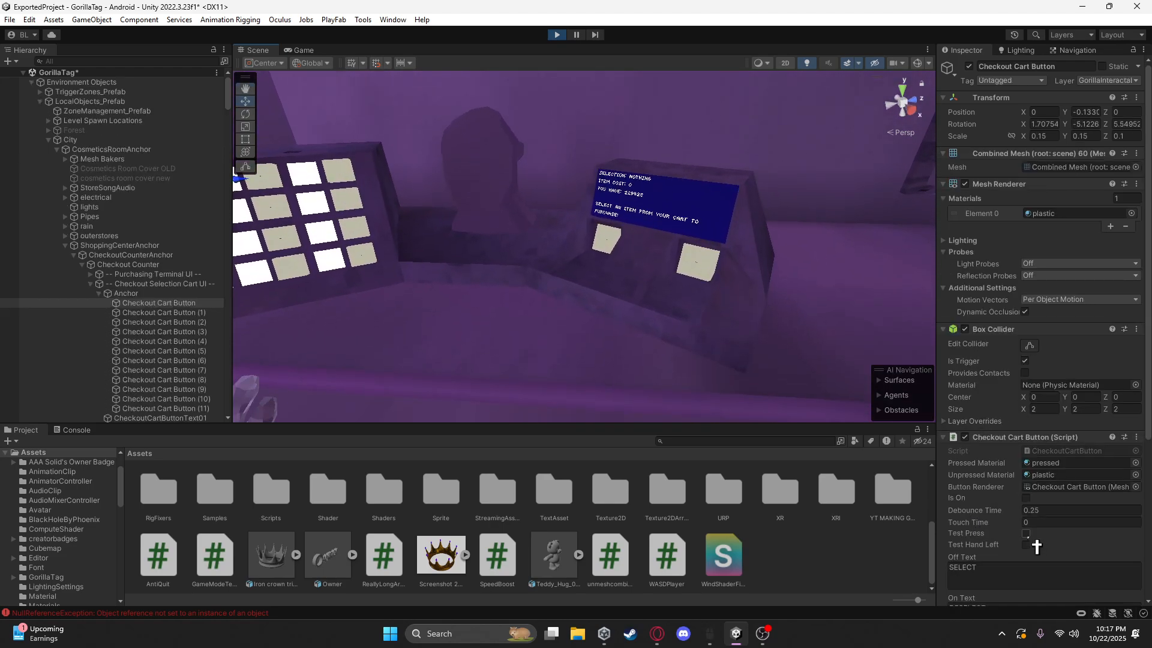
pyautogui.moveTo(677, 262); pyautogui.dragTo(620, 231, button='right')
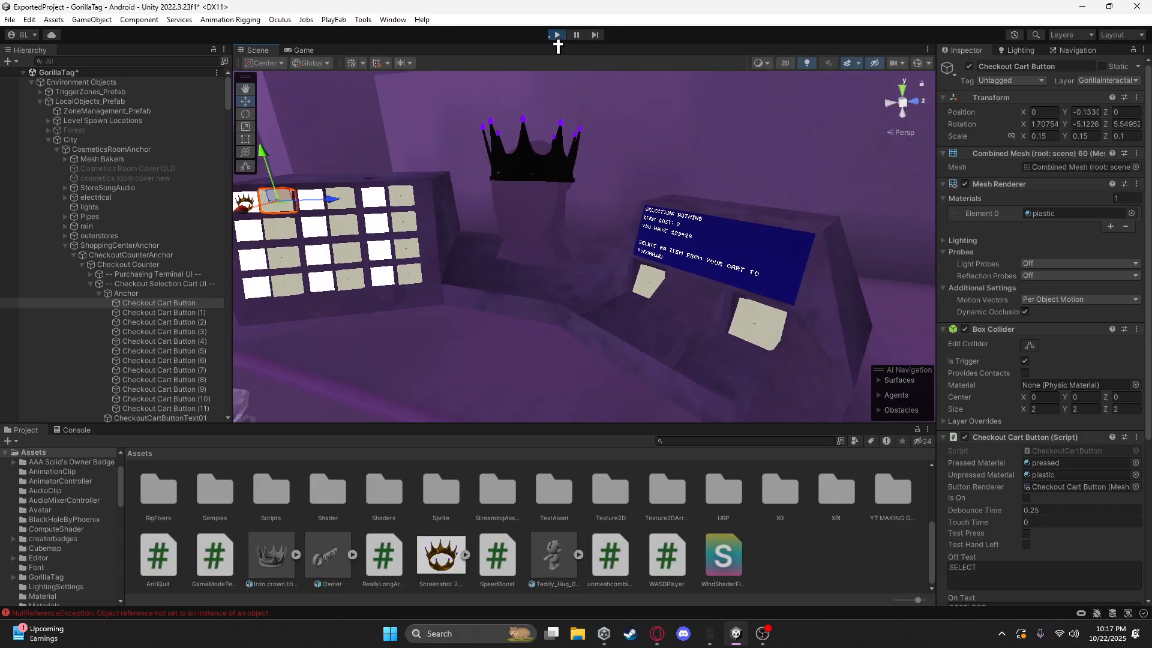
# Stop the running game and return to the Project assets
pyautogui.click(556, 33)
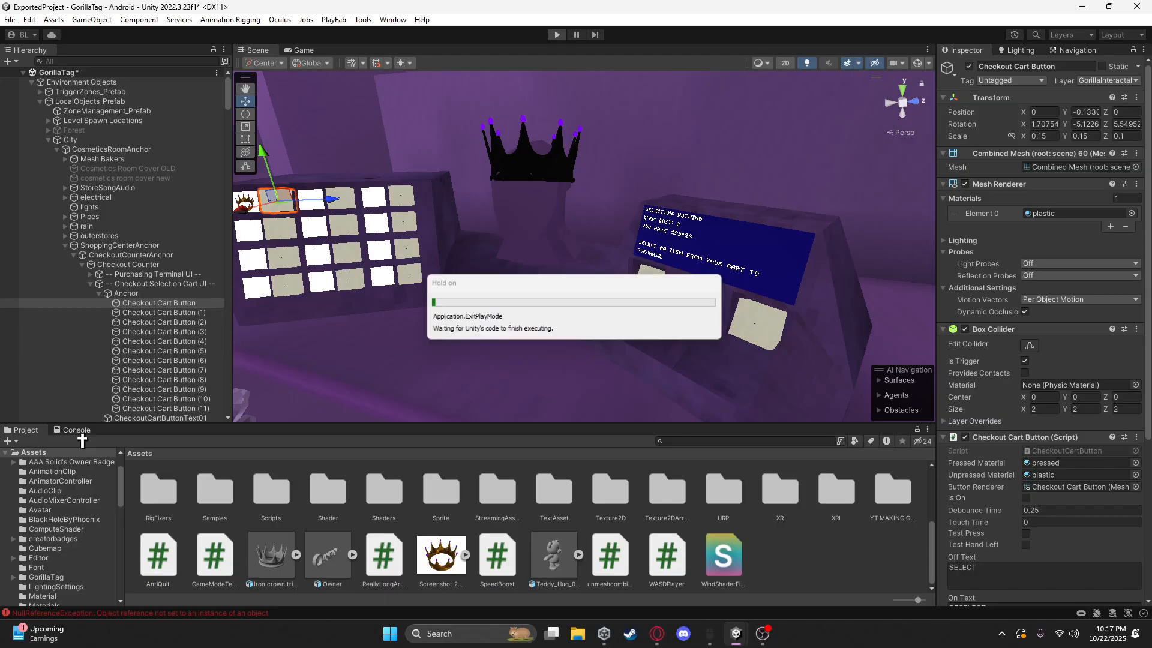
pyautogui.click(76, 429)
pyautogui.click(18, 442)
pyautogui.click(20, 432)
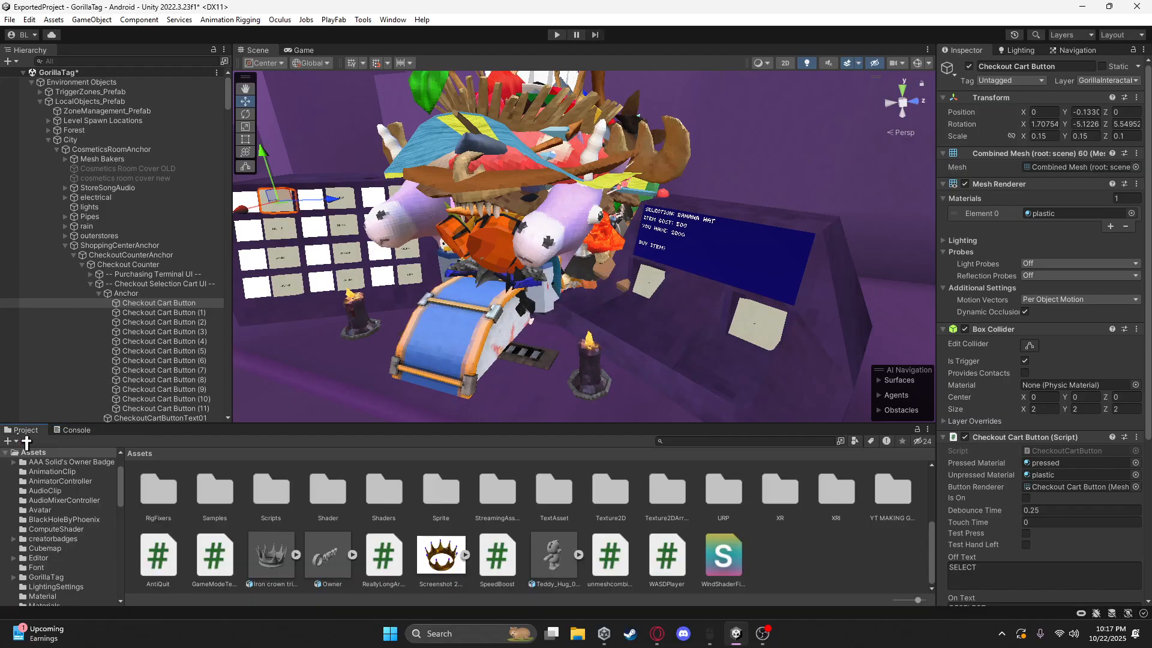
pyautogui.press('s')
pyautogui.moveTo(523, 375); pyautogui.dragTo(600, 372, button='right')
pyautogui.press('w')
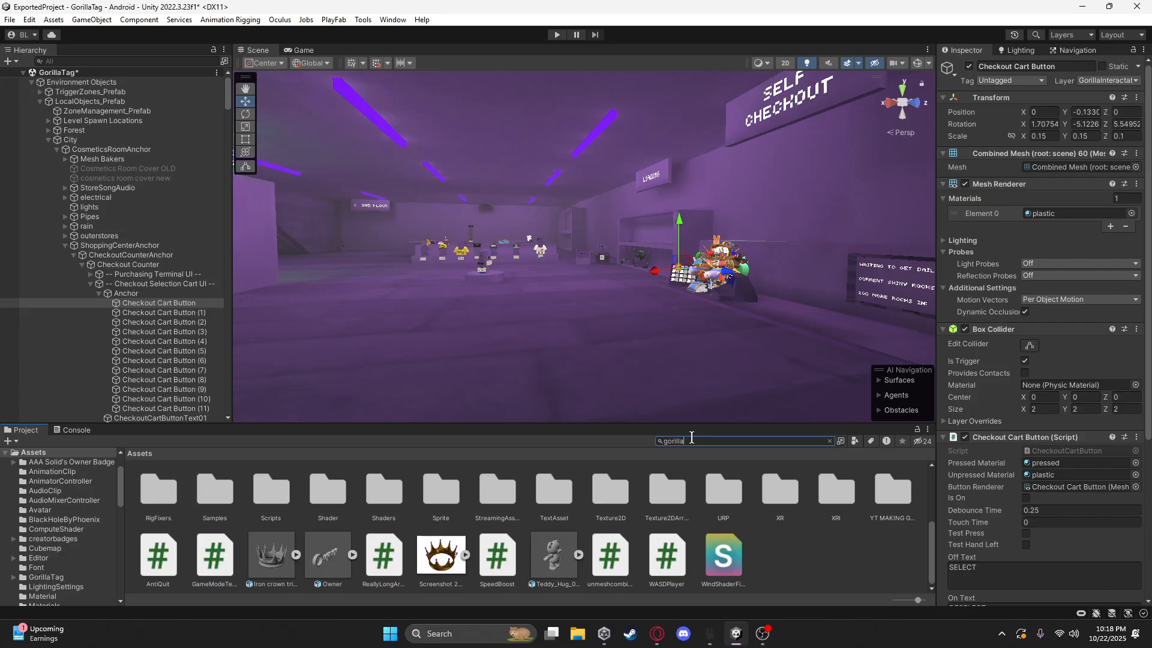
# Find the GorillaGameManager script, open it in Visual Studio and go to the end of the allcosmetics string
pyautogui.click(691, 439)
pyautogui.write('gorillagameman')
pyautogui.doubleClick(157, 492)
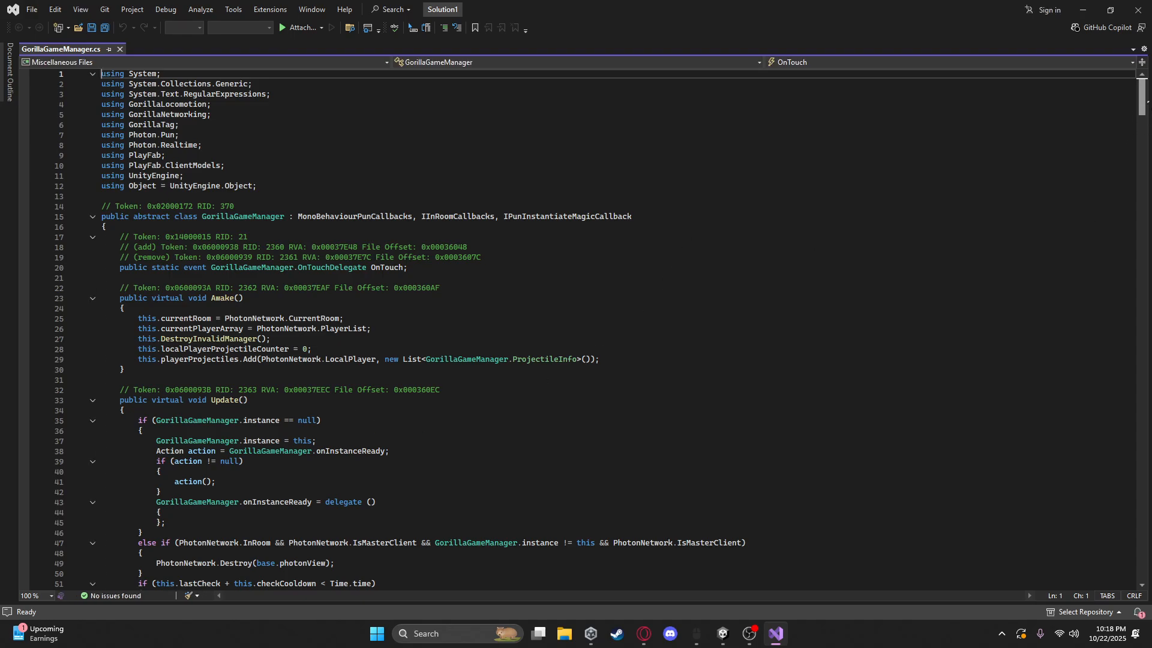
pyautogui.moveTo(1142, 99); pyautogui.dragTo(1133, 566)
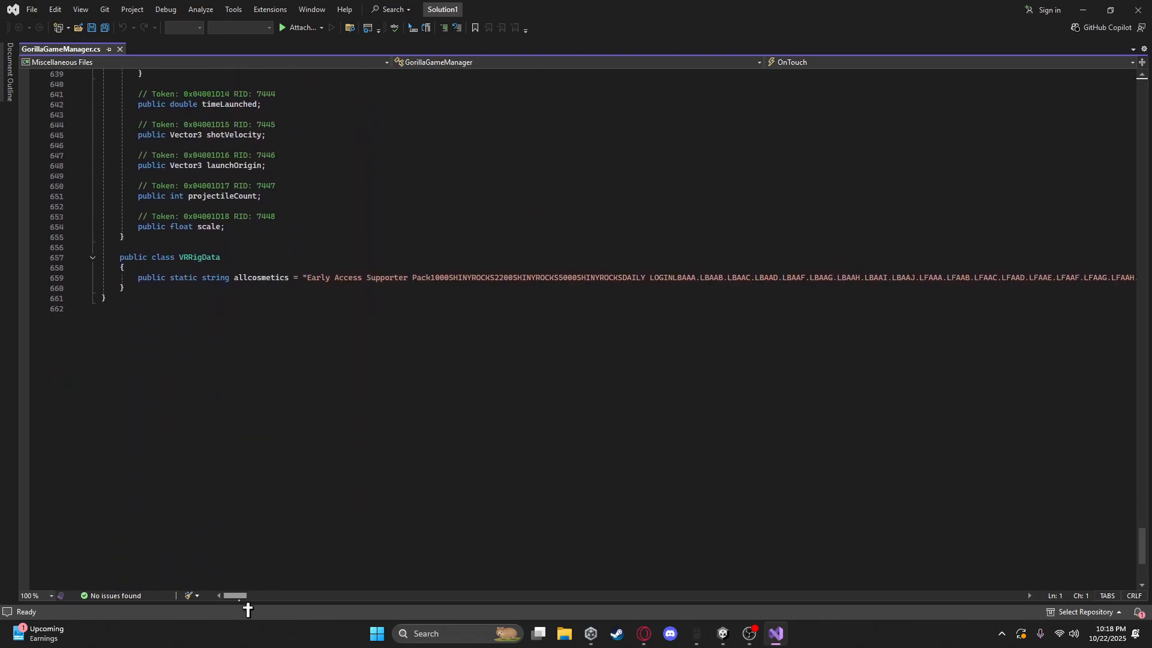
pyautogui.moveTo(248, 610); pyautogui.dragTo(1068, 531)
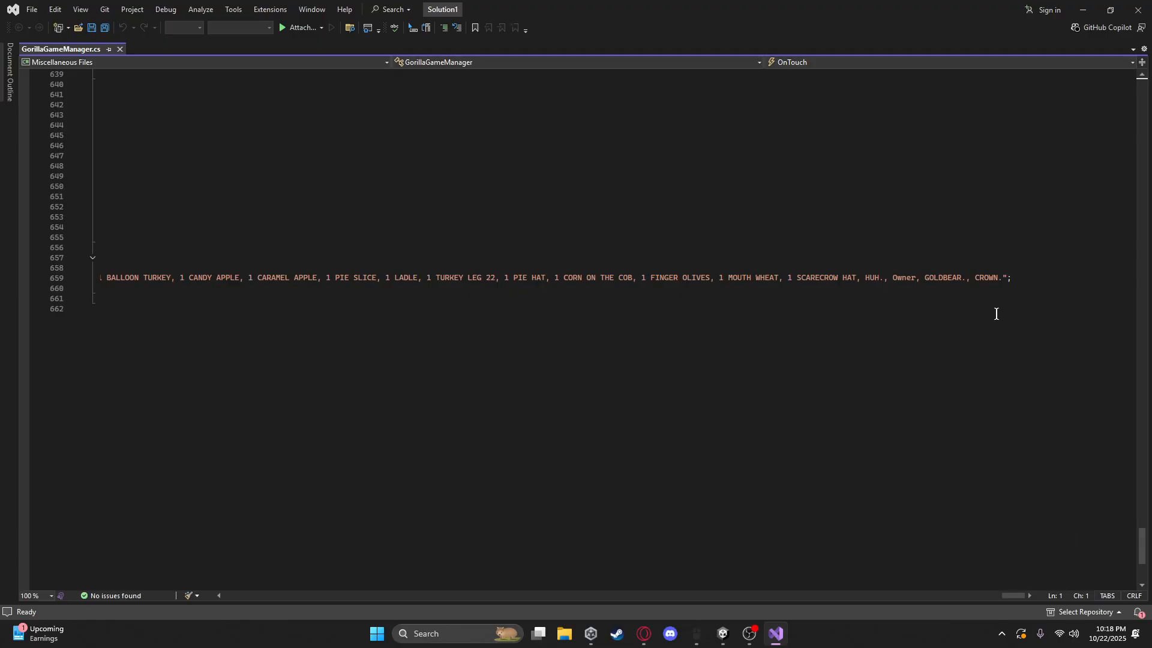
# Prefix HUH., Owner, GOLDBEAR. and CROWN. with "1 " in the allcosmetics string, and close the script with the changes saved
pyautogui.click(975, 280)
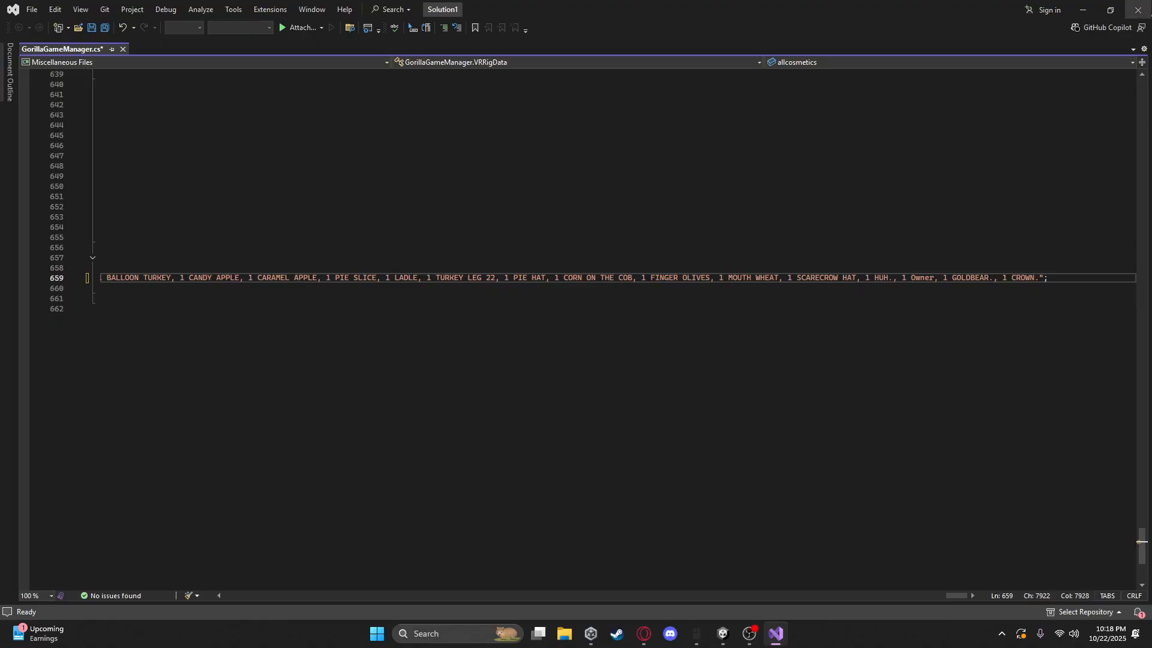
pyautogui.click(1138, 9)
pyautogui.click(534, 378)
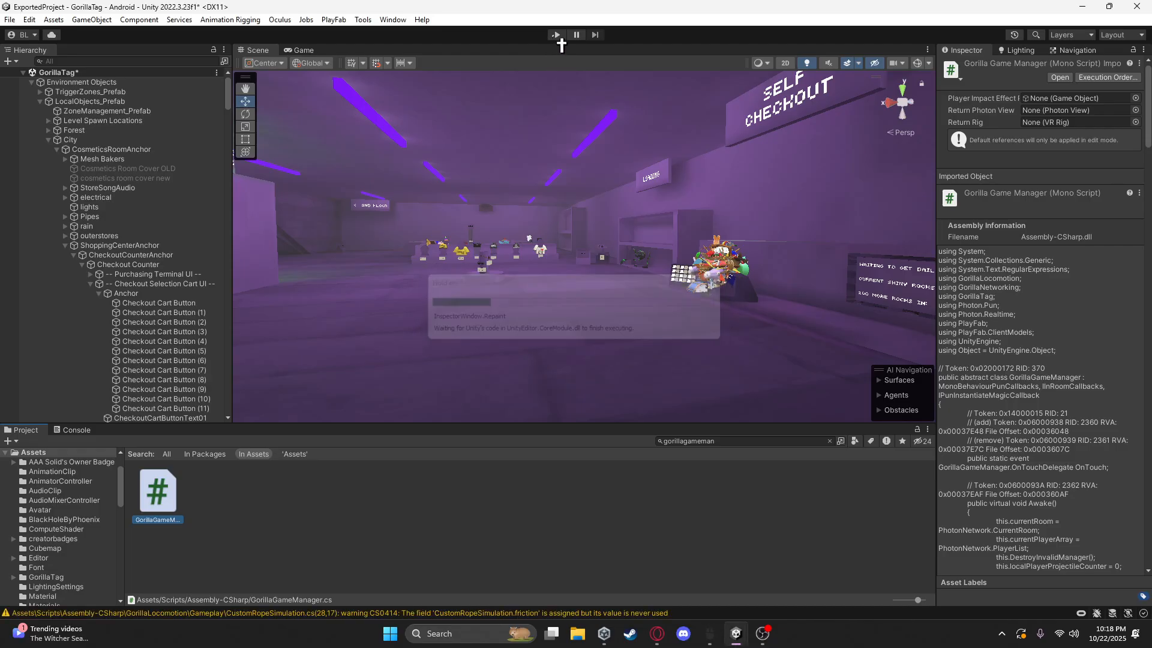
# Run the game again and turn the player's view toward the purple tunnel out of the tree room
pyautogui.click(557, 34)
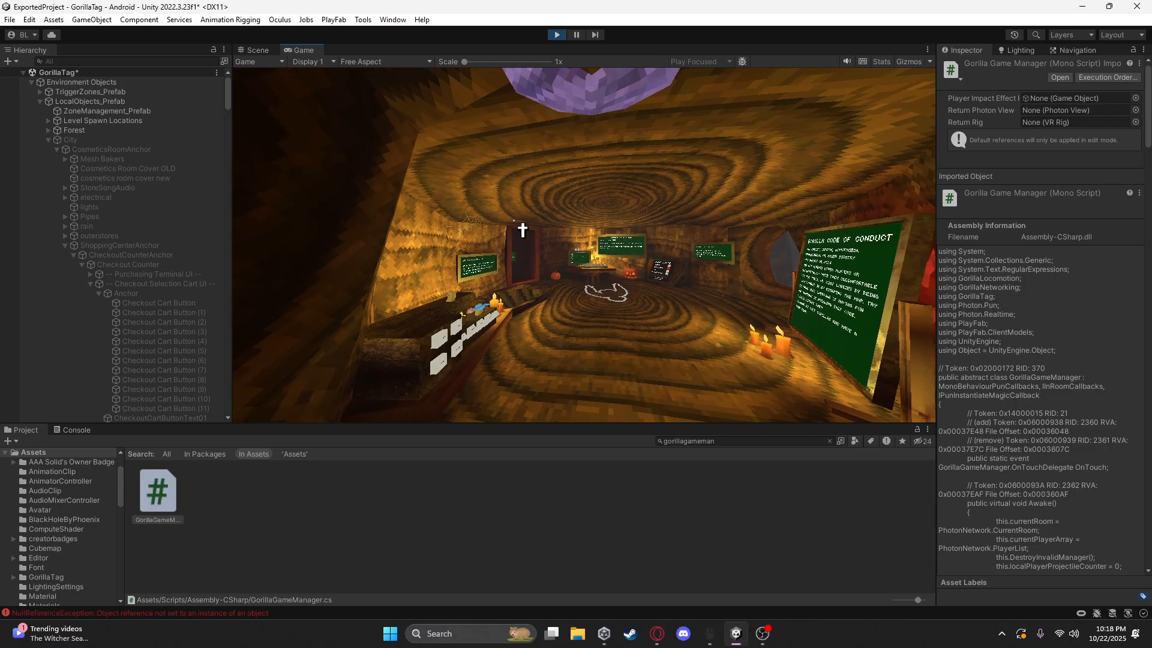
pyautogui.moveTo(516, 223); pyautogui.dragTo(328, 157, button='right')
pyautogui.scroll(-20, 127, 211)
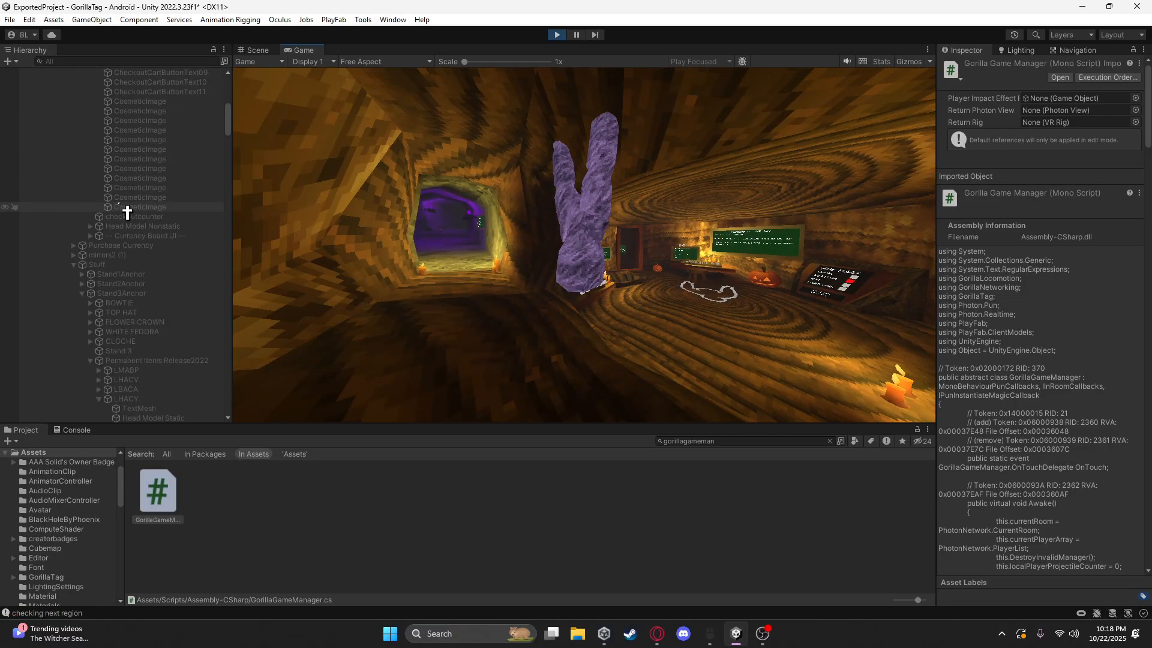
pyautogui.scroll(20, 127, 211)
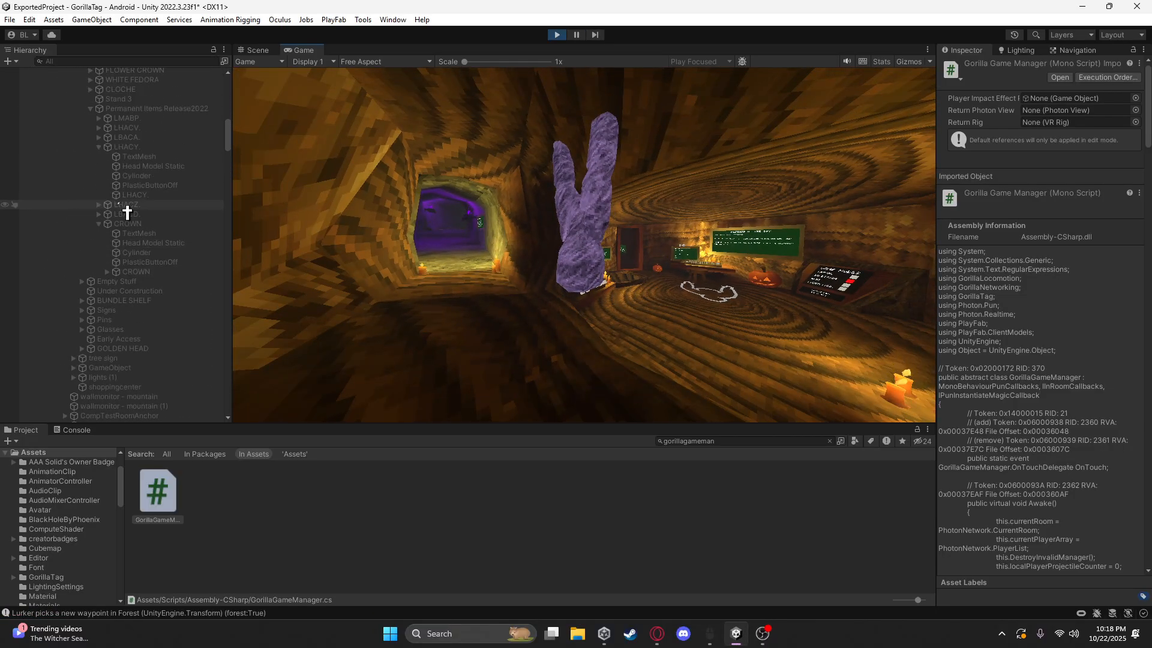
pyautogui.scroll(3, 126, 211)
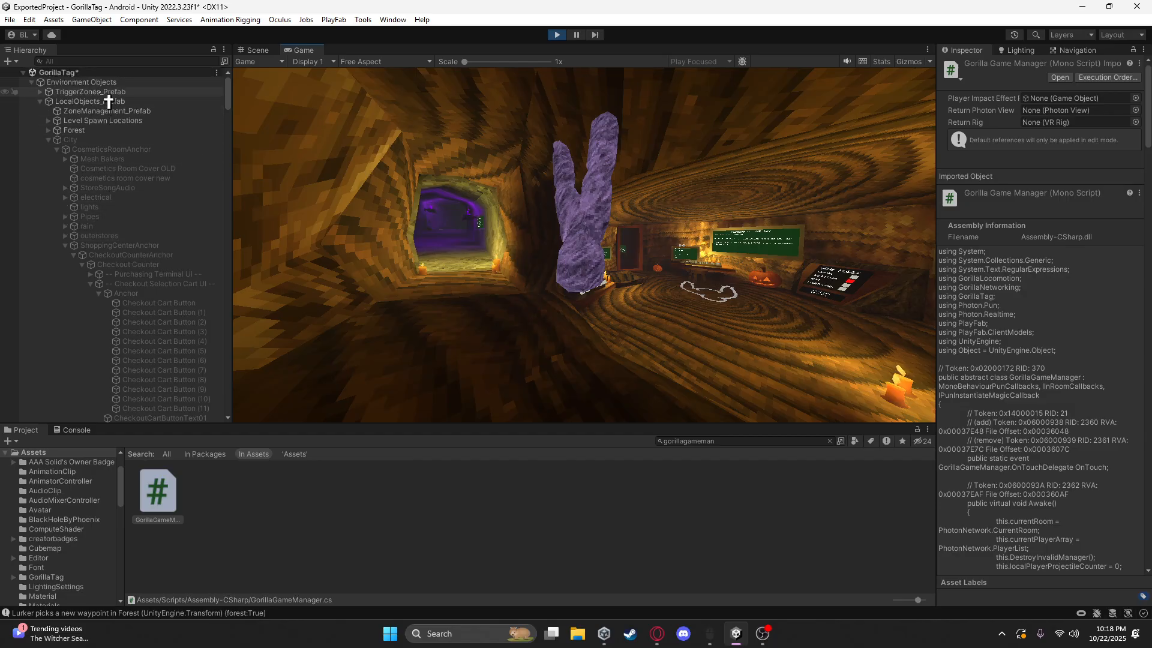
# Search the Hierarchy for "local" and enable the VR Rig script on Local Gorilla Player
pyautogui.click(104, 59)
pyautogui.write('loca')
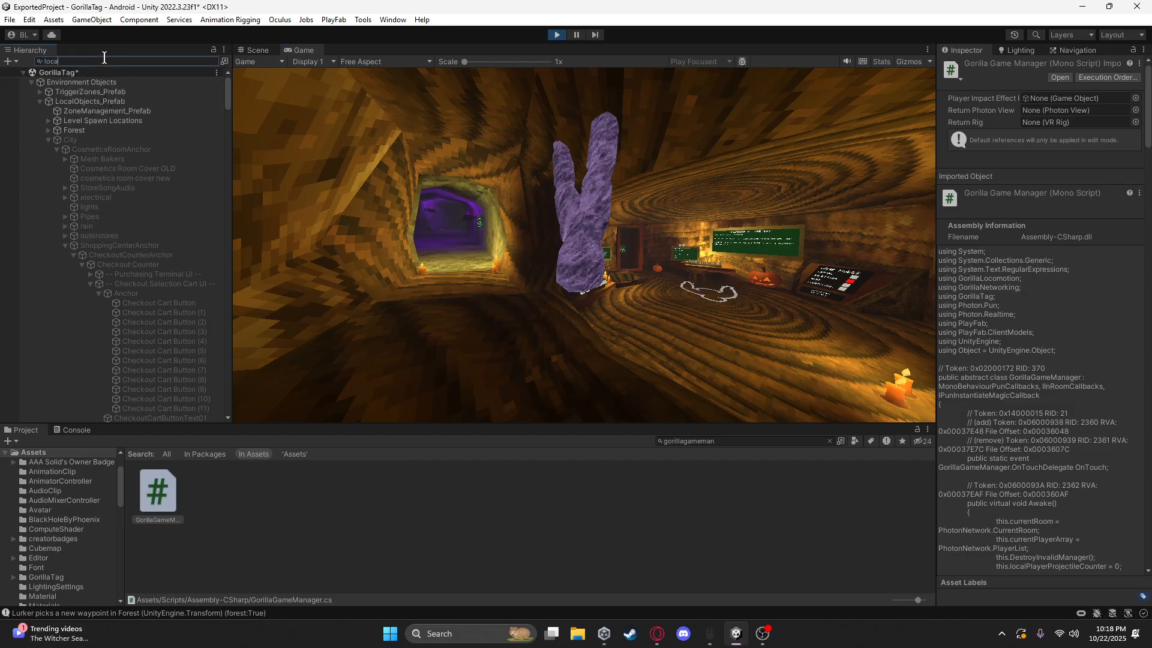
pyautogui.write('l')
pyautogui.click(116, 92)
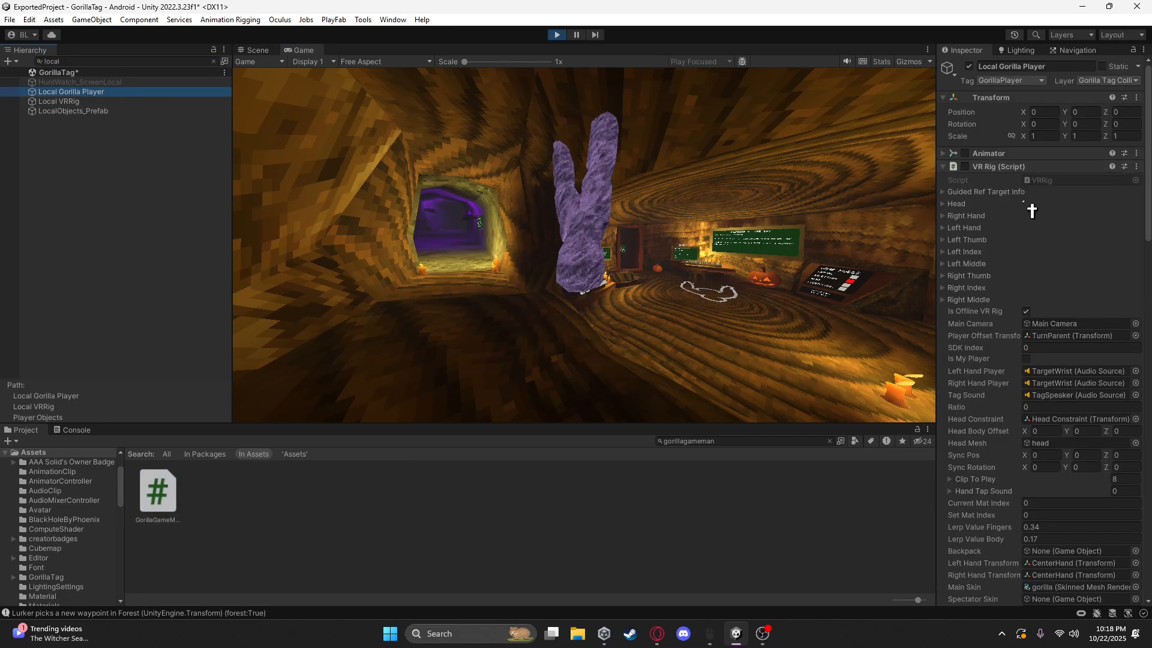
pyautogui.click(965, 167)
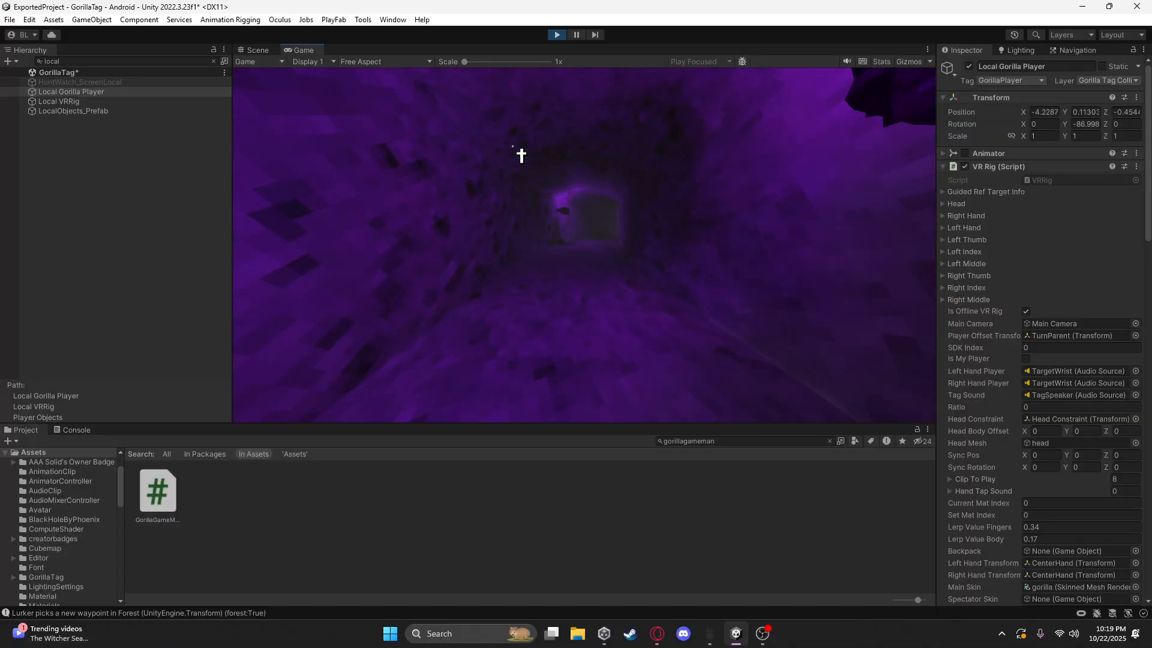
# Move the player through the tunnel to the cosmetics shop's checkout counter
pyautogui.press('w')
pyautogui.moveTo(532, 154); pyautogui.dragTo(480, 124, button='right')
pyautogui.press('w')
pyautogui.press('w')
pyautogui.press('w')
pyautogui.press('s')
pyautogui.press('w')
pyautogui.press('w')
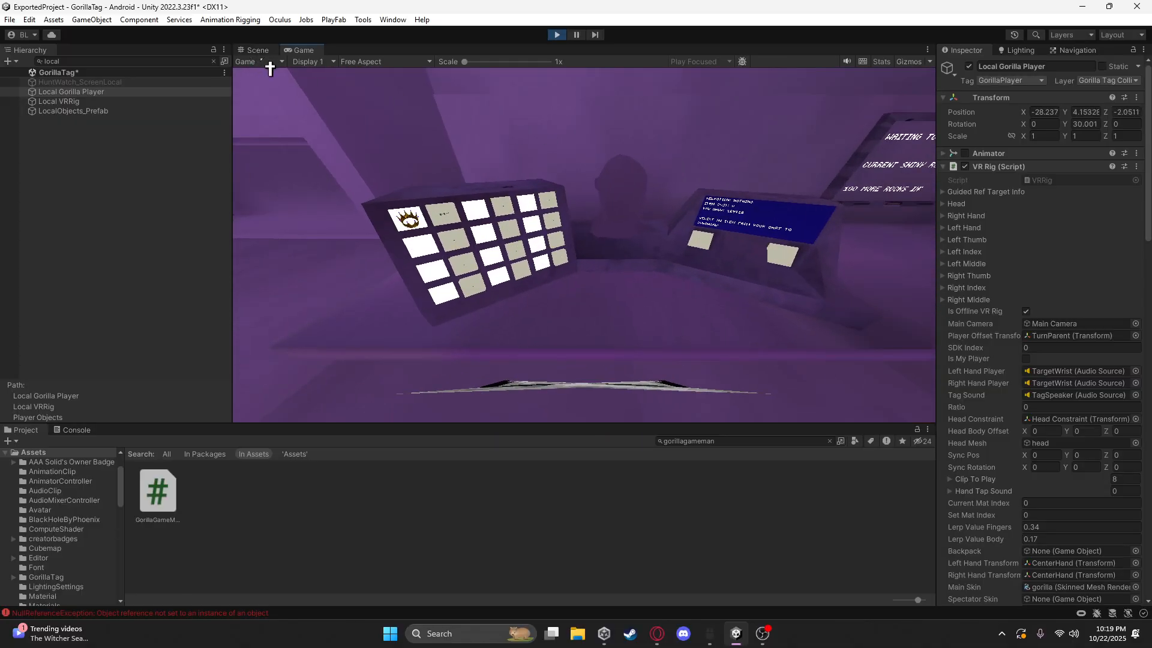
# Test-press the first Checkout Cart Button in the Scene view to select the crown for purchase
pyautogui.click(259, 51)
pyautogui.press('w')
pyautogui.moveTo(537, 205); pyautogui.dragTo(774, 303, button='right')
pyautogui.press('w')
pyautogui.click(660, 264)
pyautogui.click(1027, 533)
# Buy the CROWN. item at the checkout terminal by test-pressing Purchase Button Right and Purchase Button Left
pyautogui.press('s')
pyautogui.click(672, 315)
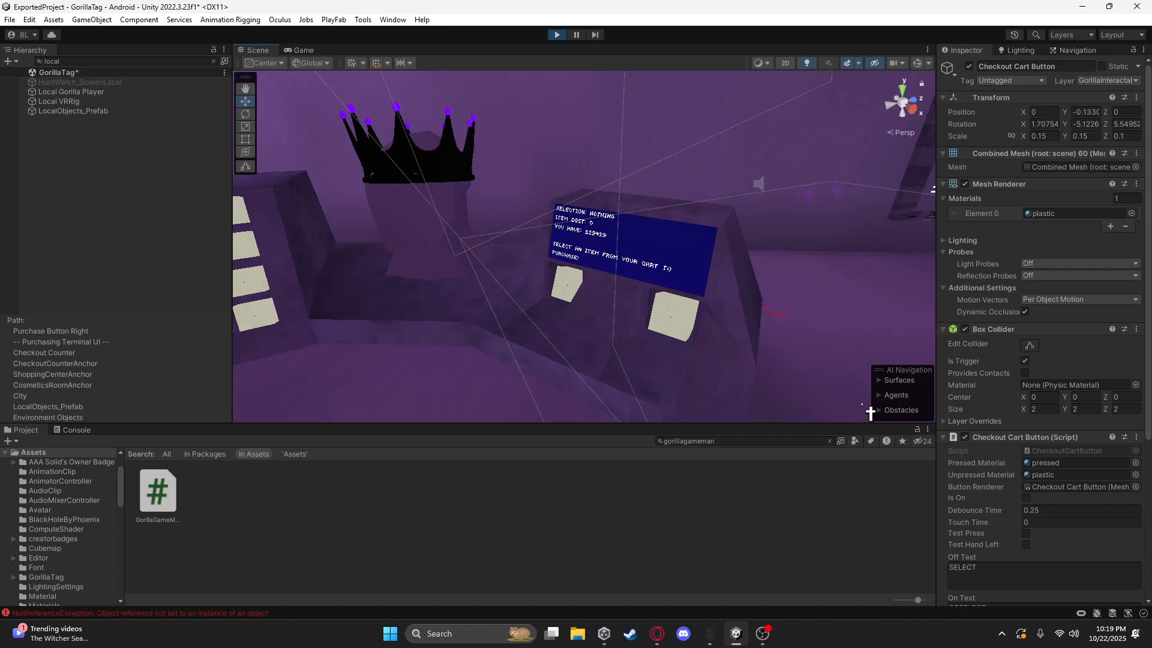
pyautogui.click(573, 291)
pyautogui.moveTo(698, 192); pyautogui.dragTo(685, 183, button='right')
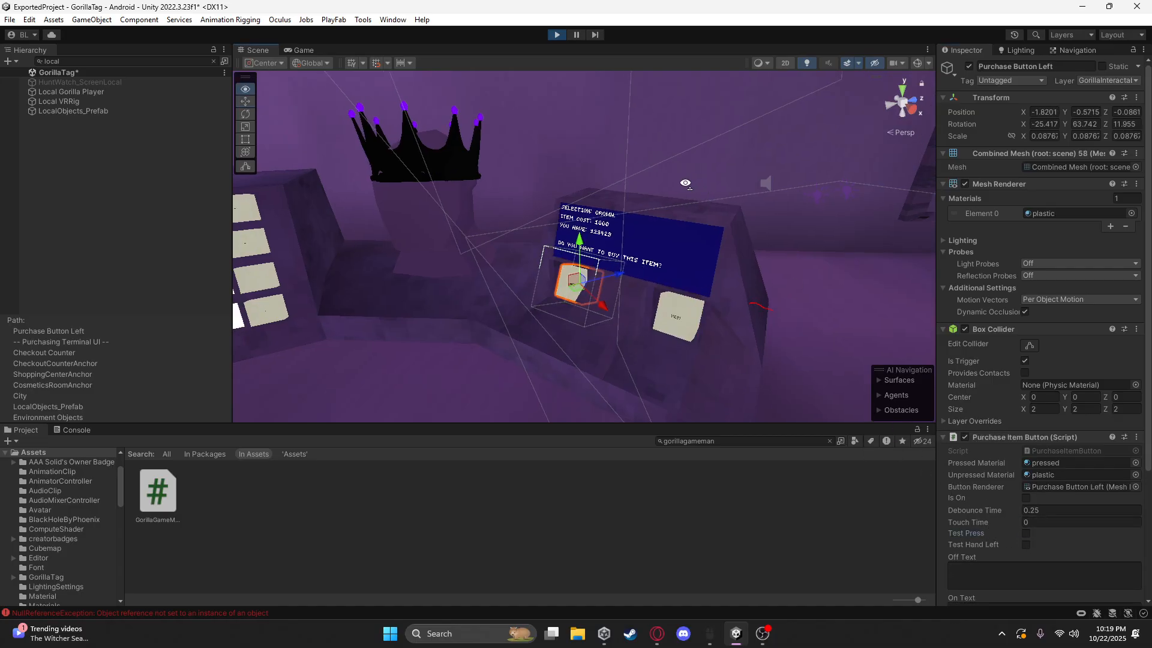
pyautogui.moveTo(690, 327); pyautogui.dragTo(640, 226, button='right')
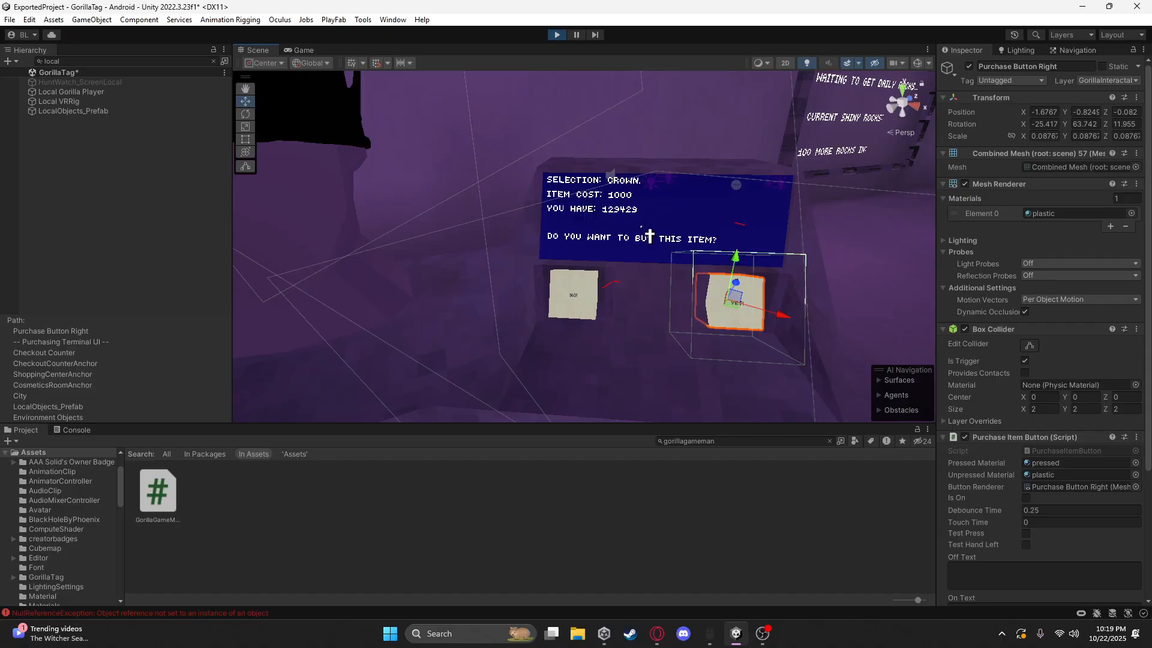
pyautogui.click(1026, 535)
pyautogui.moveTo(647, 278); pyautogui.dragTo(1131, 214, button='right')
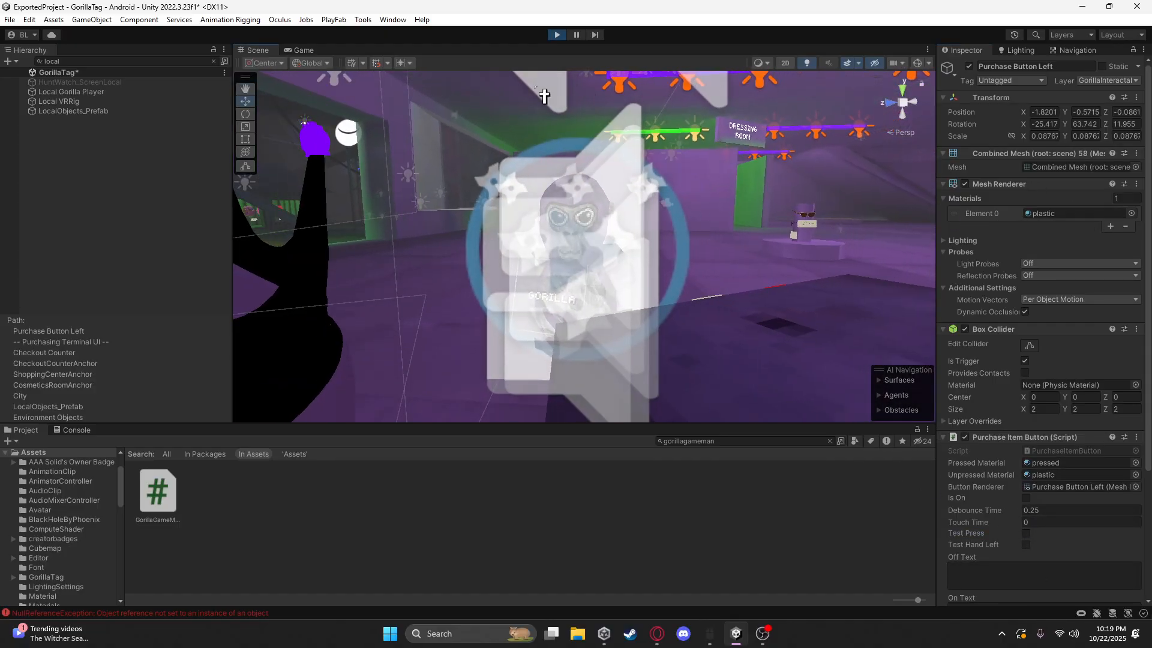
# Move the player from the shop across the city to the wardrobe with the three mannequin heads
pyautogui.click(304, 51)
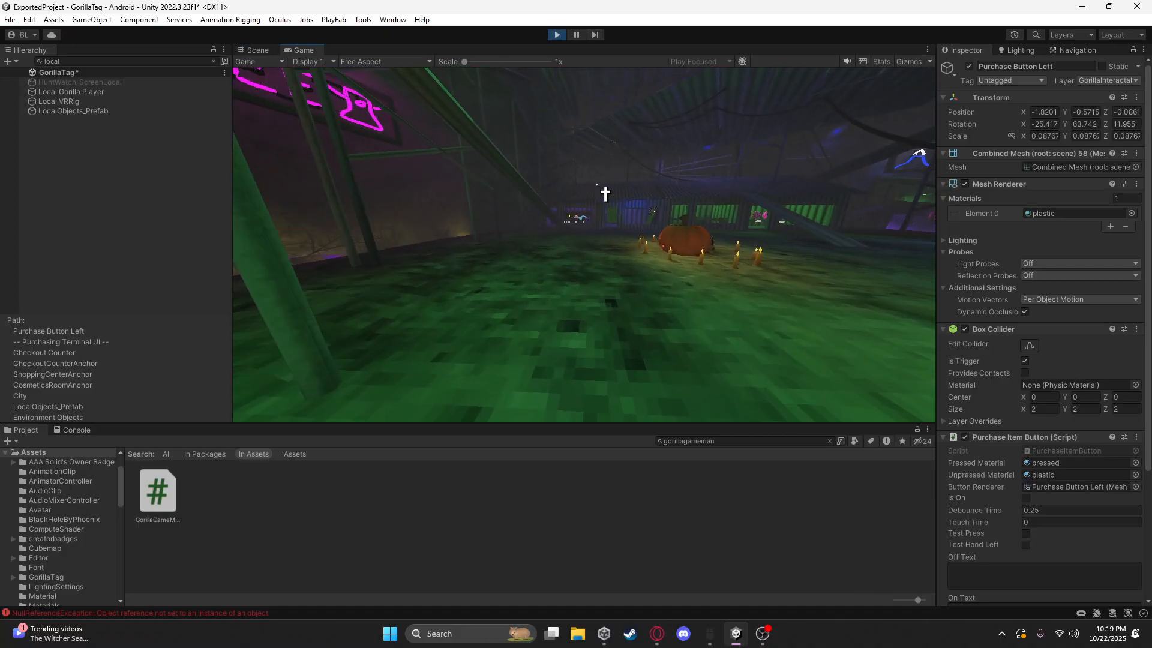
pyautogui.press('w')
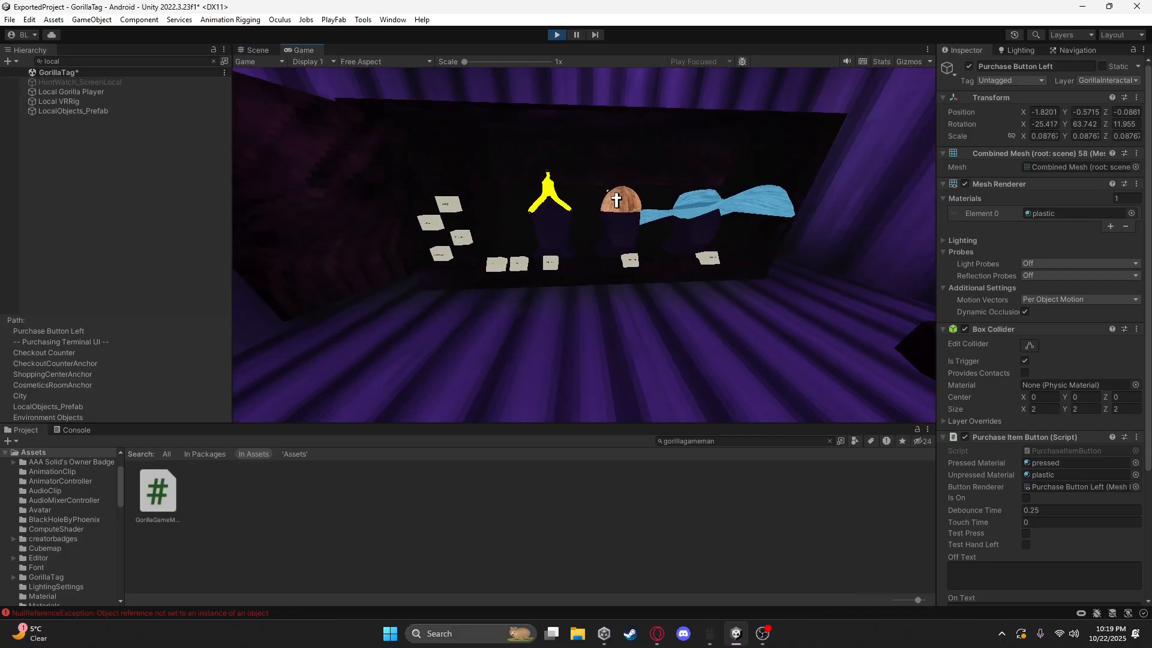
pyautogui.press('d')
# Page the city wardrobe's hats forward by test-pressing WardrobeRightItem in the Scene view
pyautogui.click(260, 50)
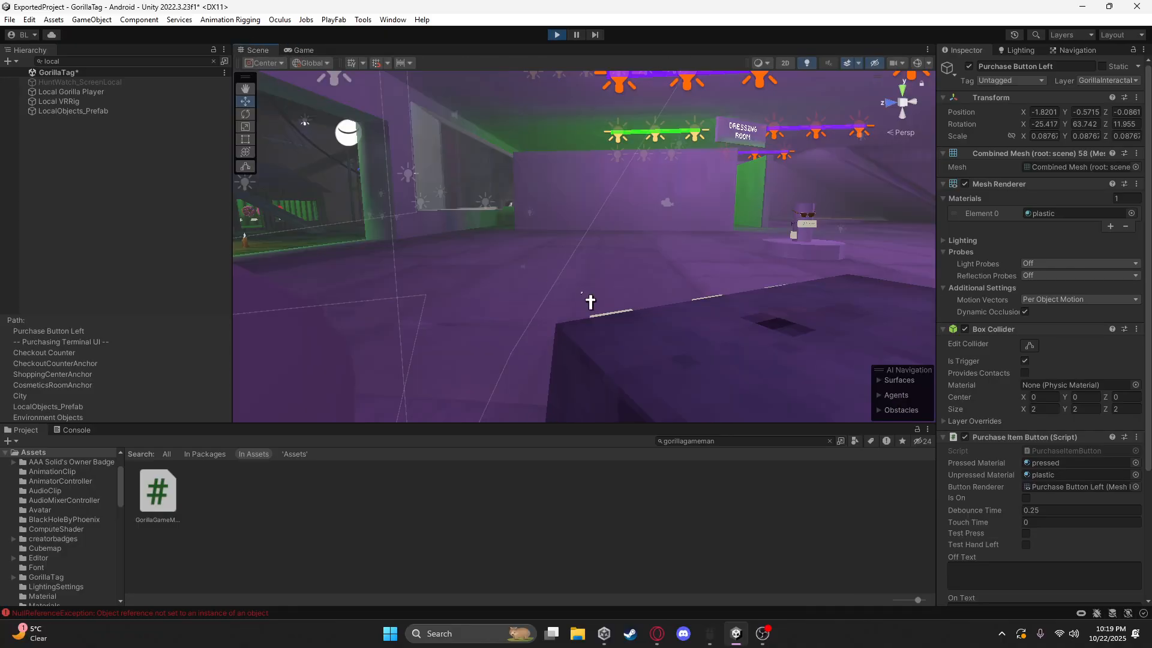
pyautogui.press('w')
pyautogui.moveTo(588, 302); pyautogui.dragTo(239, 280, button='right')
pyautogui.press('w')
pyautogui.click(462, 213)
pyautogui.moveTo(463, 213); pyautogui.dragTo(855, 132, button='right')
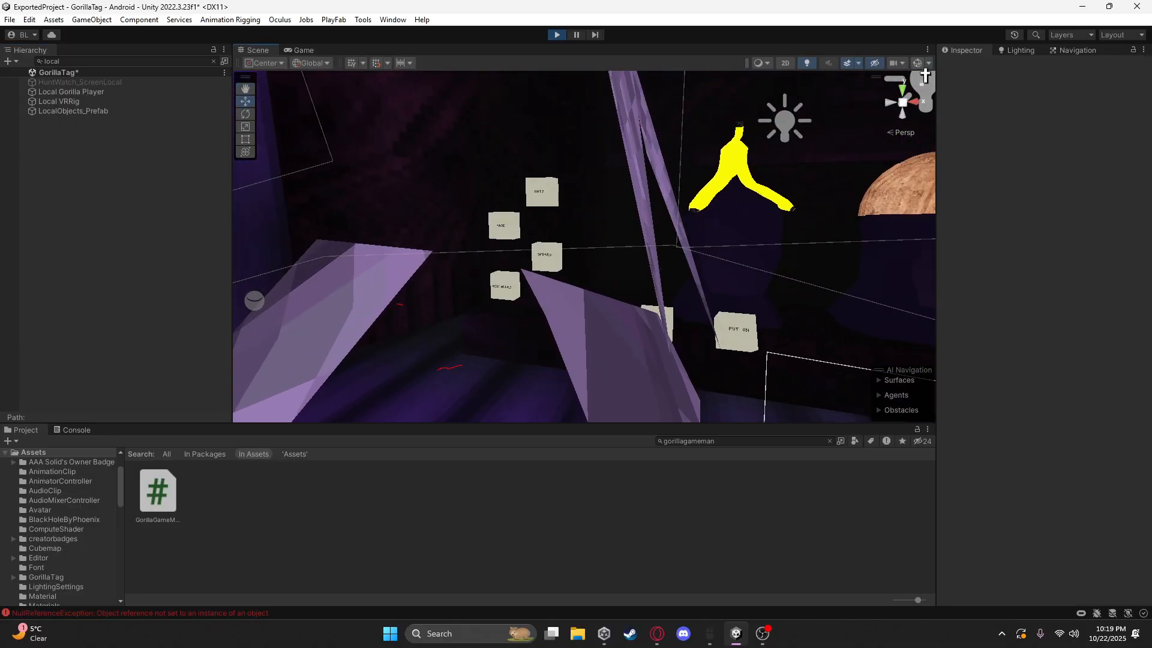
pyautogui.press('w')
pyautogui.moveTo(735, 188); pyautogui.dragTo(736, 198, button='right')
pyautogui.click(686, 354)
pyautogui.moveTo(680, 350); pyautogui.dragTo(717, 360, button='right')
pyautogui.press('d')
pyautogui.click(1027, 534)
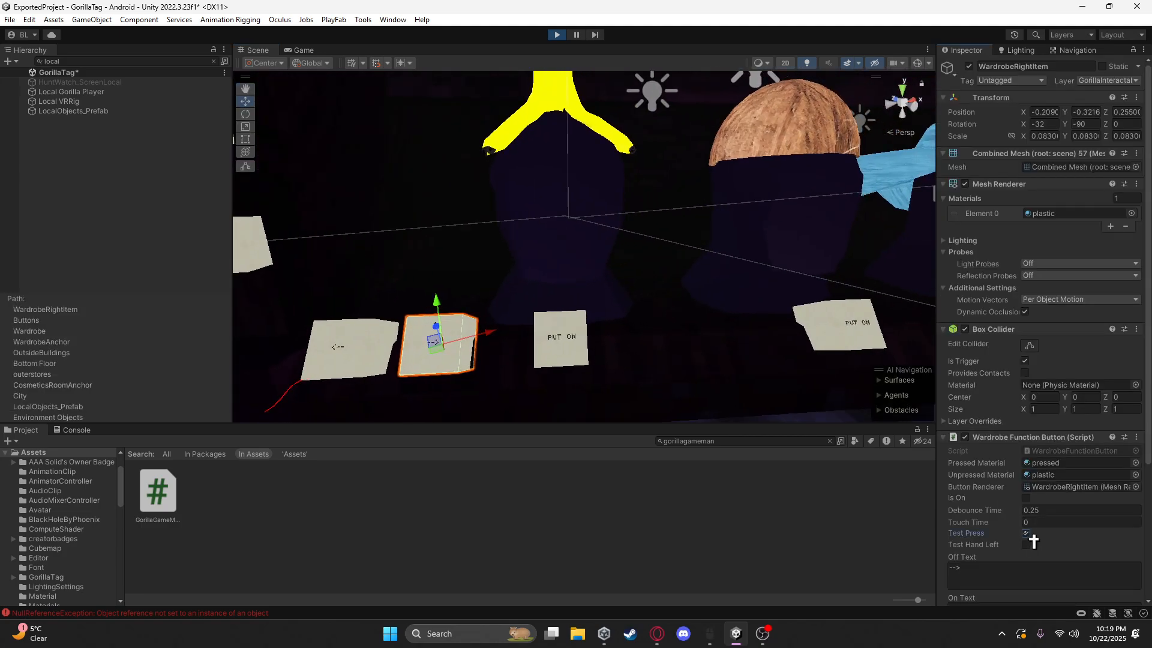
# Page the hats backward by test-pressing WardrobeLeftButton on the city wardrobe and on the tree room wardrobe
pyautogui.moveTo(502, 323); pyautogui.dragTo(508, 327, button='right')
pyautogui.press('s')
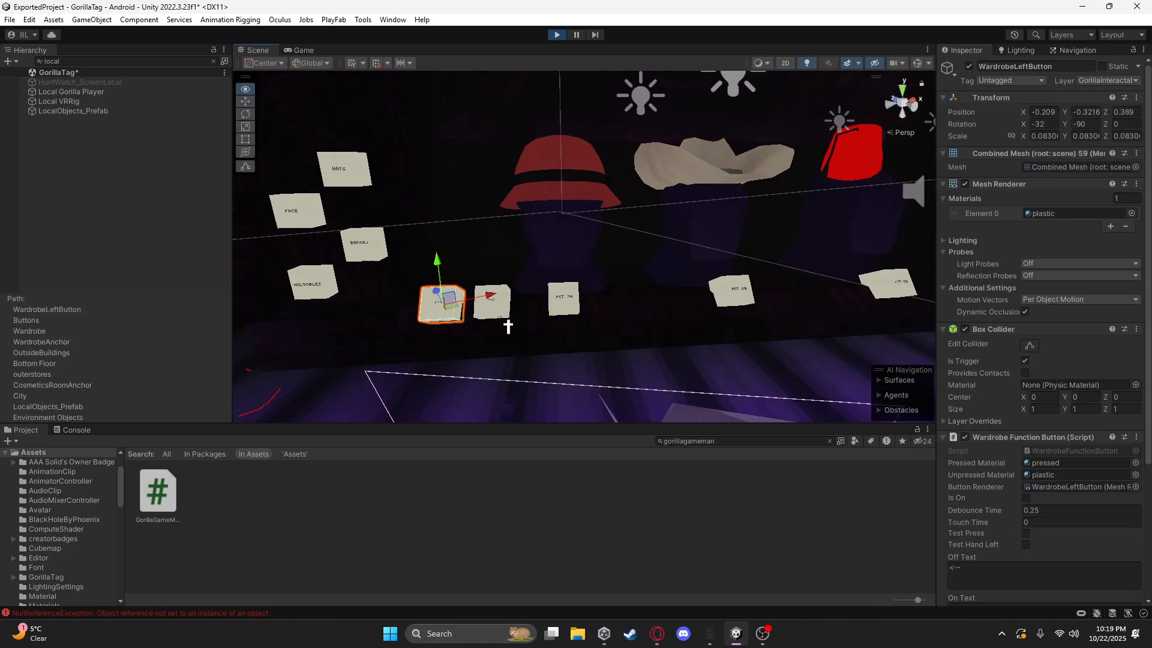
pyautogui.moveTo(660, 303); pyautogui.dragTo(1099, 382, button='right')
pyautogui.press('w')
pyautogui.press('w')
pyautogui.click(565, 299)
pyautogui.click(570, 306)
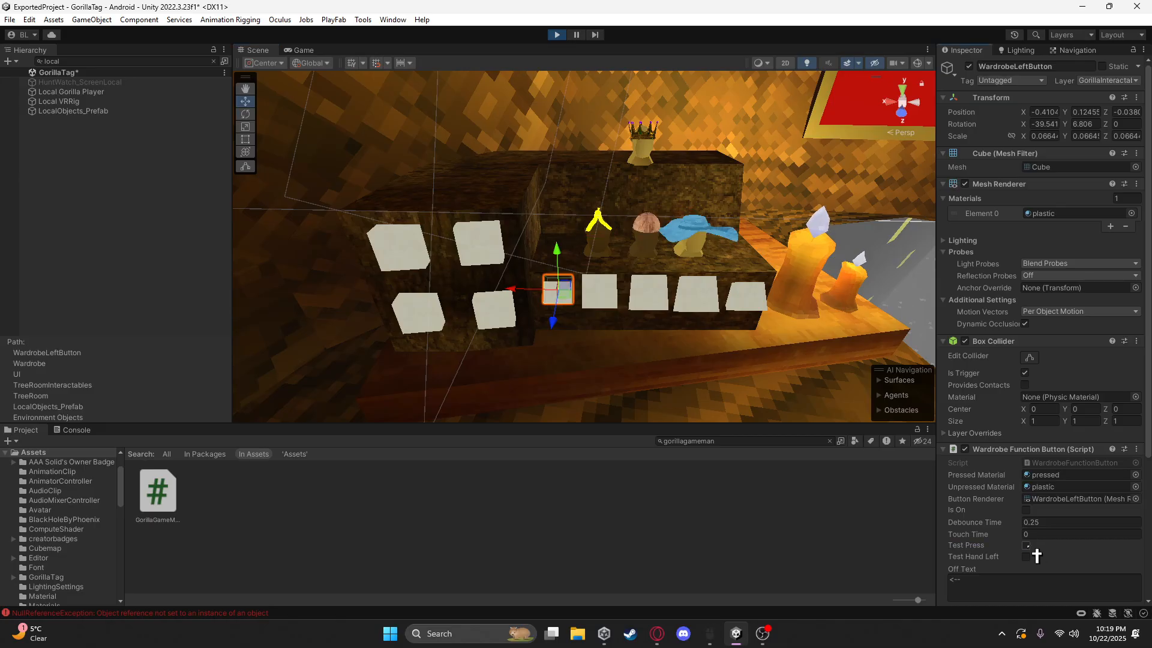
# Move the player back to the tree room wardrobe and check the Owner and crown items on its heads
pyautogui.click(305, 50)
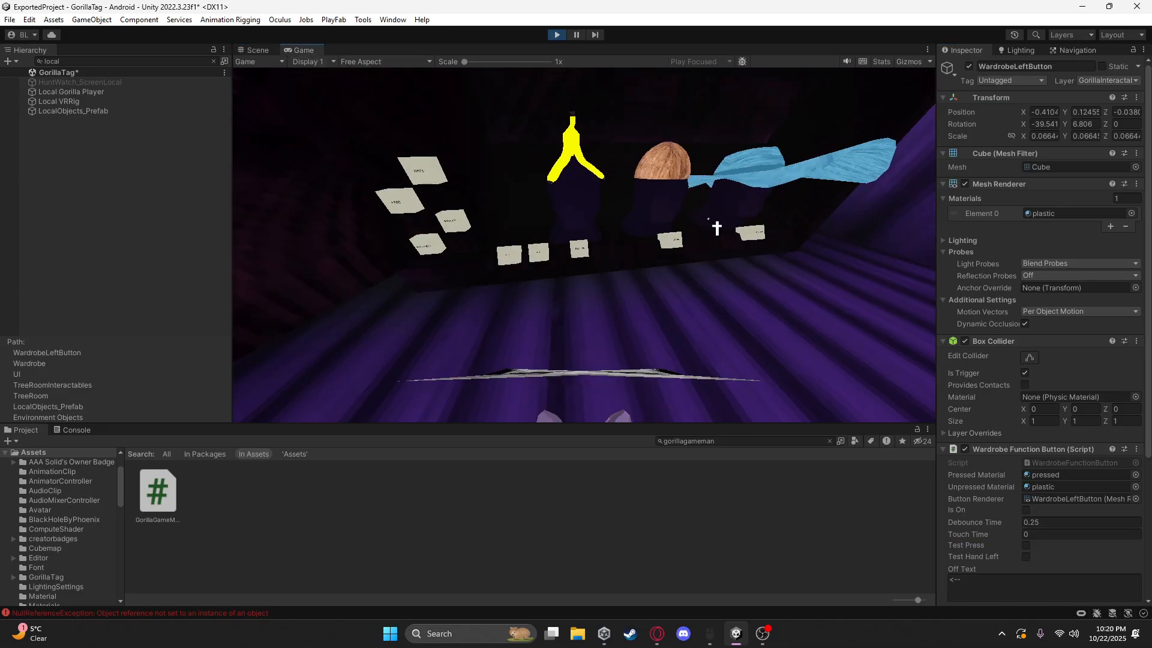
pyautogui.press('w')
pyautogui.moveTo(709, 217); pyautogui.dragTo(804, 373, button='right')
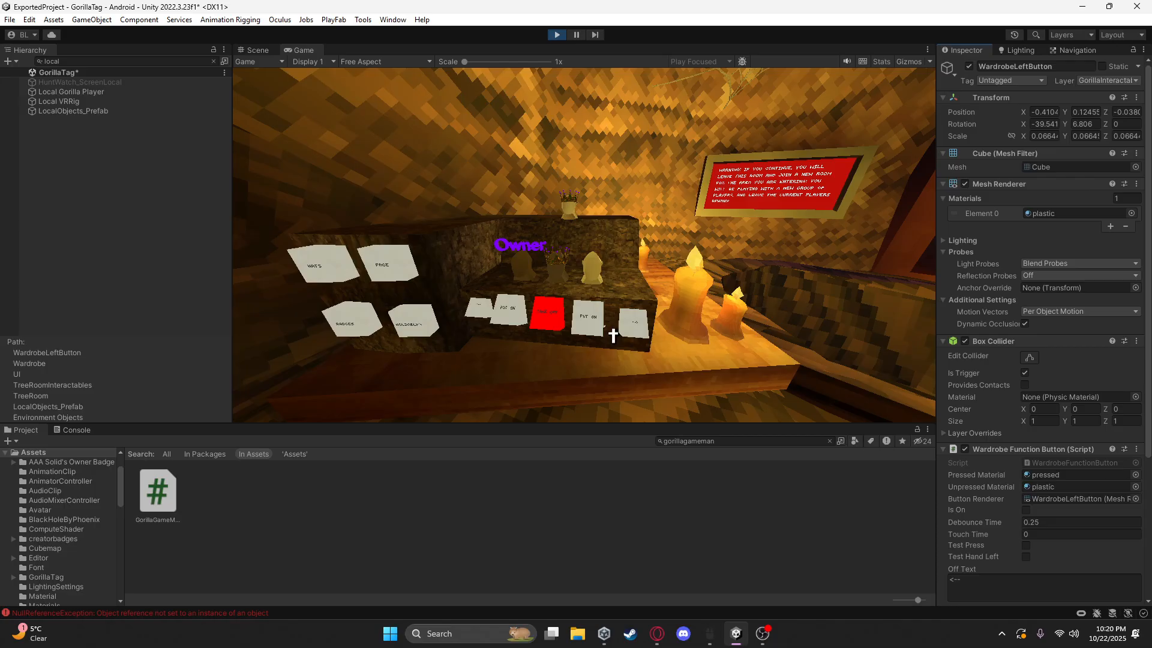
pyautogui.press('s')
pyautogui.moveTo(613, 336); pyautogui.dragTo(609, 210, button='right')
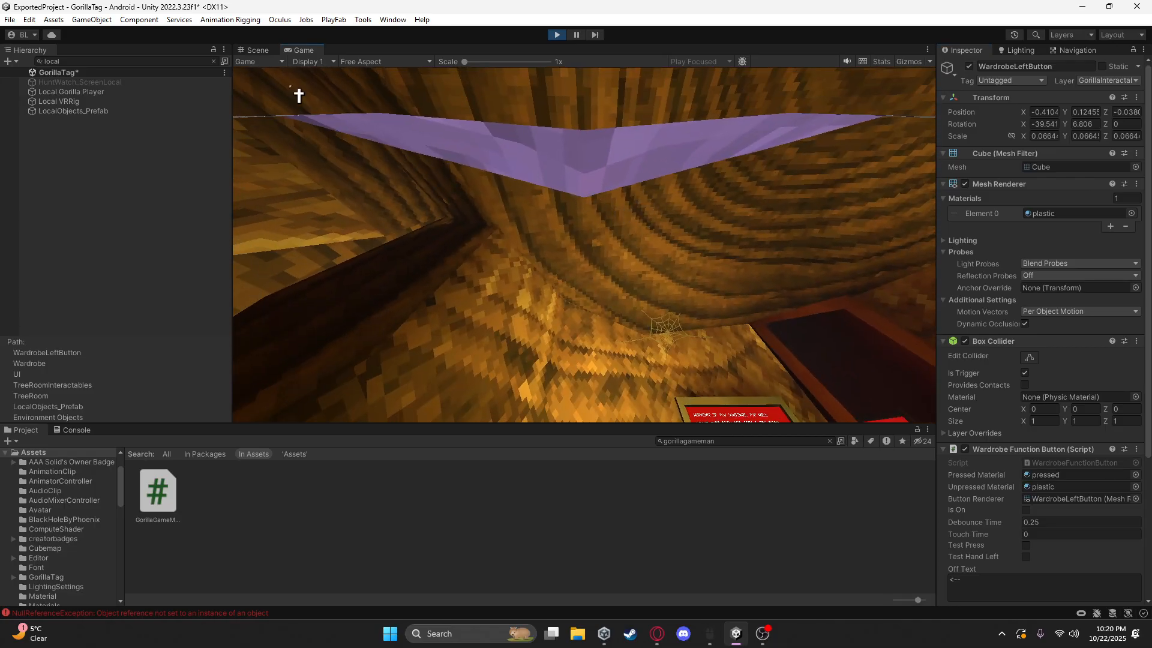
# View the gorilla in the Scene, search the Hierarchy for "crown." and select the checkout head's CROWN. object
pyautogui.click(254, 52)
pyautogui.moveTo(618, 249); pyautogui.dragTo(1135, 254, button='right')
pyautogui.press('s')
pyautogui.moveTo(420, 262); pyautogui.dragTo(414, 253, button='right')
pyautogui.press('w')
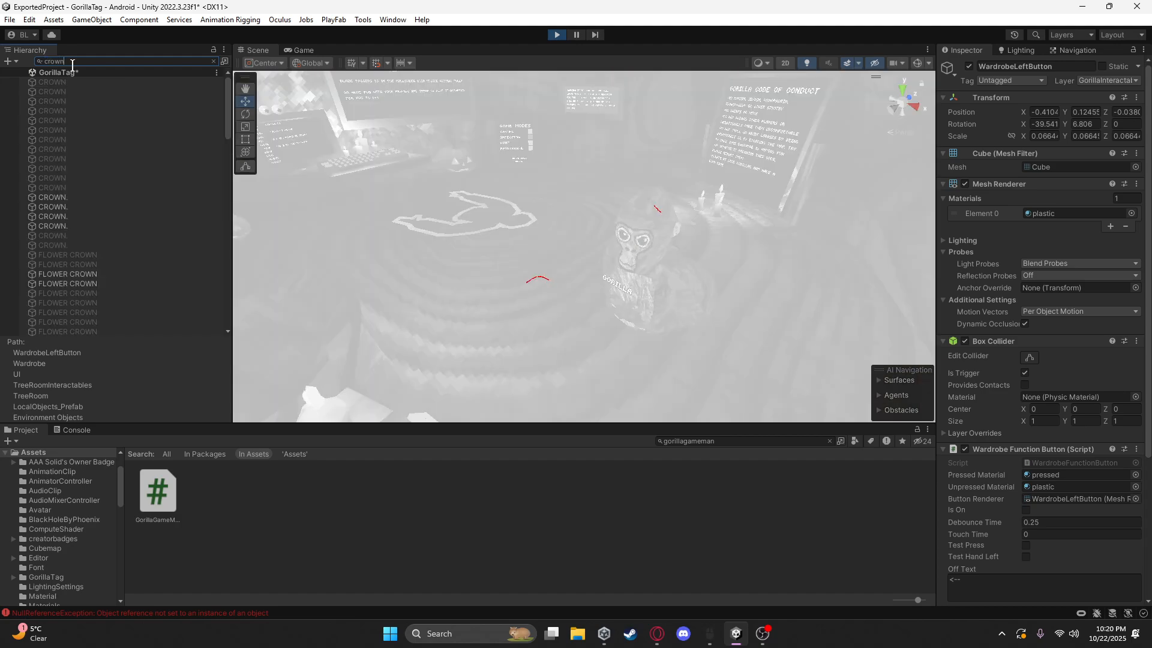
pyautogui.click(83, 84)
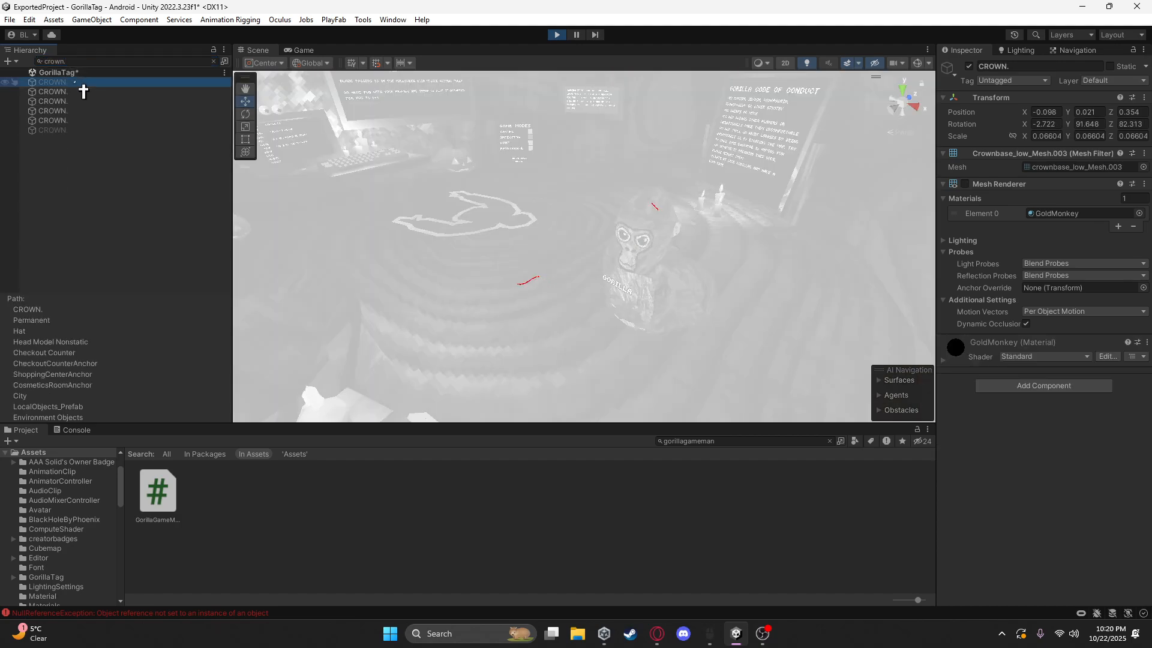
# Enable the checkout head crown's Mesh Renderer and activate the CROWN. object on Local Gorilla Player's head while in play mode
pyautogui.click(965, 184)
pyautogui.moveTo(905, 214); pyautogui.dragTo(785, 252, button='right')
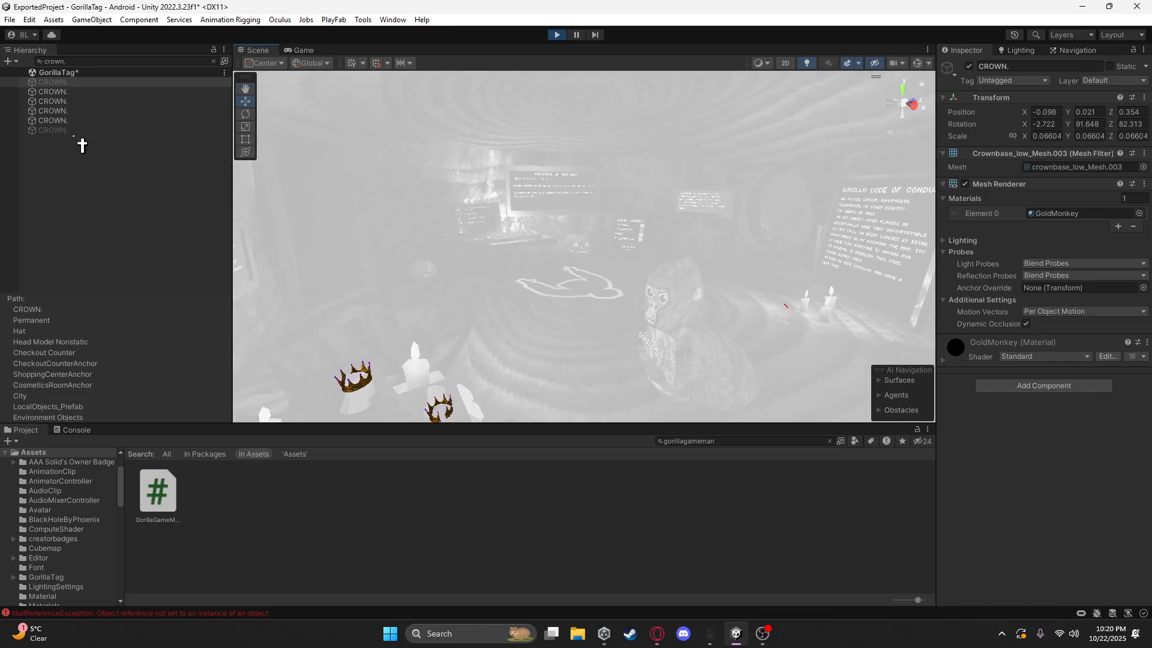
pyautogui.click(53, 130)
pyautogui.click(969, 66)
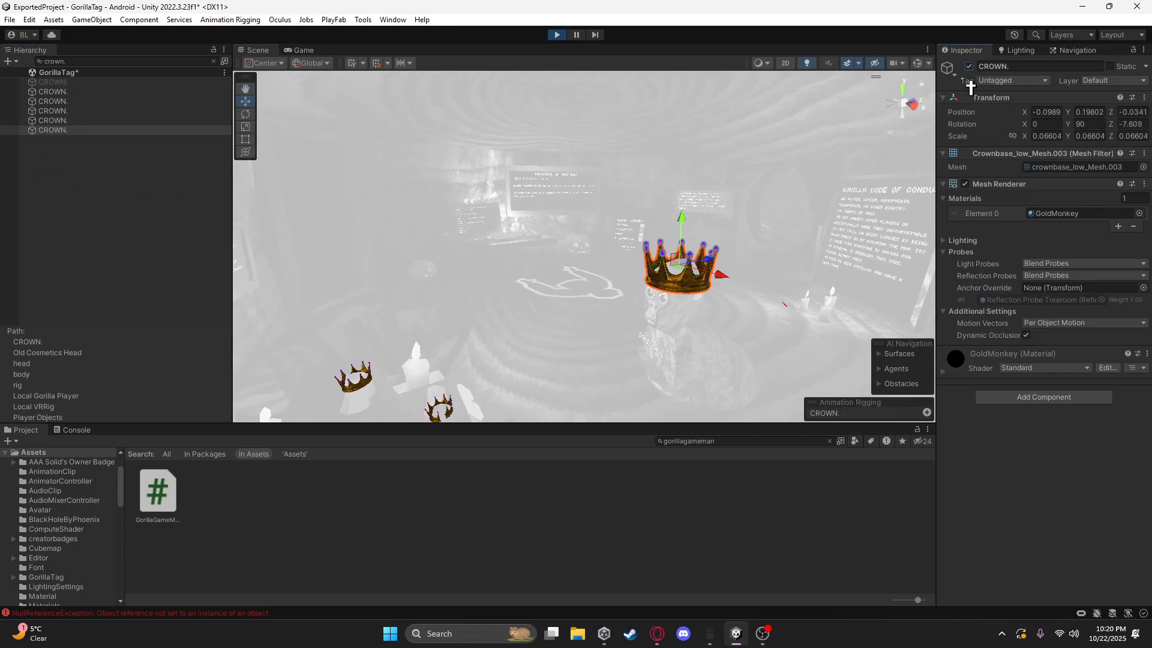
pyautogui.click(214, 61)
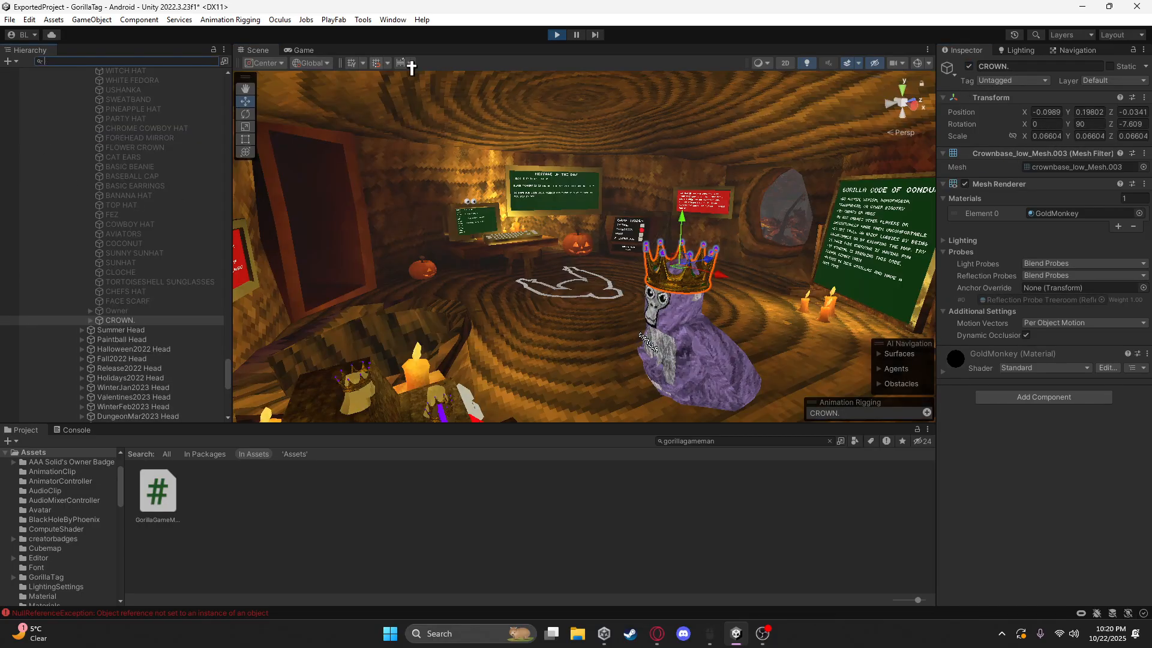
# Exit play mode and search the Hierarchy for "crown"
pyautogui.click(558, 35)
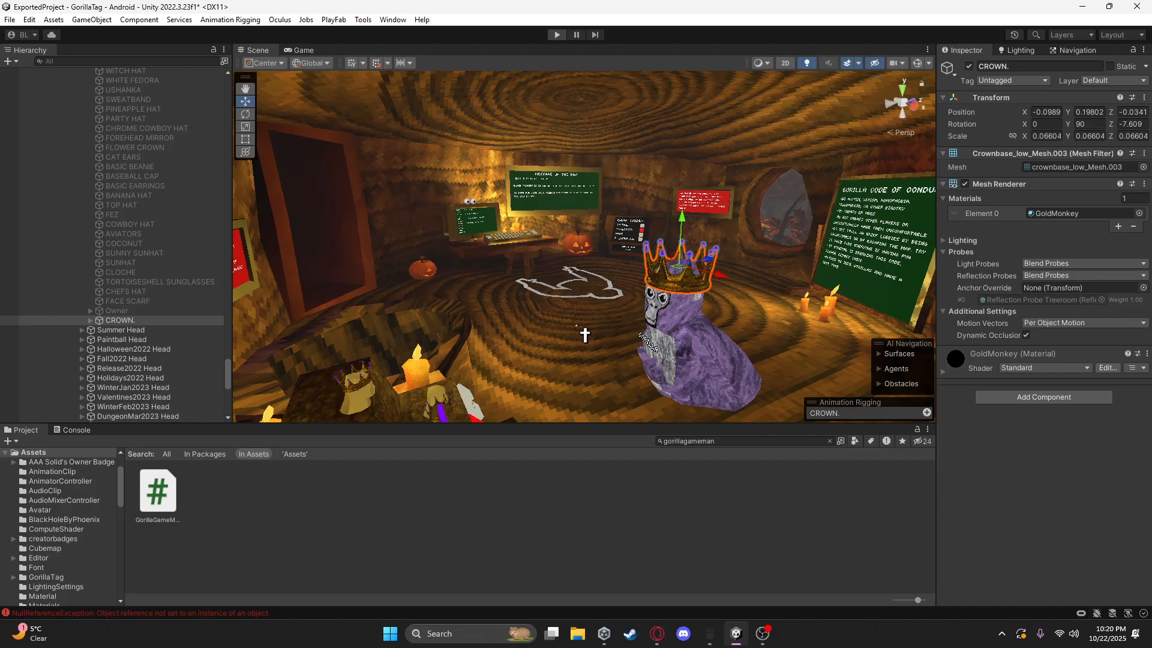
pyautogui.moveTo(689, 321); pyautogui.dragTo(329, 160, button='right')
pyautogui.moveTo(530, 264); pyautogui.dragTo(498, 246, button='right')
pyautogui.click(134, 62)
pyautogui.write('cro')
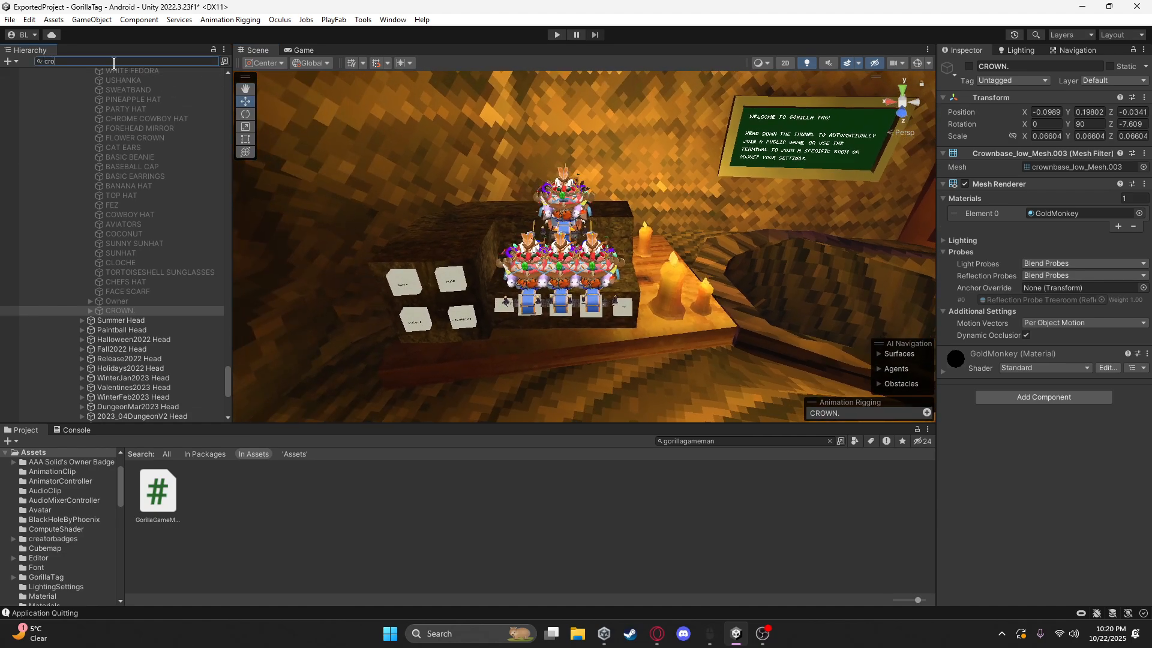
pyautogui.write('wn')
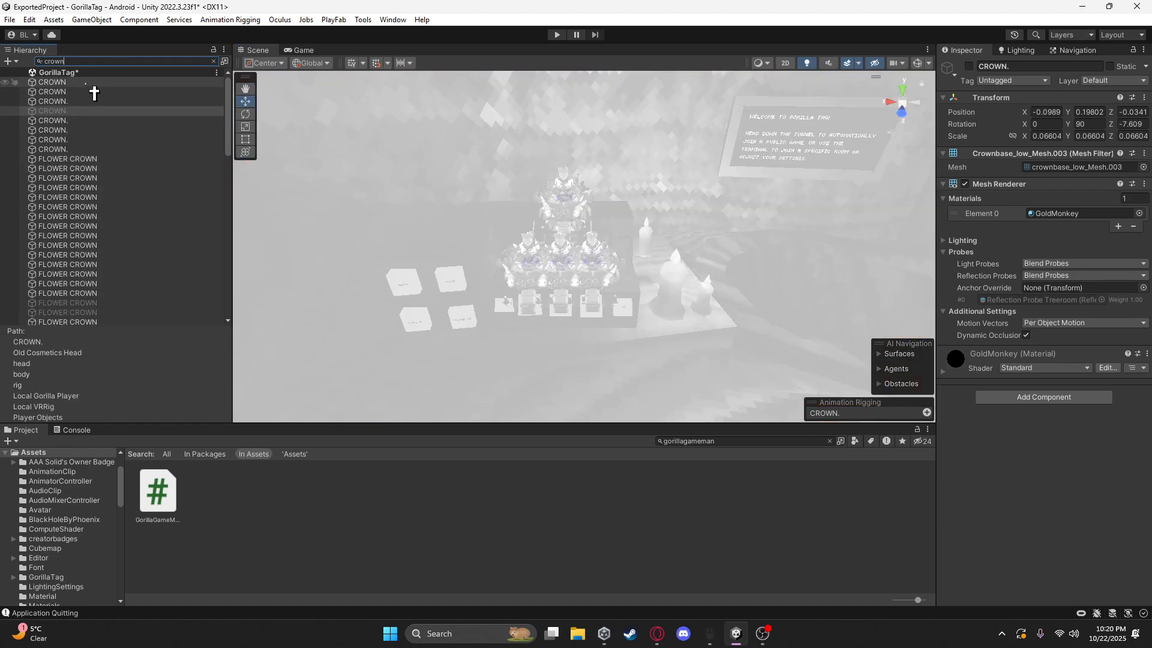
# Rename the two "CROWN" objects under the shop's Stand3Anchor to "CROWN."
pyautogui.click(95, 82)
pyautogui.keyDown('ctrl'); pyautogui.click(90, 92); pyautogui.keyUp('ctrl')
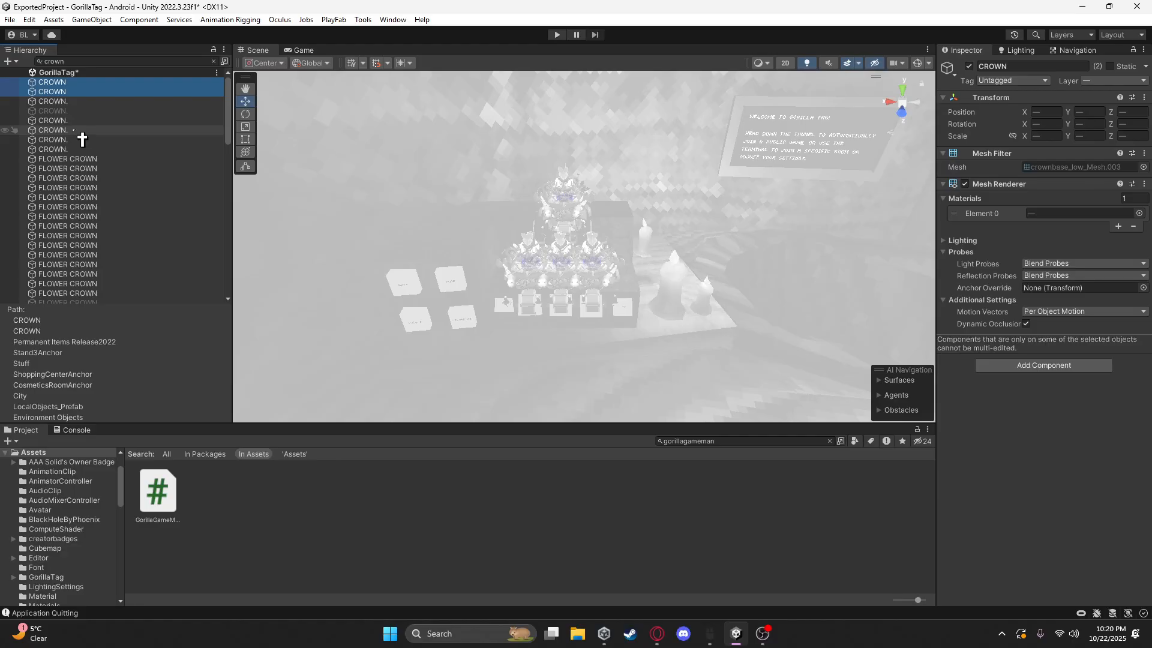
pyautogui.scroll(-15, 82, 139)
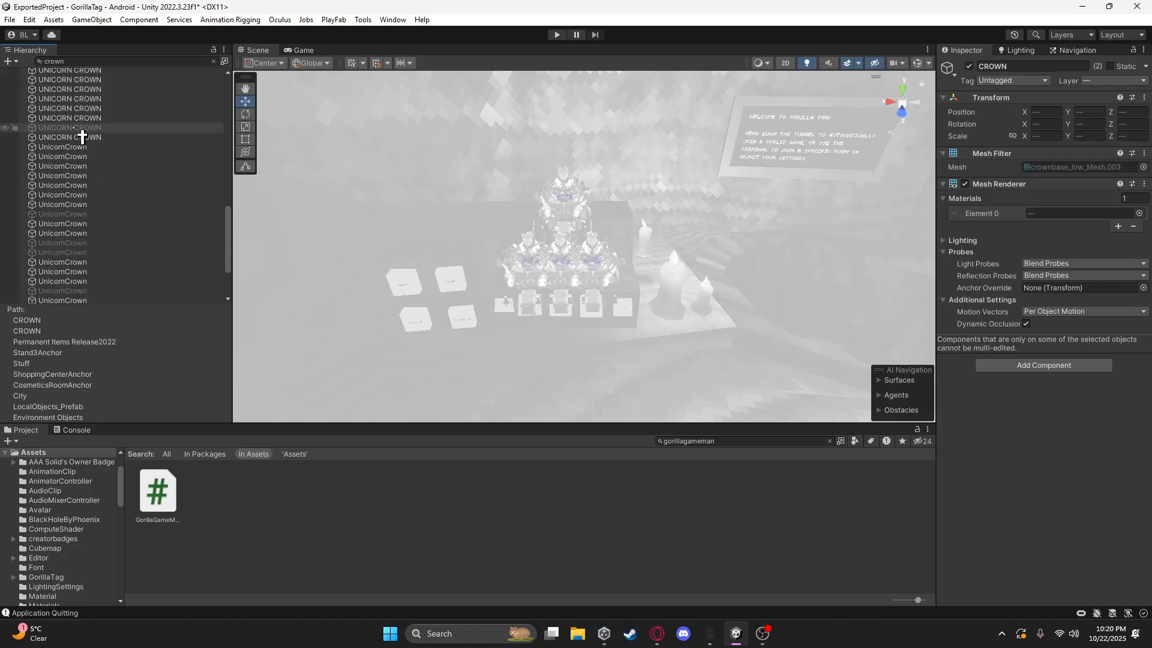
pyautogui.scroll(15, 83, 137)
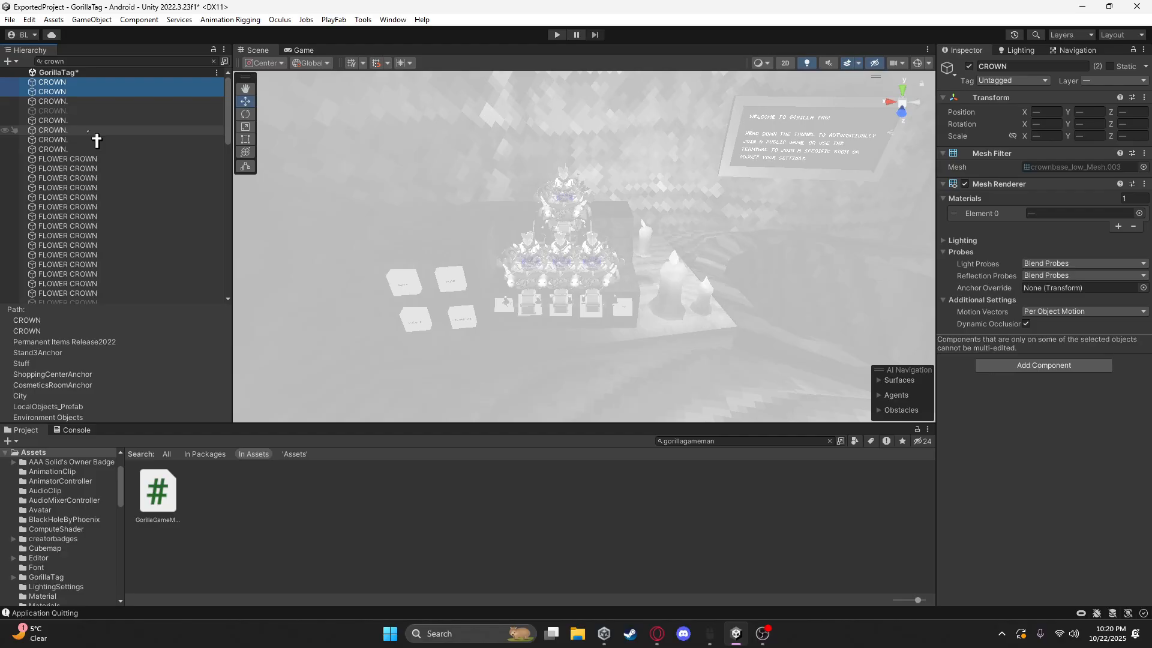
pyautogui.click(1020, 66)
pyautogui.write('.')
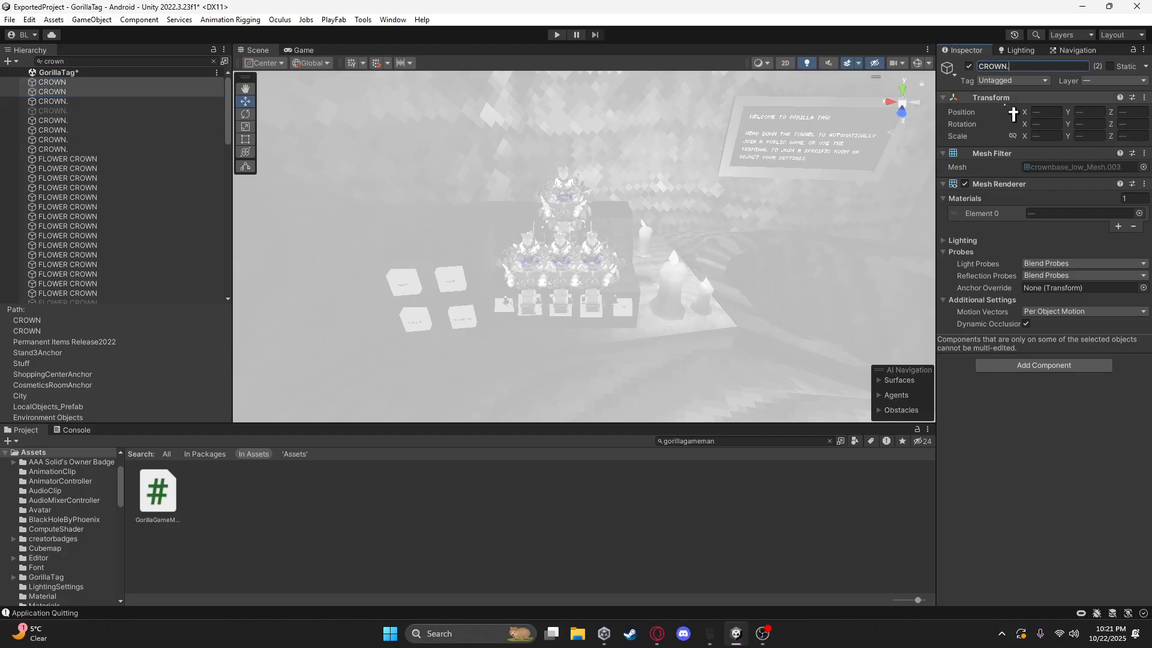
pyautogui.press('Return')
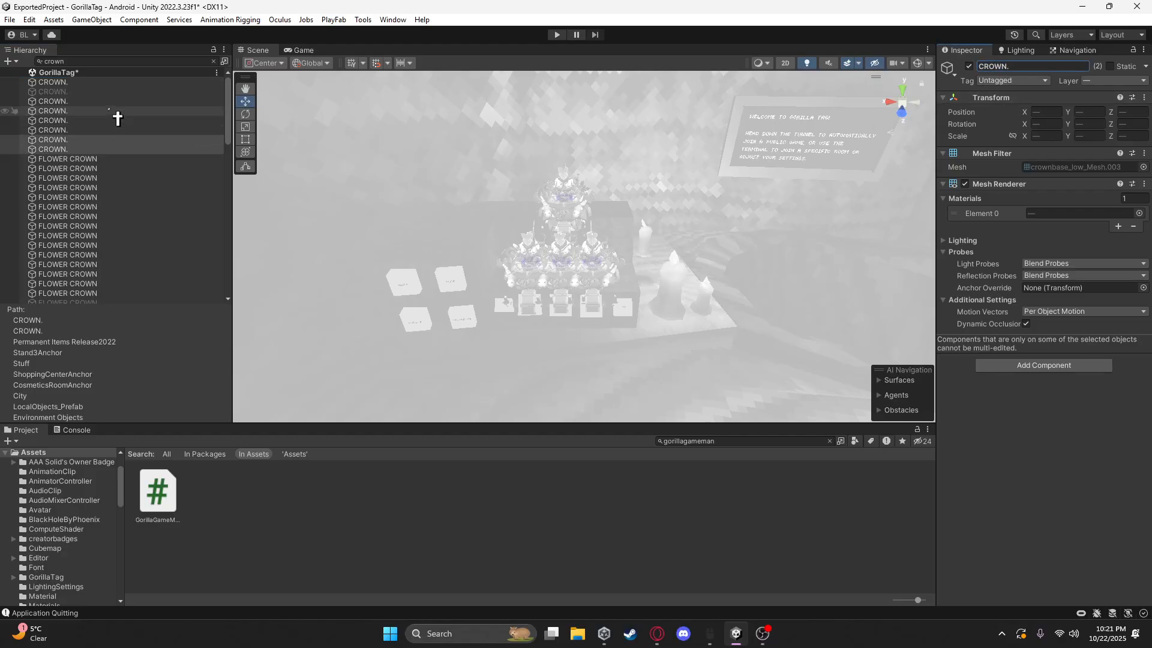
# Go through the CROWN. search results one by one and examine their parents, transforms and cosmetic stand settings
pyautogui.click(87, 130)
pyautogui.click(88, 121)
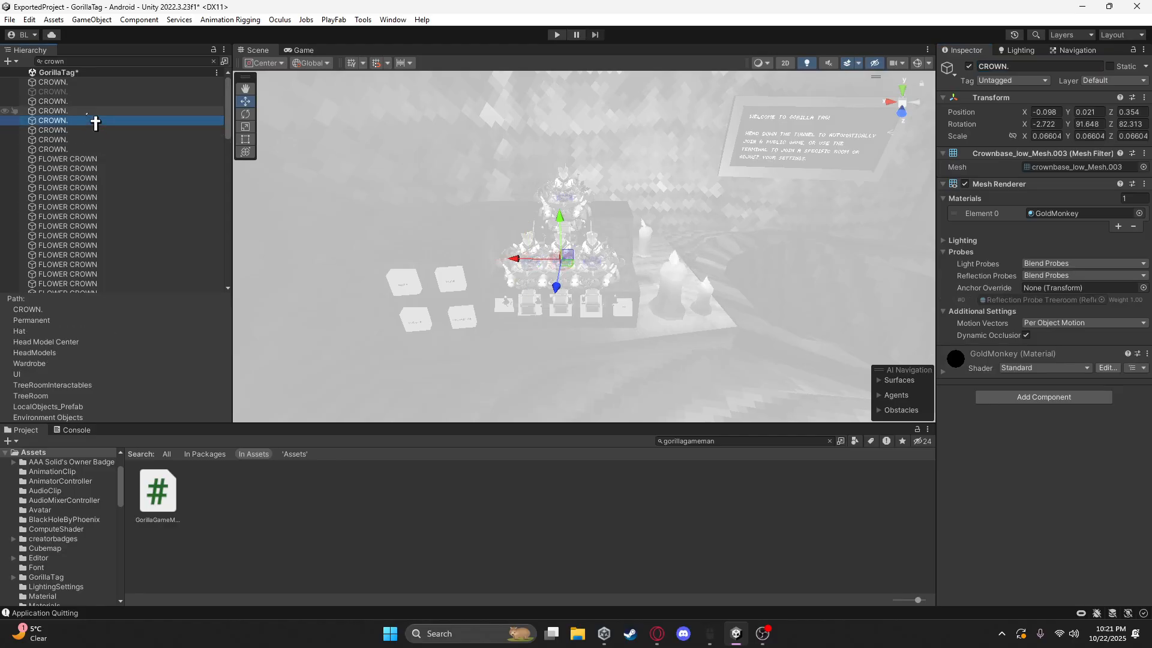
pyautogui.click(93, 111)
pyautogui.click(91, 102)
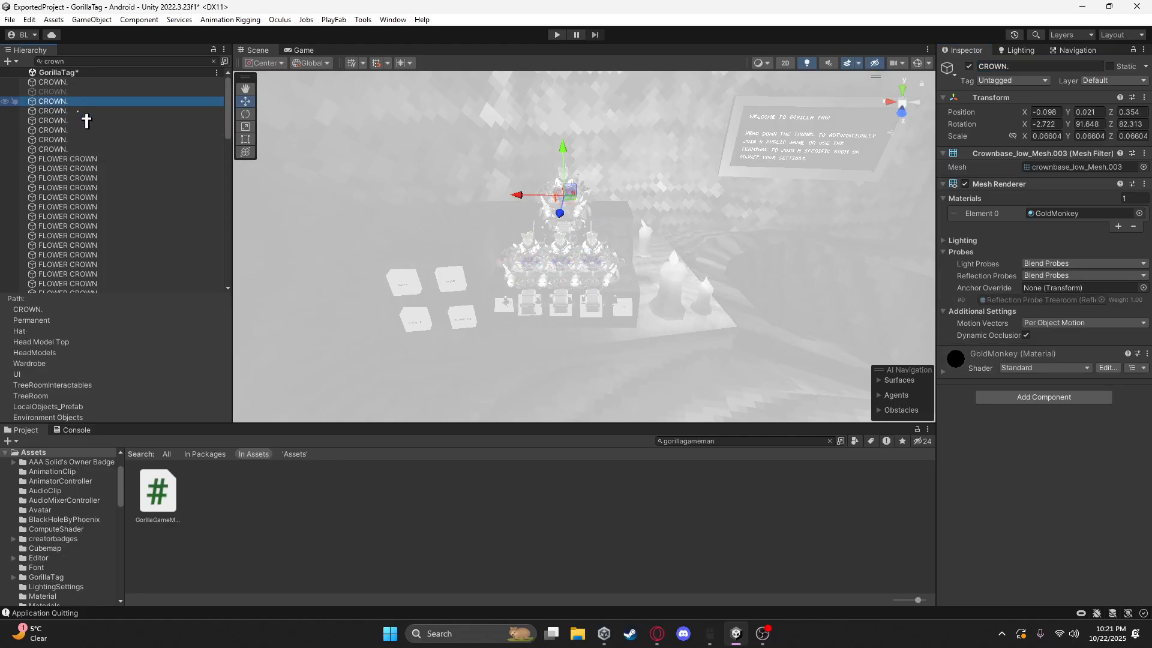
pyautogui.click(81, 139)
pyautogui.moveTo(637, 193); pyautogui.dragTo(133, 148, button='right')
pyautogui.click(120, 149)
pyautogui.moveTo(282, 185); pyautogui.dragTo(555, 208, button='right')
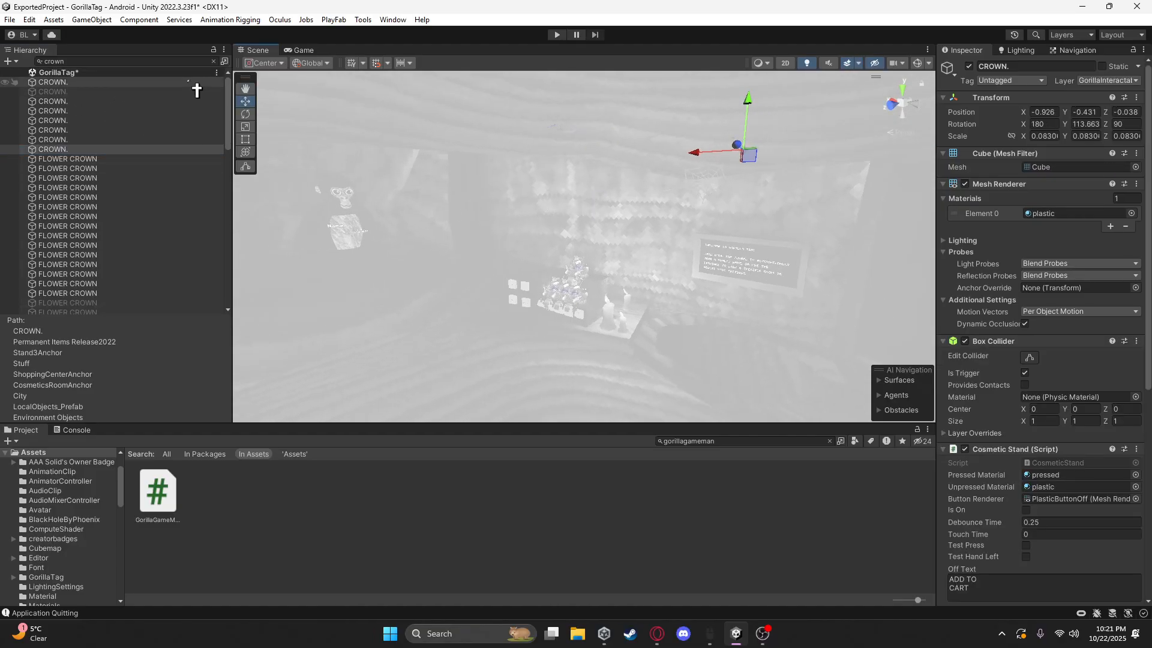
# Clear the Hierarchy search and enter play mode with the renamed crown objects
pyautogui.click(213, 61)
pyautogui.click(557, 34)
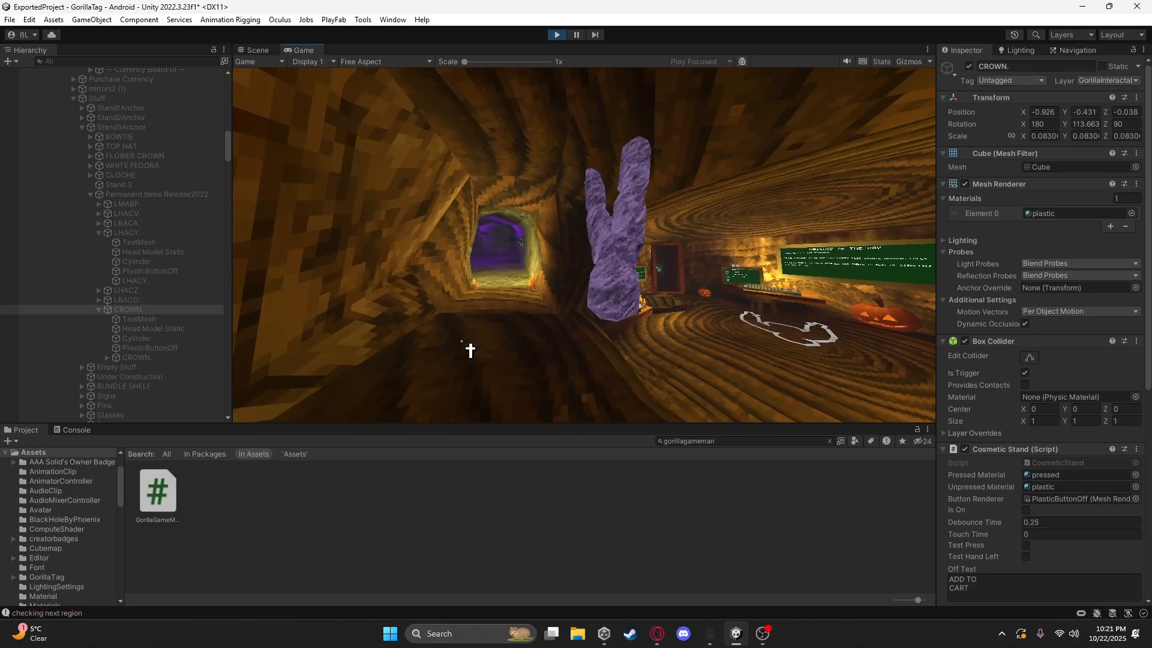
pyautogui.scroll(6, 180, 291)
pyautogui.scroll(10, 177, 292)
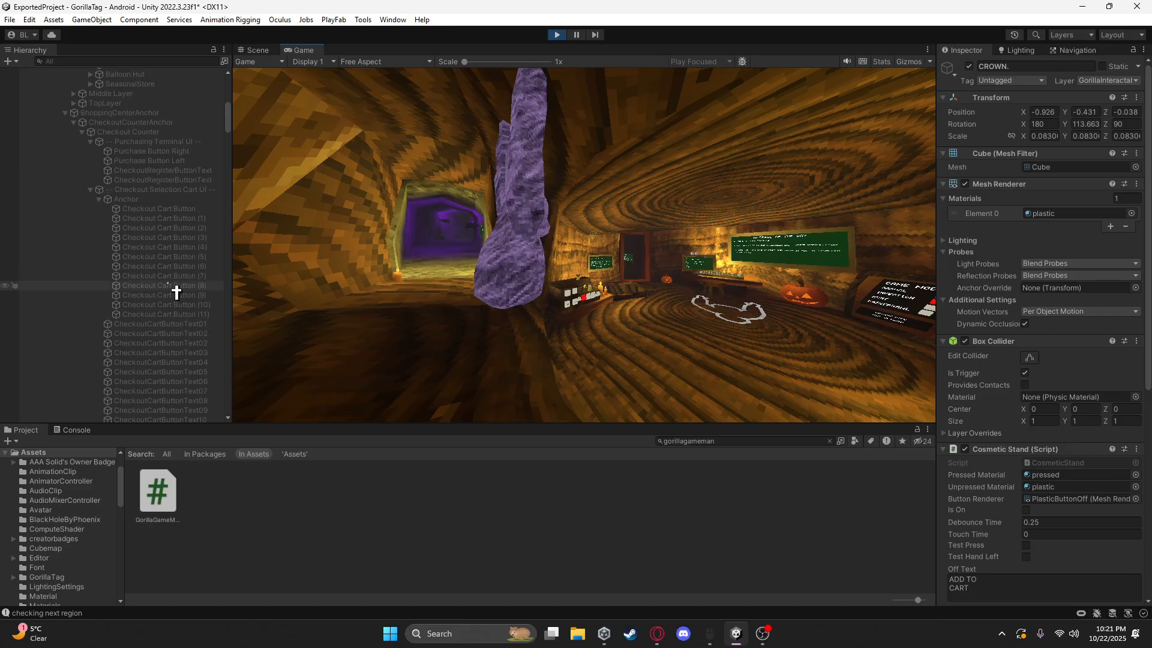
# Search the Hierarchy for "local" and select Local Gorilla Player to examine its VR Rig settings
pyautogui.click(117, 62)
pyautogui.click(70, 66)
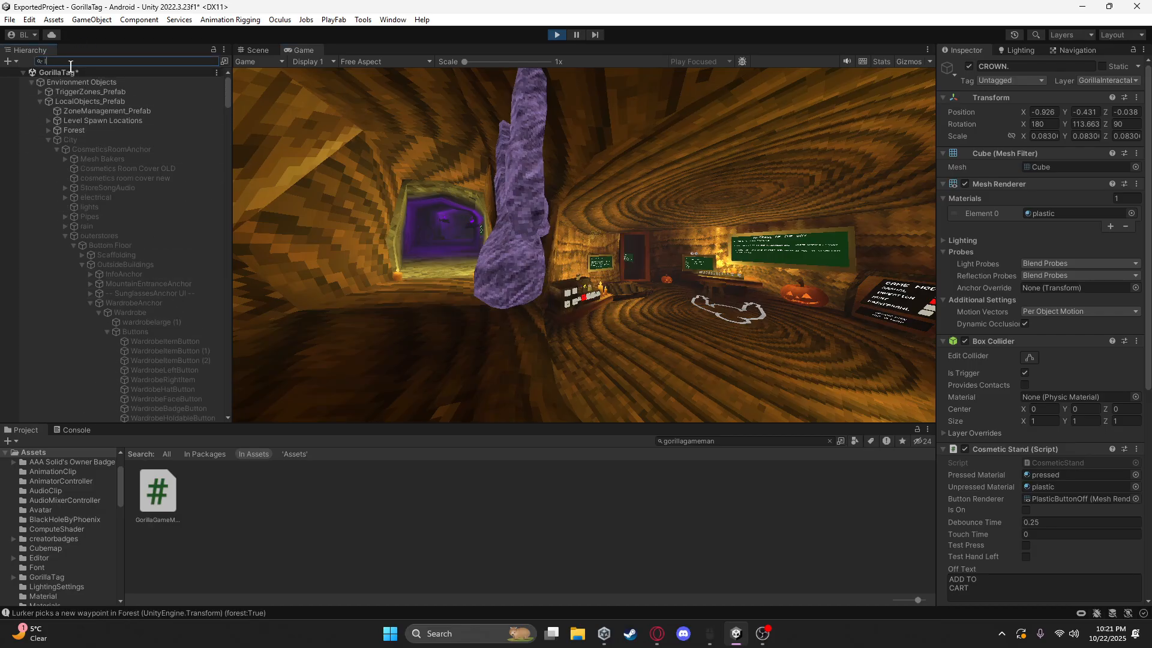
pyautogui.click(102, 92)
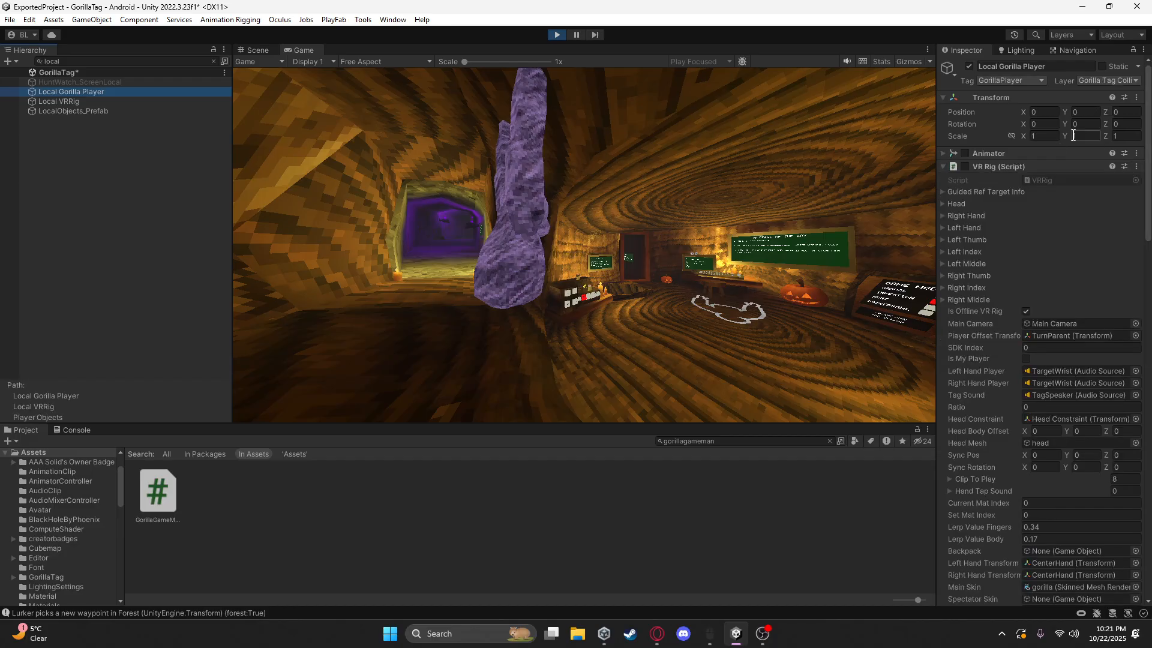
pyautogui.click(214, 61)
pyautogui.scroll(20, 123, 324)
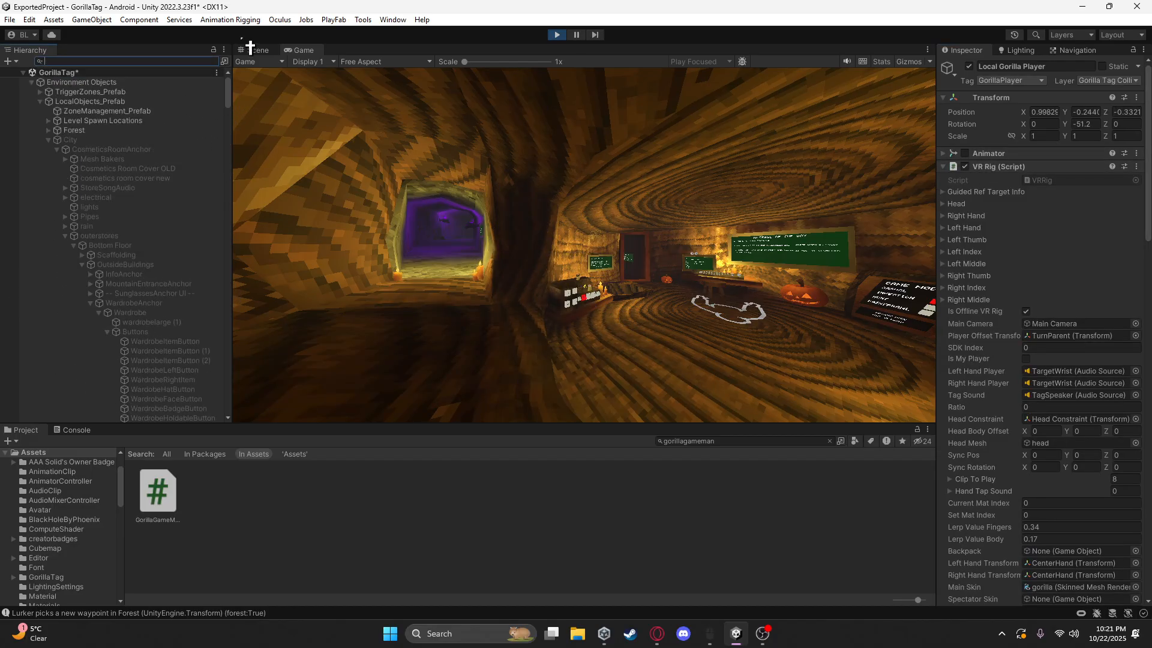
# Collapse Environment Objects and Player Objects in the Hierarchy, and exit play mode after moving the player briefly
pyautogui.click(31, 82)
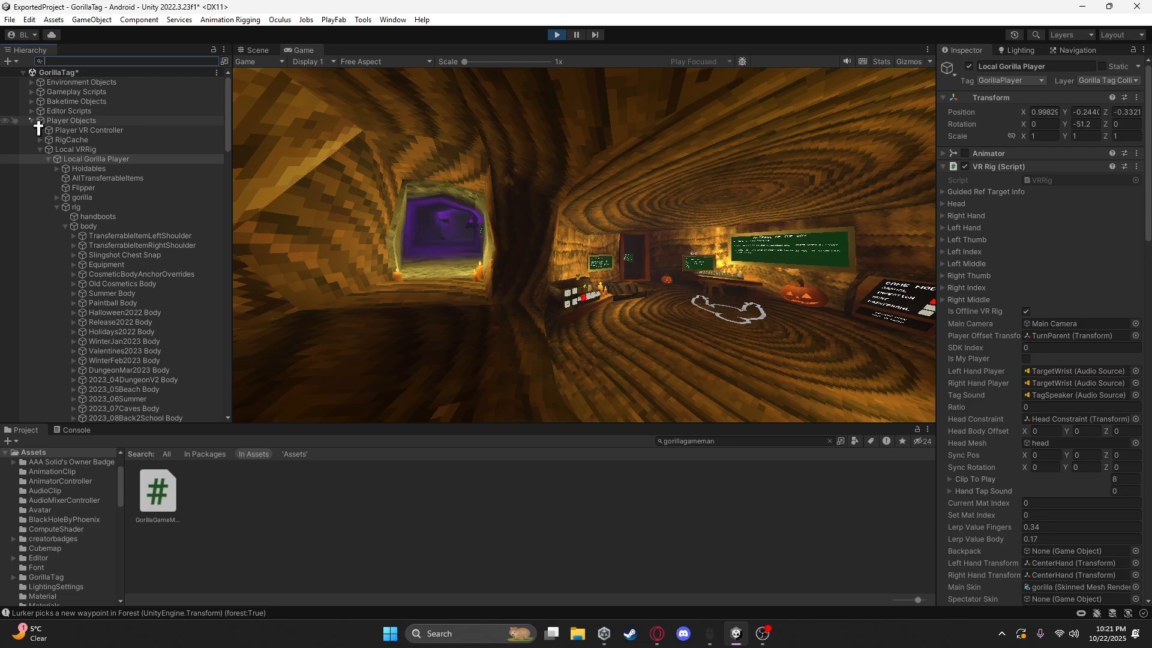
pyautogui.click(31, 120)
pyautogui.moveTo(122, 422); pyautogui.dragTo(121, 421)
pyautogui.click(122, 398)
pyautogui.press('w')
pyautogui.moveTo(576, 377); pyautogui.dragTo(603, 156, button='right')
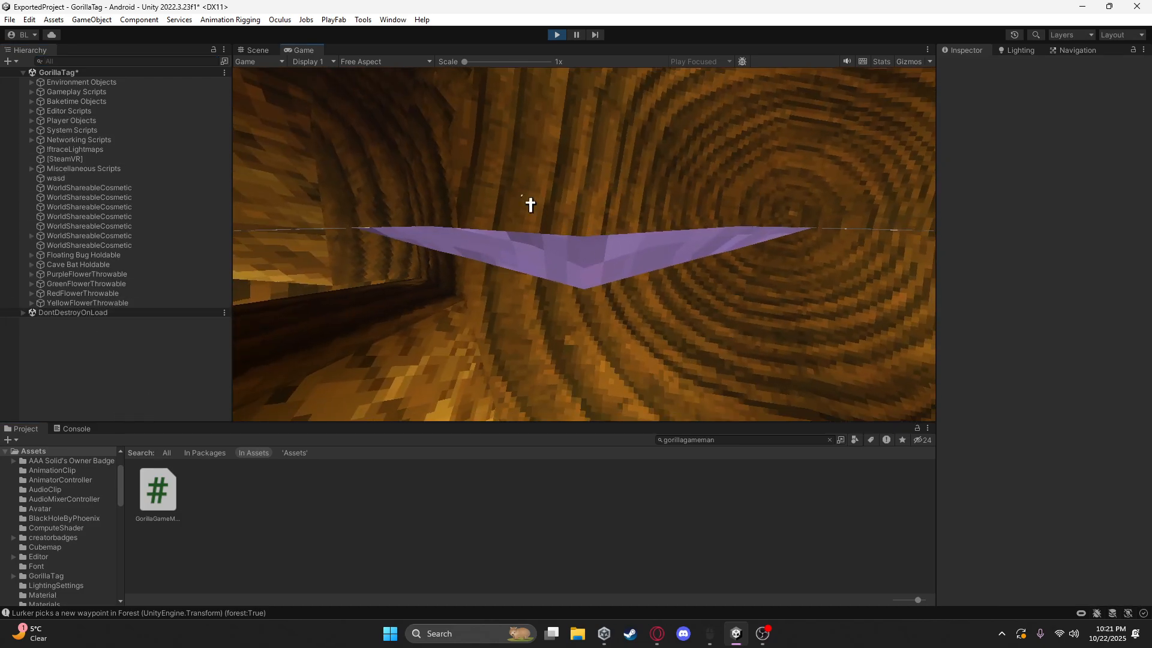
pyautogui.click(559, 37)
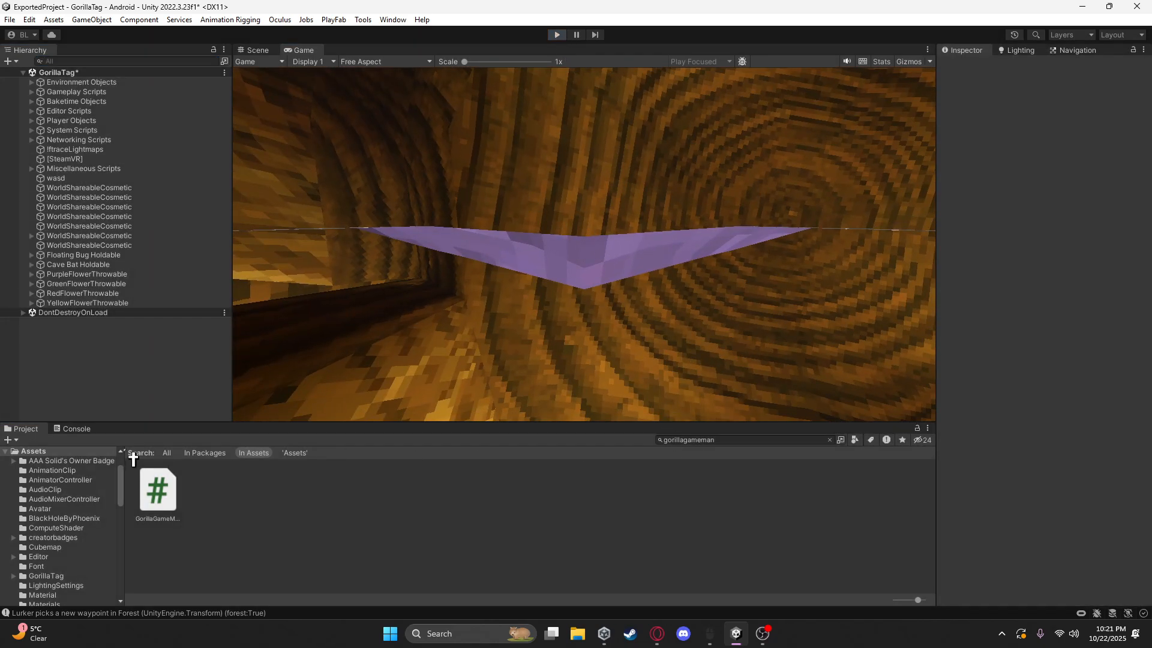
# Clear the Console messages, search the project for "gorilla player net" and open the Gorilla Player Networked prefab
pyautogui.click(71, 430)
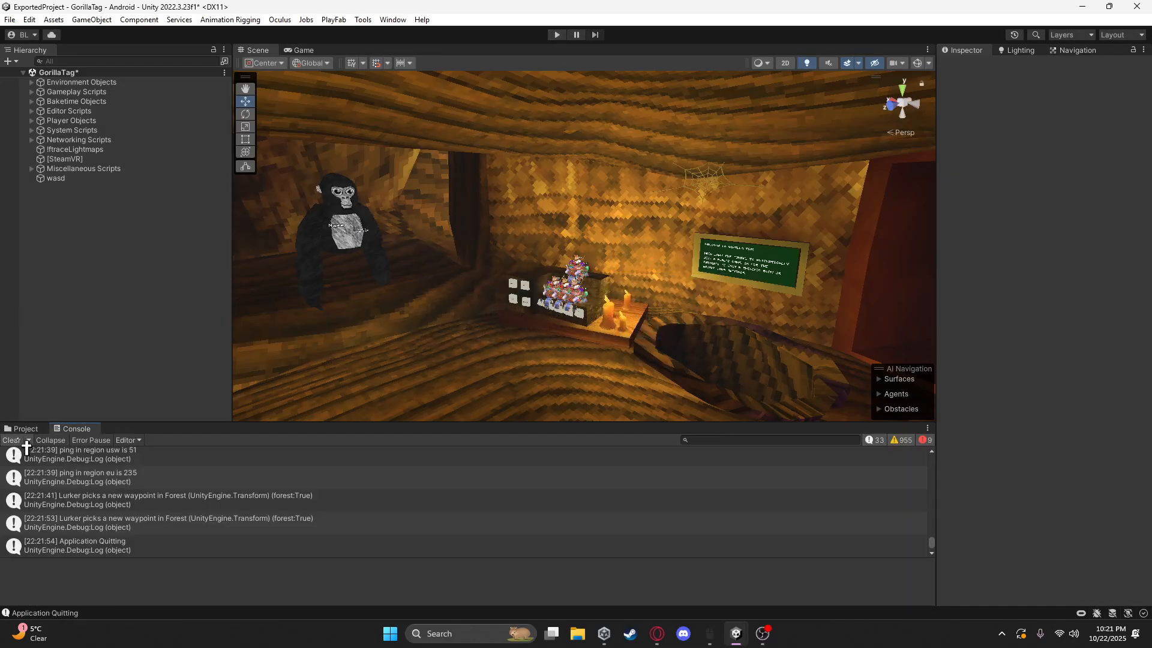
pyautogui.click(24, 429)
pyautogui.click(719, 441)
pyautogui.write('go')
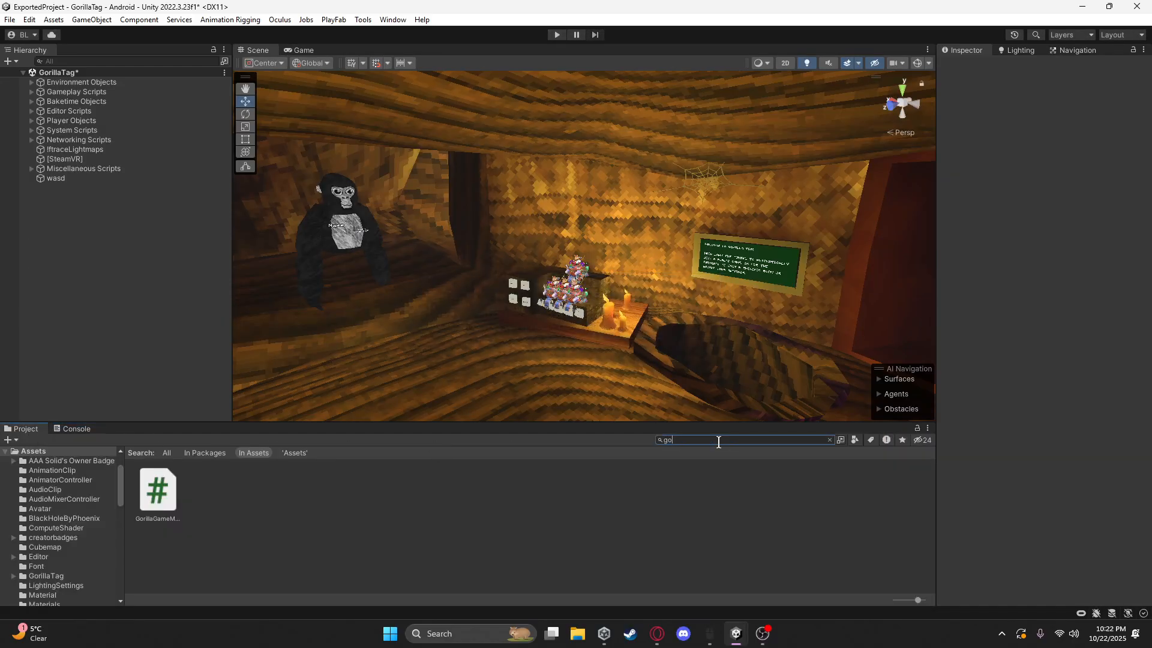
pyautogui.press('BackSpace')
pyautogui.press('BackSpace')
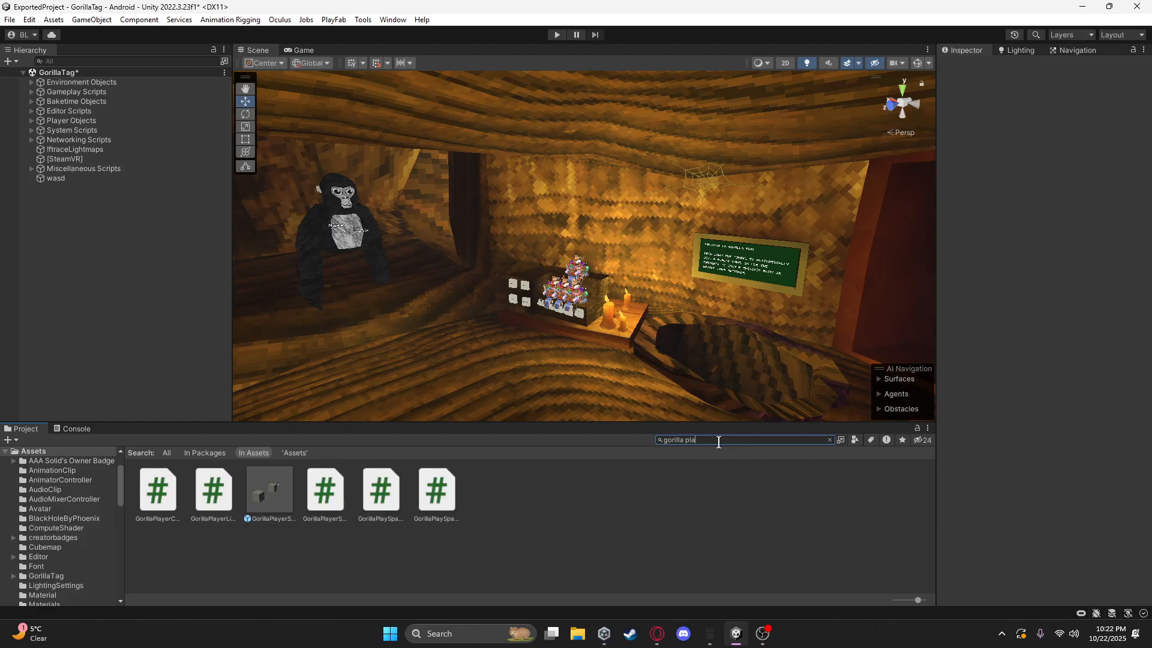
pyautogui.click(170, 509)
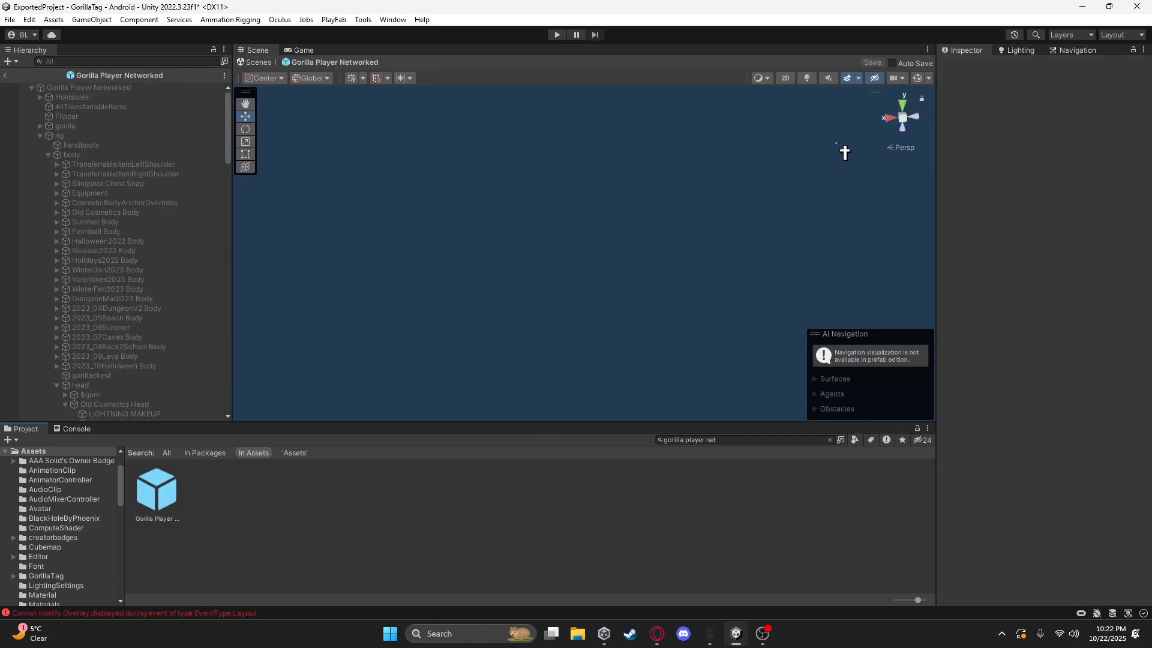
# Activate the prefab's root Gorilla Player Networked object and search its hierarchy for "crown"
pyautogui.click(85, 90)
pyautogui.click(969, 66)
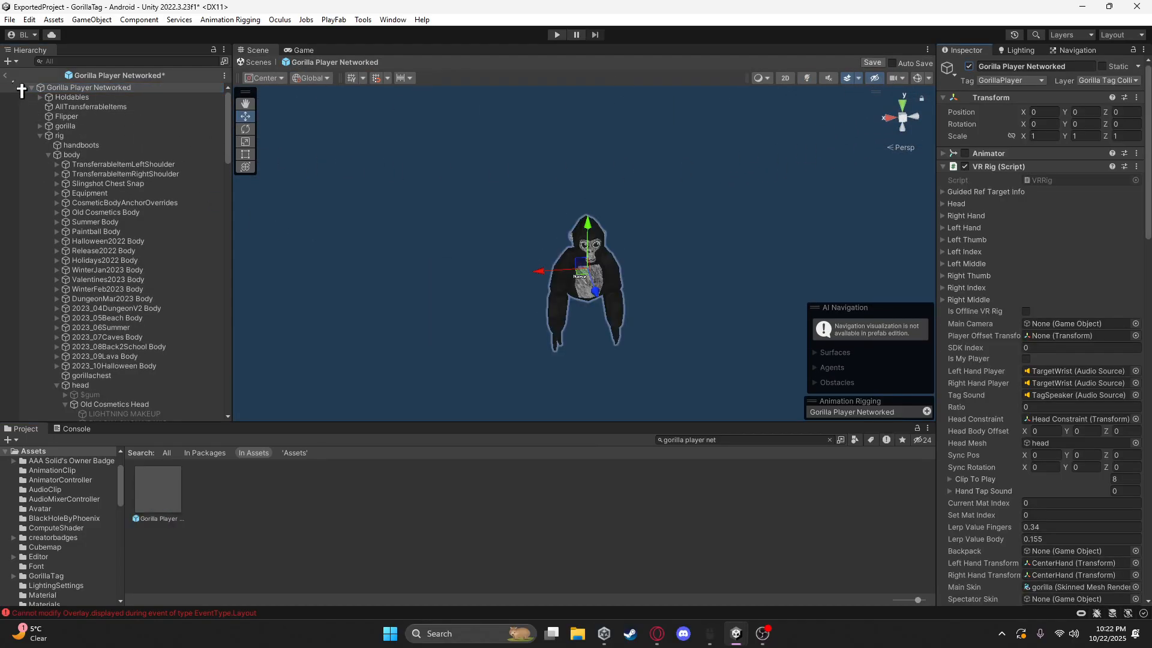
pyautogui.click(102, 61)
pyautogui.write('crown')
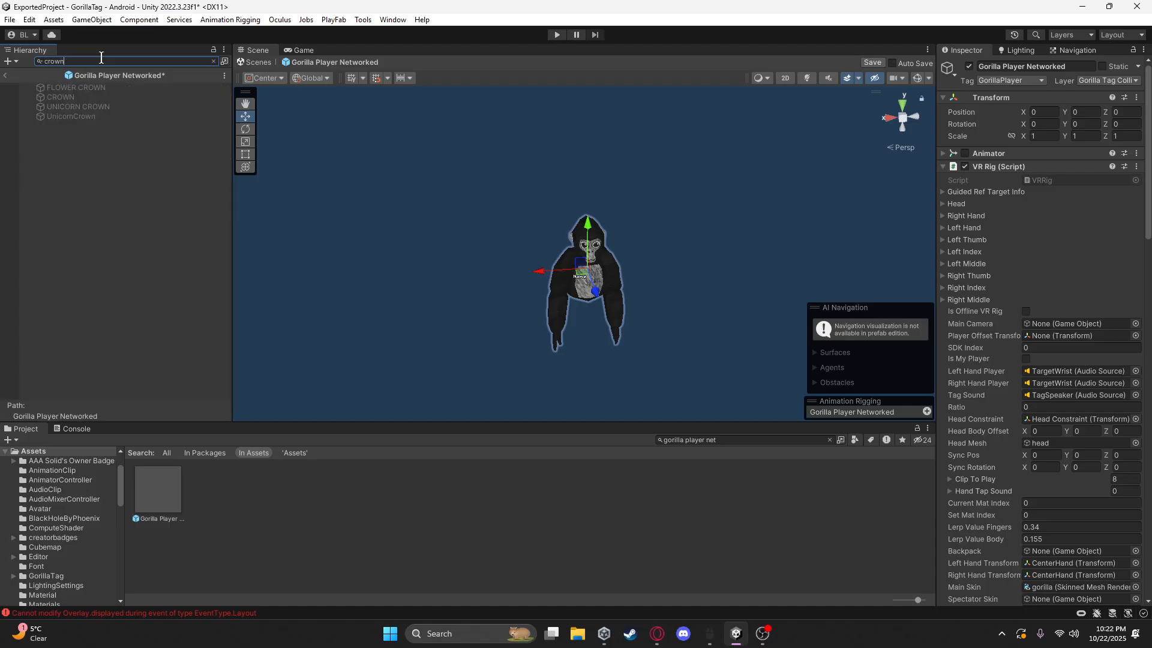
# Rename the prefab's CROWN object under Old Cosmetics Head to "CROWN." and save the prefab while returning to the scene
pyautogui.click(103, 98)
pyautogui.click(1053, 67)
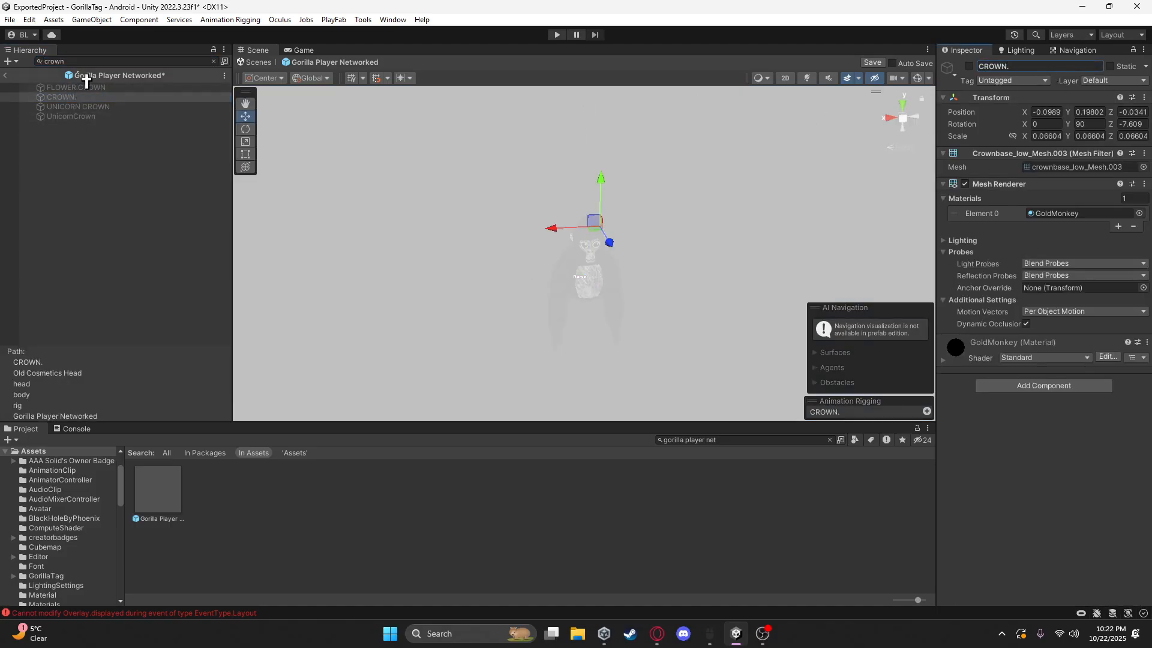
pyautogui.click(8, 75)
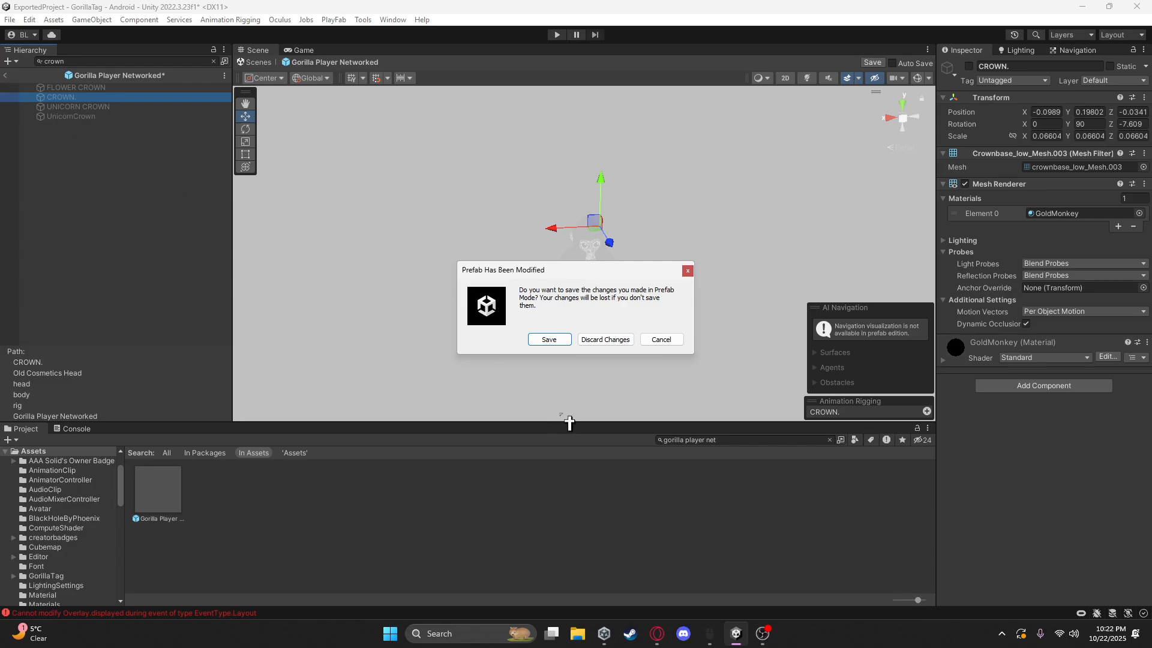
pyautogui.click(550, 355)
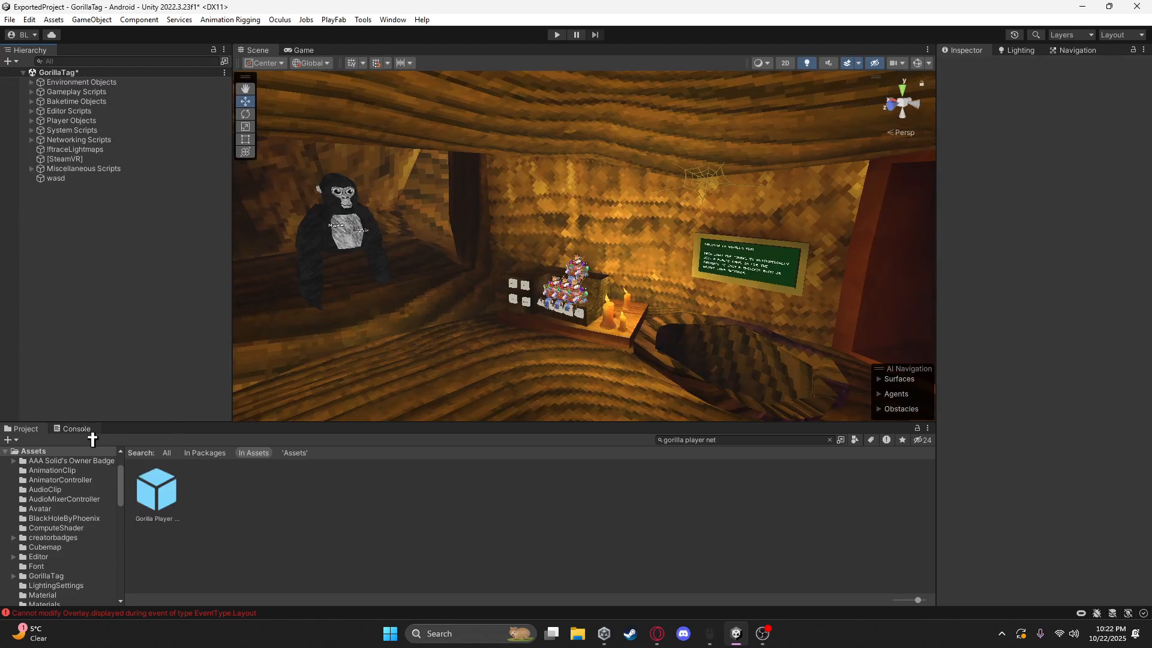
# Clear the Console messages, then start play mode and turn the player toward the wardrobe
pyautogui.click(76, 429)
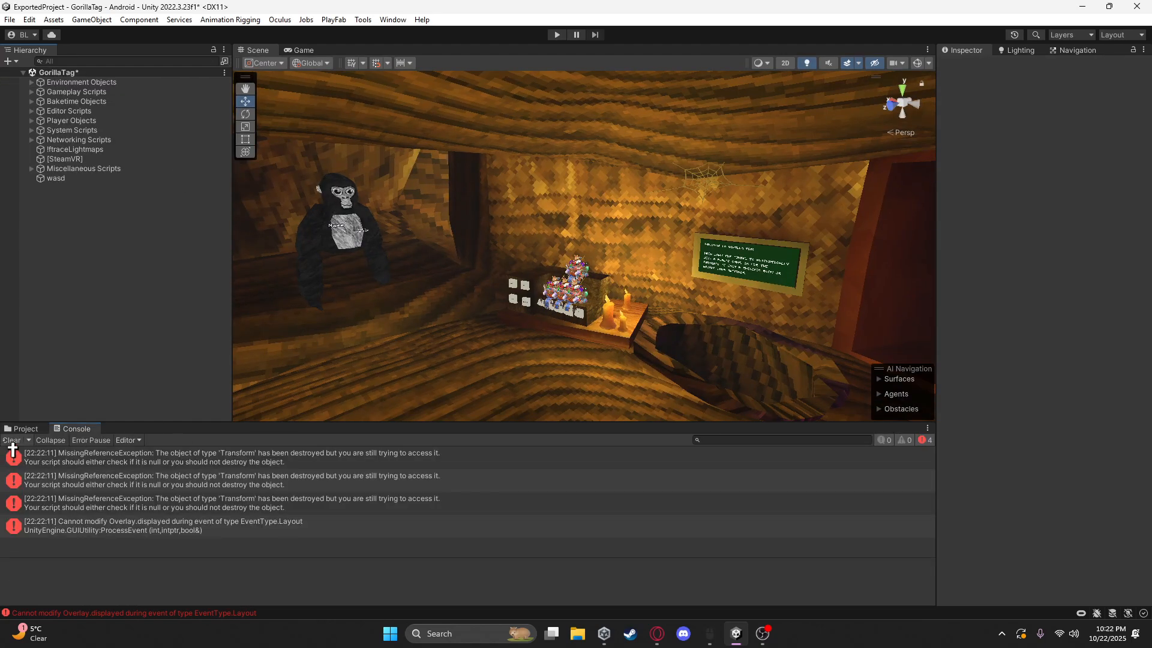
pyautogui.click(16, 441)
pyautogui.click(24, 429)
pyautogui.click(557, 35)
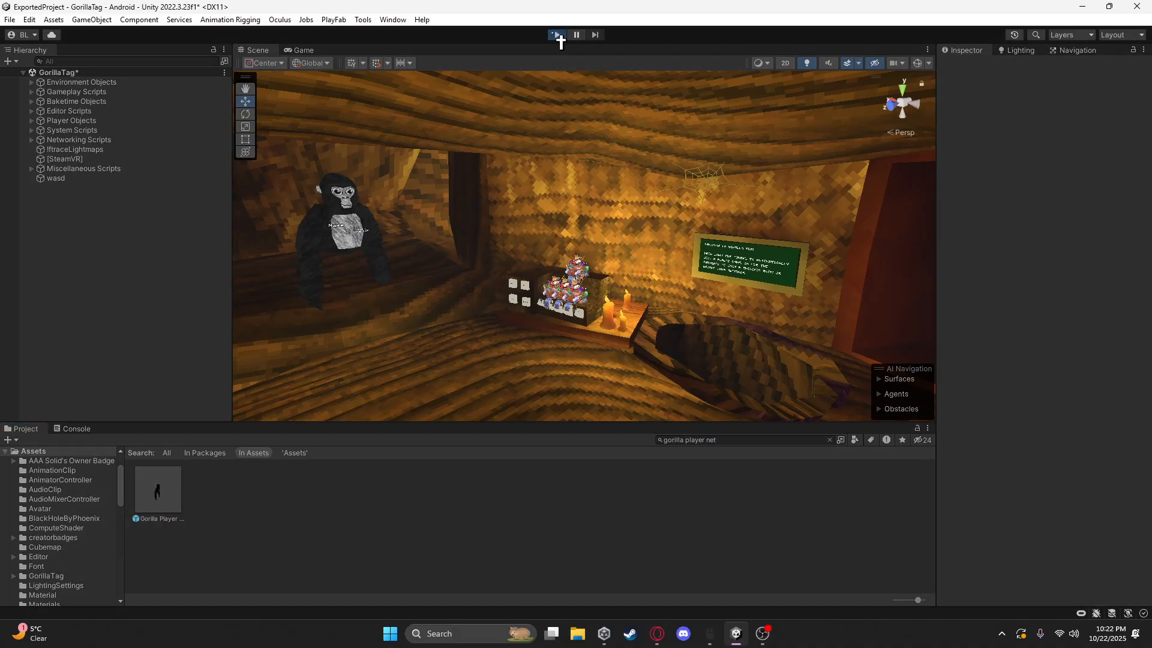
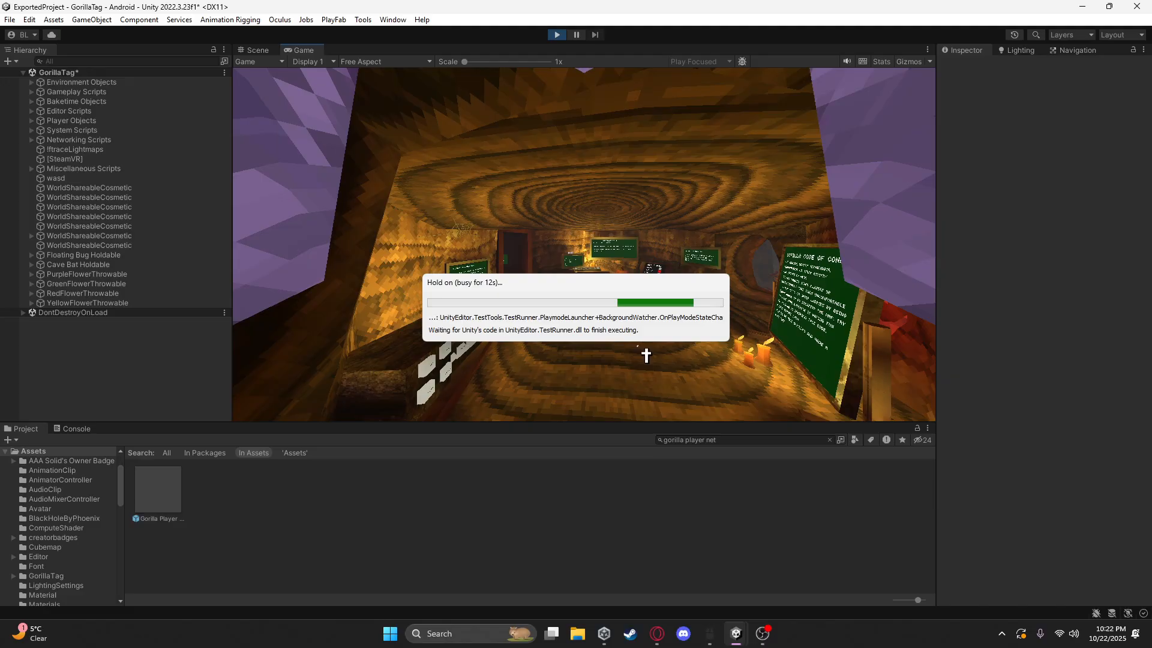
pyautogui.moveTo(645, 362); pyautogui.dragTo(603, 340, button='right')
pyautogui.press('w')
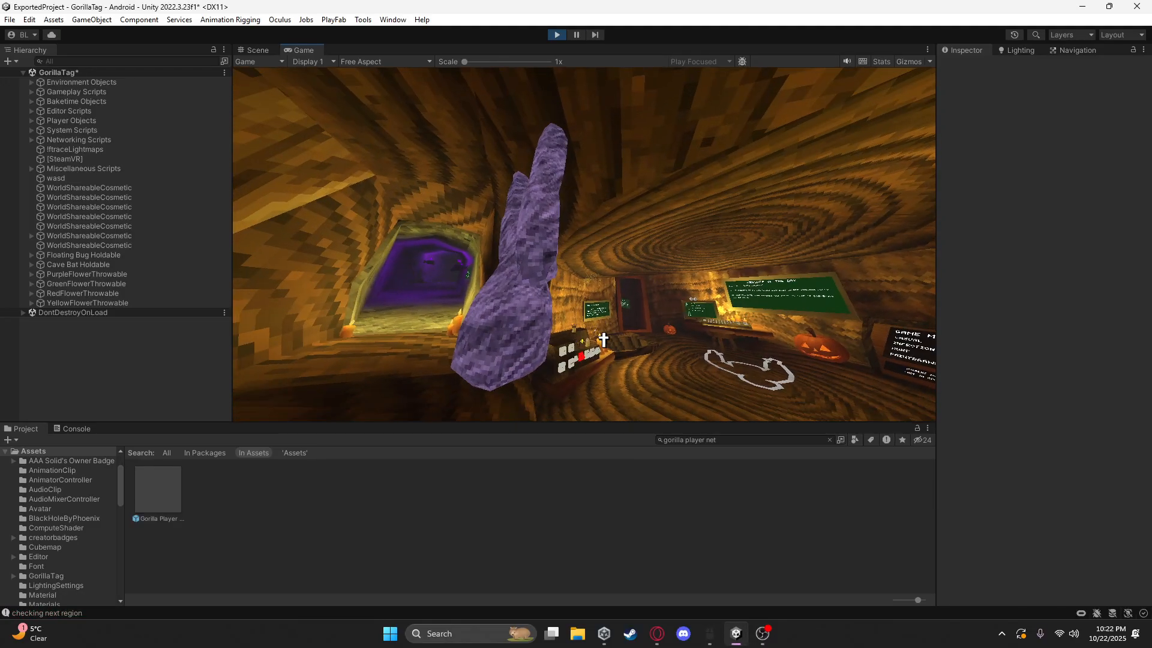
# Search the Hierarchy for "local" and enable the VR Rig script on the Local Gorilla Player object
pyautogui.click(149, 62)
pyautogui.write('lo')
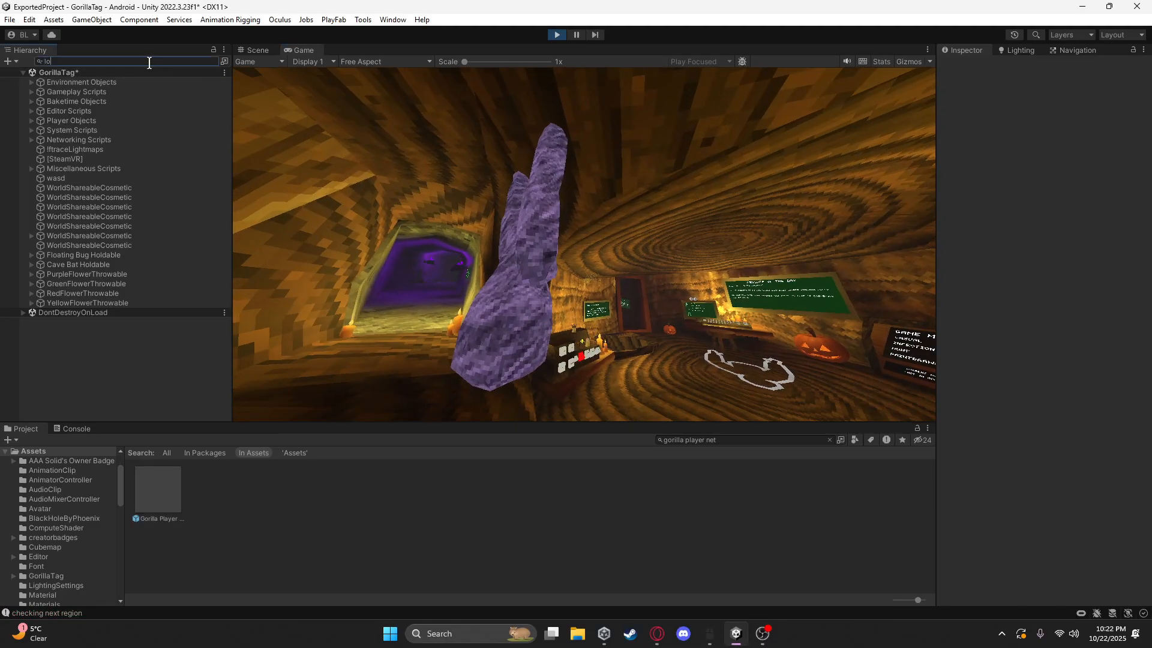
pyautogui.write('cal')
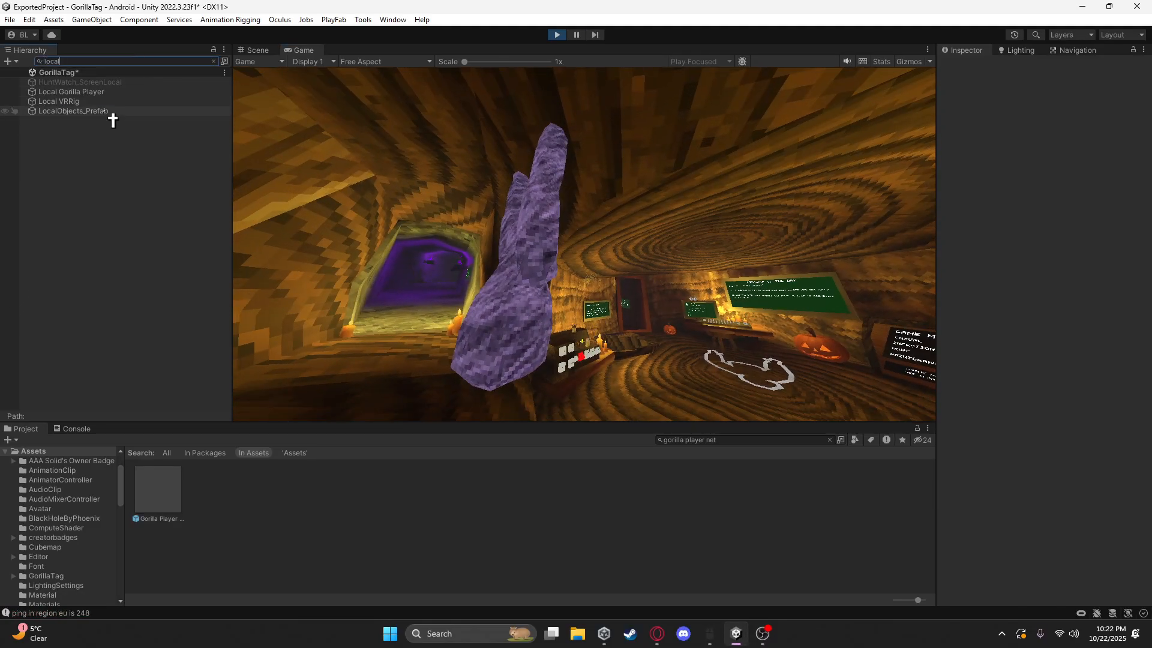
pyautogui.click(111, 111)
pyautogui.click(113, 92)
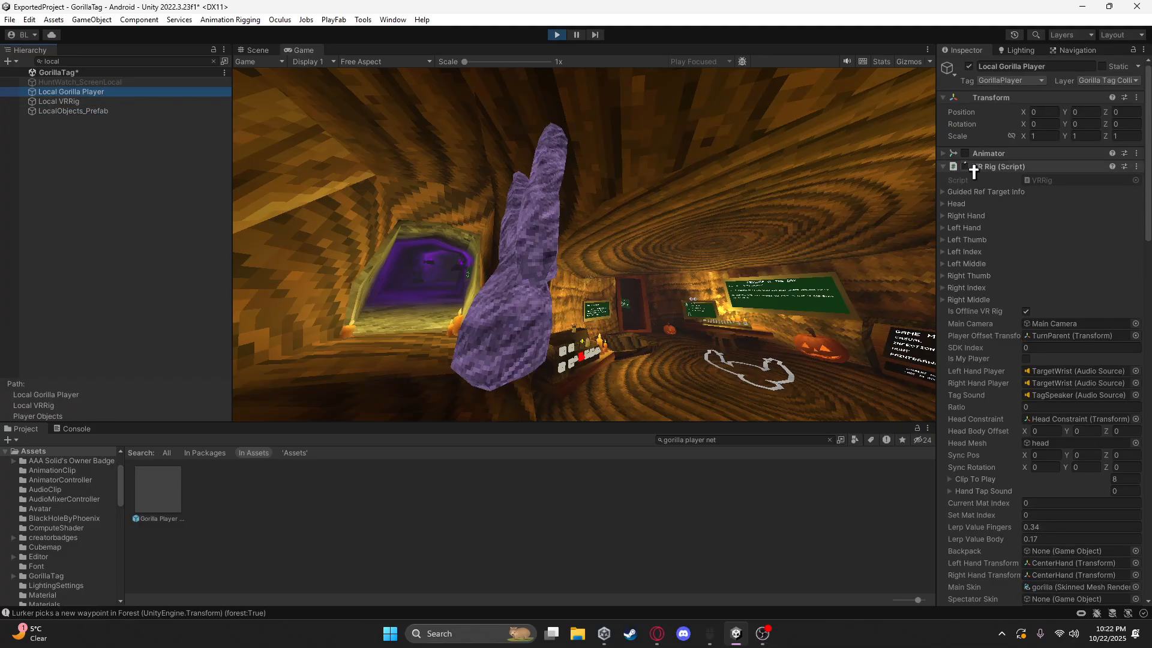
pyautogui.click(966, 167)
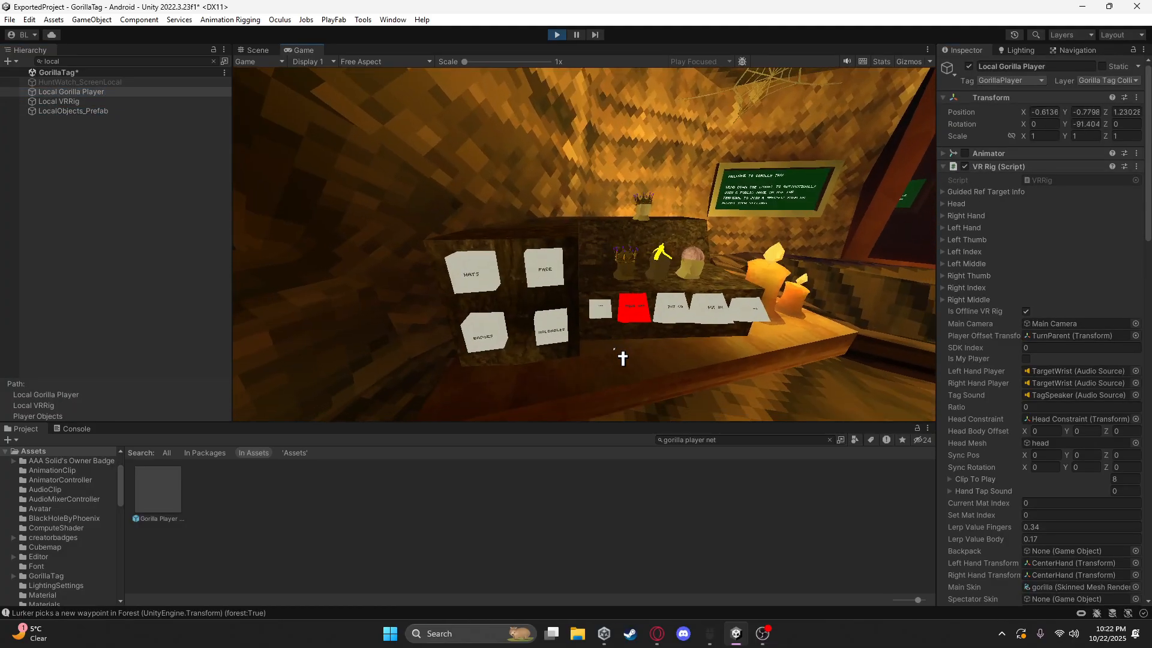
# Move the player up to the wardrobe and try equipping the displayed hats with its item buttons
pyautogui.press('w')
pyautogui.moveTo(618, 369); pyautogui.dragTo(701, 180, button='right')
pyautogui.press('s')
pyautogui.press('s')
pyautogui.press('w')
pyautogui.press('s')
pyautogui.press('s')
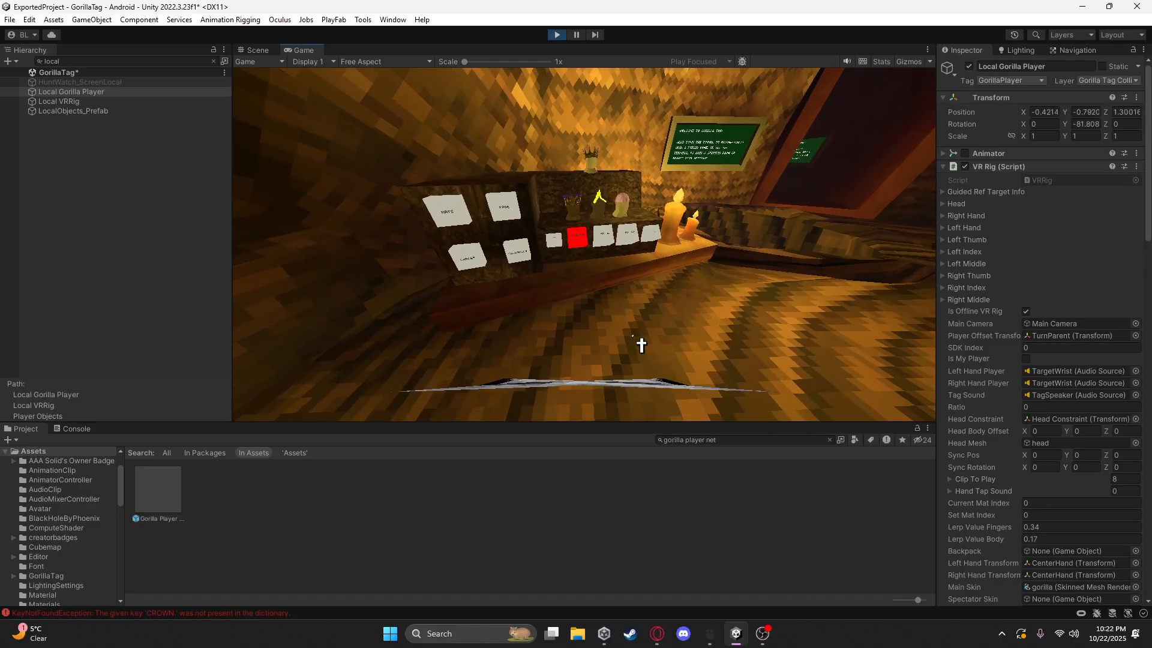
pyautogui.press('s')
pyautogui.moveTo(648, 359); pyautogui.dragTo(645, 358, button='right')
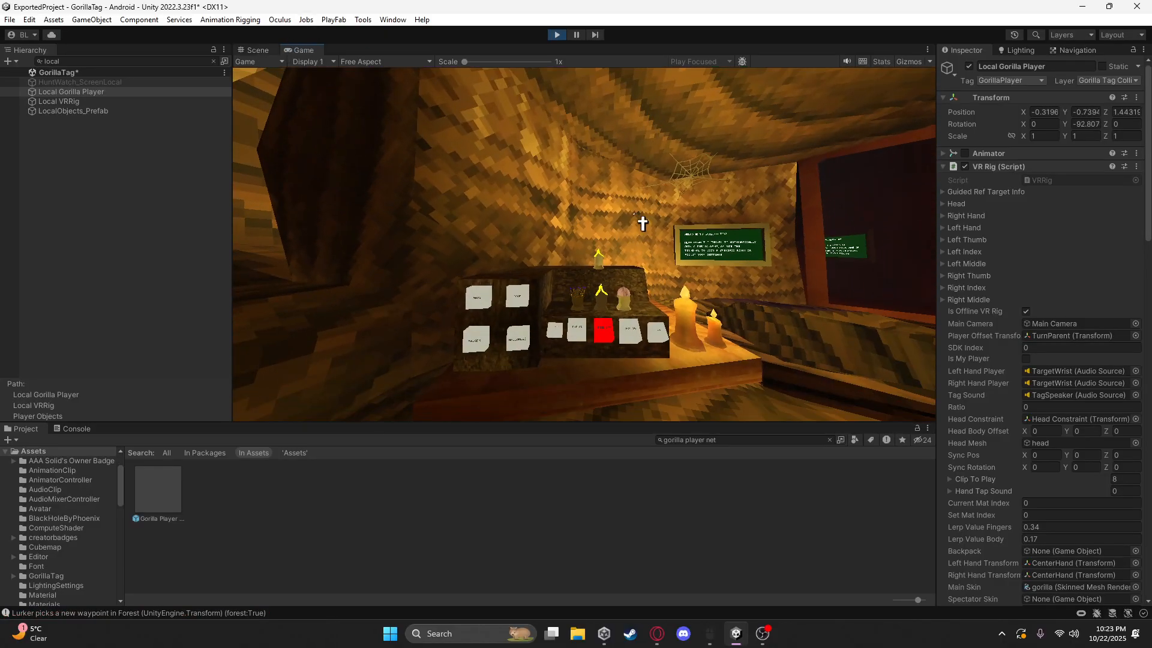
pyautogui.press('w')
pyautogui.moveTo(585, 222); pyautogui.dragTo(580, 205, button='right')
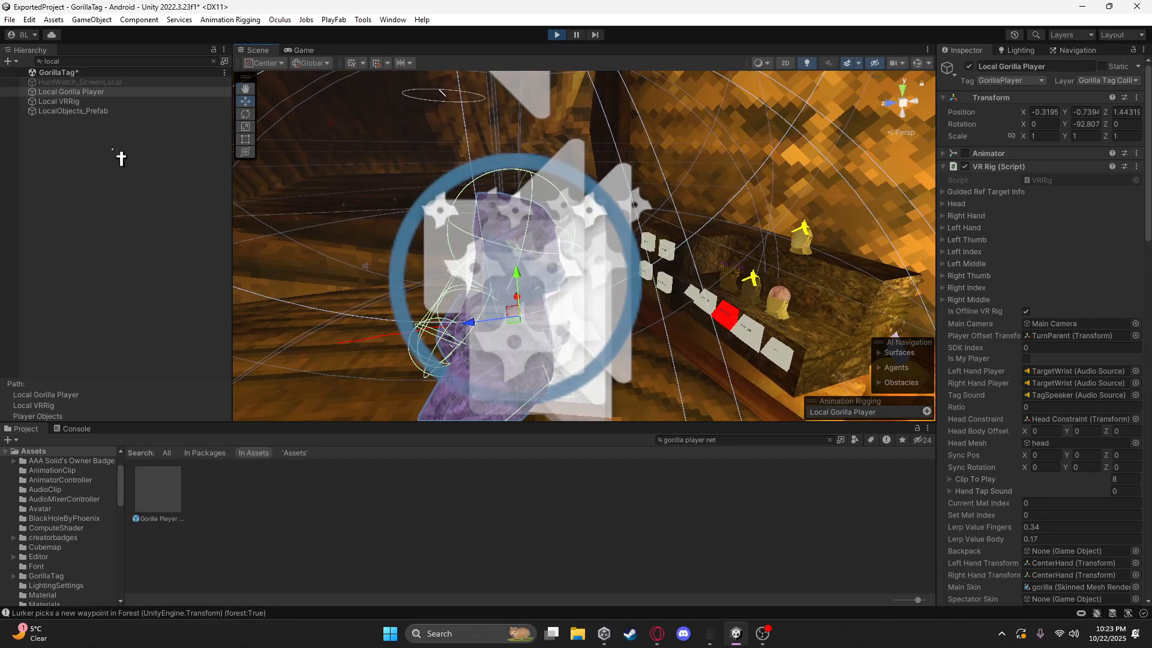
# Clear the Hierarchy search, check the Console, and select the Local Gorilla Player through its model in the Scene view
pyautogui.click(108, 170)
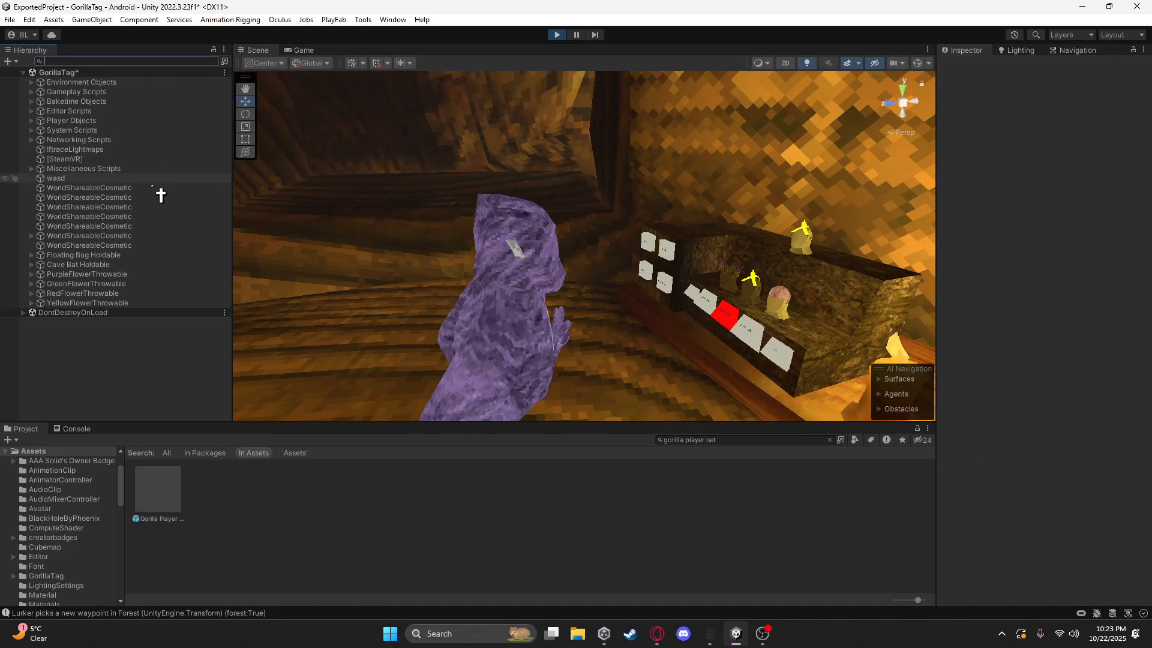
pyautogui.click(106, 343)
pyautogui.moveTo(564, 273); pyautogui.dragTo(453, 305, button='right')
pyautogui.press('s')
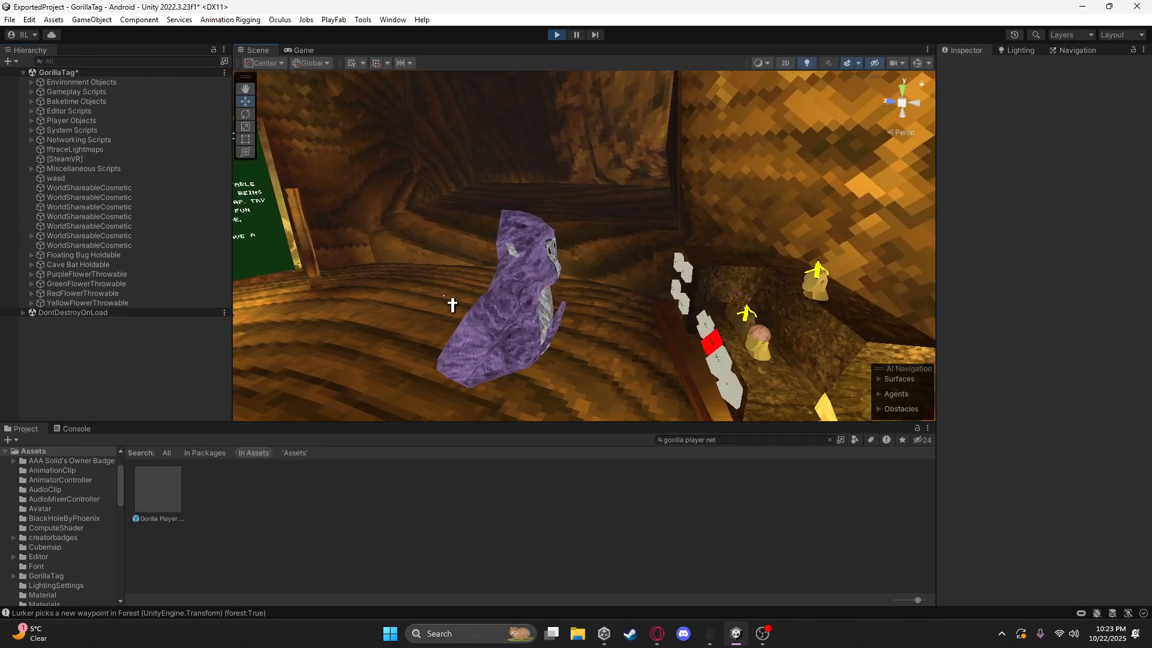
pyautogui.click(77, 429)
pyautogui.click(24, 429)
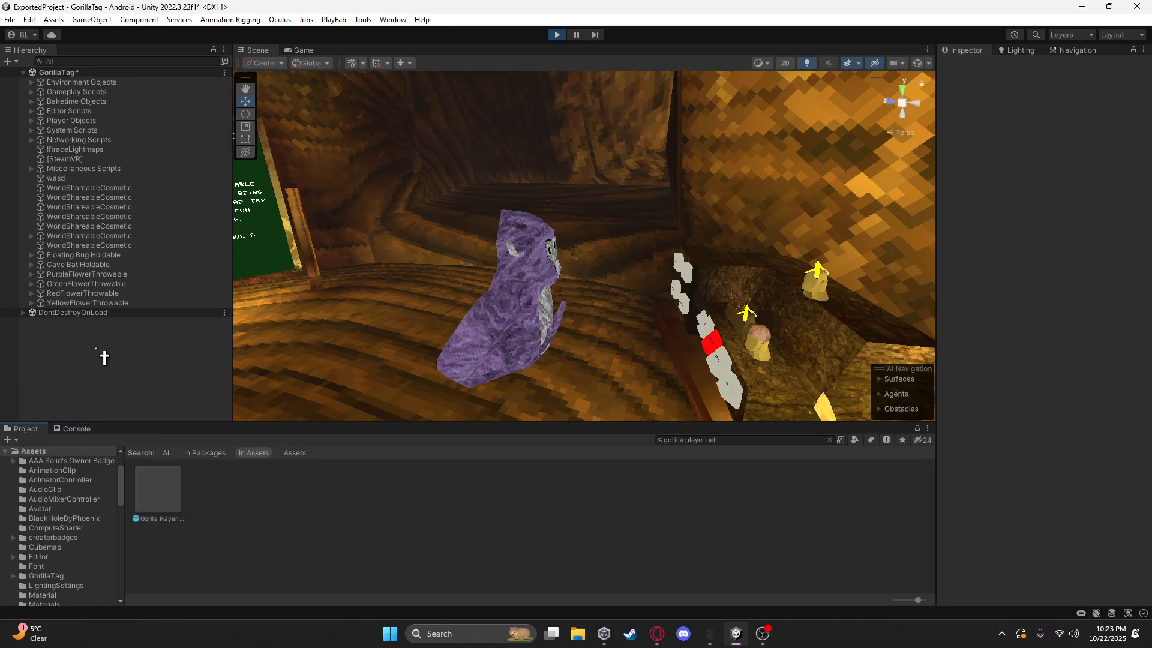
pyautogui.click(513, 283)
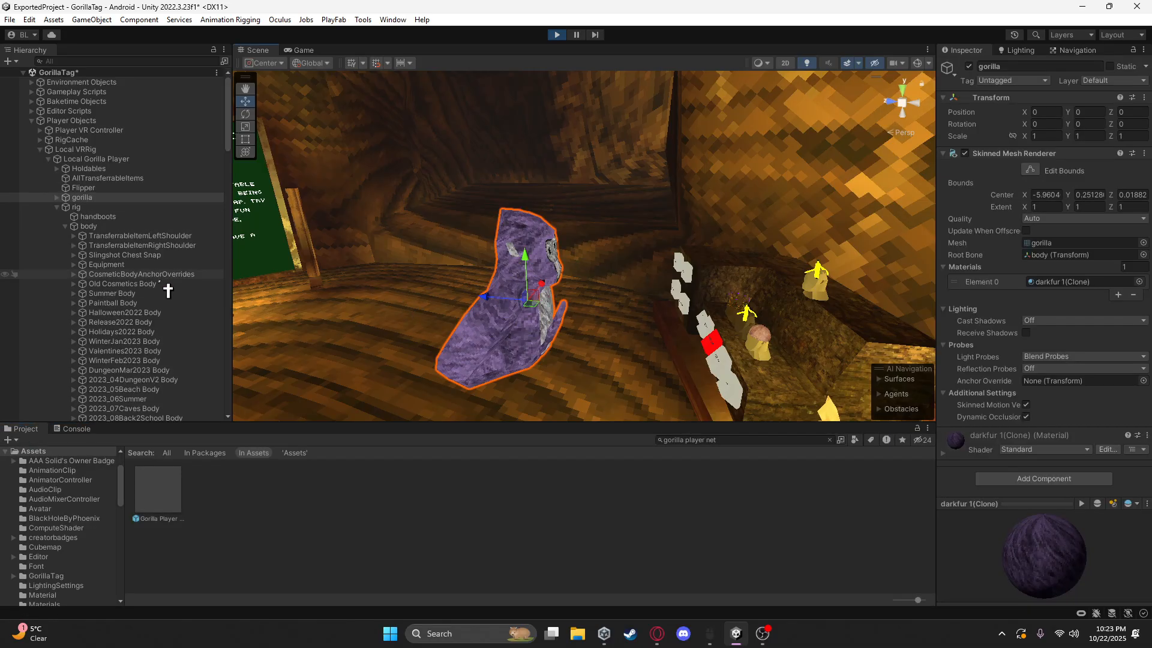
pyautogui.click(120, 159)
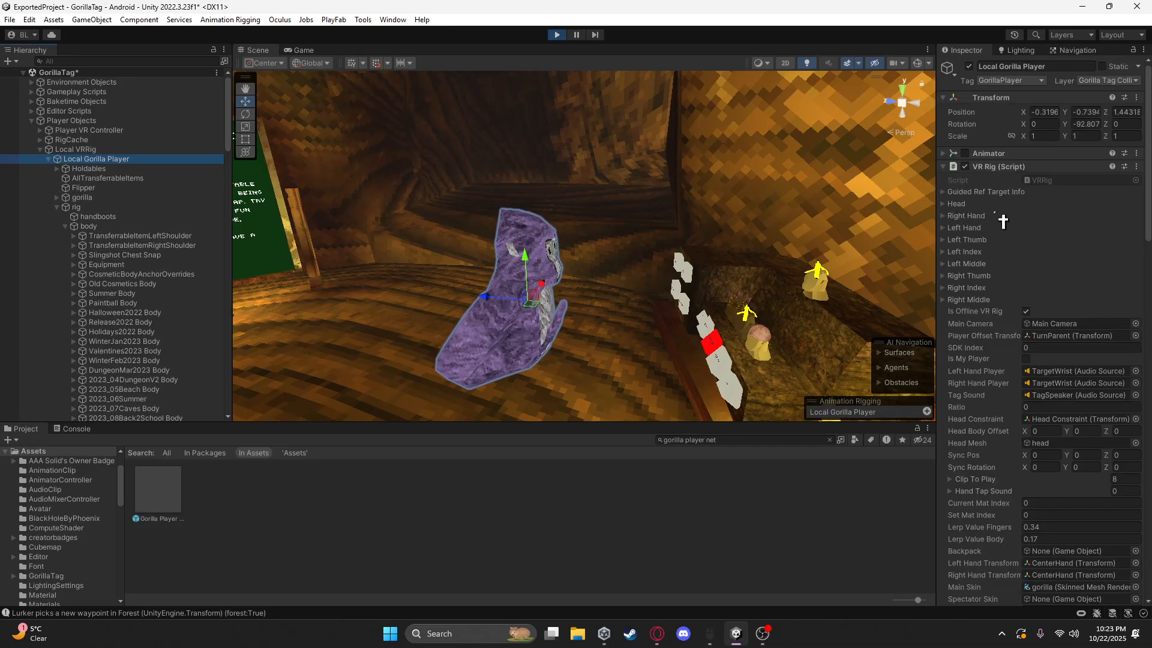
# Examine the Local Gorilla Player's Gorilla IK, Rig Container and Zone Liquid Effectable script settings
pyautogui.click(954, 169)
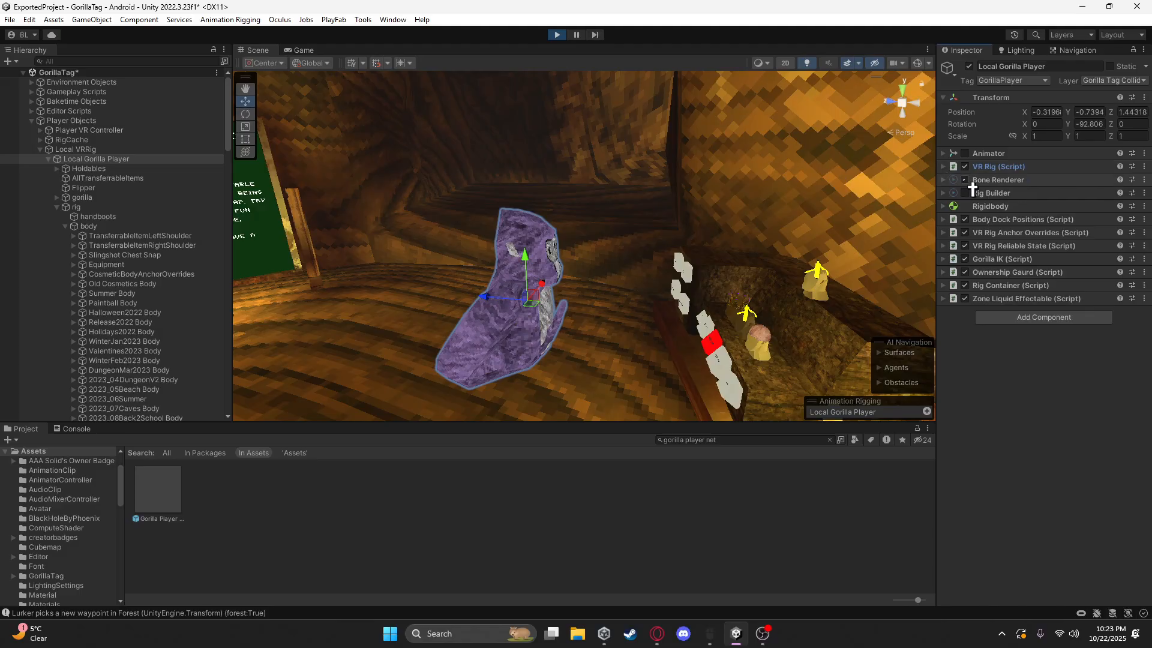
pyautogui.click(966, 192)
pyautogui.click(989, 262)
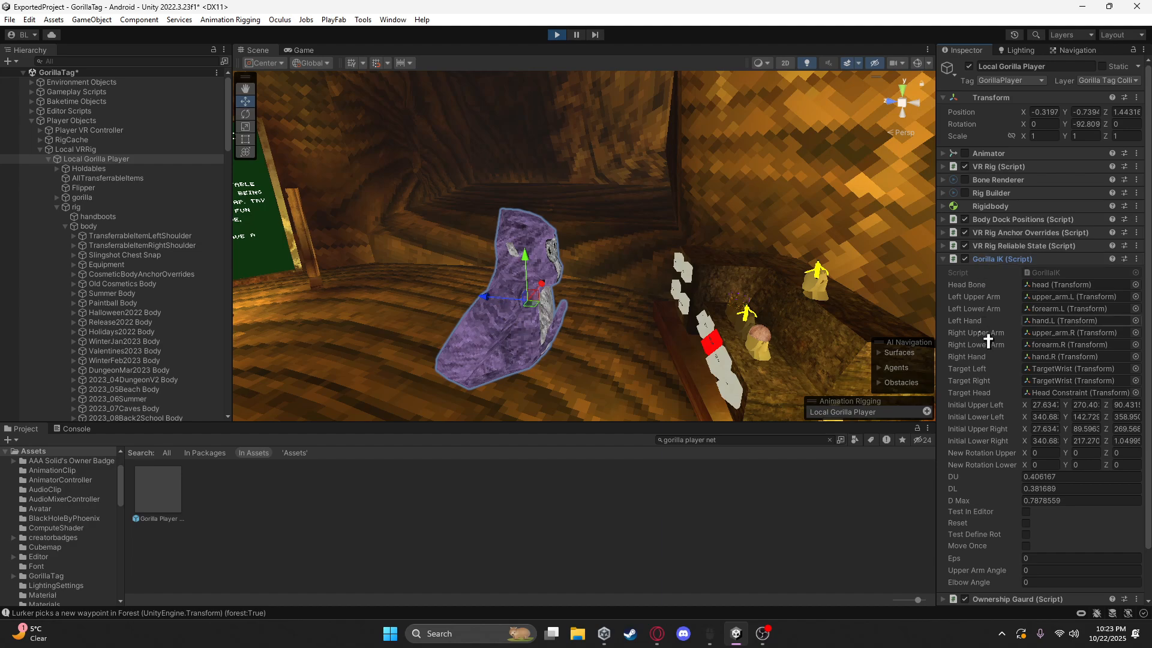
pyautogui.scroll(-2, 989, 336)
pyautogui.click(1022, 559)
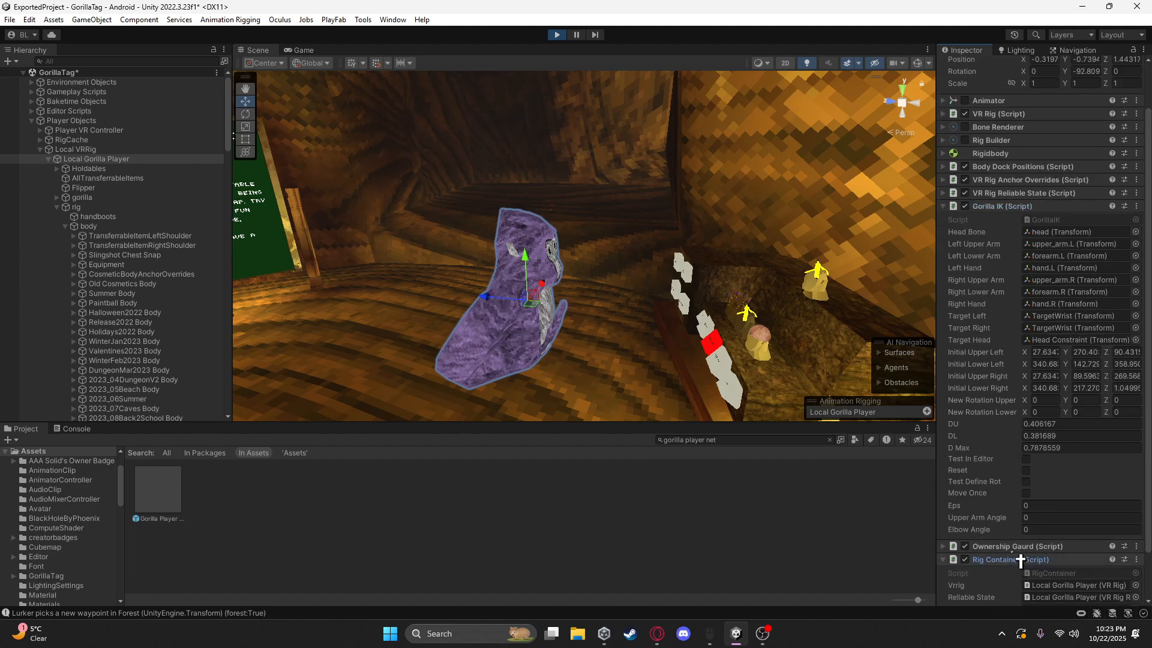
pyautogui.scroll(-2, 1022, 543)
pyautogui.click(1020, 576)
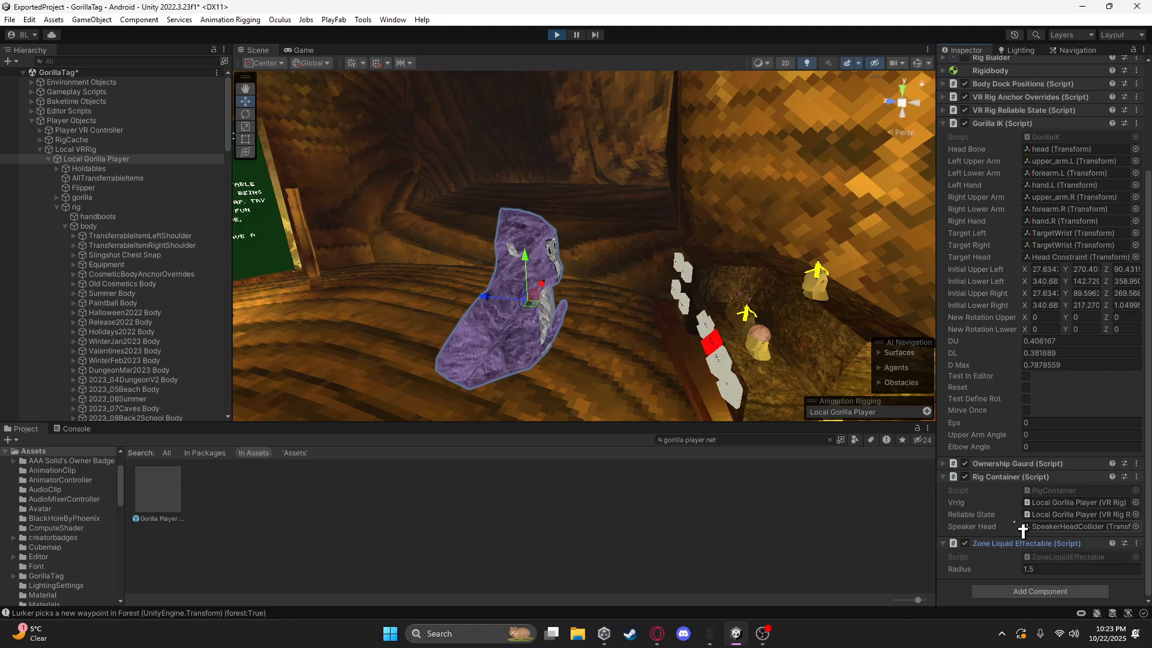
pyautogui.click(1011, 473)
pyautogui.scroll(7, 1011, 473)
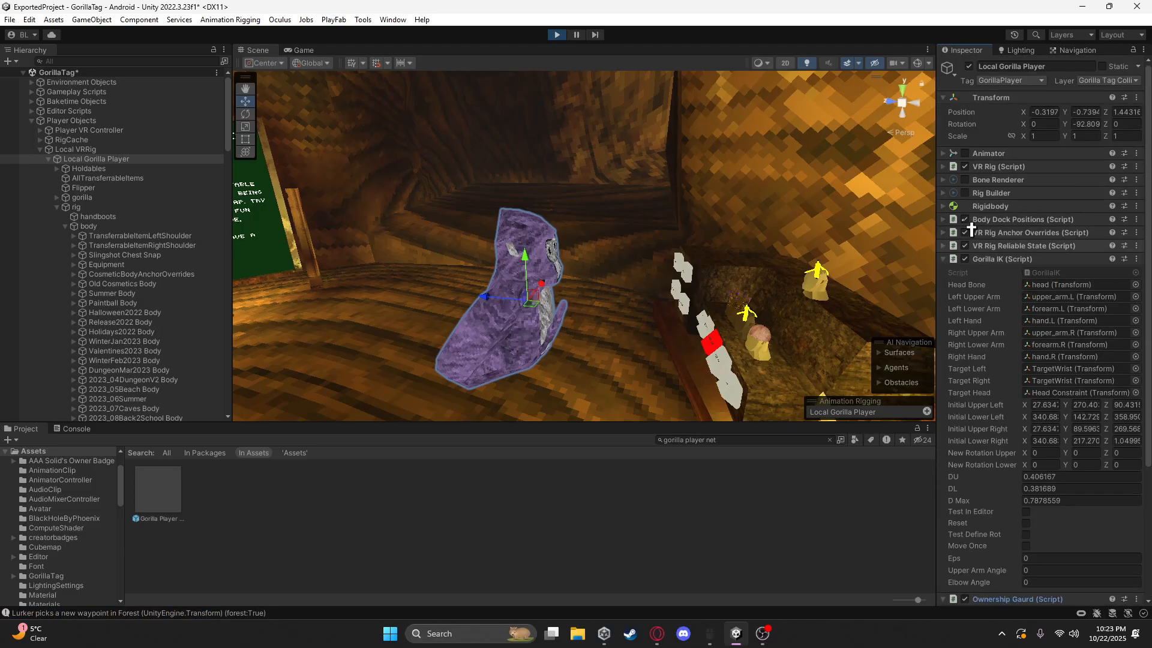
# Examine the Cosmetics and Override Cosmetics lists in the Local Gorilla Player's VR Rig script
pyautogui.click(998, 167)
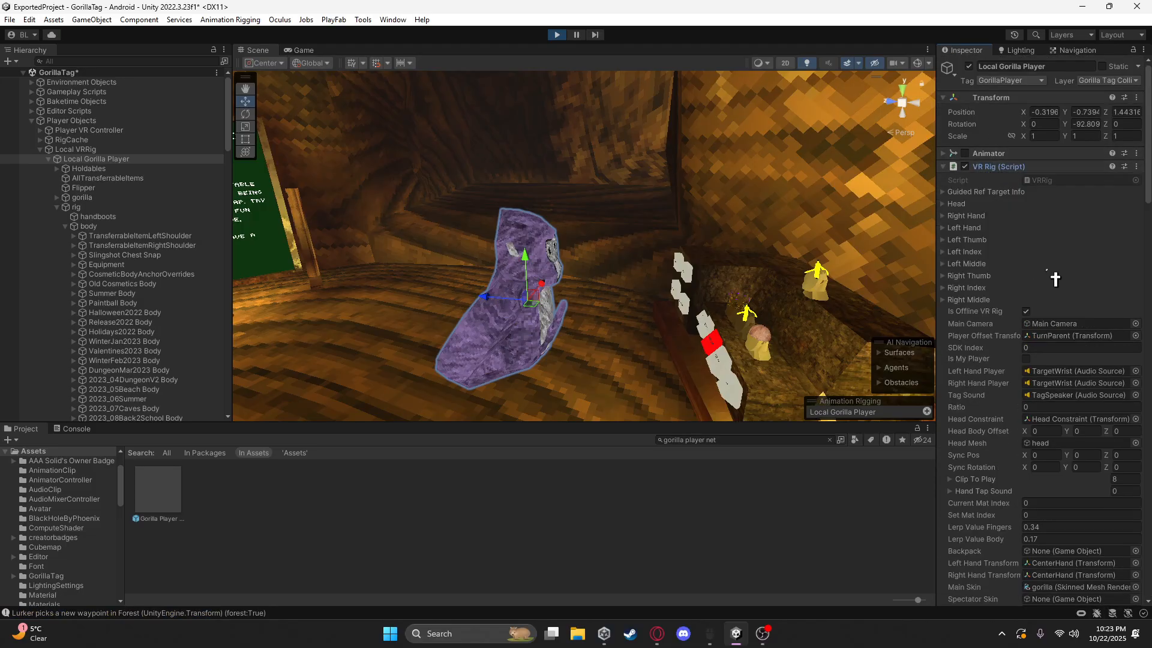
pyautogui.scroll(-6, 1055, 279)
pyautogui.scroll(-4, 1055, 279)
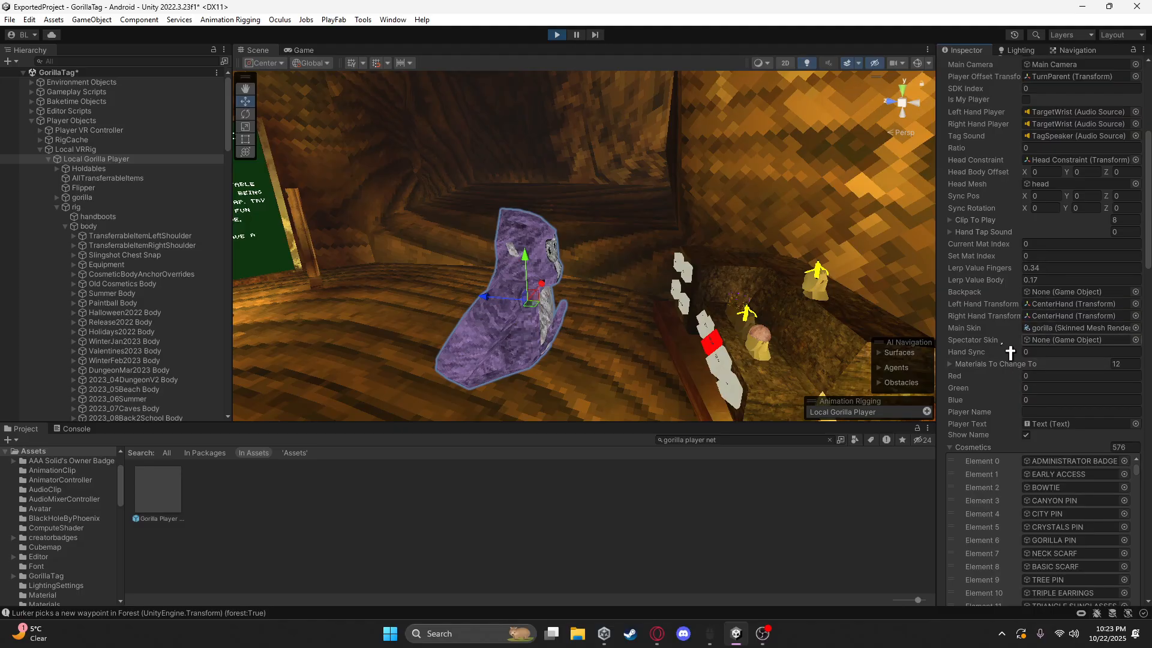
pyautogui.scroll(-15, 1010, 352)
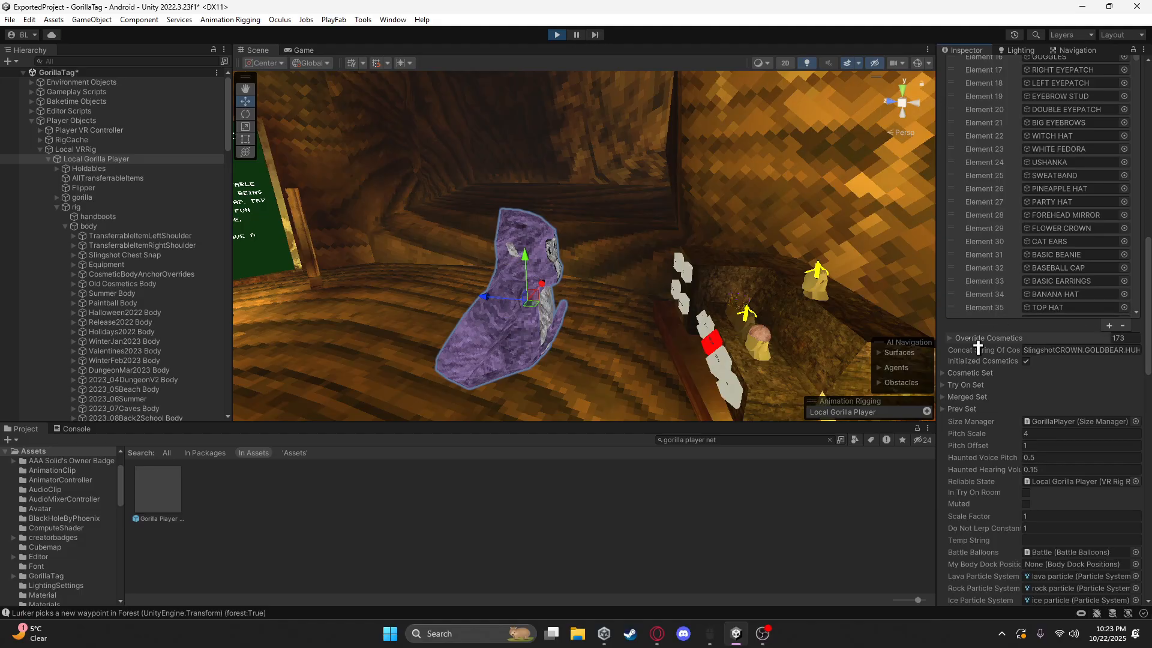
pyautogui.click(976, 339)
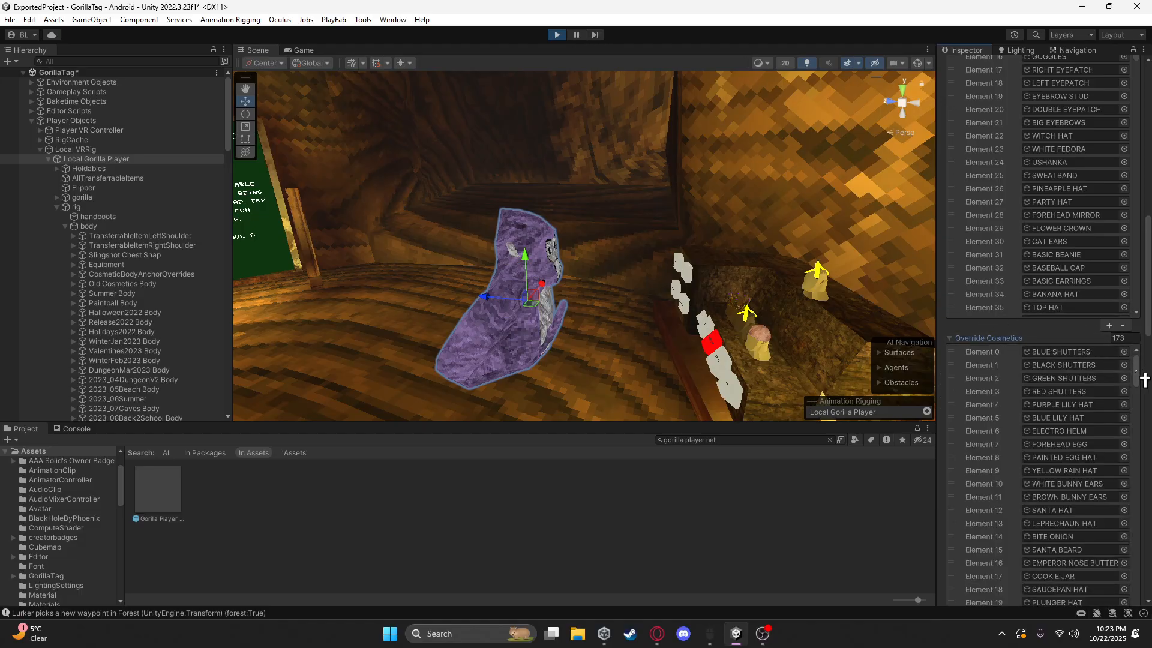
pyautogui.moveTo(1145, 379); pyautogui.dragTo(1147, 618)
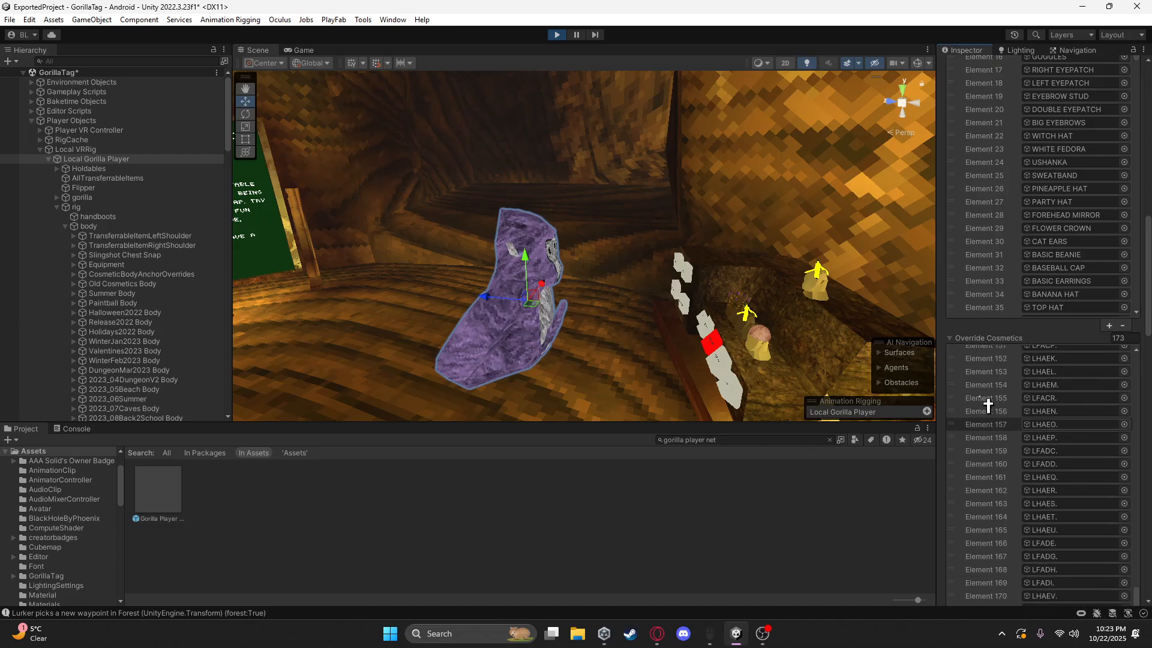
pyautogui.click(982, 339)
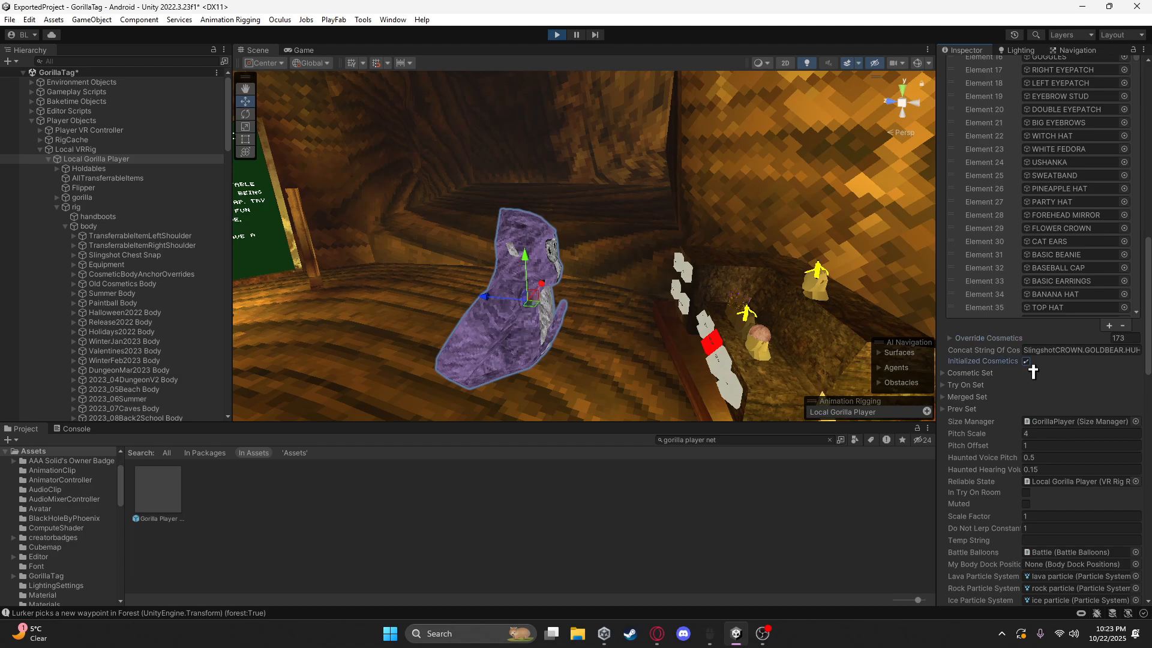
# Review the remaining VR Rig fields below the cosmetics lists, from the cosmetic sets to the player color
pyautogui.scroll(-4, 1078, 389)
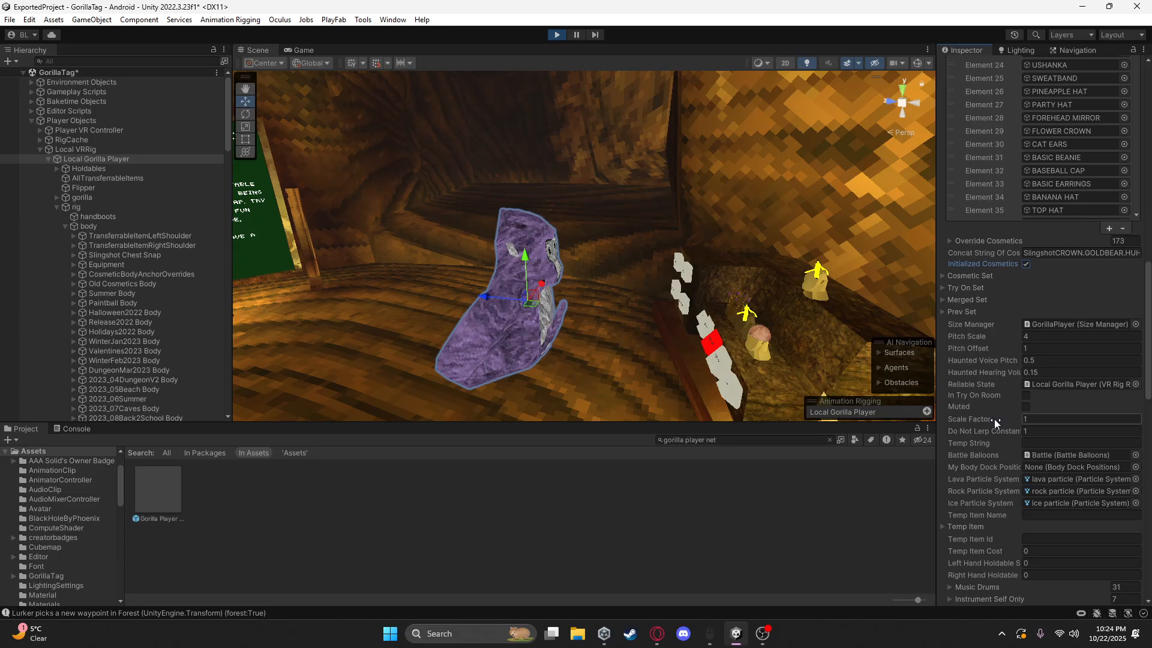
pyautogui.scroll(-4, 996, 419)
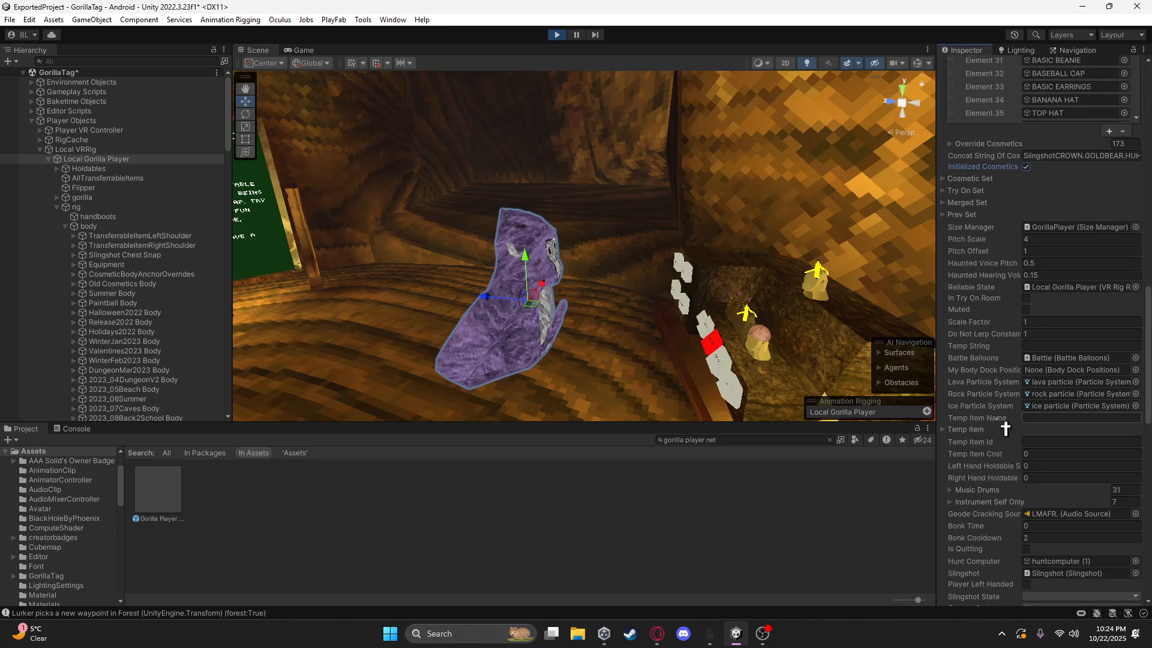
pyautogui.scroll(-8, 1006, 429)
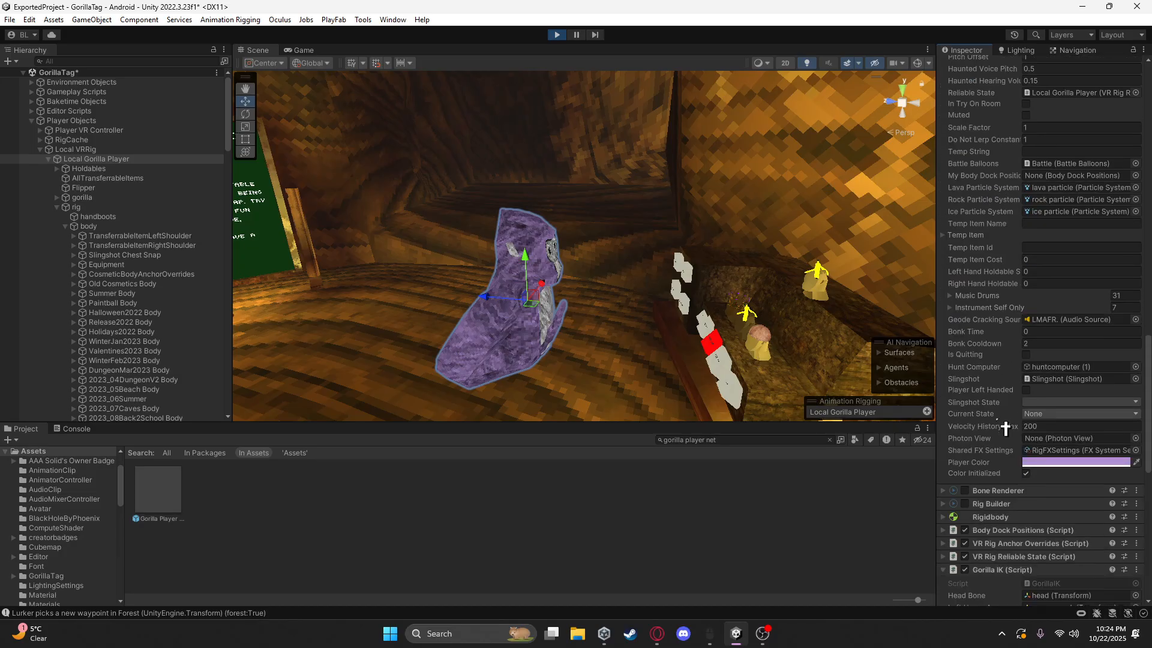
pyautogui.scroll(17, 1005, 428)
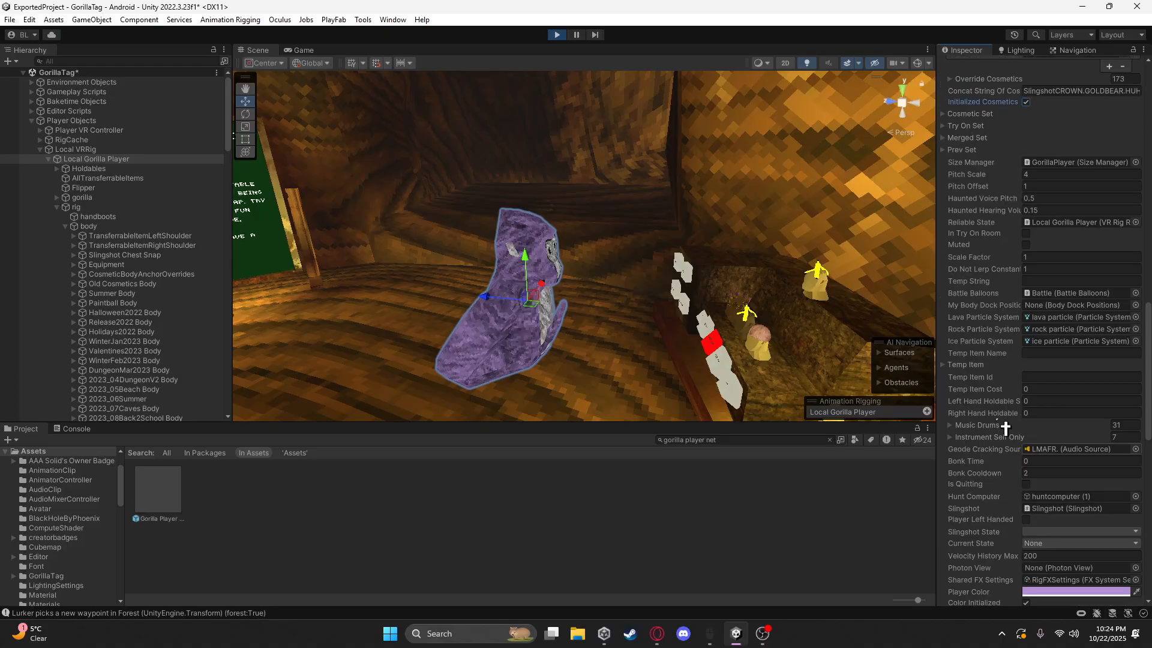
pyautogui.scroll(4, 1006, 428)
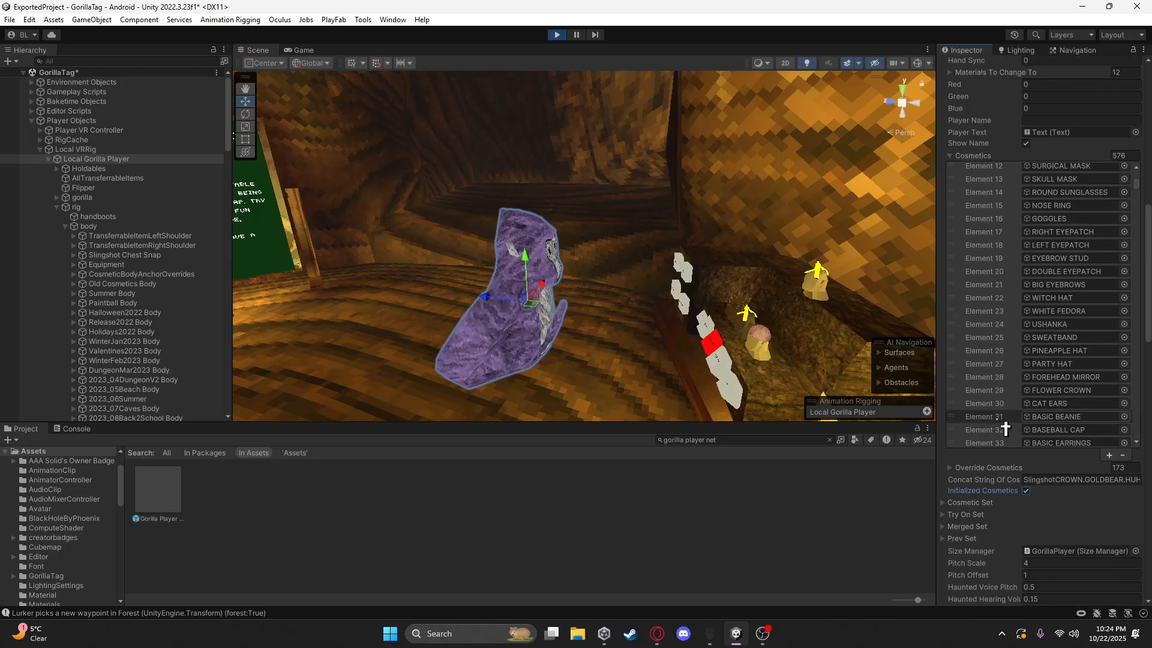
# Select LIGHTNING MAKEUP under the local rig's Old Cosmetics Head and toggle it active, then inactive again
pyautogui.moveTo(567, 325); pyautogui.dragTo(592, 342, button='right')
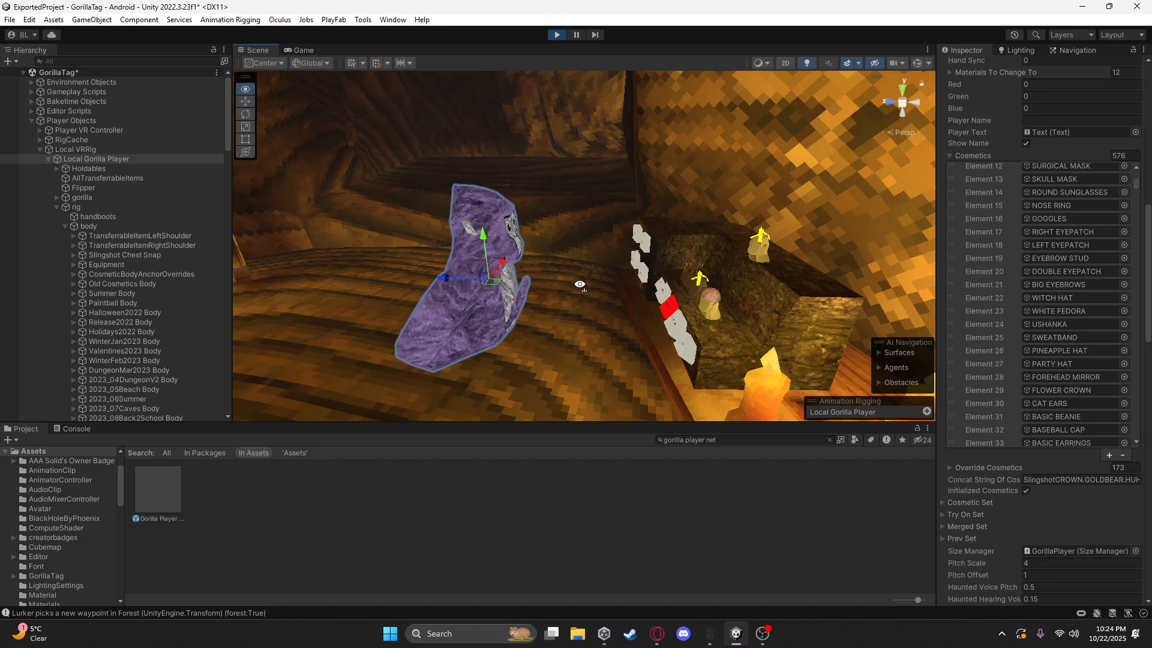
pyautogui.moveTo(585, 291); pyautogui.dragTo(609, 293, button='right')
pyautogui.scroll(-4, 106, 291)
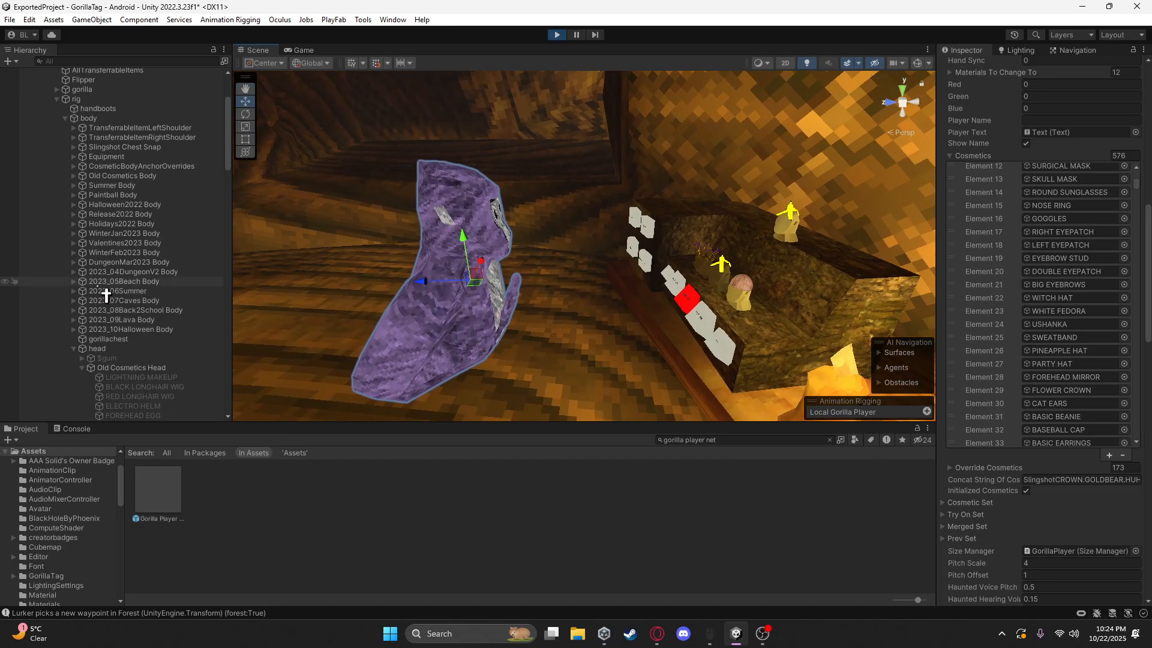
pyautogui.scroll(-4, 126, 342)
pyautogui.scroll(-6, 140, 351)
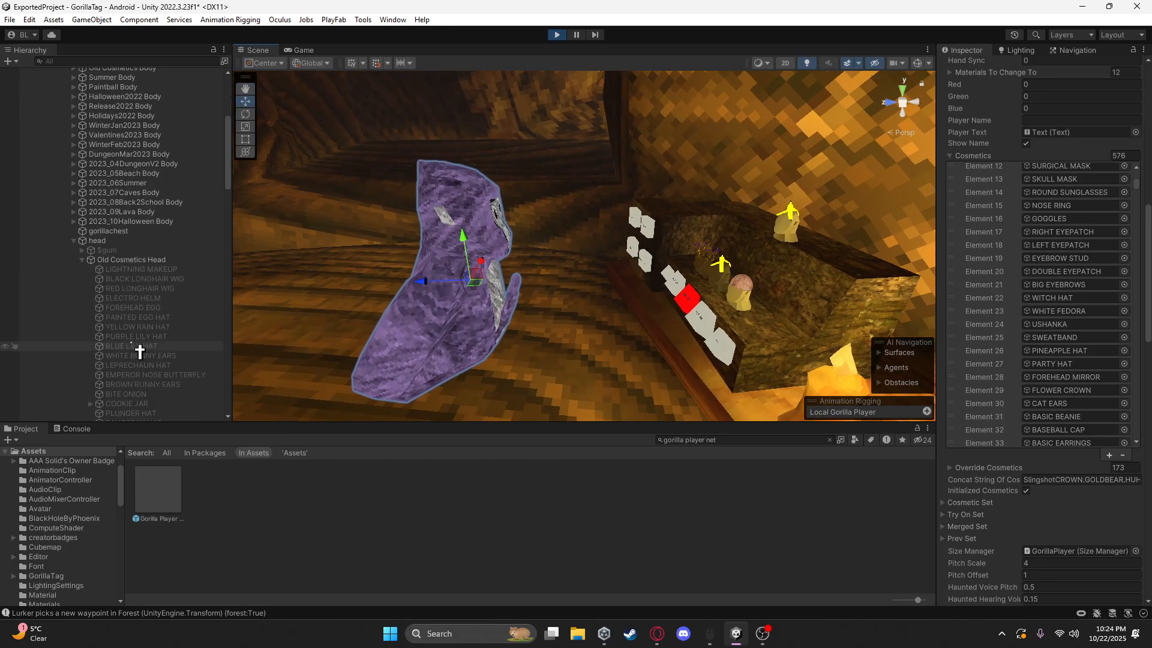
pyautogui.click(163, 197)
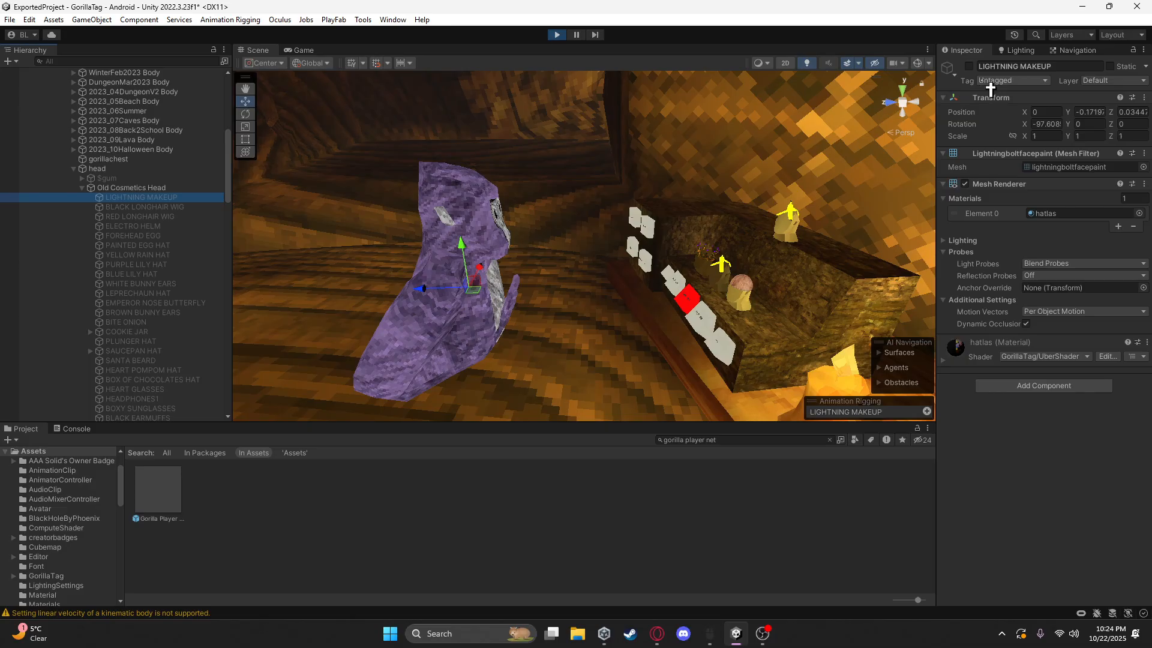
pyautogui.click(968, 66)
pyautogui.click(968, 66)
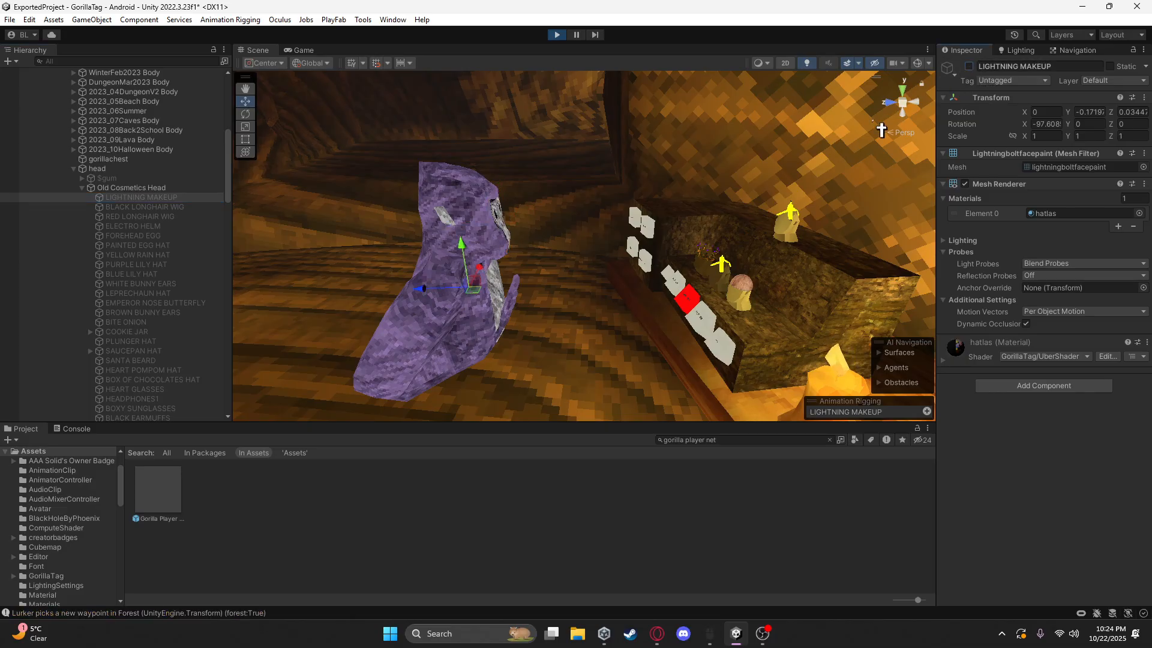
# Find the CROWN. object among the Old Cosmetics Head children and activate it
pyautogui.click(82, 188)
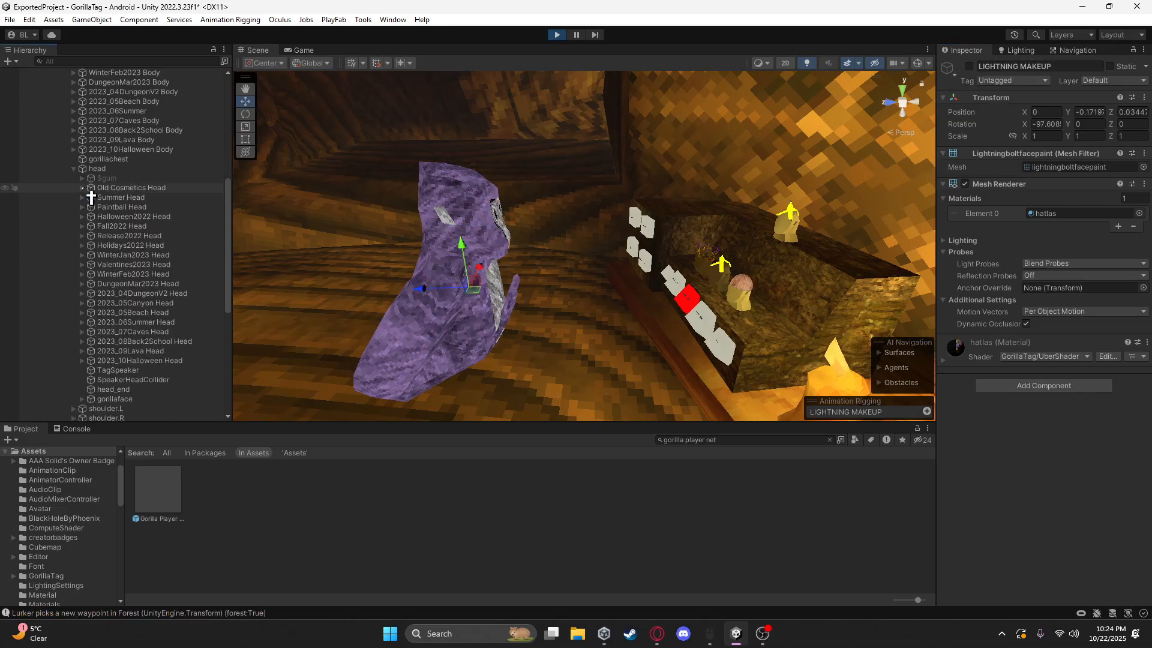
pyautogui.click(82, 188)
pyautogui.scroll(-5, 121, 247)
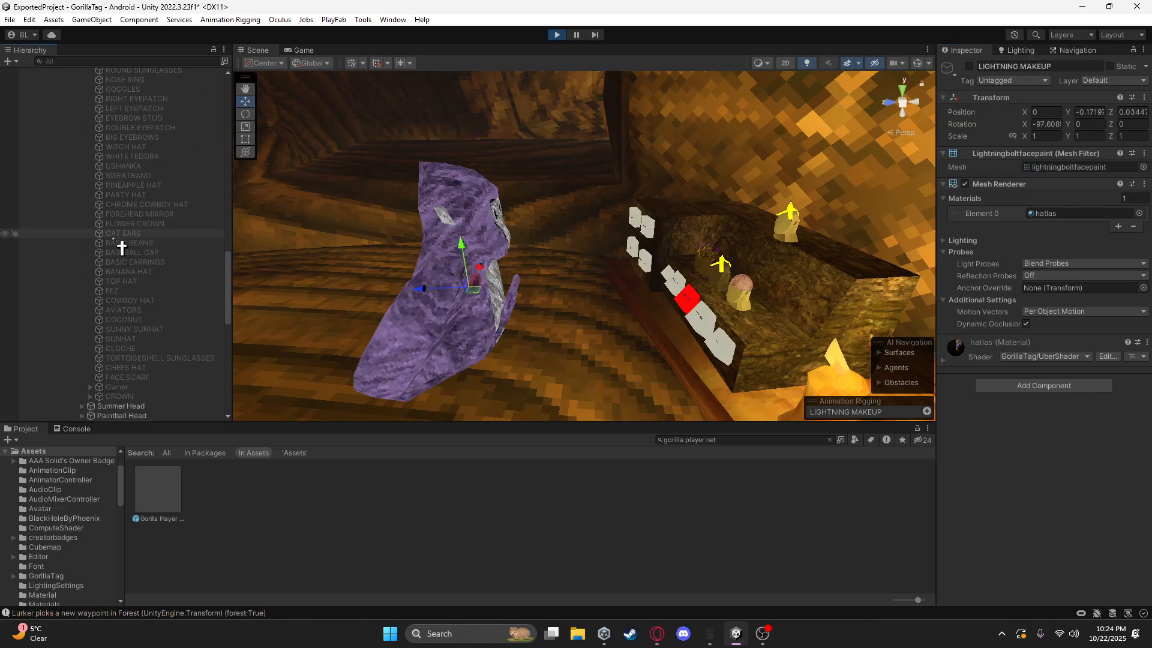
pyautogui.scroll(-5, 122, 247)
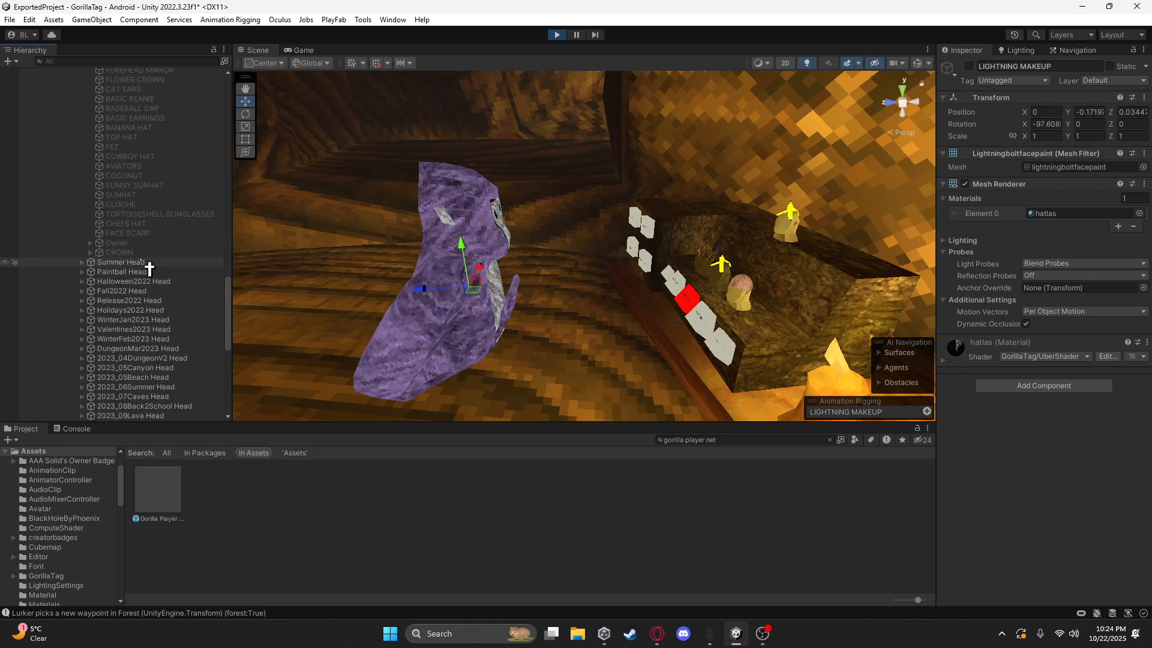
pyautogui.scroll(2, 150, 267)
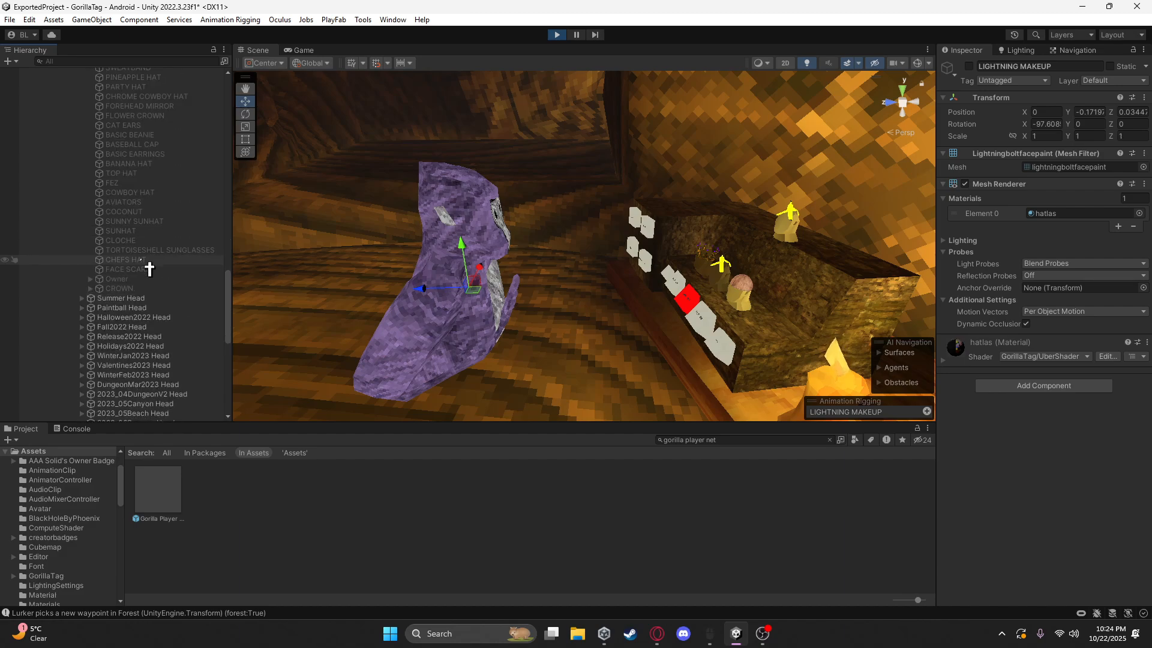
pyautogui.click(144, 289)
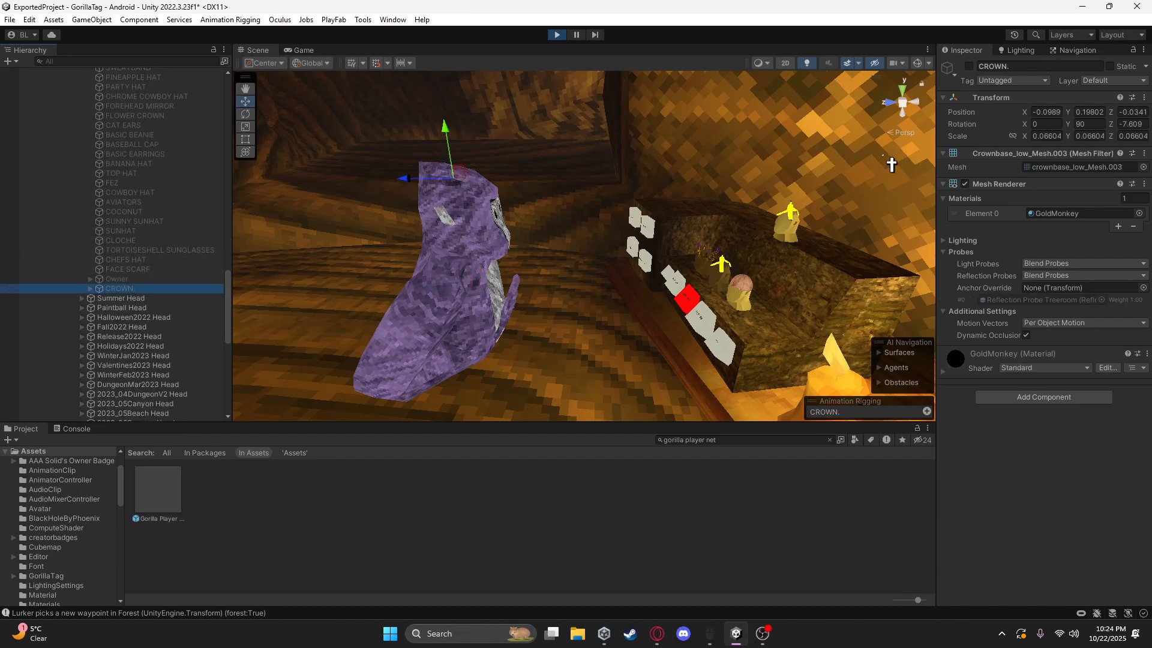
pyautogui.click(969, 66)
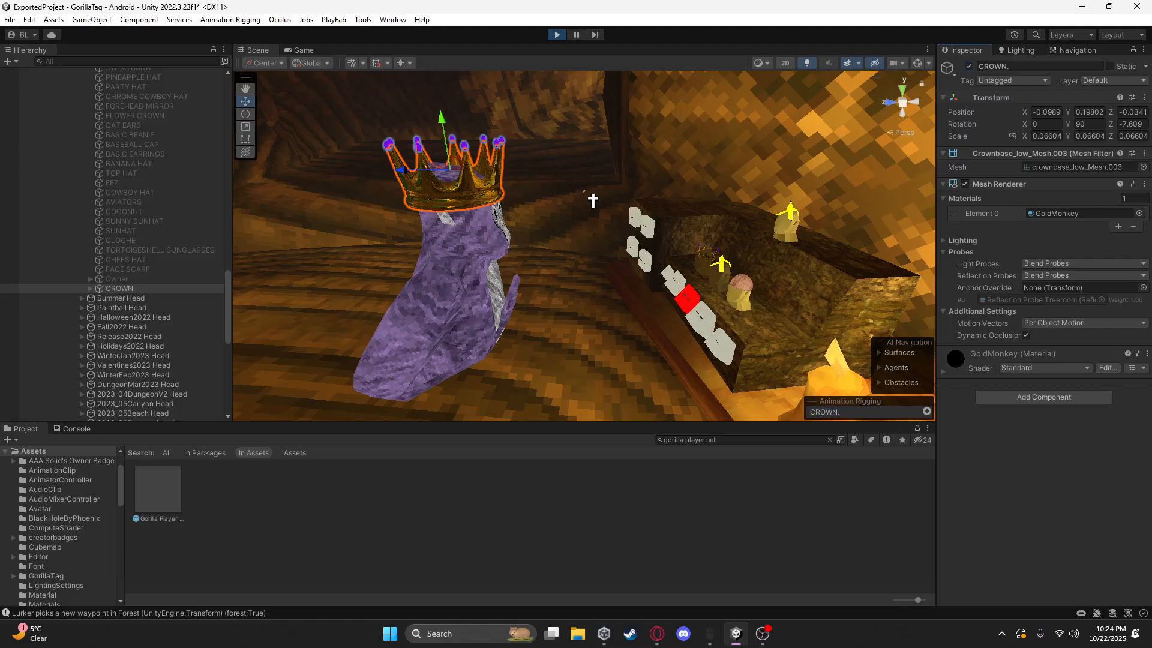
# Trigger a test press on the first wardrobe item button and open the latest Console error
pyautogui.click(681, 287)
pyautogui.click(1026, 545)
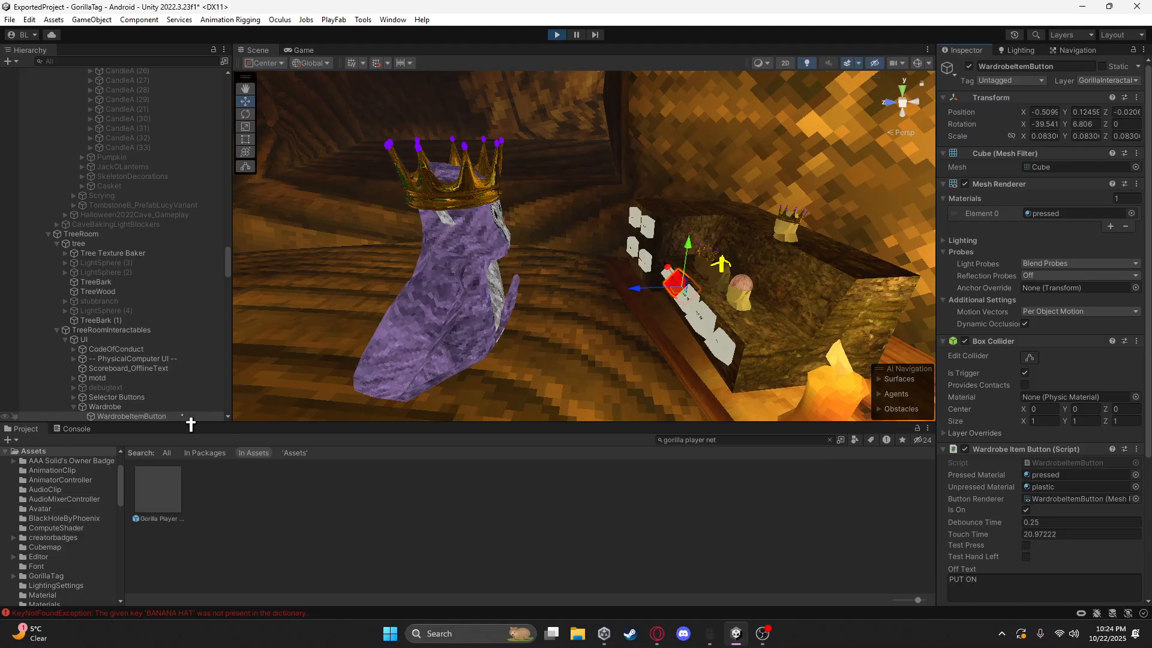
pyautogui.click(283, 613)
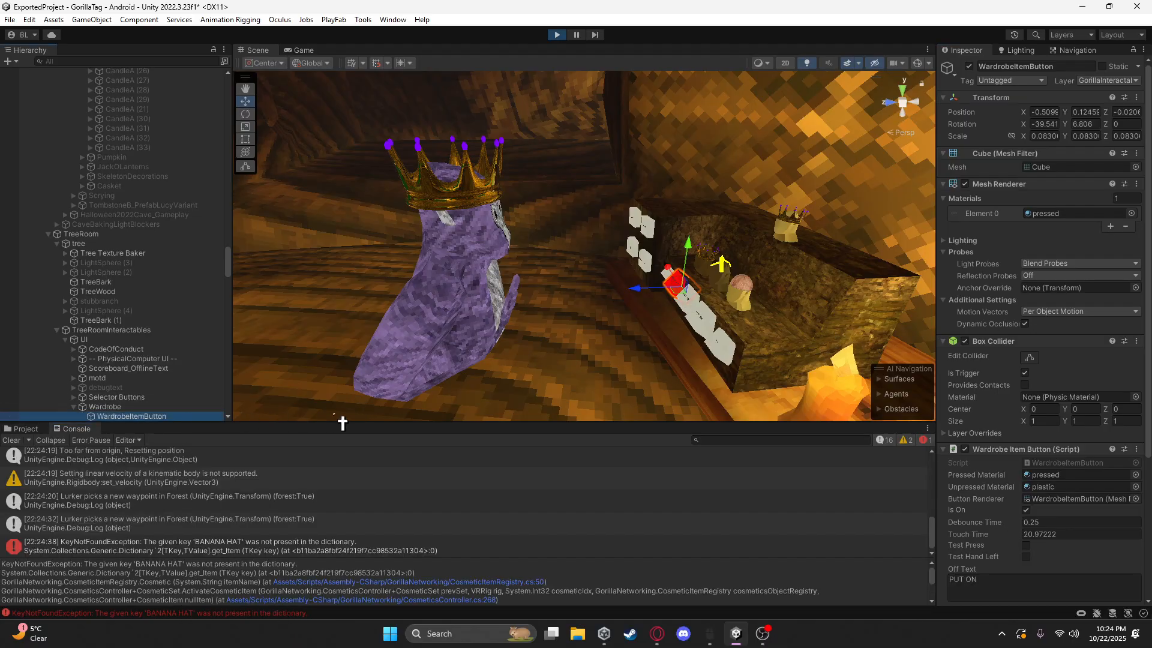
# Examine the wardrobe item button's Current Cosmetic Item details, clear the Console and return to the project assets
pyautogui.scroll(-5, 1123, 414)
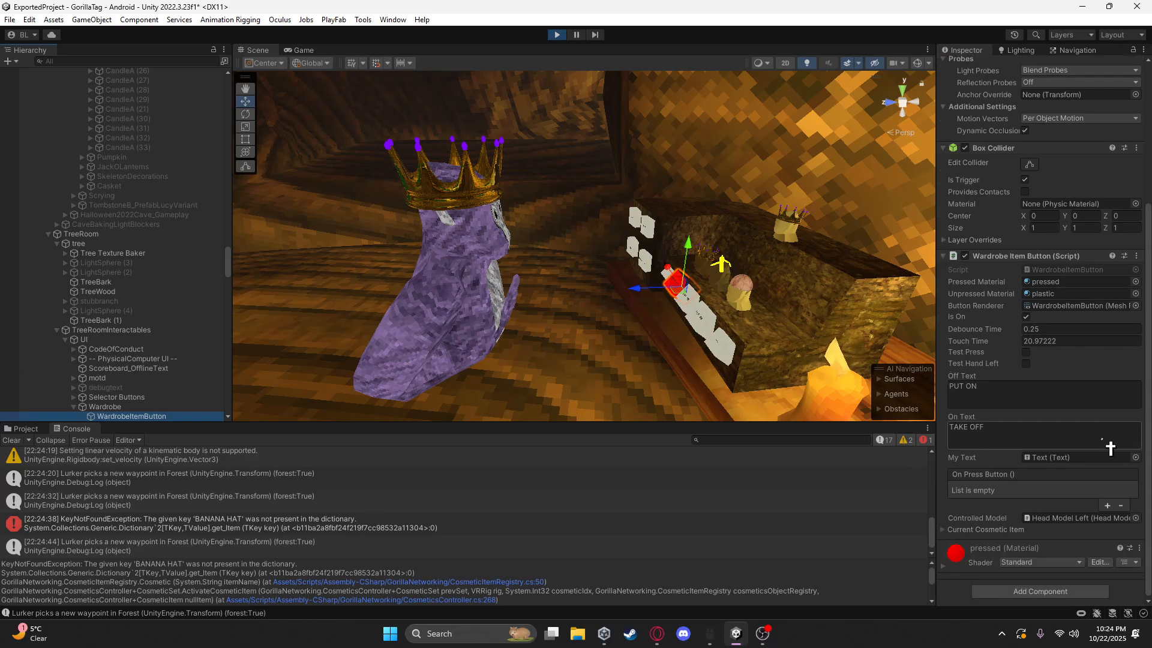
pyautogui.click(1013, 532)
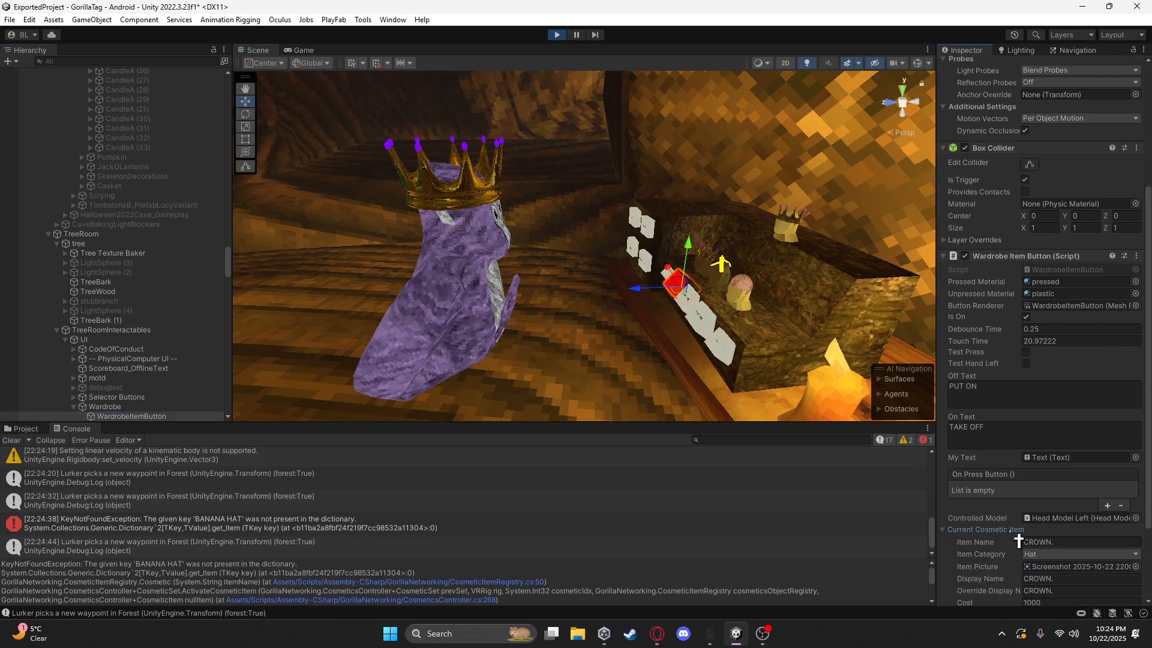
pyautogui.scroll(-3, 1018, 540)
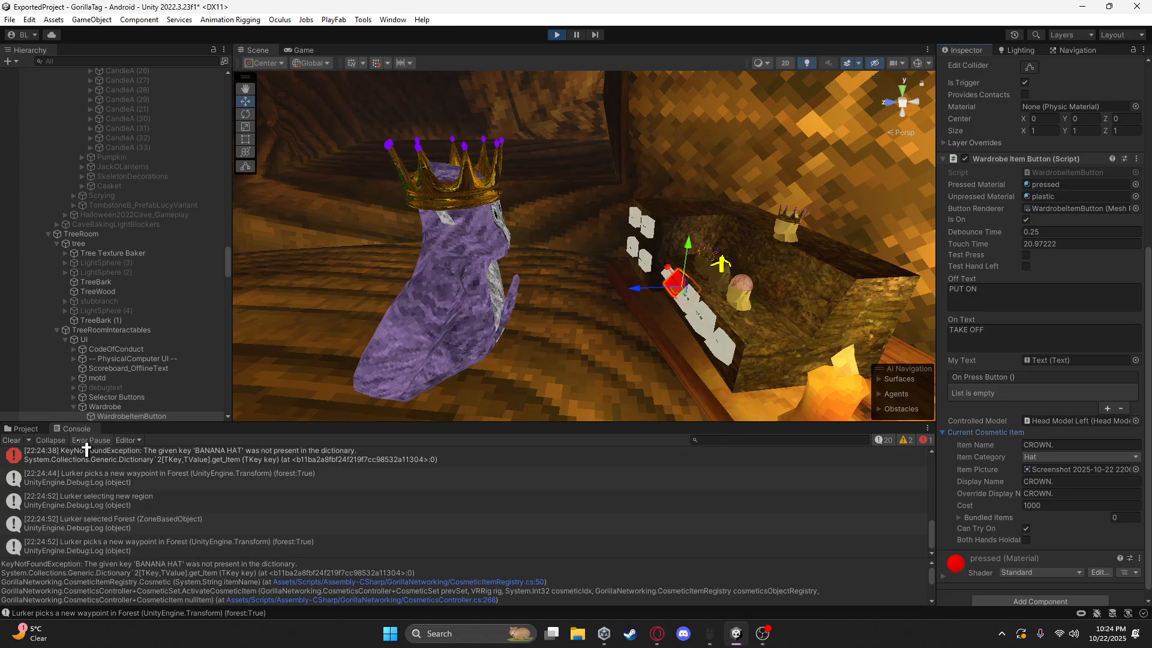
pyautogui.click(25, 441)
pyautogui.click(24, 429)
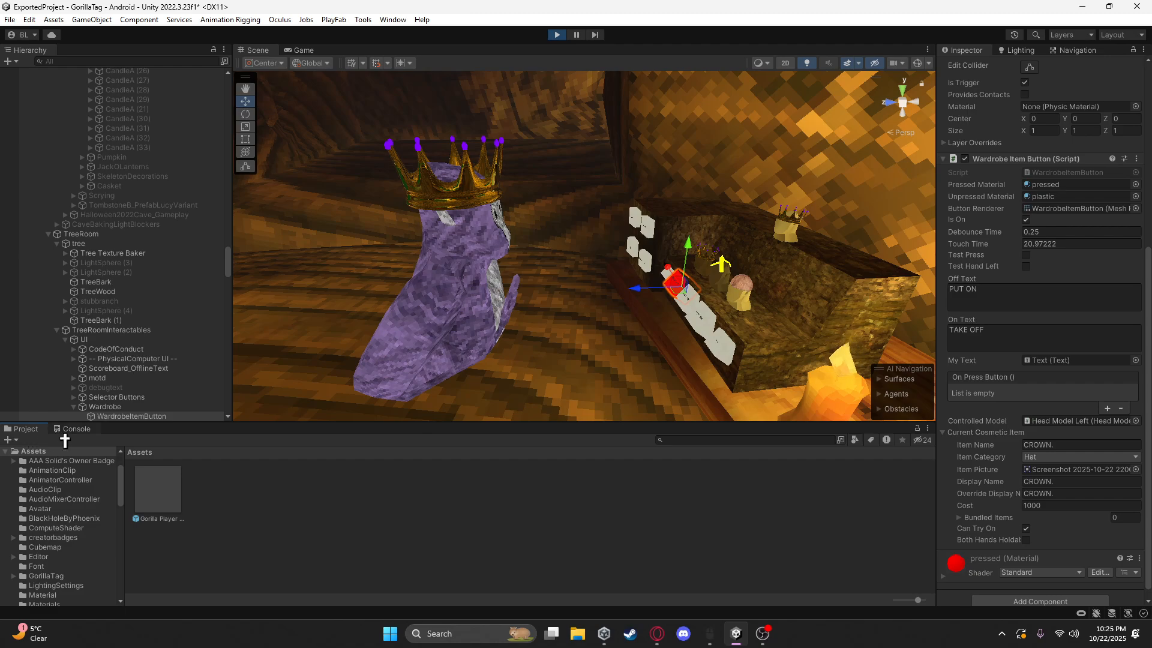
# Trigger another test press on the same WardrobeItemButton, clear the Console and return to the project assets
pyautogui.click(1026, 255)
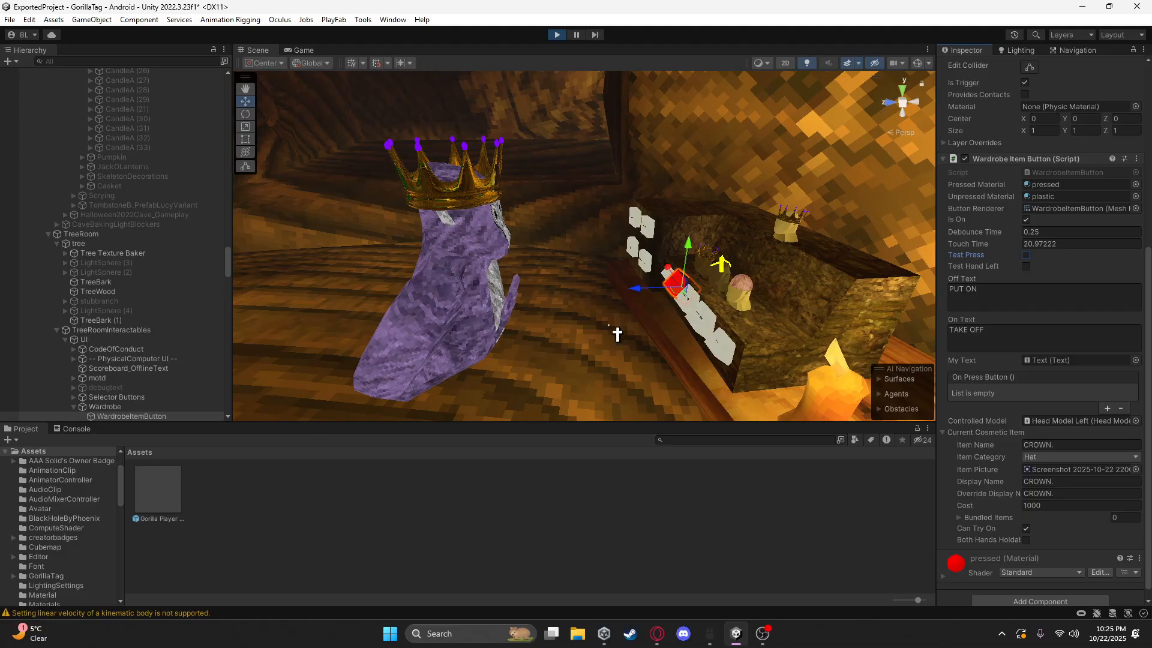
pyautogui.scroll(9, 960, 376)
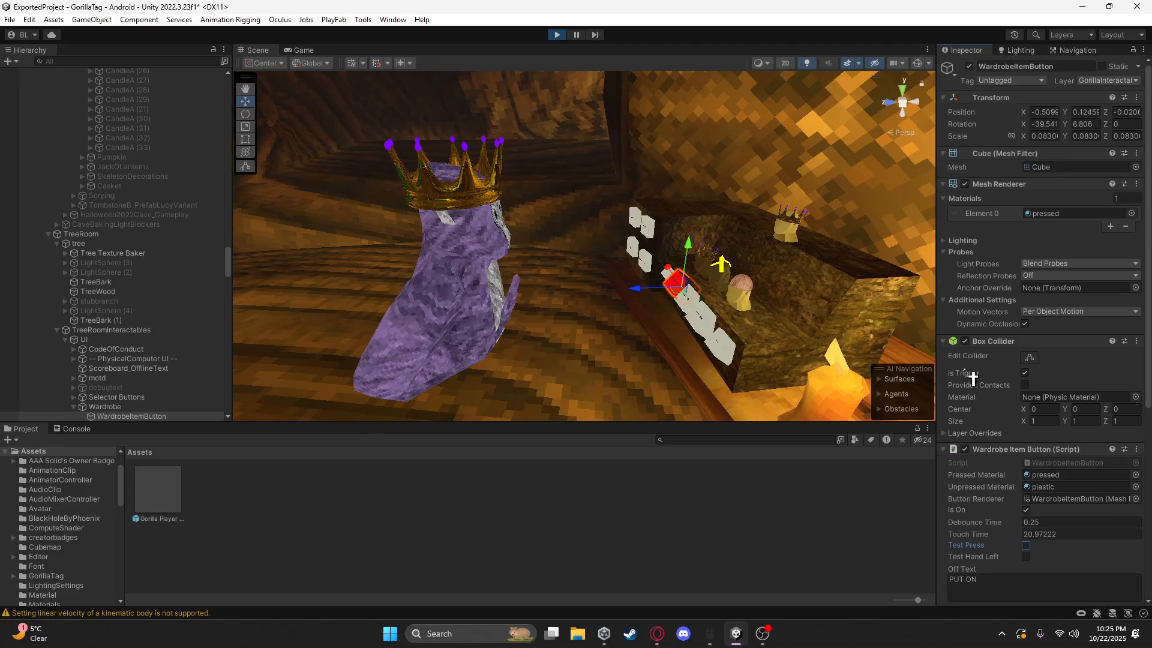
pyautogui.click(73, 429)
pyautogui.click(15, 440)
pyautogui.click(24, 429)
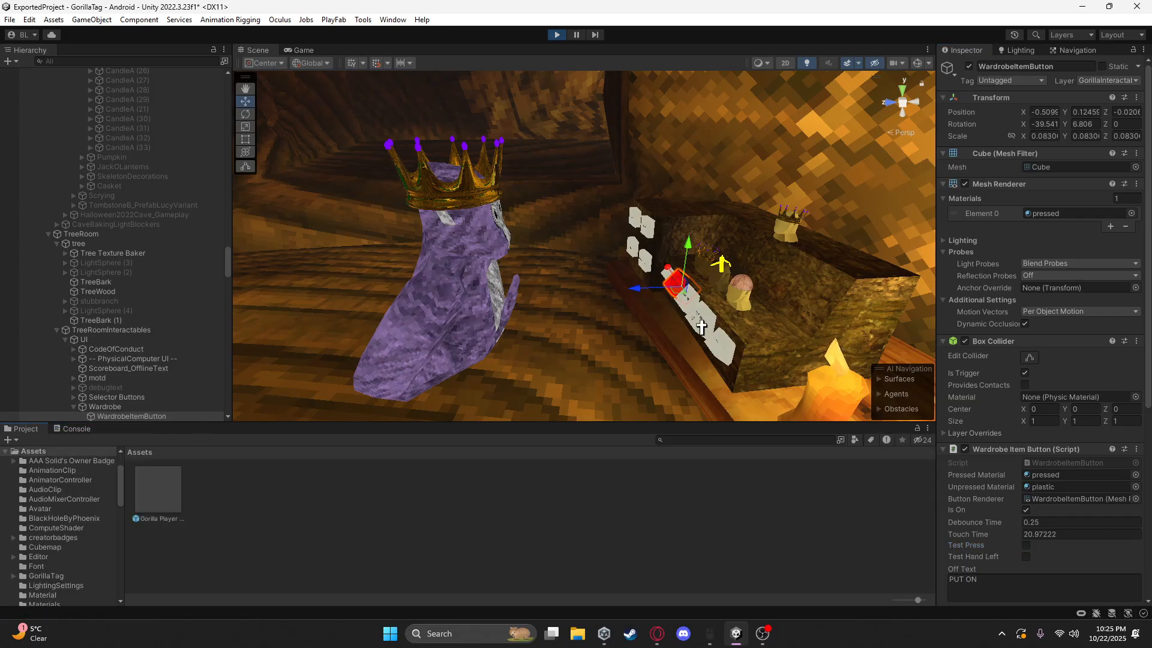
# Switch the wardrobe to badges by triggering a test press on WardrobeBadgeButton
pyautogui.click(636, 247)
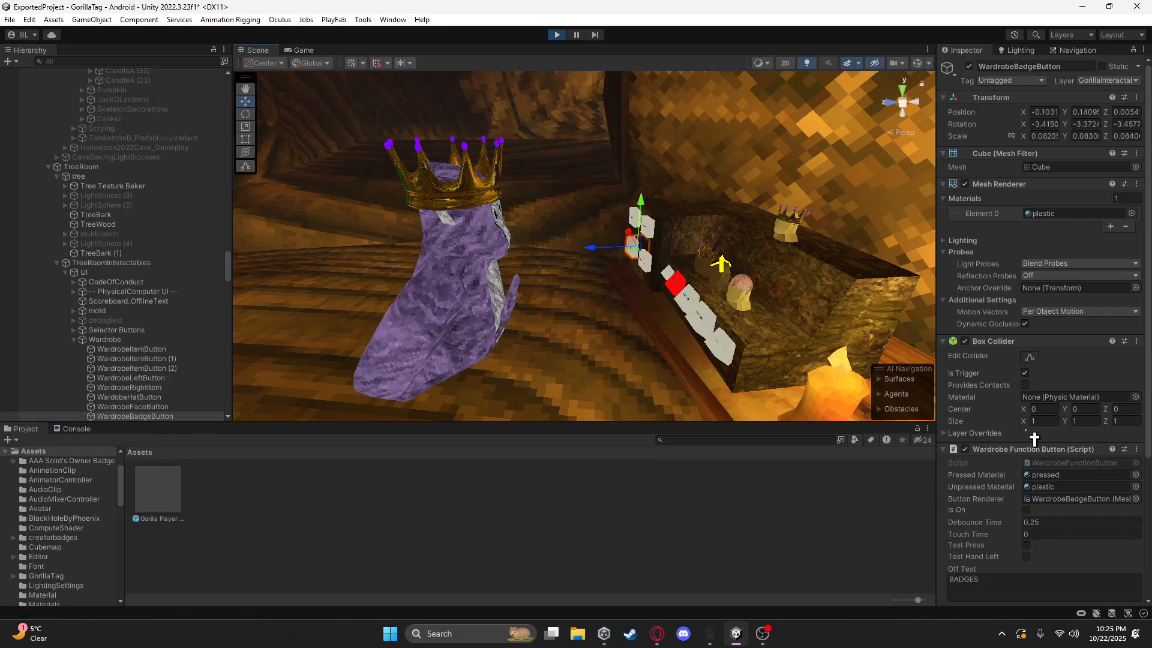
pyautogui.click(1026, 545)
pyautogui.press('w')
pyautogui.moveTo(724, 361); pyautogui.dragTo(683, 320, button='right')
# Select WardrobeItemButton with the badges category showing and toggle its Test Press option while watching the local player
pyautogui.click(629, 252)
pyautogui.moveTo(628, 253); pyautogui.dragTo(529, 259, button='right')
pyautogui.press('s')
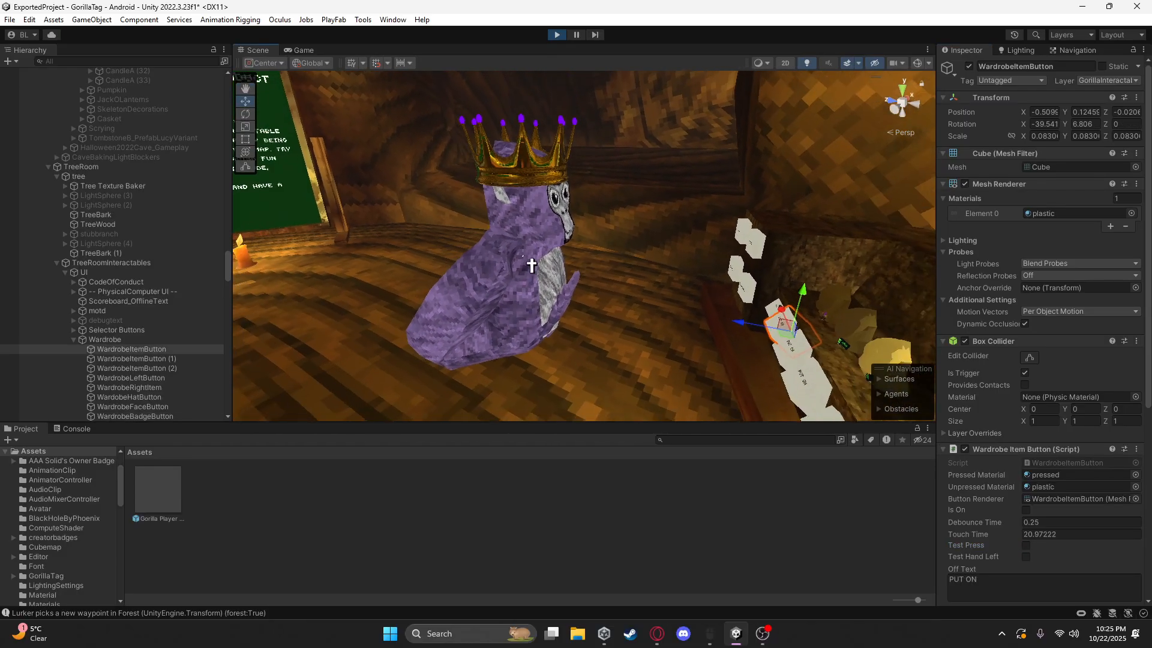
pyautogui.click(1026, 545)
pyautogui.moveTo(642, 301); pyautogui.dragTo(628, 293, button='right')
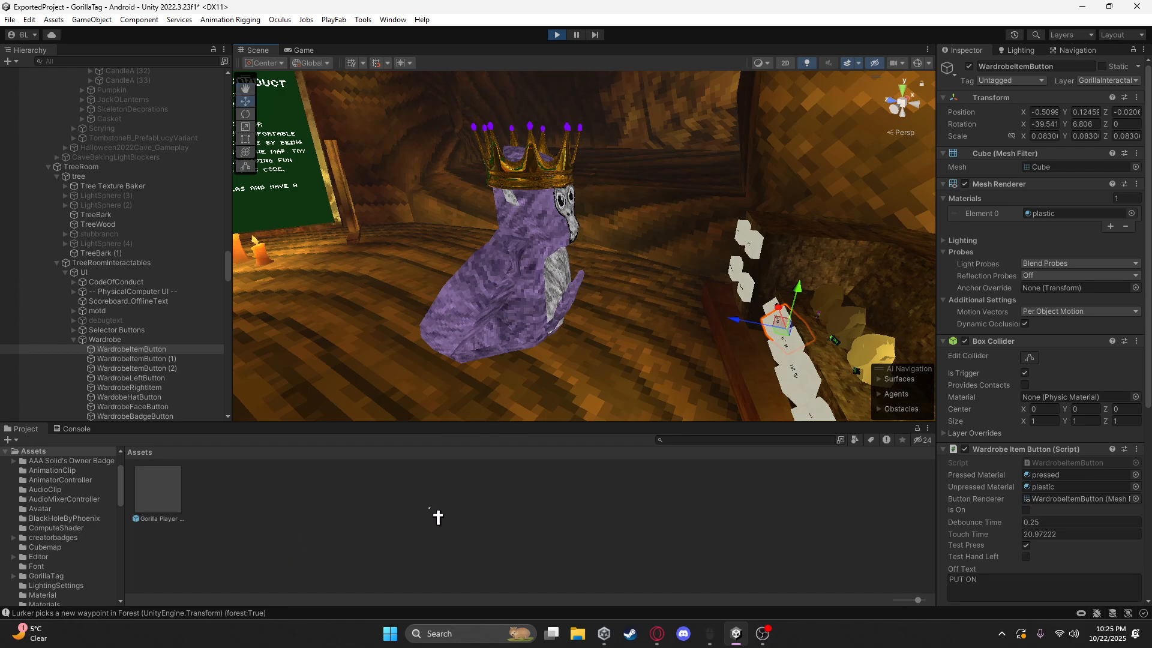
pyautogui.click(1026, 545)
# Page the wardrobe backwards by triggering a test press on WardrobeLeftButton
pyautogui.moveTo(696, 309); pyautogui.dragTo(946, 260, button='right')
pyautogui.press('a')
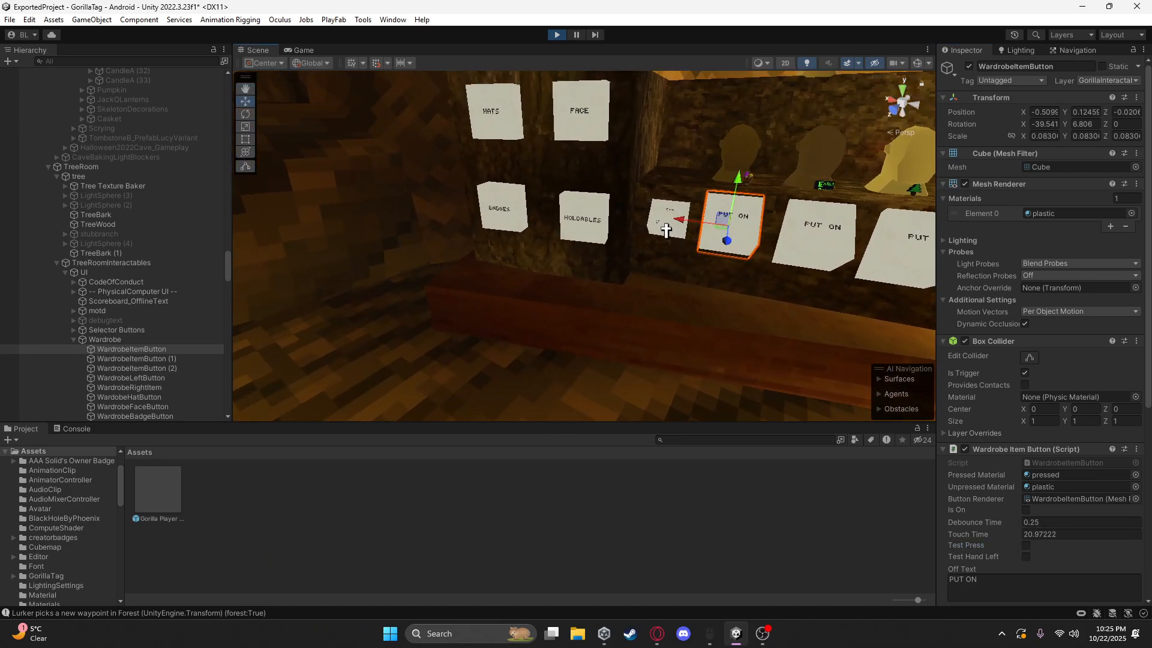
pyautogui.click(681, 233)
pyautogui.click(1026, 546)
pyautogui.moveTo(684, 279); pyautogui.dragTo(704, 255, button='right')
pyautogui.press('d')
pyautogui.press('a')
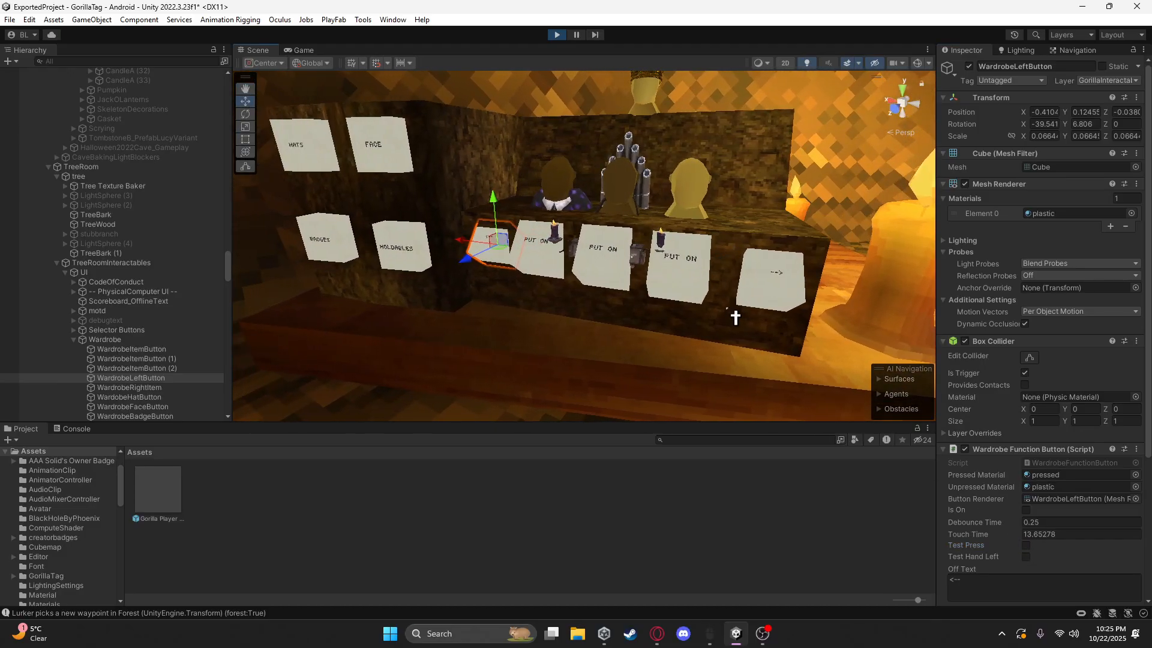
# Exit play mode, clear the Console and return to the project assets
pyautogui.moveTo(736, 319); pyautogui.dragTo(452, 242, button='right')
pyautogui.press('s')
pyautogui.click(557, 35)
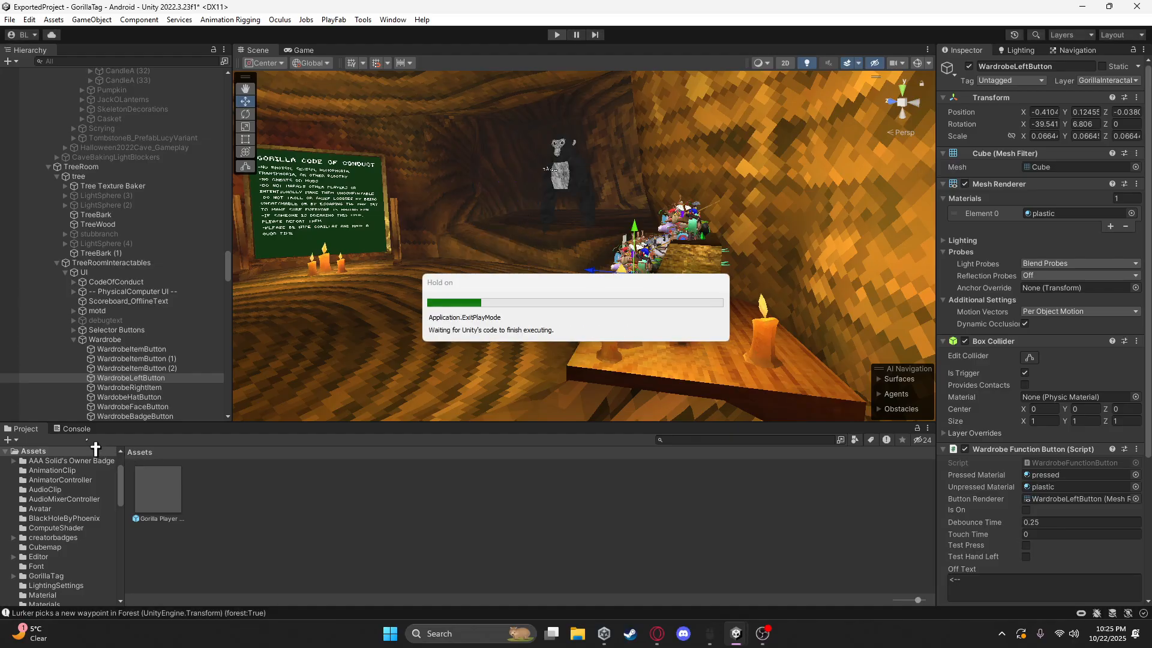
pyautogui.click(79, 430)
pyautogui.click(7, 439)
pyautogui.click(11, 428)
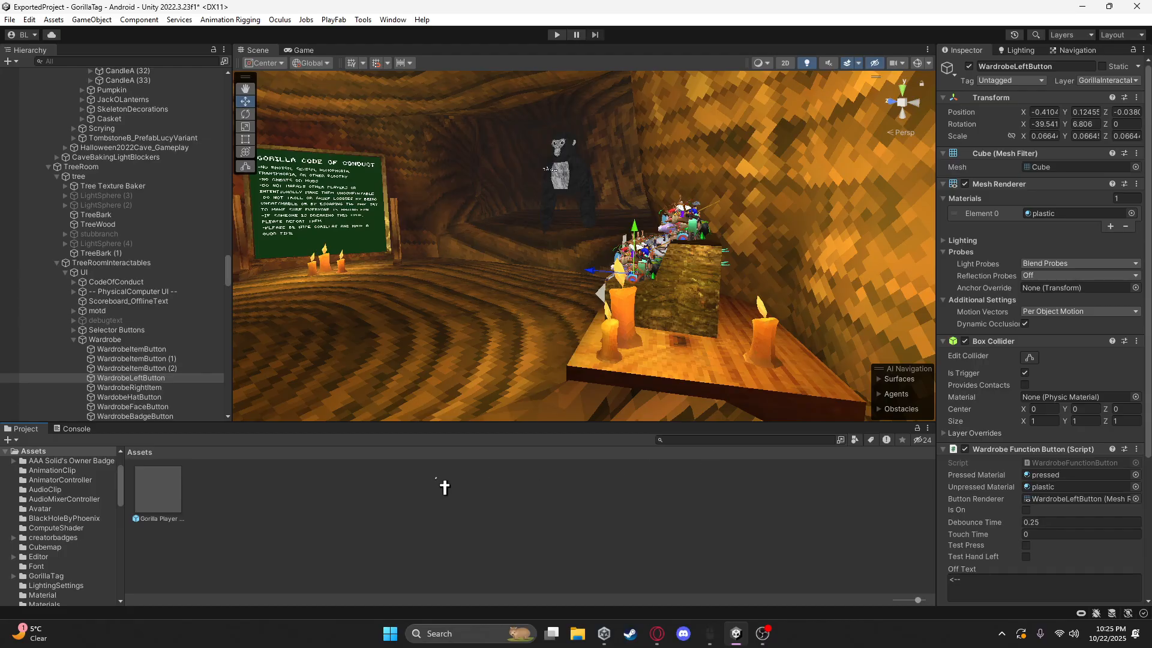
# Search the project assets for "gorillagamem" and open the GorillaGameManager script in the code editor
pyautogui.click(700, 440)
pyautogui.write('g')
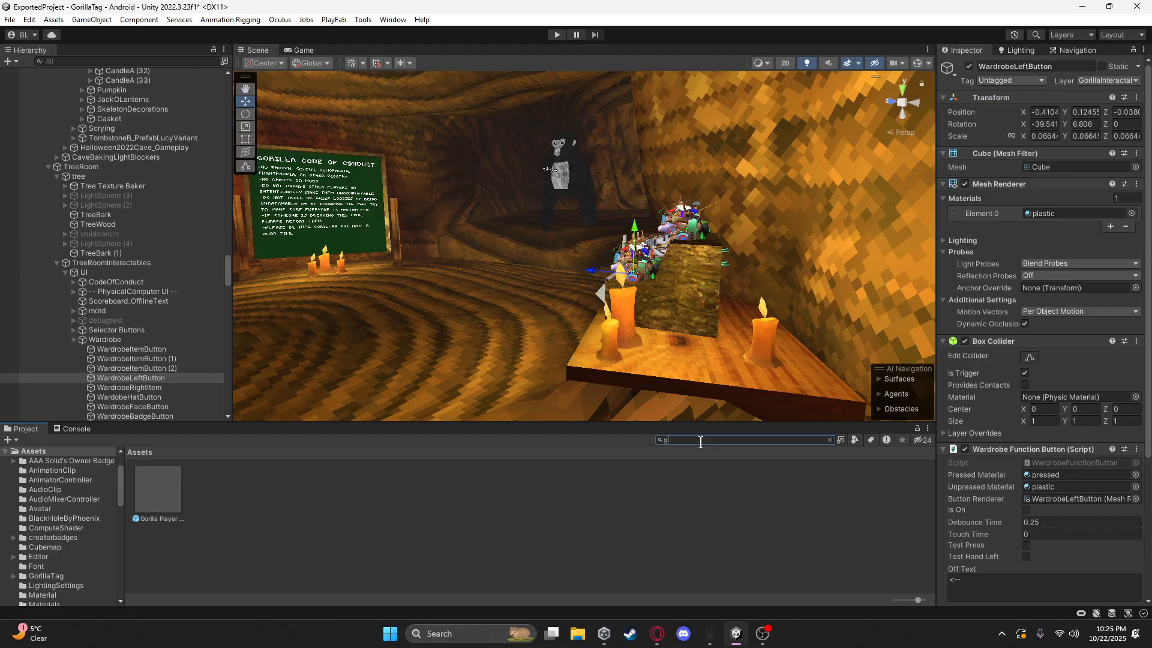
pyautogui.write('o')
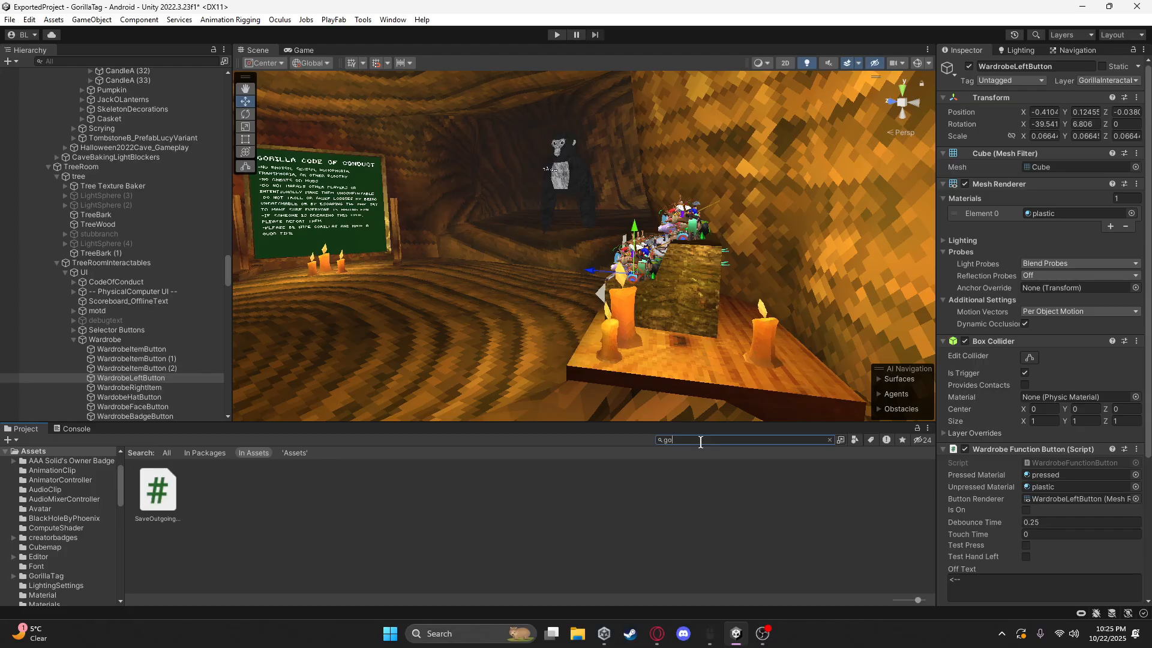
pyautogui.write('rillagamem')
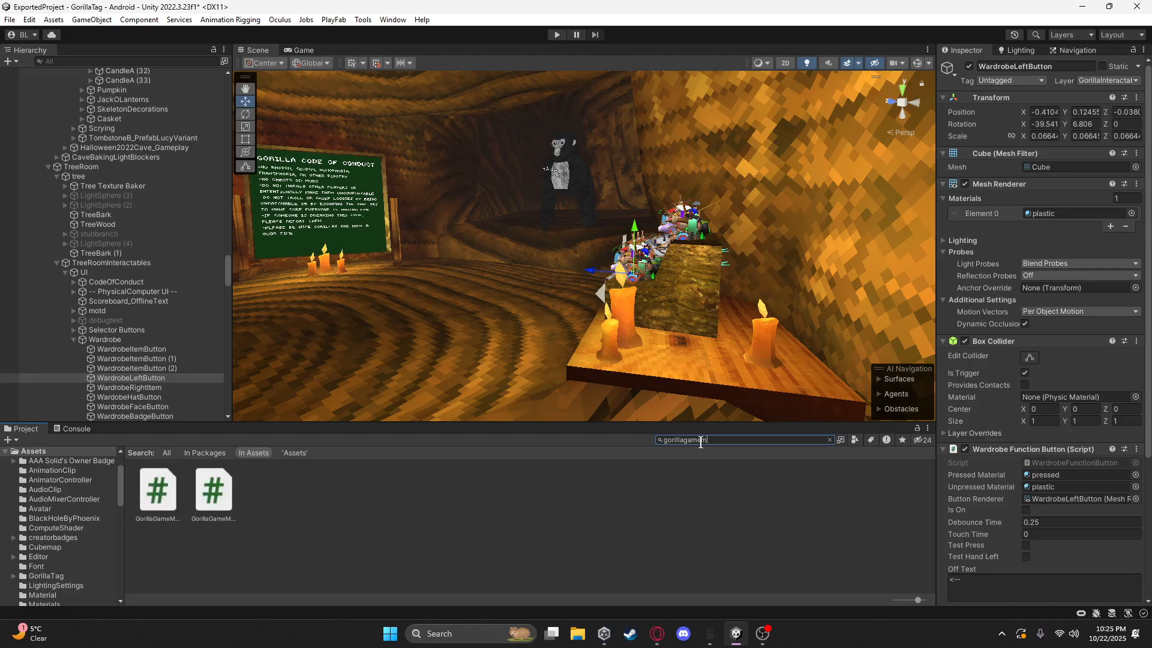
pyautogui.click(217, 498)
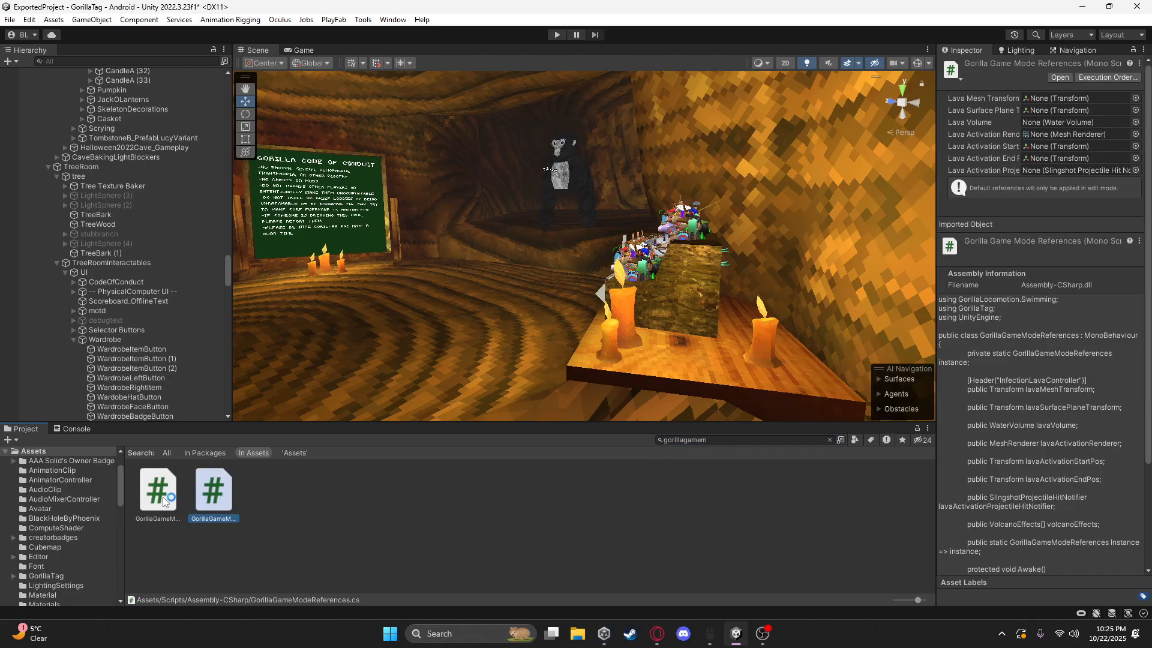
pyautogui.doubleClick(163, 496)
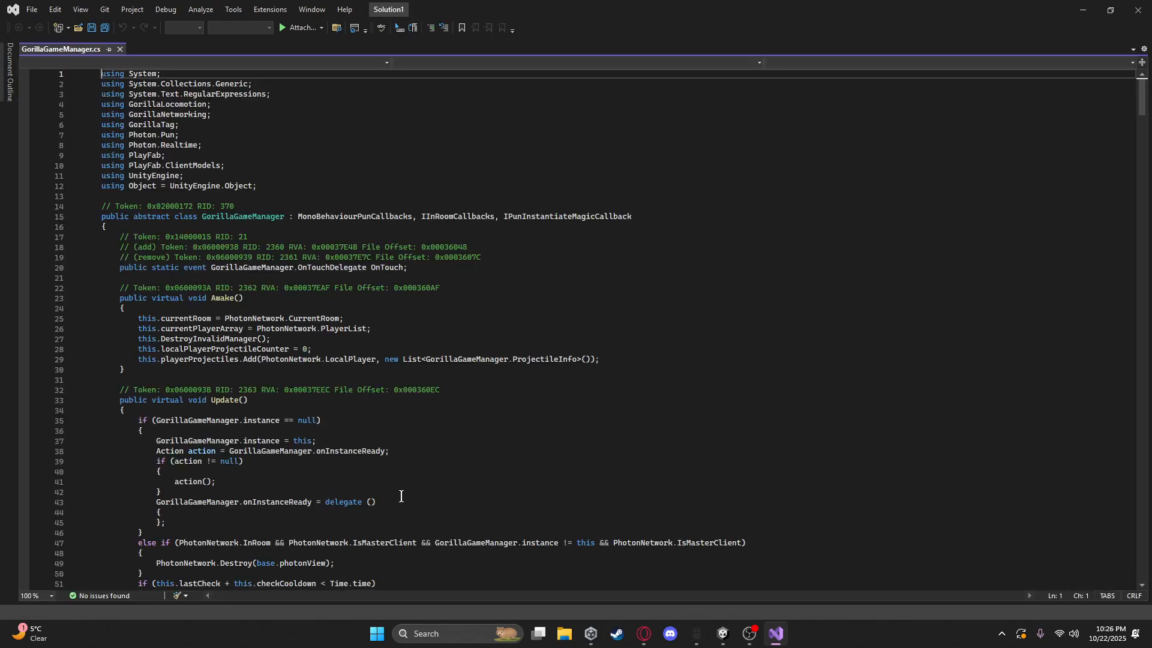
# Go to the end of the allcosmetics string on line 659 and place the cursor before CROWN
pyautogui.scroll(-7, 401, 496)
pyautogui.scroll(-20, 401, 496)
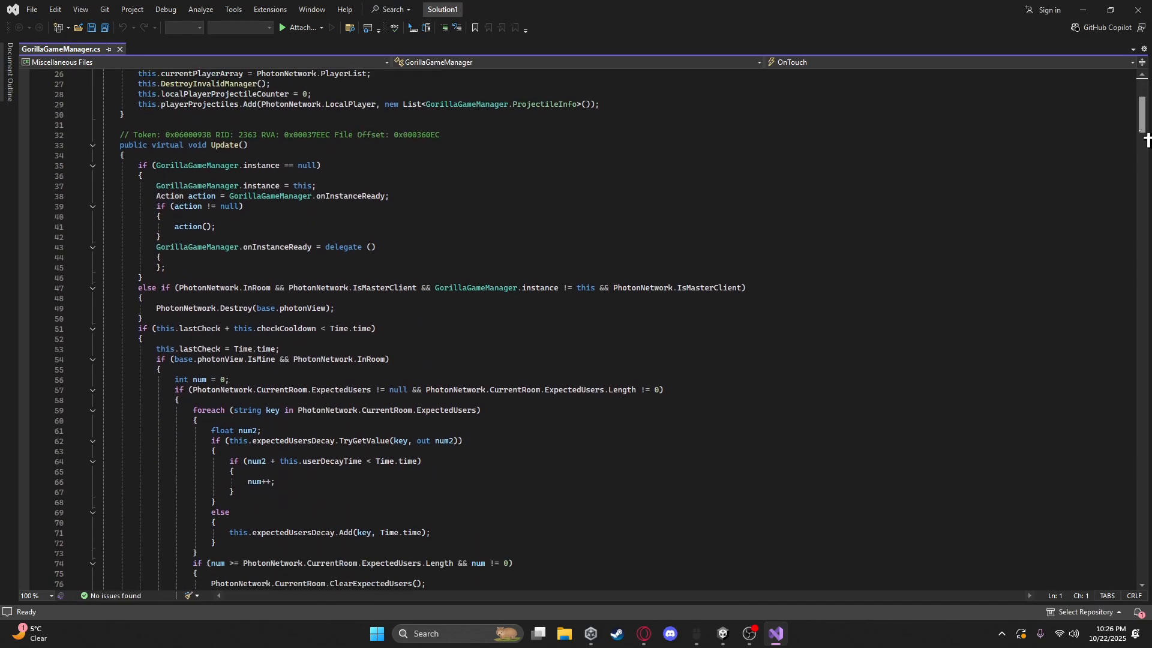
pyautogui.moveTo(240, 596); pyautogui.dragTo(1101, 591)
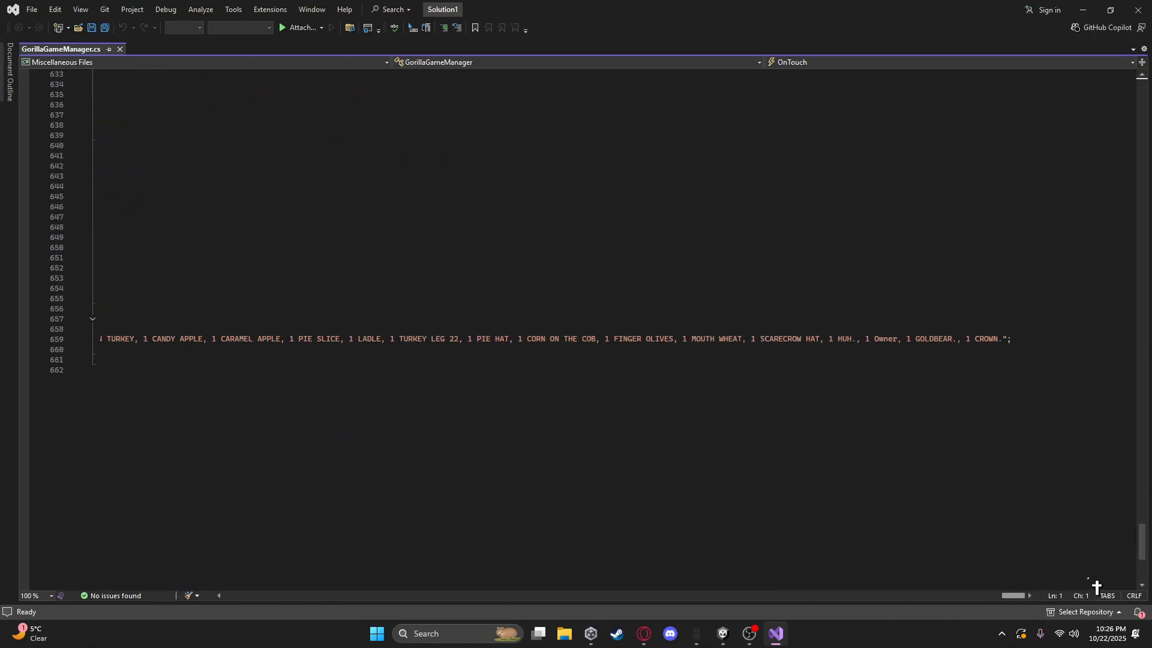
pyautogui.click(973, 347)
pyautogui.click(973, 341)
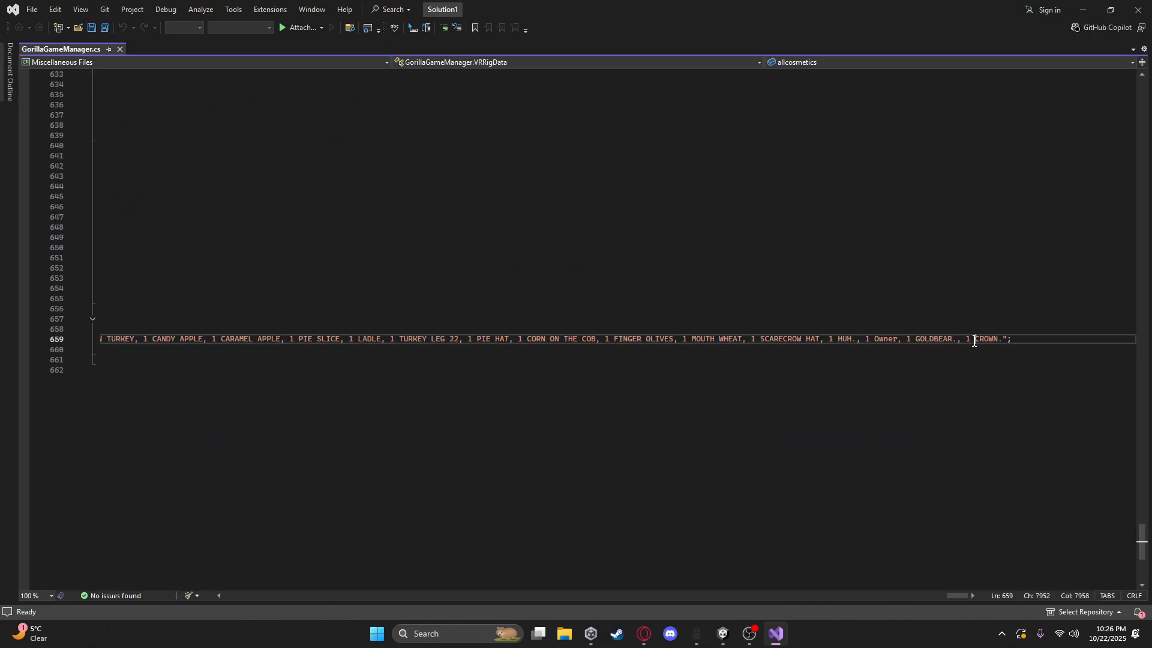
# Remove the "1 " prefixes before HUH., Owner, GOLDBEAR. and CROWN. in the allcosmetics string, then save and close the script
pyautogui.press('BackSpace')
pyautogui.press('BackSpace')
pyautogui.press('BackSpace')
pyautogui.press('BackSpace')
pyautogui.press('BackSpace')
pyautogui.press('BackSpace')
pyautogui.press('BackSpace')
pyautogui.press('BackSpace')
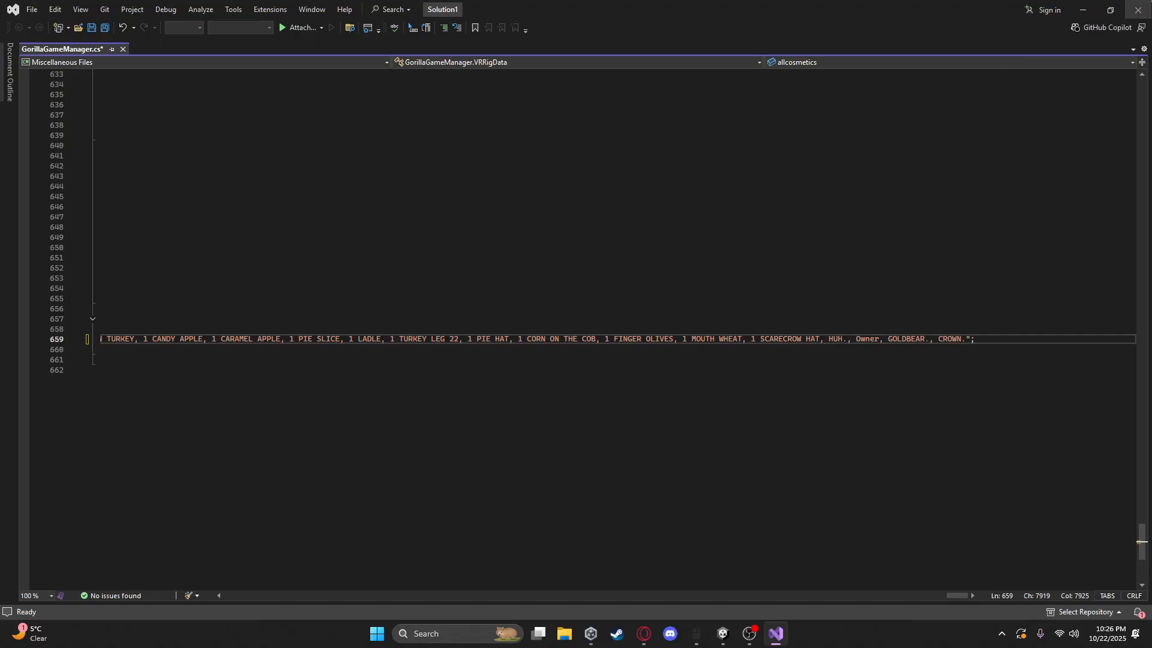
pyautogui.click(1138, 9)
pyautogui.click(552, 376)
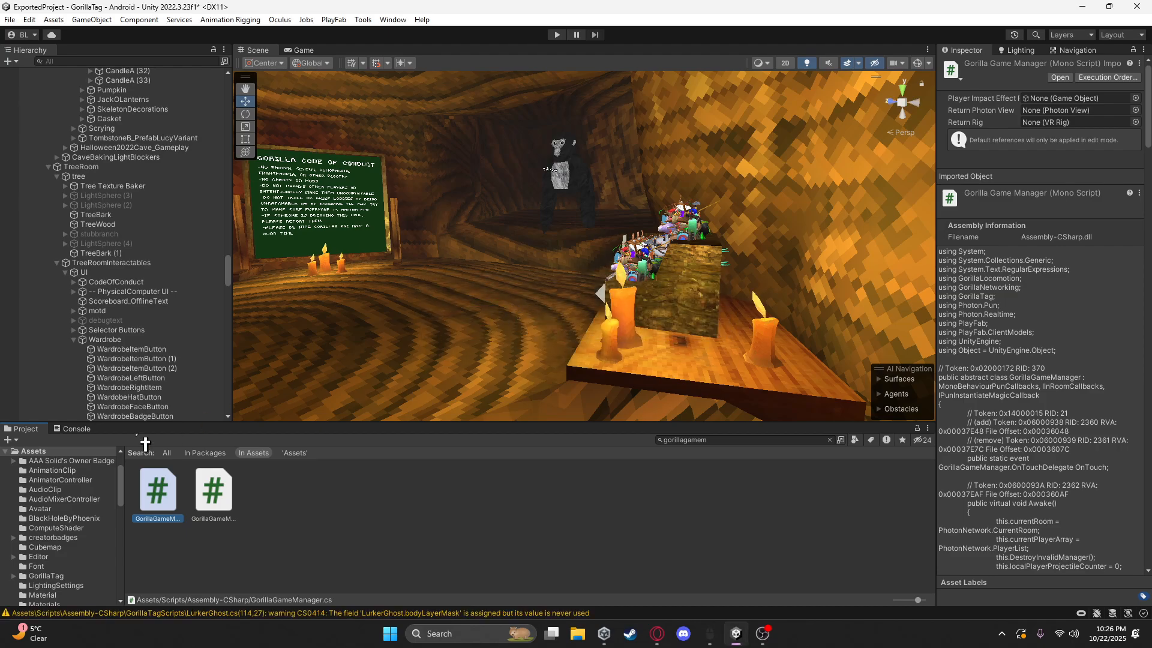
# Check the Console, return to the project assets and enter play mode
pyautogui.click(75, 428)
pyautogui.click(25, 429)
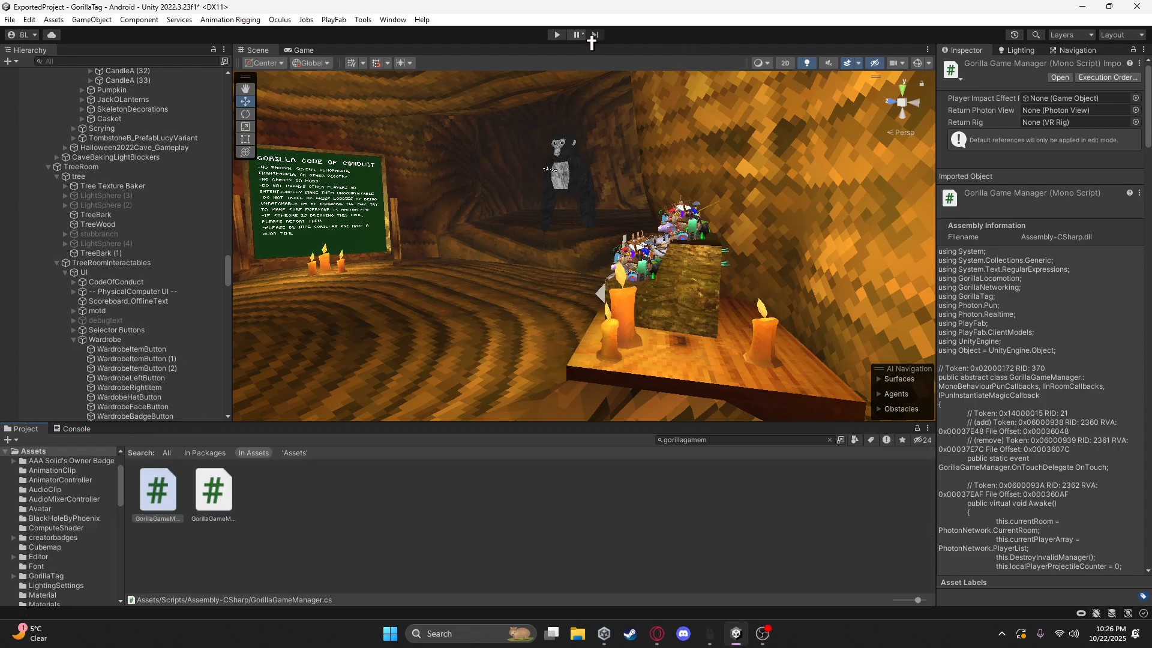
pyautogui.click(557, 34)
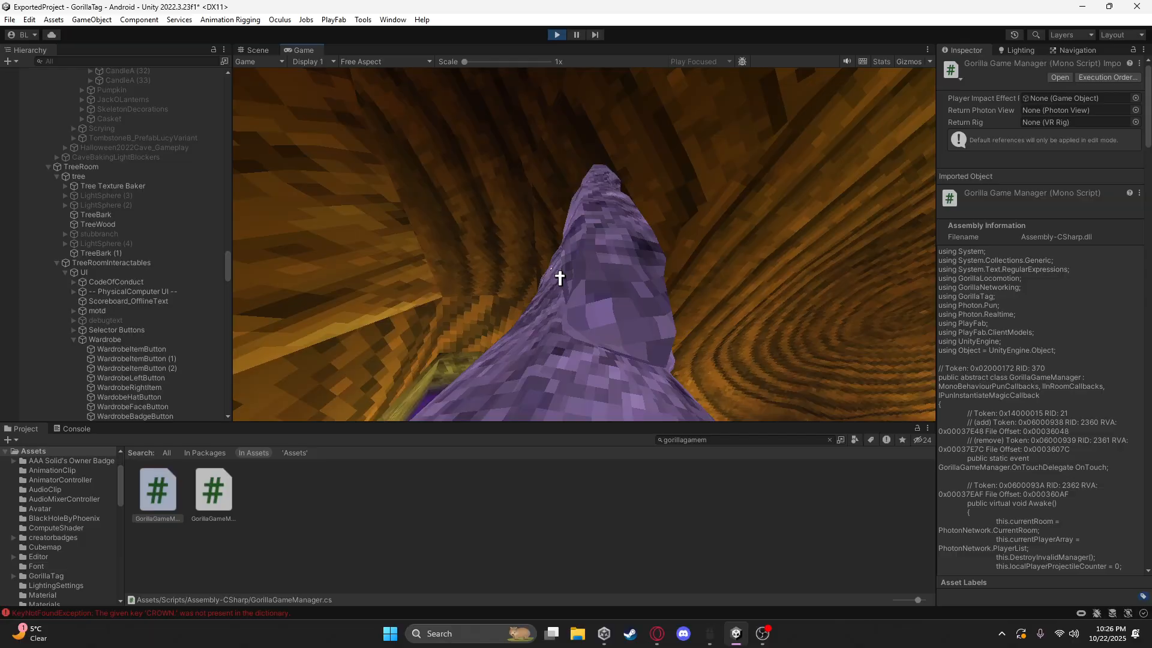
# Find Local Gorilla Player by searching the hierarchy for "local", enable its VR Rig script and clear the search
pyautogui.scroll(15, 136, 315)
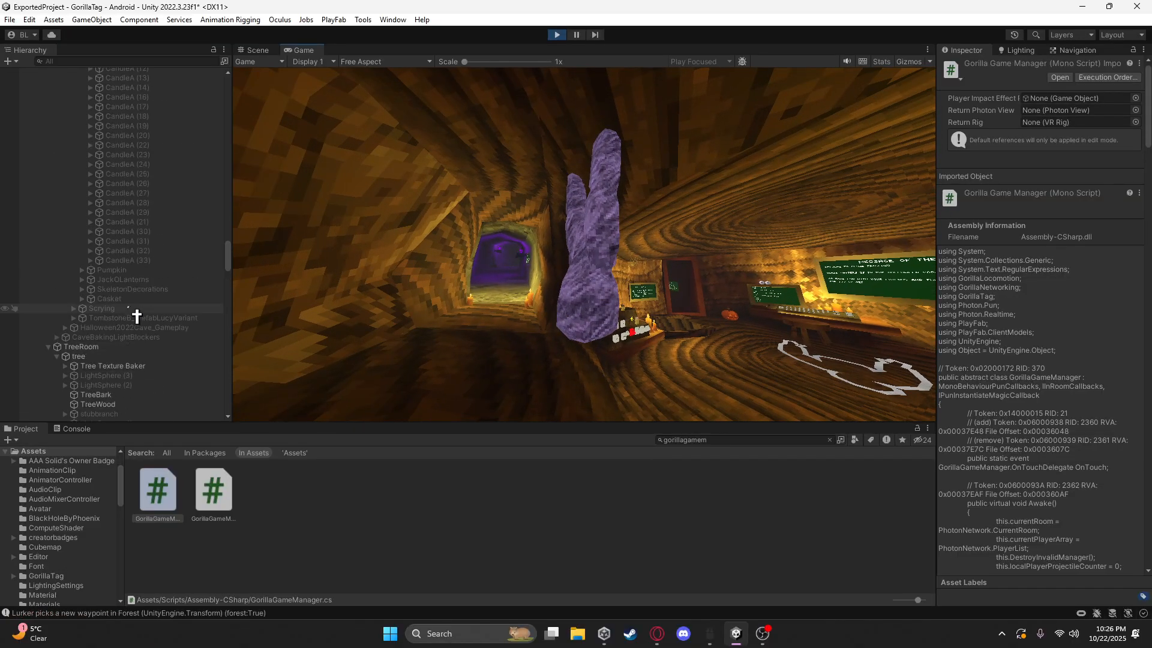
pyautogui.scroll(15, 137, 315)
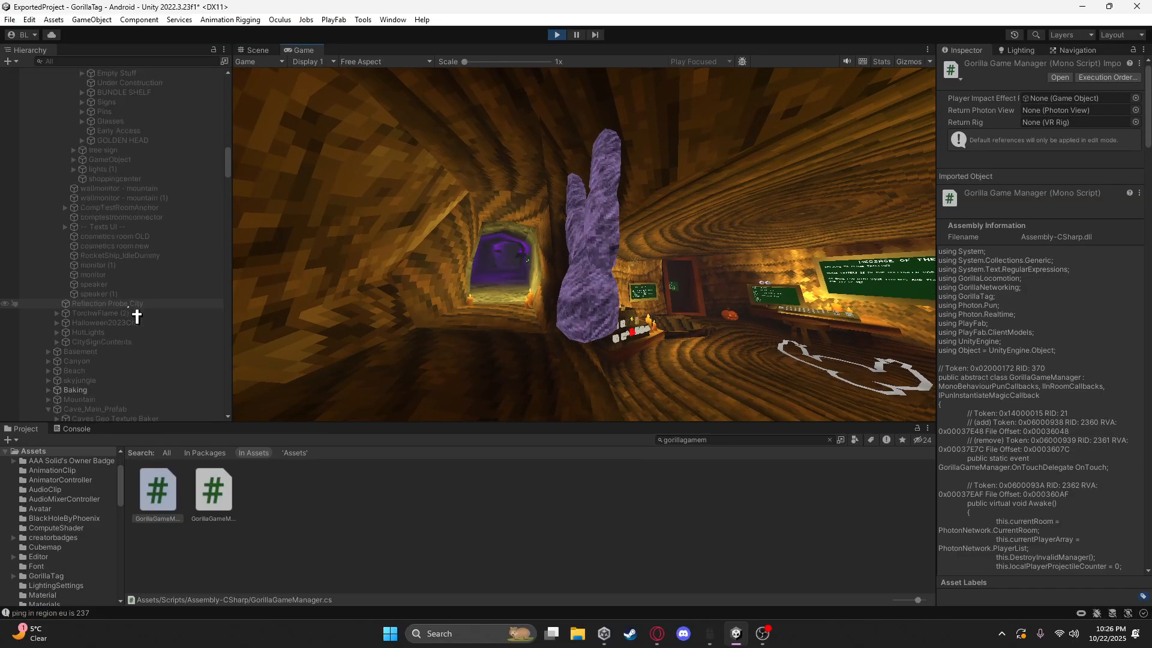
pyautogui.scroll(8, 136, 316)
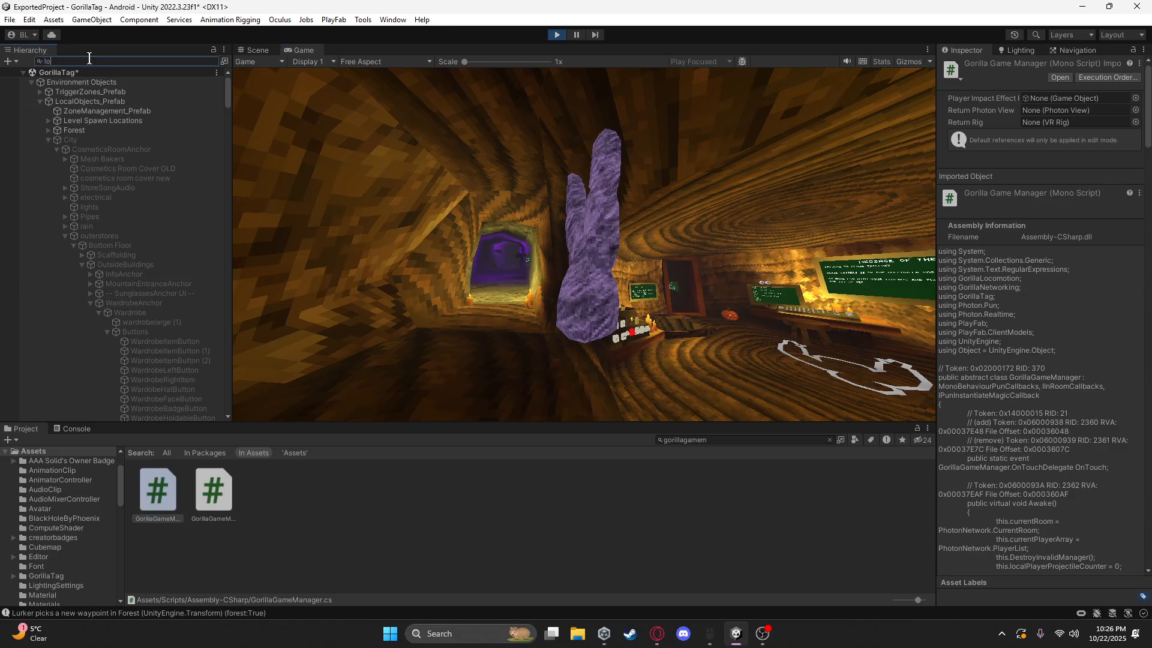
pyautogui.click(96, 93)
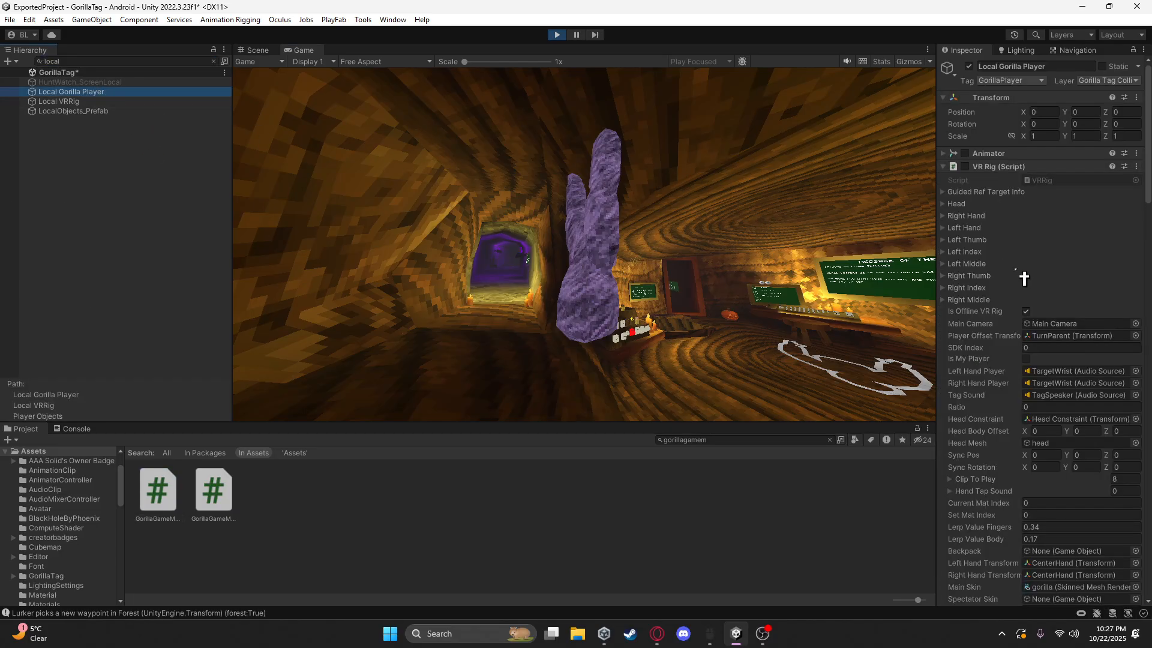
pyautogui.click(965, 167)
pyautogui.click(180, 61)
pyautogui.click(213, 61)
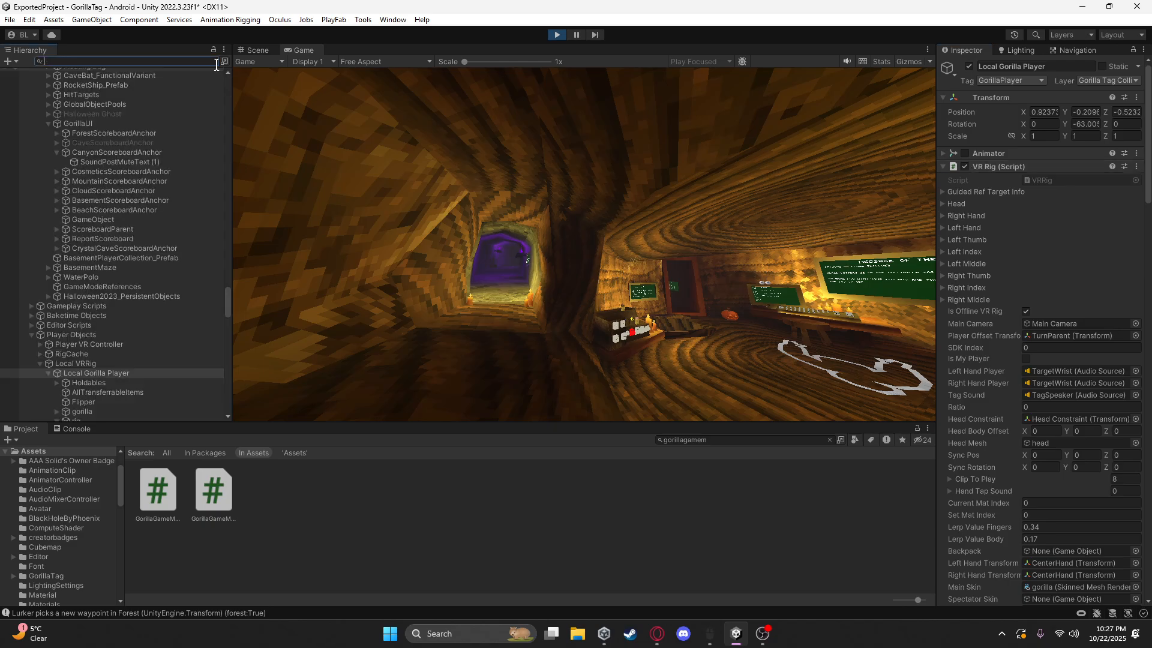
# Move the player to the tree room wardrobe and try to put on the crown
pyautogui.click(692, 317)
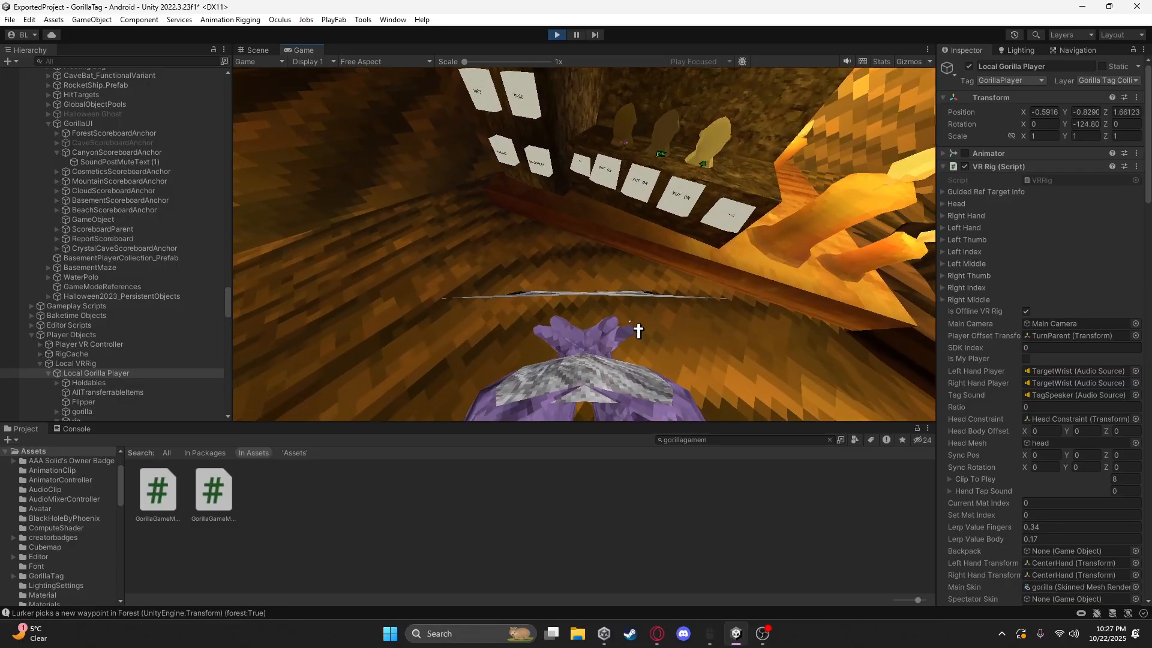
pyautogui.press('s')
pyautogui.moveTo(641, 336); pyautogui.dragTo(649, 338, button='right')
pyautogui.press('w')
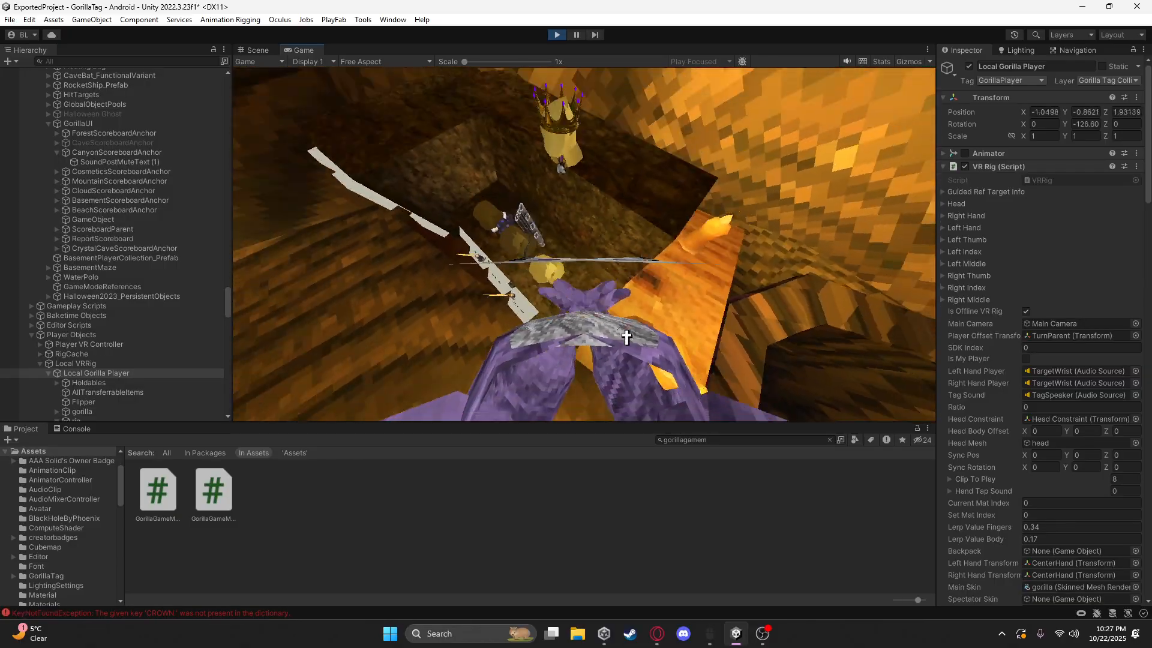
pyautogui.press('w')
pyautogui.moveTo(625, 318); pyautogui.dragTo(660, 314, button='right')
pyautogui.press('s')
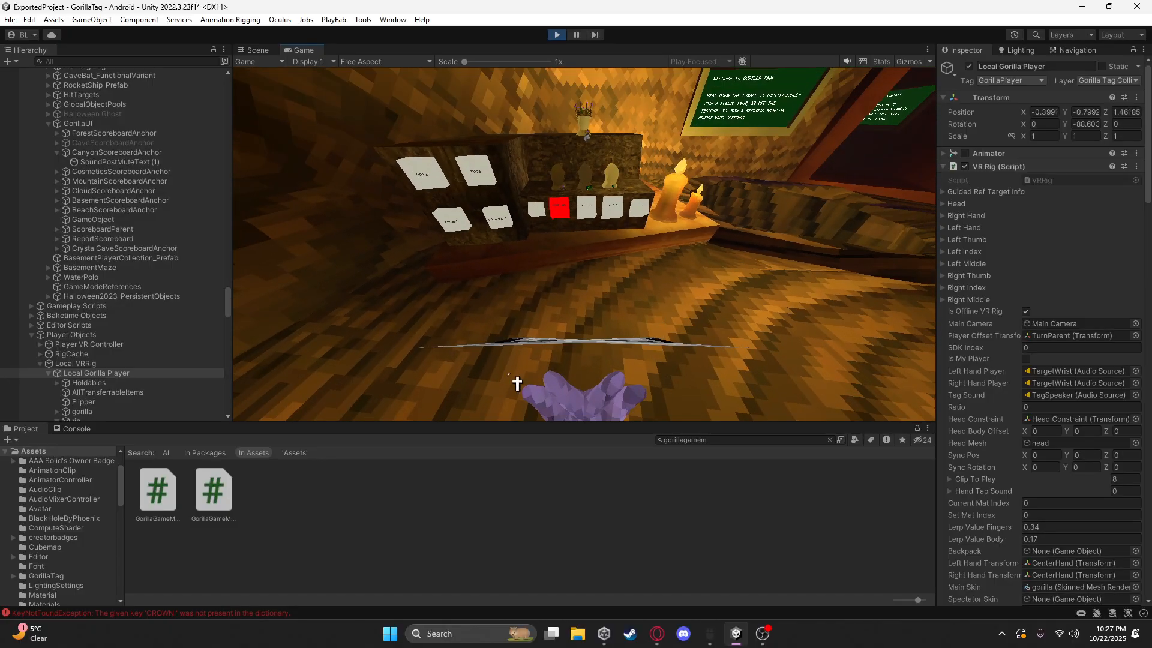
# Review the equip attempt's messages in the Console, clear them and exit play mode
pyautogui.click(217, 618)
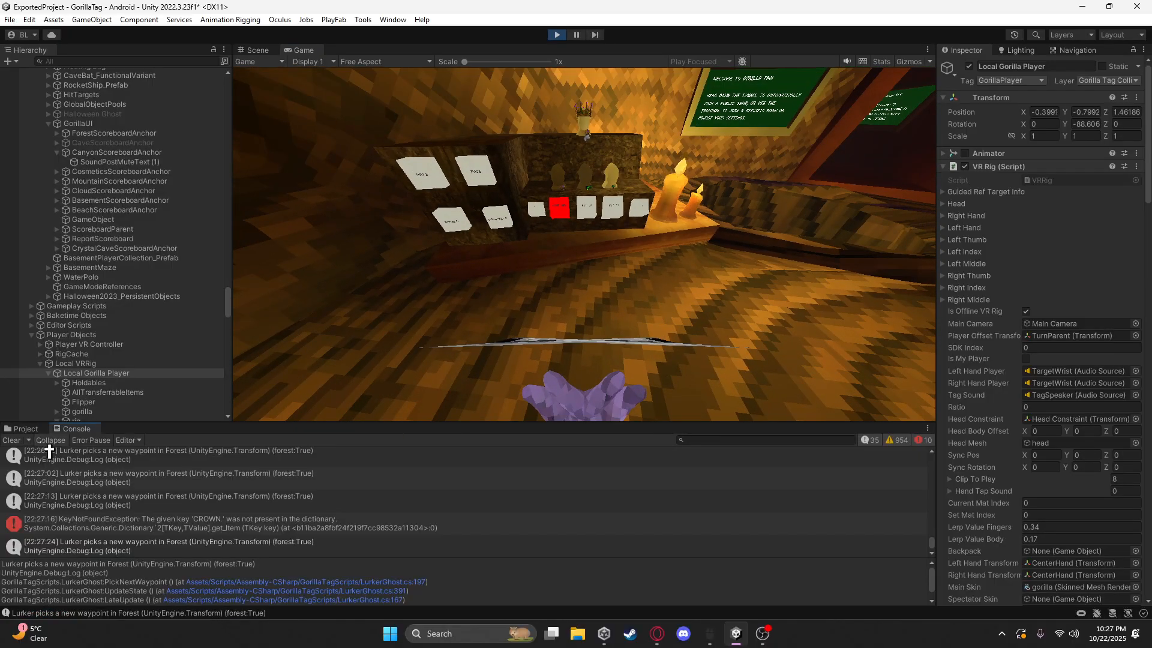
pyautogui.click(10, 440)
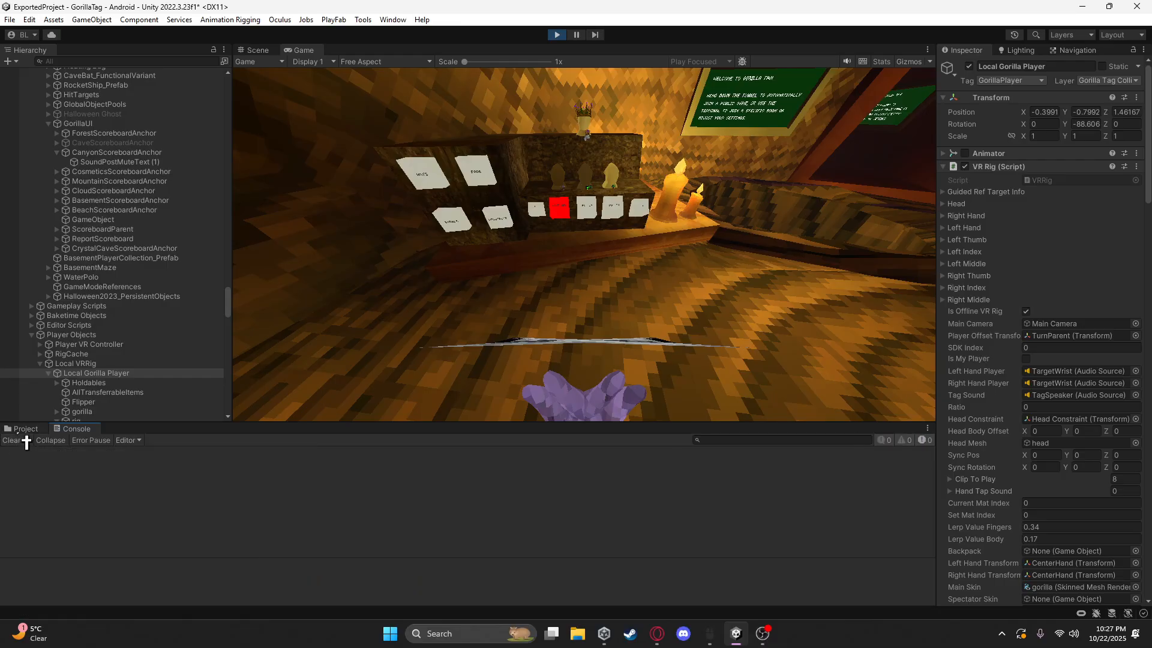
pyautogui.click(23, 428)
pyautogui.click(557, 34)
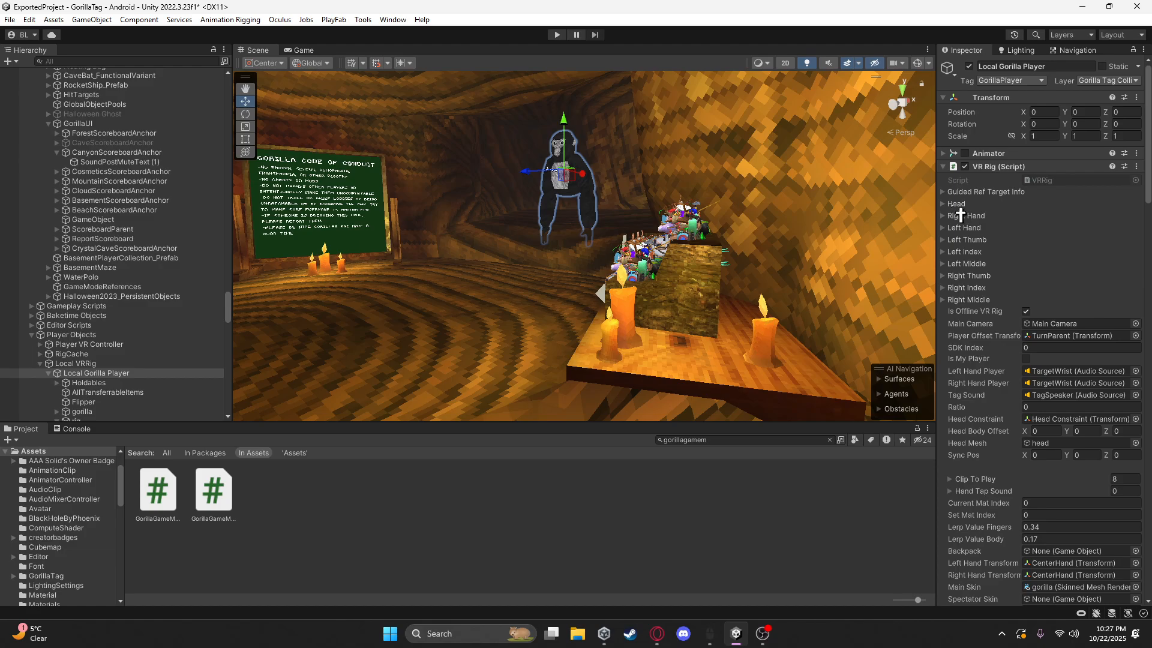
# Examine the VR Rig script's fields on Local Gorilla Player and look through its Cosmetics list to the end
pyautogui.click(960, 207)
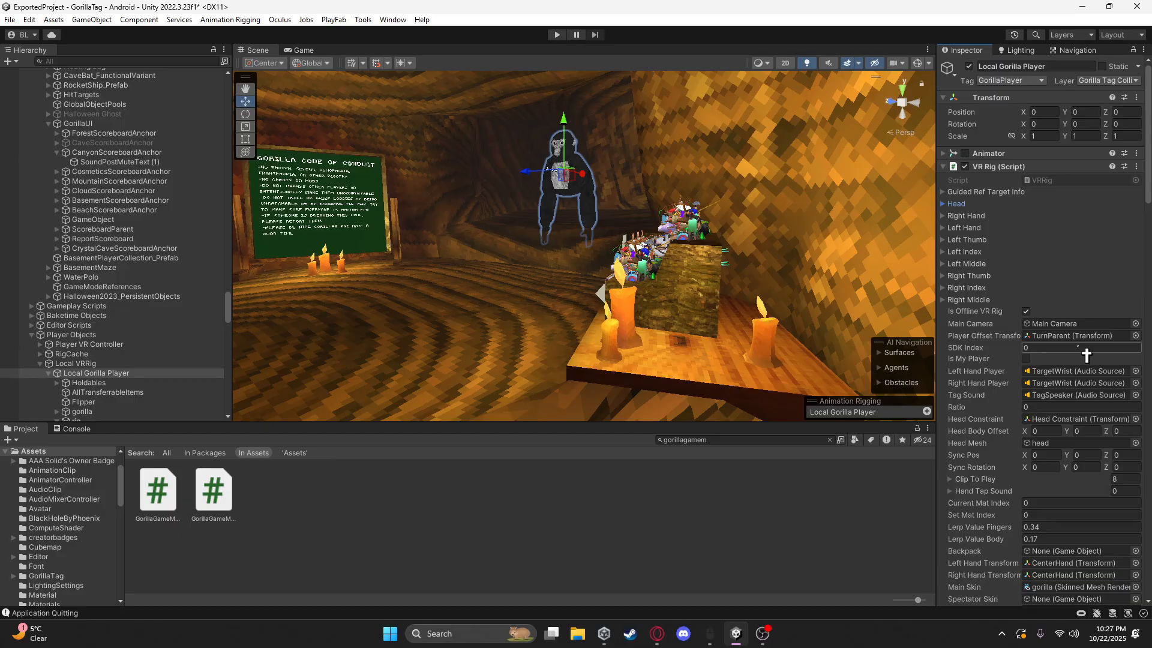
pyautogui.scroll(-7, 1080, 347)
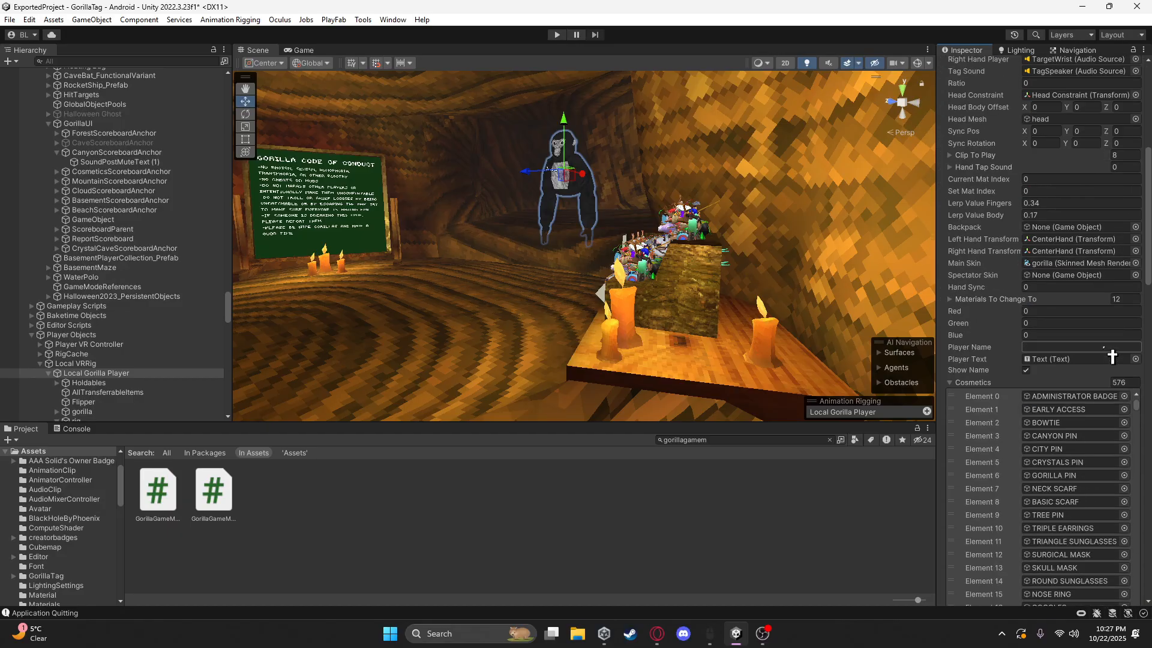
pyautogui.scroll(-10, 1112, 357)
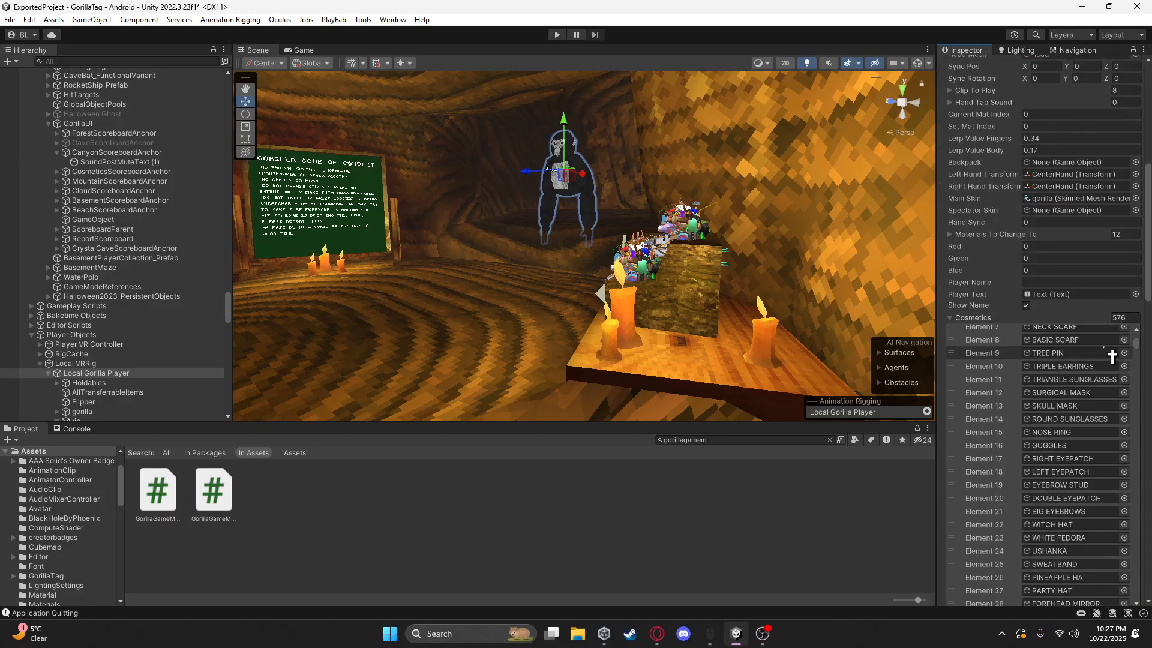
pyautogui.scroll(-4, 1044, 330)
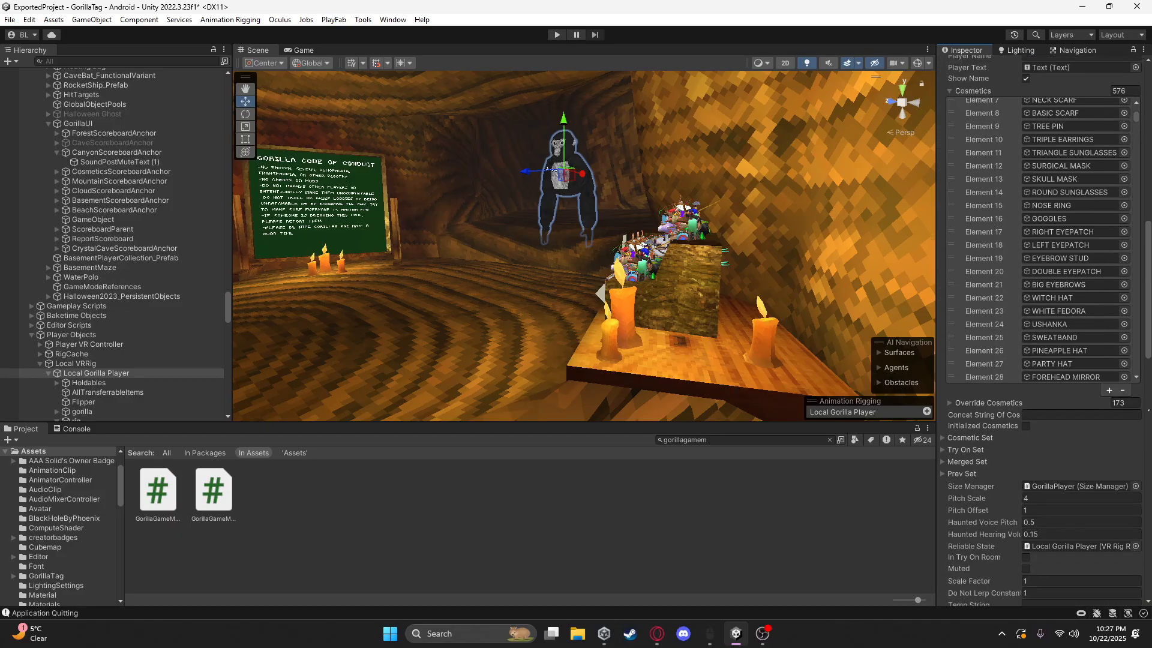
pyautogui.scroll(-8, 1044, 330)
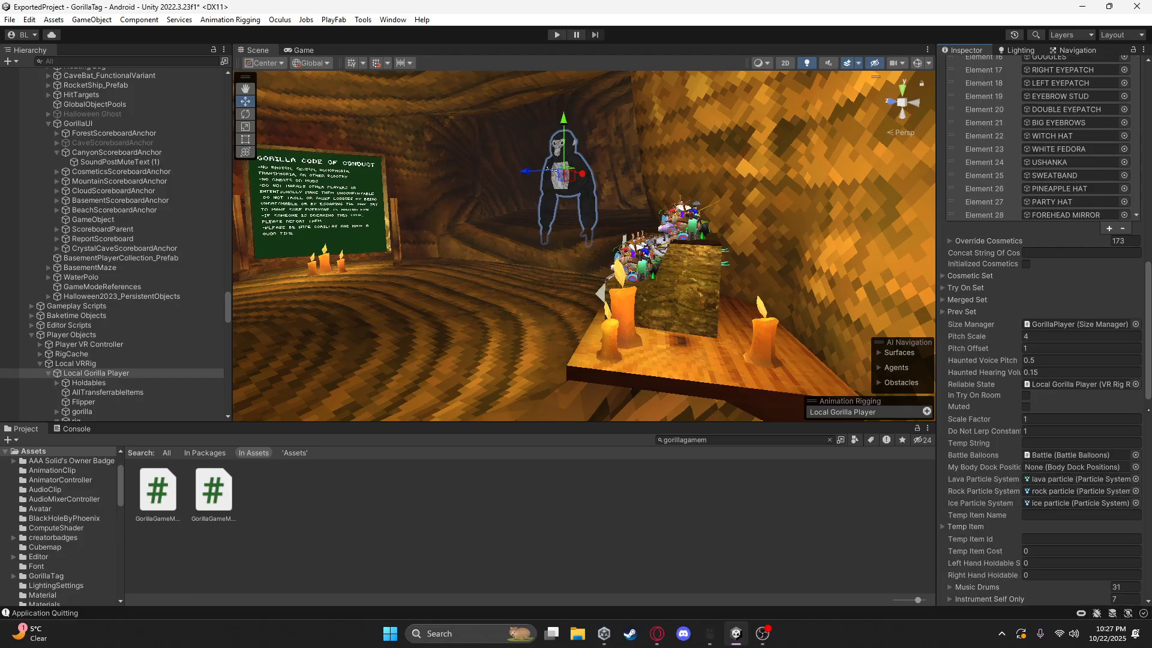
pyautogui.scroll(-3, 1044, 330)
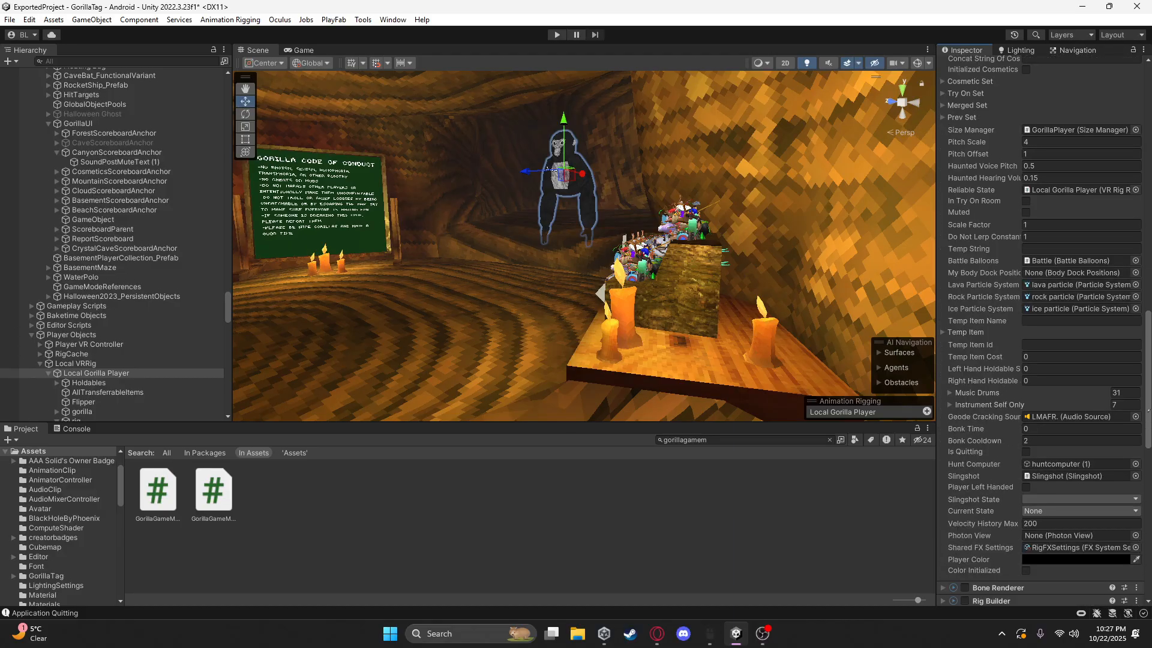
pyautogui.scroll(-1, 1044, 330)
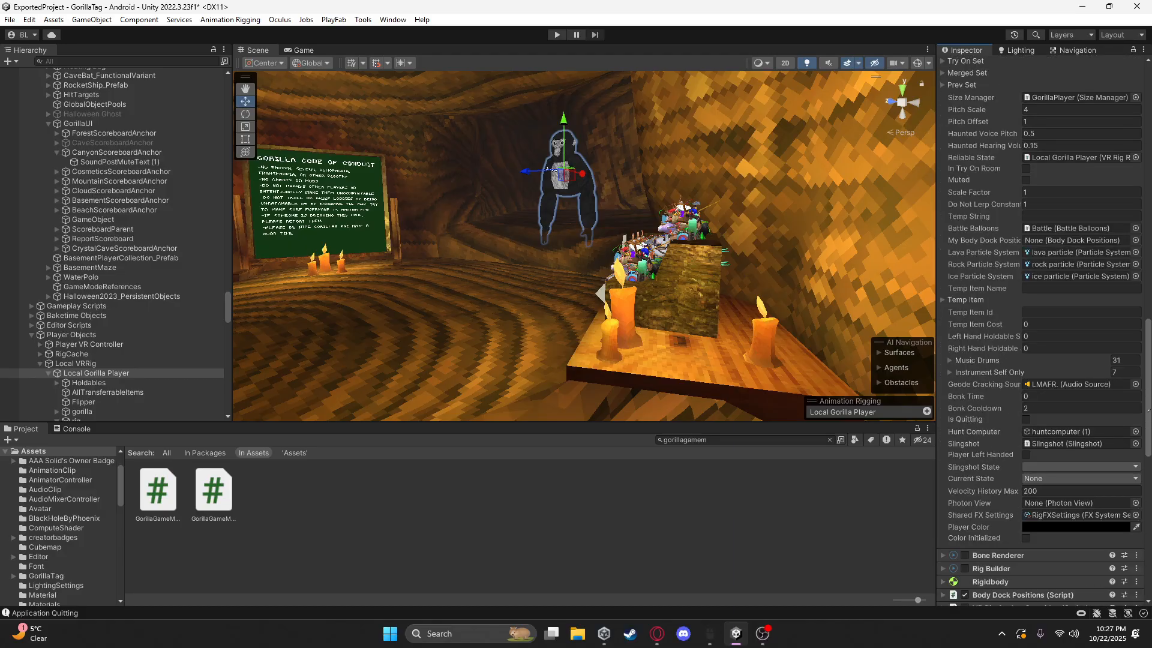
pyautogui.scroll(2, 1044, 330)
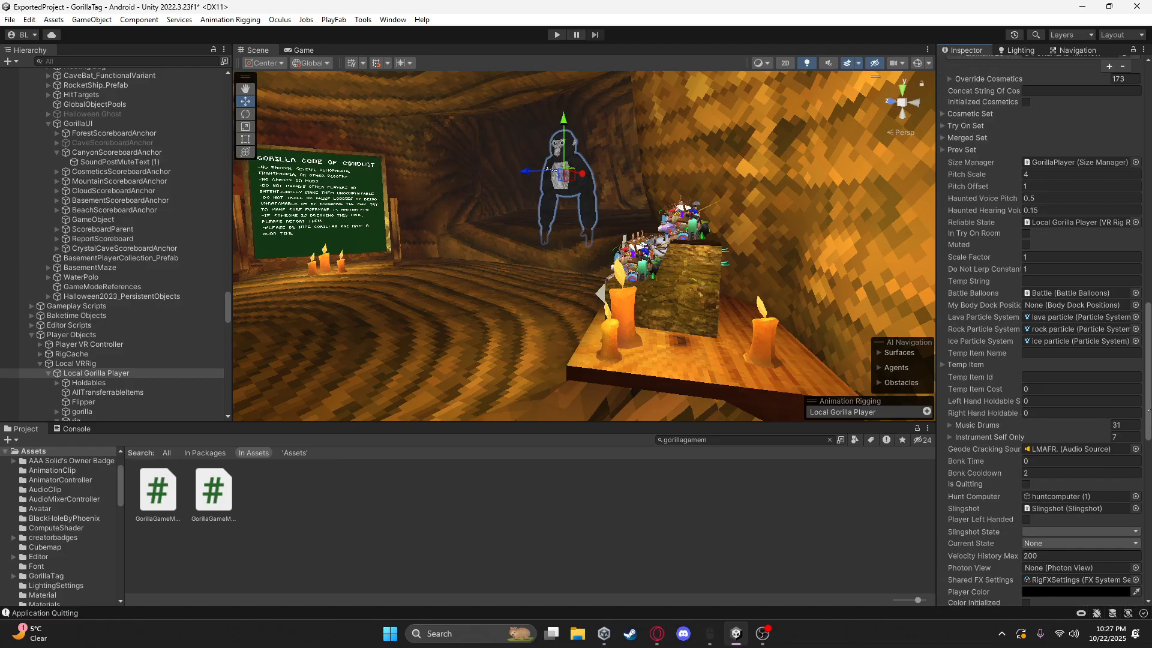
pyautogui.scroll(9, 1044, 330)
pyautogui.scroll(6, 1044, 330)
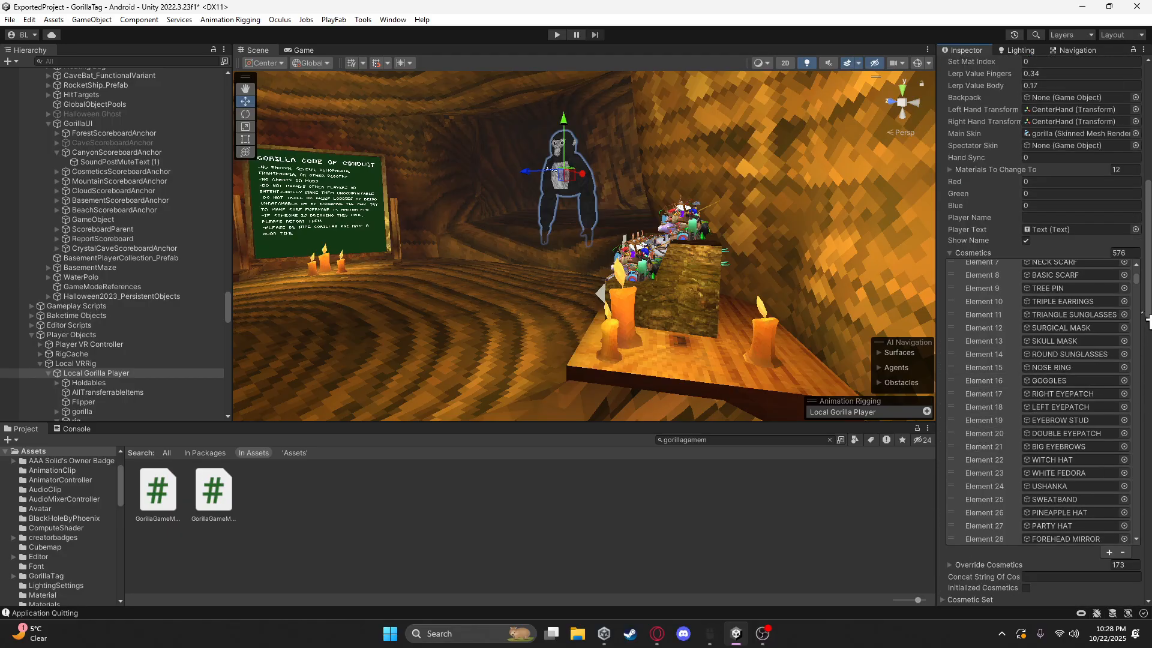
pyautogui.moveTo(1138, 281); pyautogui.dragTo(1149, 543)
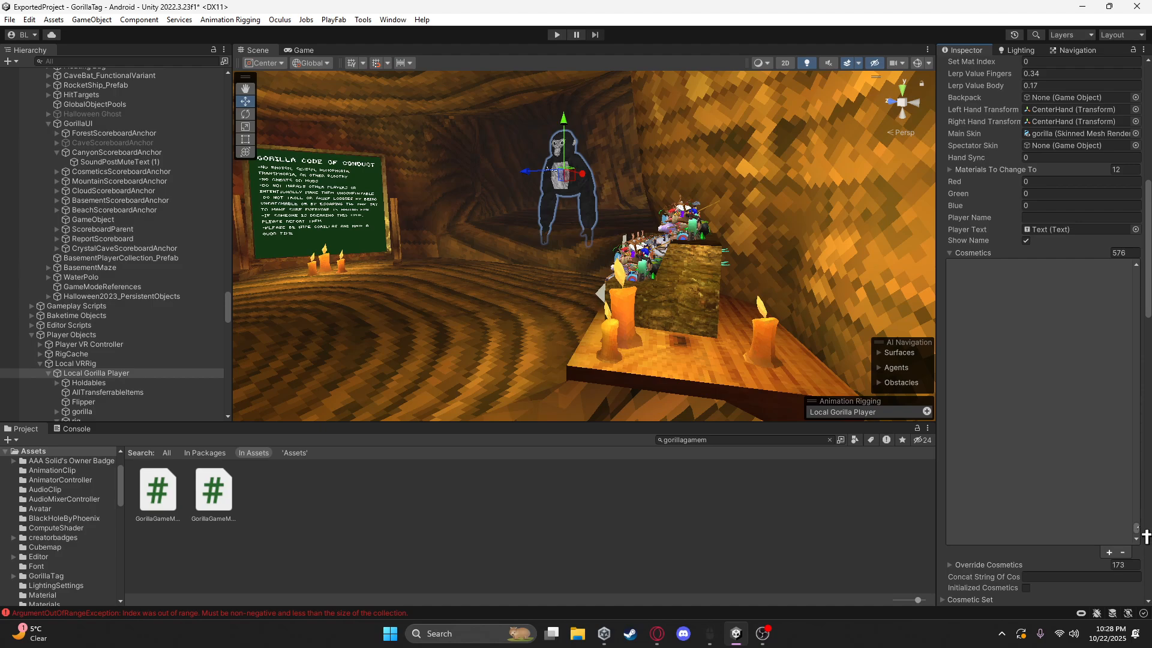
pyautogui.moveTo(1146, 536); pyautogui.dragTo(1147, 282)
# Inspect the details of the first two ArgumentOutOfRangeException entries in the Console
pyautogui.click(73, 429)
pyautogui.click(65, 483)
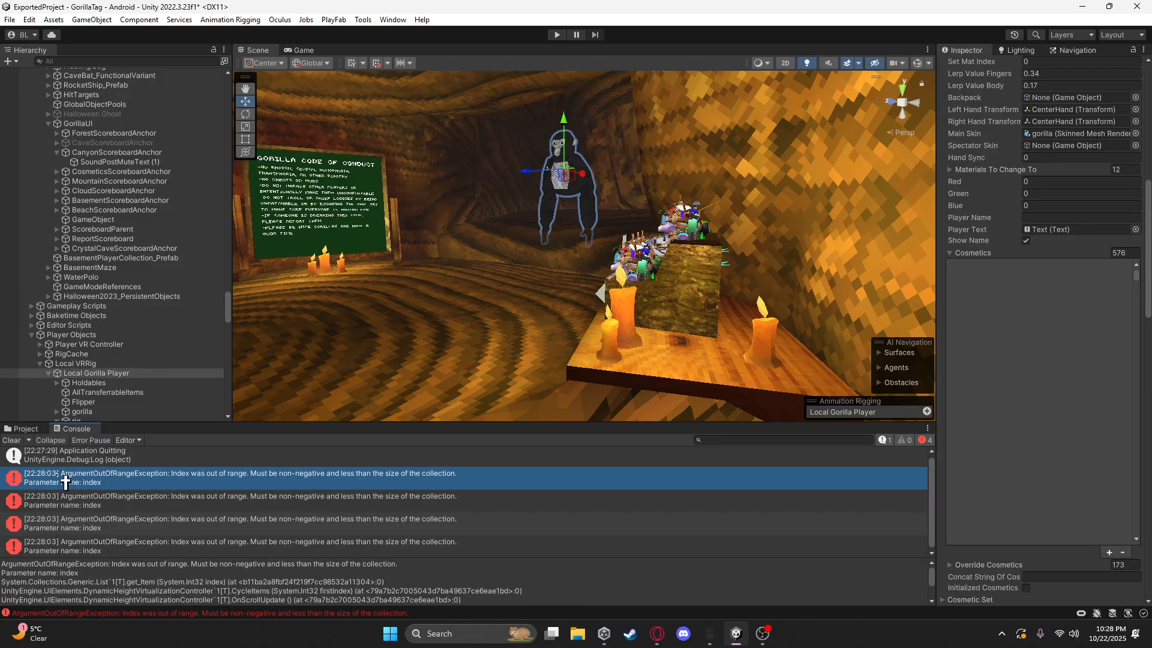
pyautogui.scroll(-1, 304, 499)
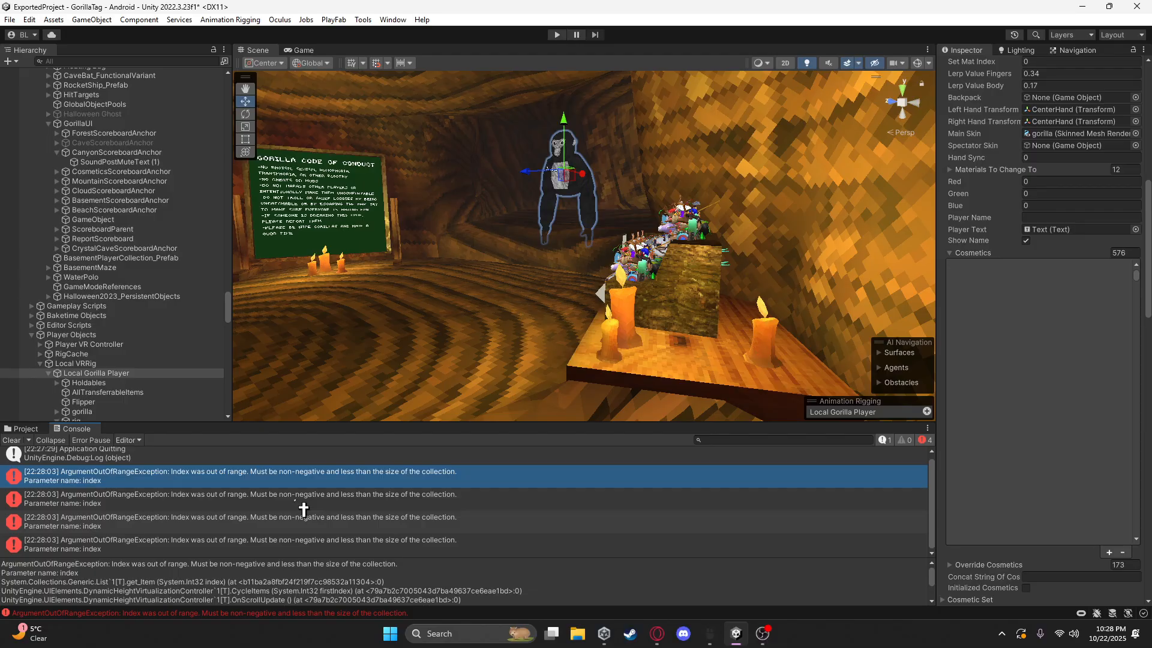
pyautogui.click(304, 507)
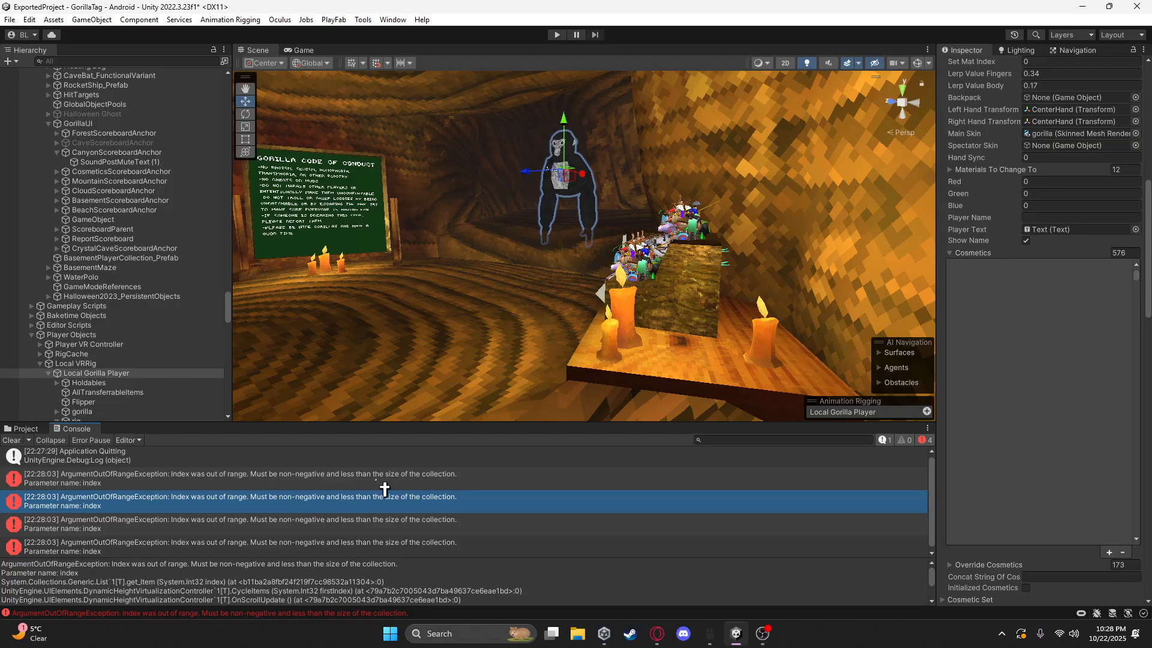
# Collapse the Cosmetics list, check the remaining VR Rig fields and clear the Console
pyautogui.click(963, 254)
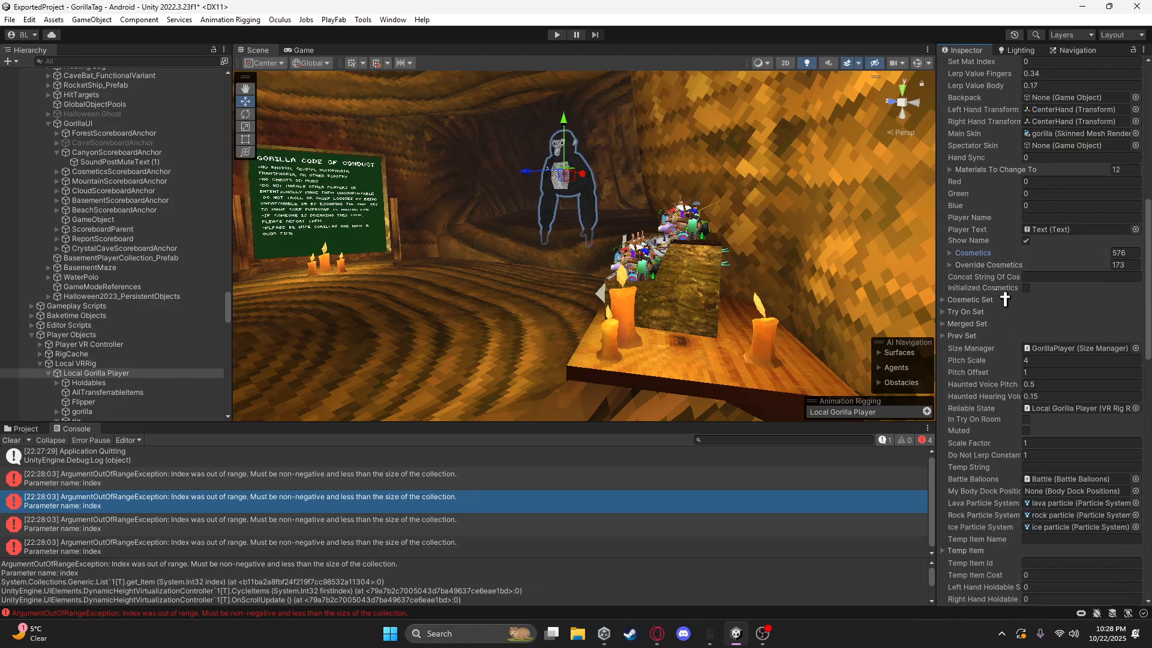
pyautogui.scroll(-4, 1003, 347)
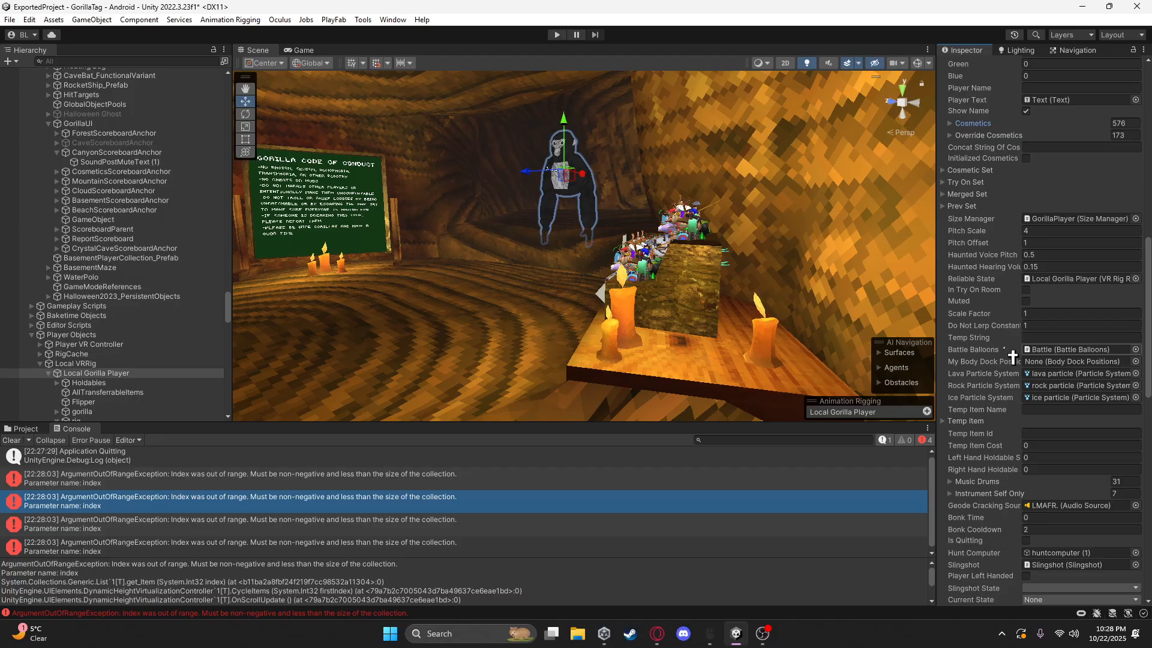
pyautogui.scroll(-3, 1012, 357)
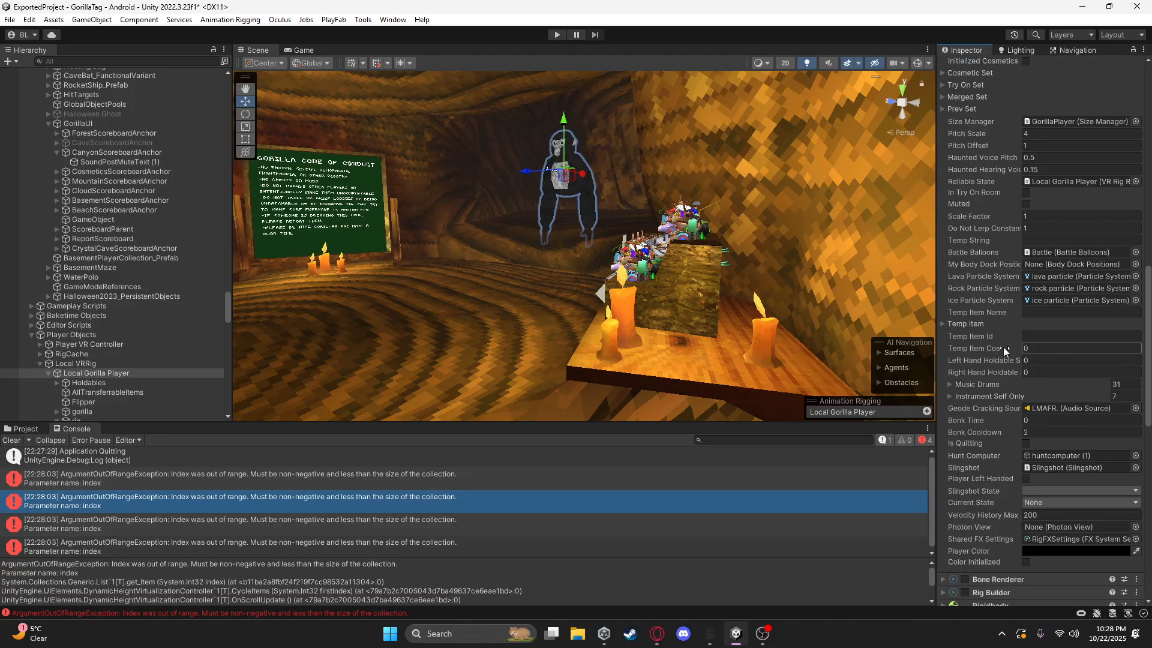
pyautogui.scroll(16, 1003, 347)
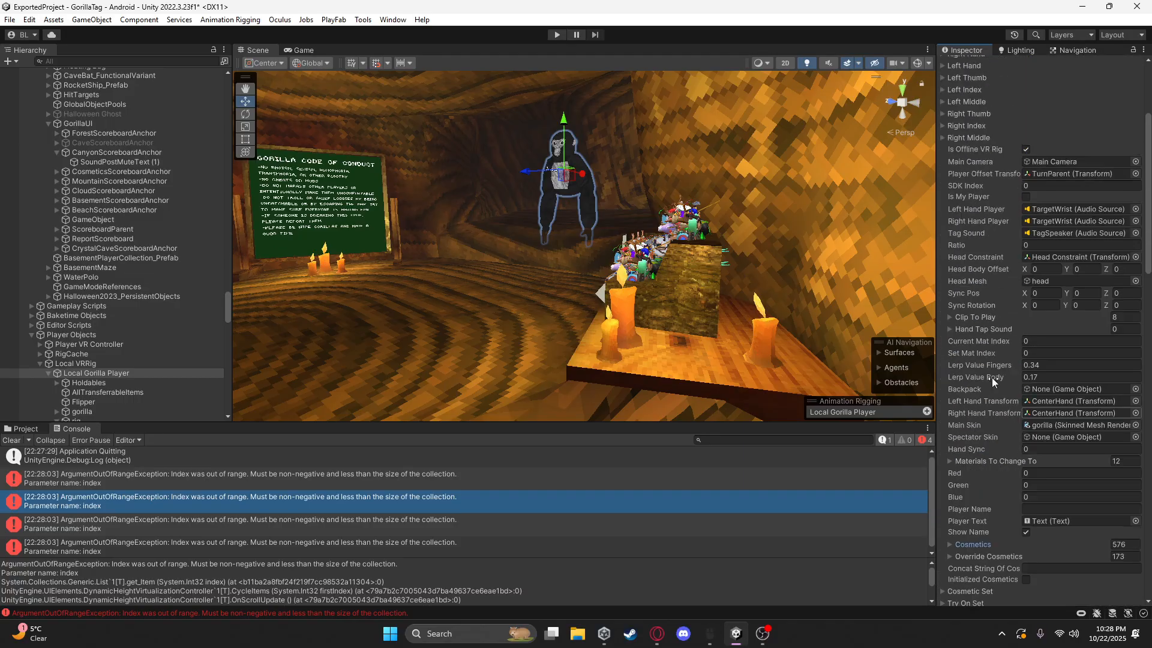
pyautogui.scroll(4, 992, 377)
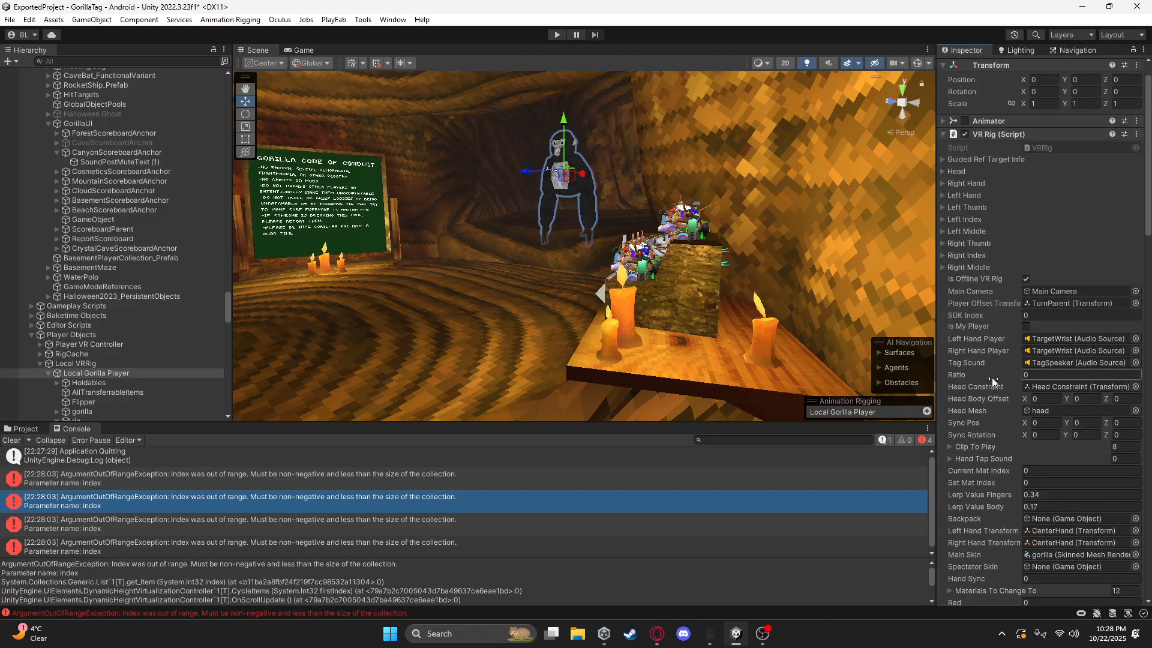
pyautogui.scroll(1, 991, 377)
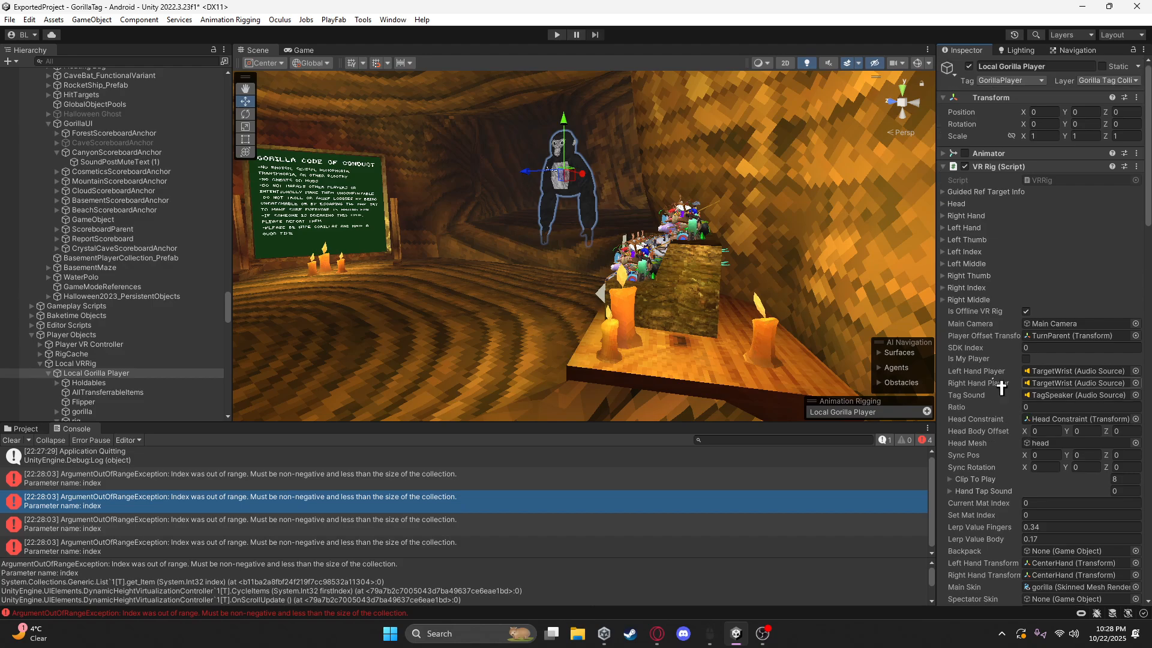
pyautogui.click(18, 441)
pyautogui.click(21, 428)
# Collapse the Environment Objects and Player Objects groups in the hierarchy and deselect everything
pyautogui.scroll(7, 195, 353)
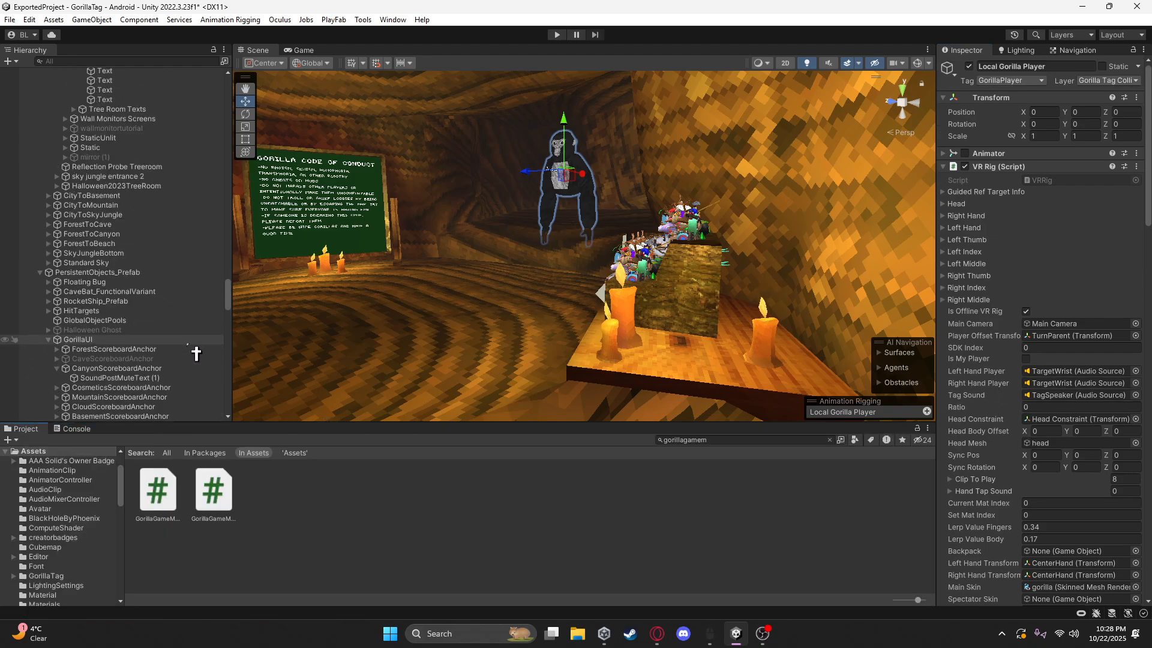
pyautogui.scroll(15, 150, 240)
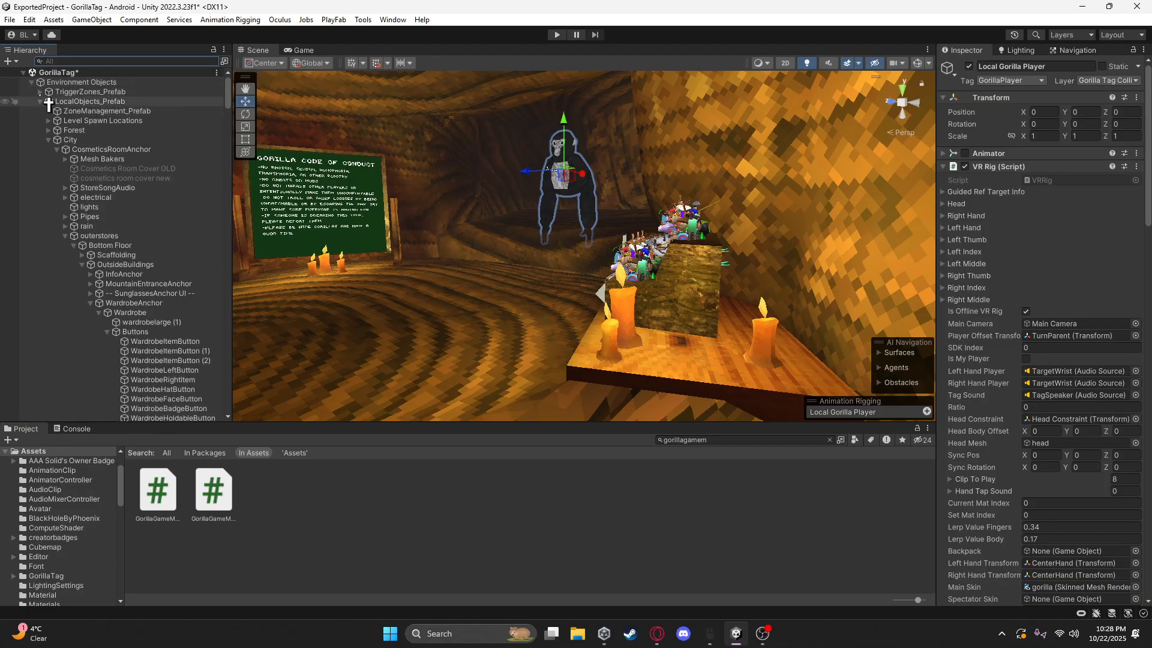
pyautogui.click(31, 83)
pyautogui.click(32, 121)
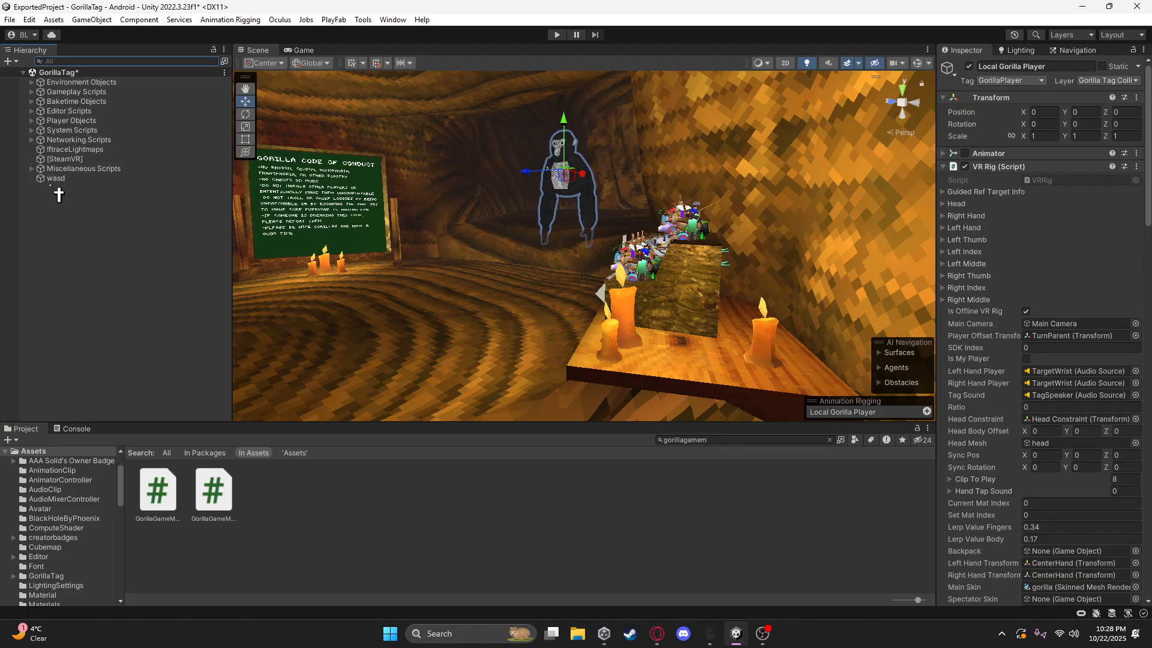
pyautogui.click(53, 206)
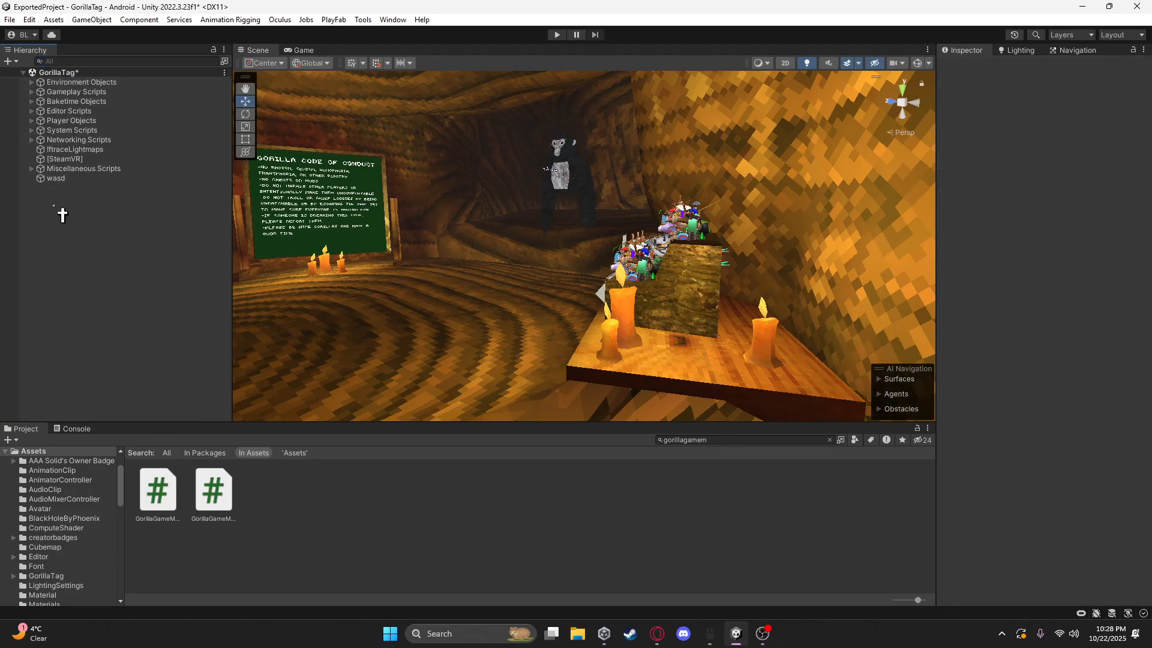